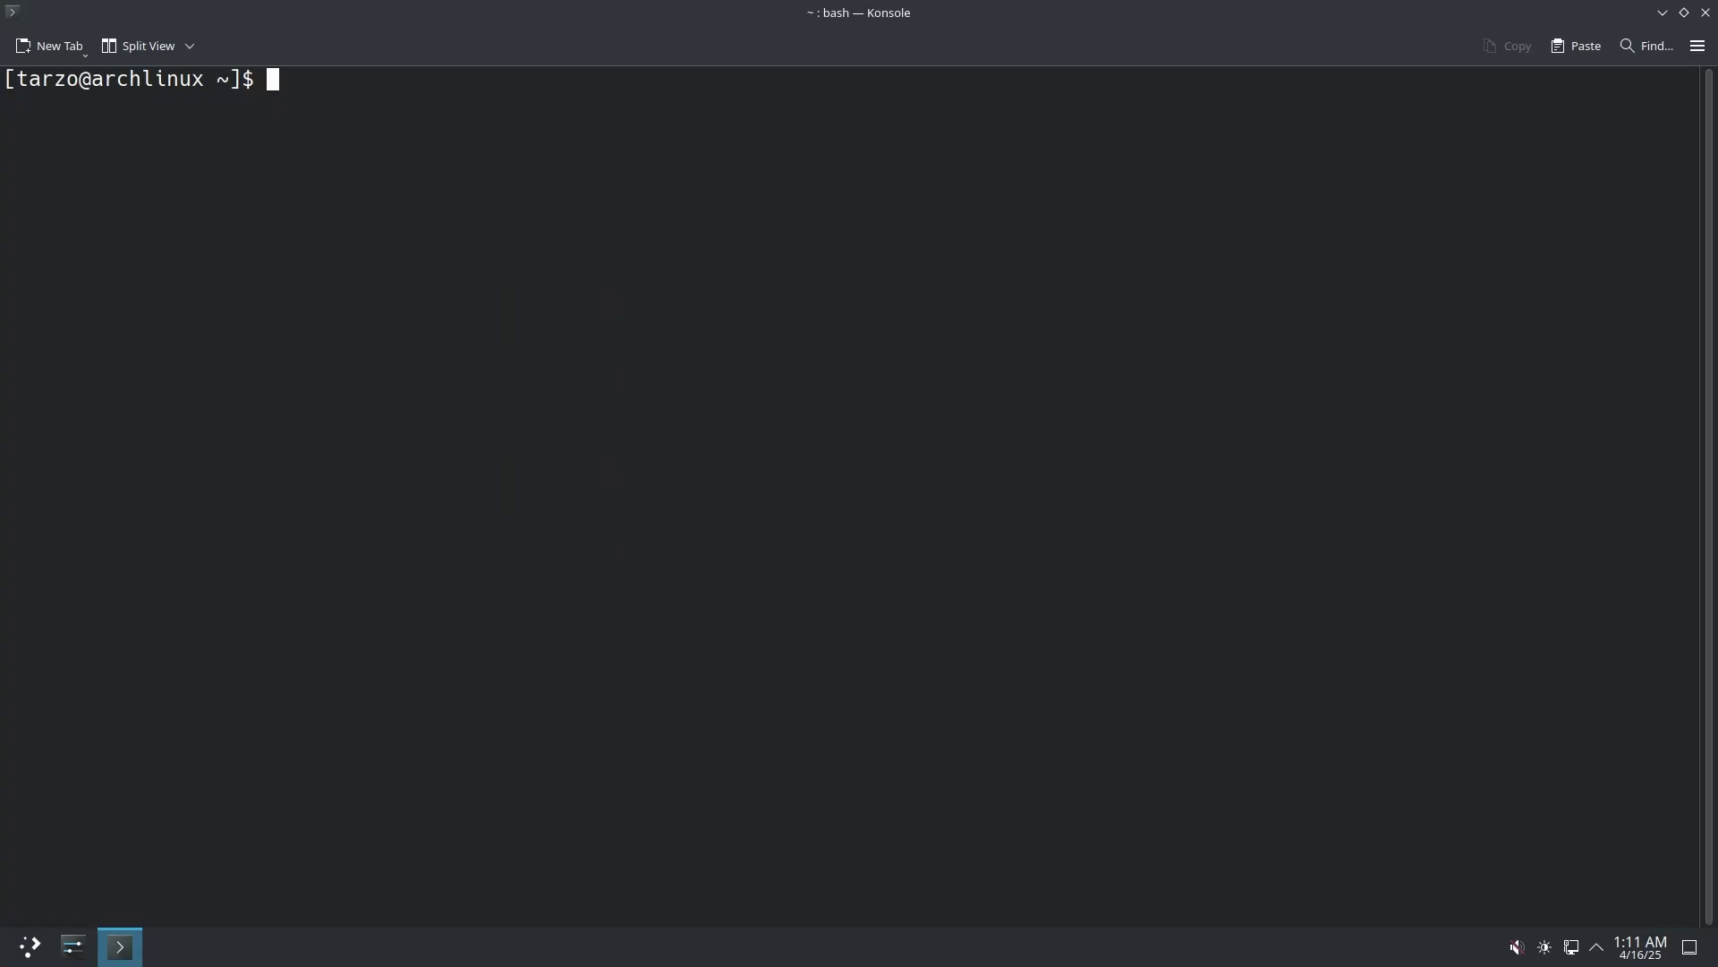
Enter the command sudo pacman -S firefox at the terminal prompt, correcting the misspelled pacman
type("sudo pacmman -S ")
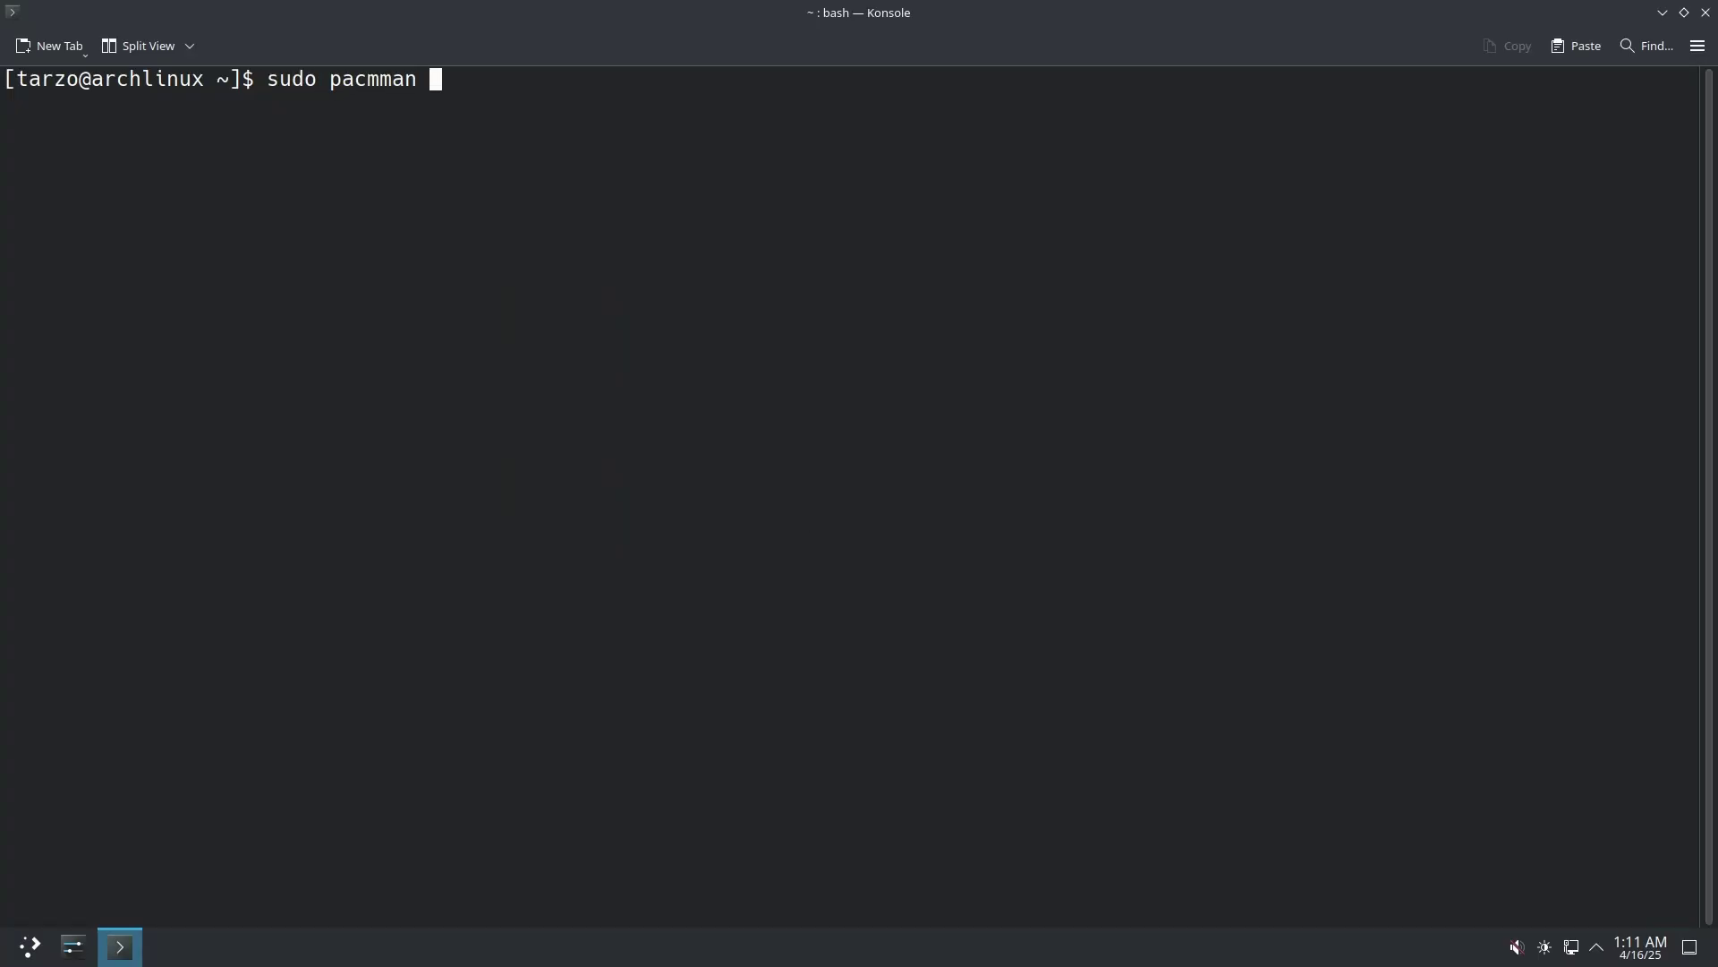
type("firefox")
key("Left")
key("Left")
key("Left")
key("Left")
key("Left")
key("Left")
key("Left")
key("Left")
key("Left")
key("Left")
key("Left")
key("Left")
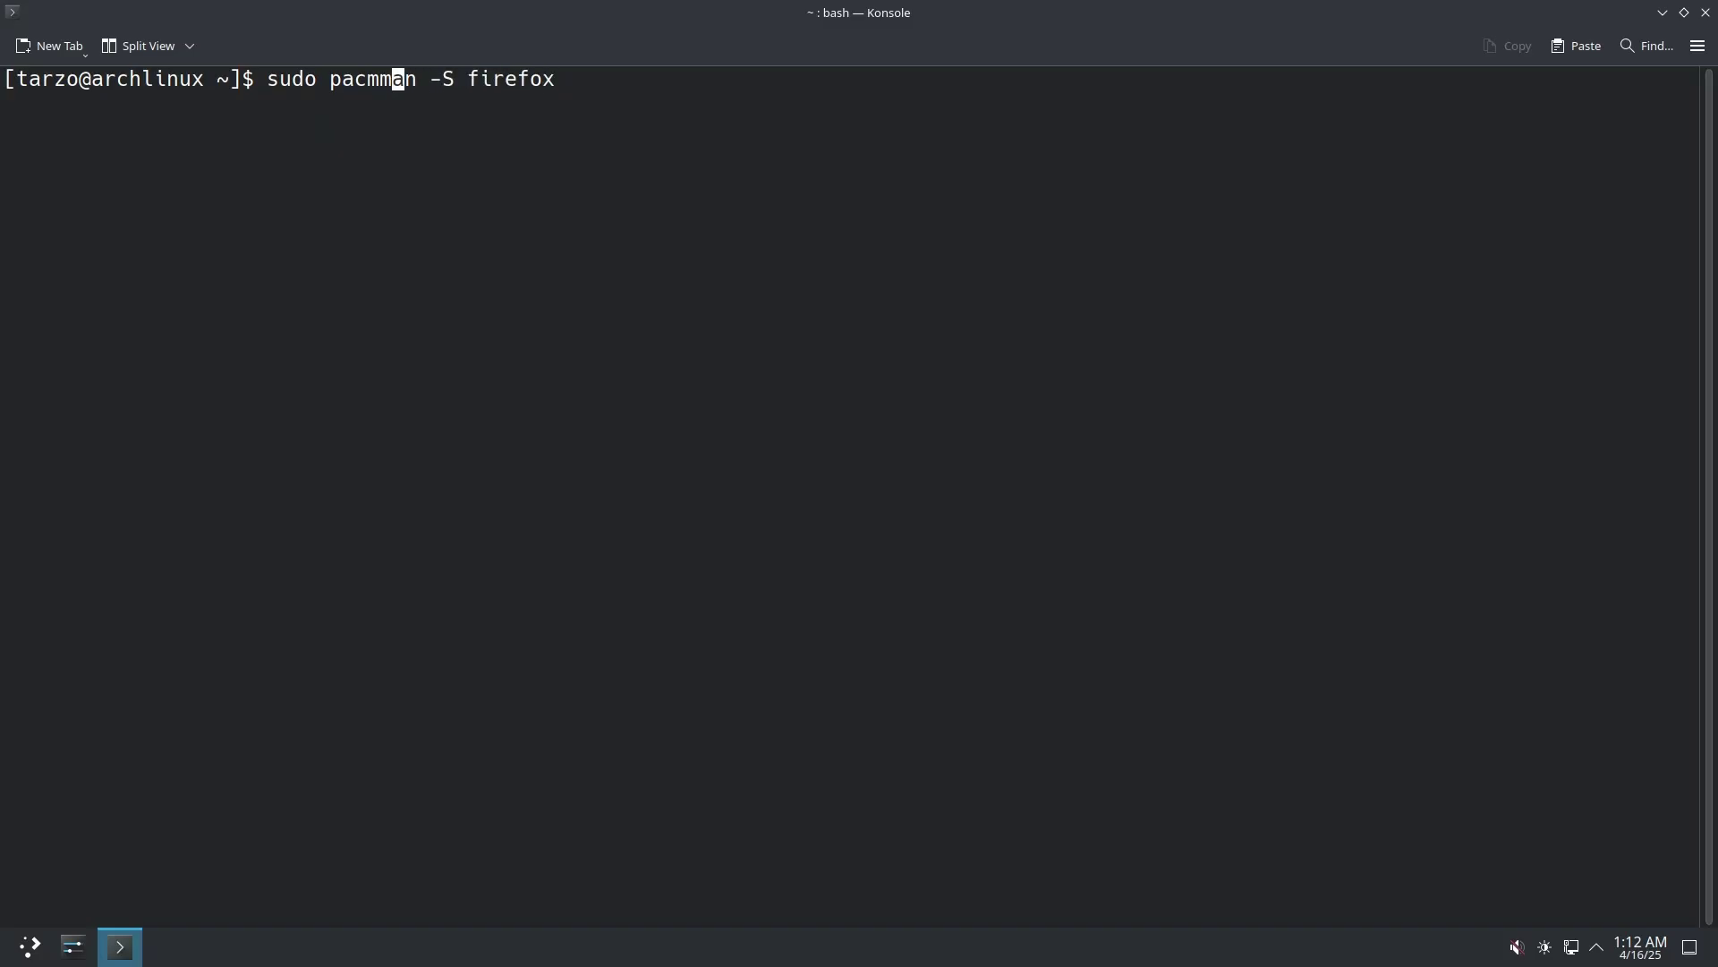
key("BackSpace")
key("Right")
key("End")
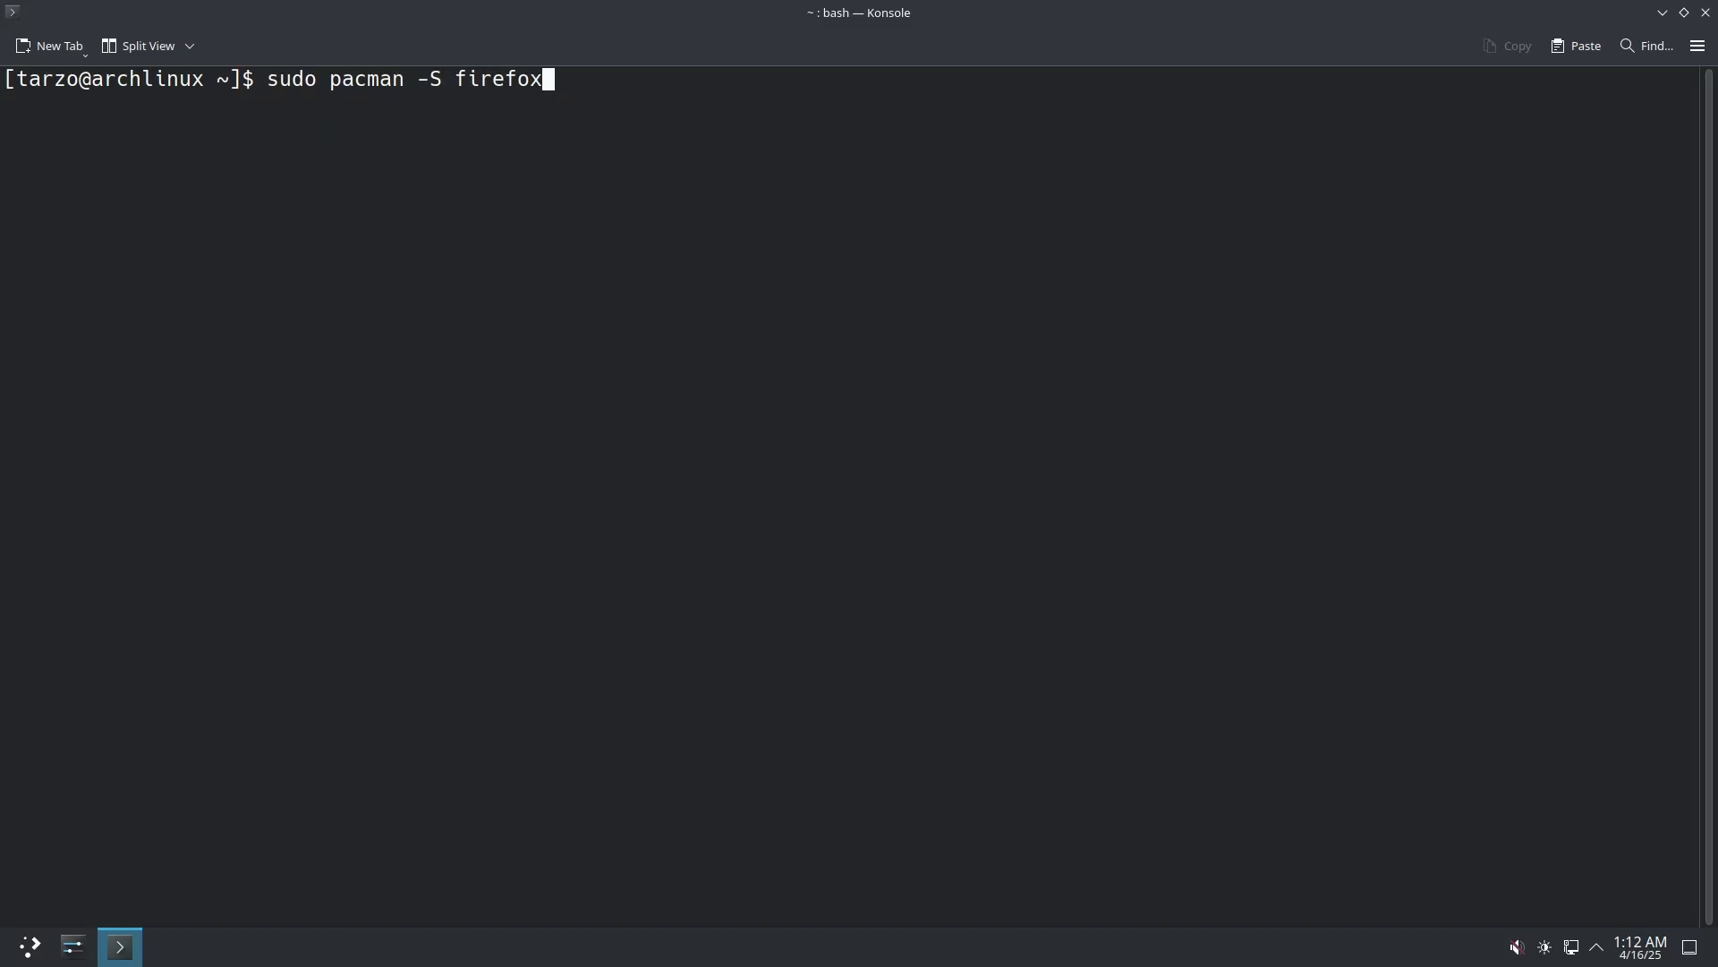
Run the Firefox install command, enter the sudo account password, and accept the package installation
key("Return")
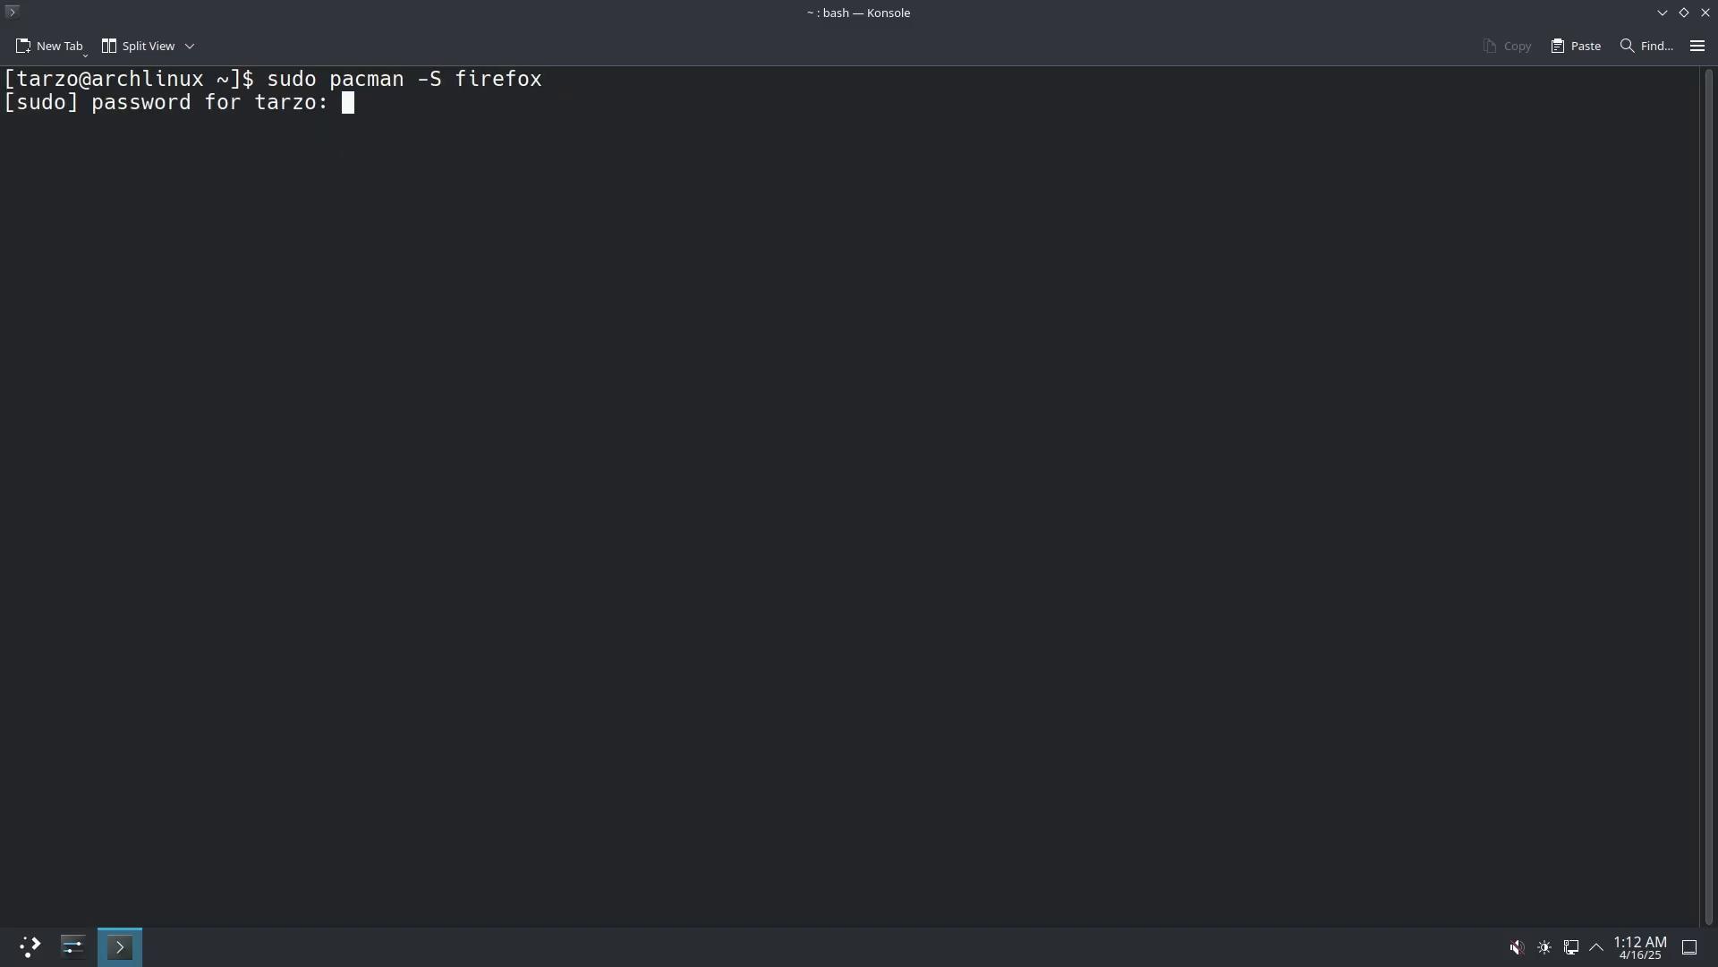
key("Return")
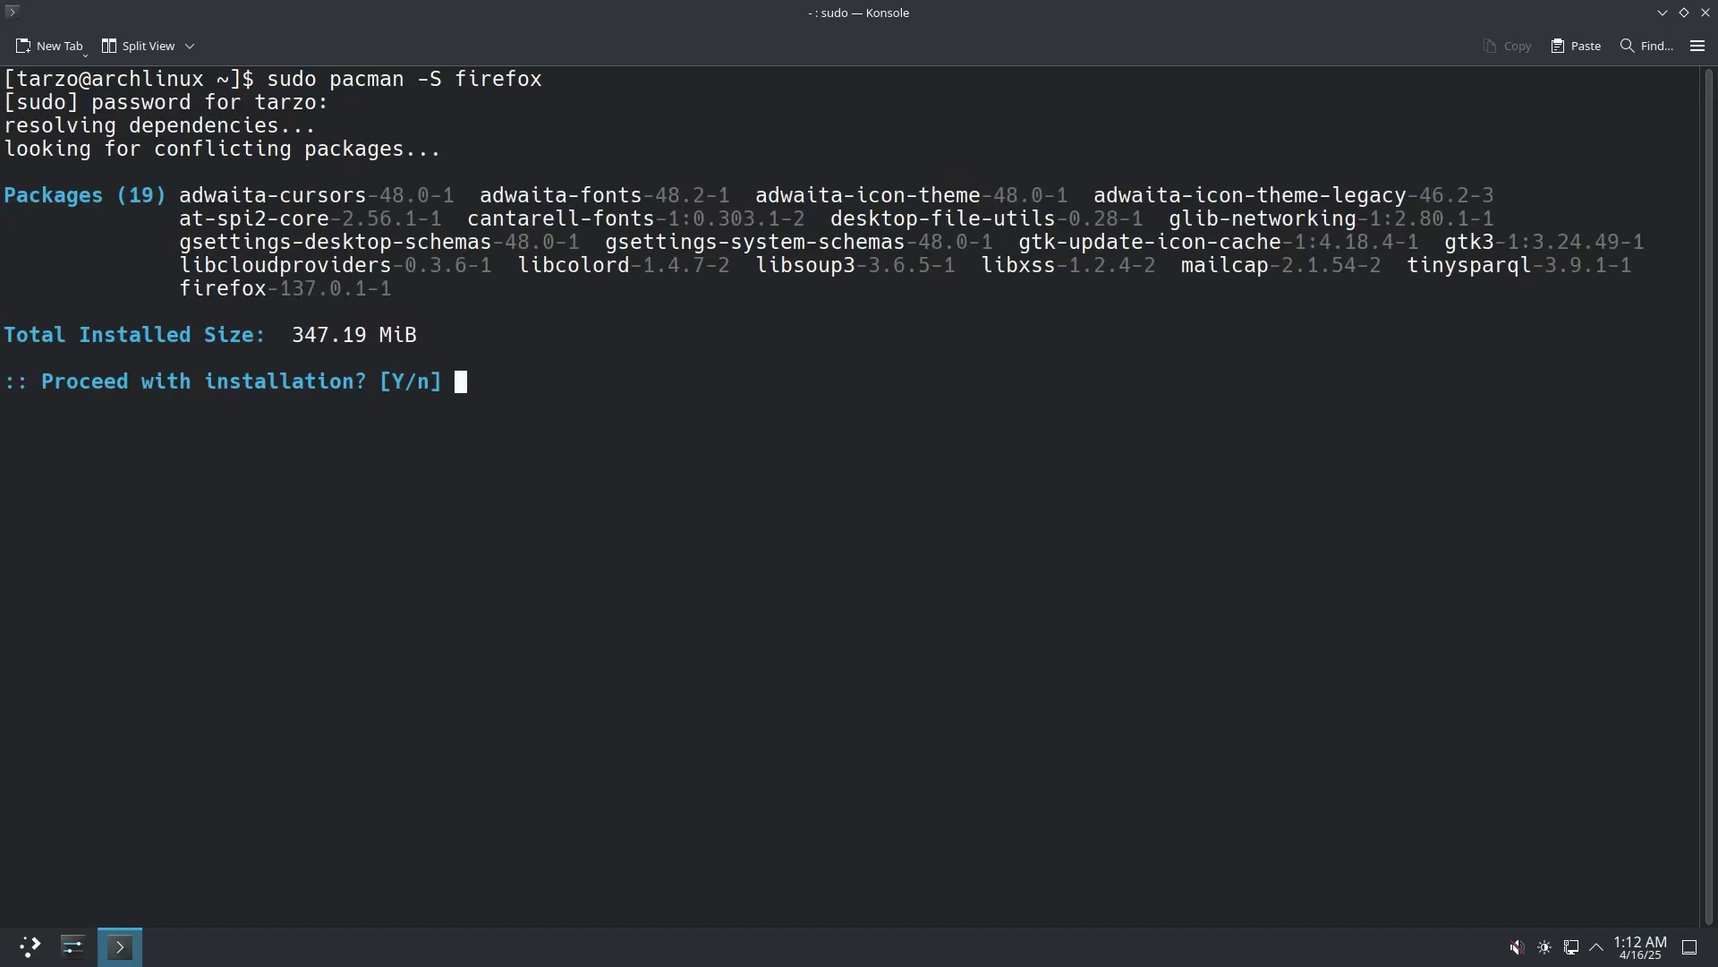
key("Return")
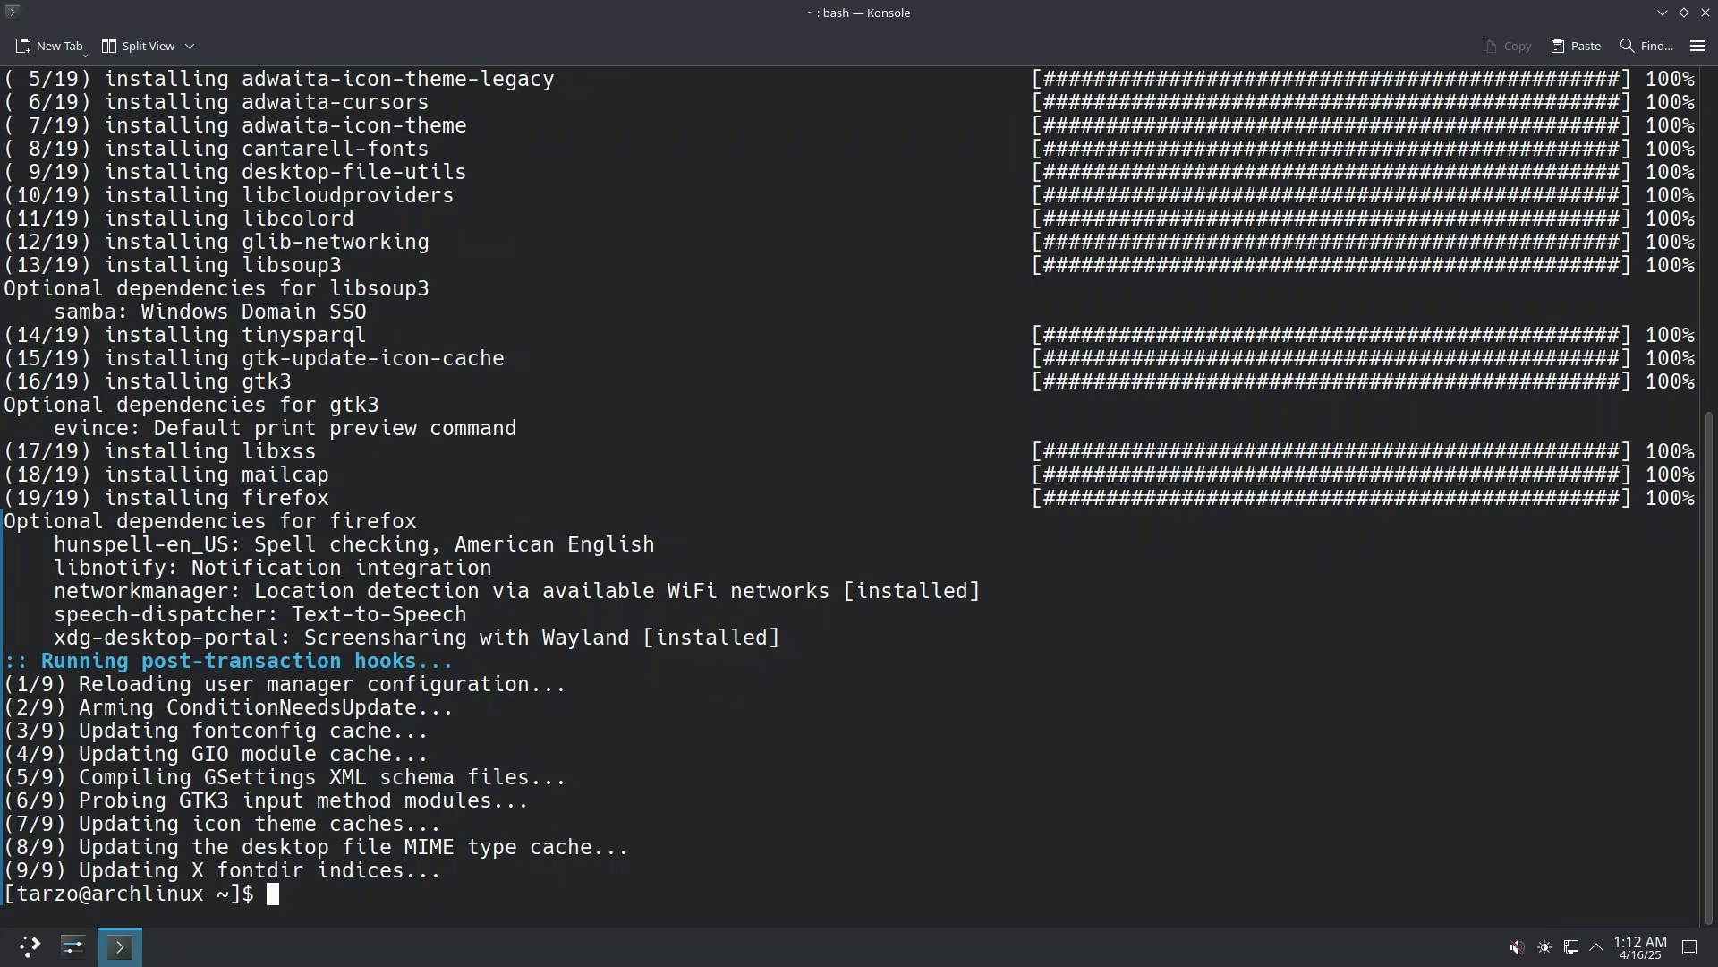
Clear the terminal output and close the terminal window
type("clear")
key("Return")
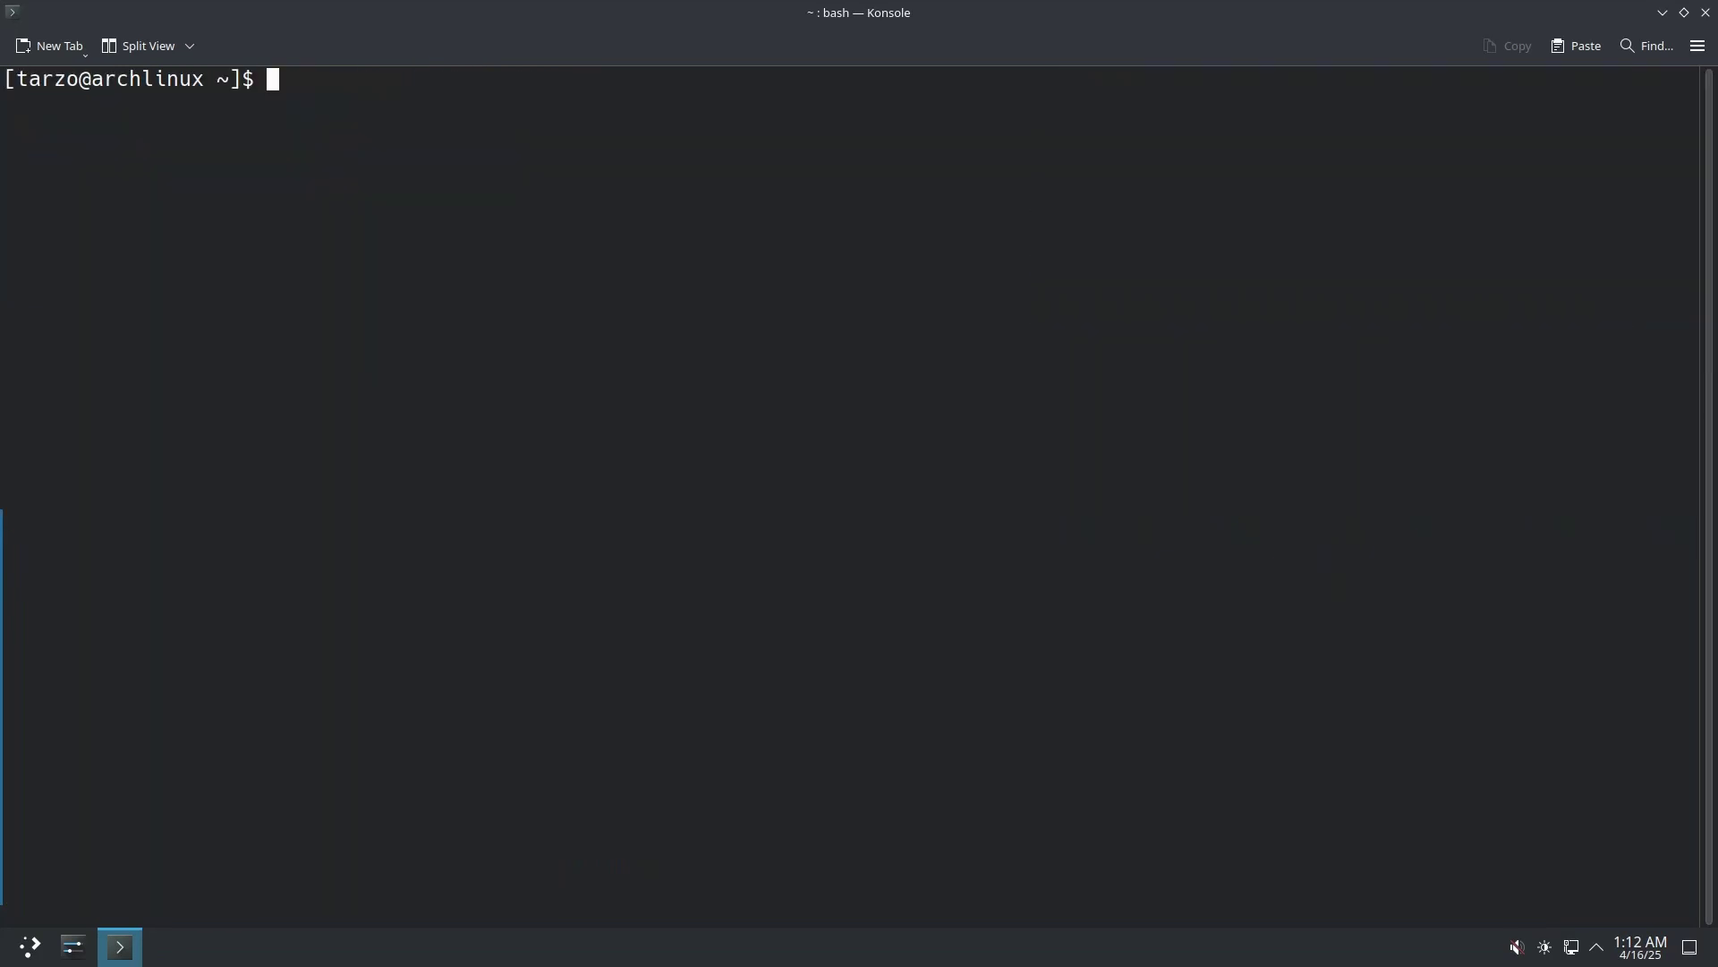
left_click(1705, 10)
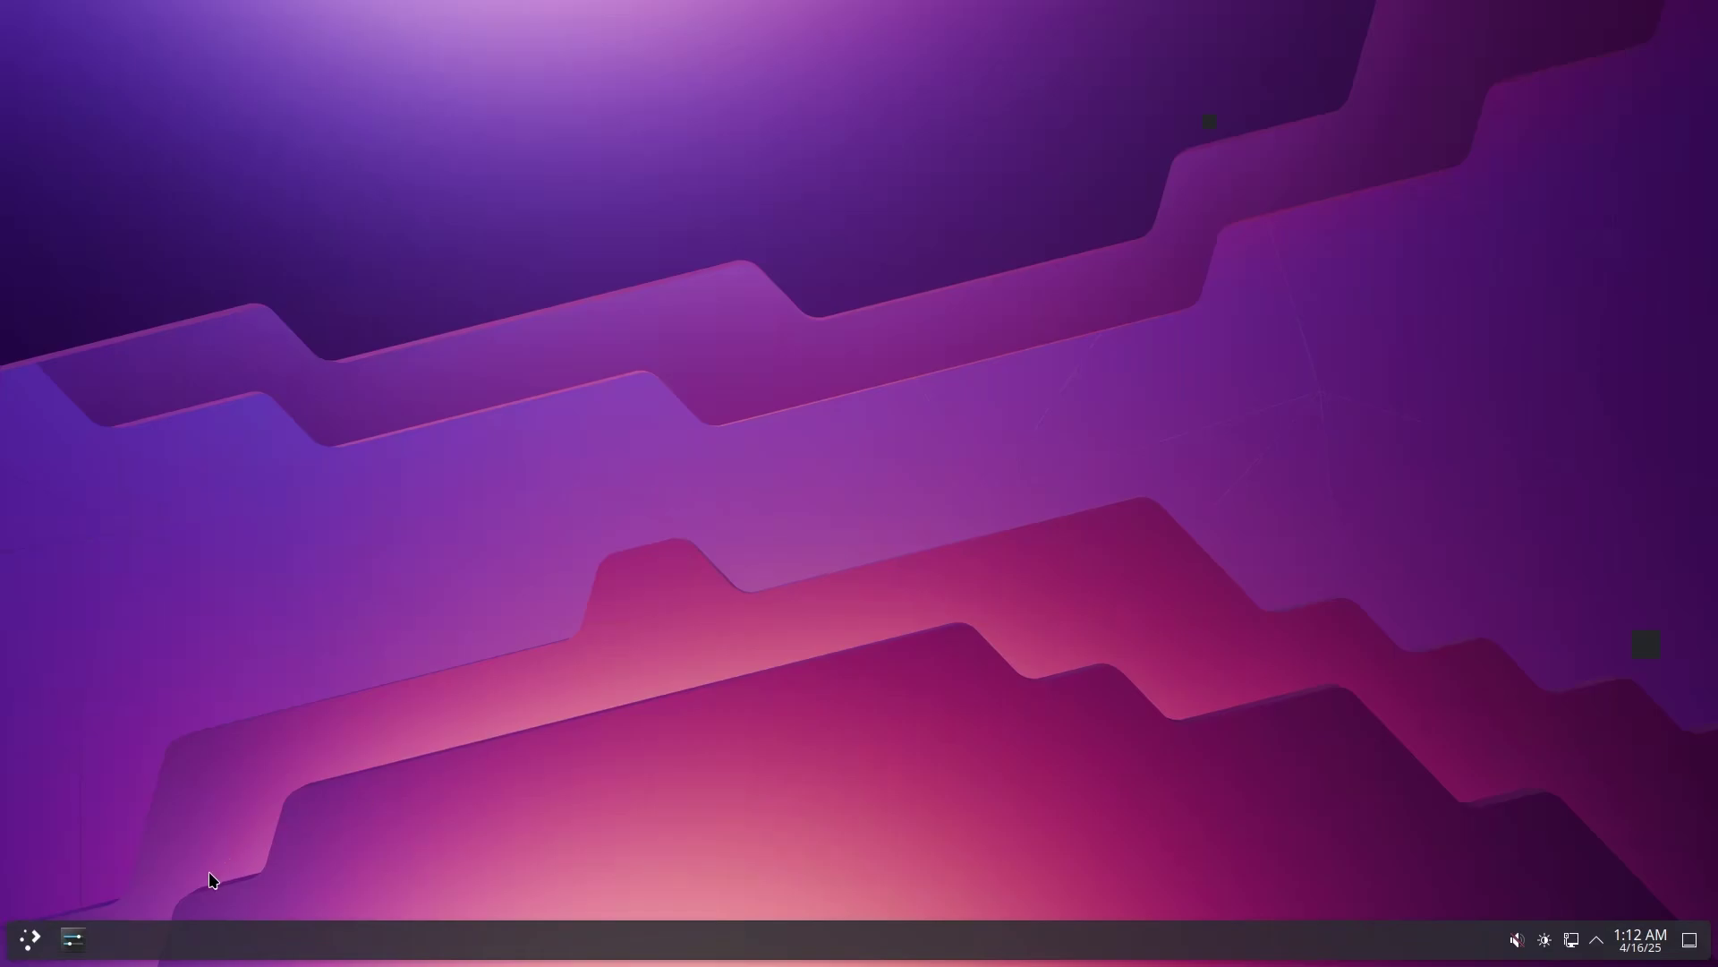
Launch System Monitor and show its Applications page
left_click(30, 938)
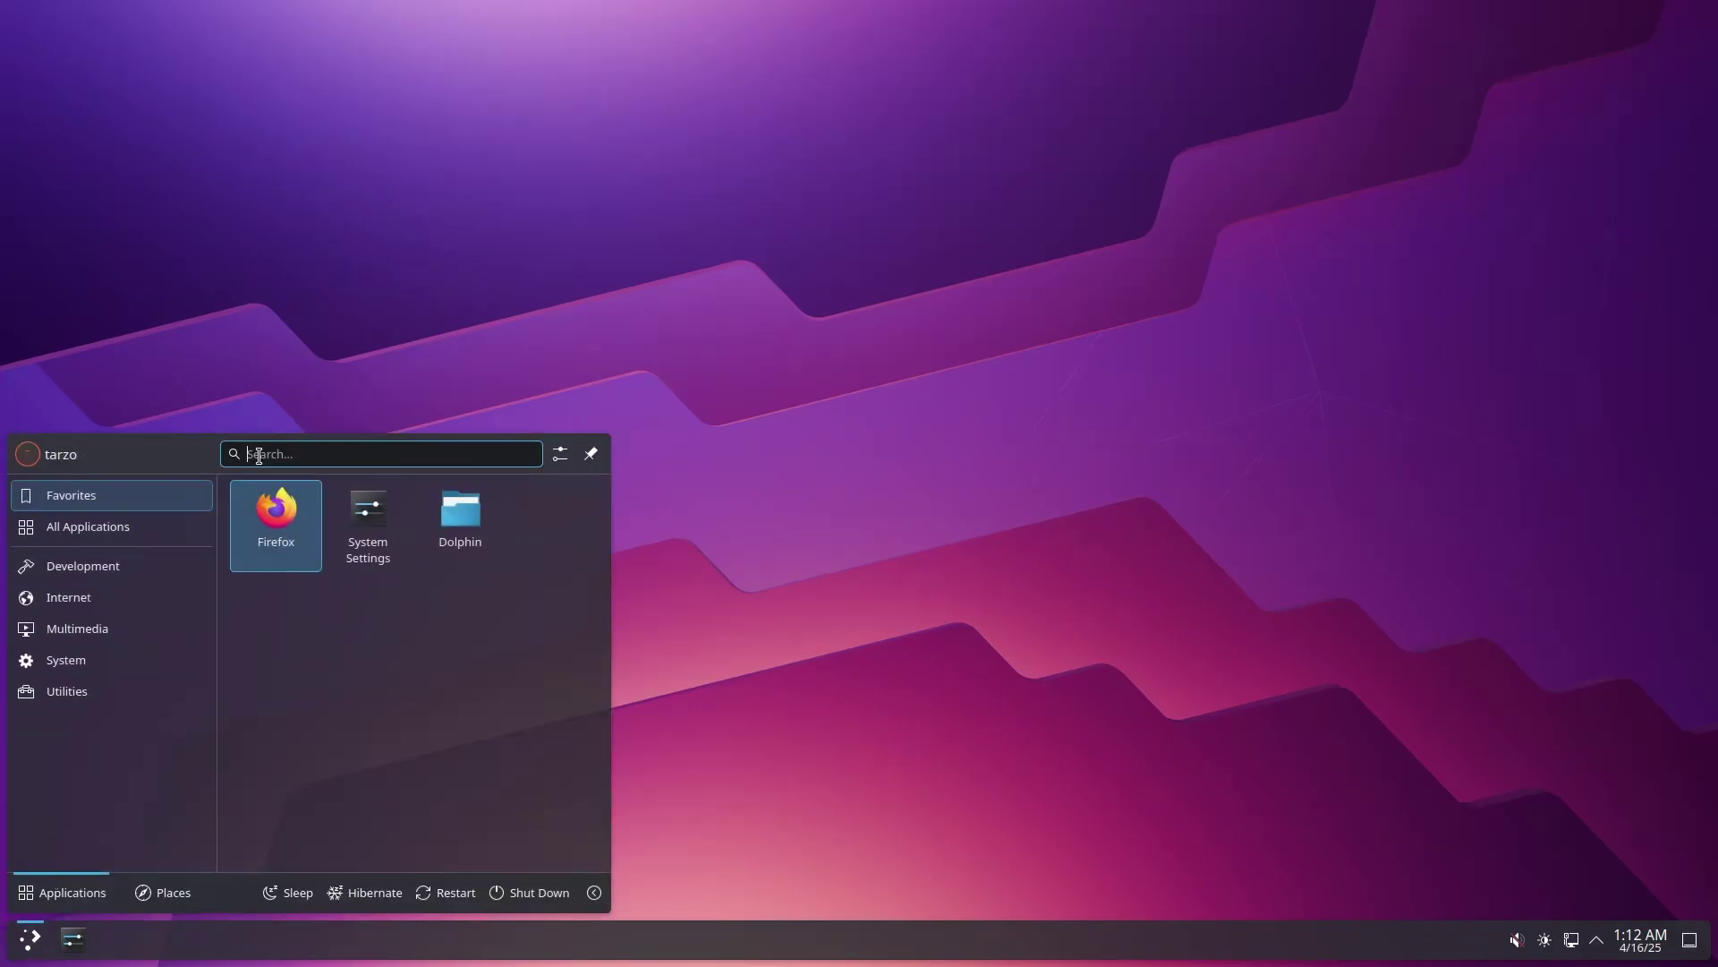
type("s")
left_click(182, 564)
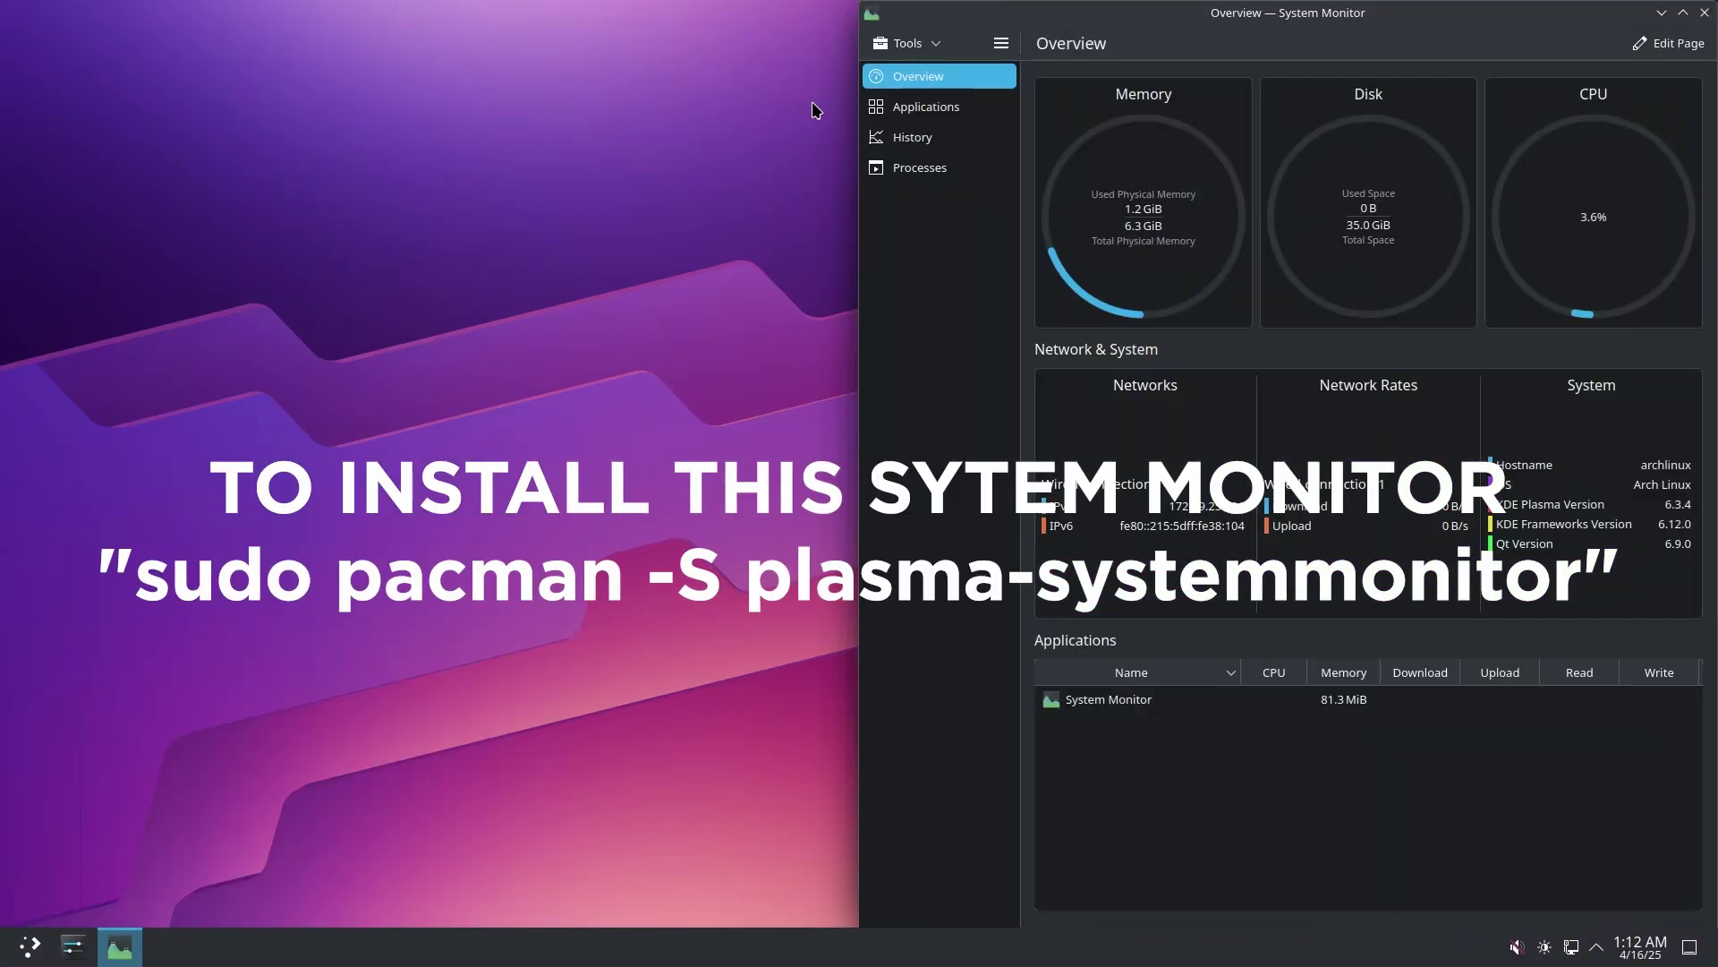
left_click(962, 112)
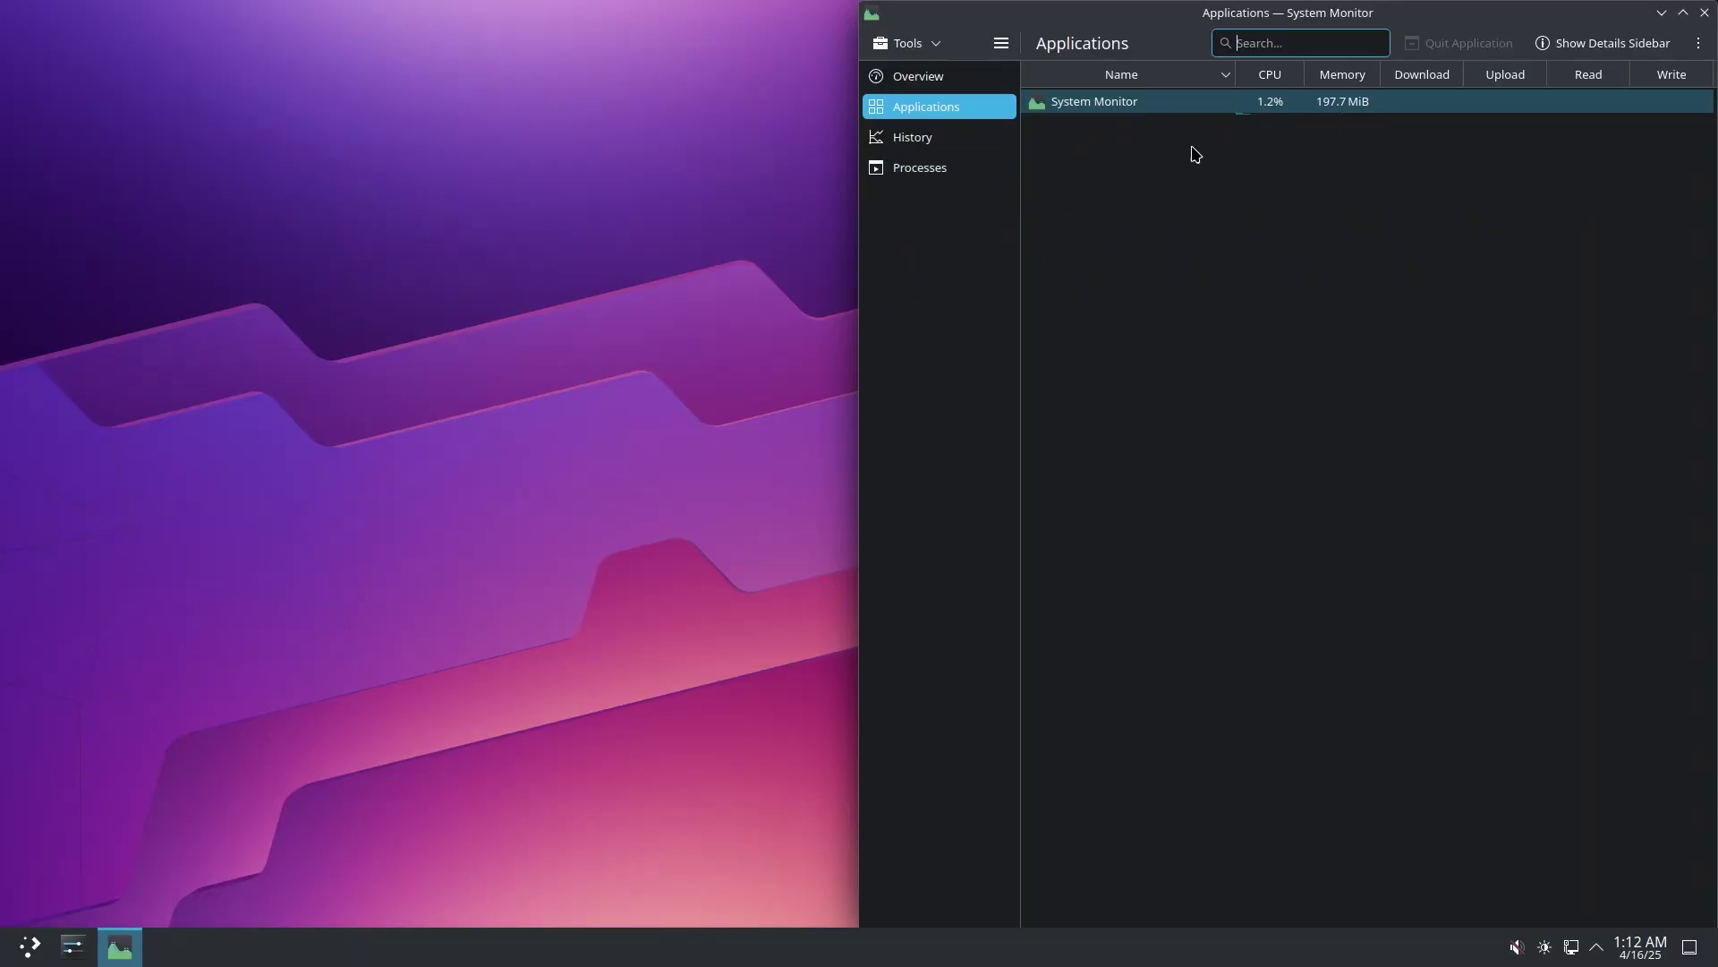
Launch Firefox and tile its window in the free half of the desktop beside System Monitor
left_click(25, 945)
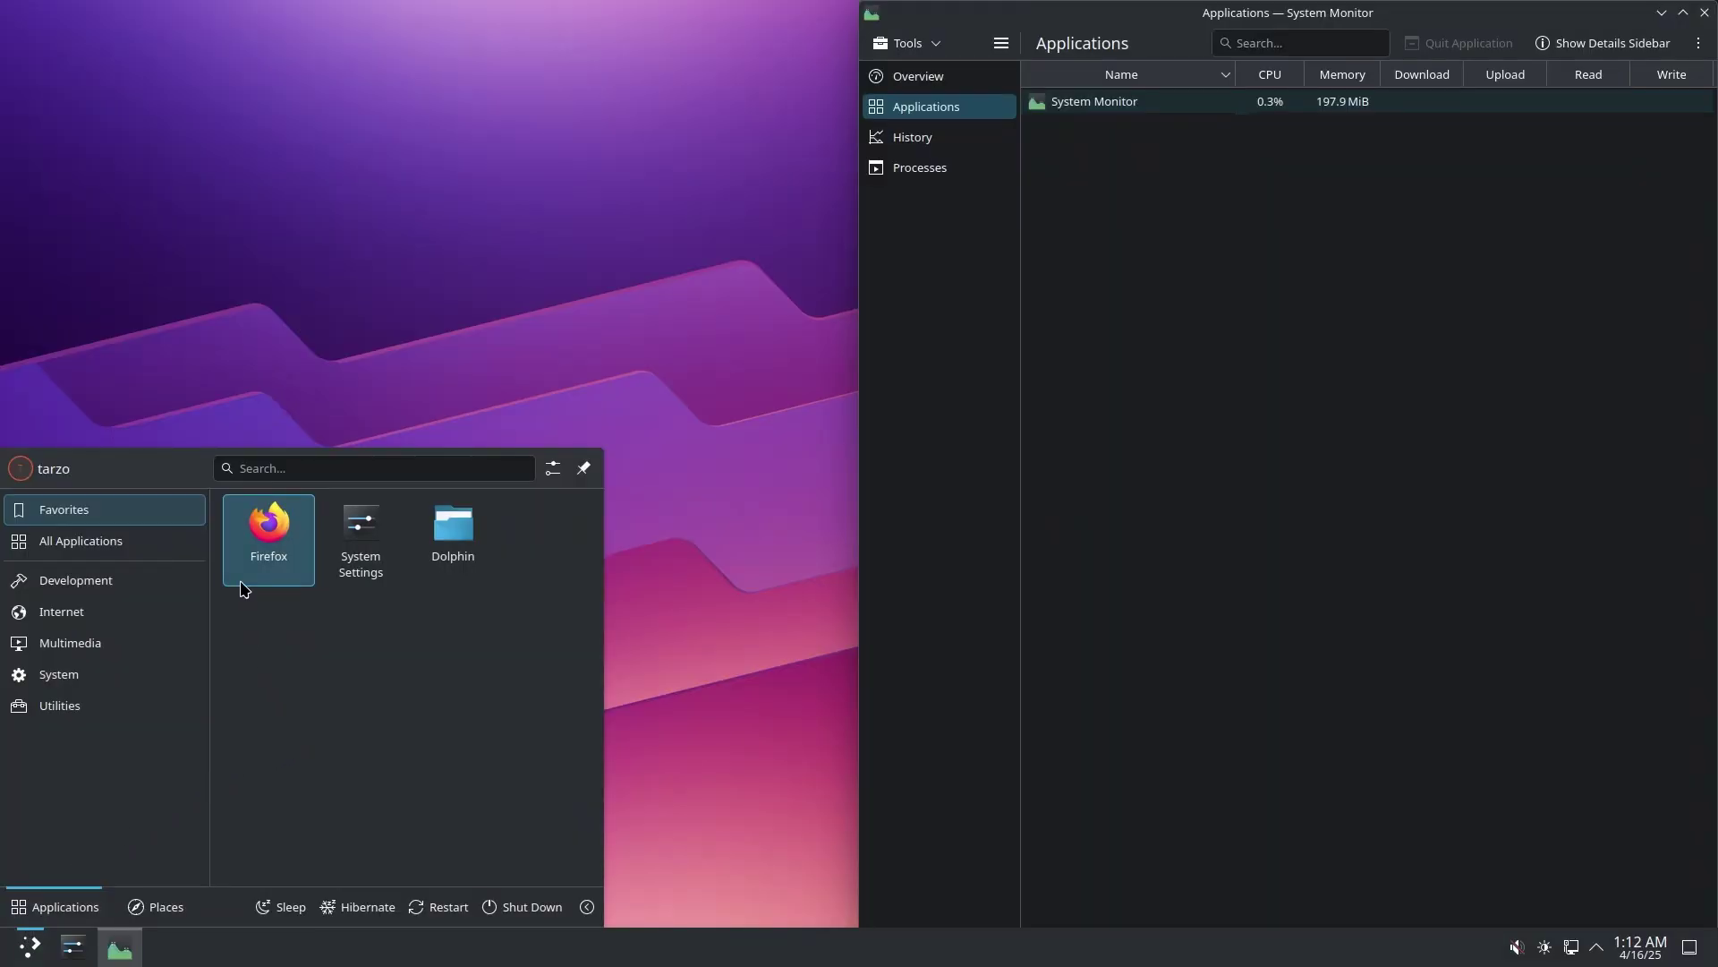
left_click(255, 559)
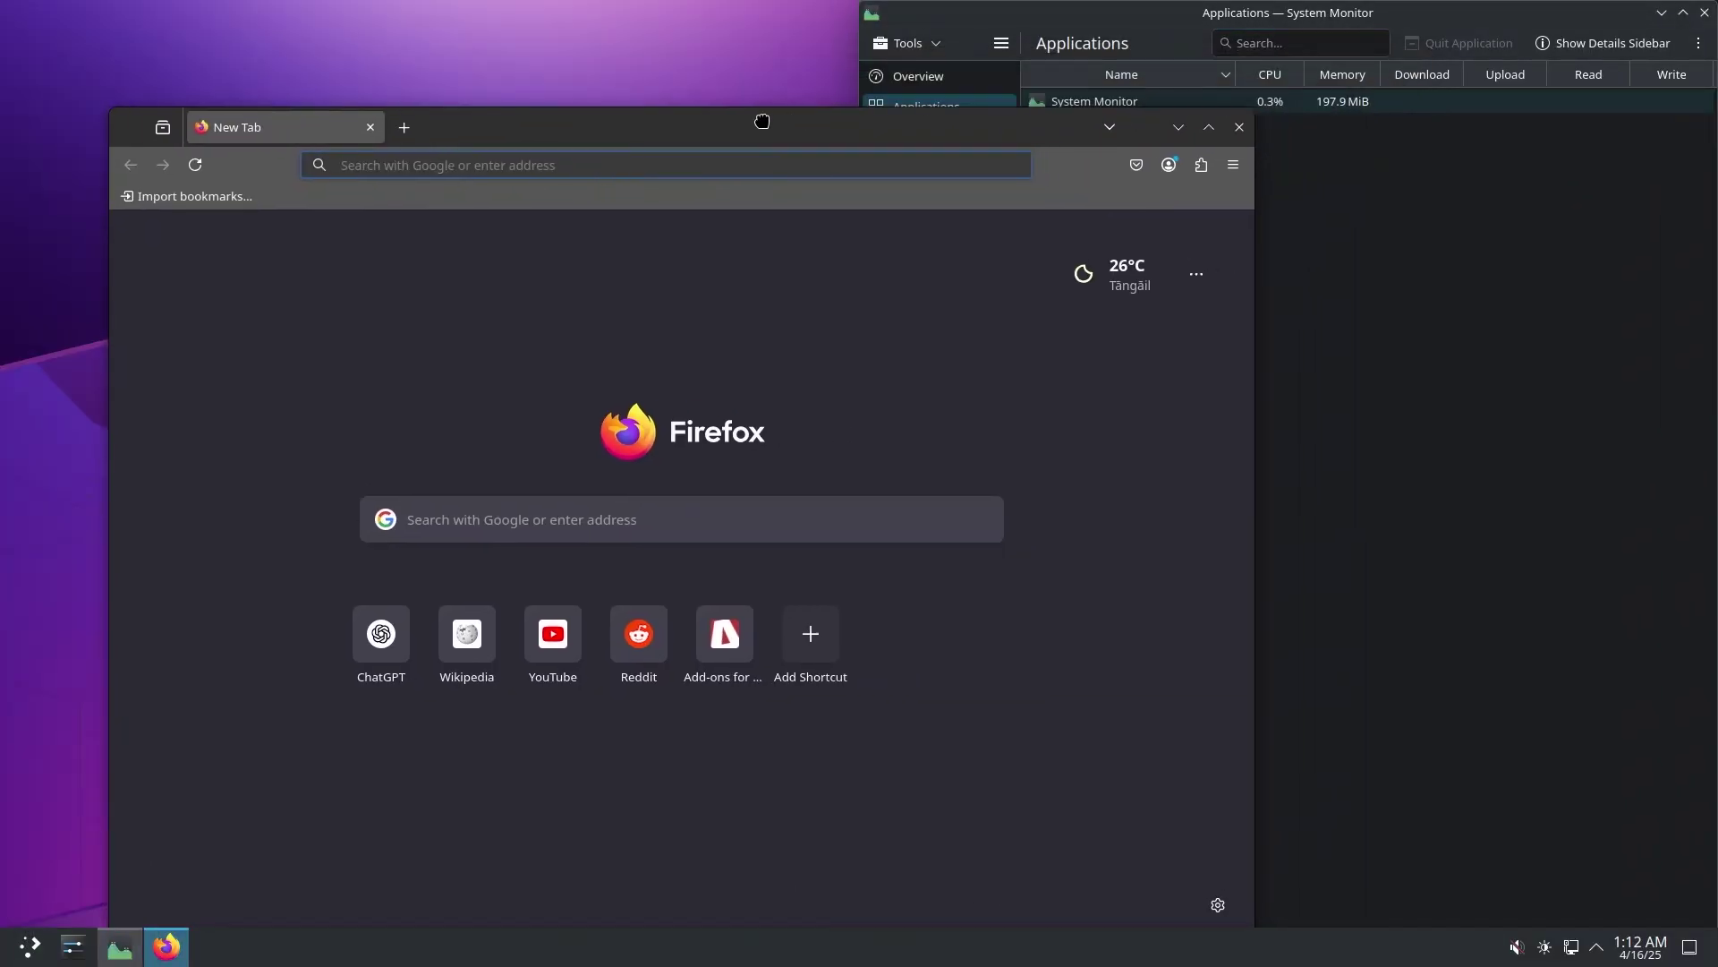
left_click_drag(762, 121, 629, 61)
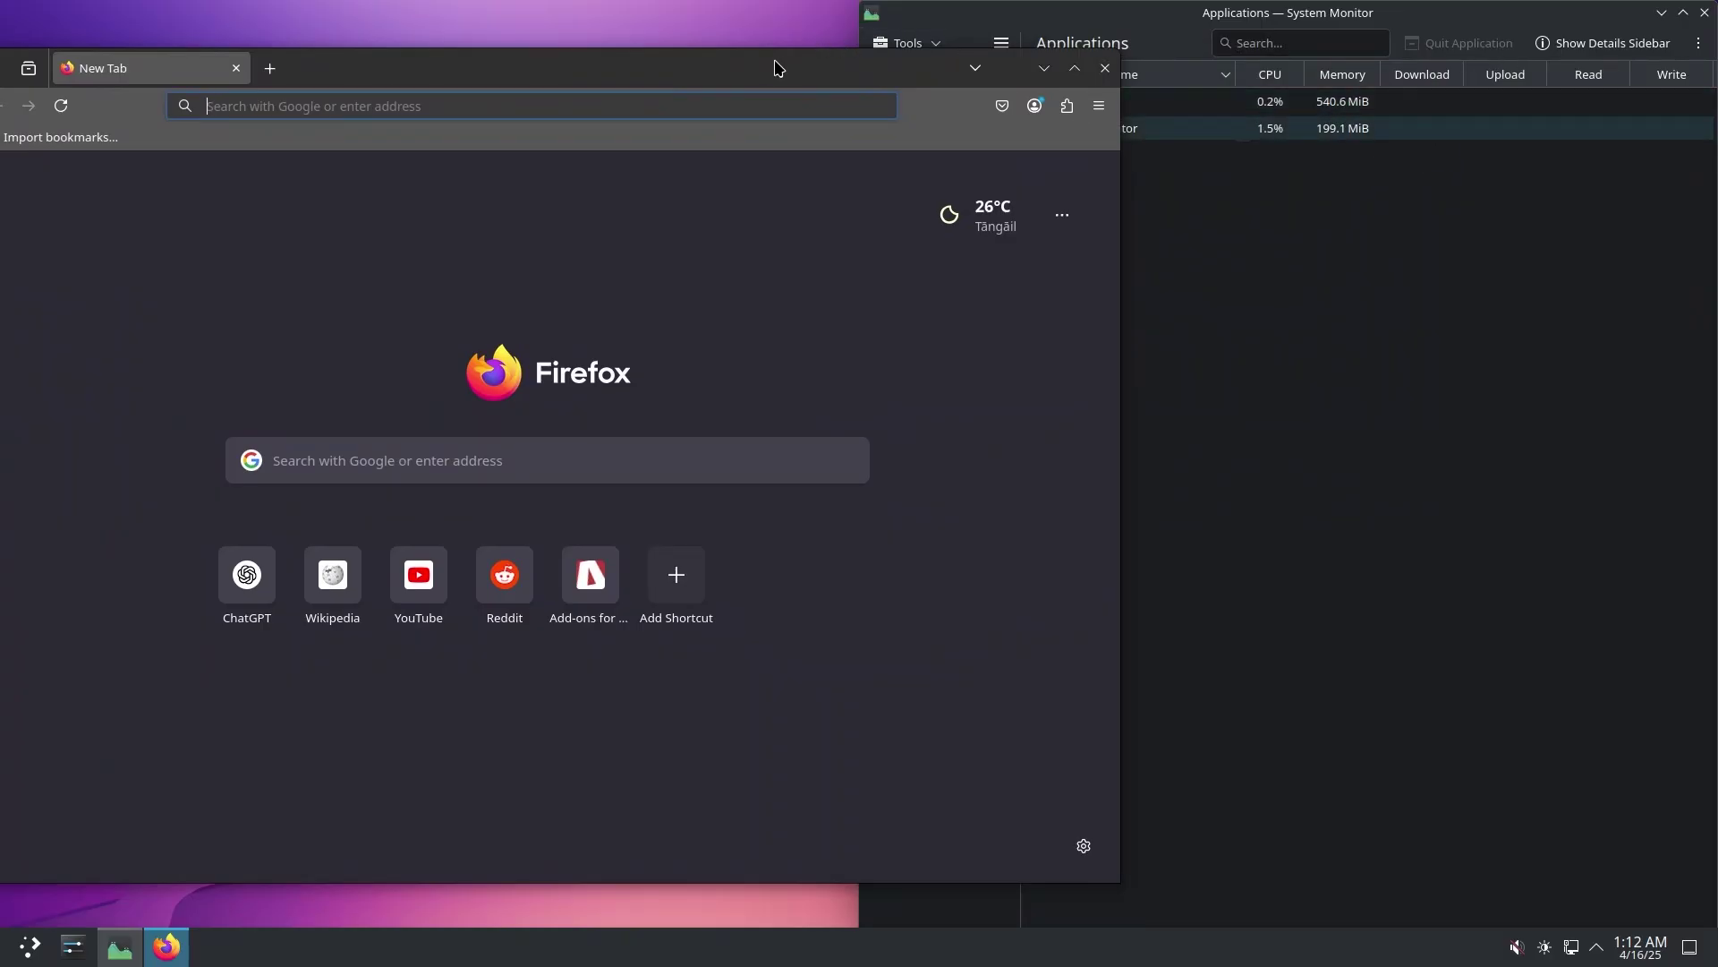
left_click_drag(775, 68, 4, 276)
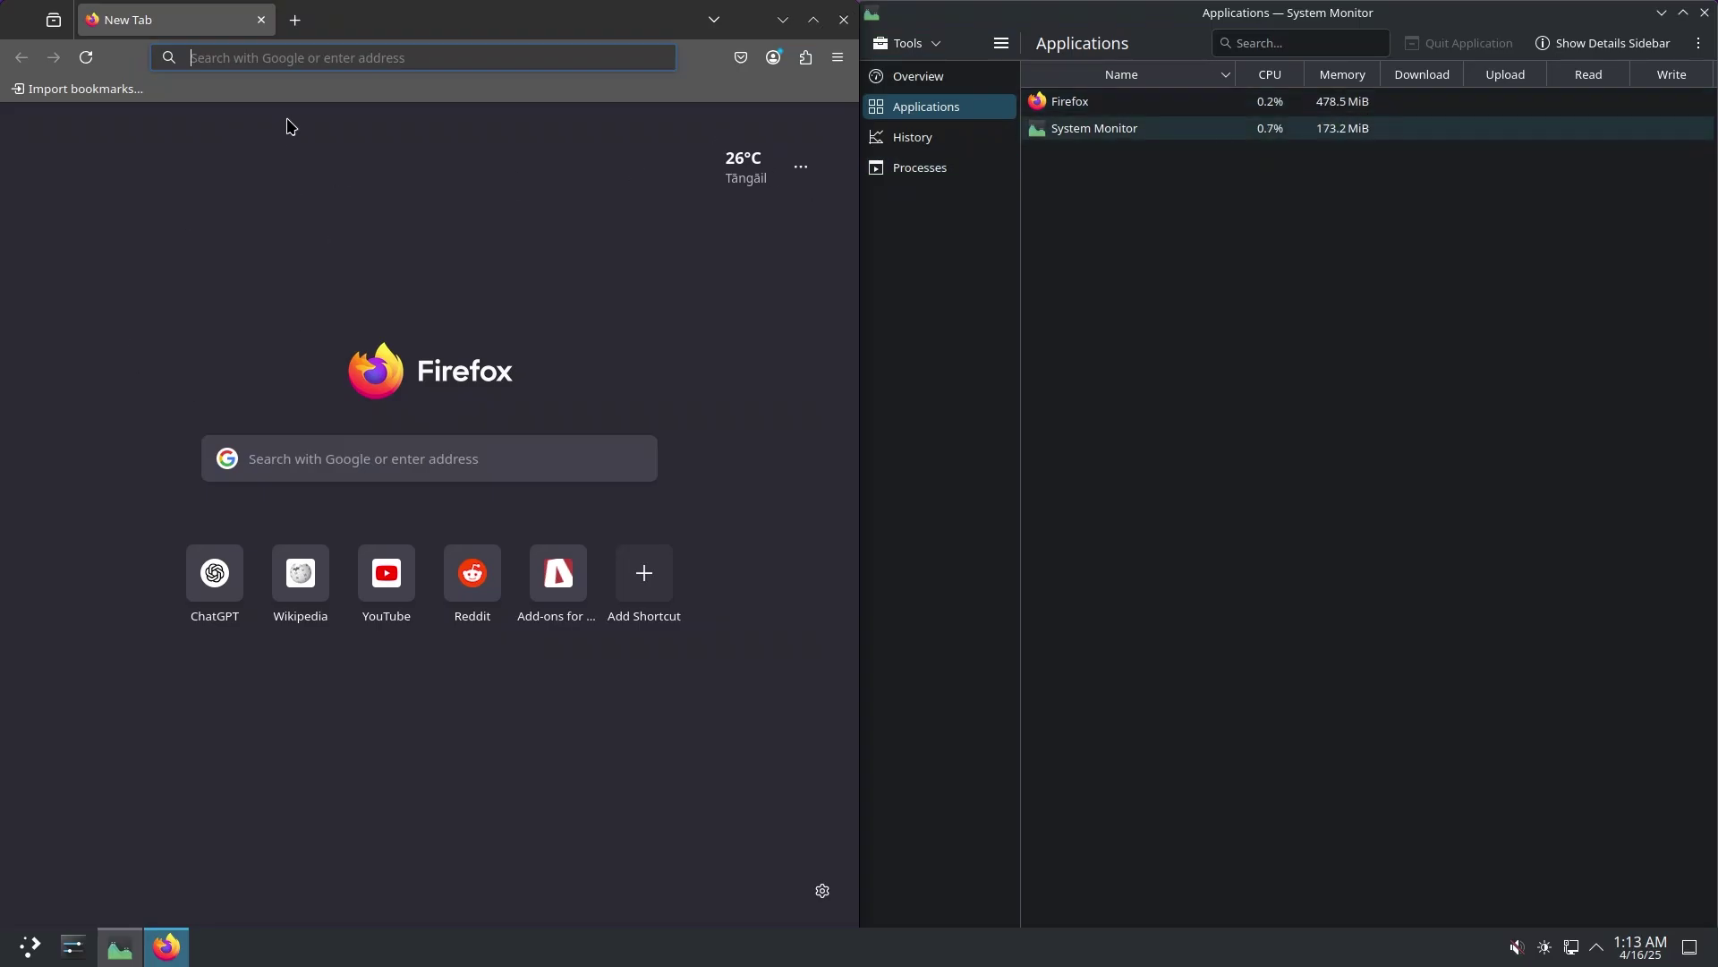
Open YouTube in the current Firefox tab and ChatGPT in a new tab, staying logged out of ChatGPT
left_click(393, 580)
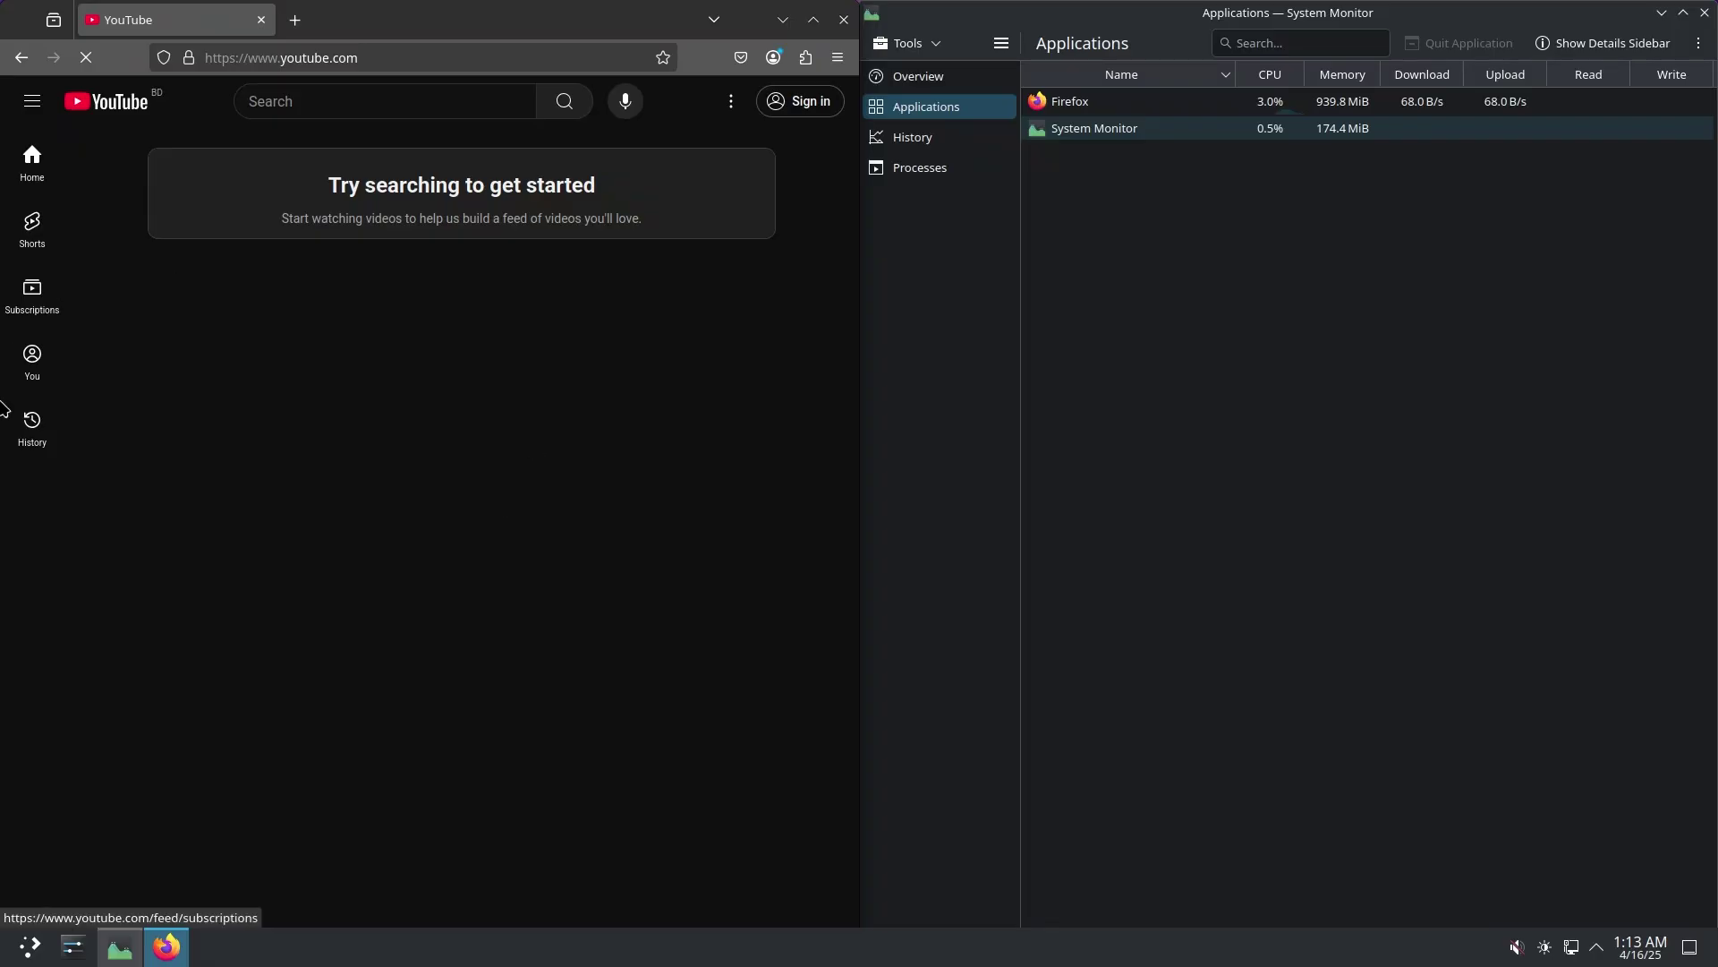
left_click(295, 19)
left_click(291, 67)
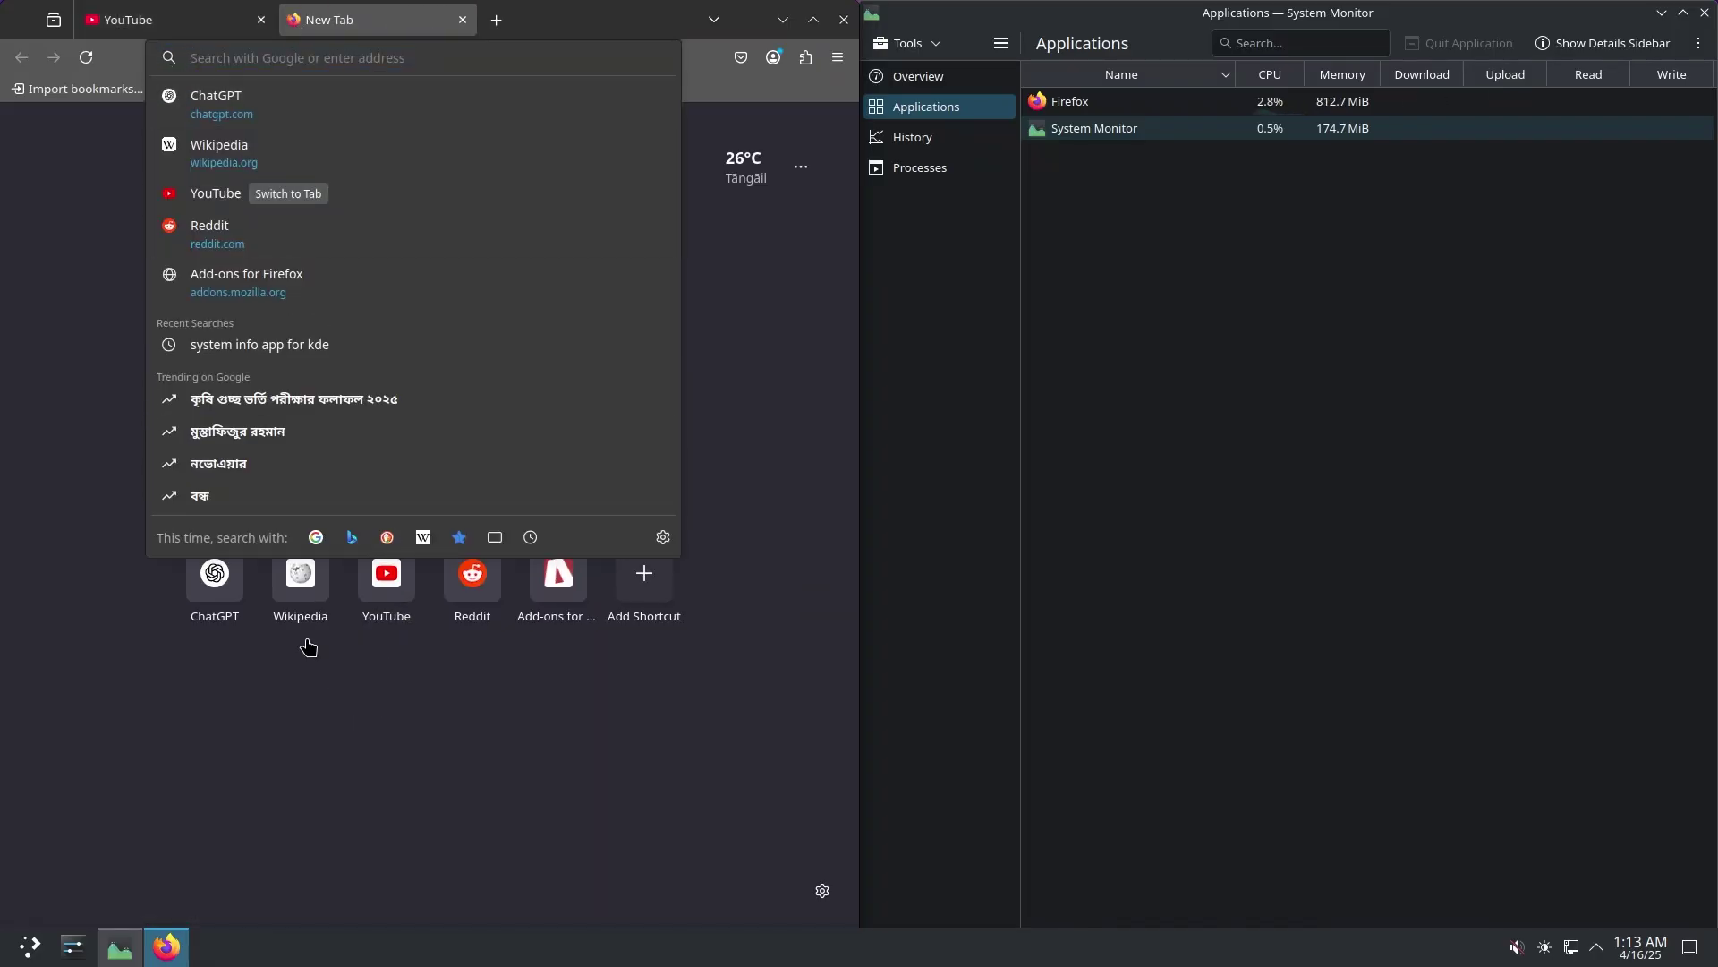
left_click(218, 595)
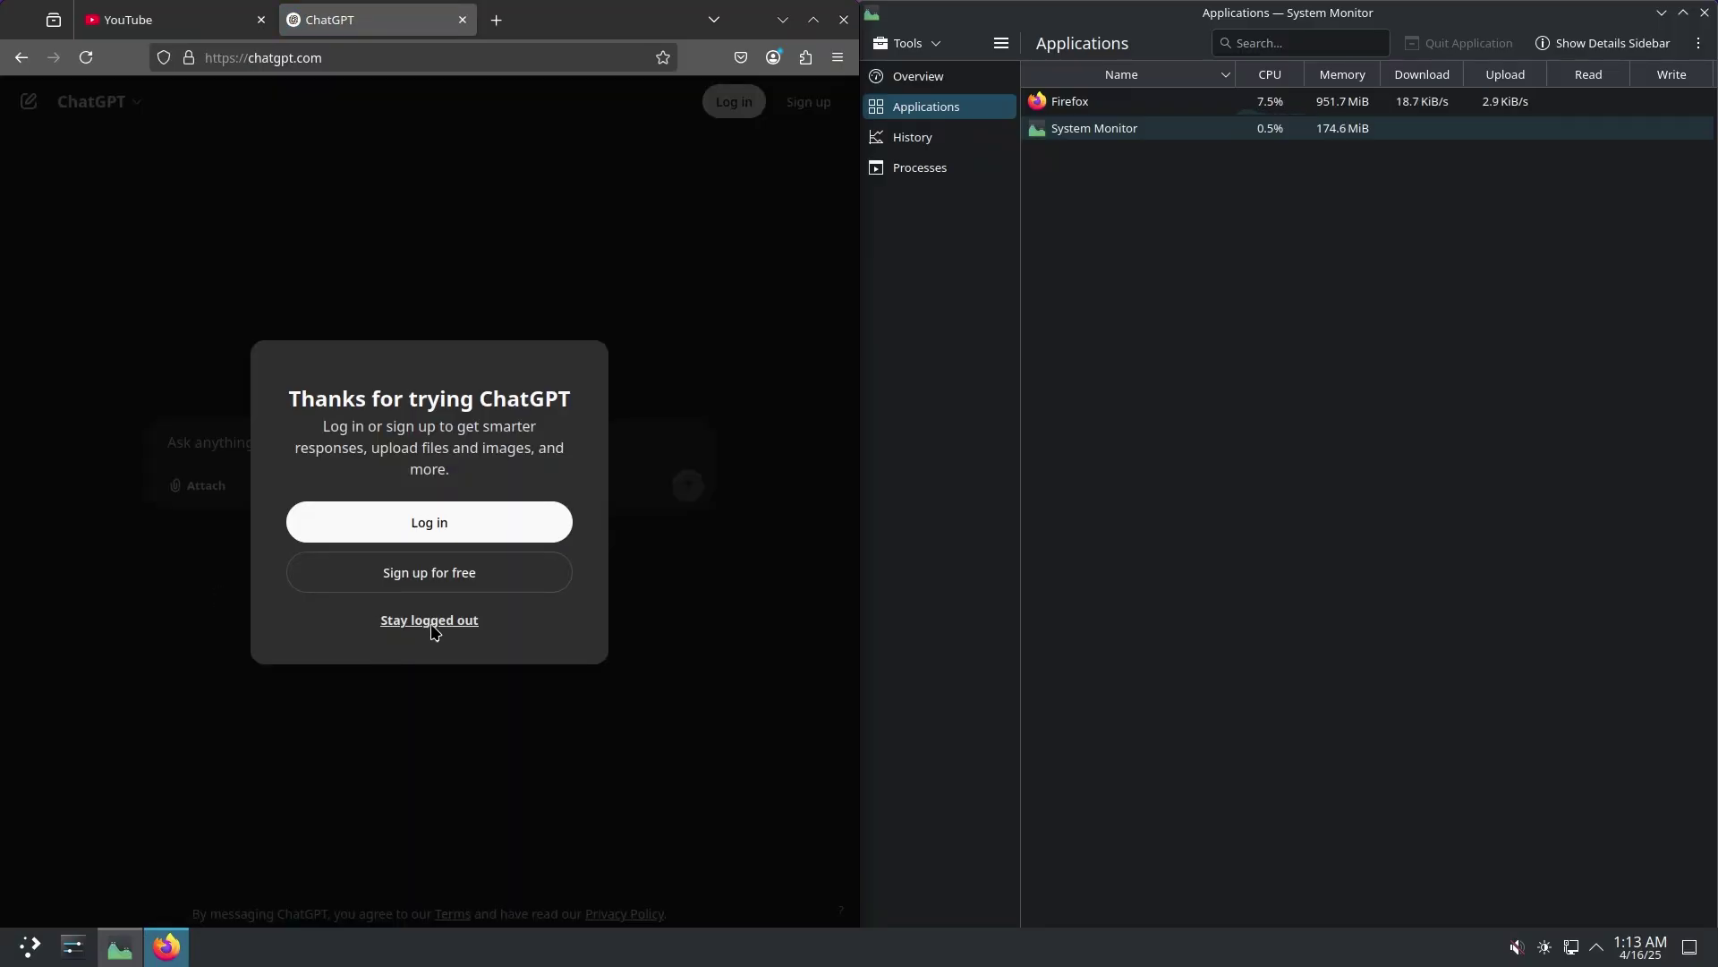
left_click(431, 621)
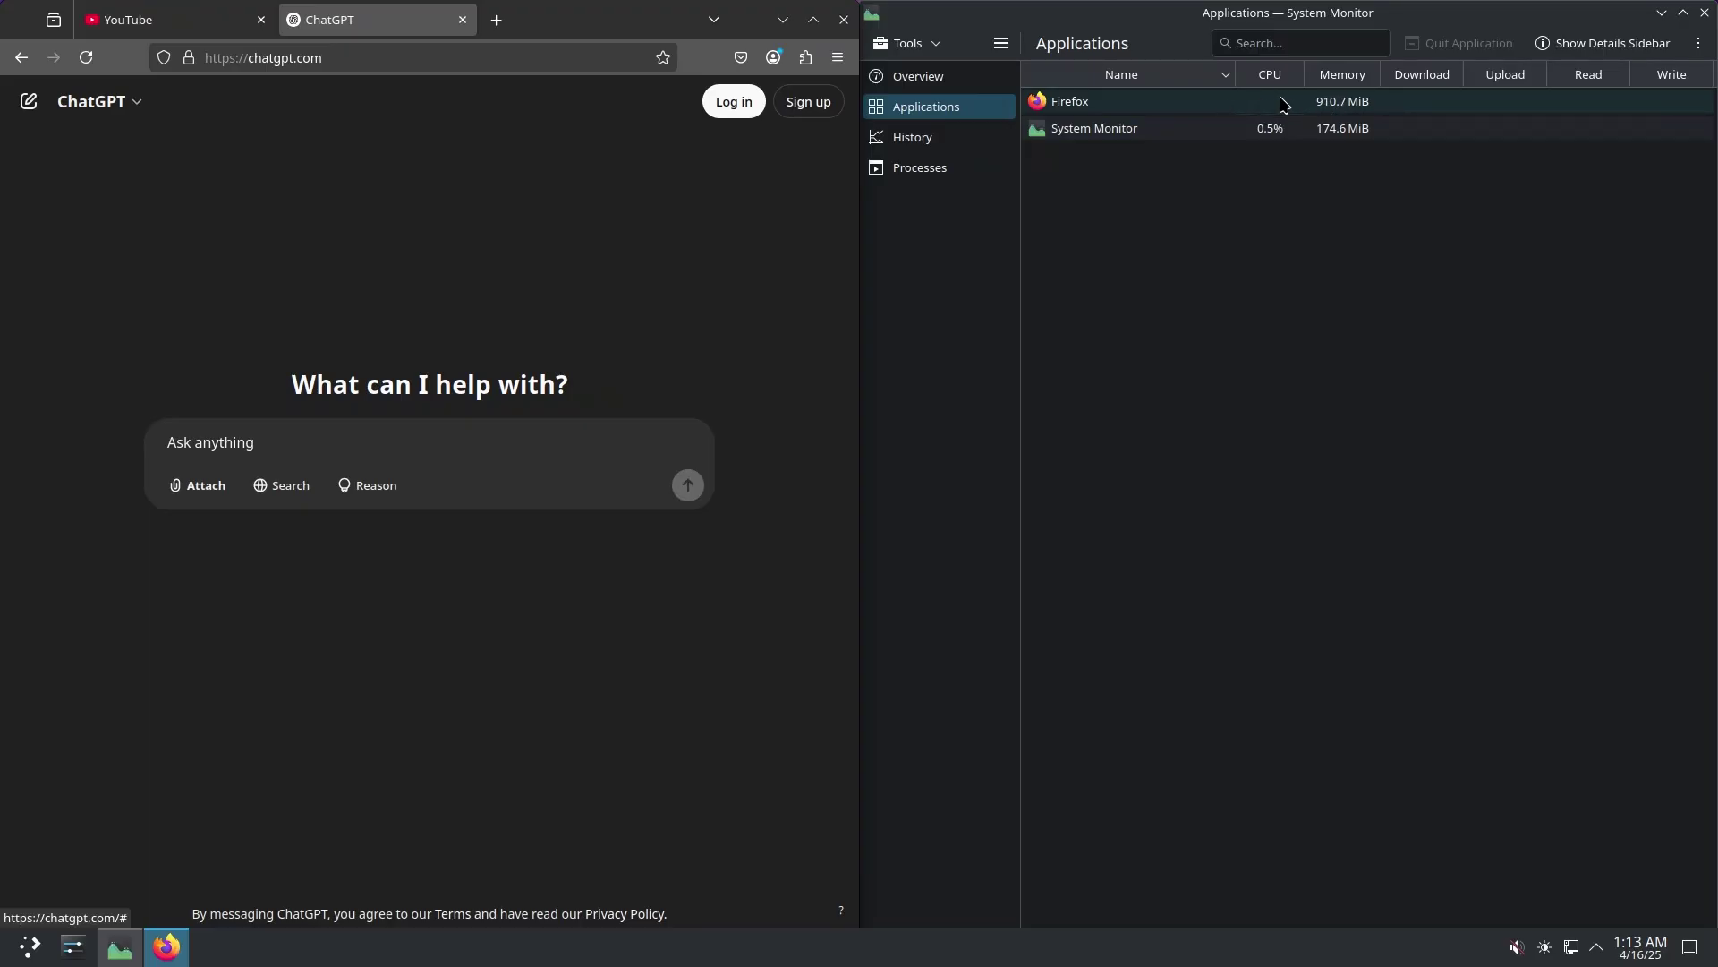
Examine the memory use of Firefox and System Monitor in the applications list with both websites open
left_click(1287, 311)
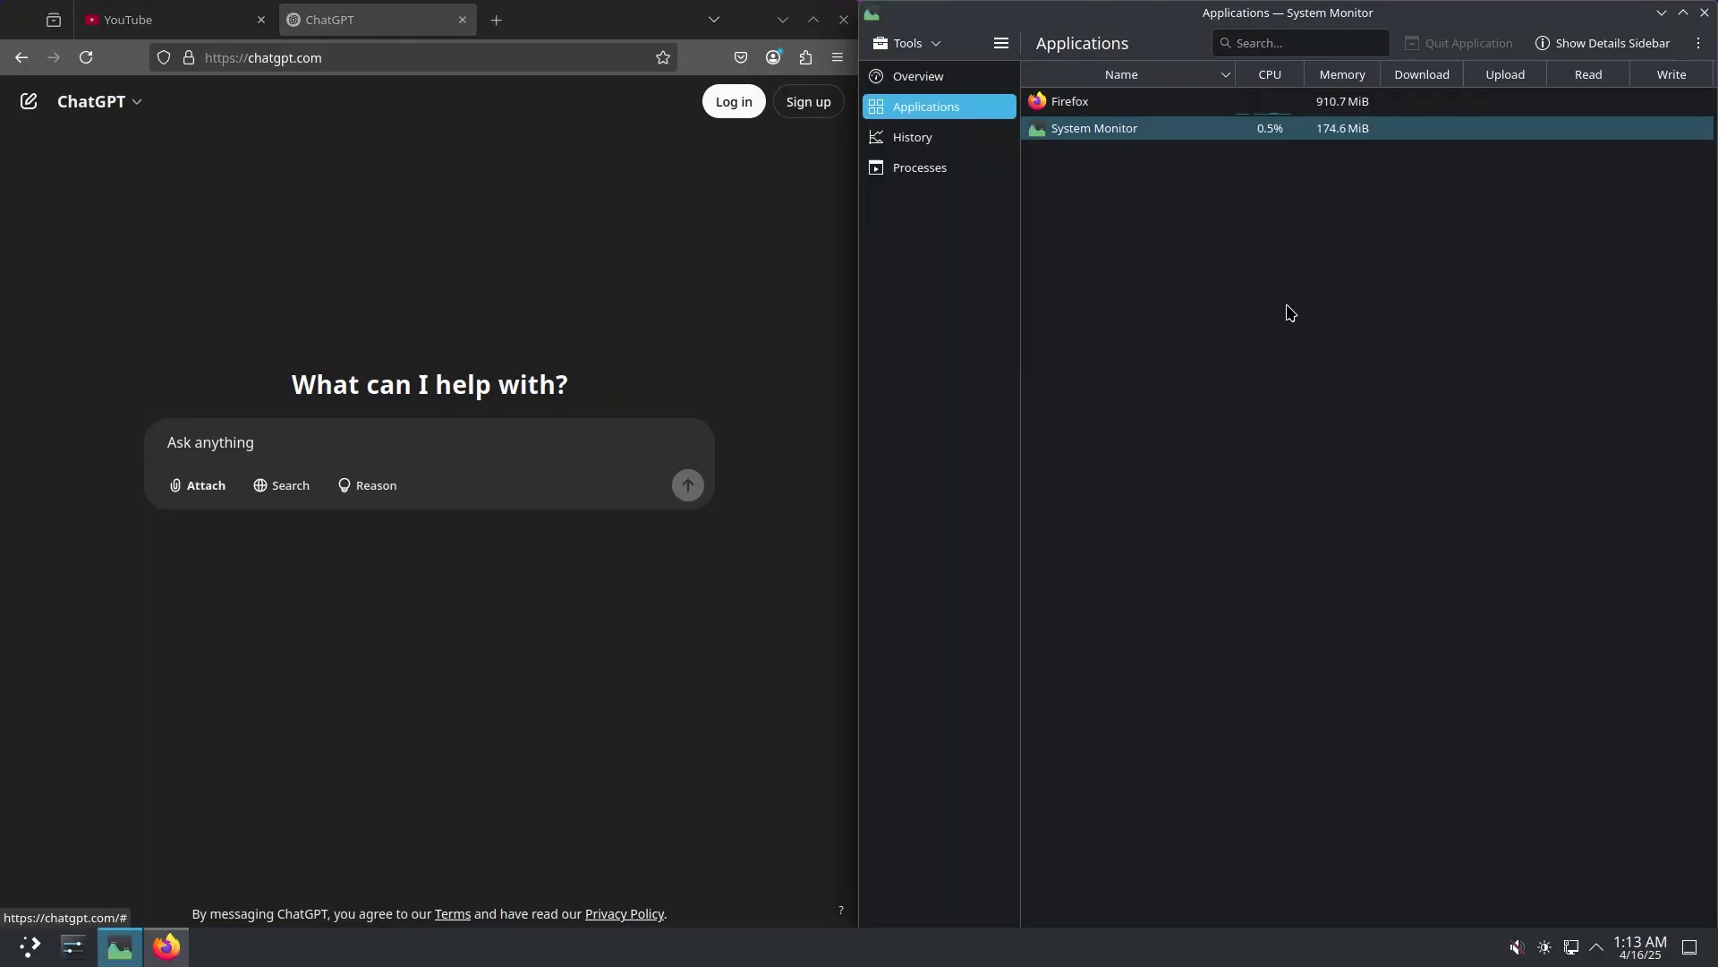
left_click(1366, 106)
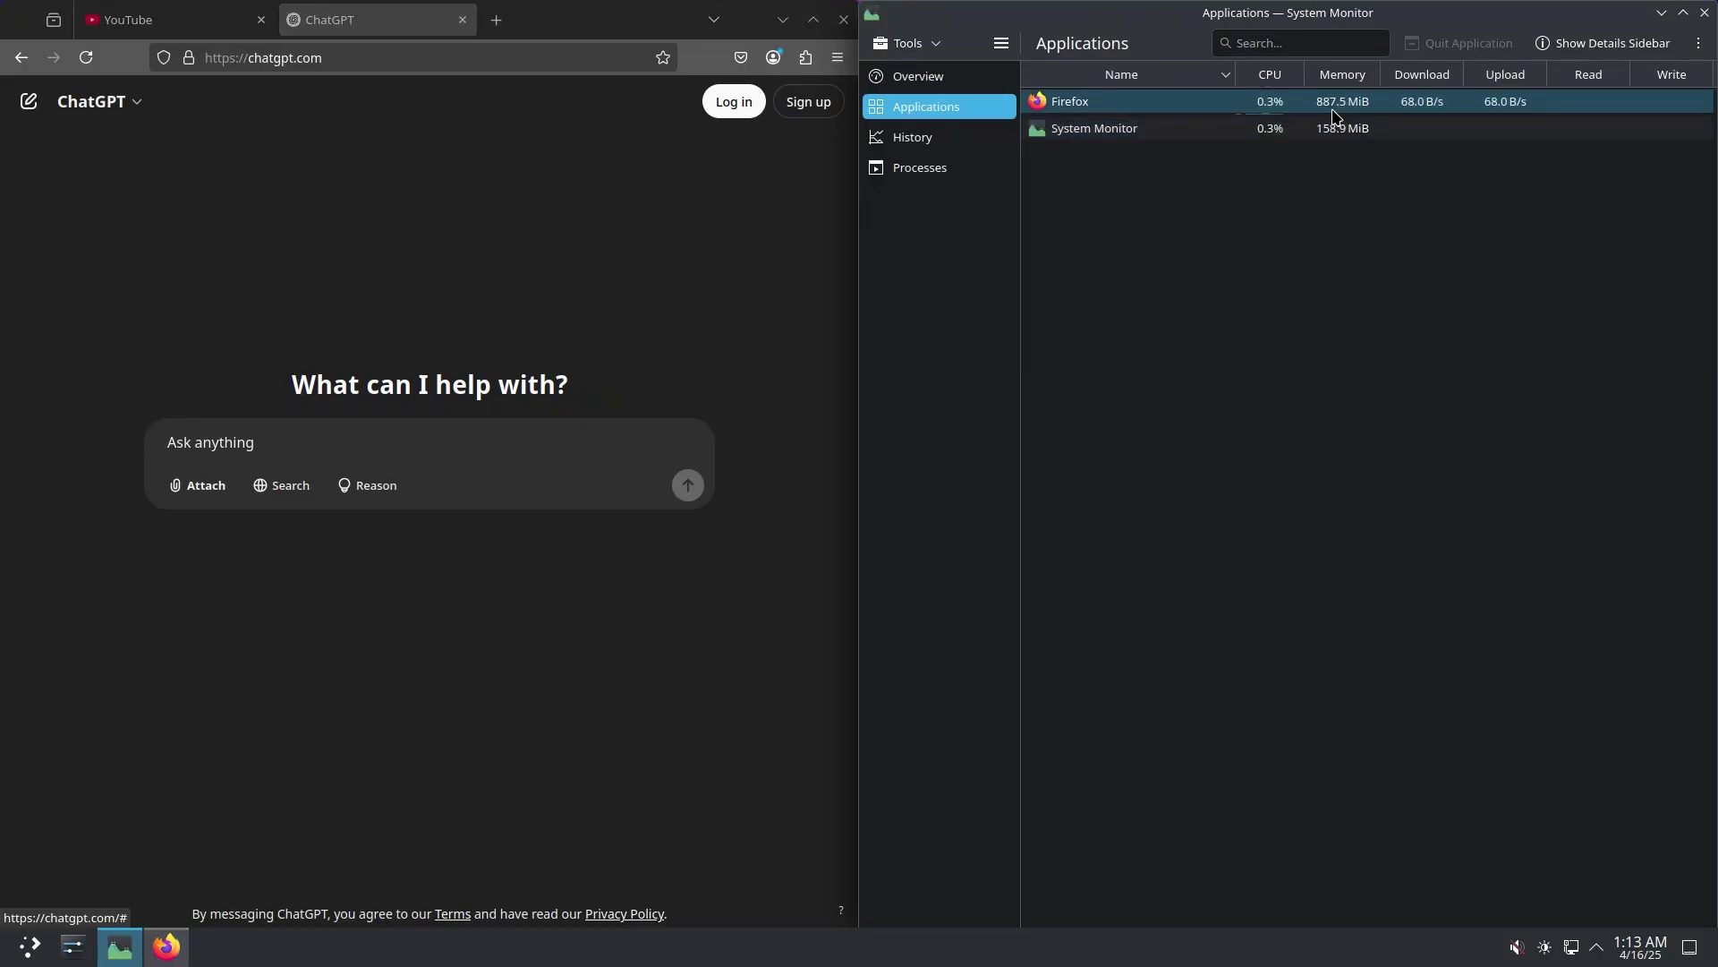
left_click(1356, 131)
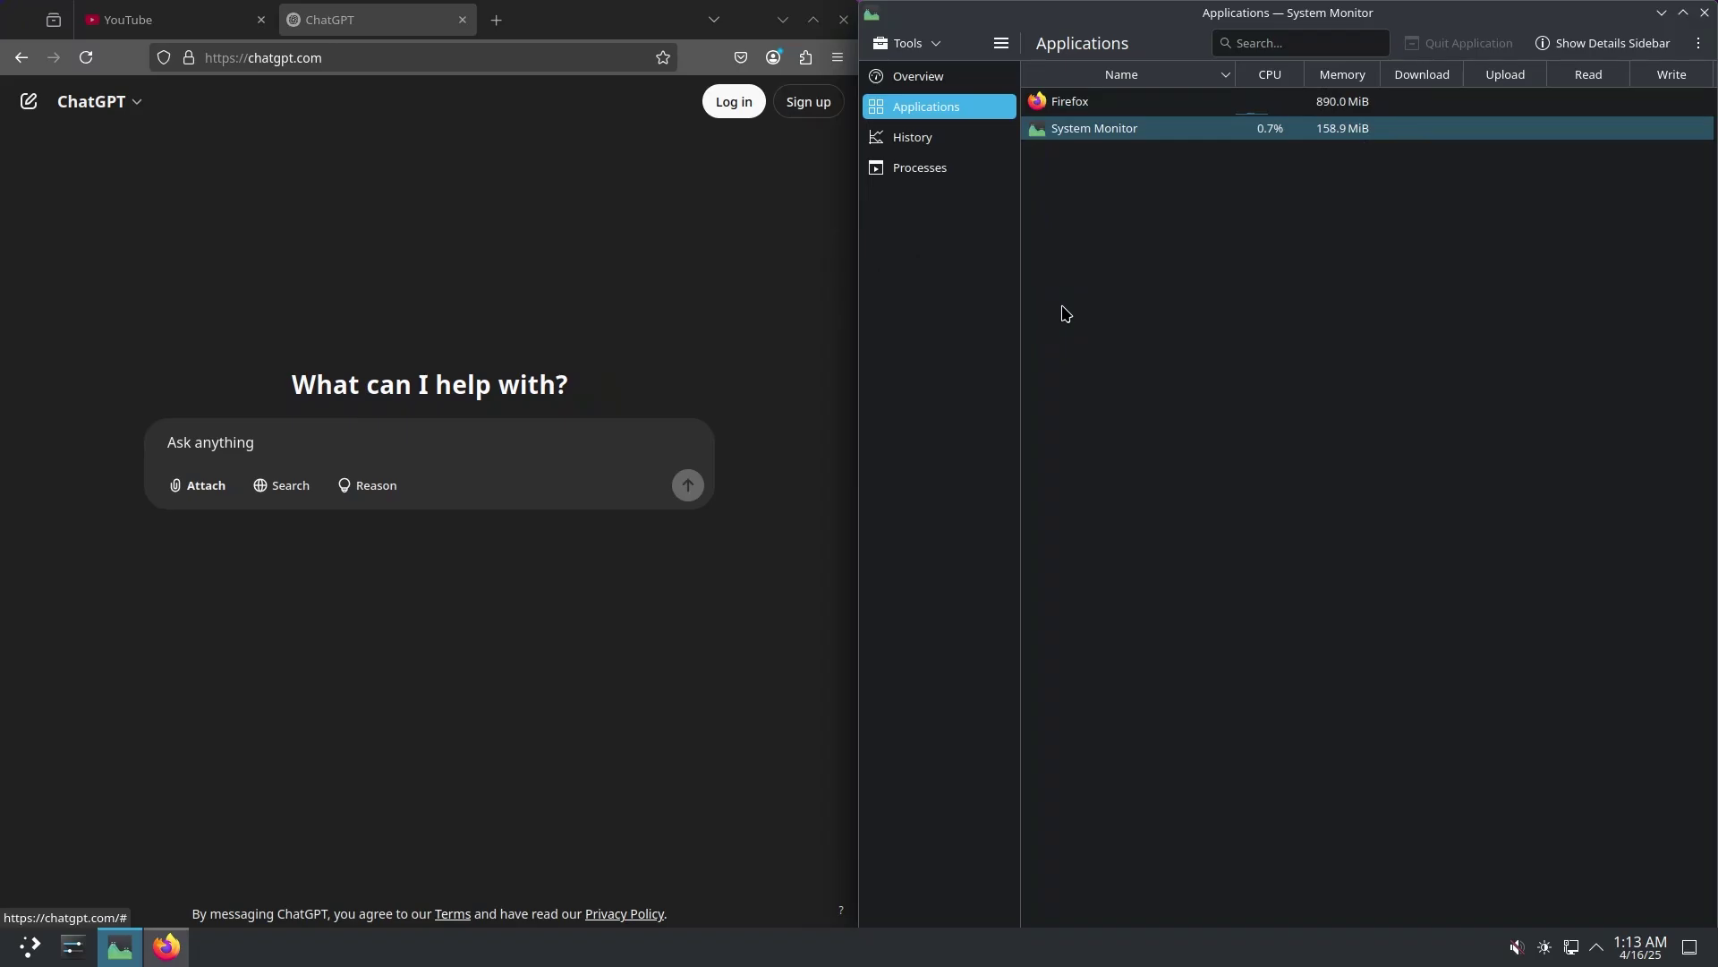
left_click(1347, 128)
left_click(369, 240)
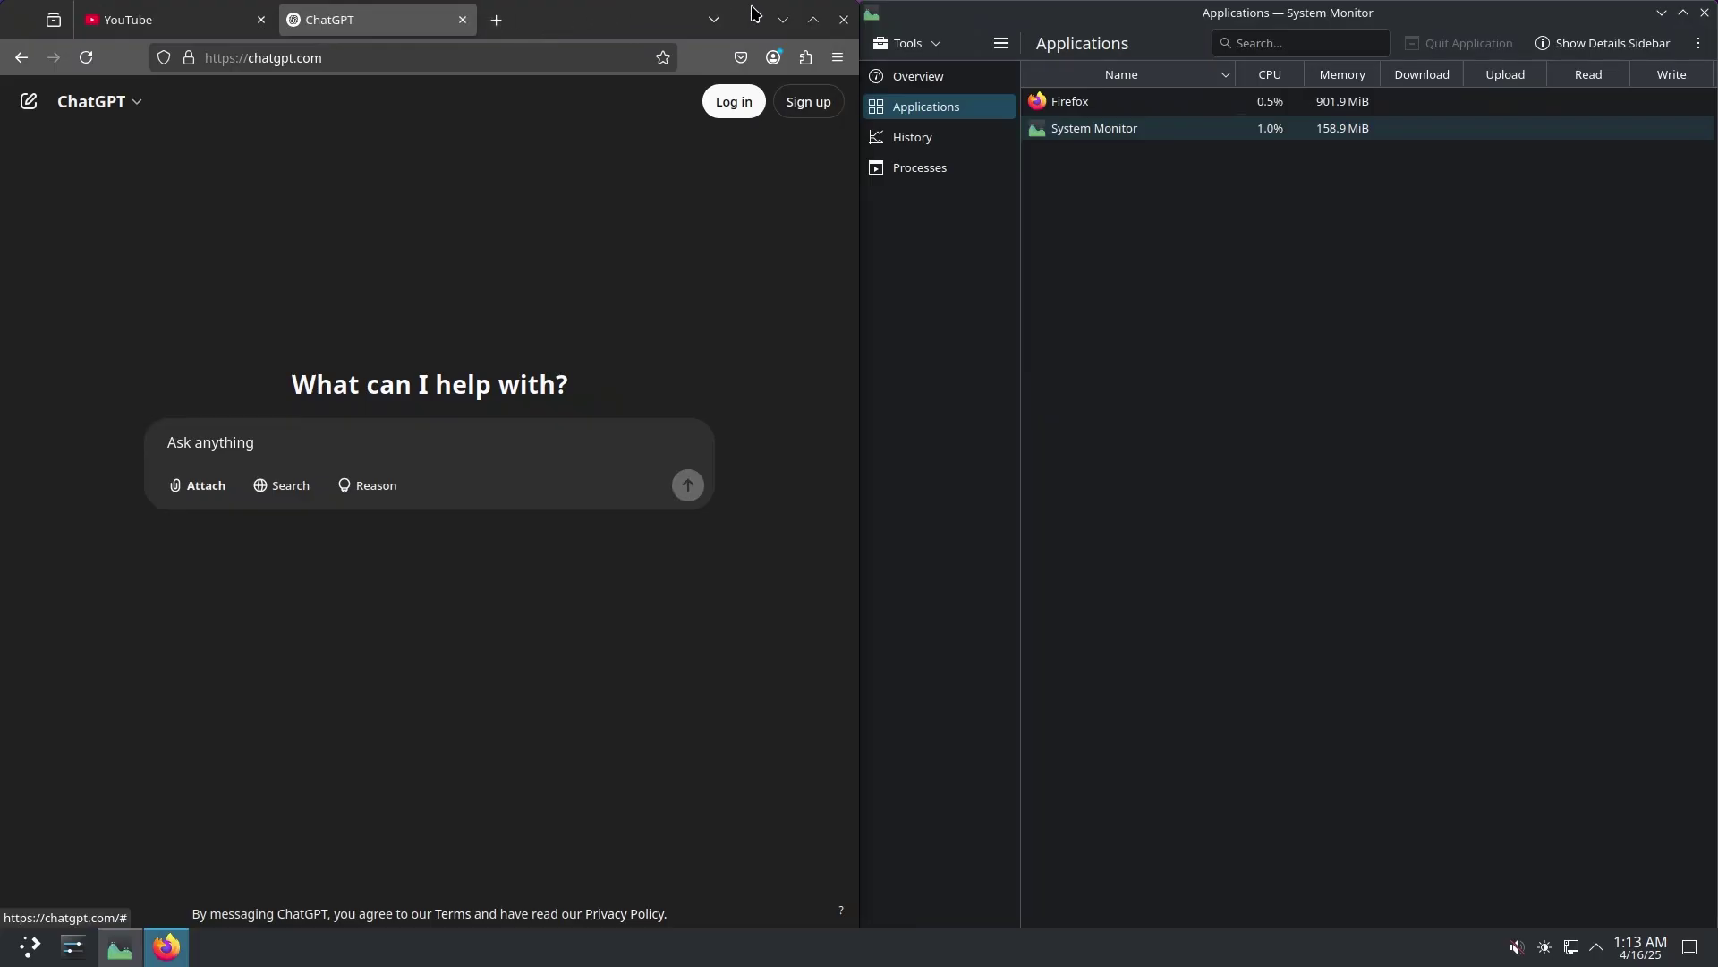
left_click(1304, 173)
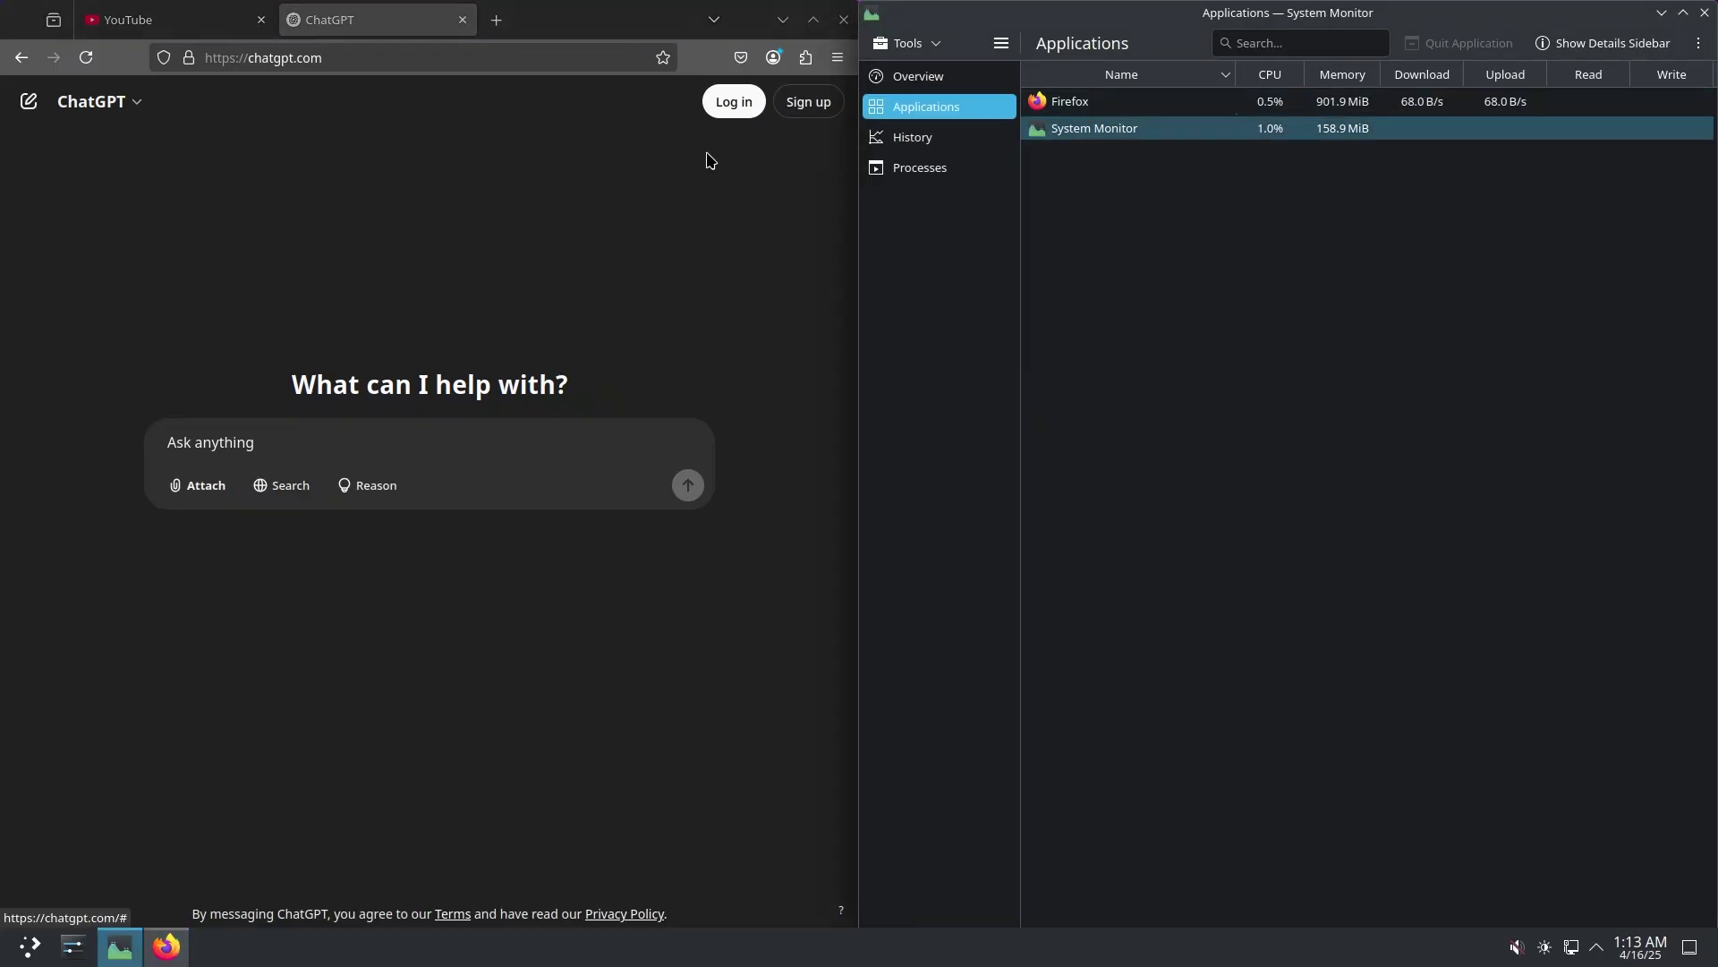
Switch to the YouTube tab and search for "tech ressolve"
left_click(188, 24)
left_click(394, 107)
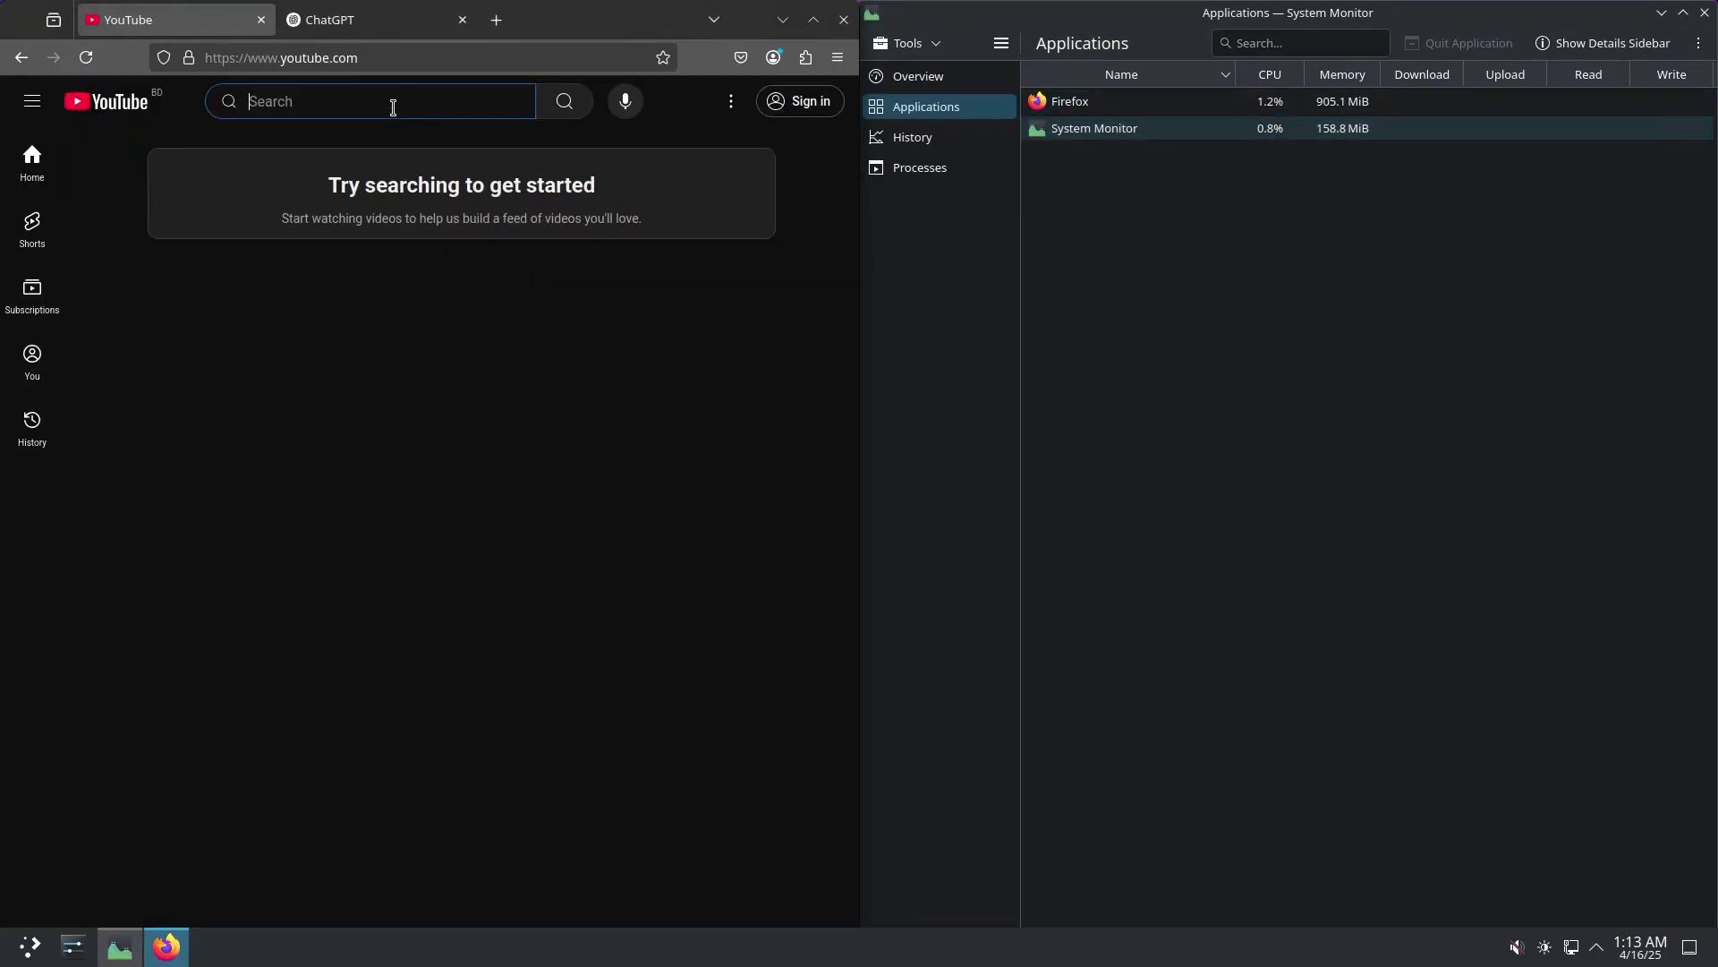
type("tech ressolve")
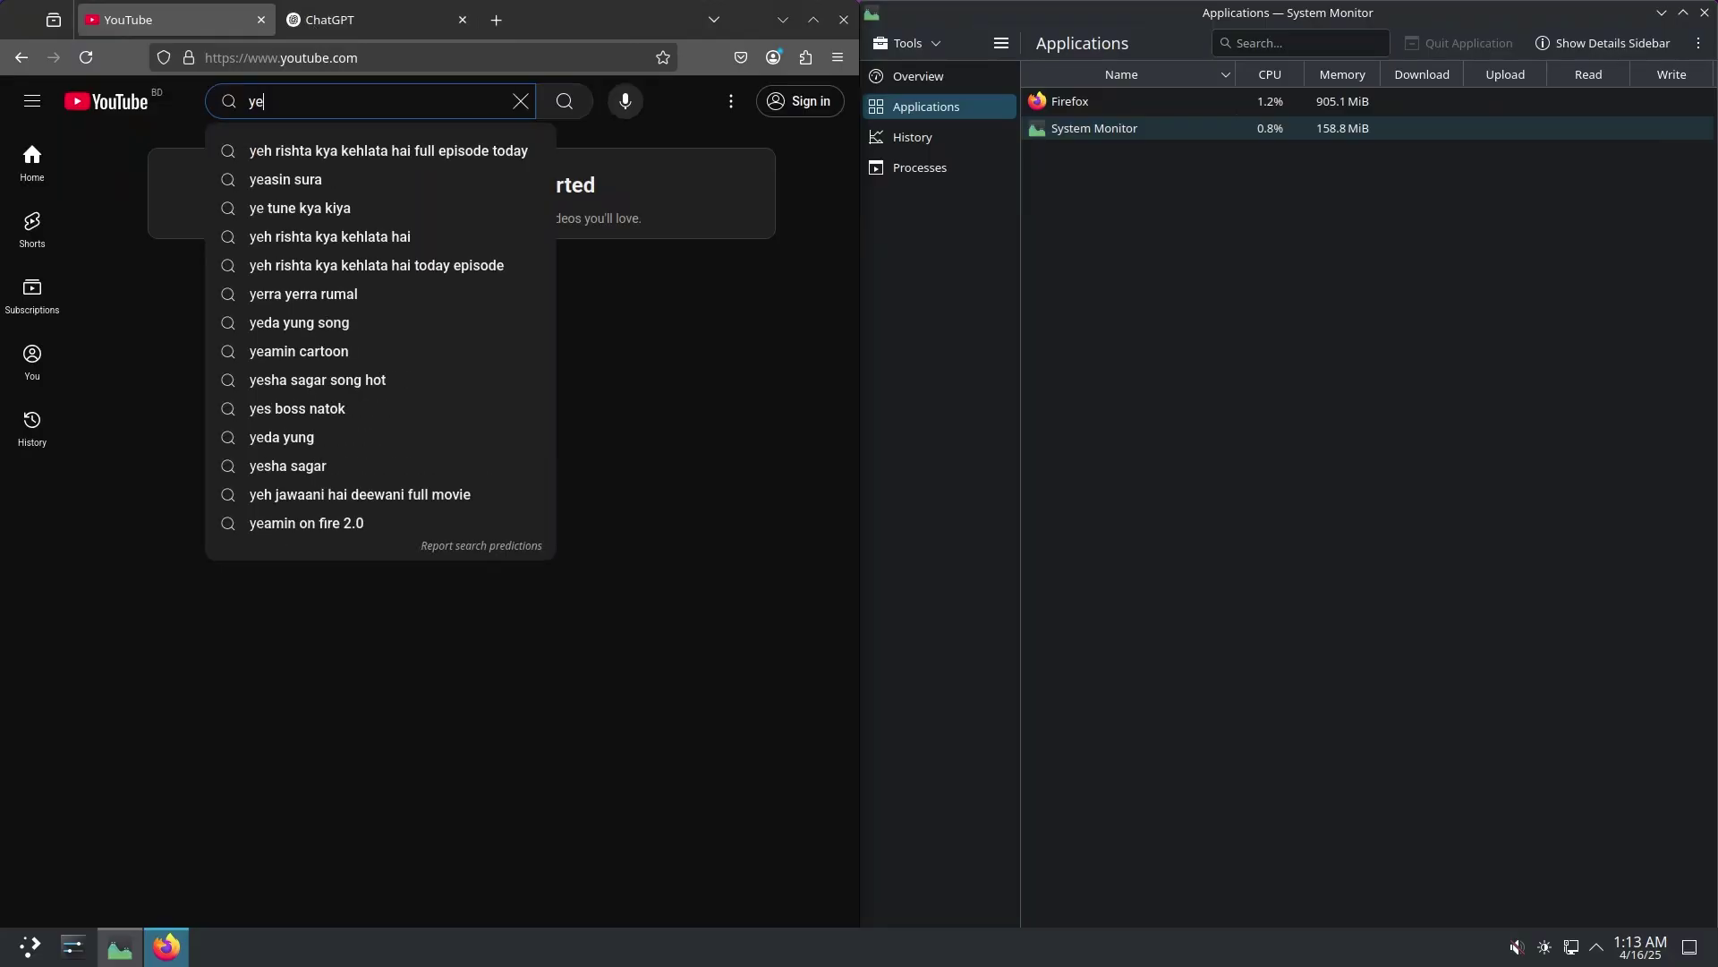
key("Return")
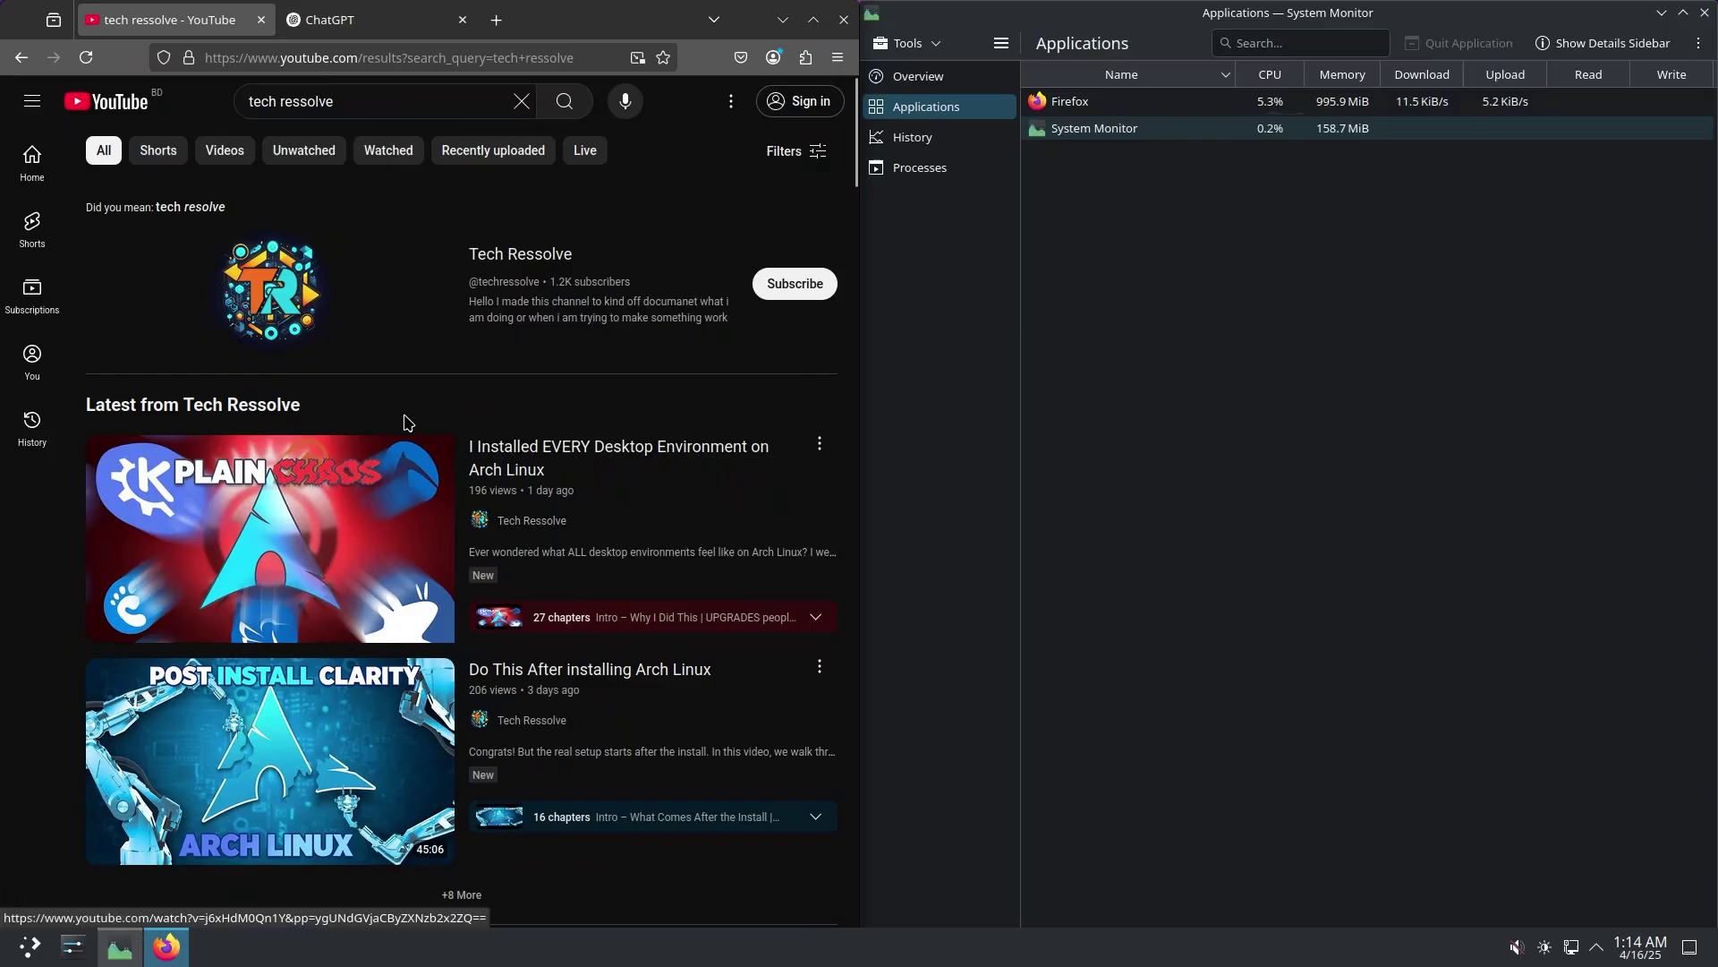
Play the video "I Installed EVERY Desktop Environment on Arch Linux", show it in full screen, and return to the normal view
left_click(387, 567)
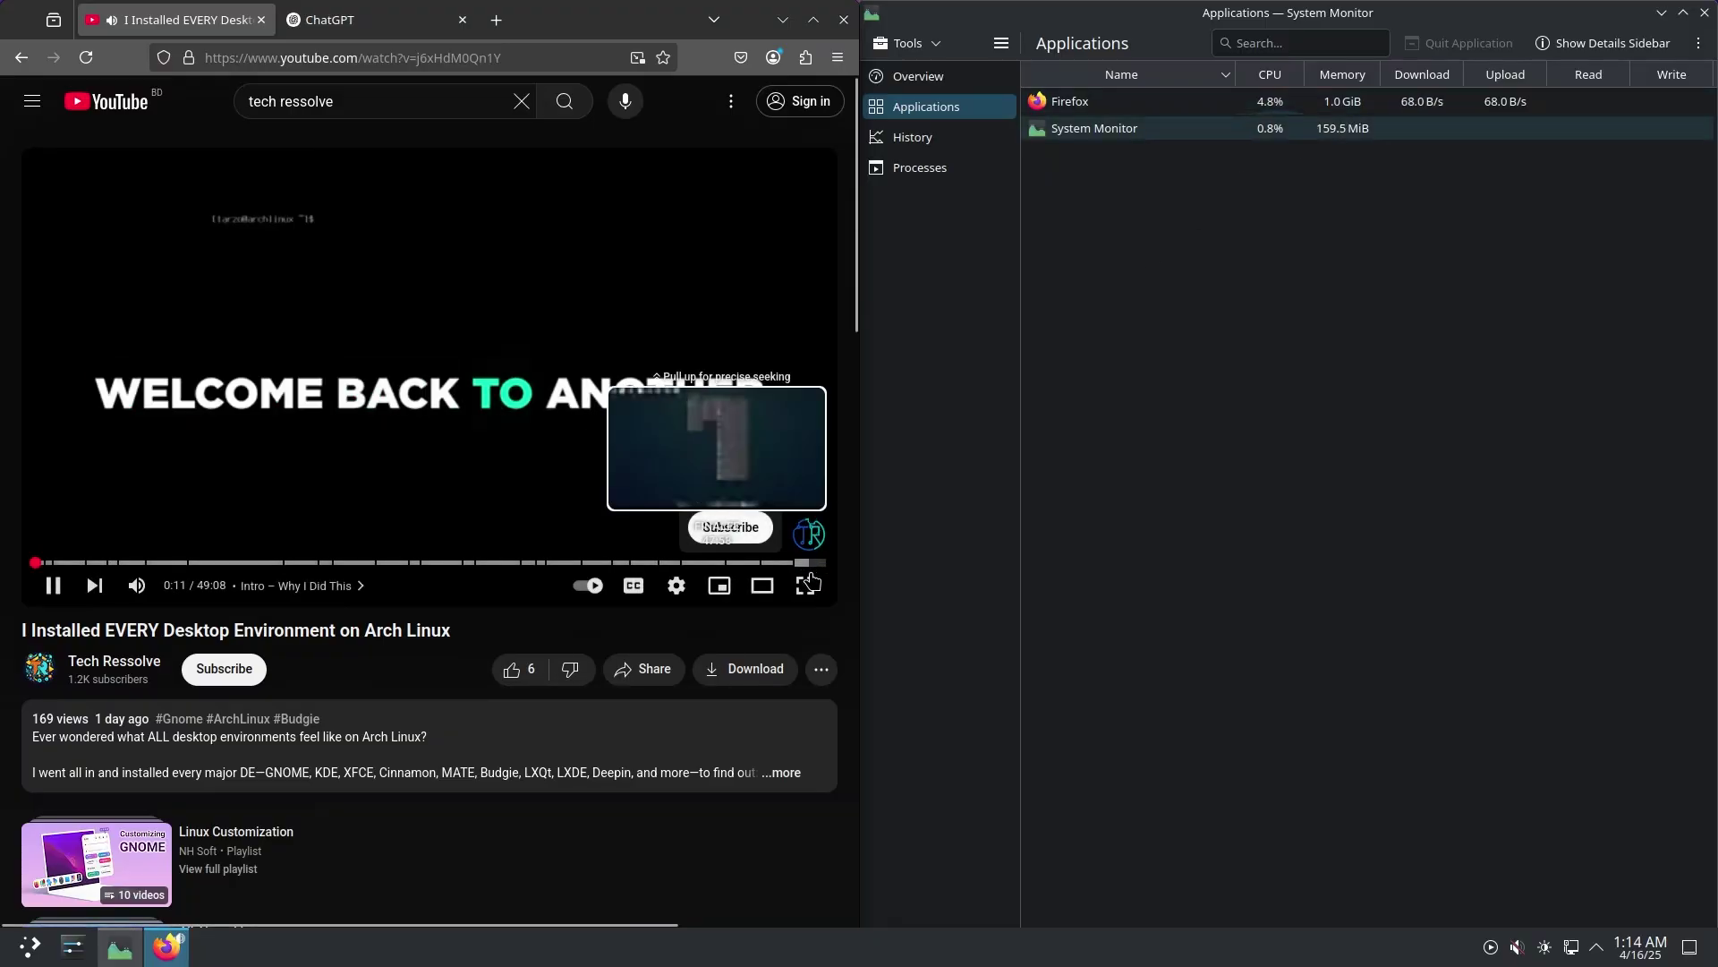
left_click(806, 587)
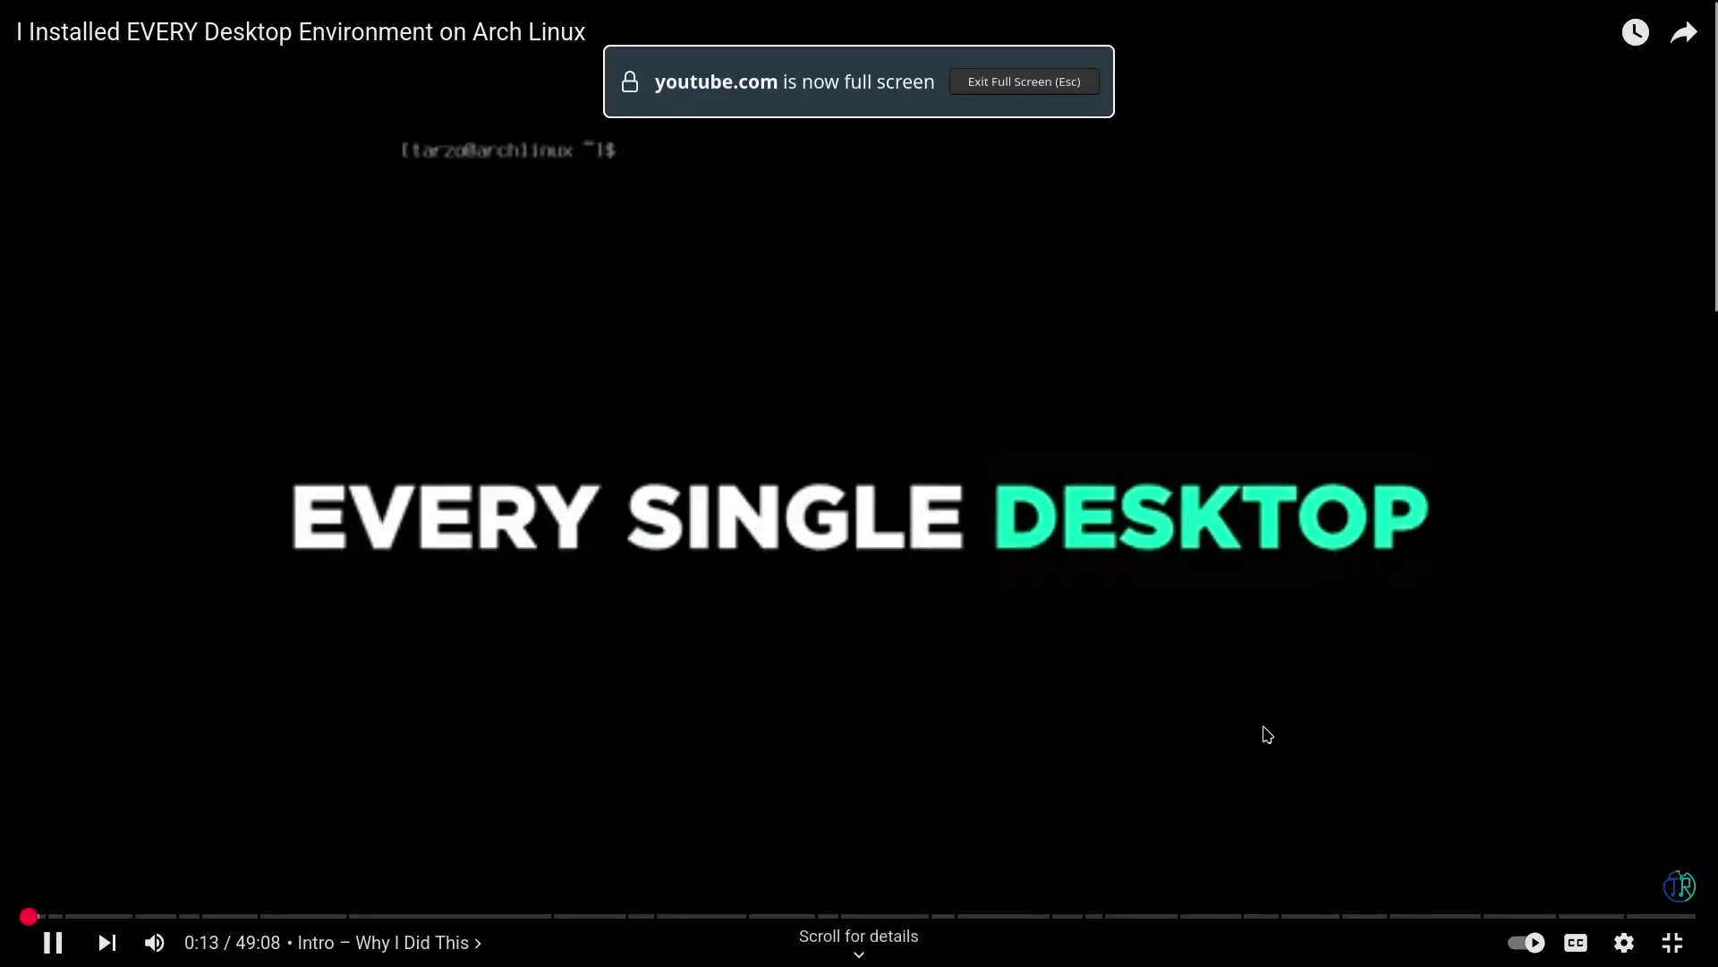
left_click(1672, 942)
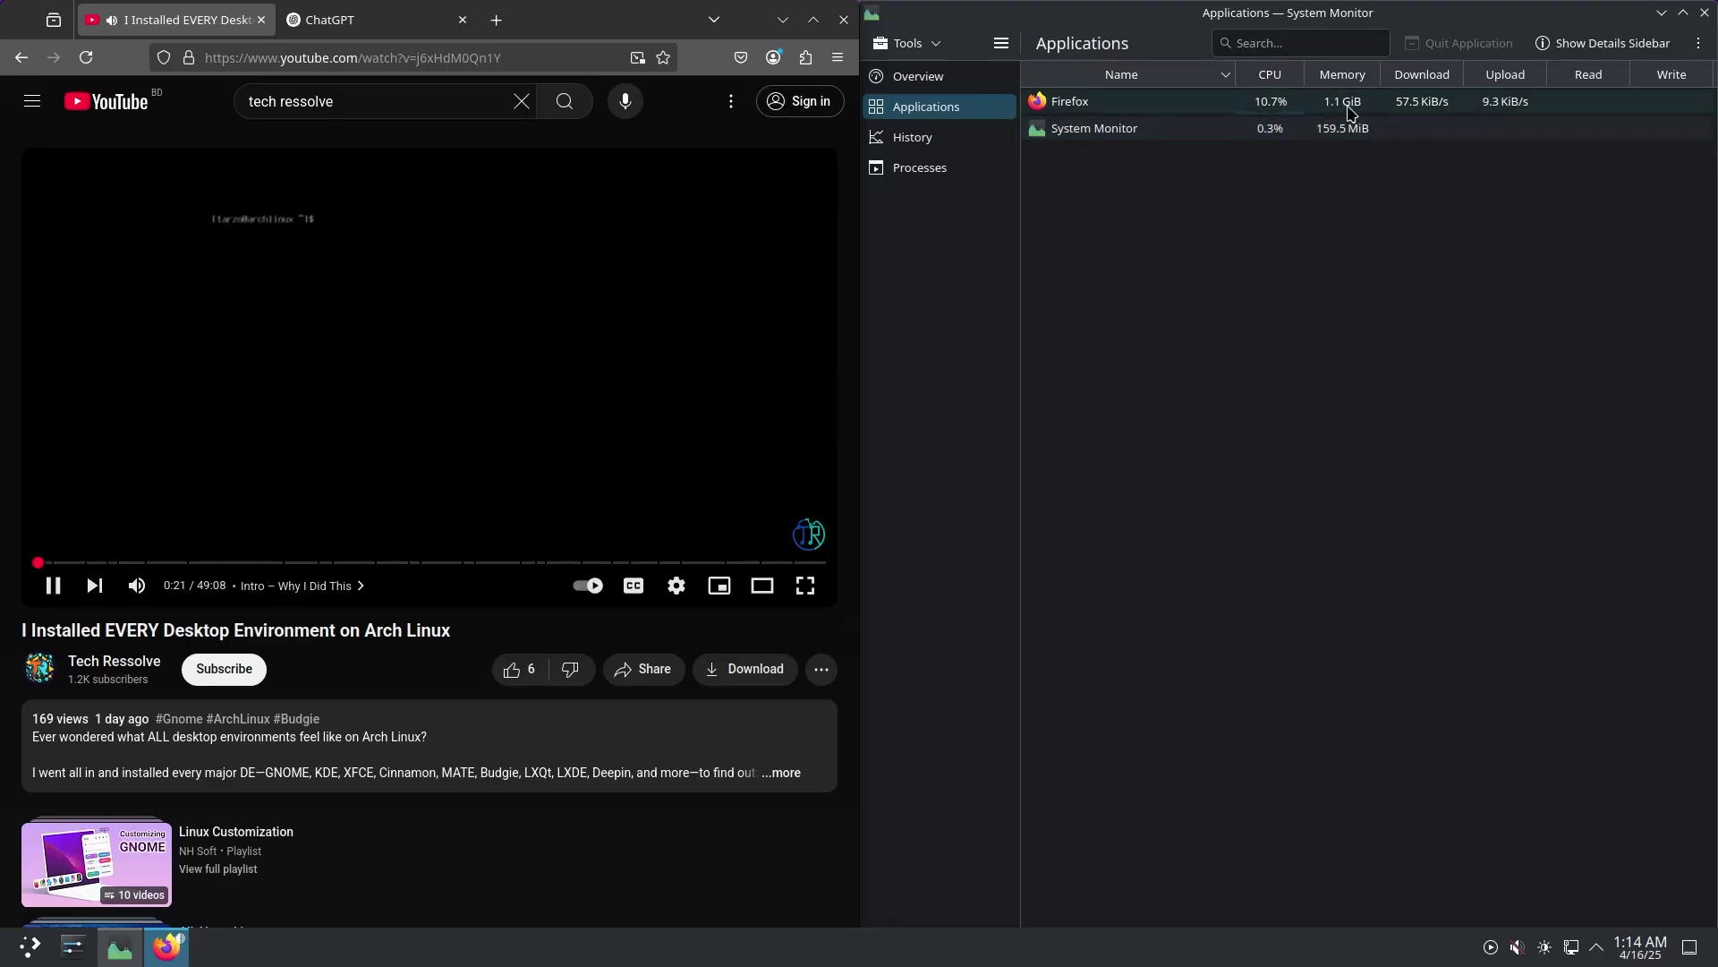
Close the YouTube tab and the remaining tabs so that Firefox quits
left_click(261, 21)
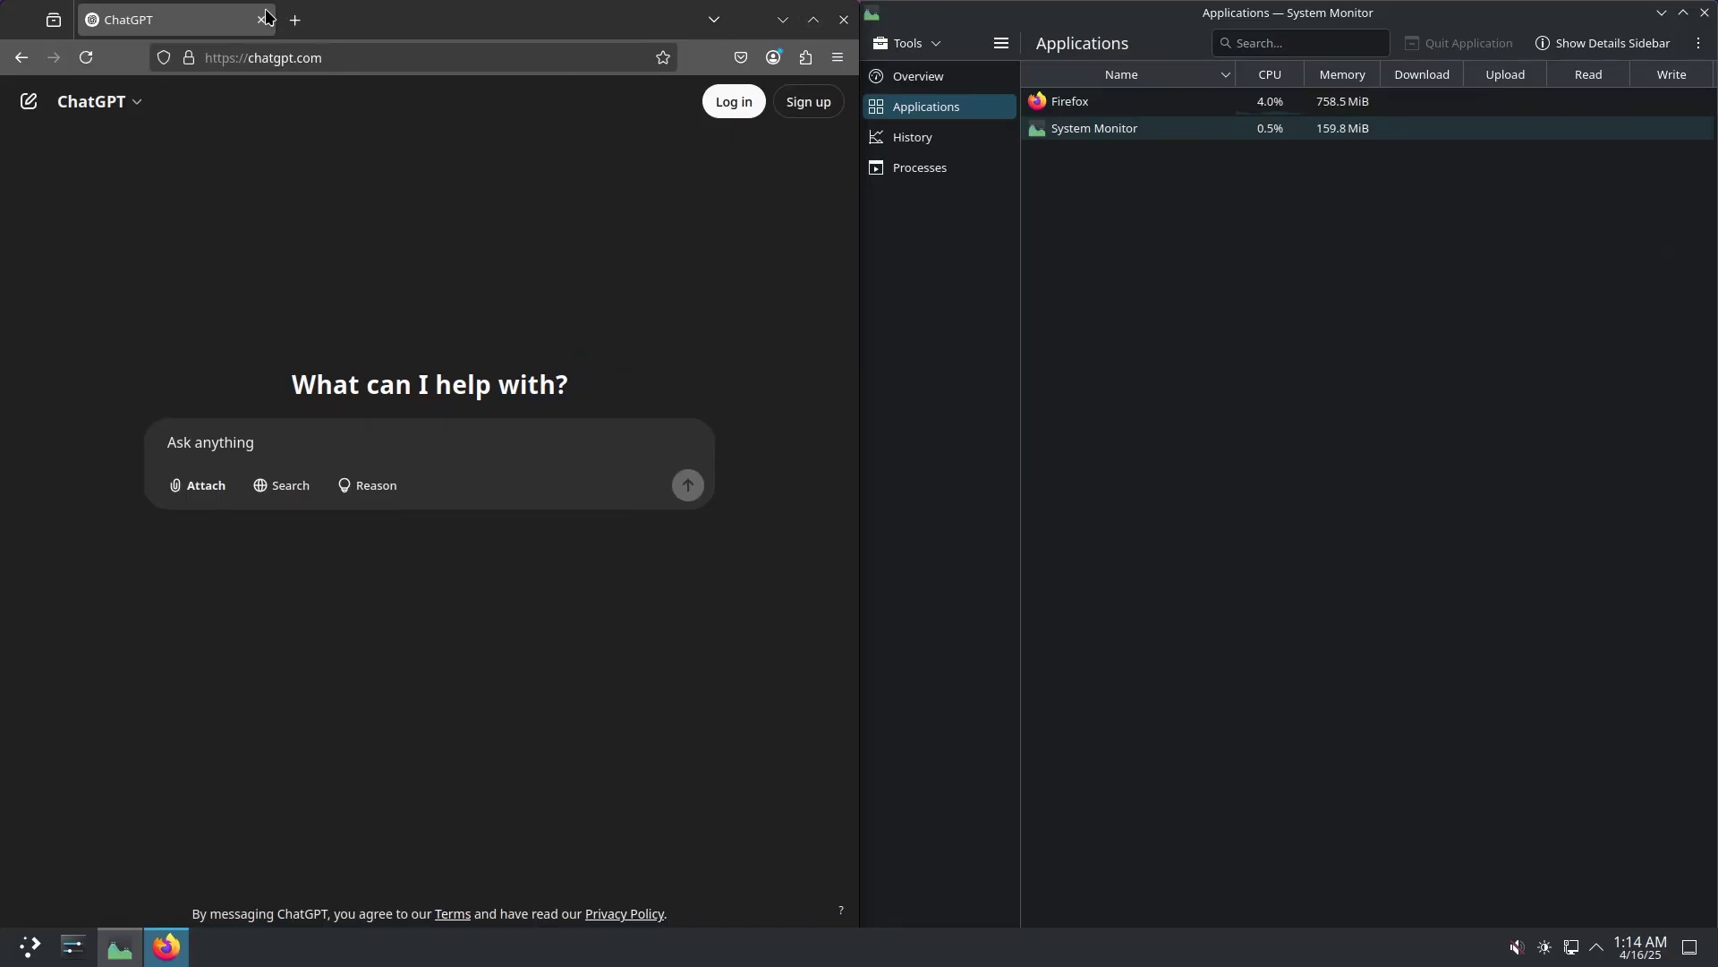
left_click(295, 19)
left_click(263, 20)
left_click(262, 20)
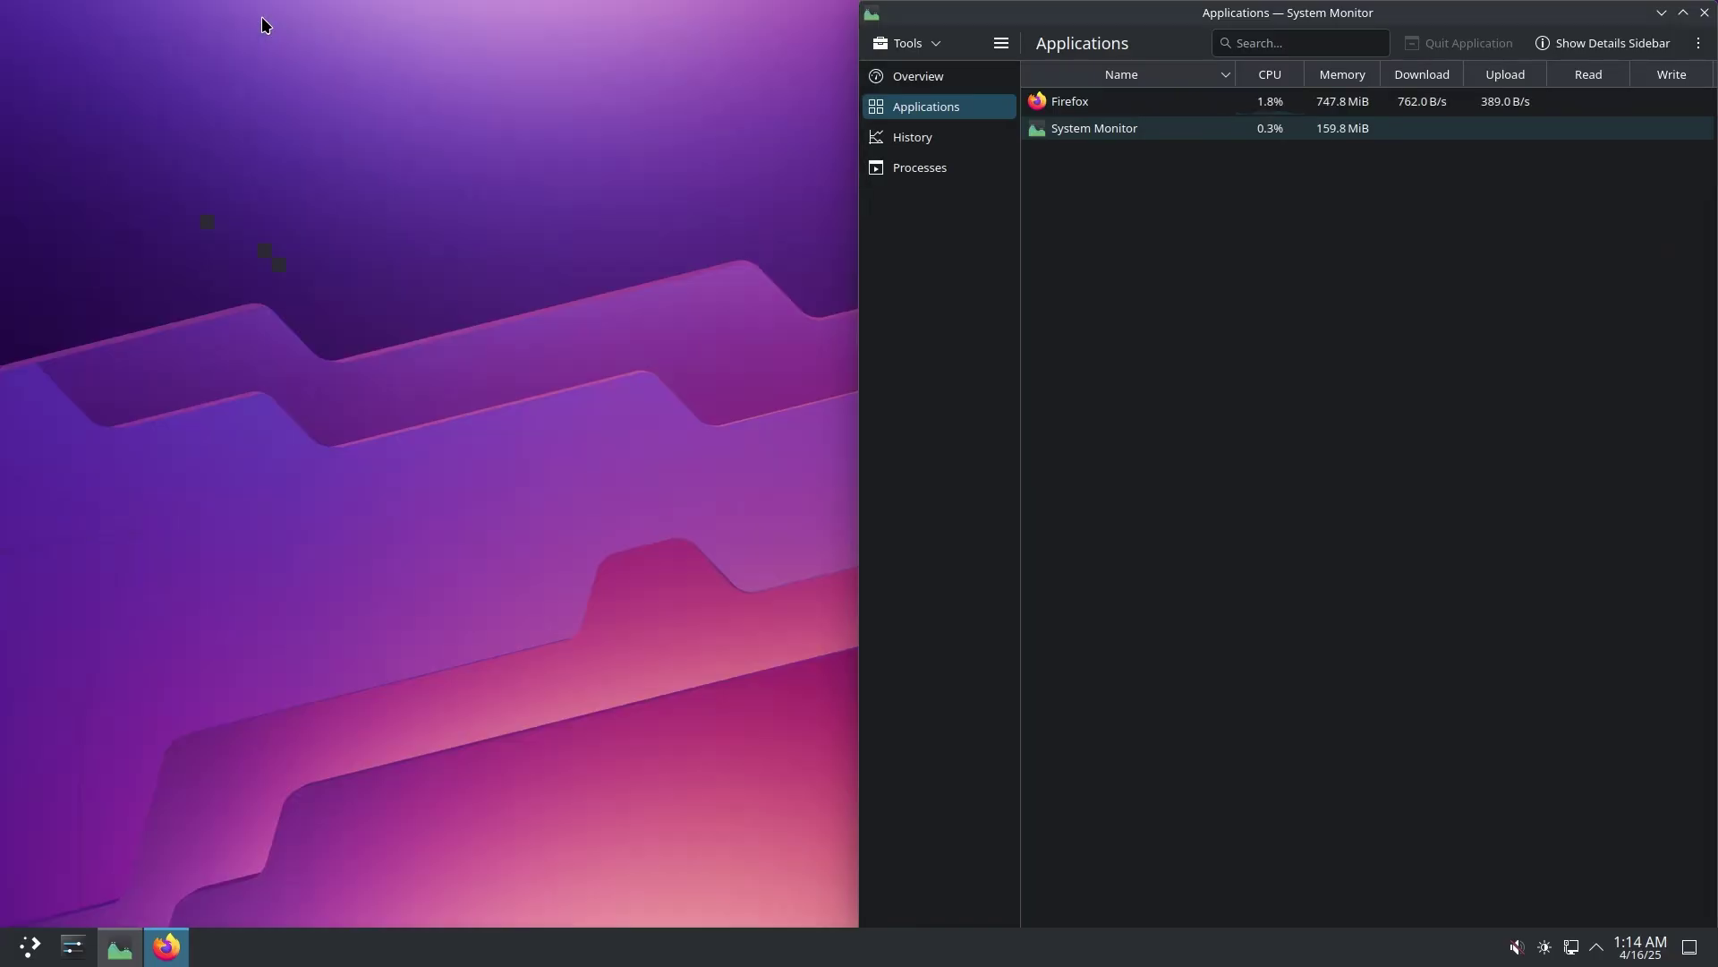
Relaunch Firefox to check its memory use in System Monitor with only a new tab open, and close it
left_click(29, 946)
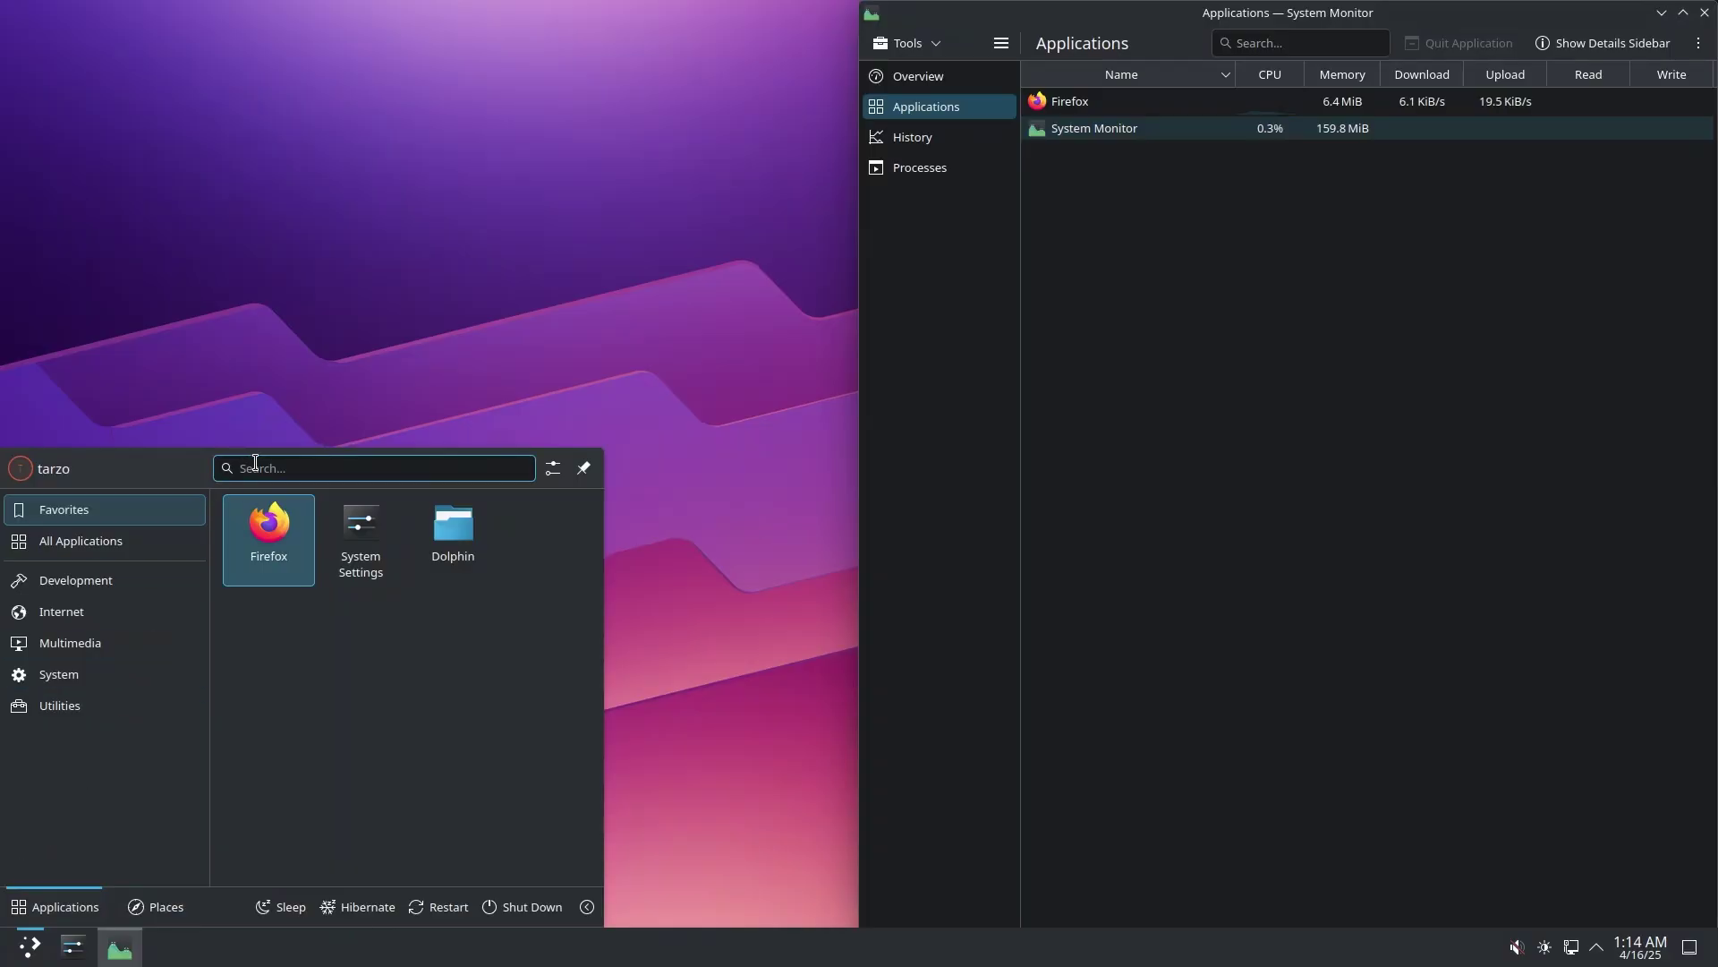
left_click(250, 541)
left_click(1348, 86)
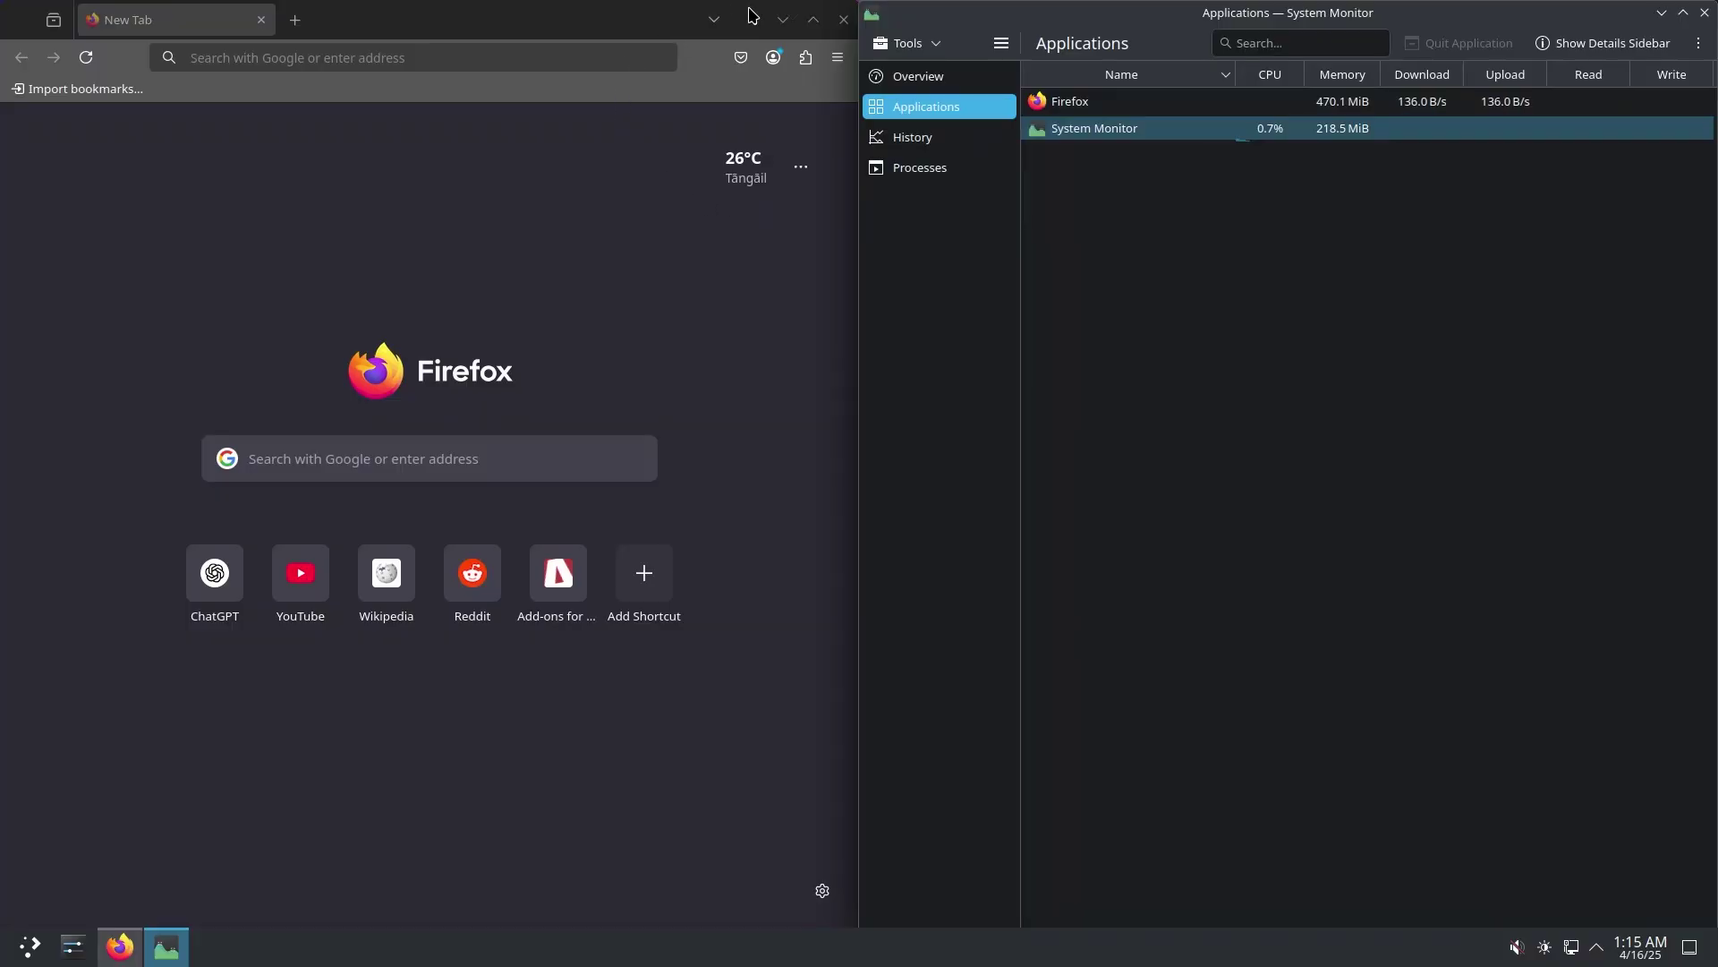
left_click(844, 21)
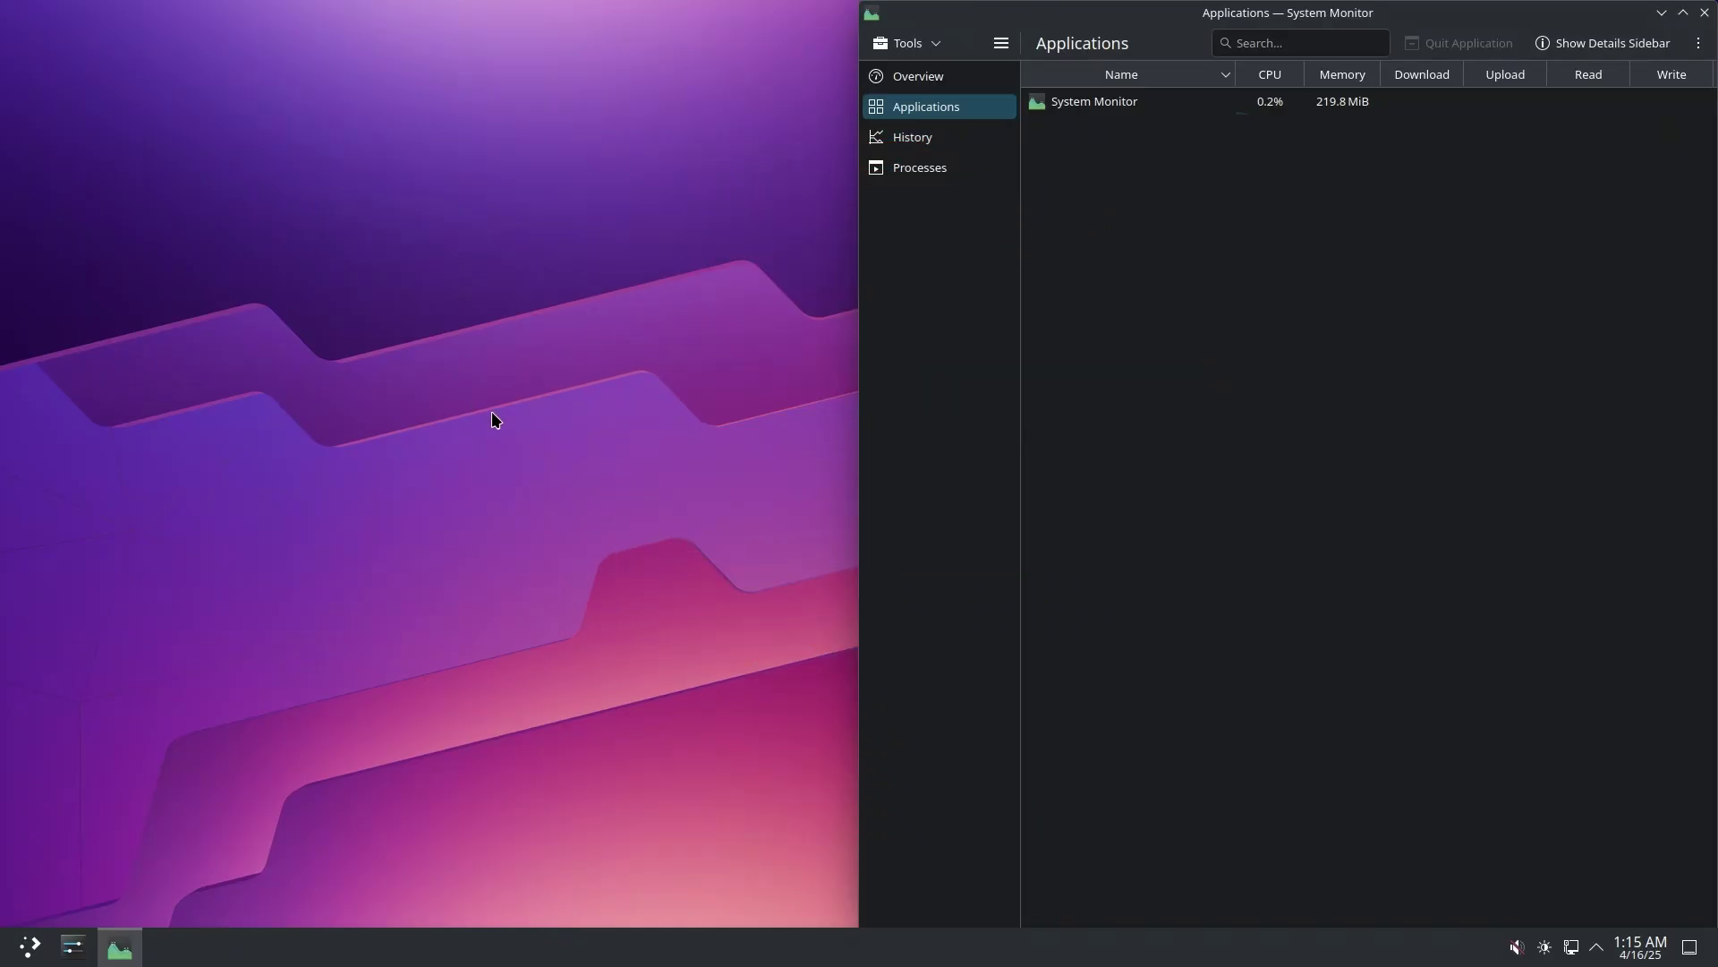
Open Konsole and enlarge its terminal text by four zoom levels
left_click(1119, 500)
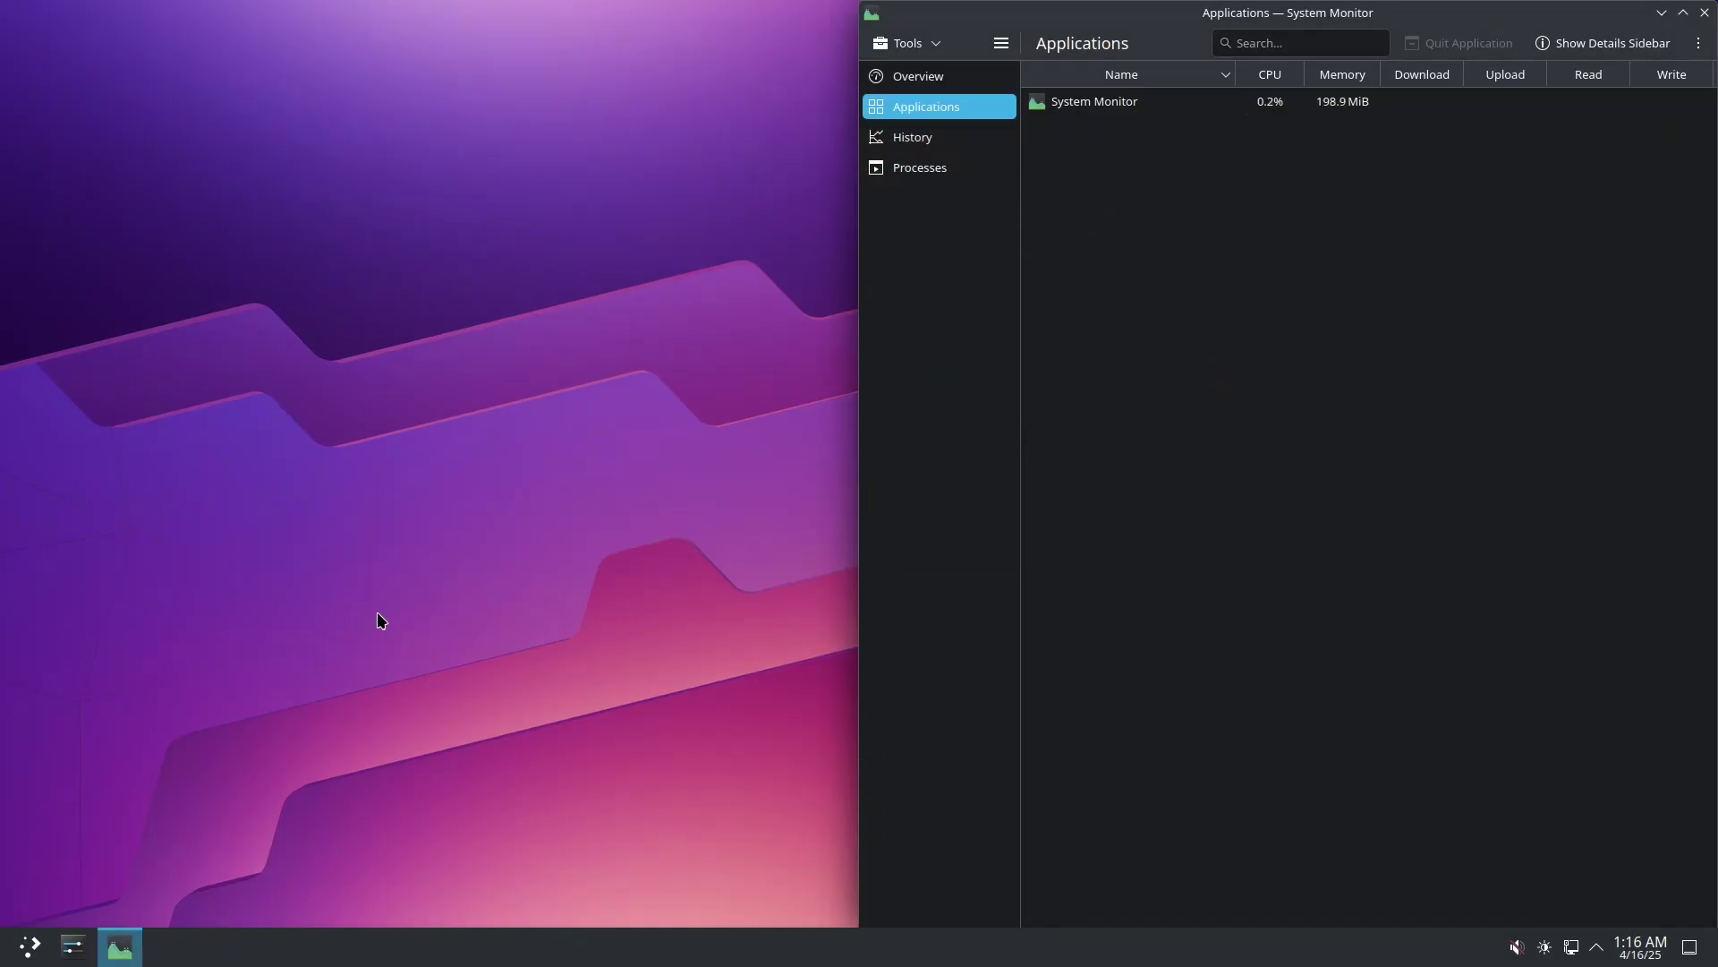
left_click(258, 713)
left_click(27, 947)
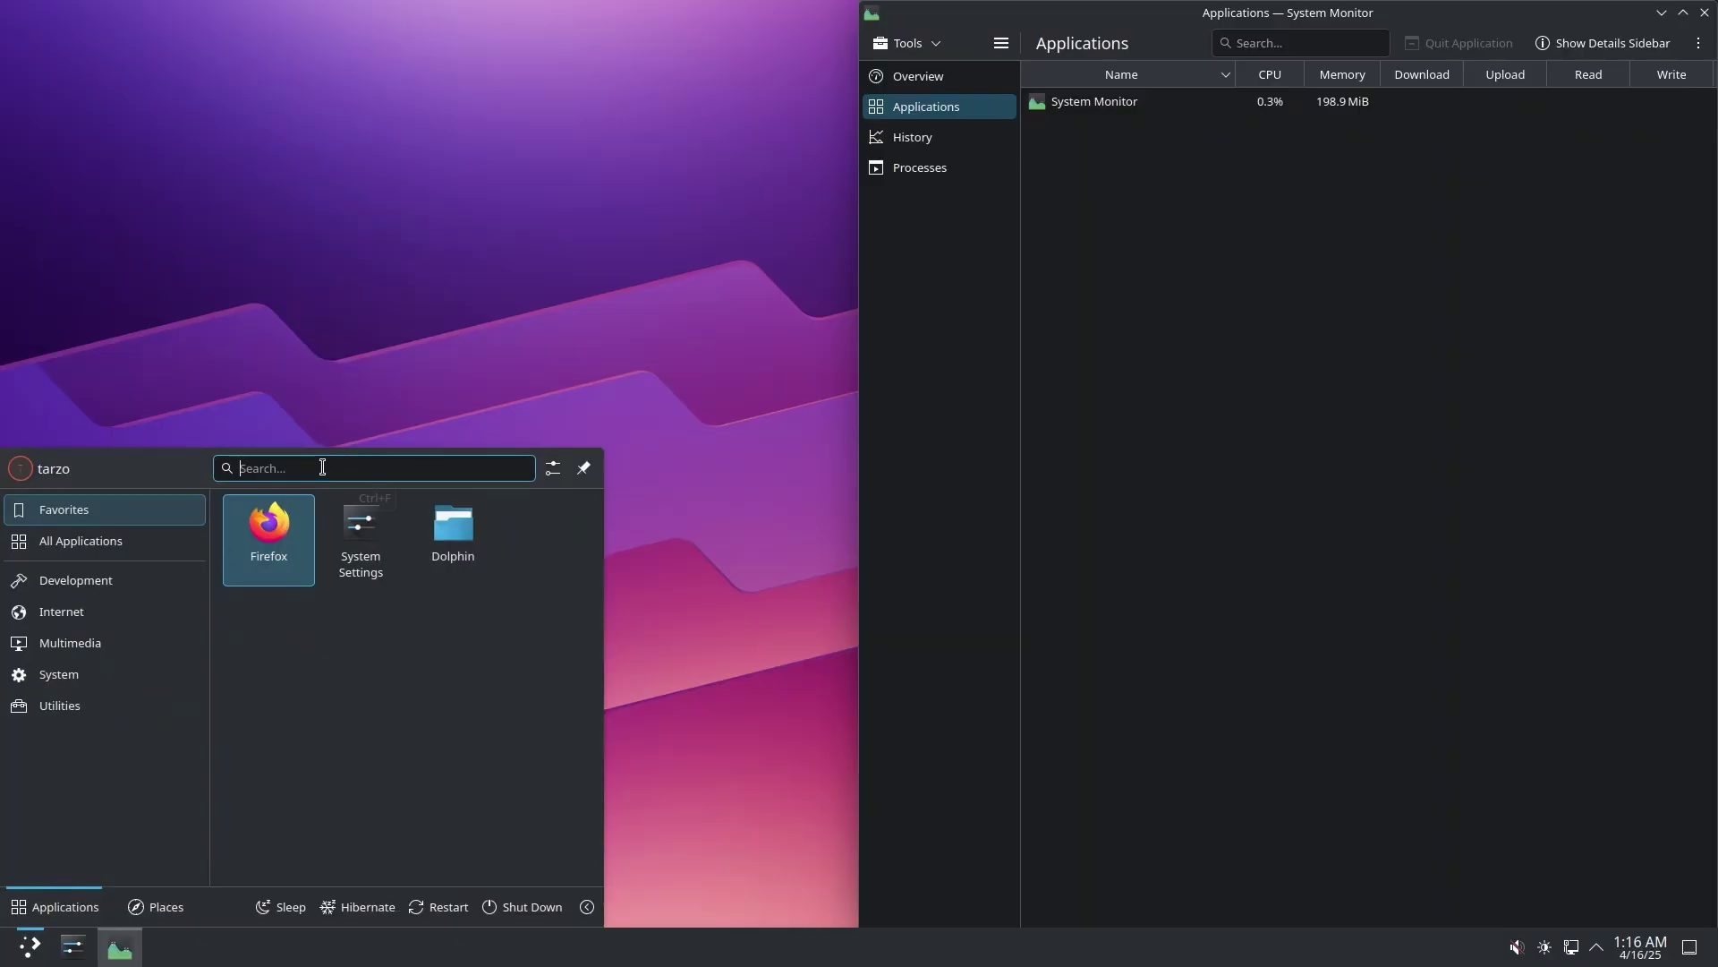
type("konsole")
key("Return")
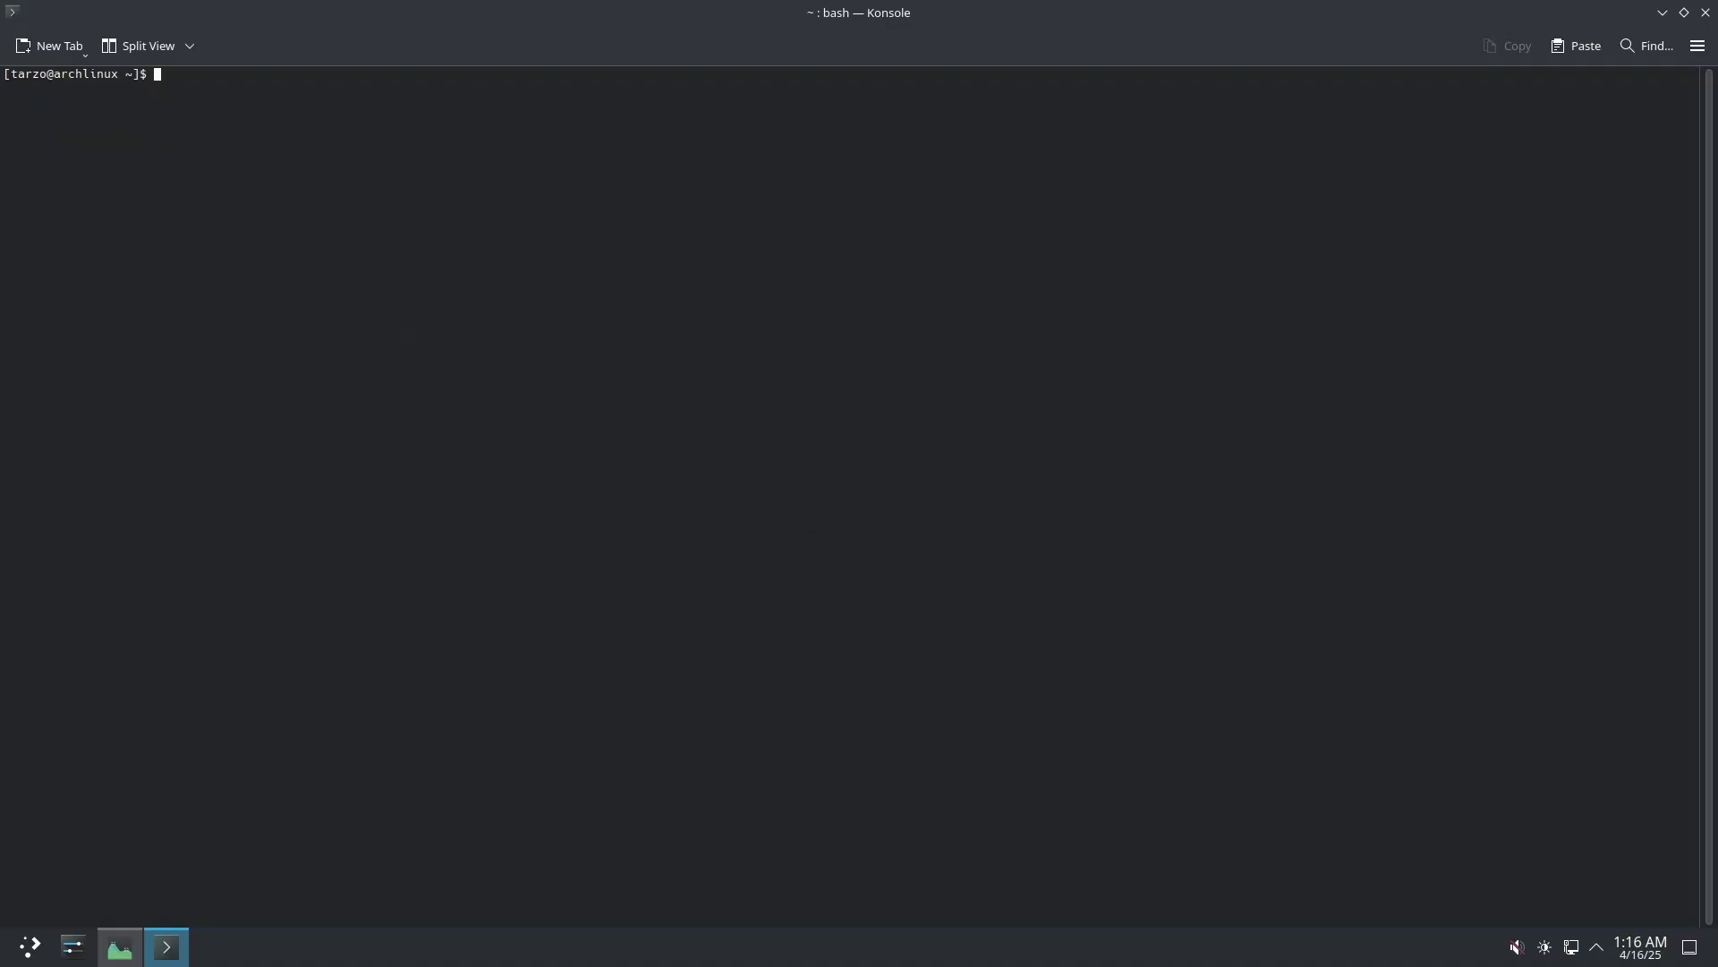
key("ctrl+plus")
key("ctrl+plus")
key("ctrl+plus")
key("ctrl+plus")
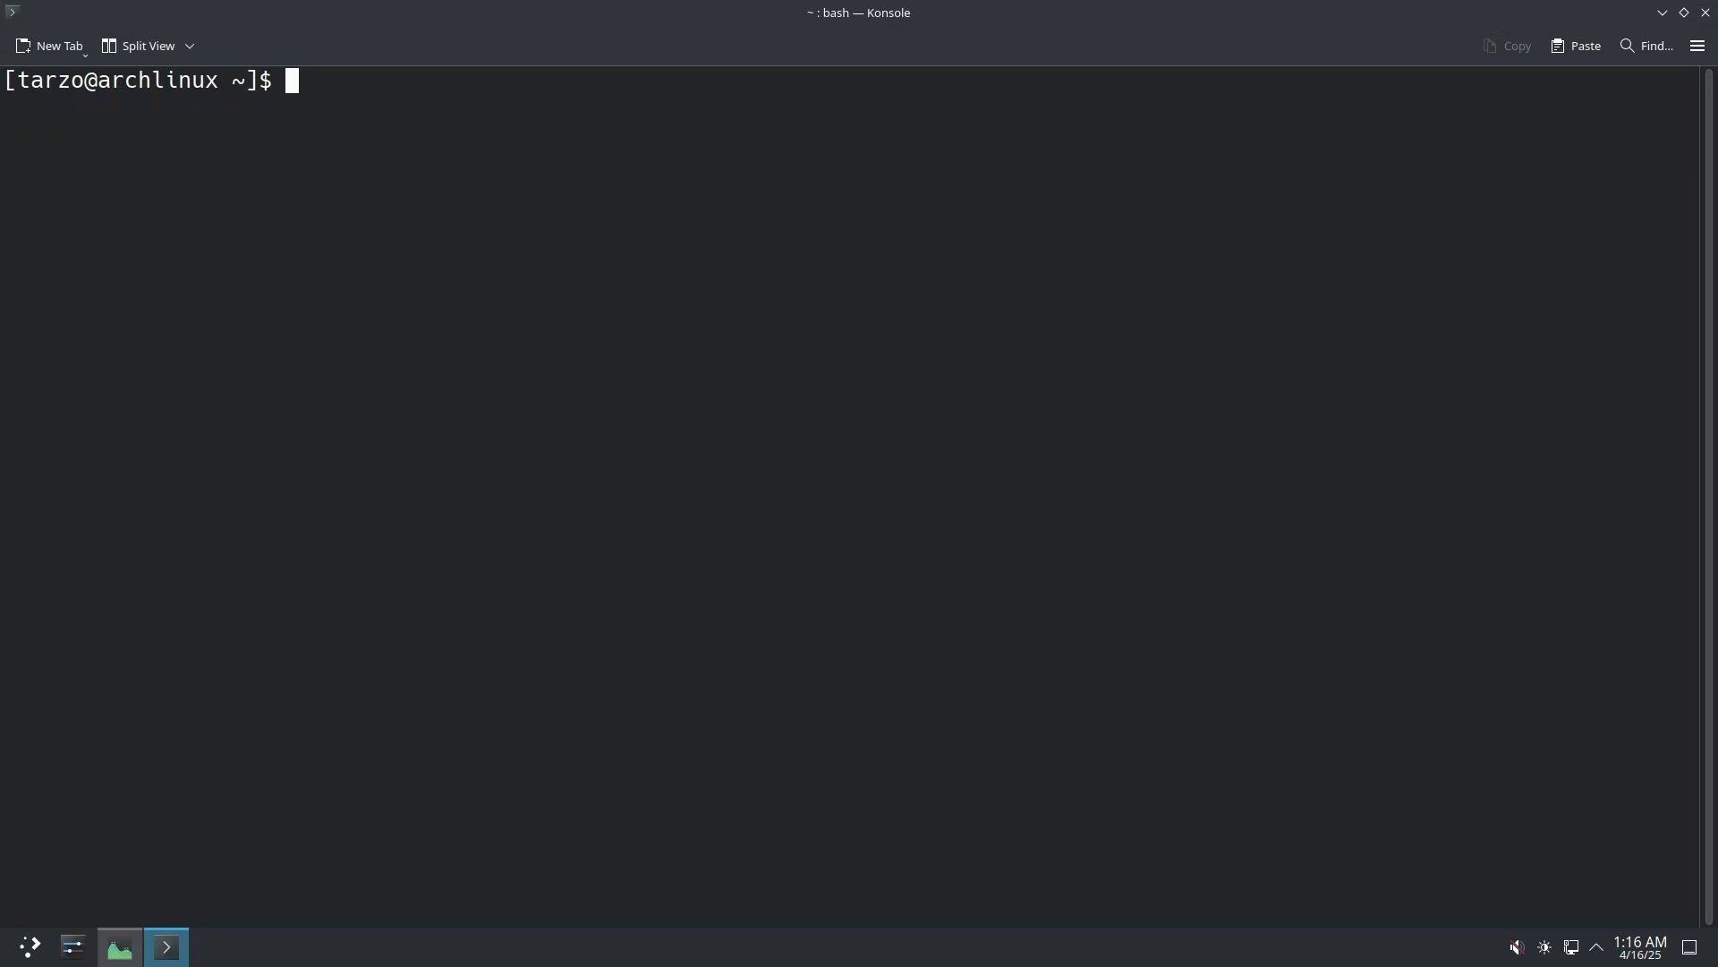
Search the available packages for Brave with "yay -Ss brave"
type("yay iS")
key("BackSpace")
key("BackSpace")
type("-Ss ")
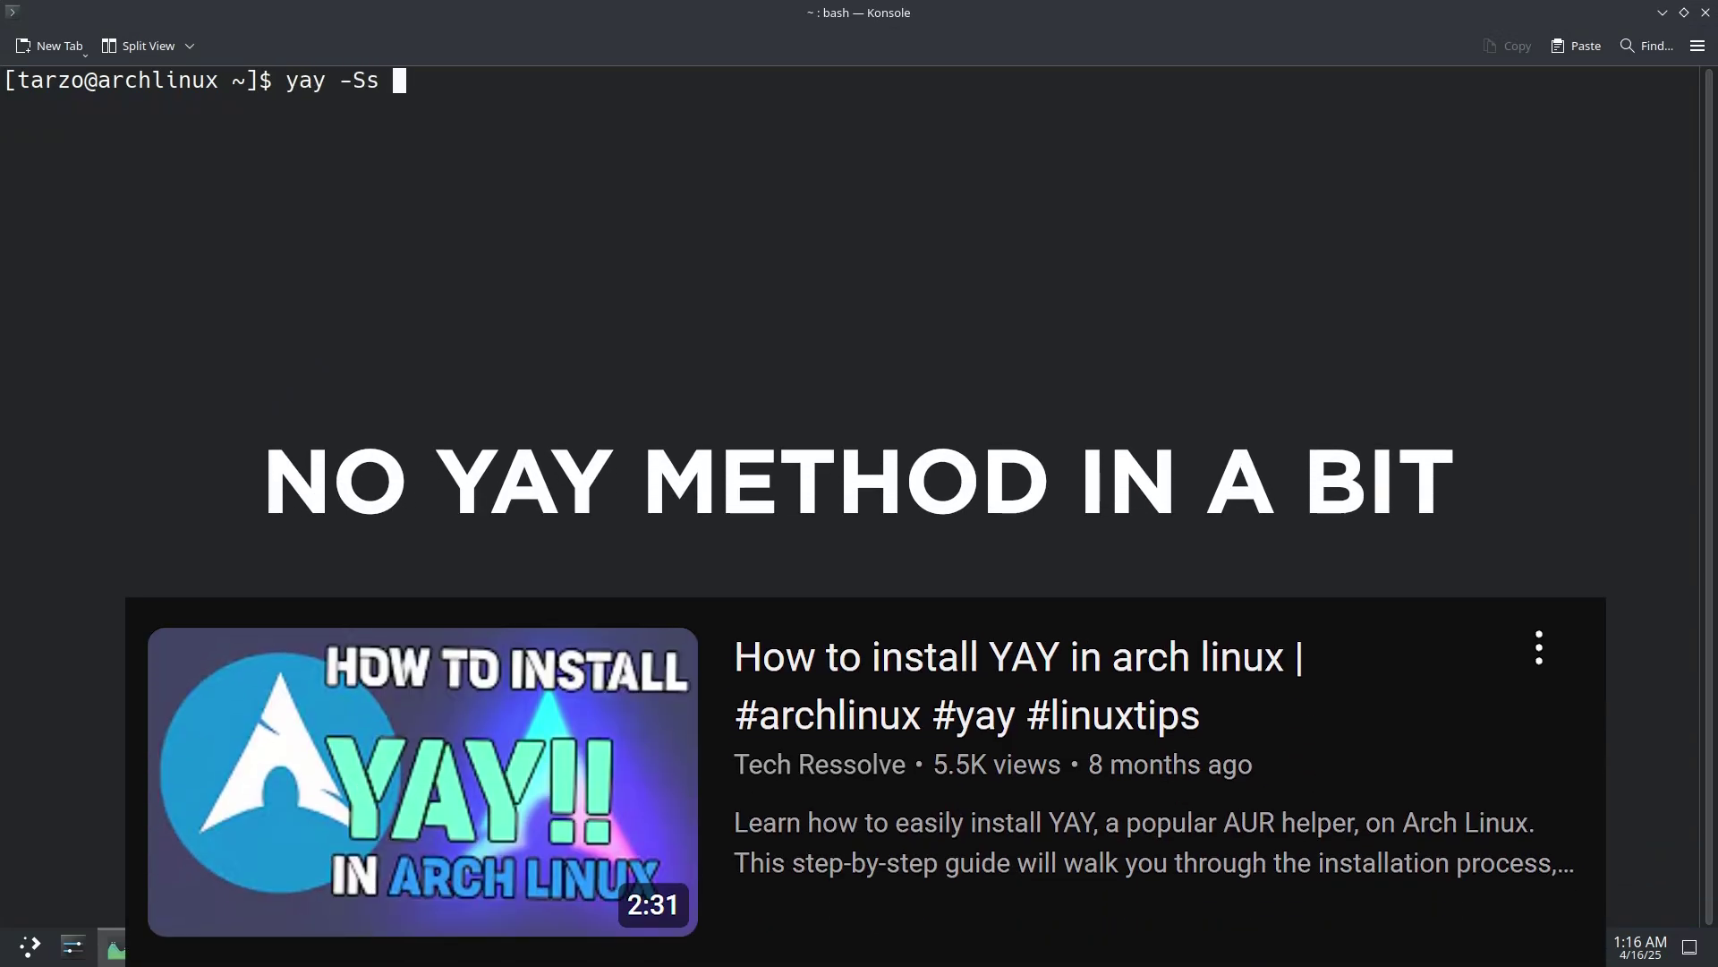
type("brave")
key("Return")
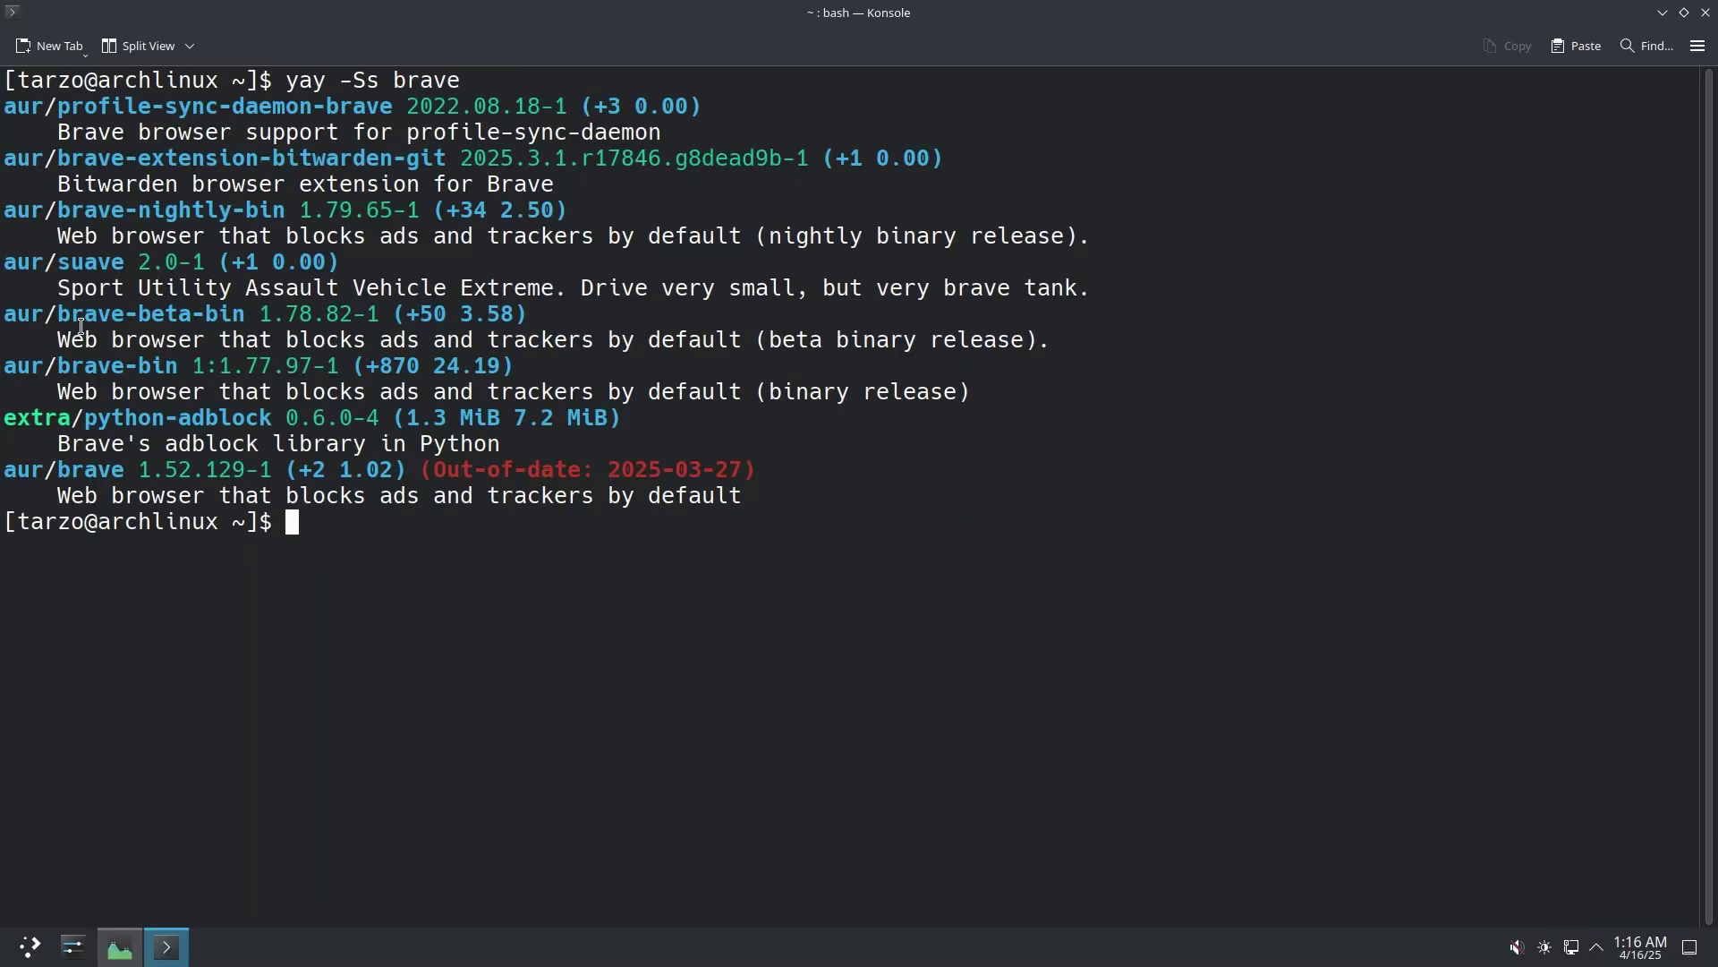
Compare the names, descriptions and versions of the brave-bin, brave and brave-beta-bin packages in the search results
left_click_drag(56, 369, 231, 367)
left_click(149, 367)
left_click_drag(60, 469, 127, 469)
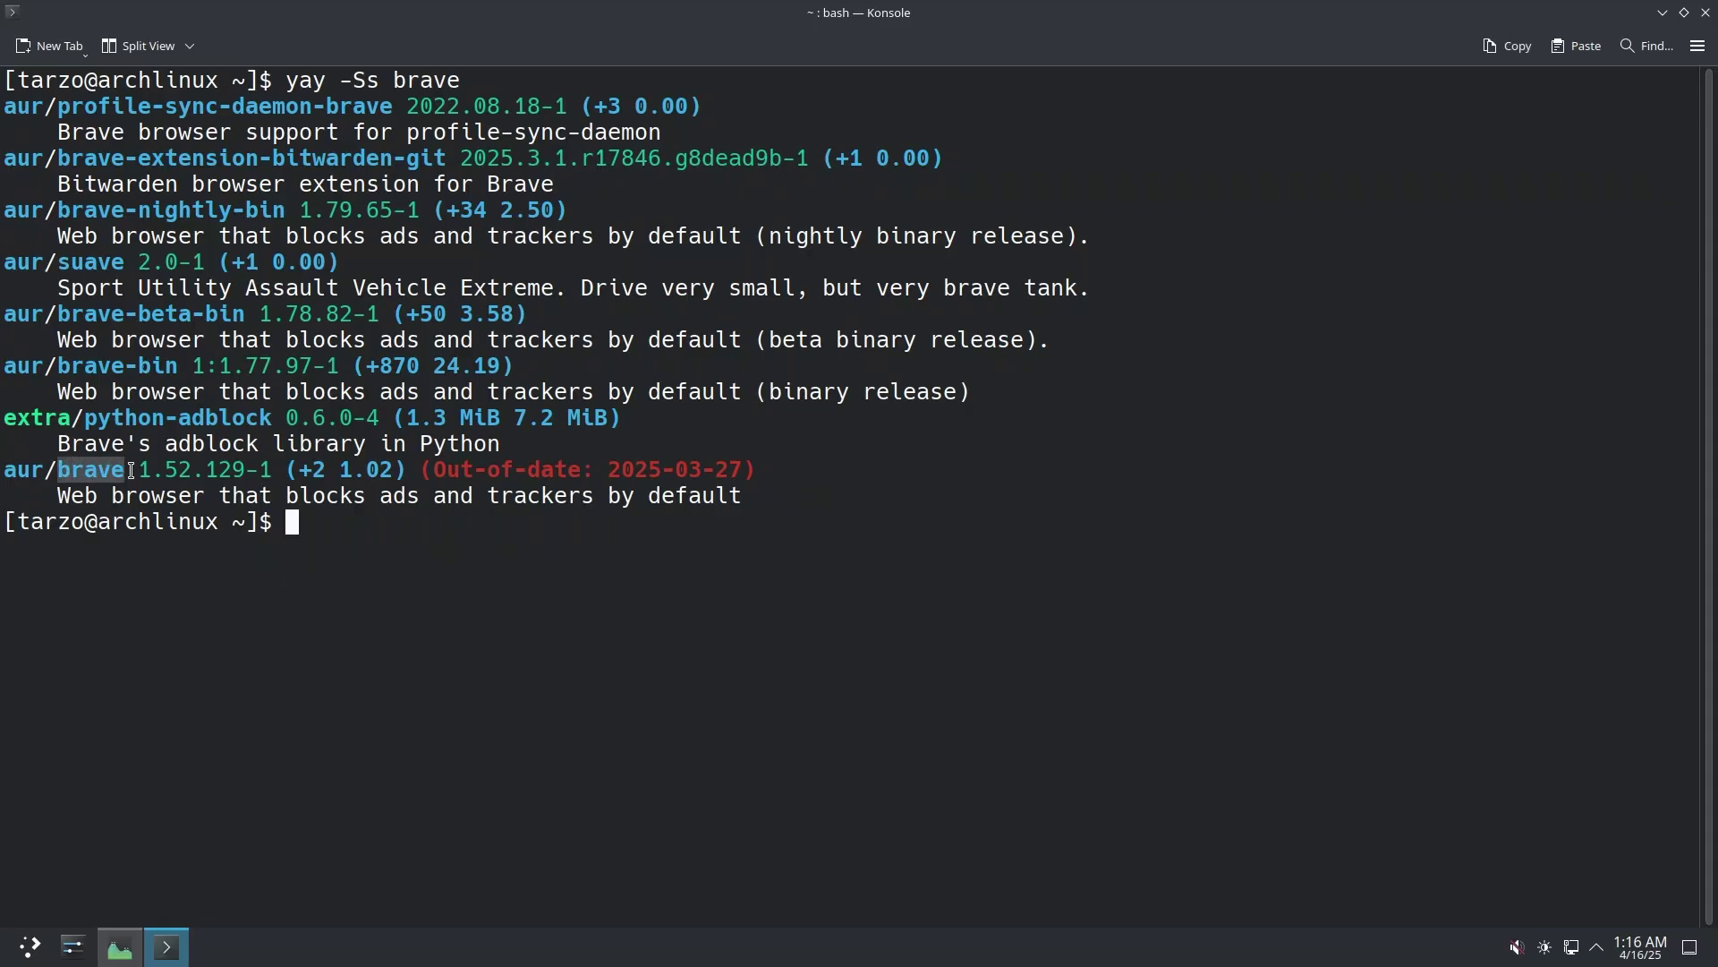
left_click(131, 470)
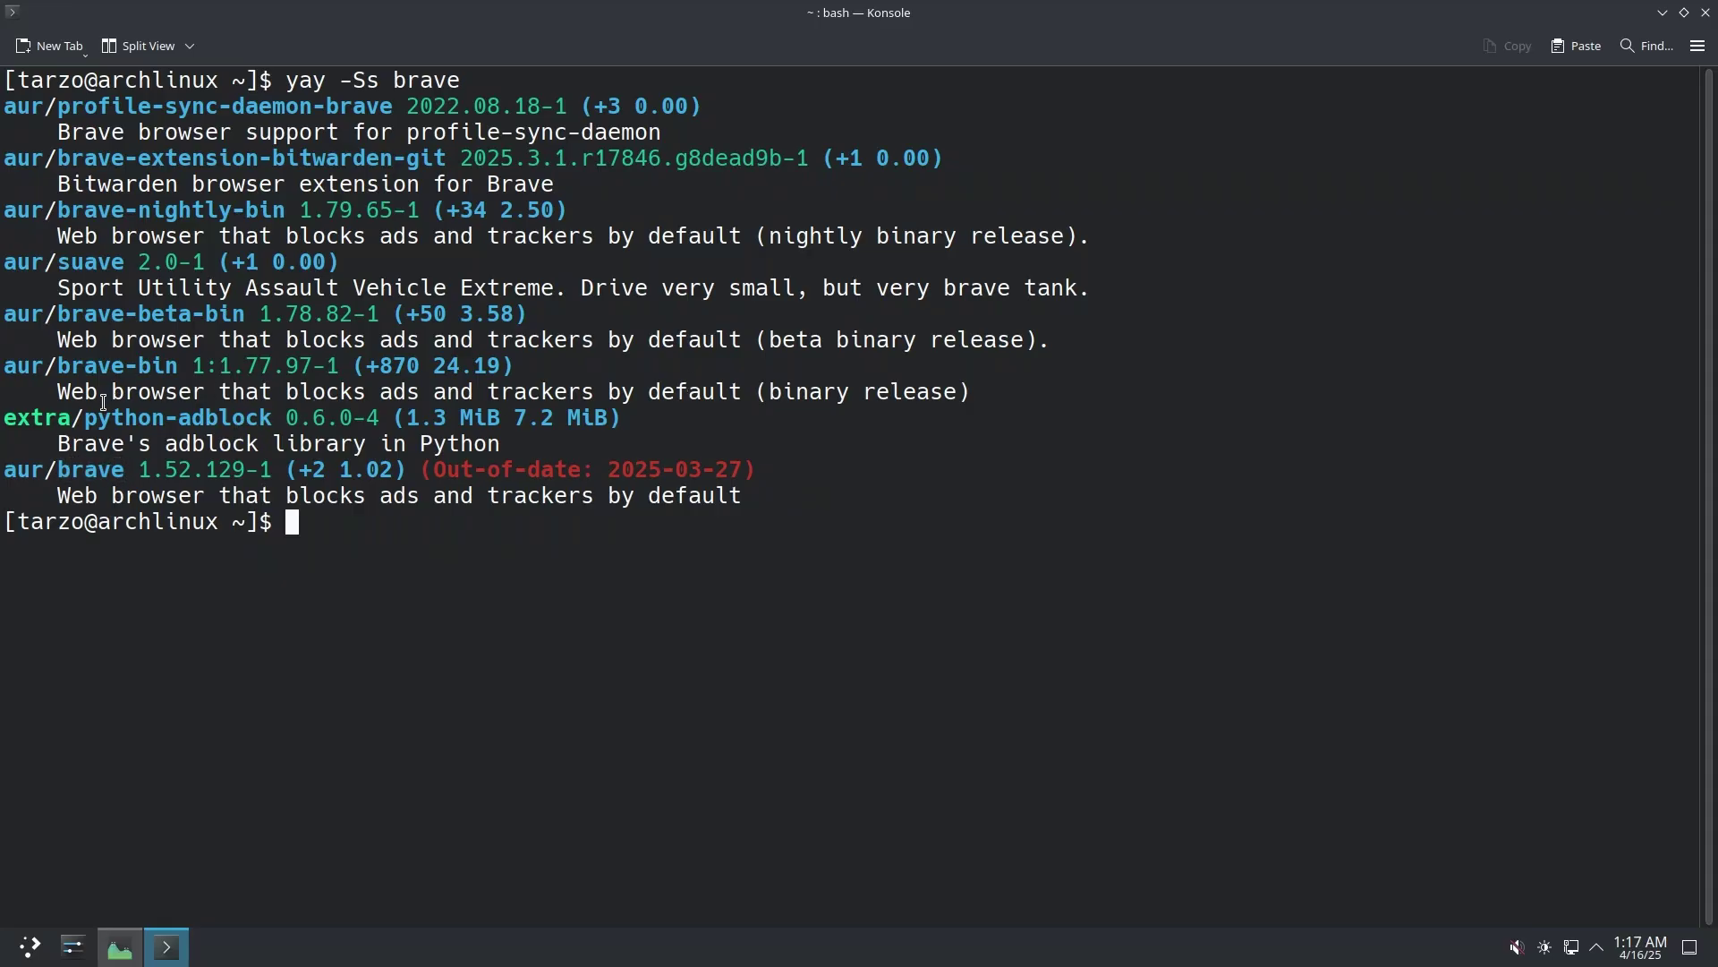
left_click_drag(54, 394, 981, 389)
left_click(982, 388)
left_click_drag(68, 498, 655, 497)
left_click(655, 498)
left_click_drag(146, 473, 219, 474)
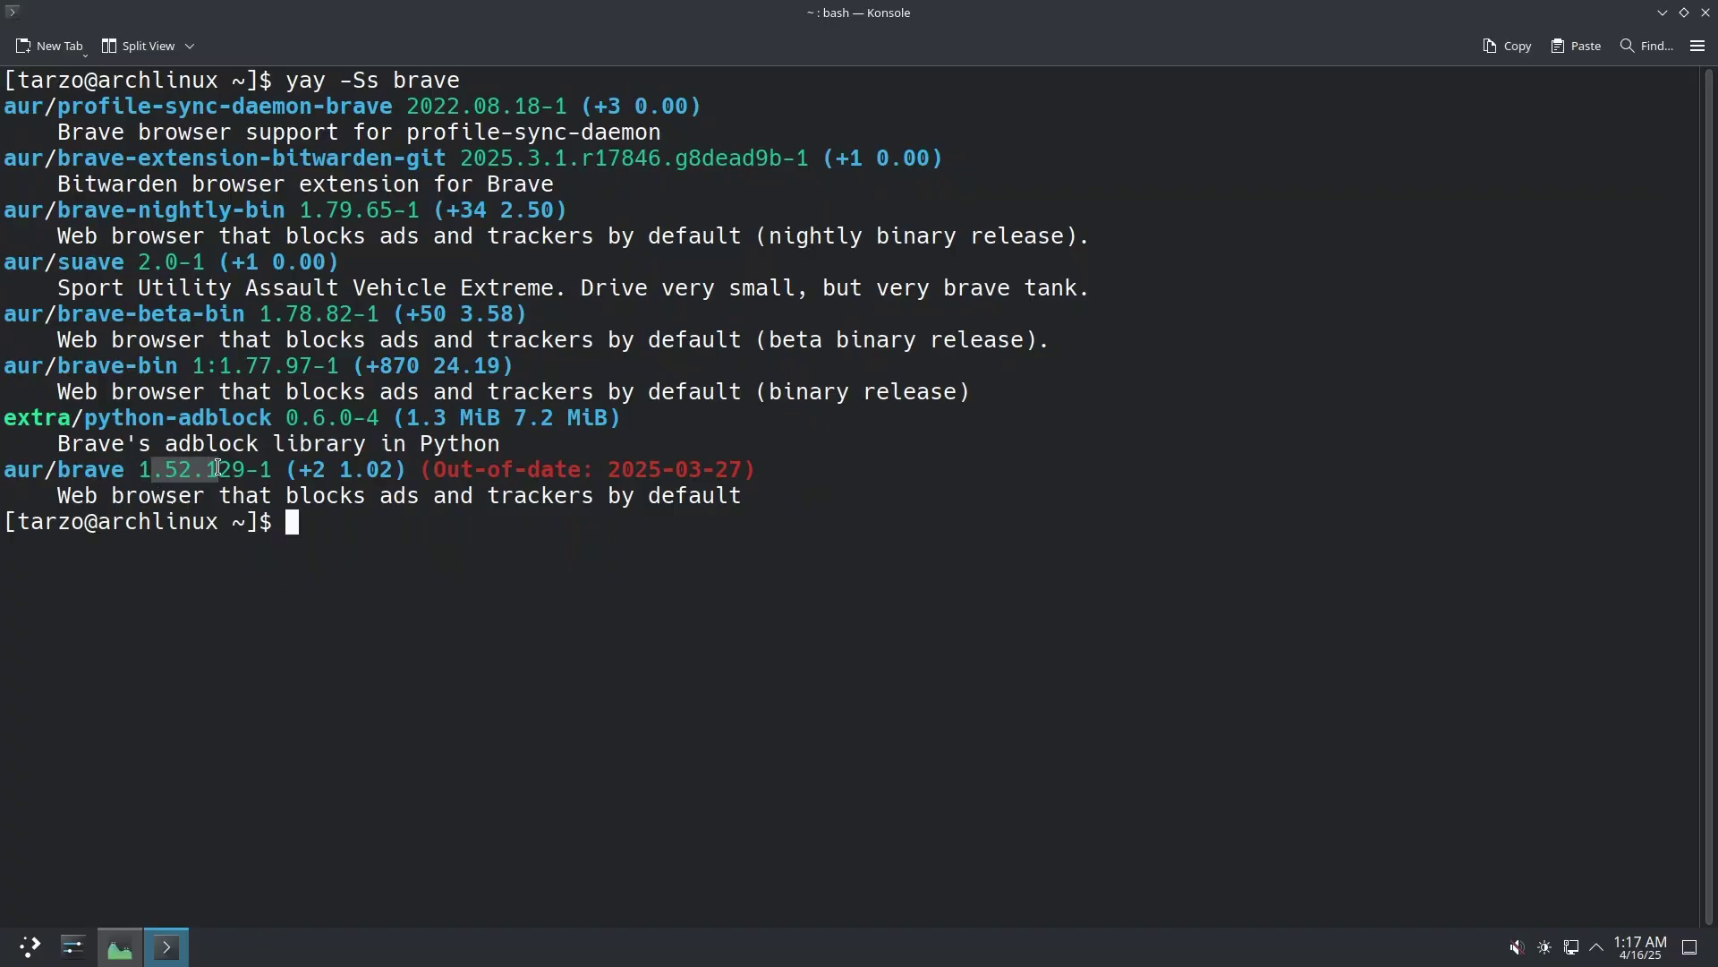
left_click_drag(220, 363, 314, 315)
left_click(273, 356)
left_click(315, 316)
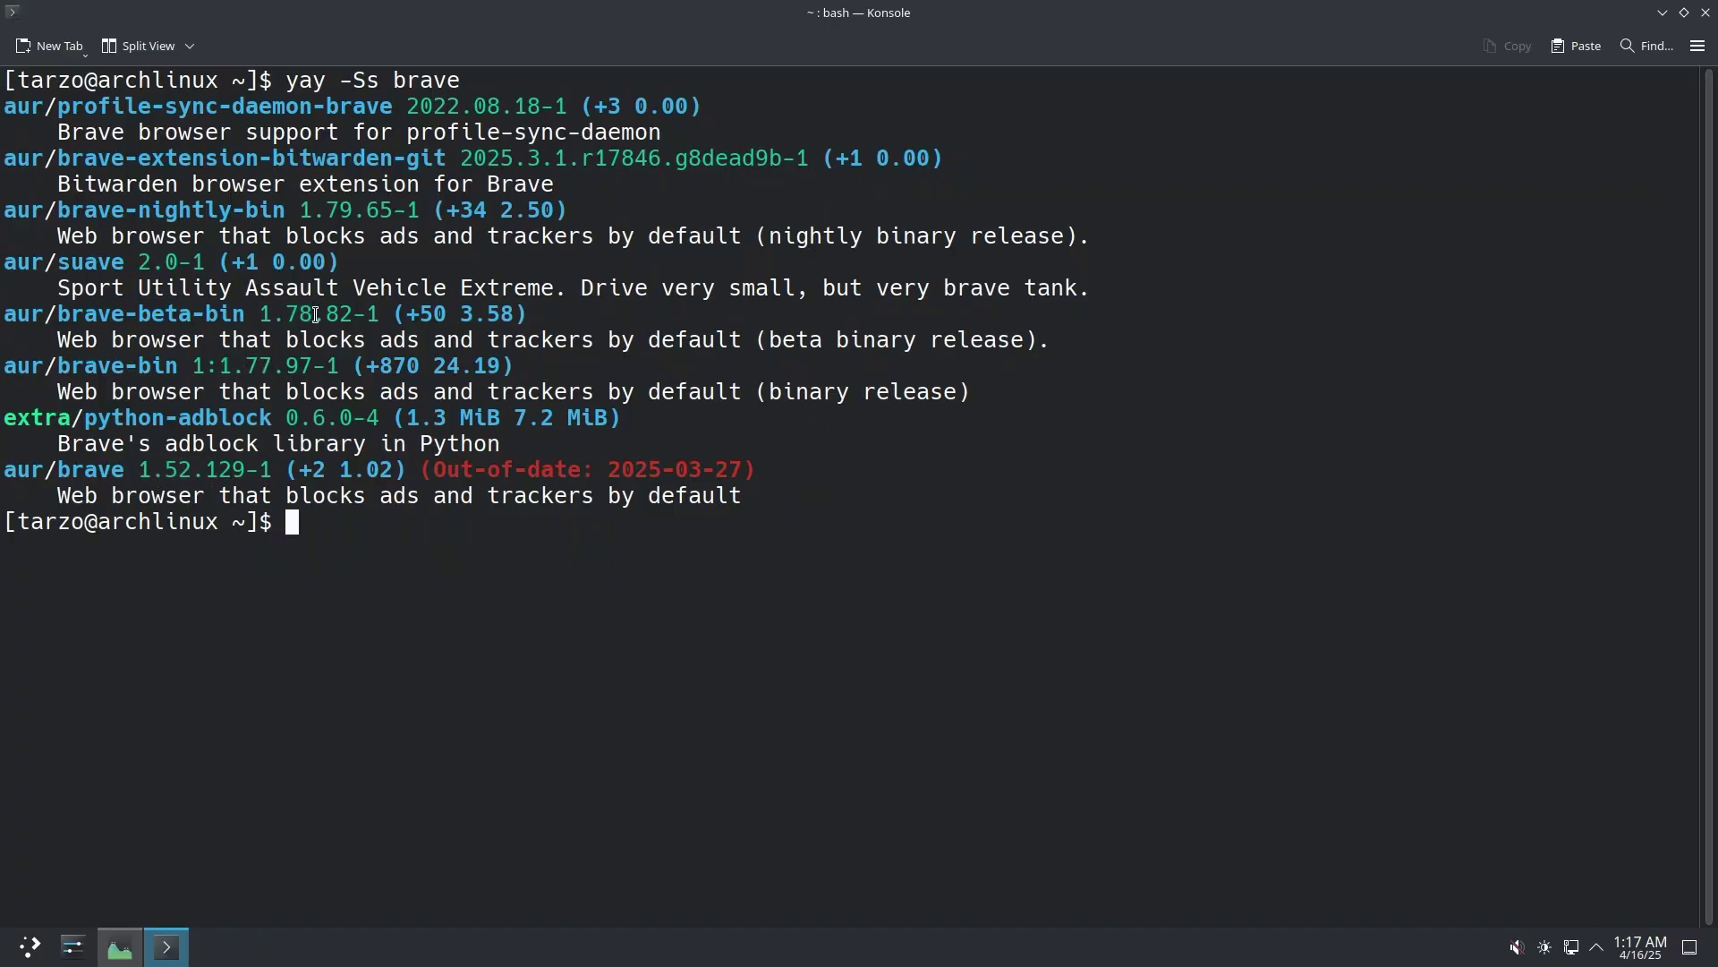
type("yay -S brave-bin")
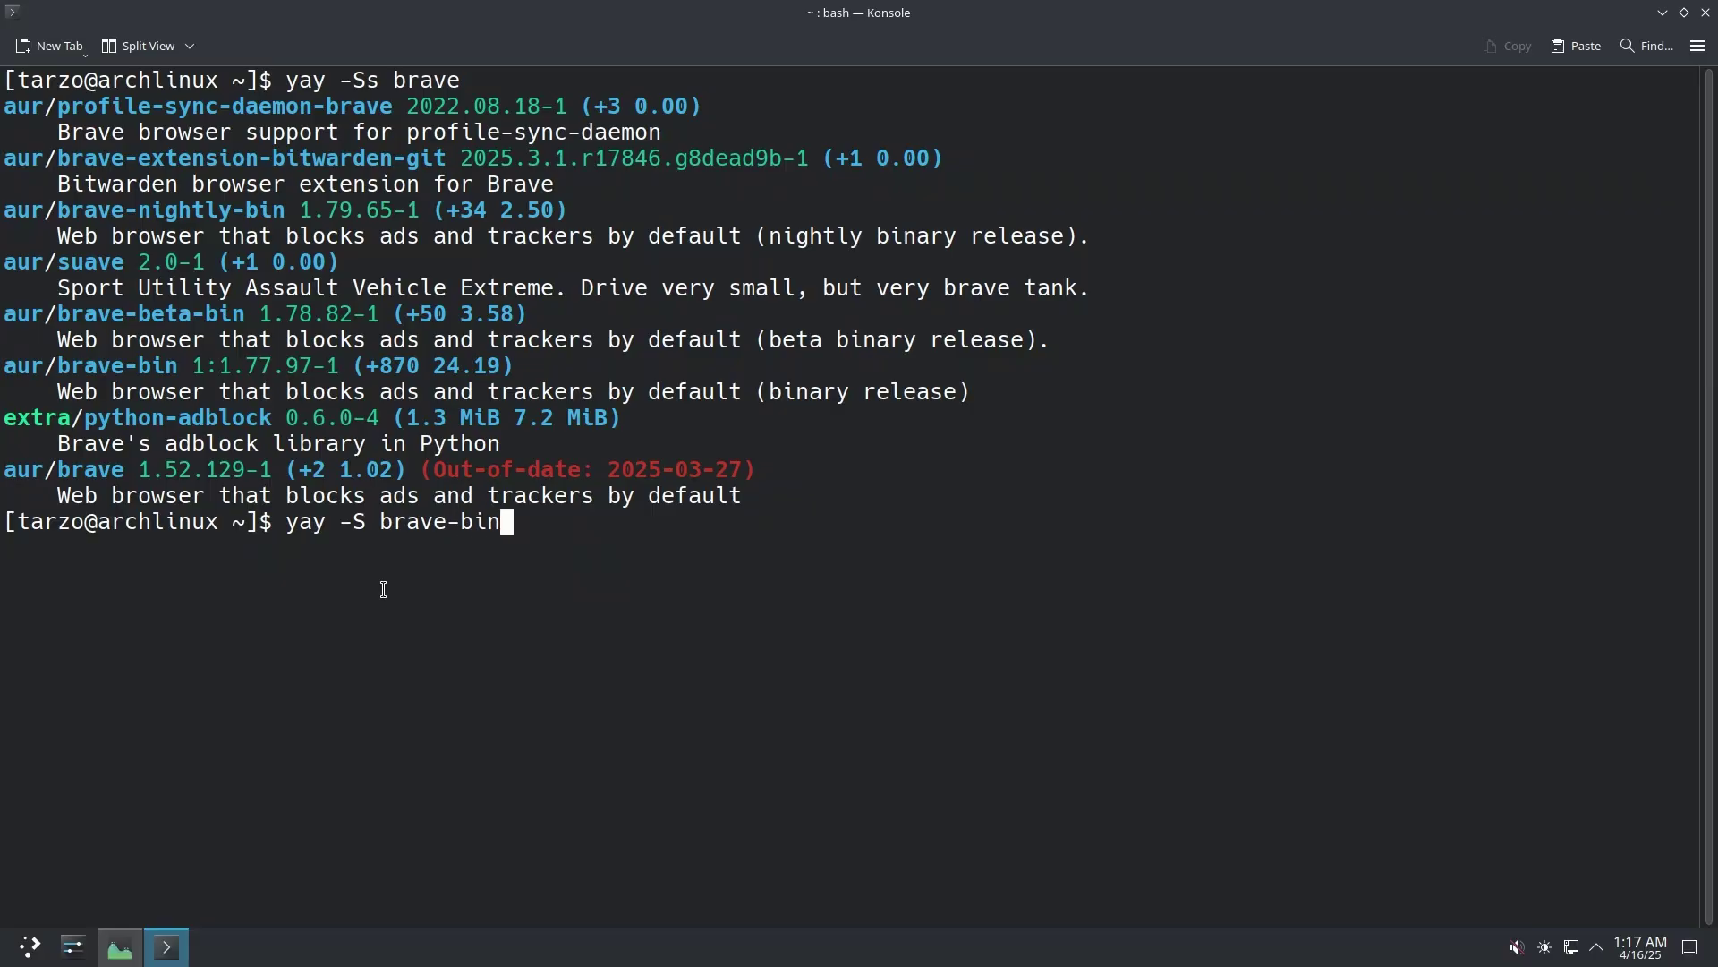
left_click_drag(425, 472, 786, 469)
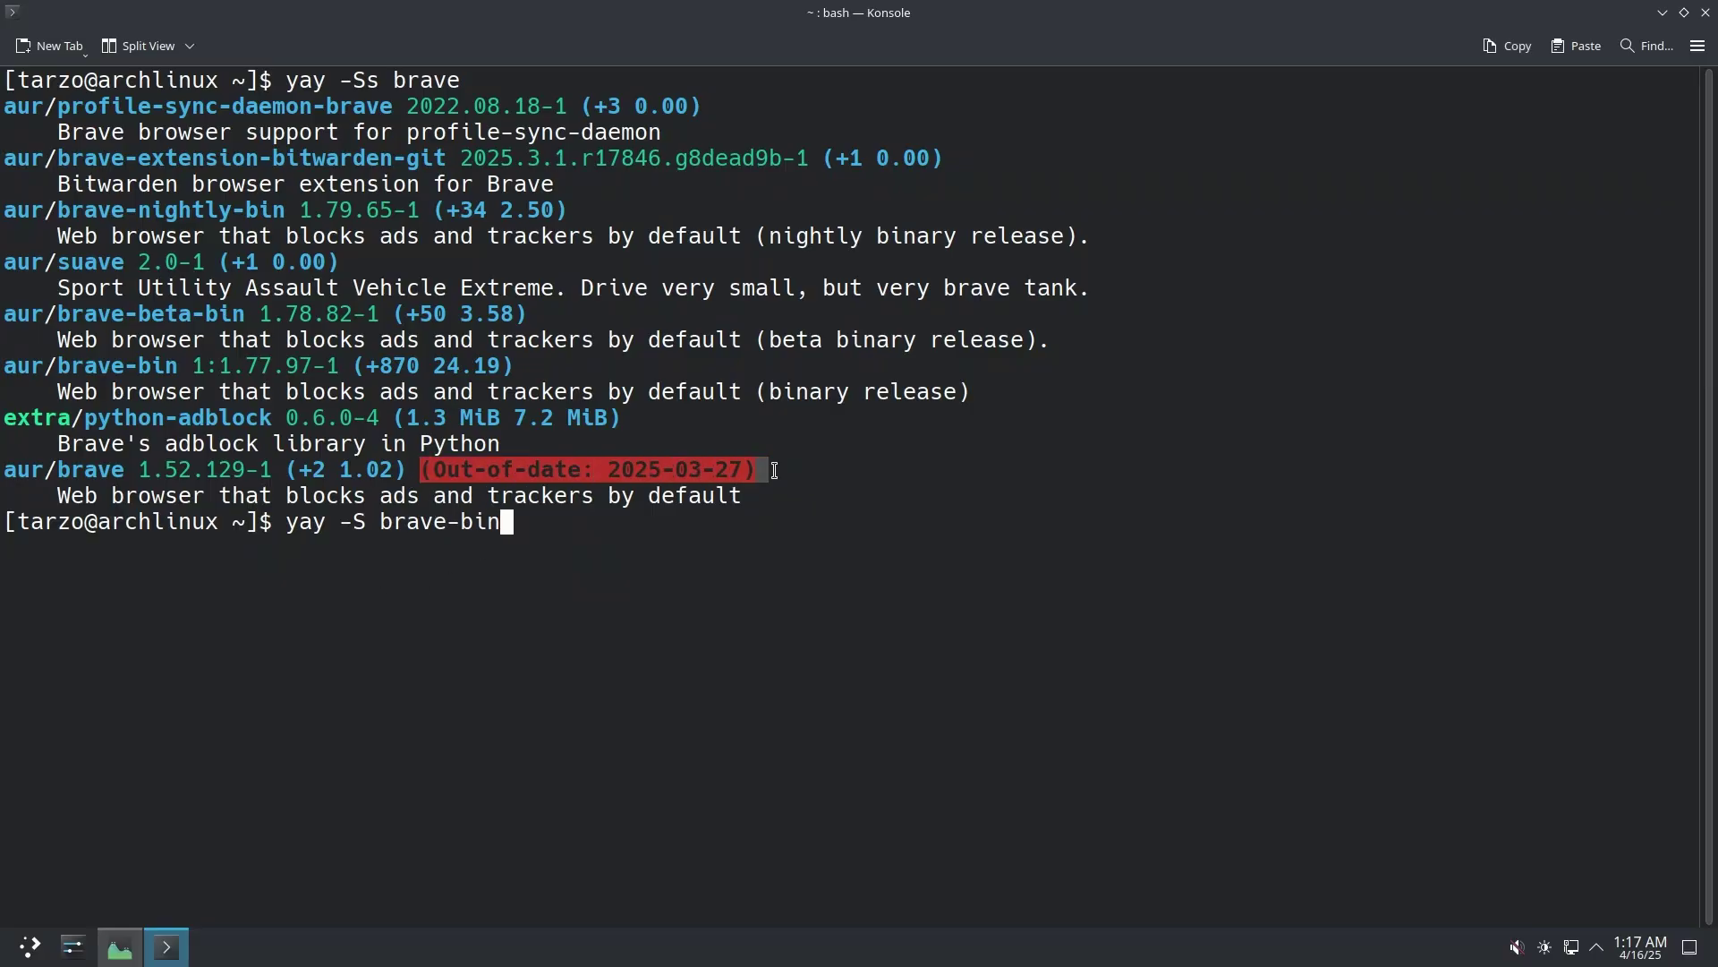
left_click(771, 469)
left_click_drag(545, 472, 447, 472)
left_click(502, 469)
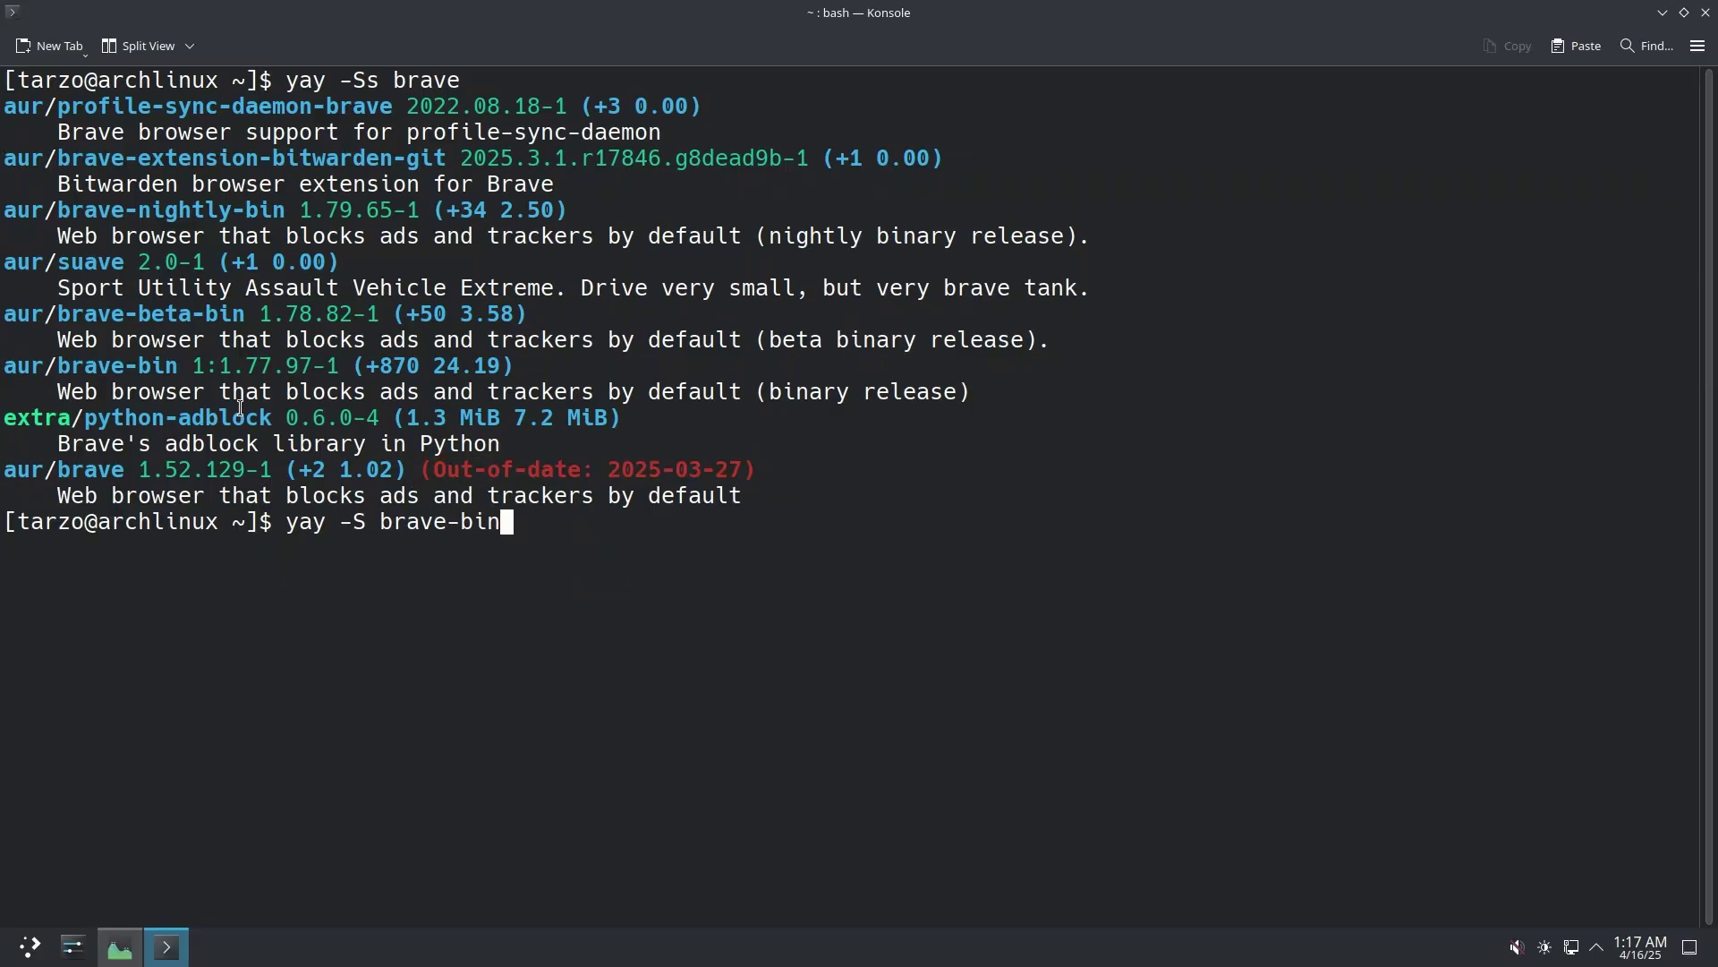
left_click_drag(78, 363, 212, 365)
left_click(560, 535)
key("BackSpace")
key("BackSpace")
key("BackSpace")
key("BackSpace")
key("BackSpace")
key("BackSpace")
key("BackSpace")
key("BackSpace")
key("BackSpace")
key("BackSpace")
key("BackSpace")
key("BackSpace")
key("BackSpace")
key("BackSpace")
key("BackSpace")
key("BackSpace")
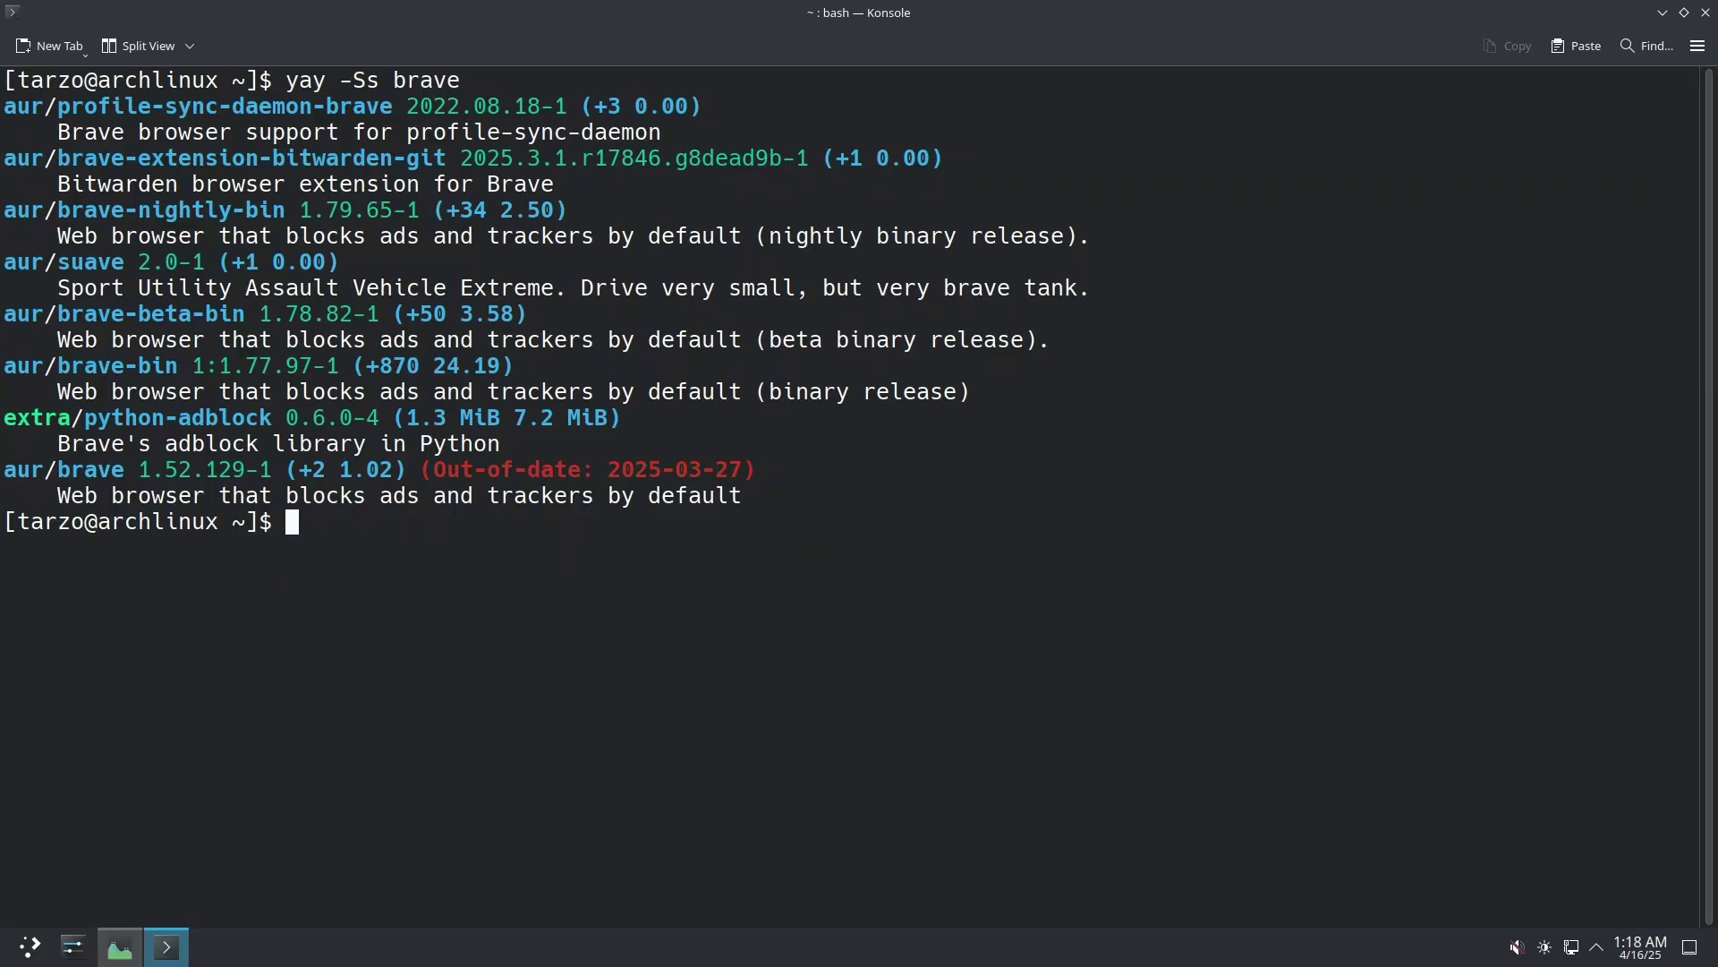
type("git co")
key("BackSpace")
type("lone")
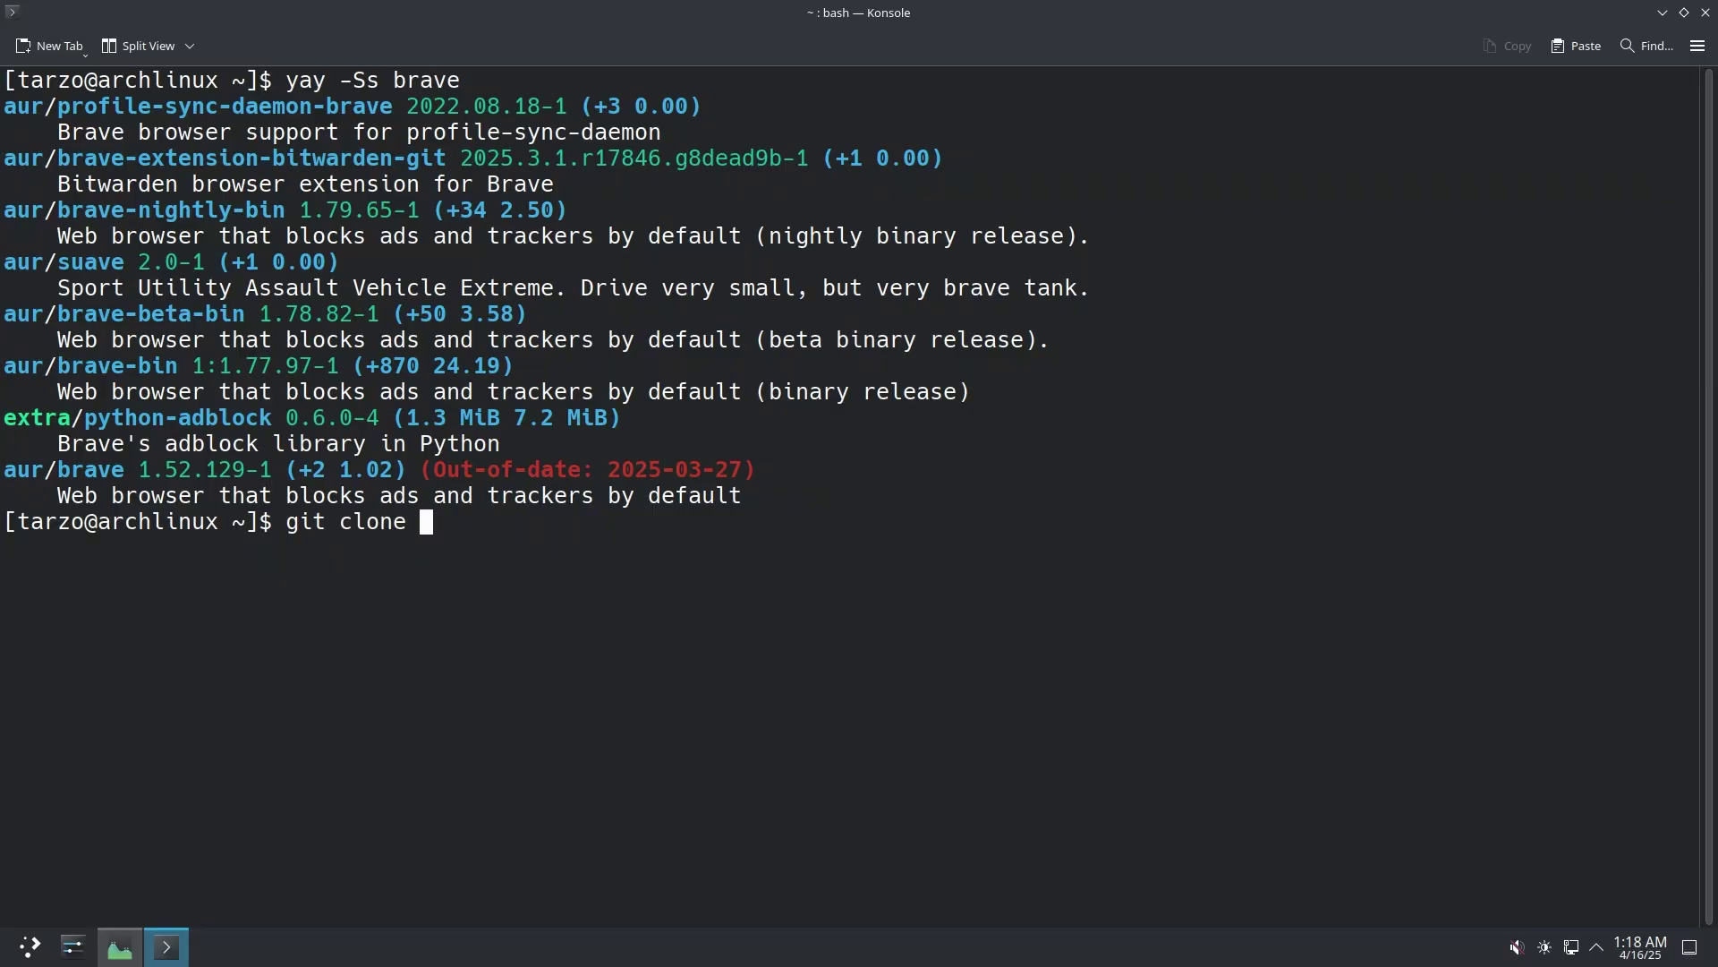
type("https://aur.arch")
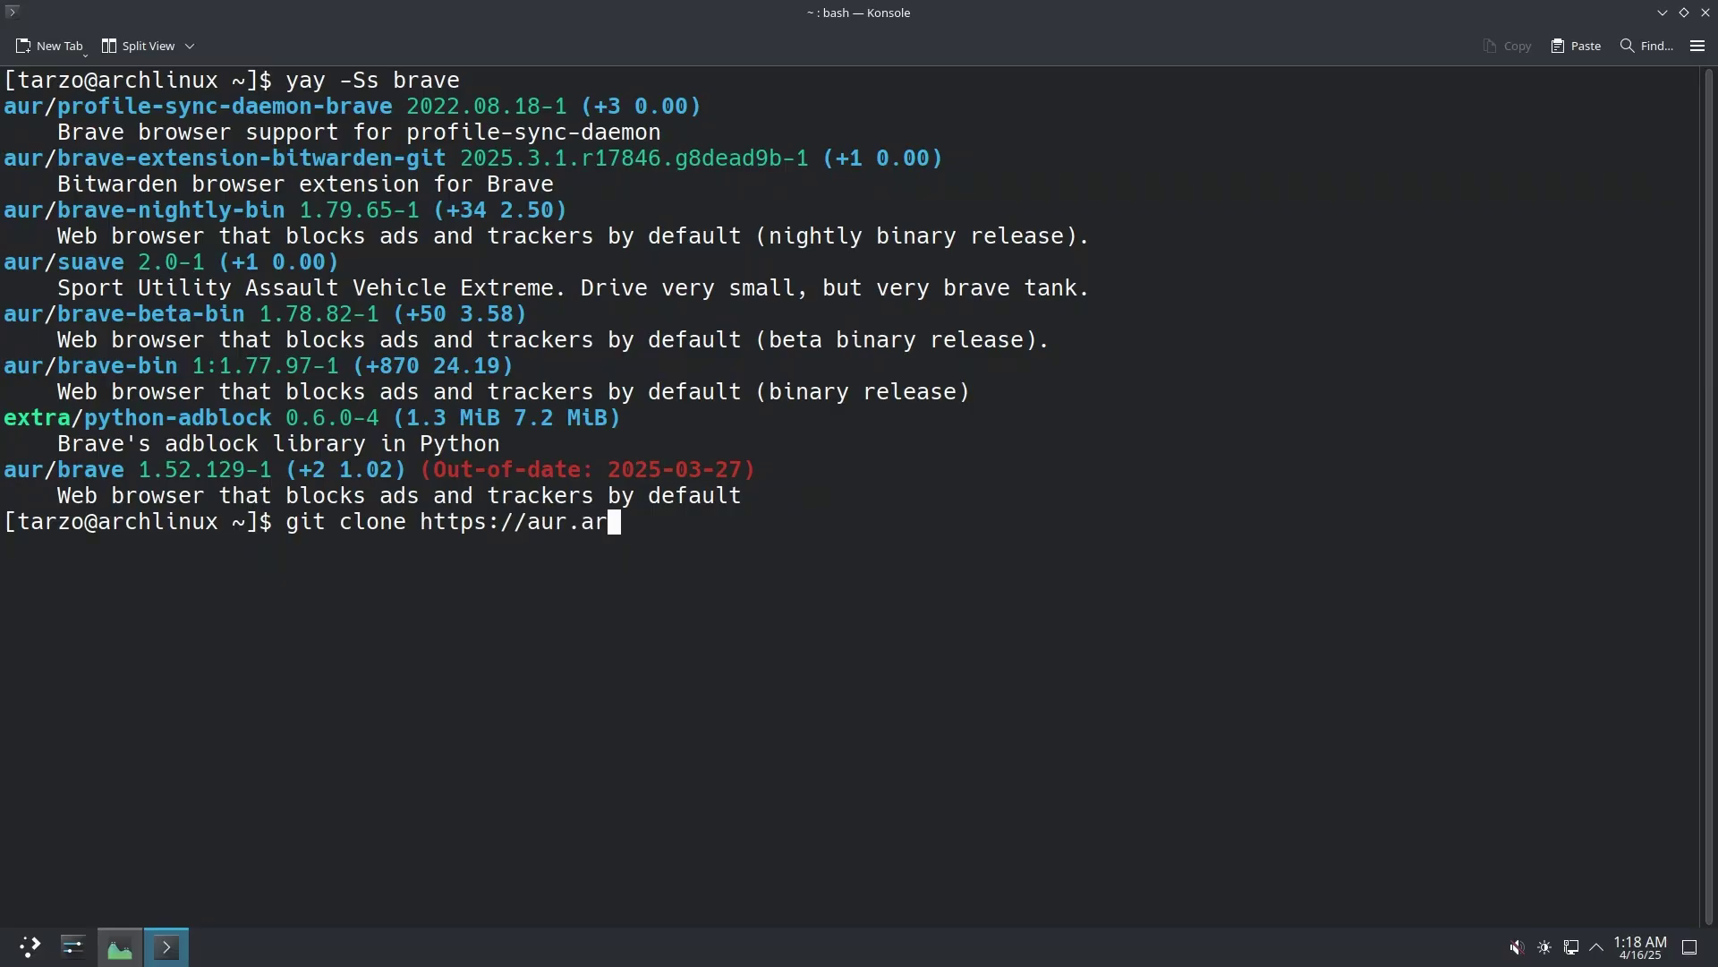
type("linux.org/brave-bin.git")
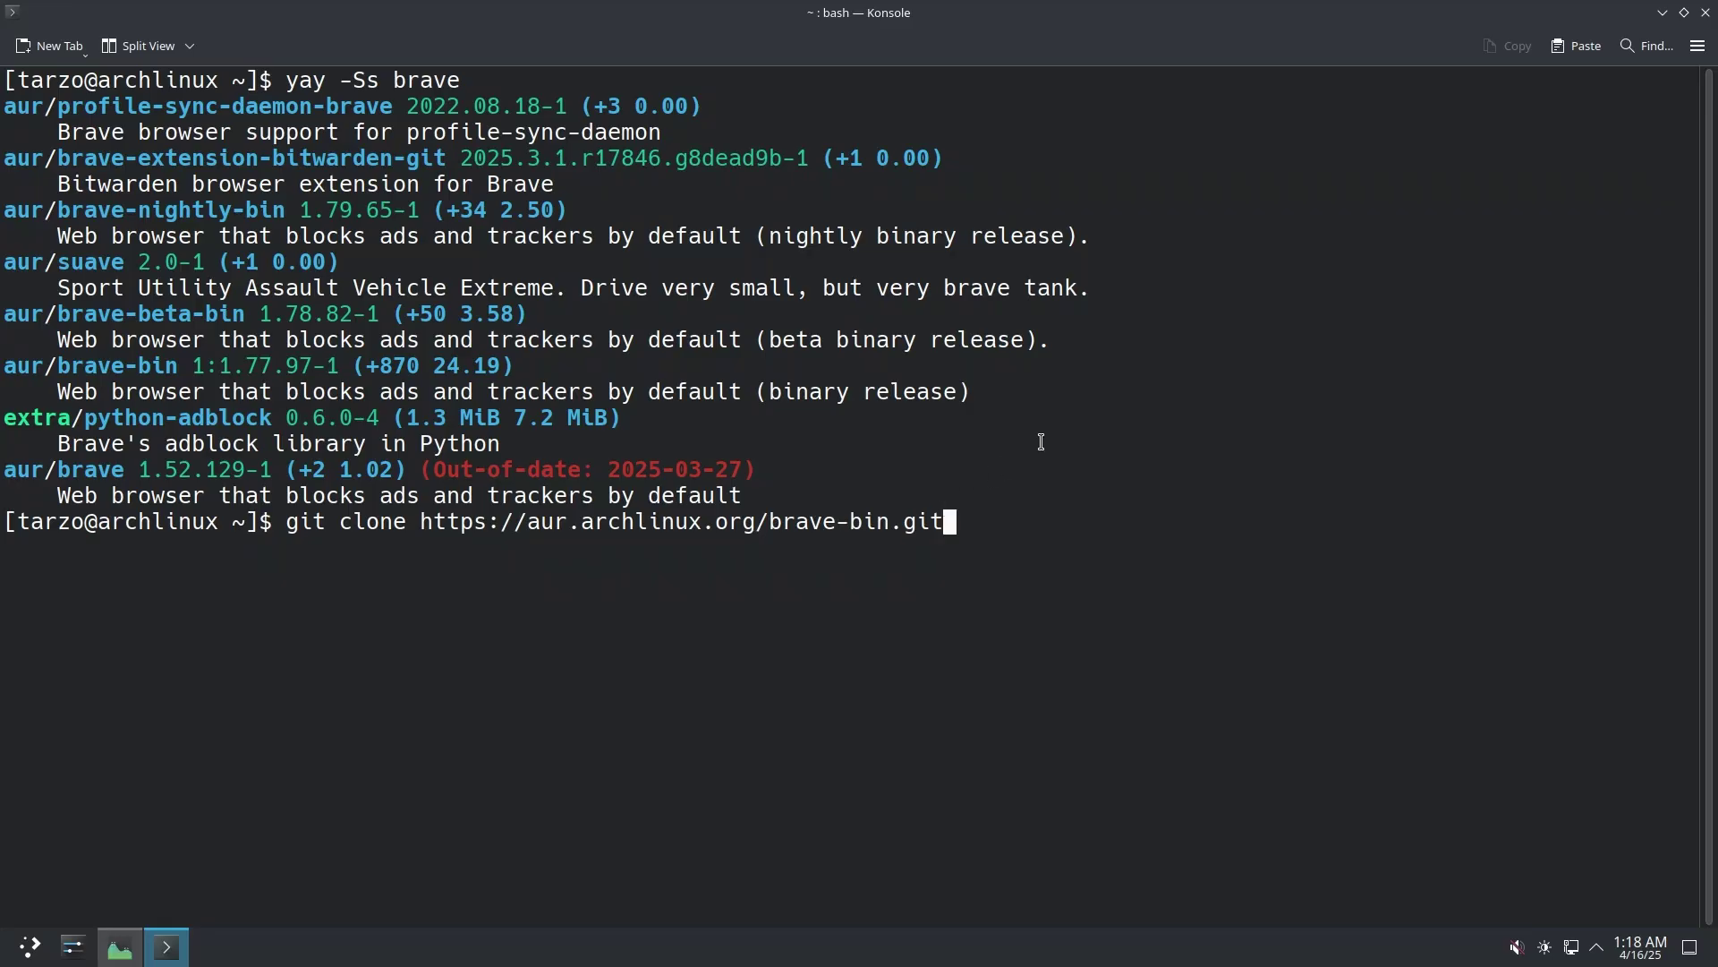
key("Return")
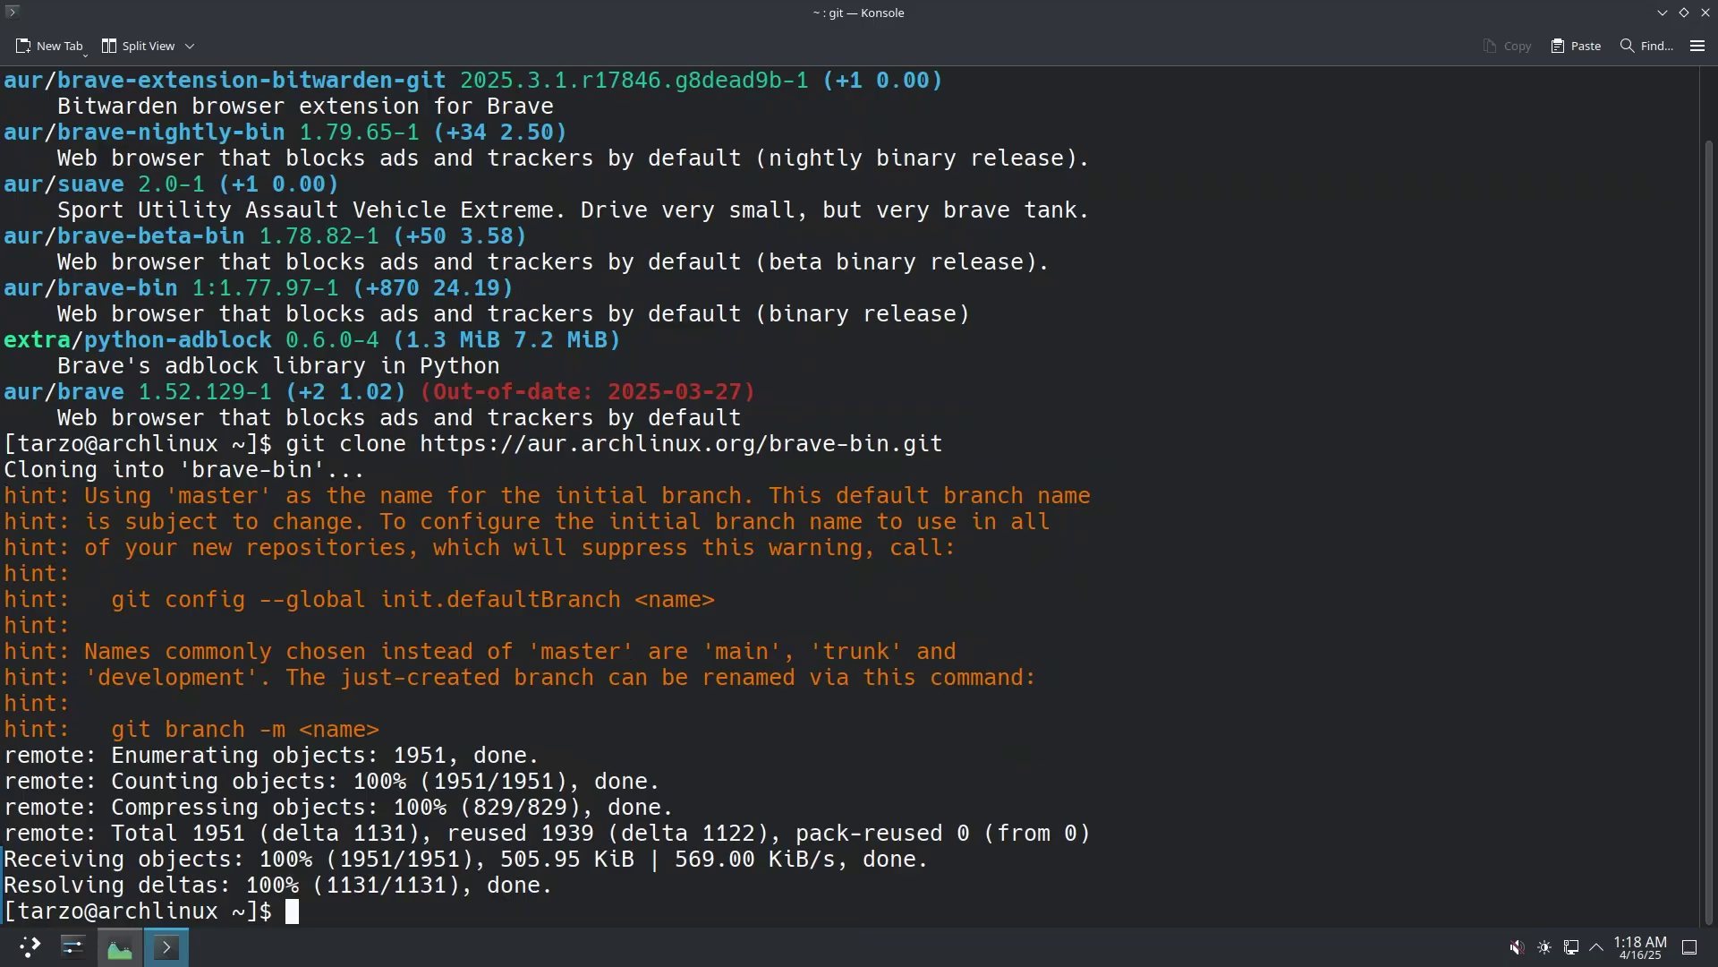
Clear the terminal and change into the cloned brave-bin directory
type("clear")
key("Return")
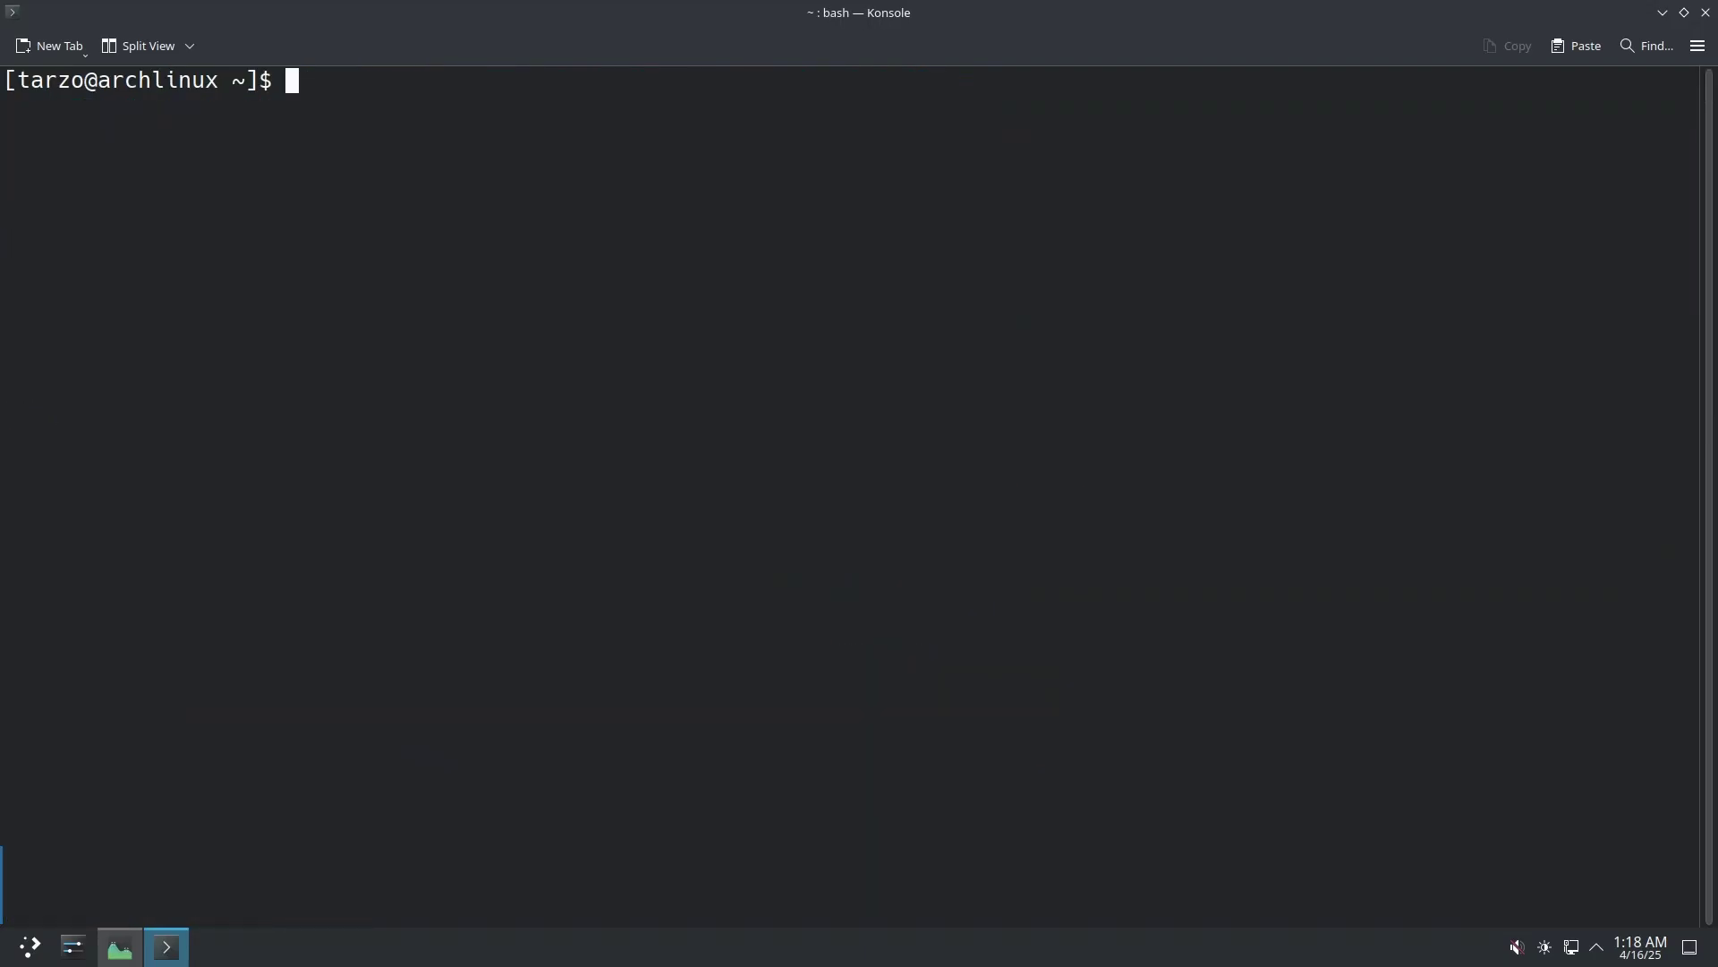
type("cd bra")
key("Tab")
key("Return")
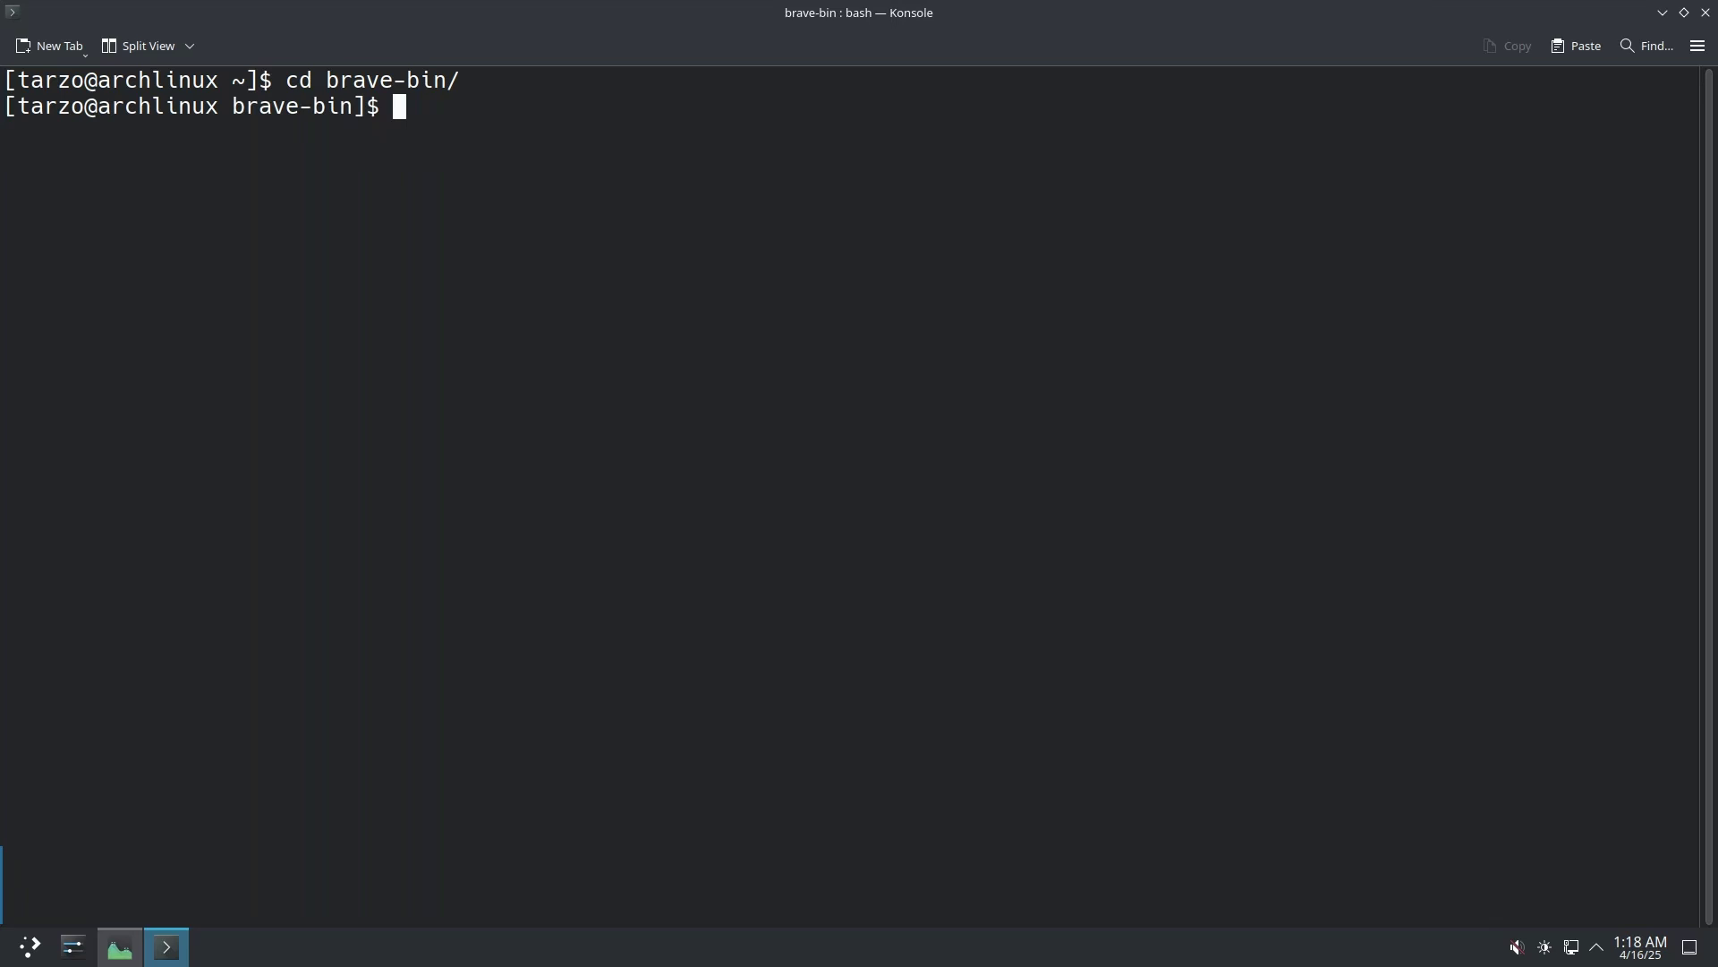
Build and install the brave-bin package with "makepkg -si", entering the sudo password and accepting the installation
type("makepkg -Si")
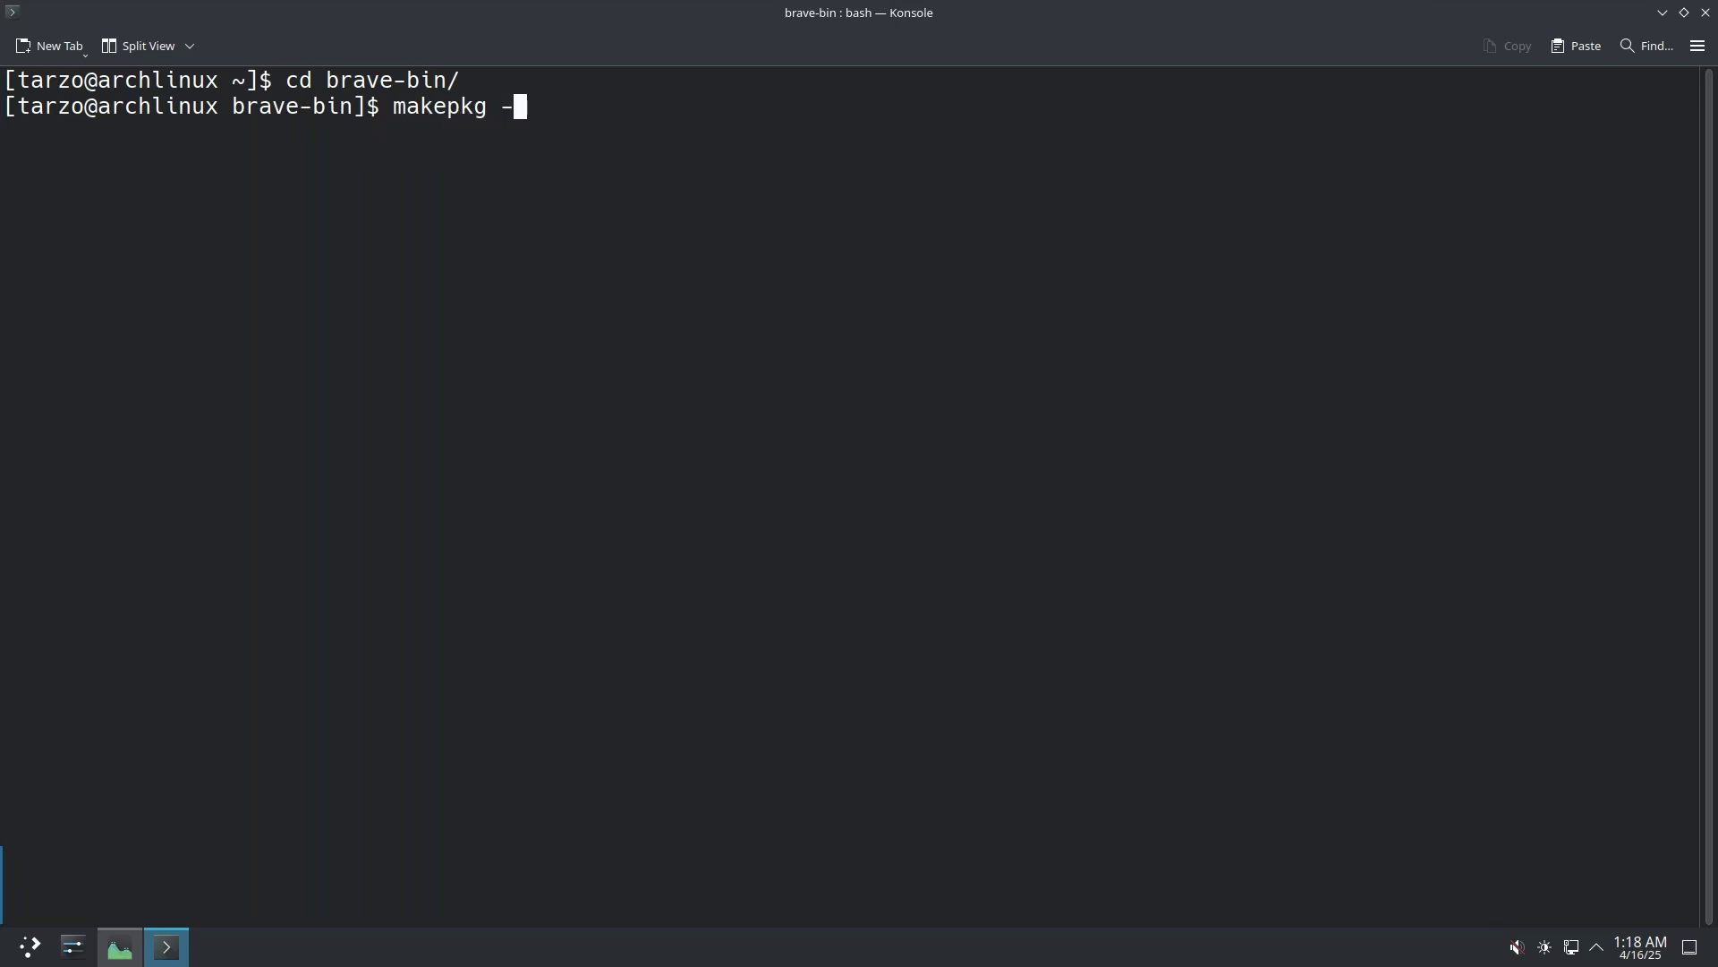
key("BackSpace")
key("BackSpace")
type("si")
key("Return")
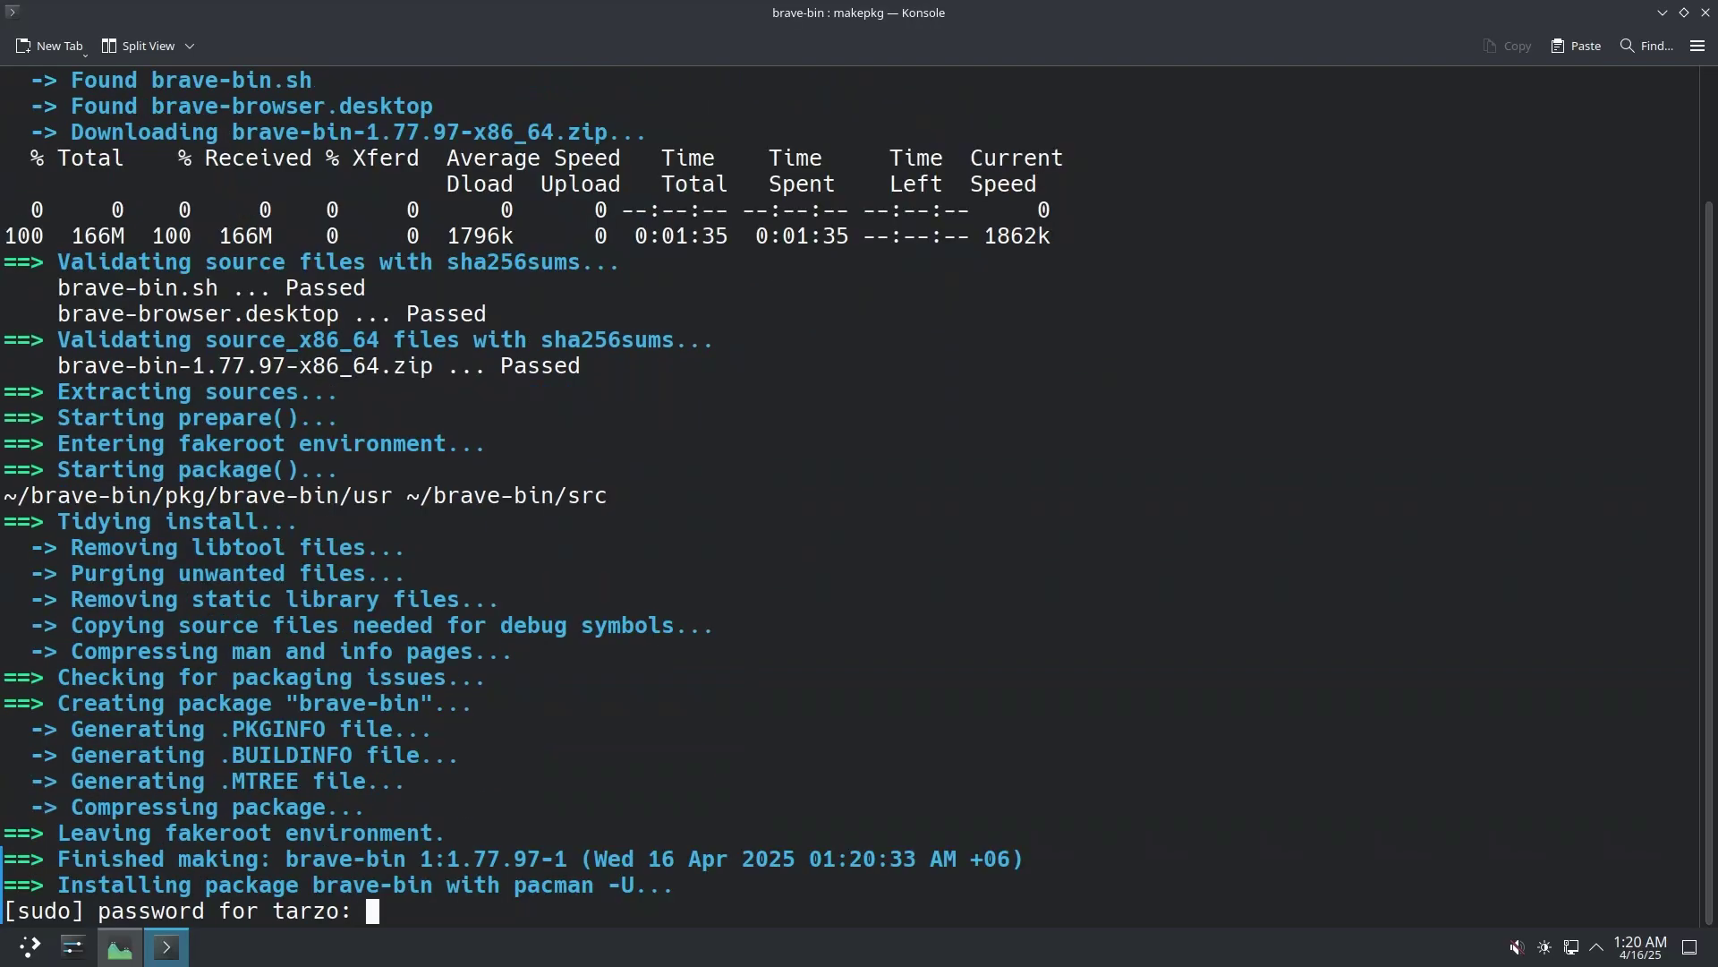
key("Return")
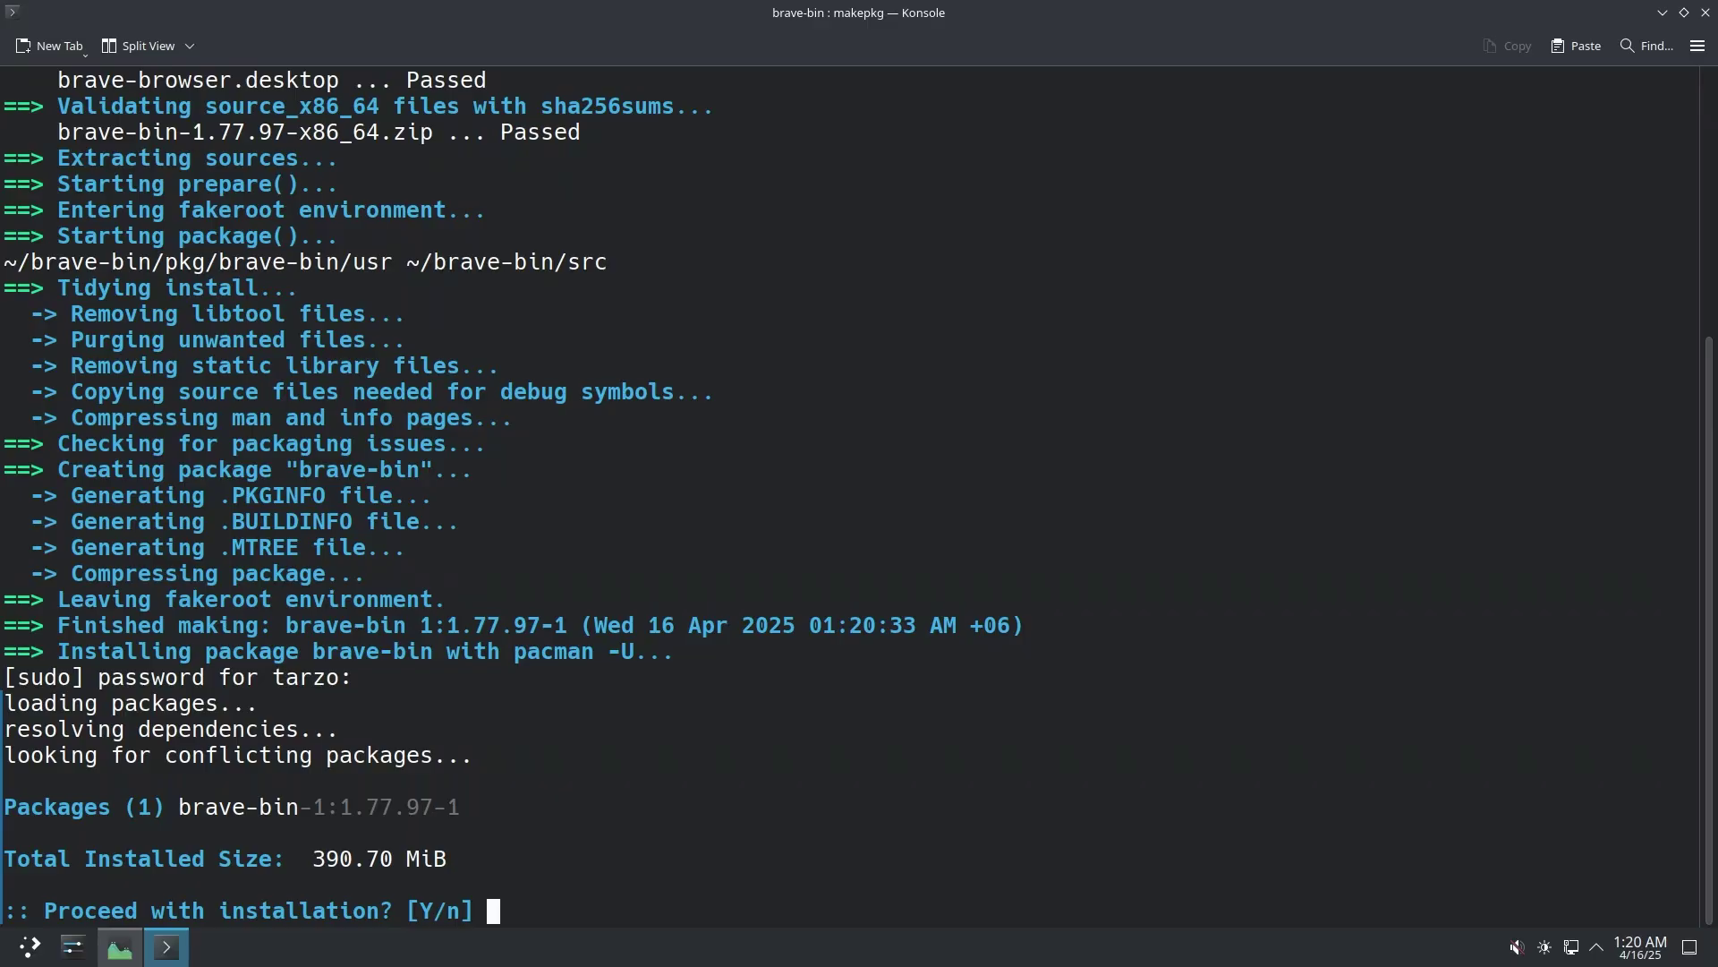
key("Return")
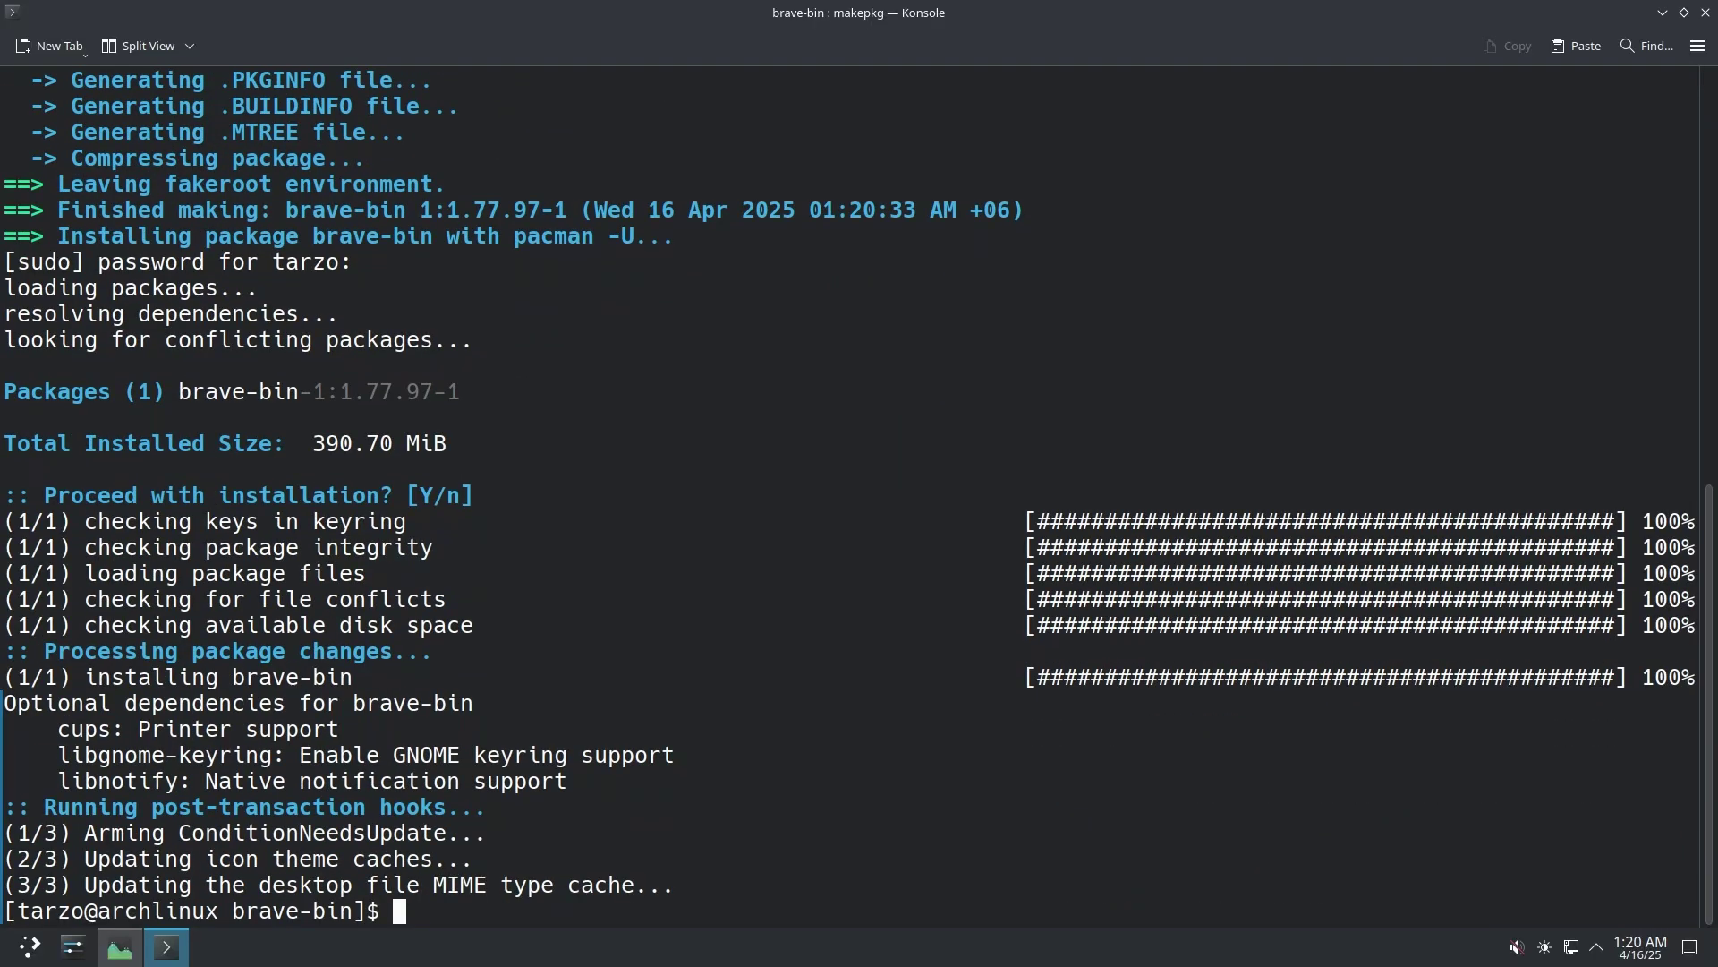
Clear the terminal, return to the home directory, and close Konsole
key("ctrl+l")
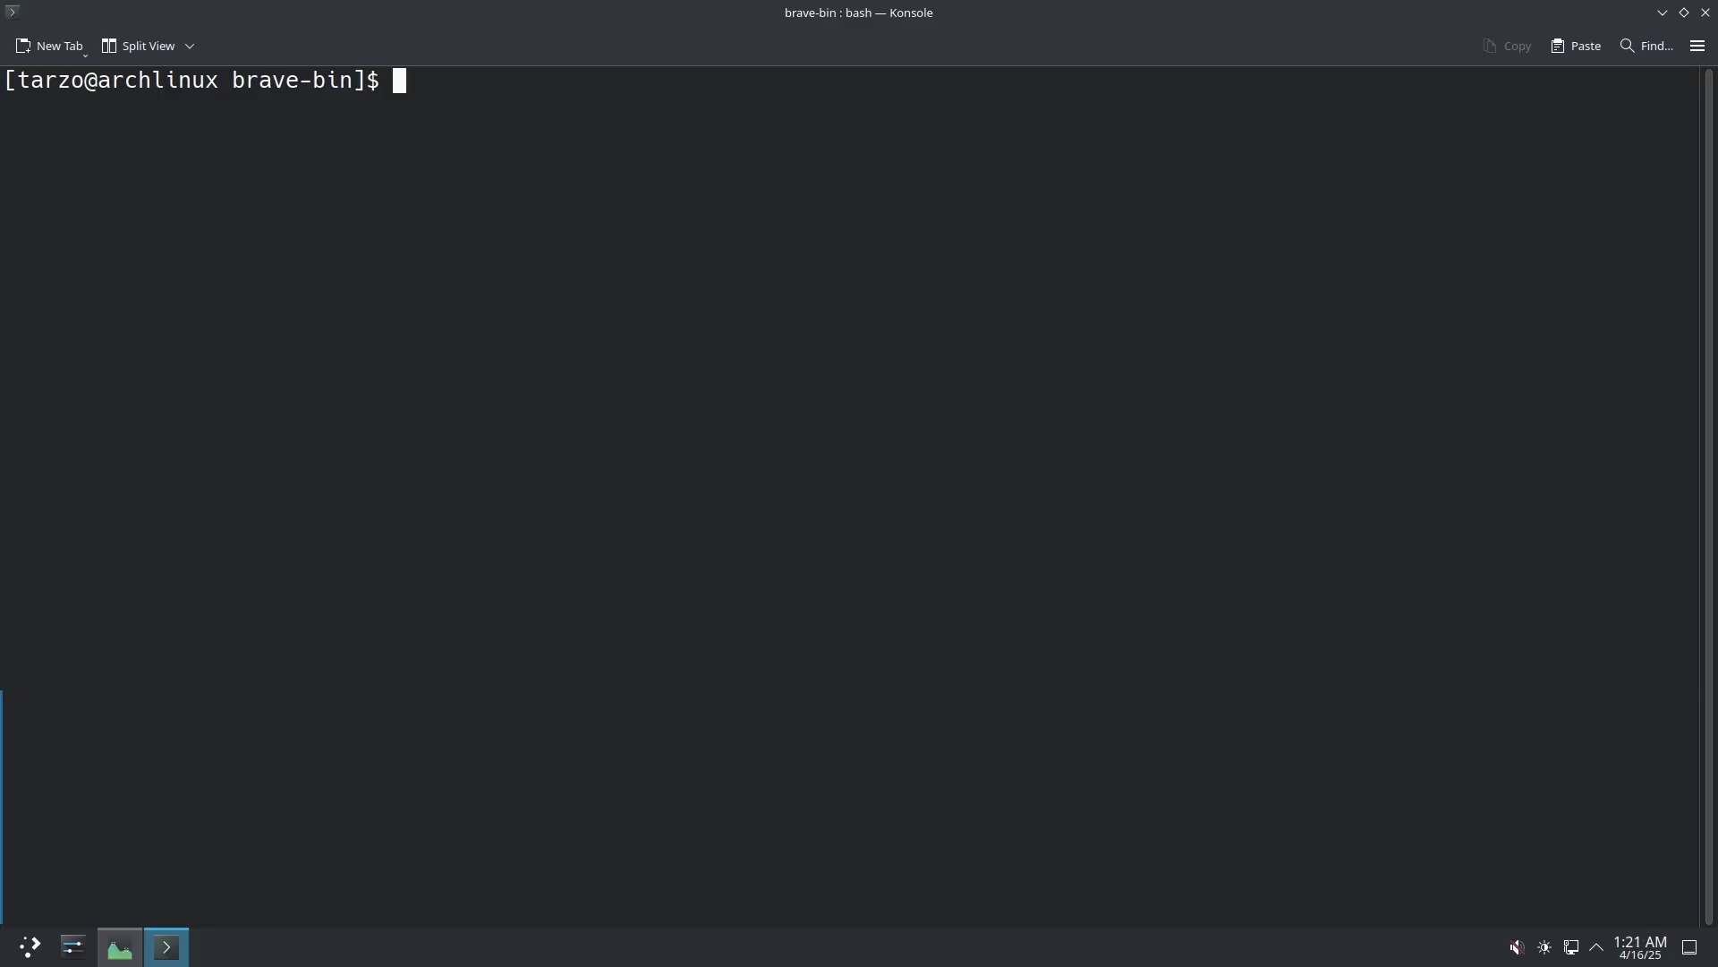
type("cd")
key("Return")
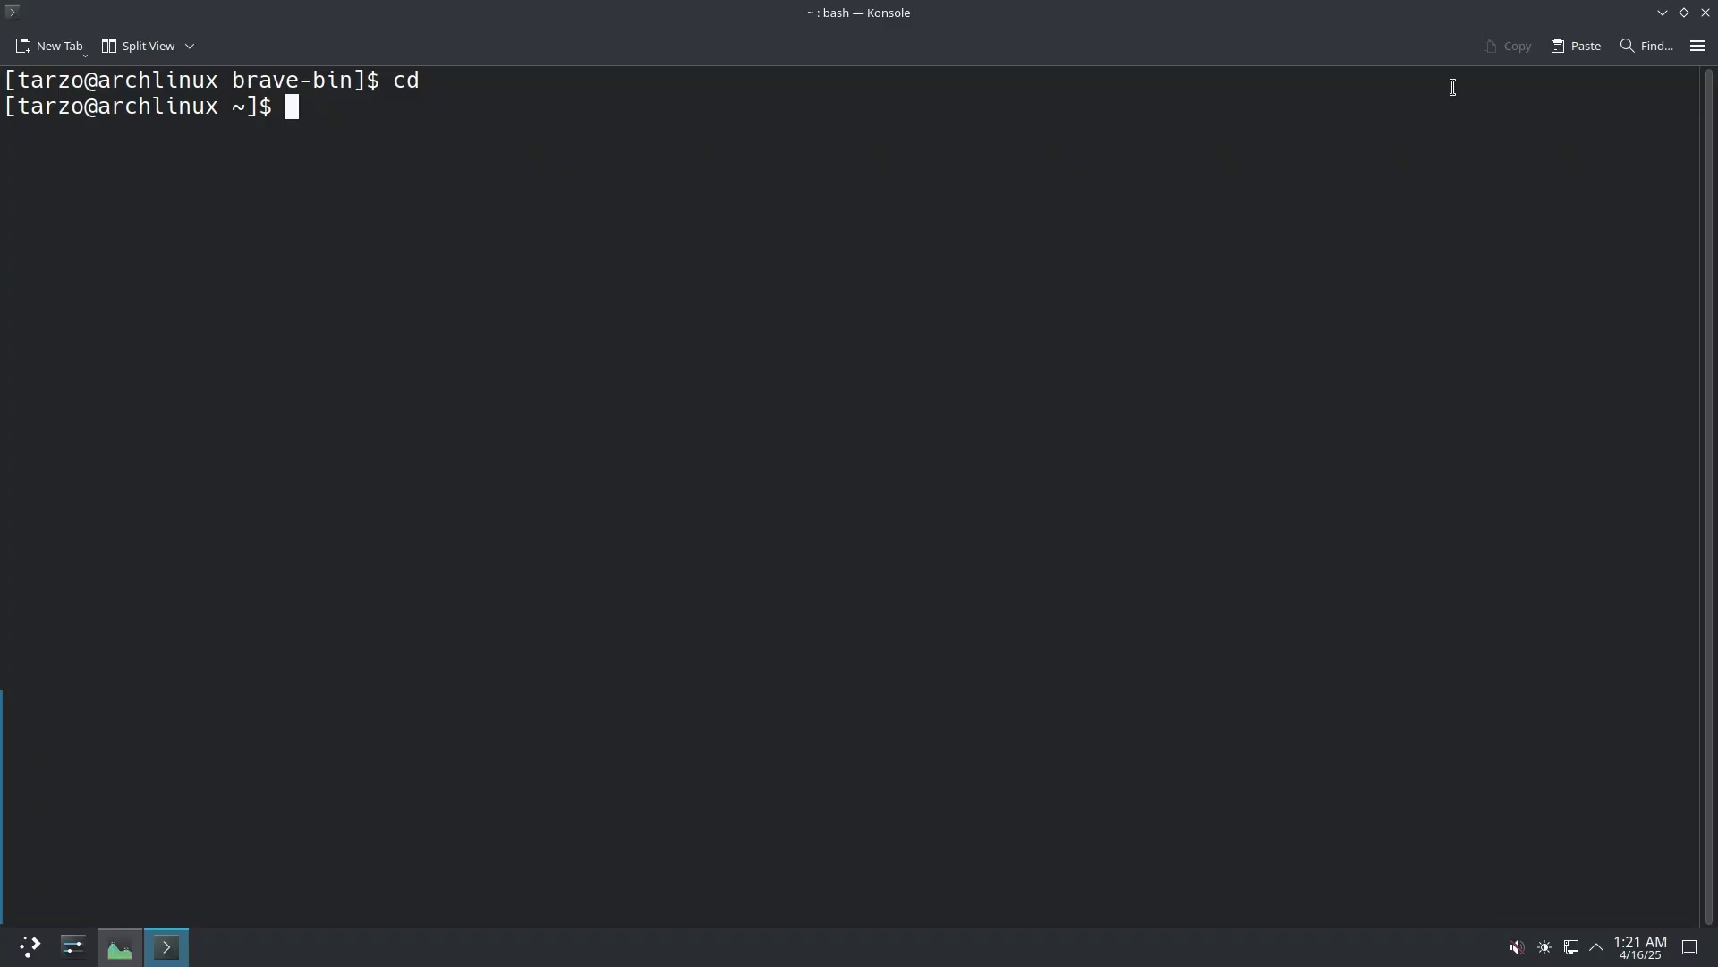
left_click(1705, 13)
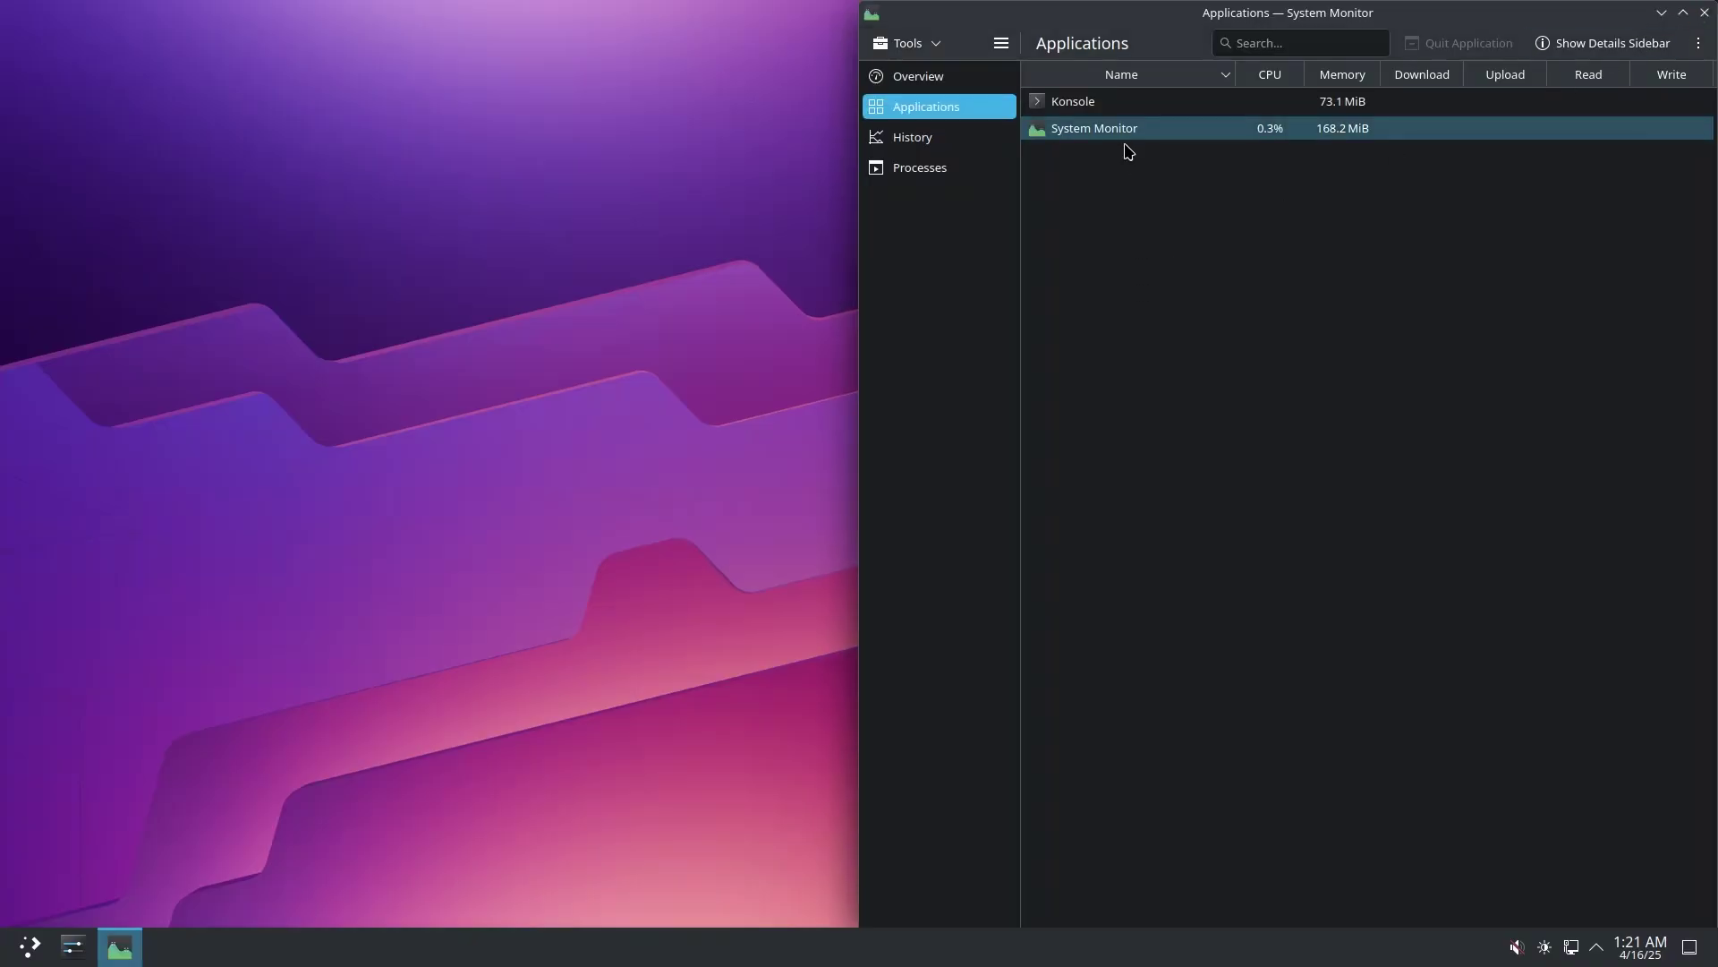
Launch Brave, choose a classic, blowfish encrypted file for the KDE wallet, enter a wallet password, and close the wallet dialog
left_click(31, 945)
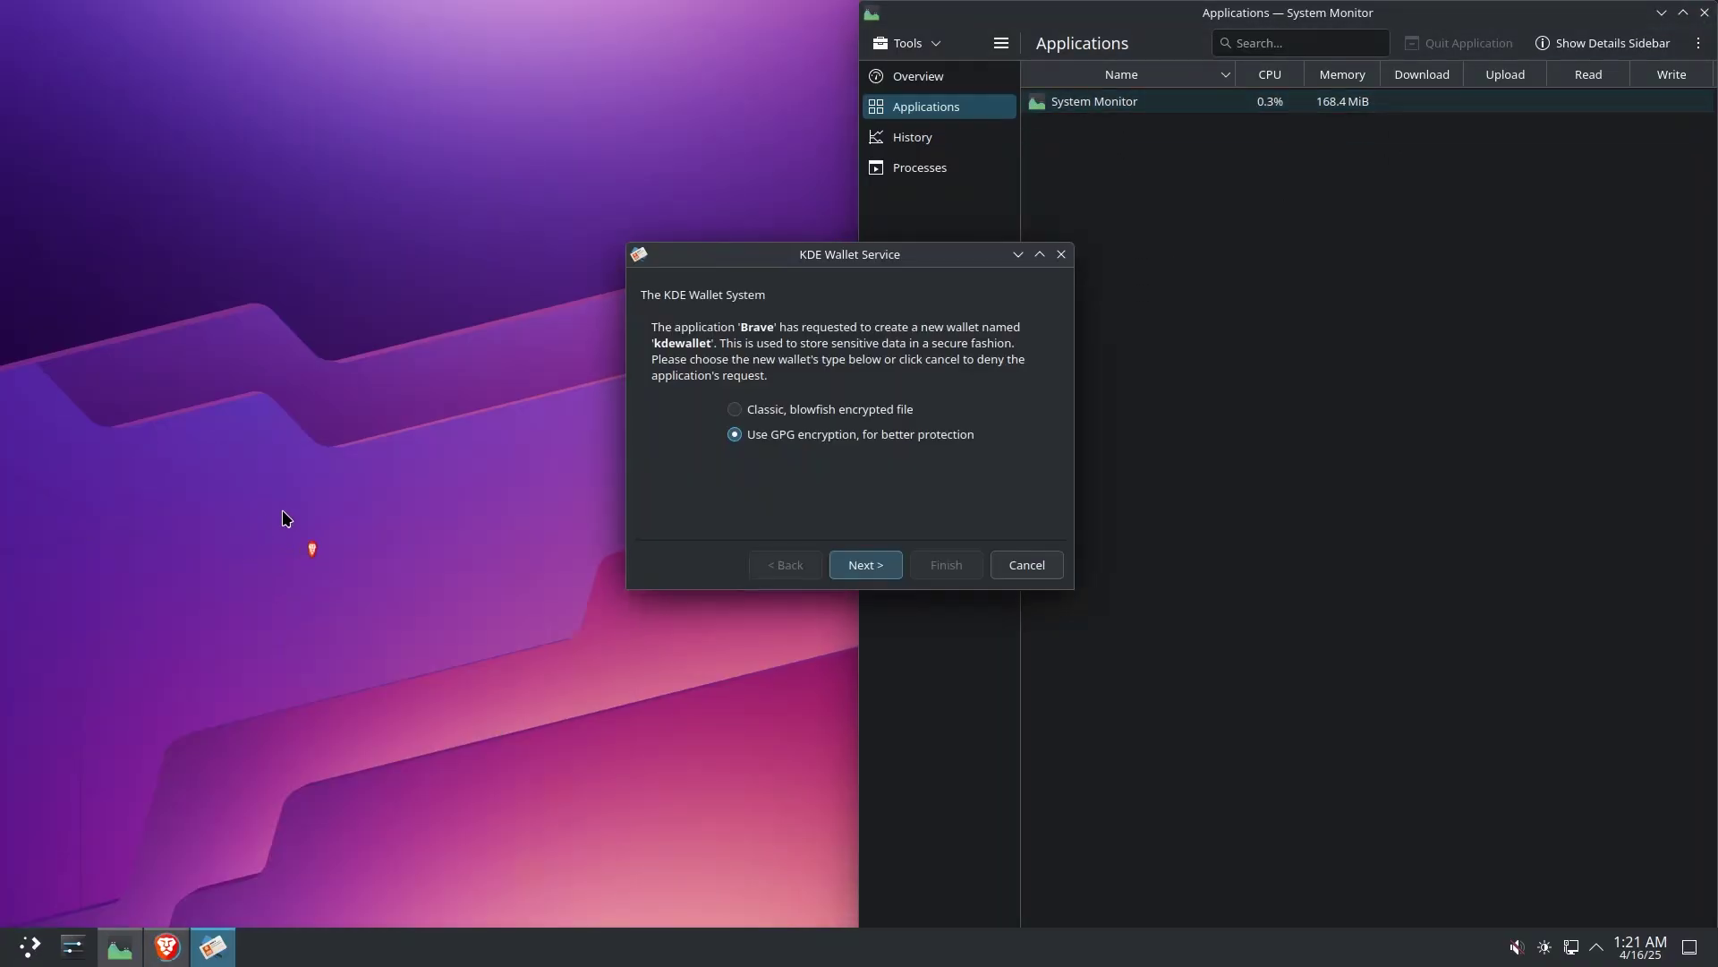
left_click(811, 413)
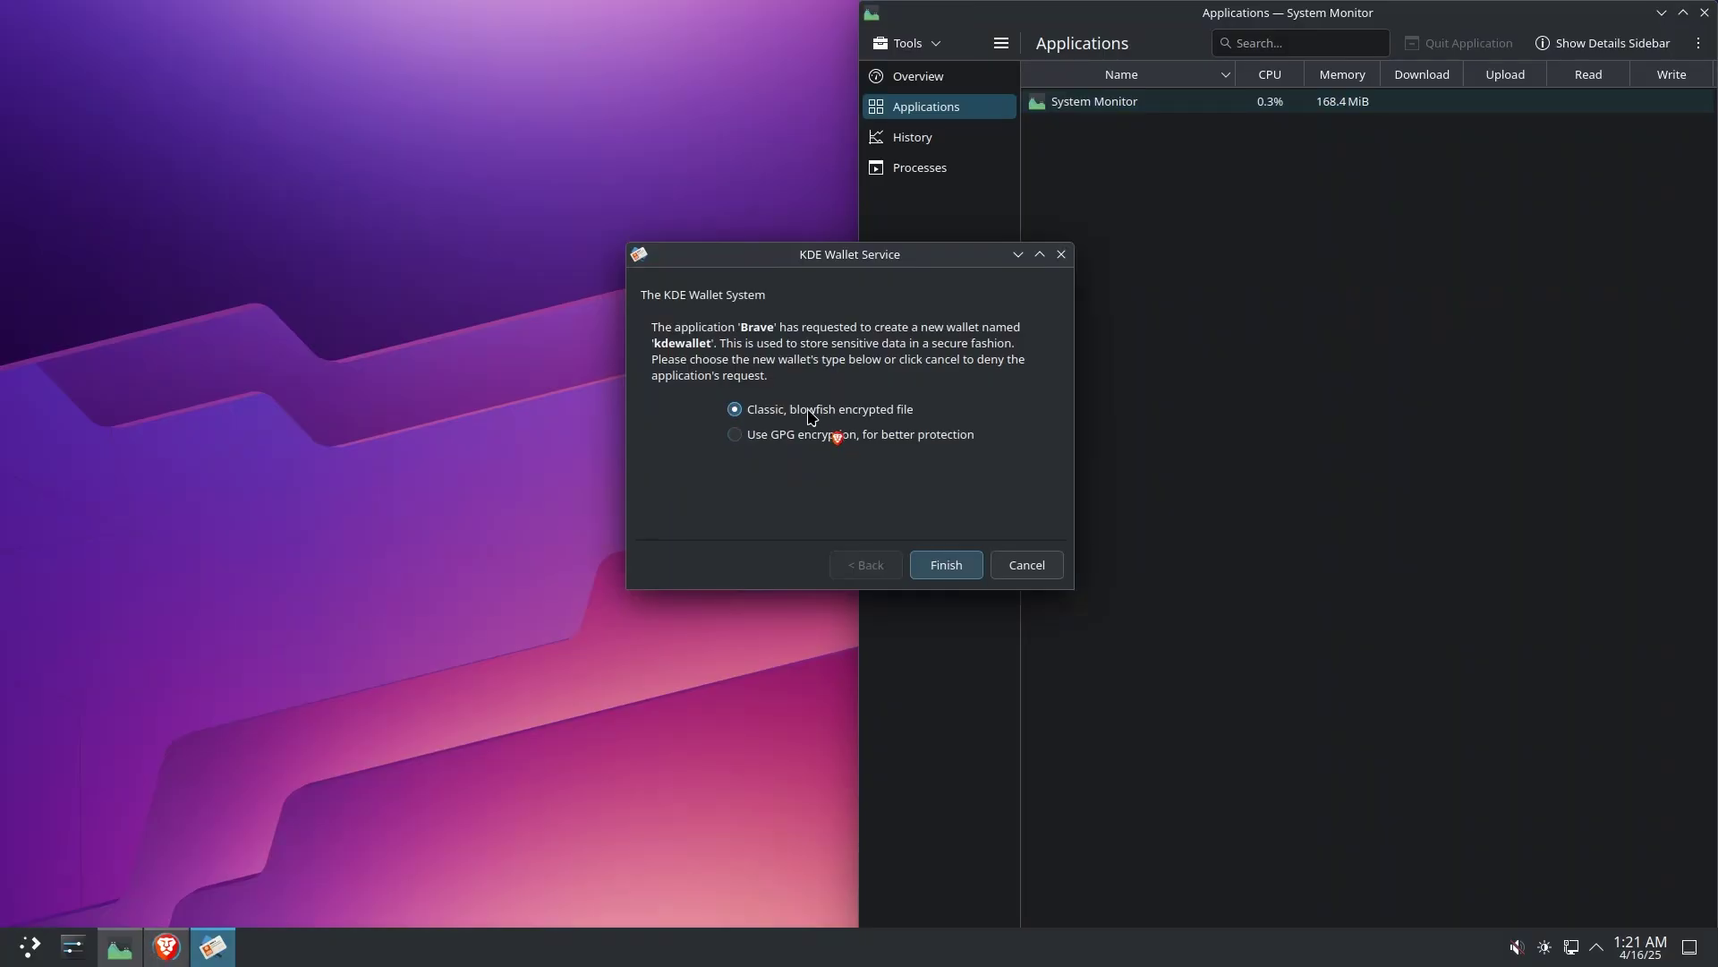
left_click(941, 565)
type("*****")
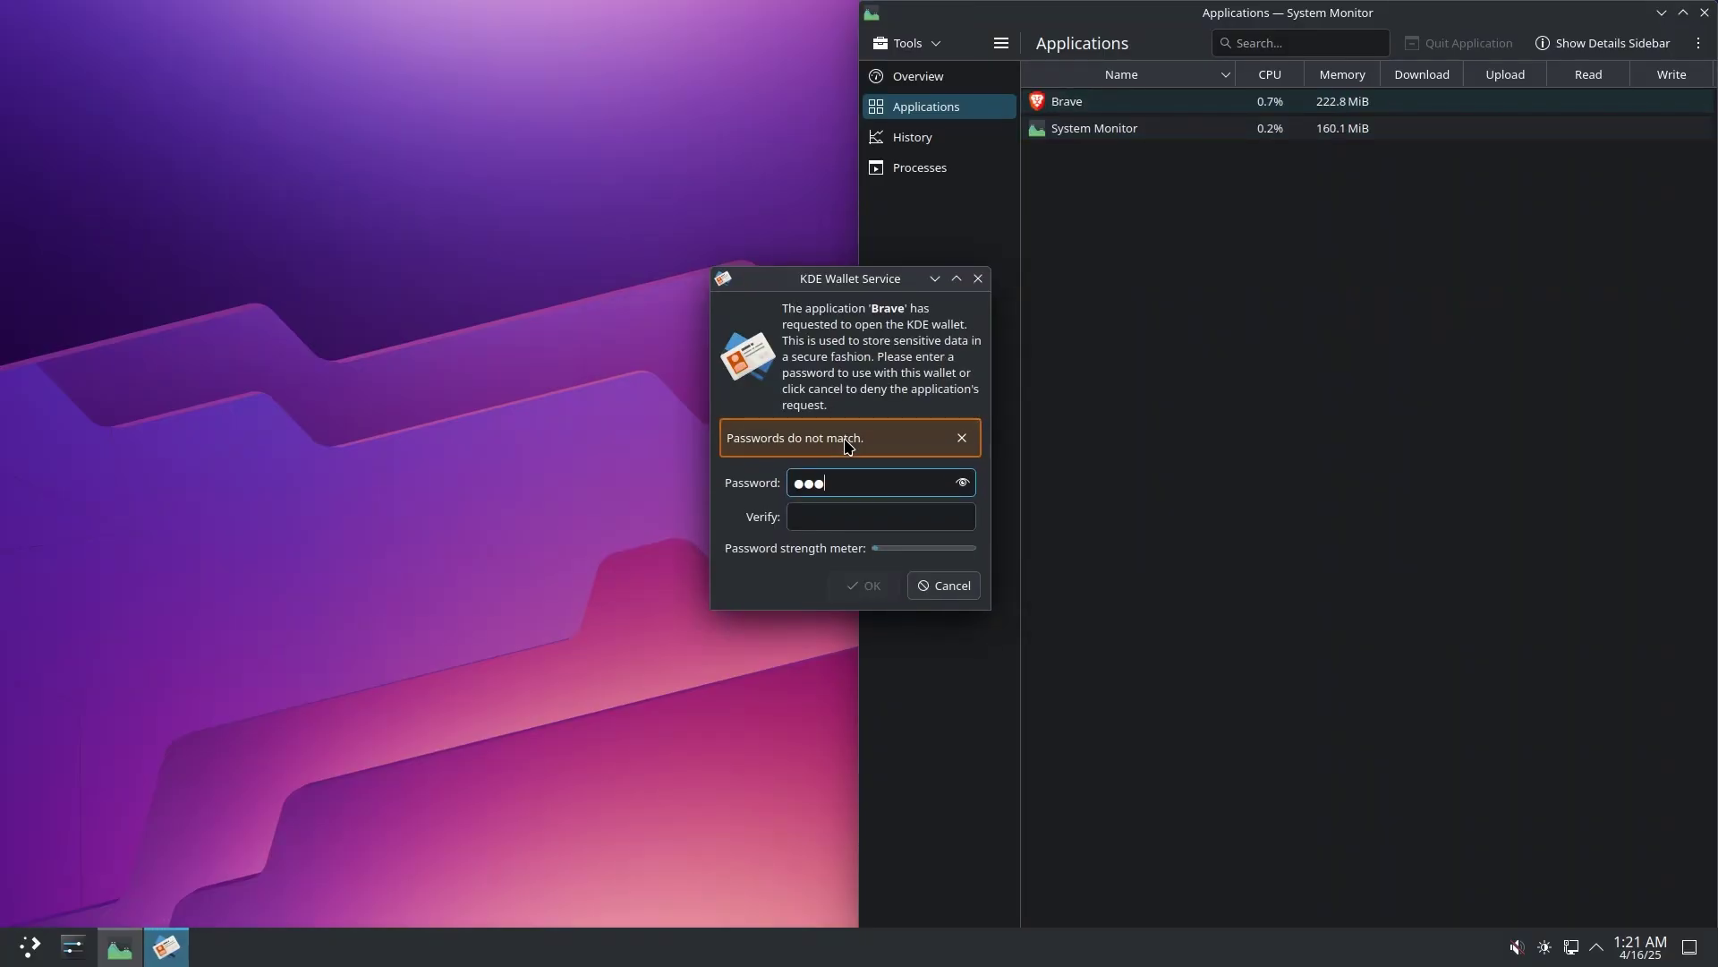
left_click(831, 516)
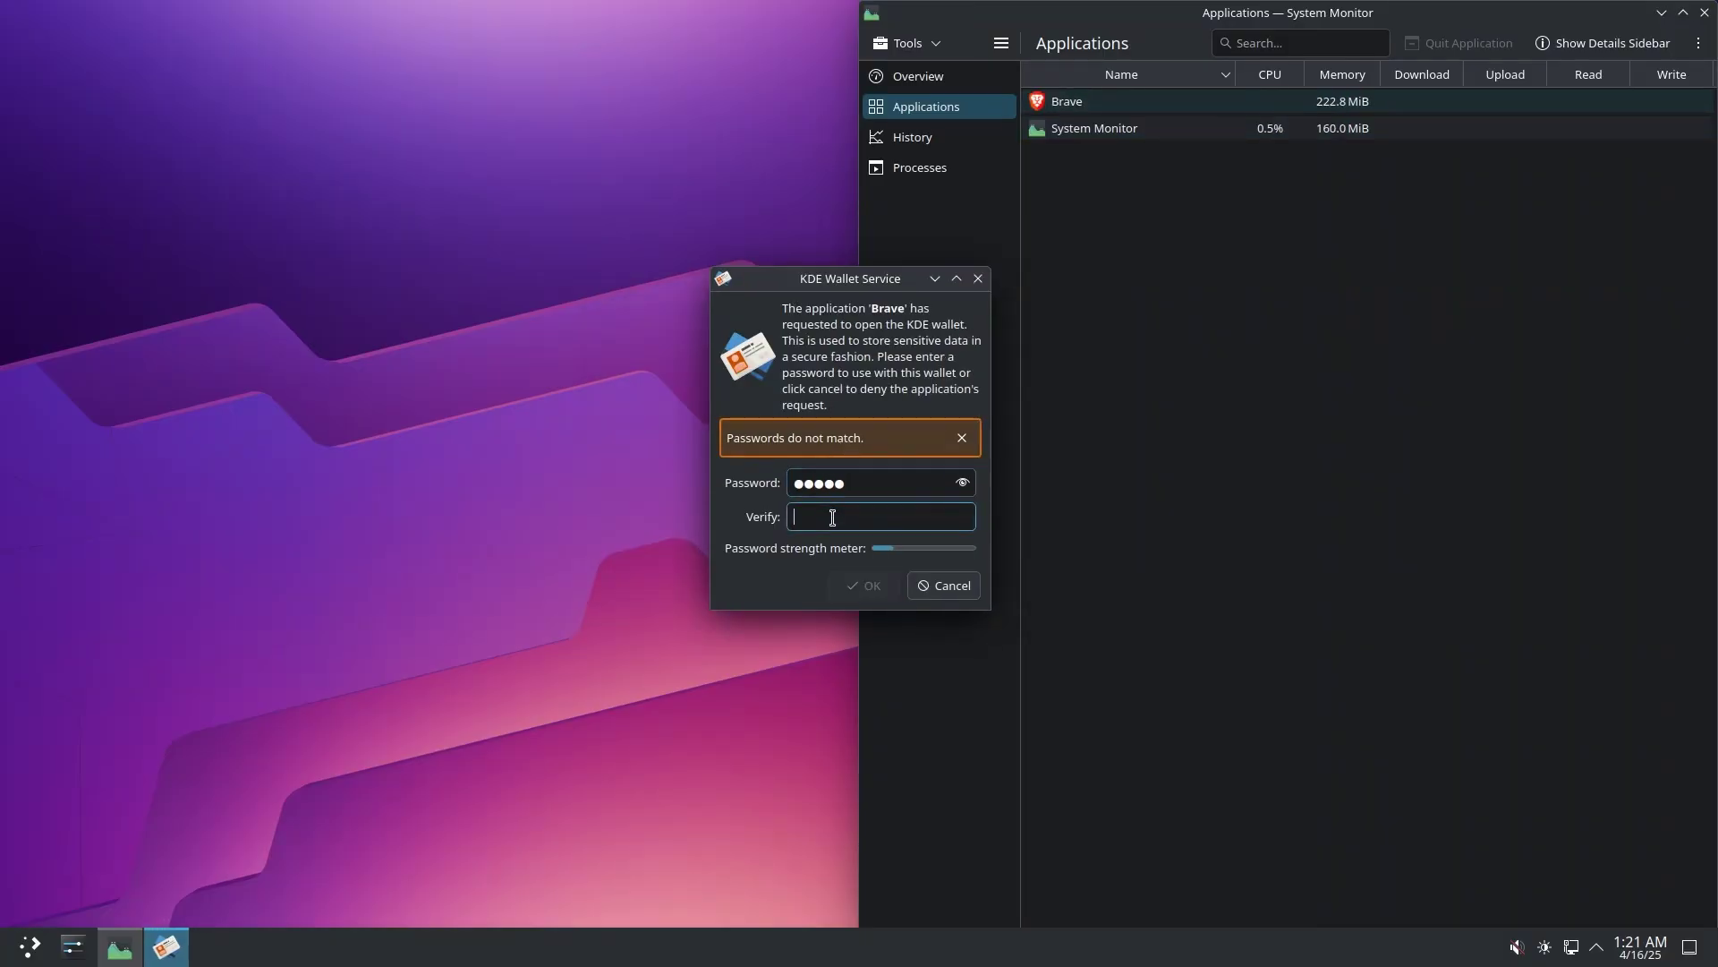
key("Escape")
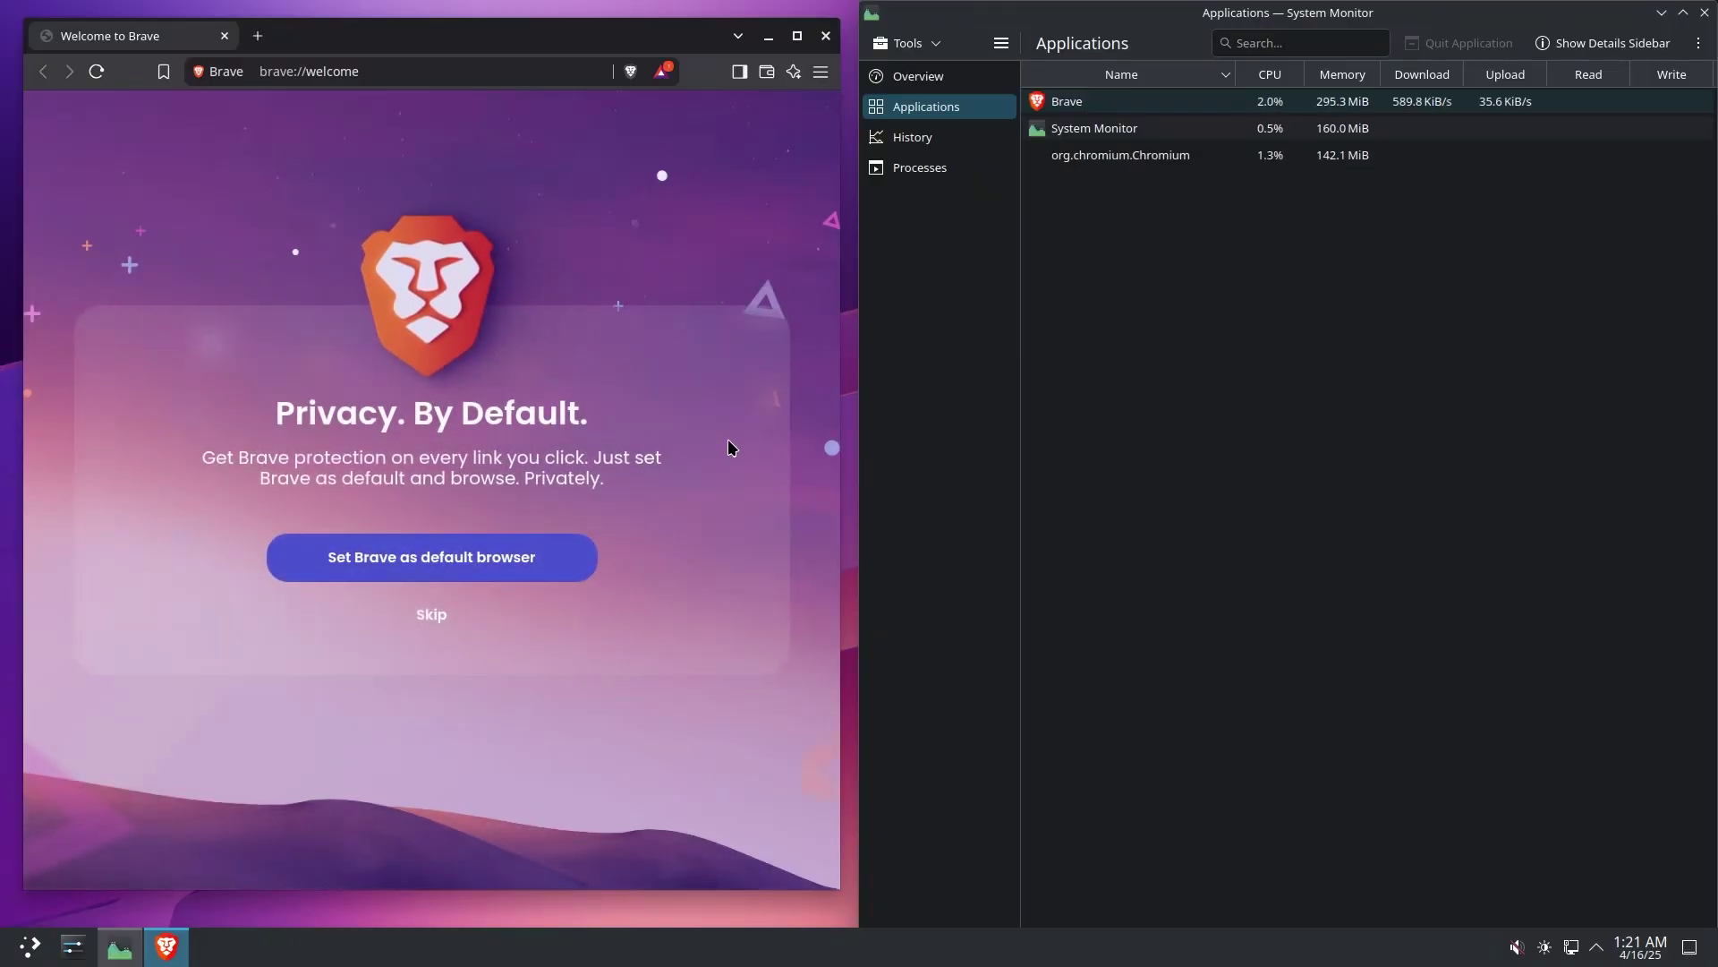
Complete Brave's welcome setup: make it the default browser, import Firefox's settings, decline the Web Discovery Project, and finish with both reporting options enabled
left_click(444, 566)
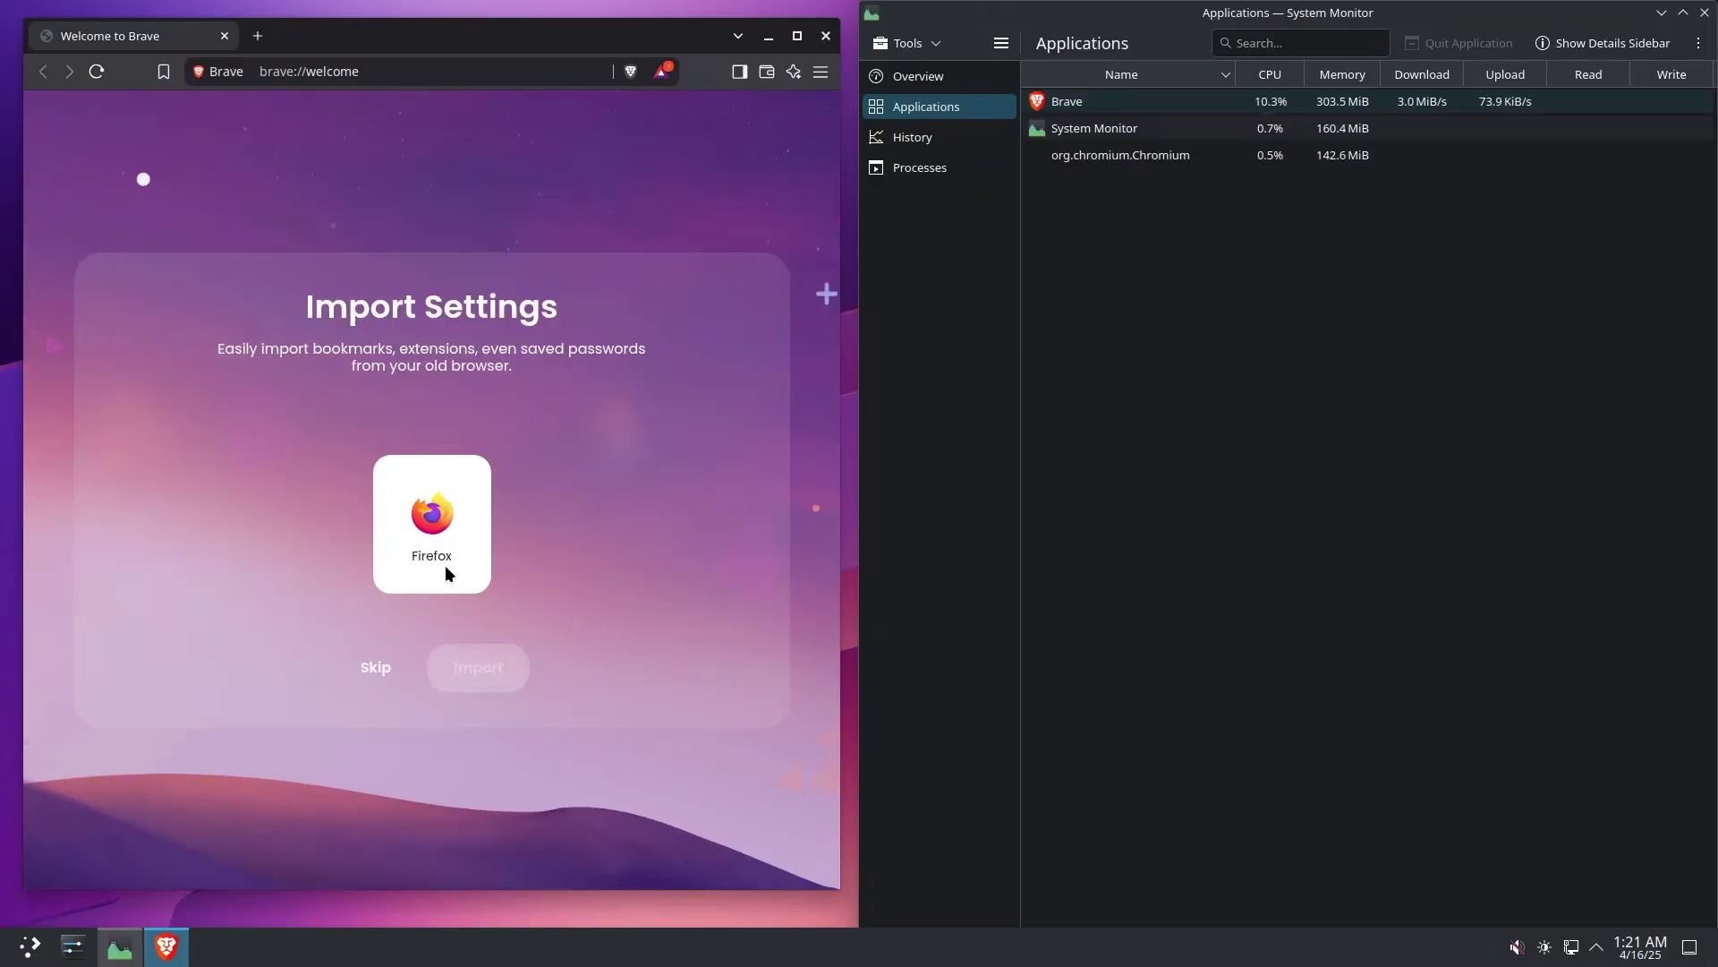
left_click(417, 533)
left_click(476, 671)
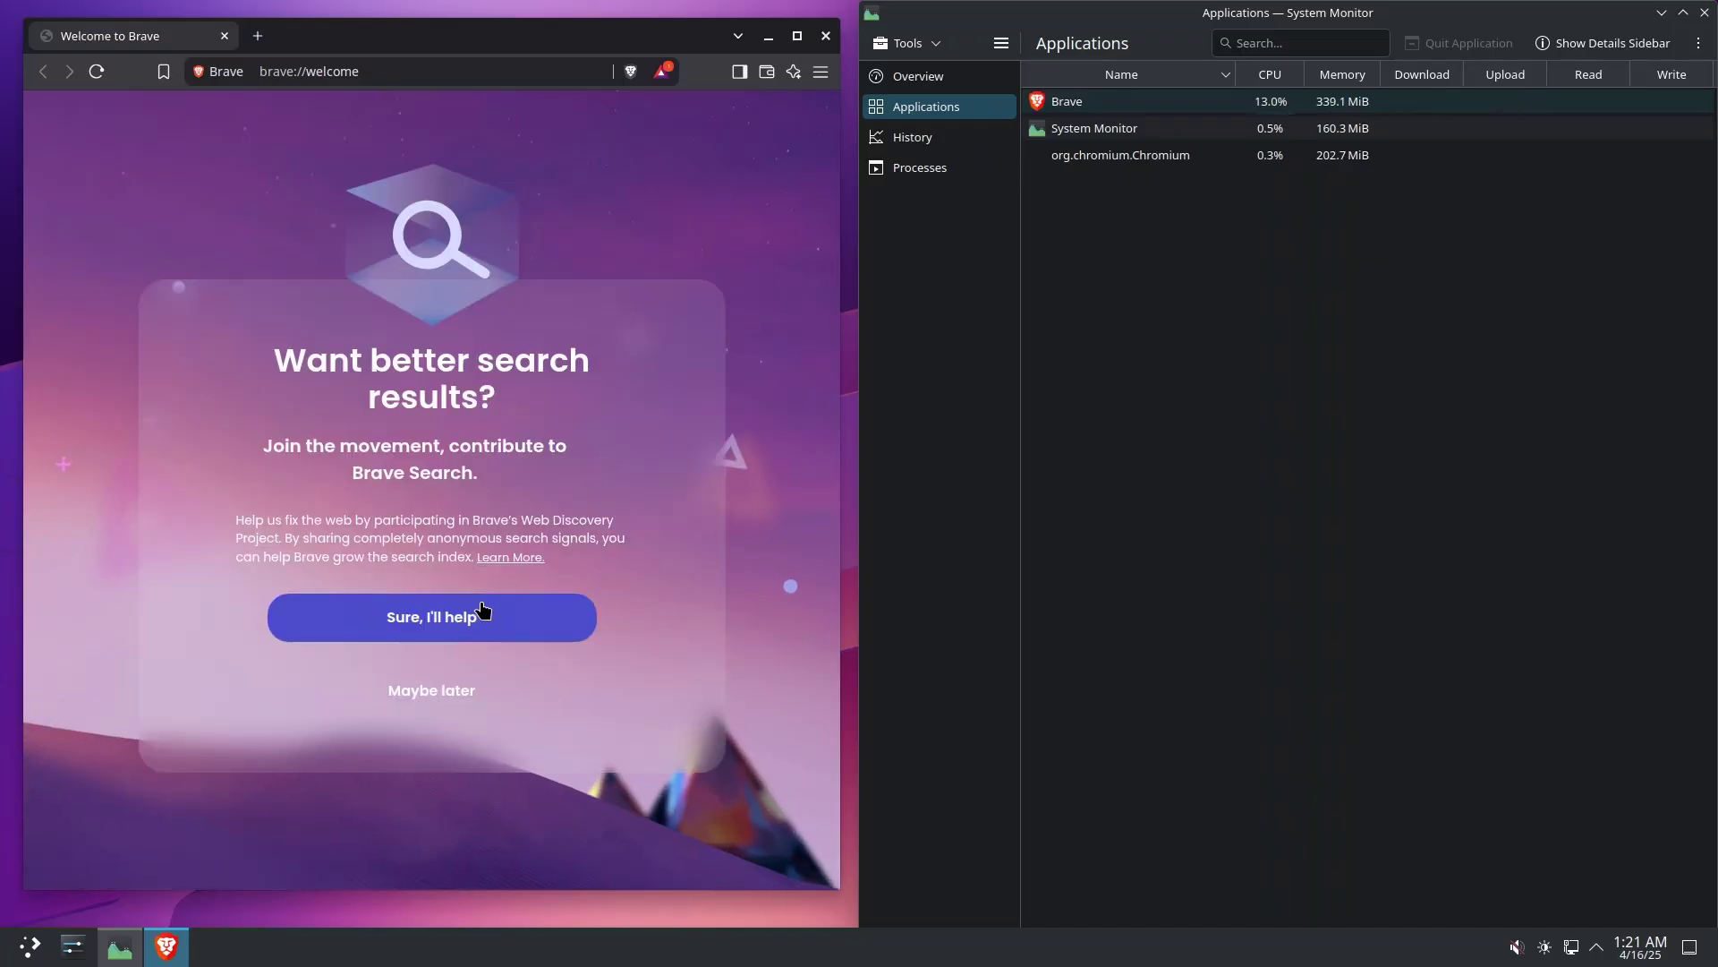
left_click(452, 694)
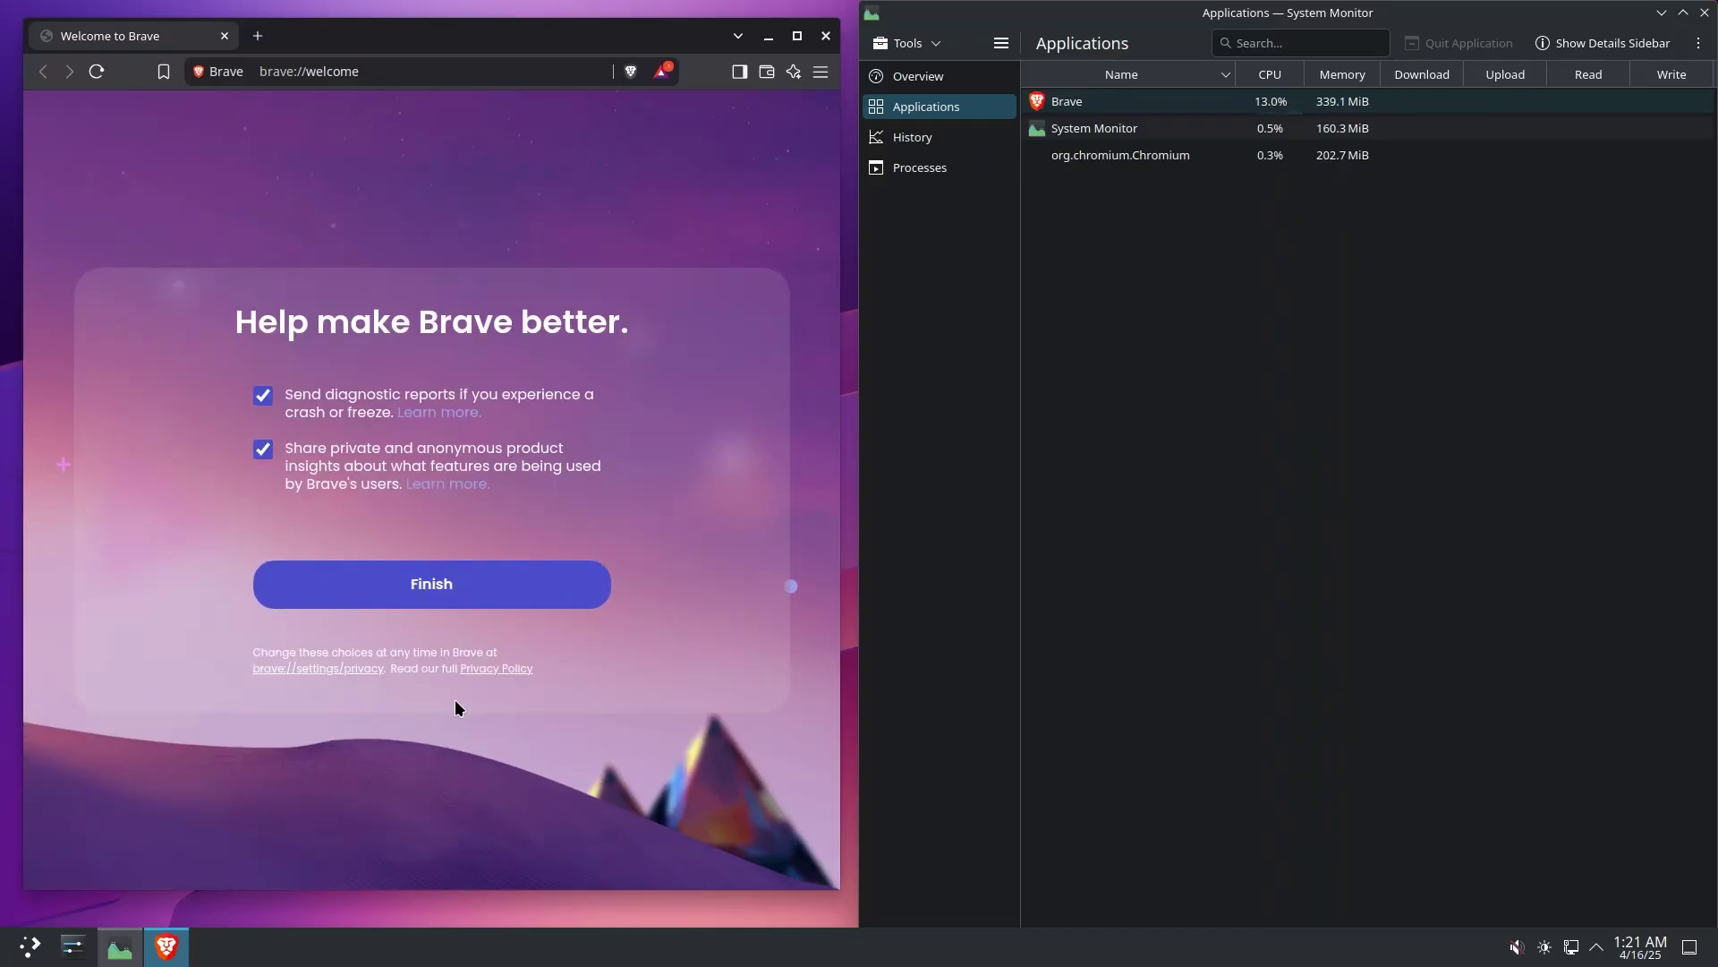
left_click(466, 588)
Compare the memory use of the Brave and org.chromium.Chromium entries in System Monitor with only an empty tab open
left_click(1083, 161)
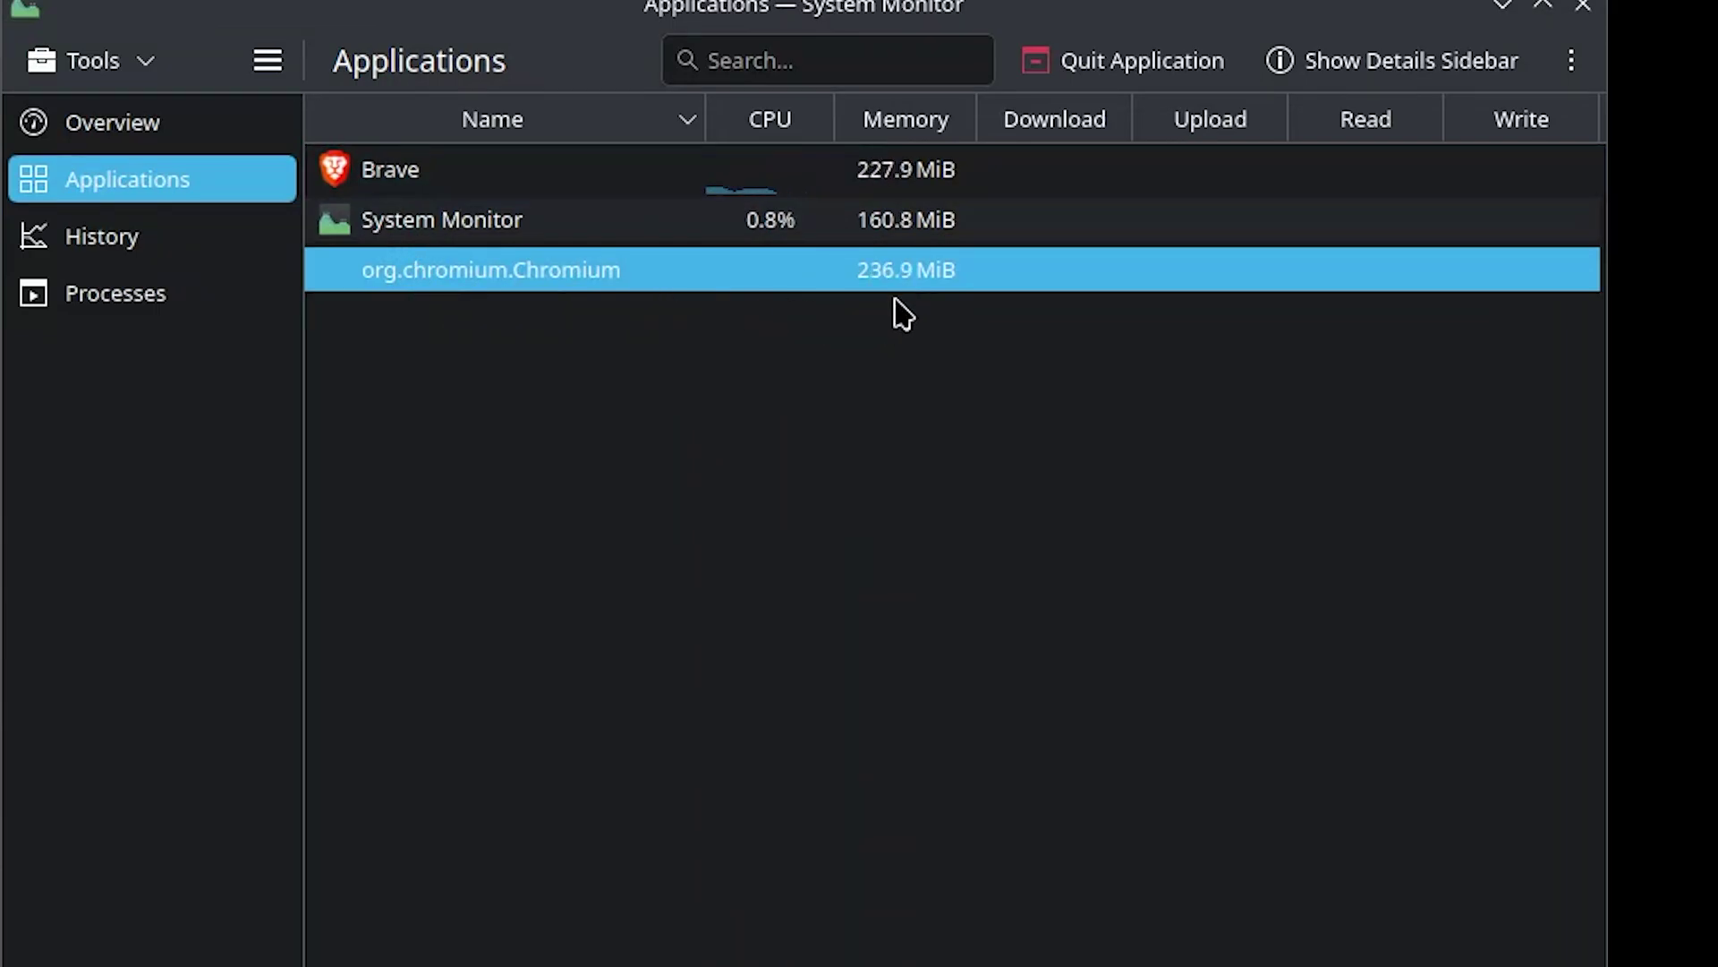
left_click(901, 186)
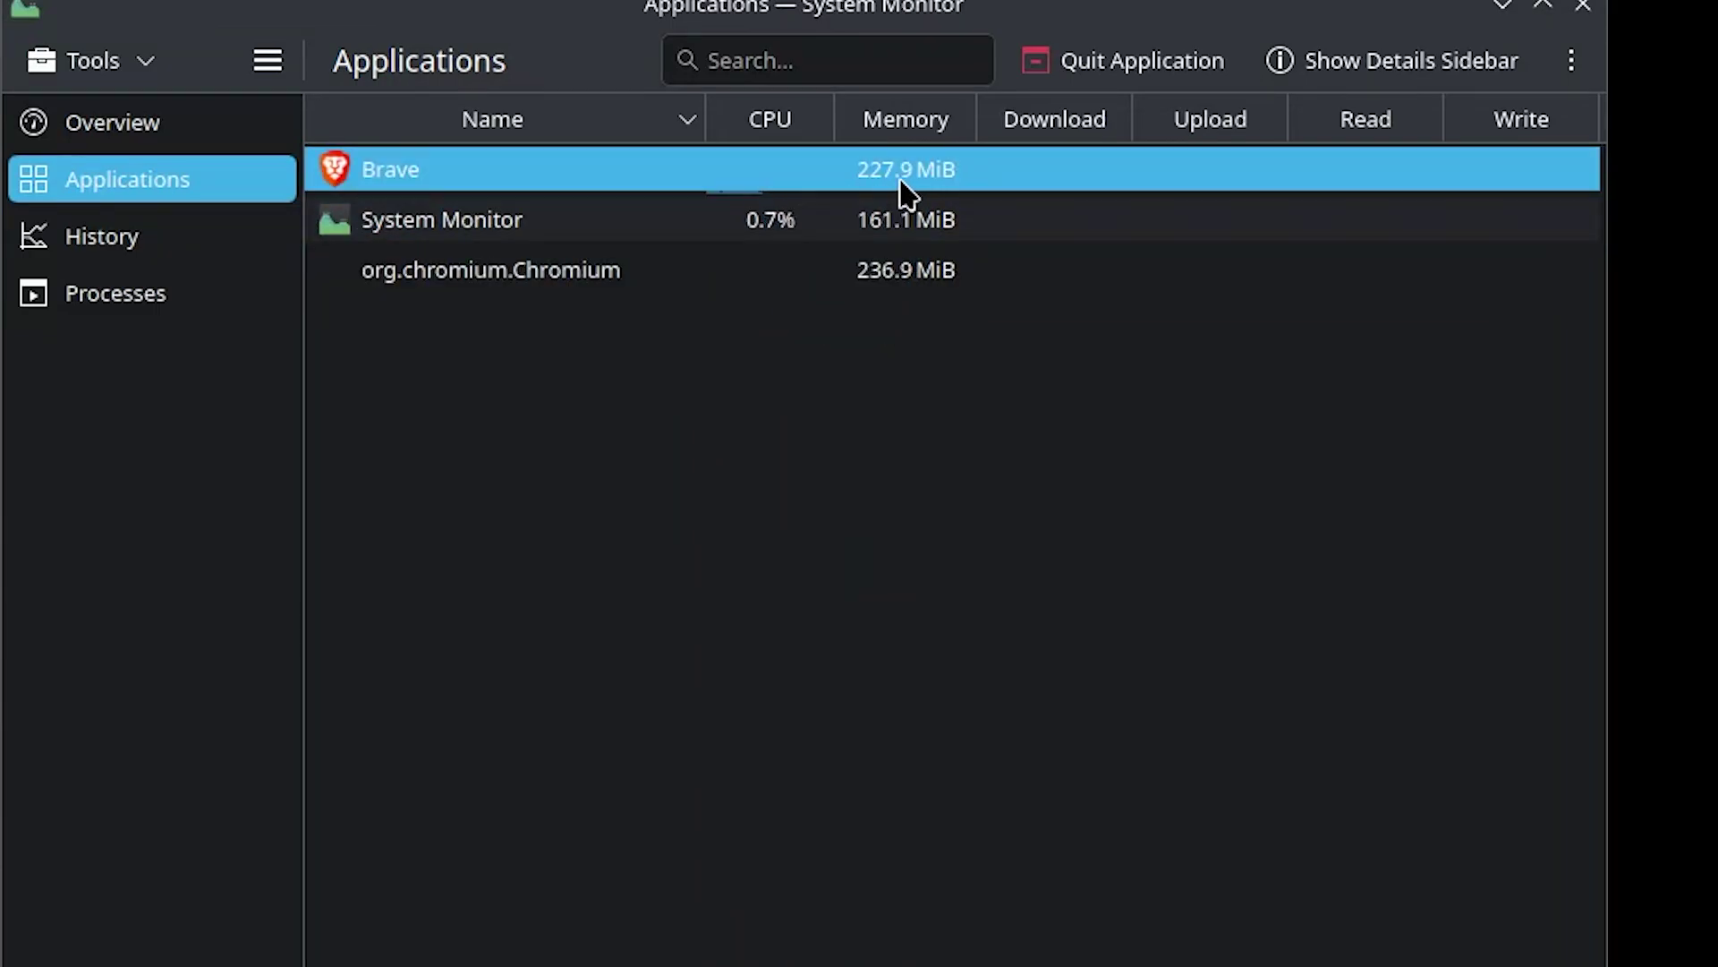
left_click(413, 965)
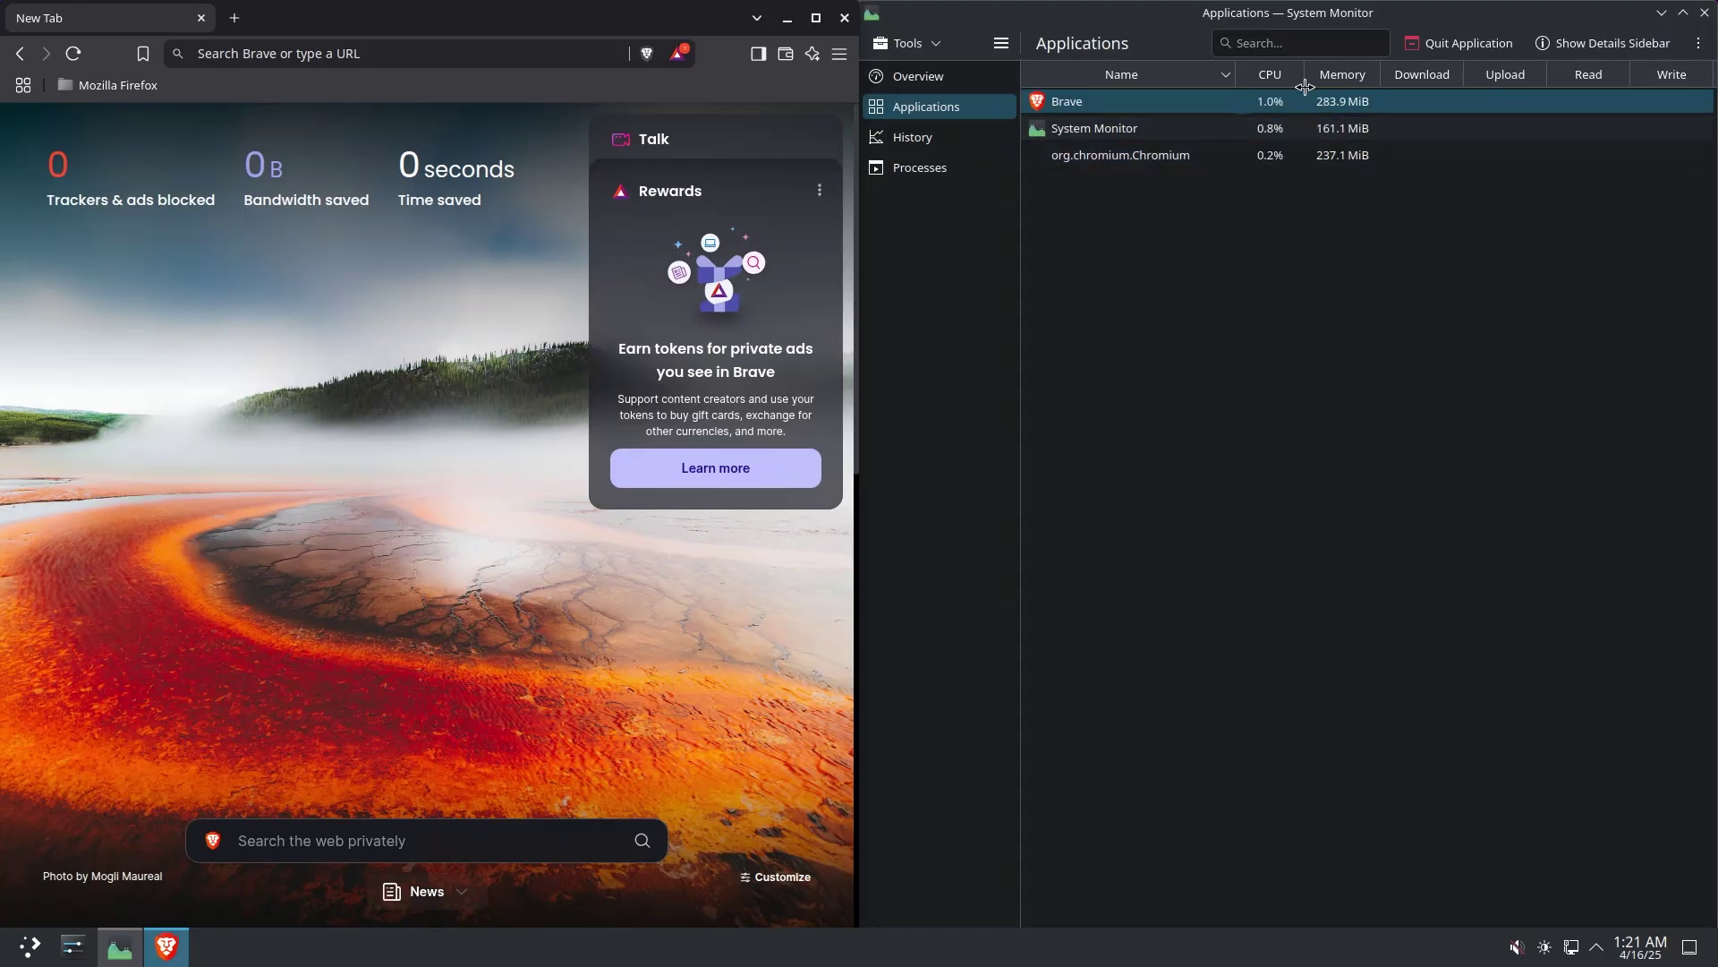
left_click(1305, 159)
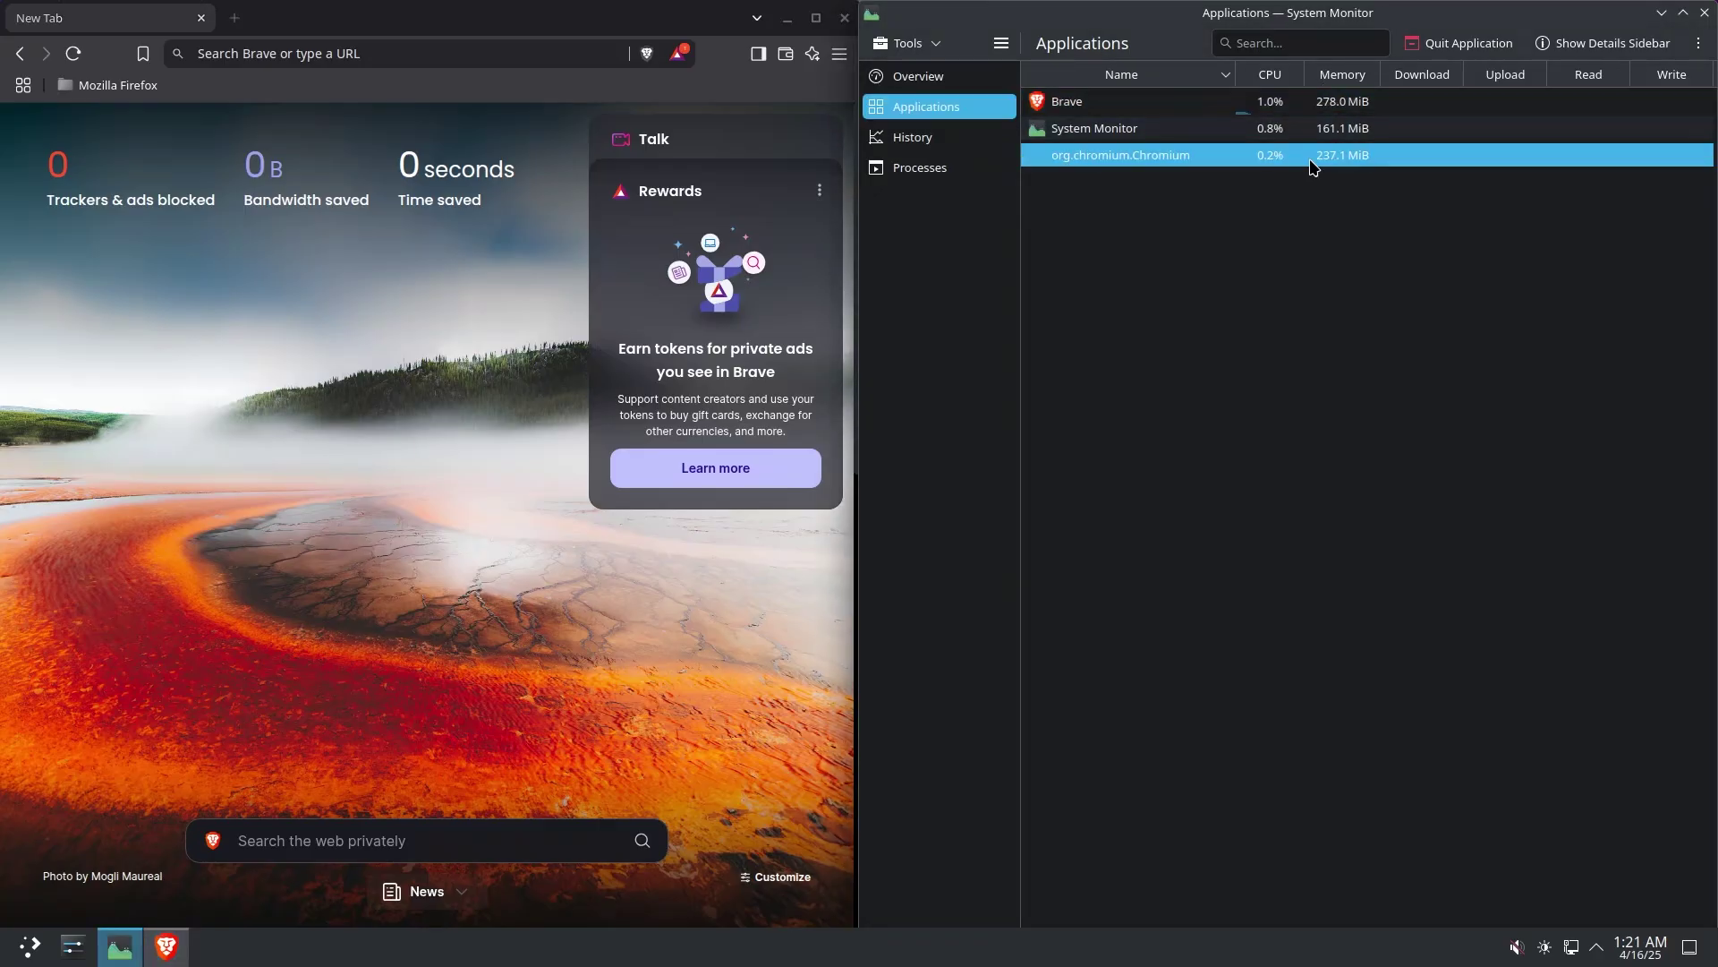
left_click(1361, 101)
left_click(1368, 154)
left_click(1349, 205)
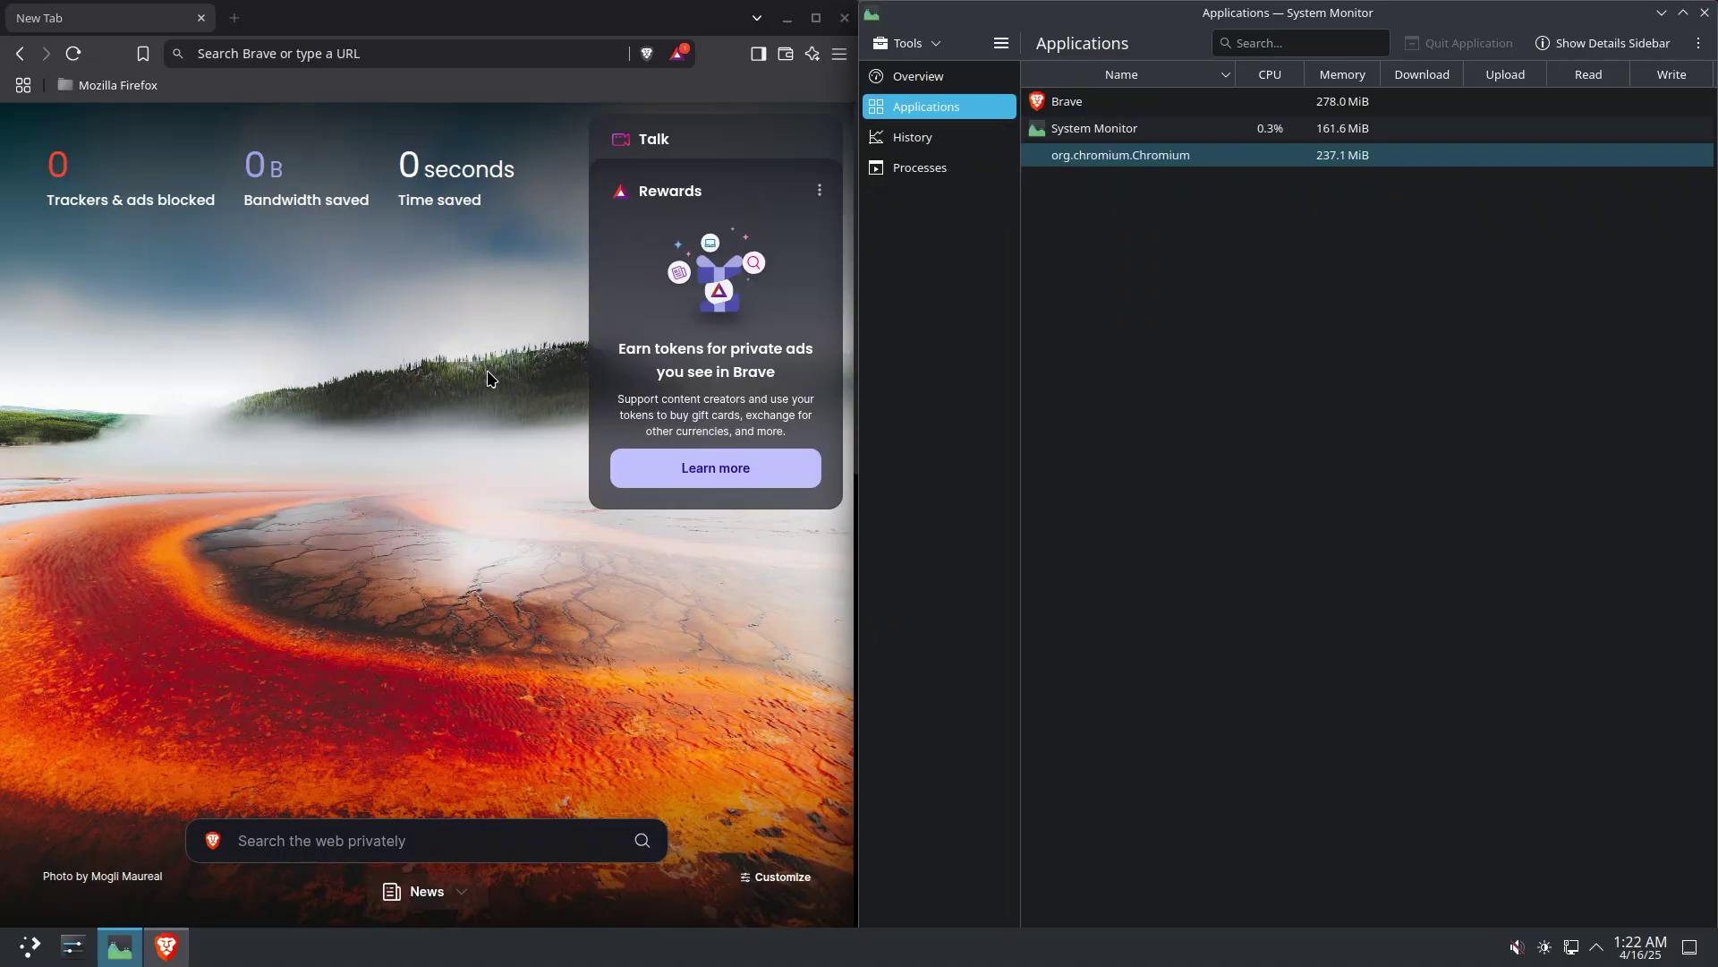
Open youtube.com in Brave's empty tab
left_click(406, 53)
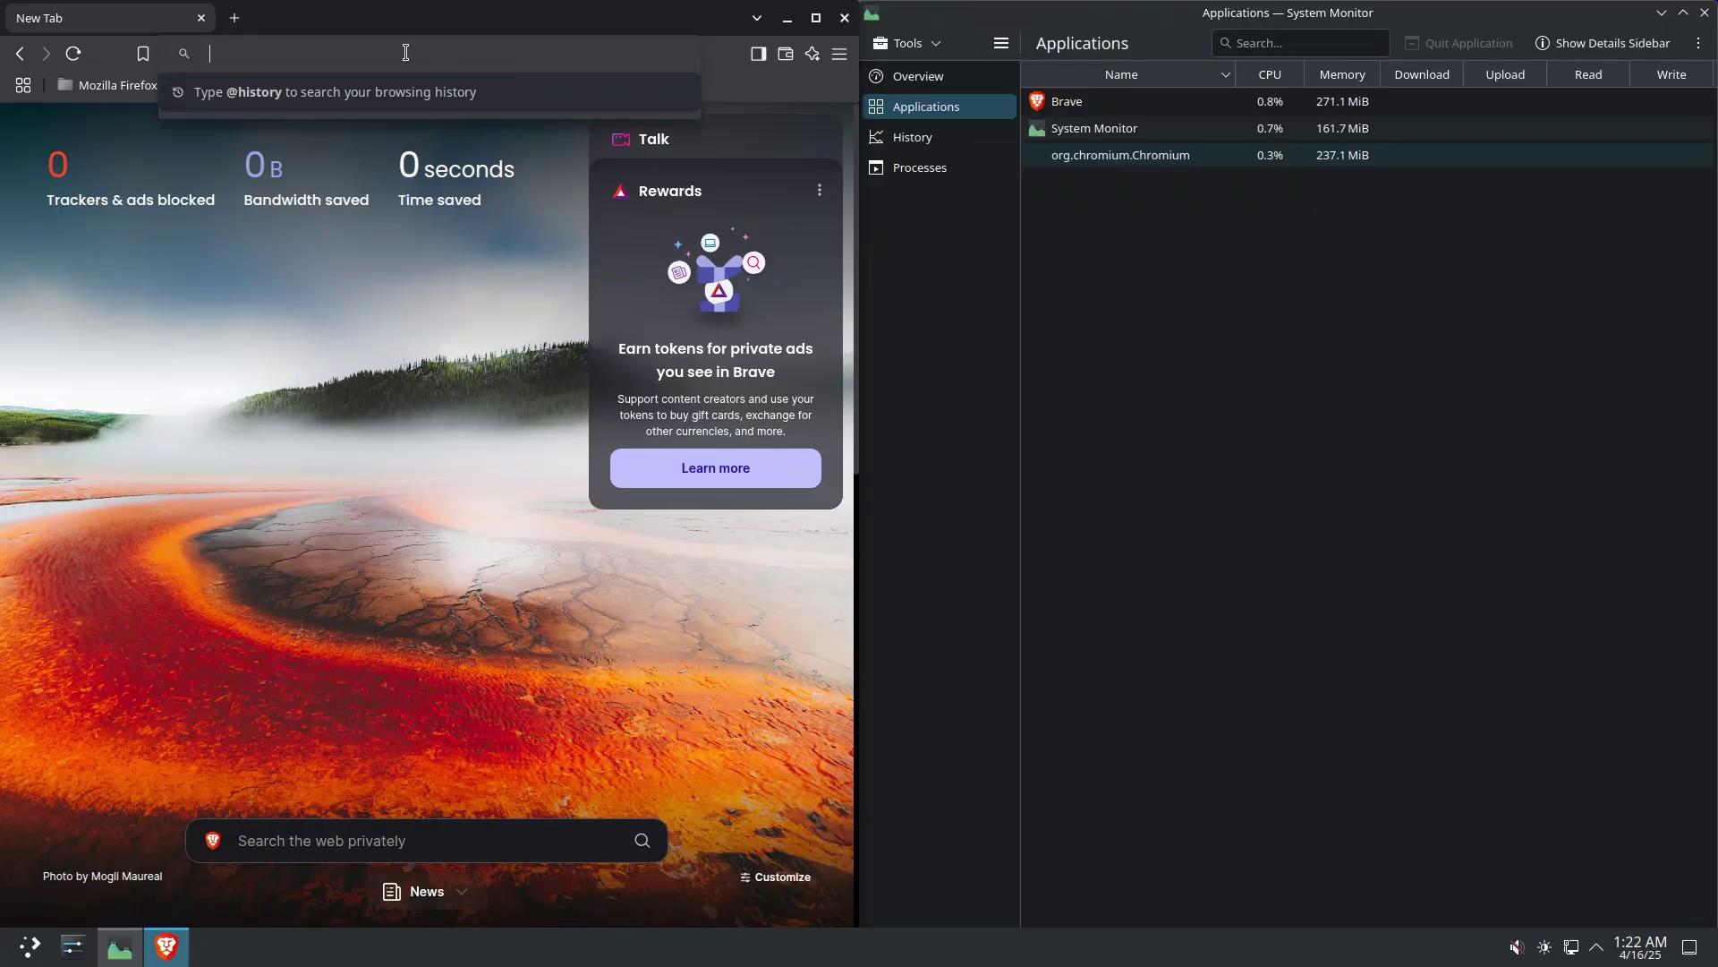
type("youtube.com")
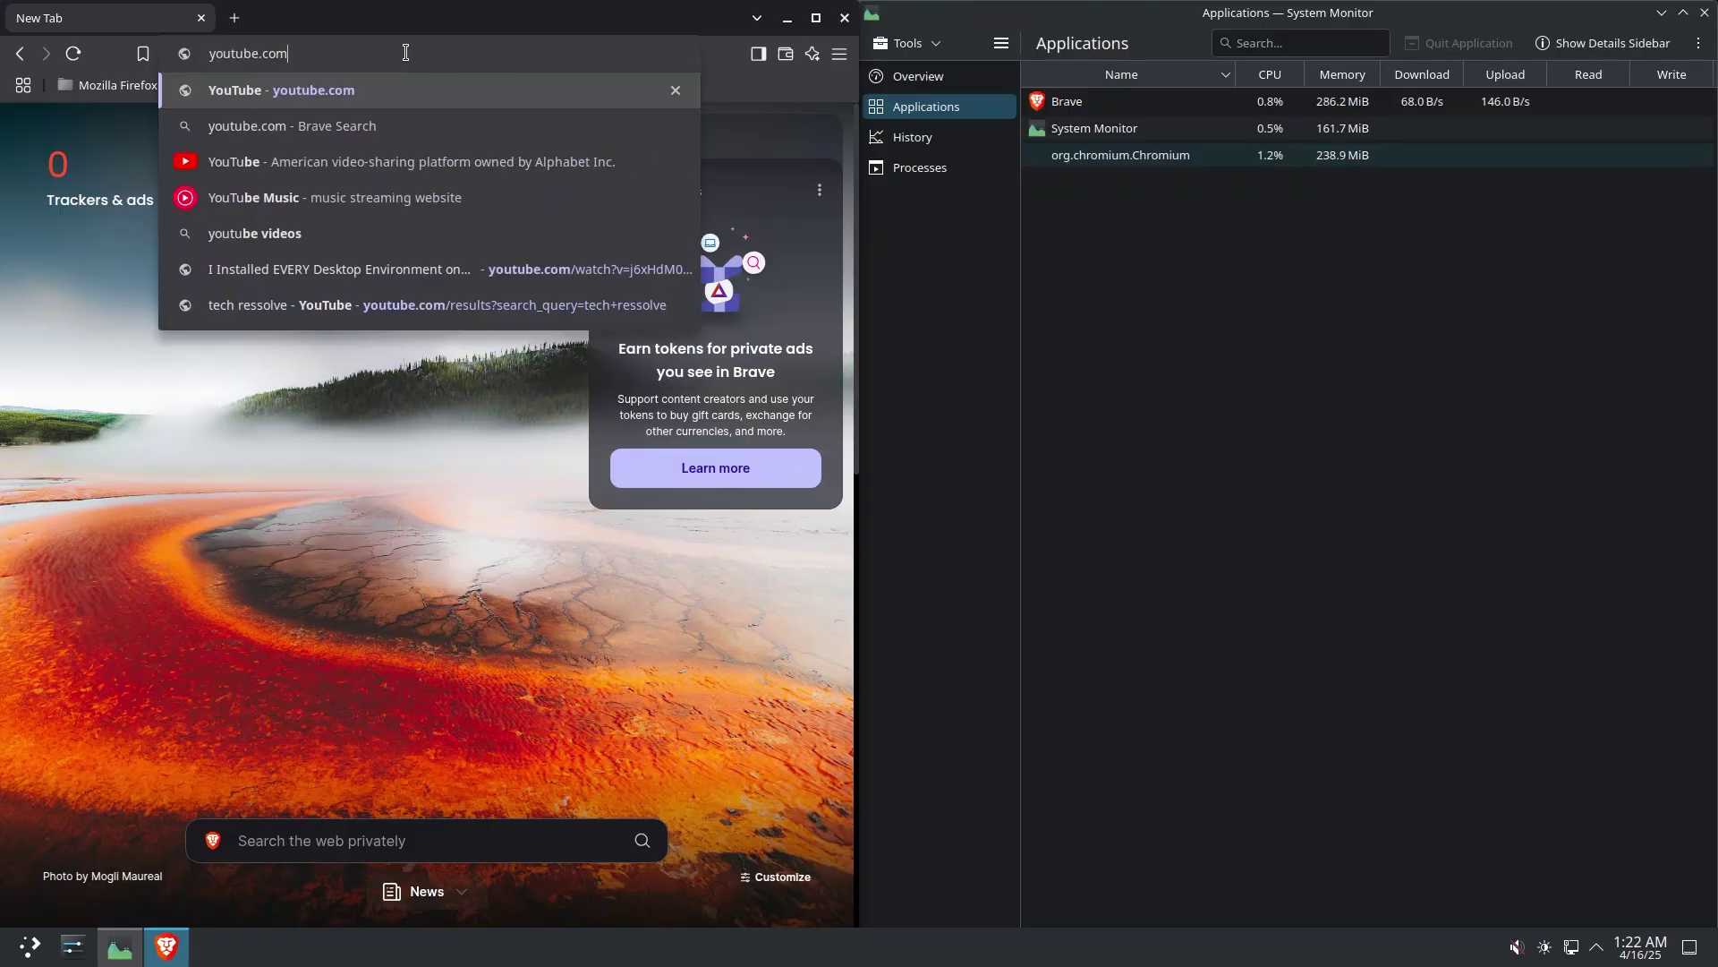
key("Return")
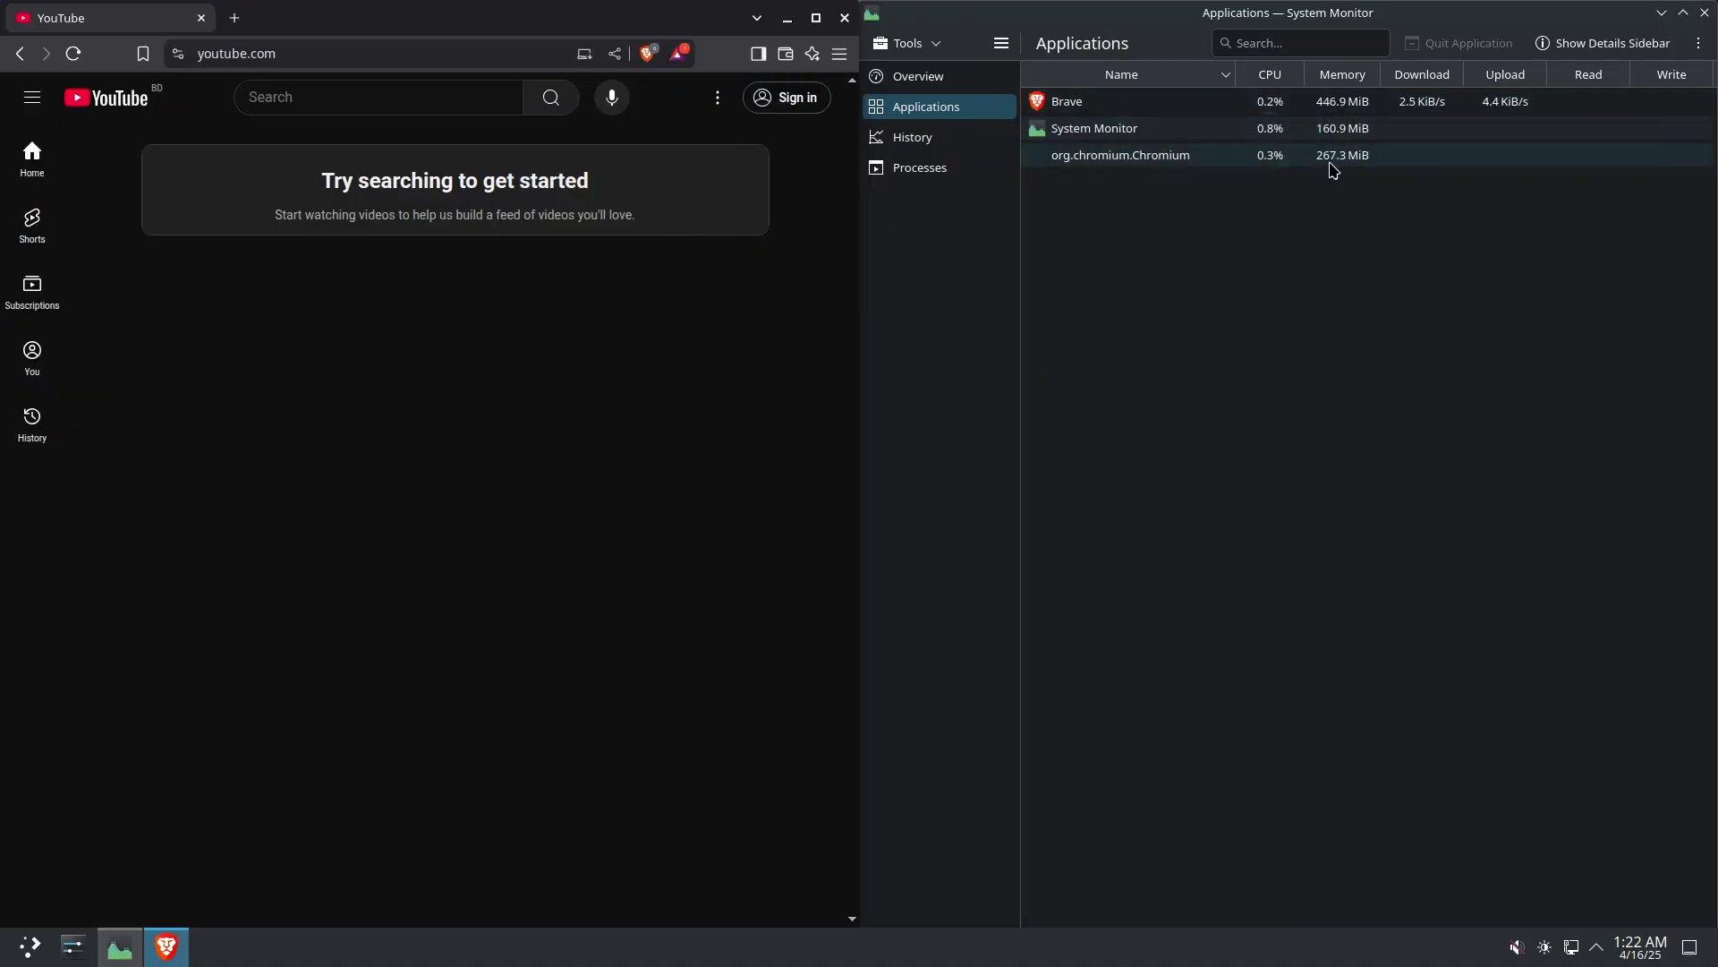
Search YouTube for "tech ressolve" and play the video "I Installed EVERY Desktop Environment on Arch Linux"
left_click(372, 103)
type("t")
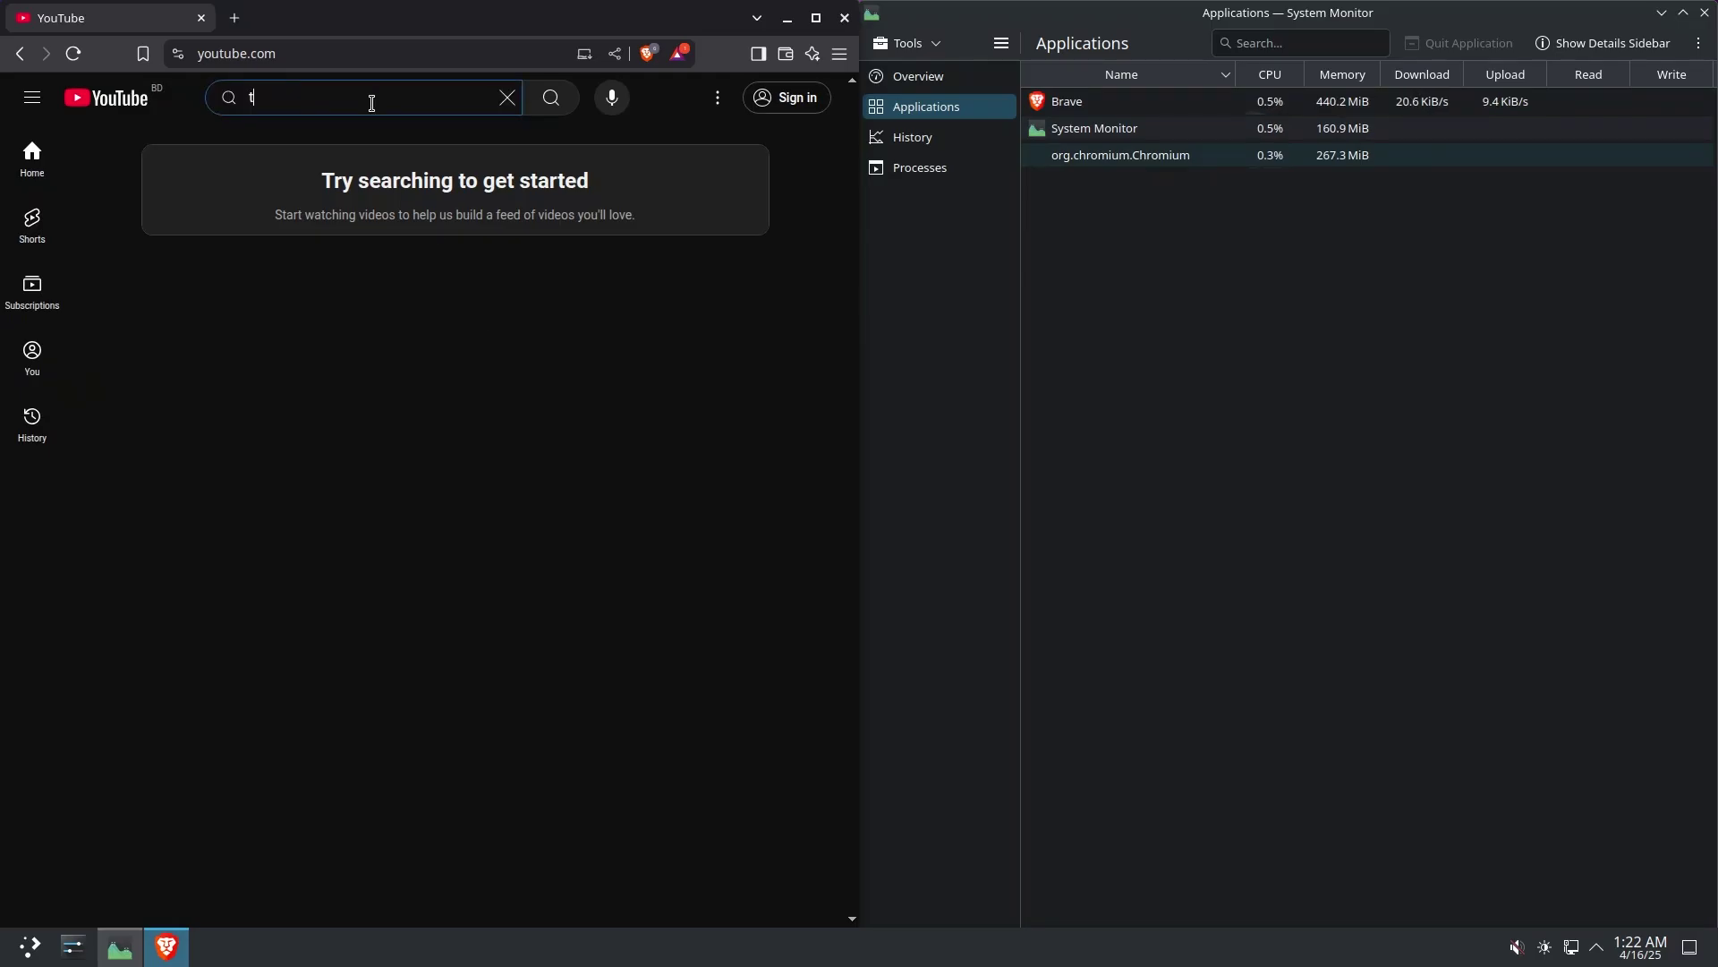
type("ech ressolve")
key("Return")
left_click(273, 583)
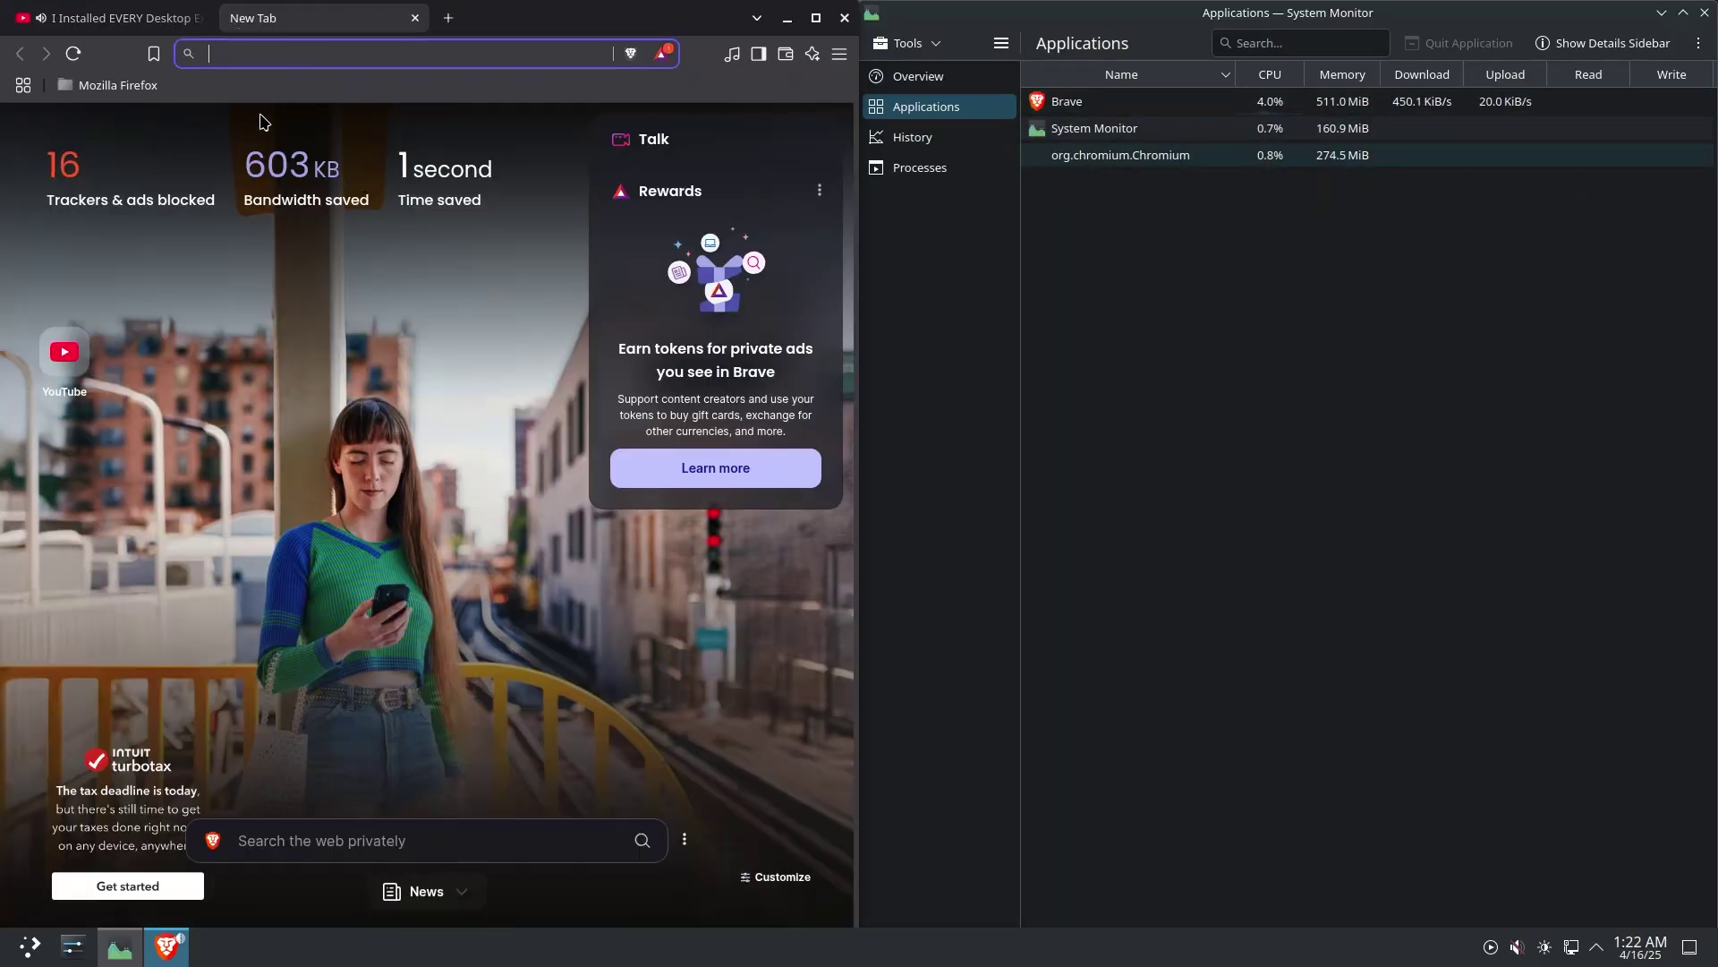
Open chatgpt.com in a new tab while the video keeps playing
left_click(288, 62)
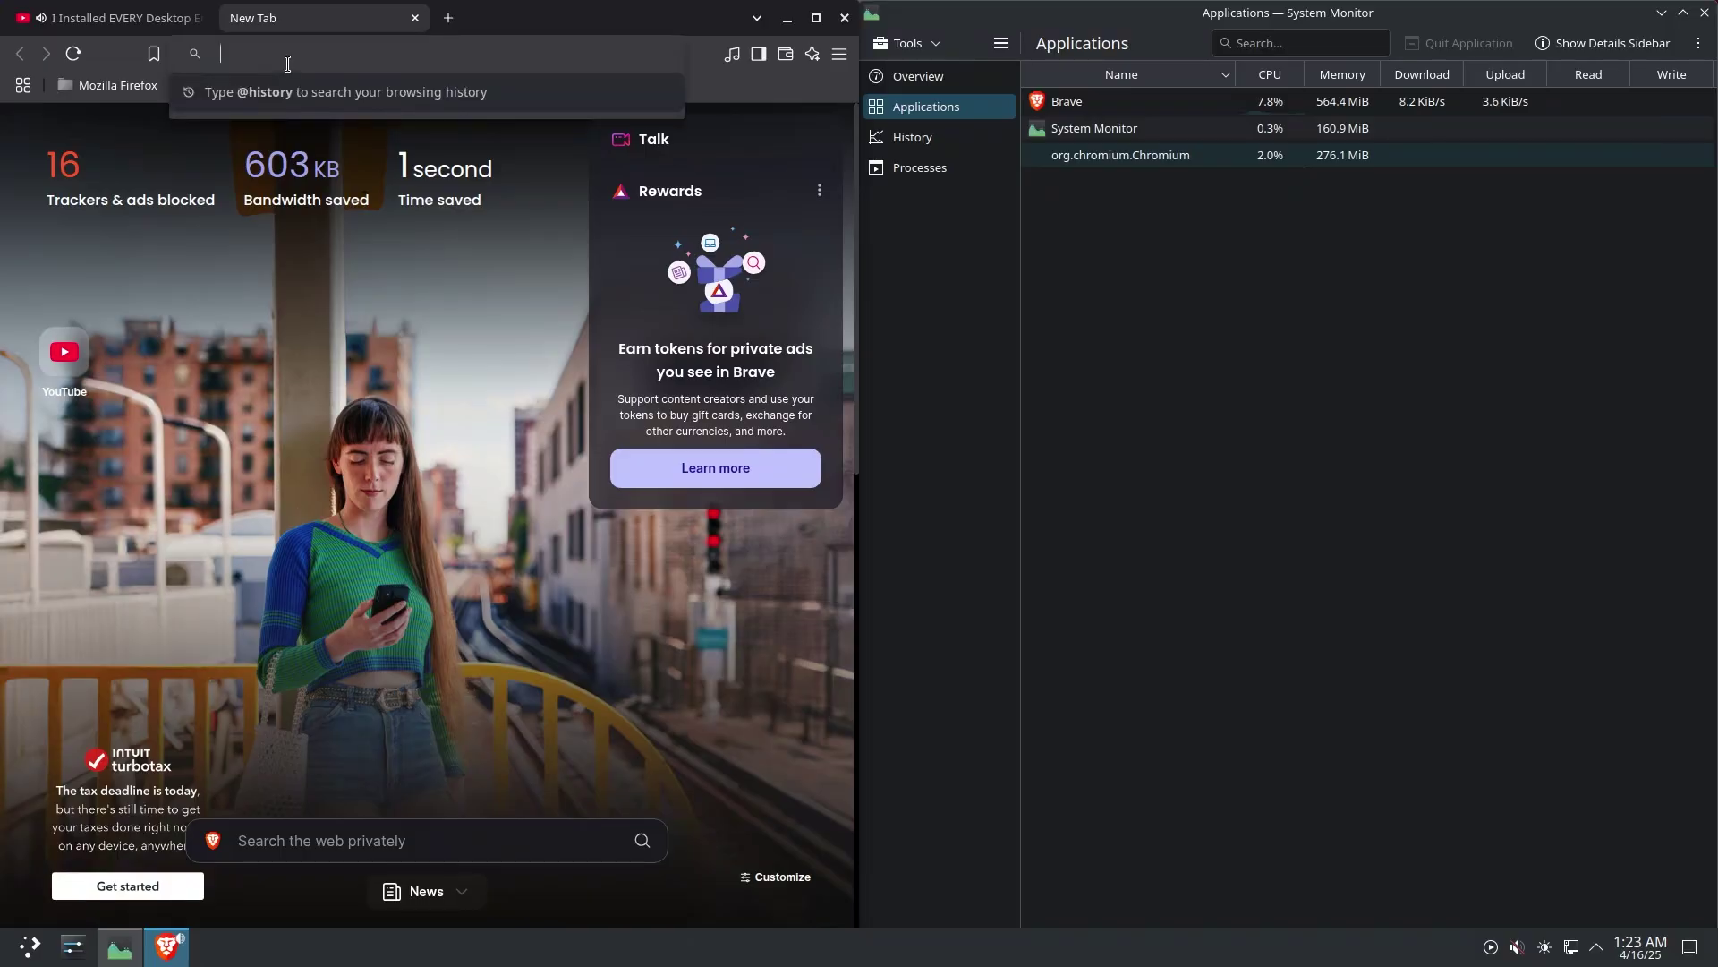
type("chatgpt.com")
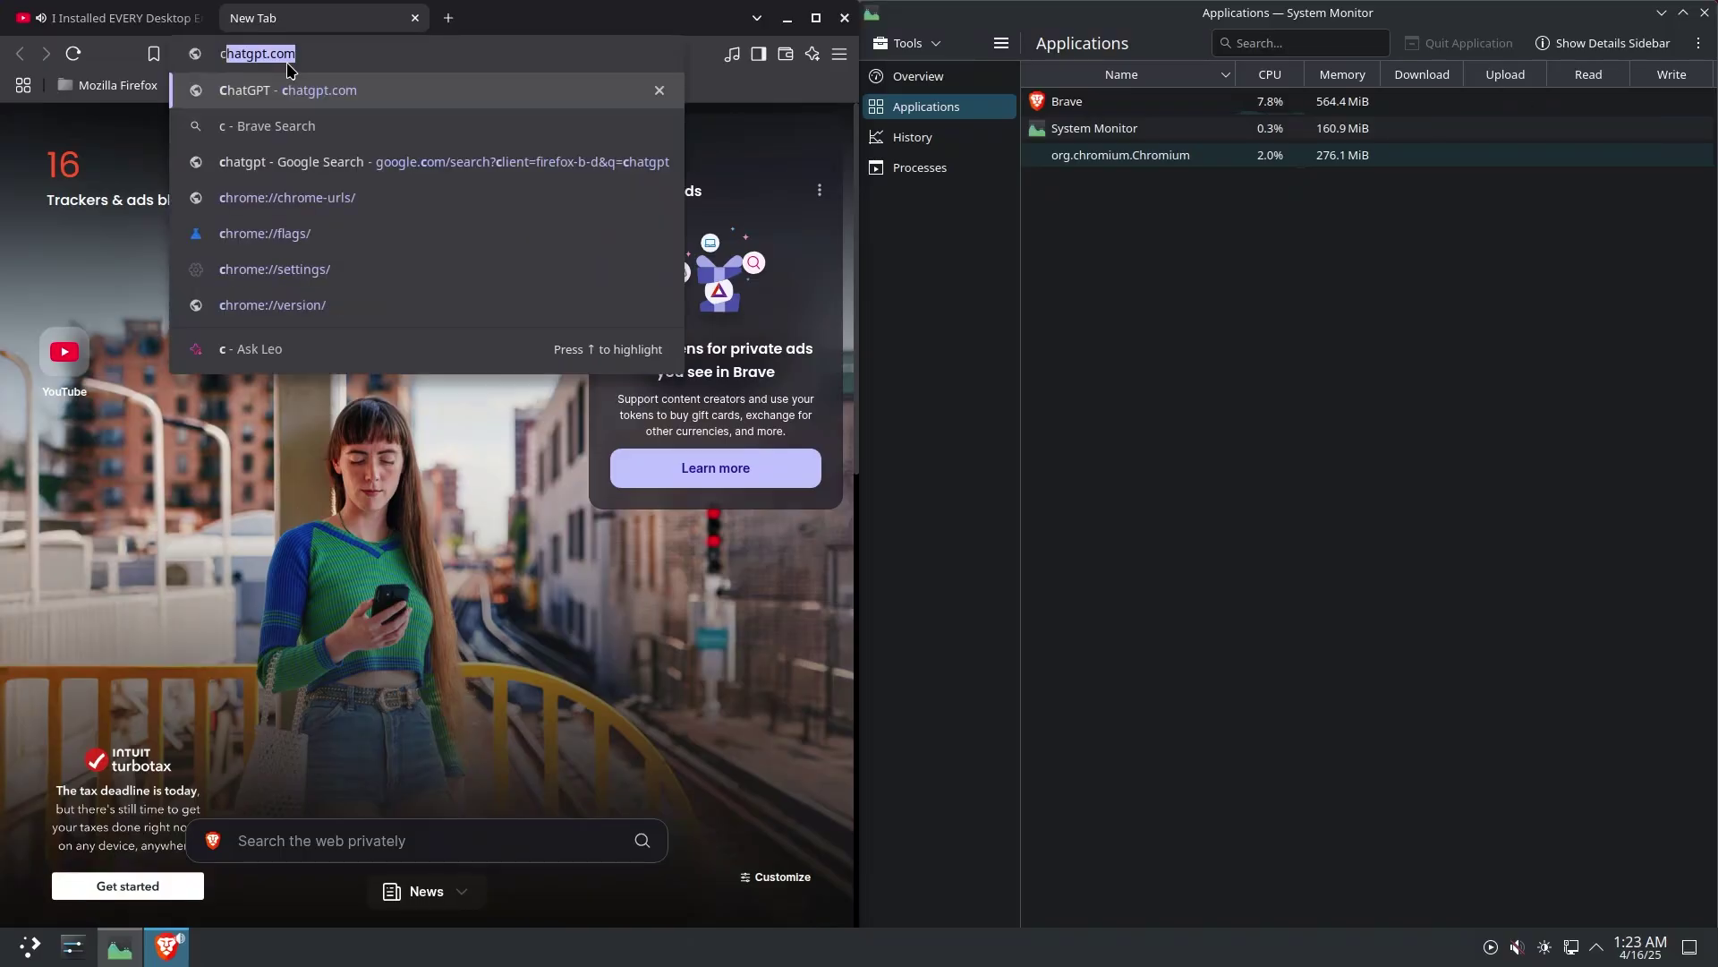
key("Return")
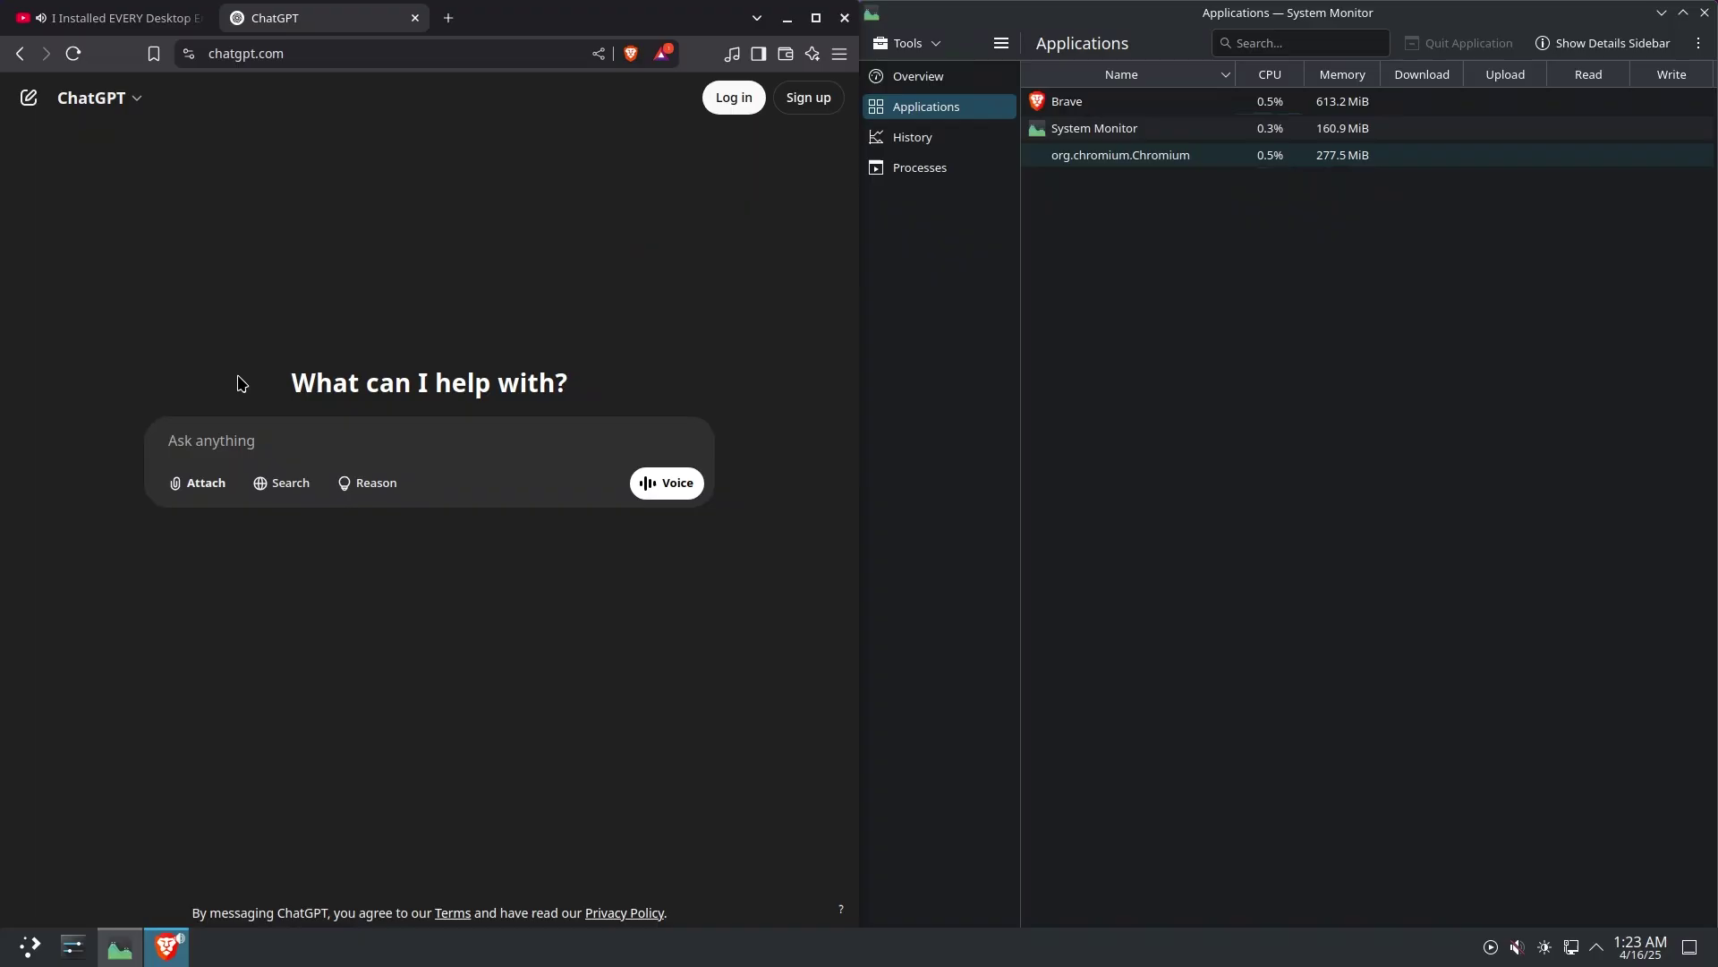
Search for "wikipedia" in a third tab and check the memory use of Brave and org.chromium.Chromium in System Monitor
left_click(449, 18)
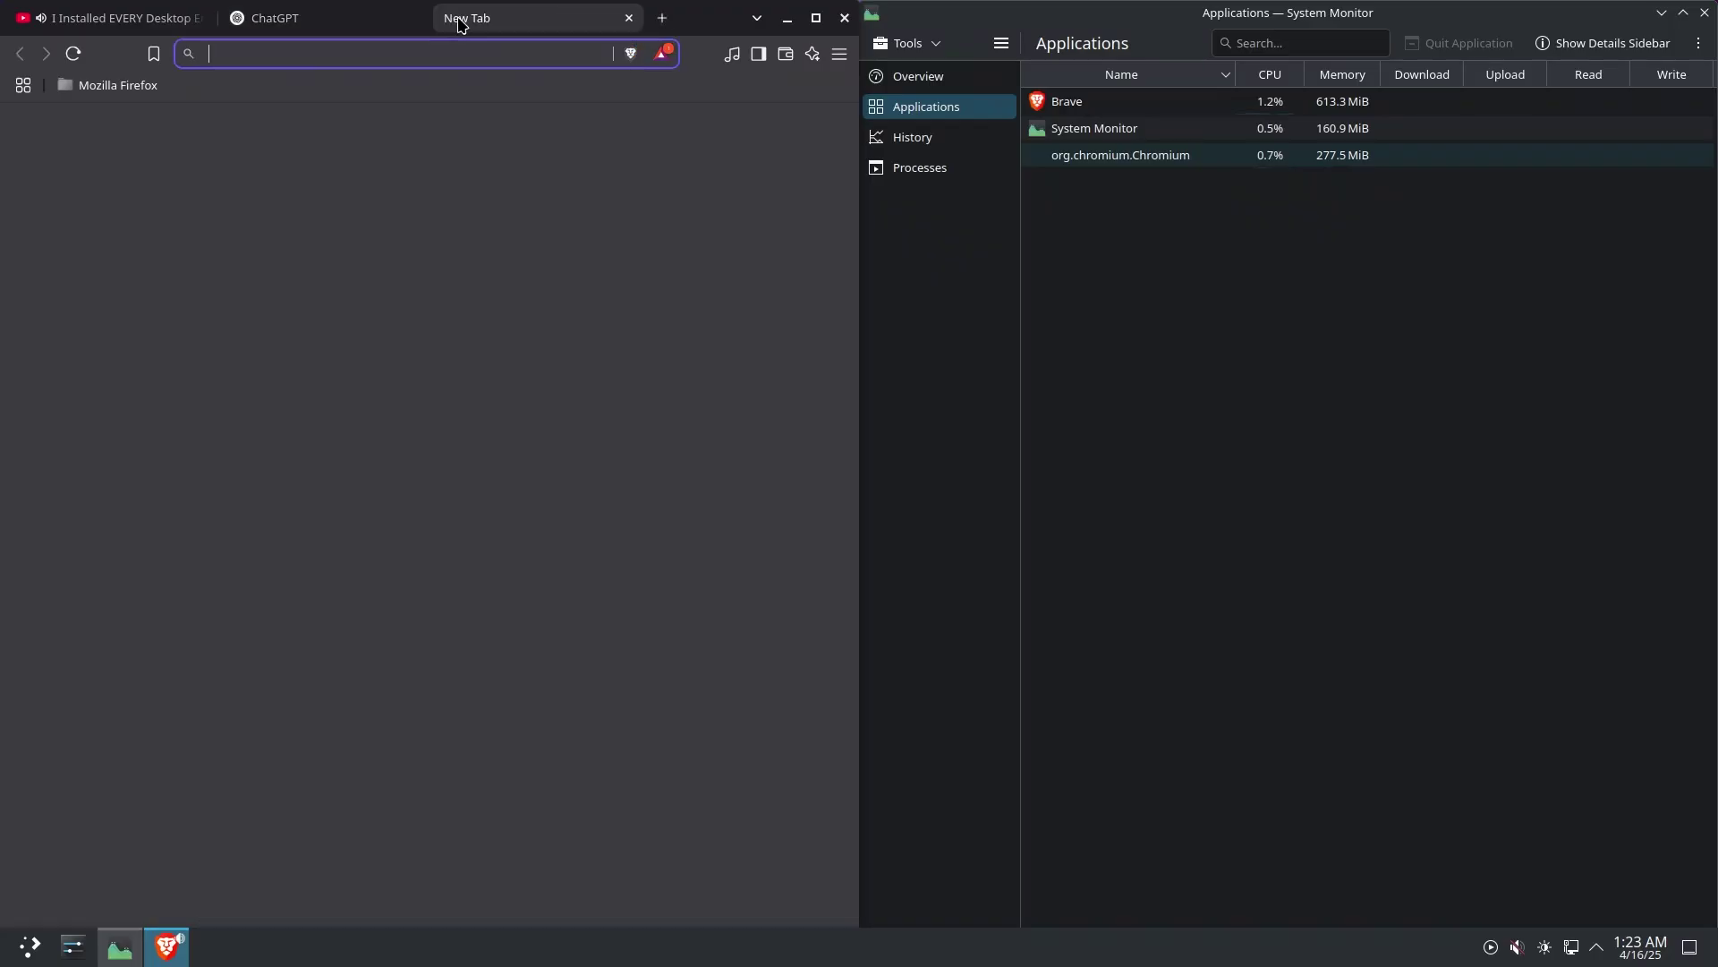
left_click(350, 54)
type("wik")
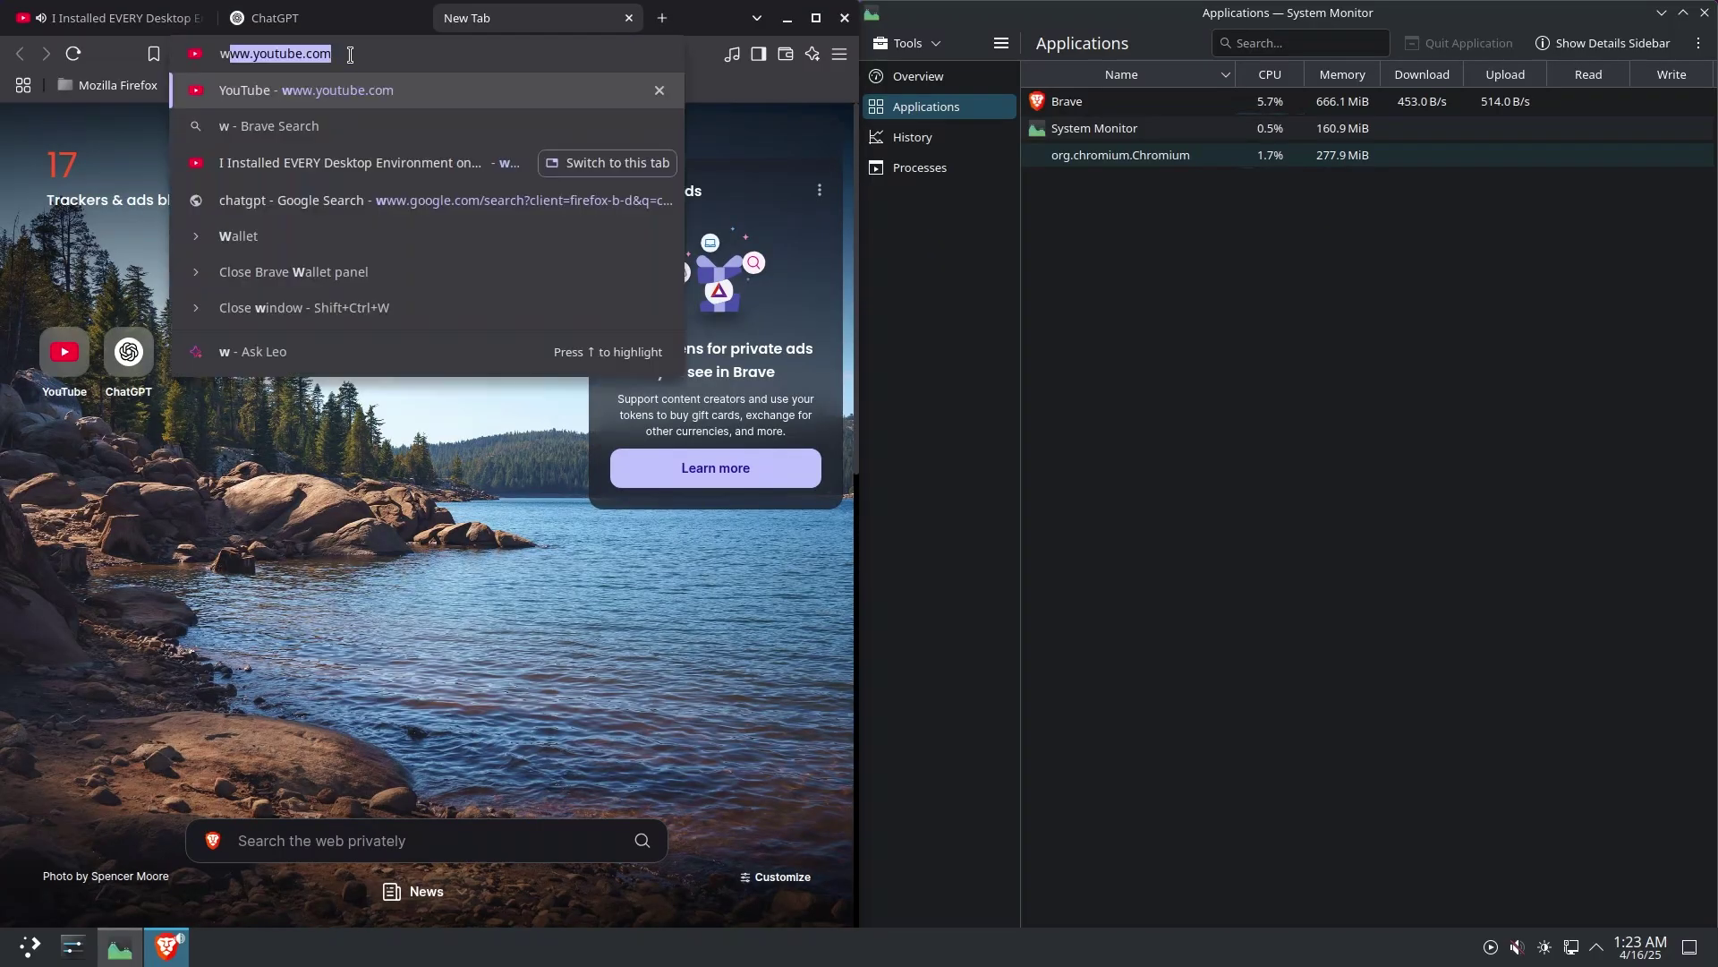
type("ipedia")
key("Return")
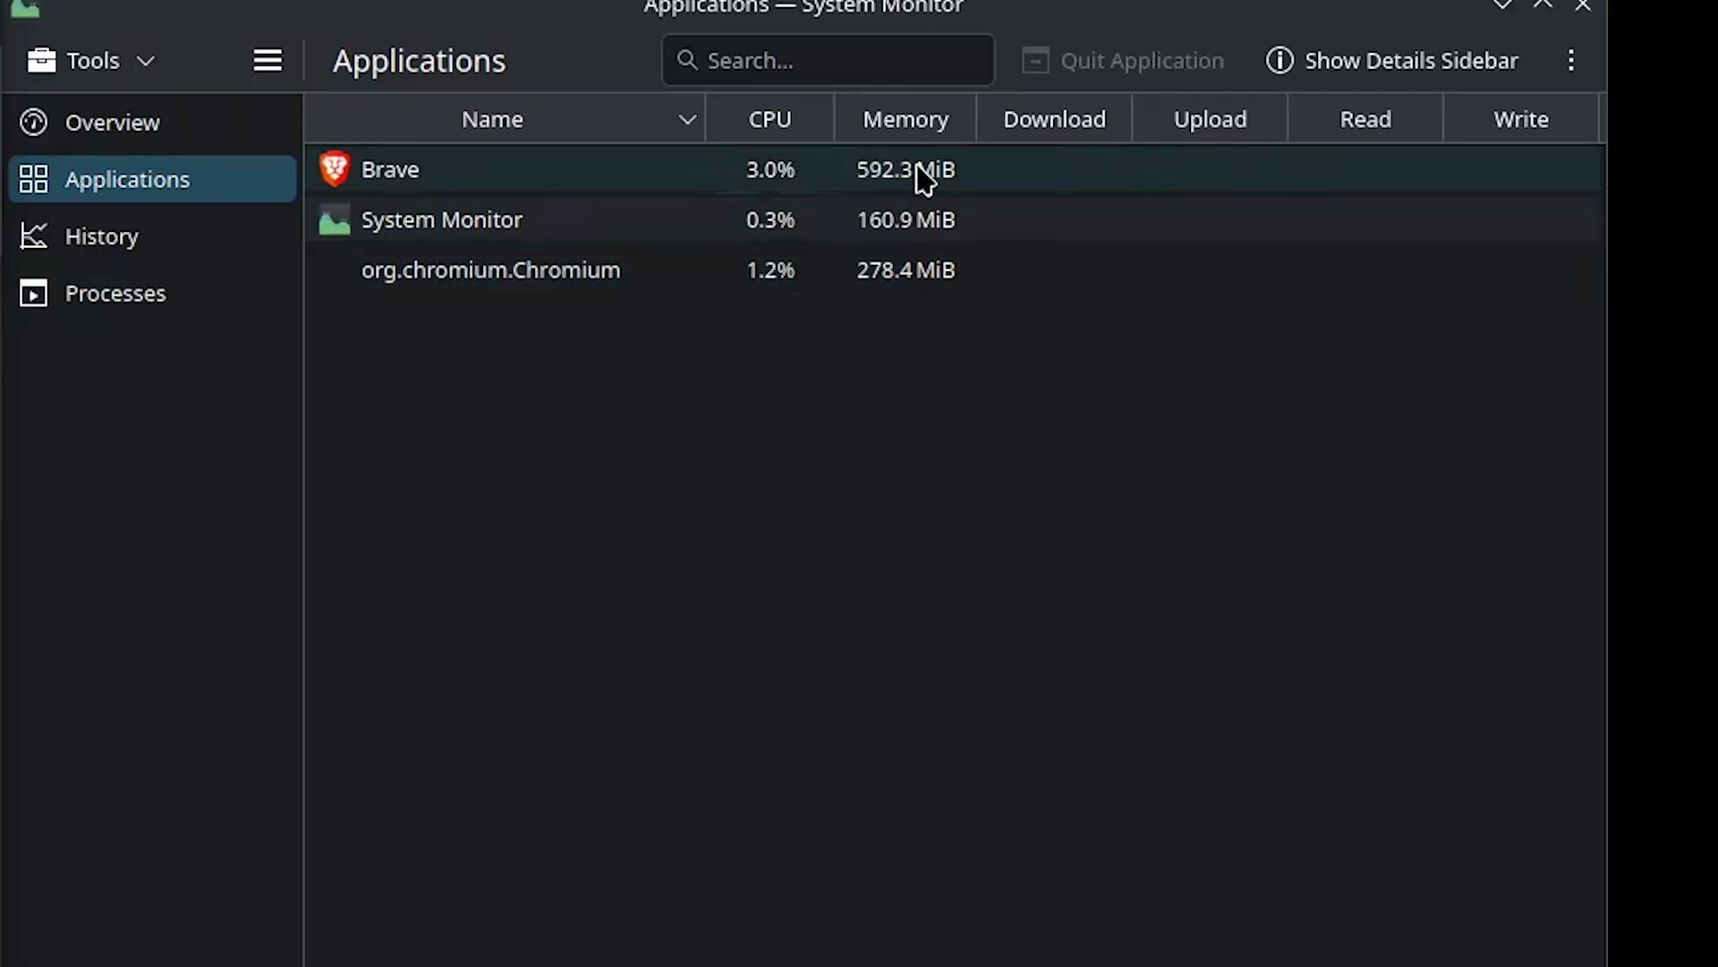
left_click(921, 178)
left_click(874, 273)
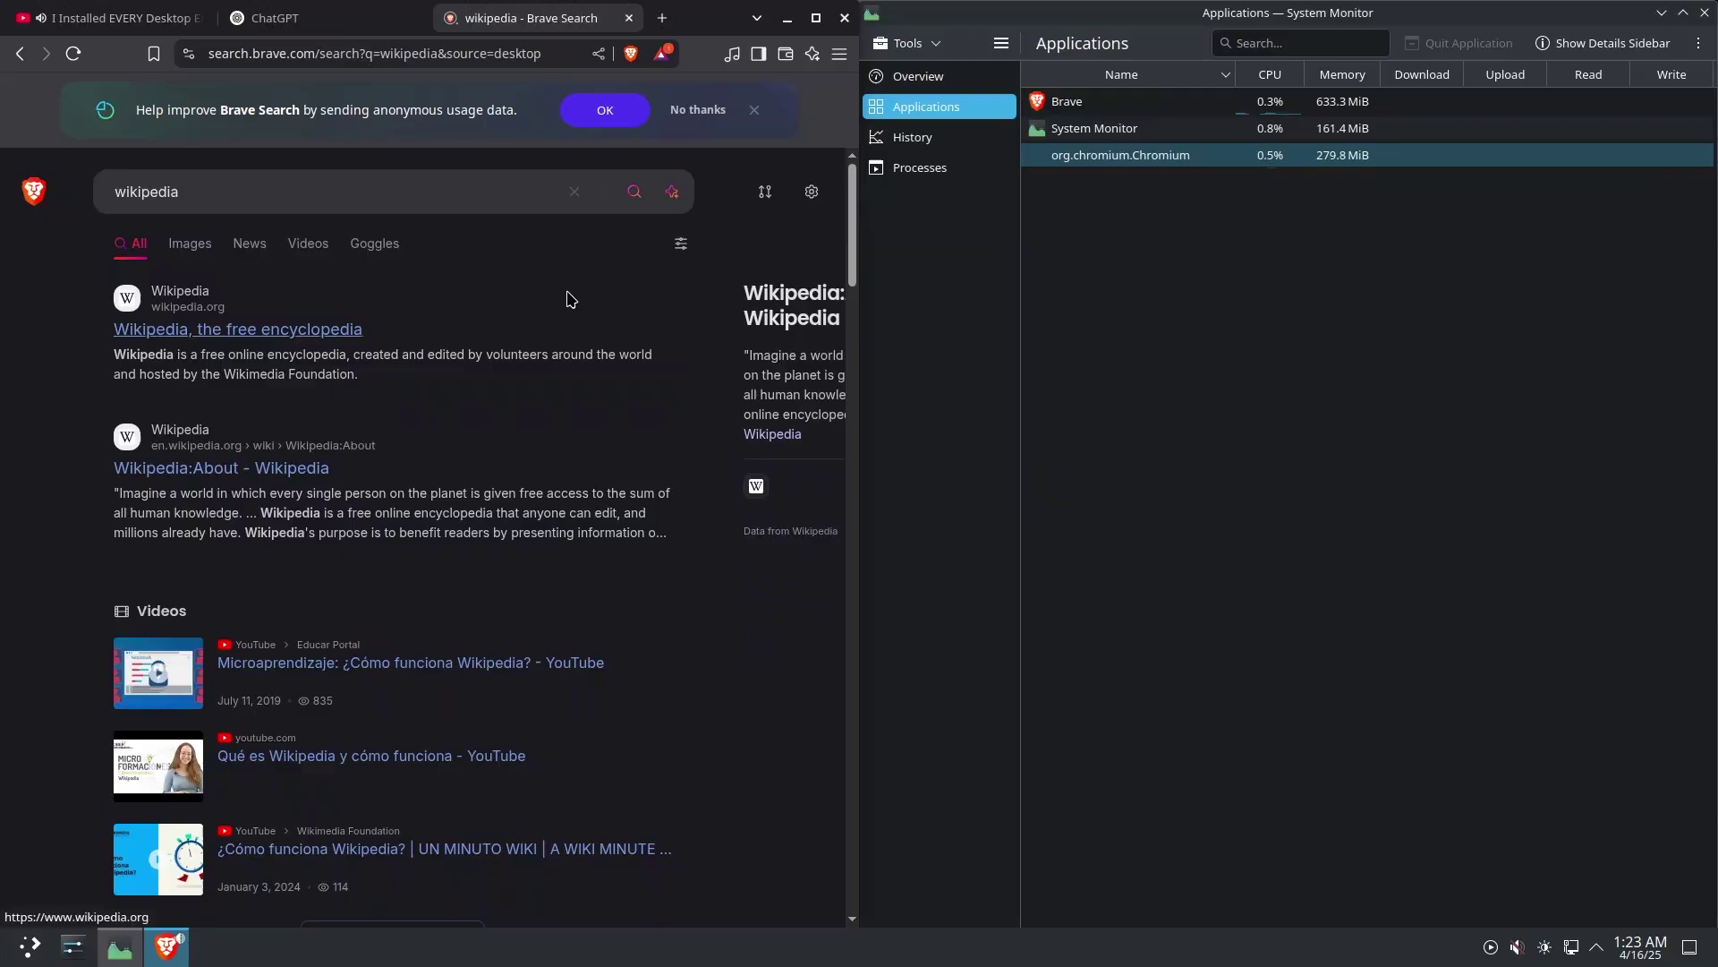
Check Brave's and org.chromium.Chromium's memory use with only the YouTube video tab playing, and close Brave
left_click(567, 296)
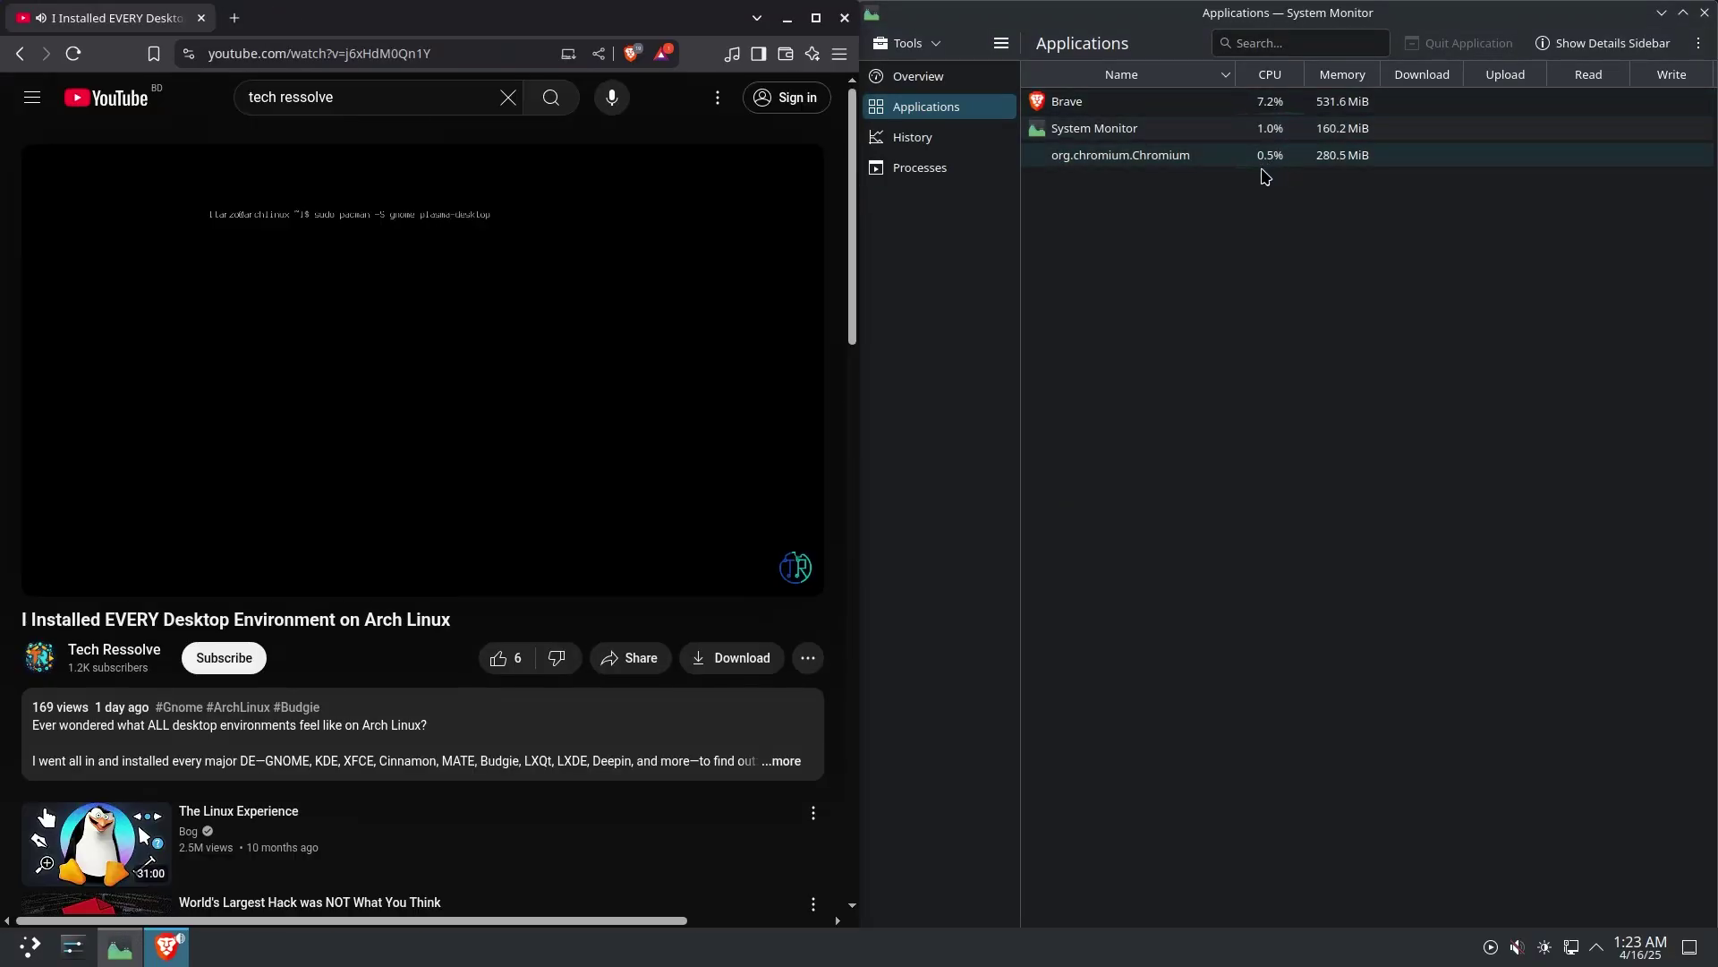
left_click(1250, 220)
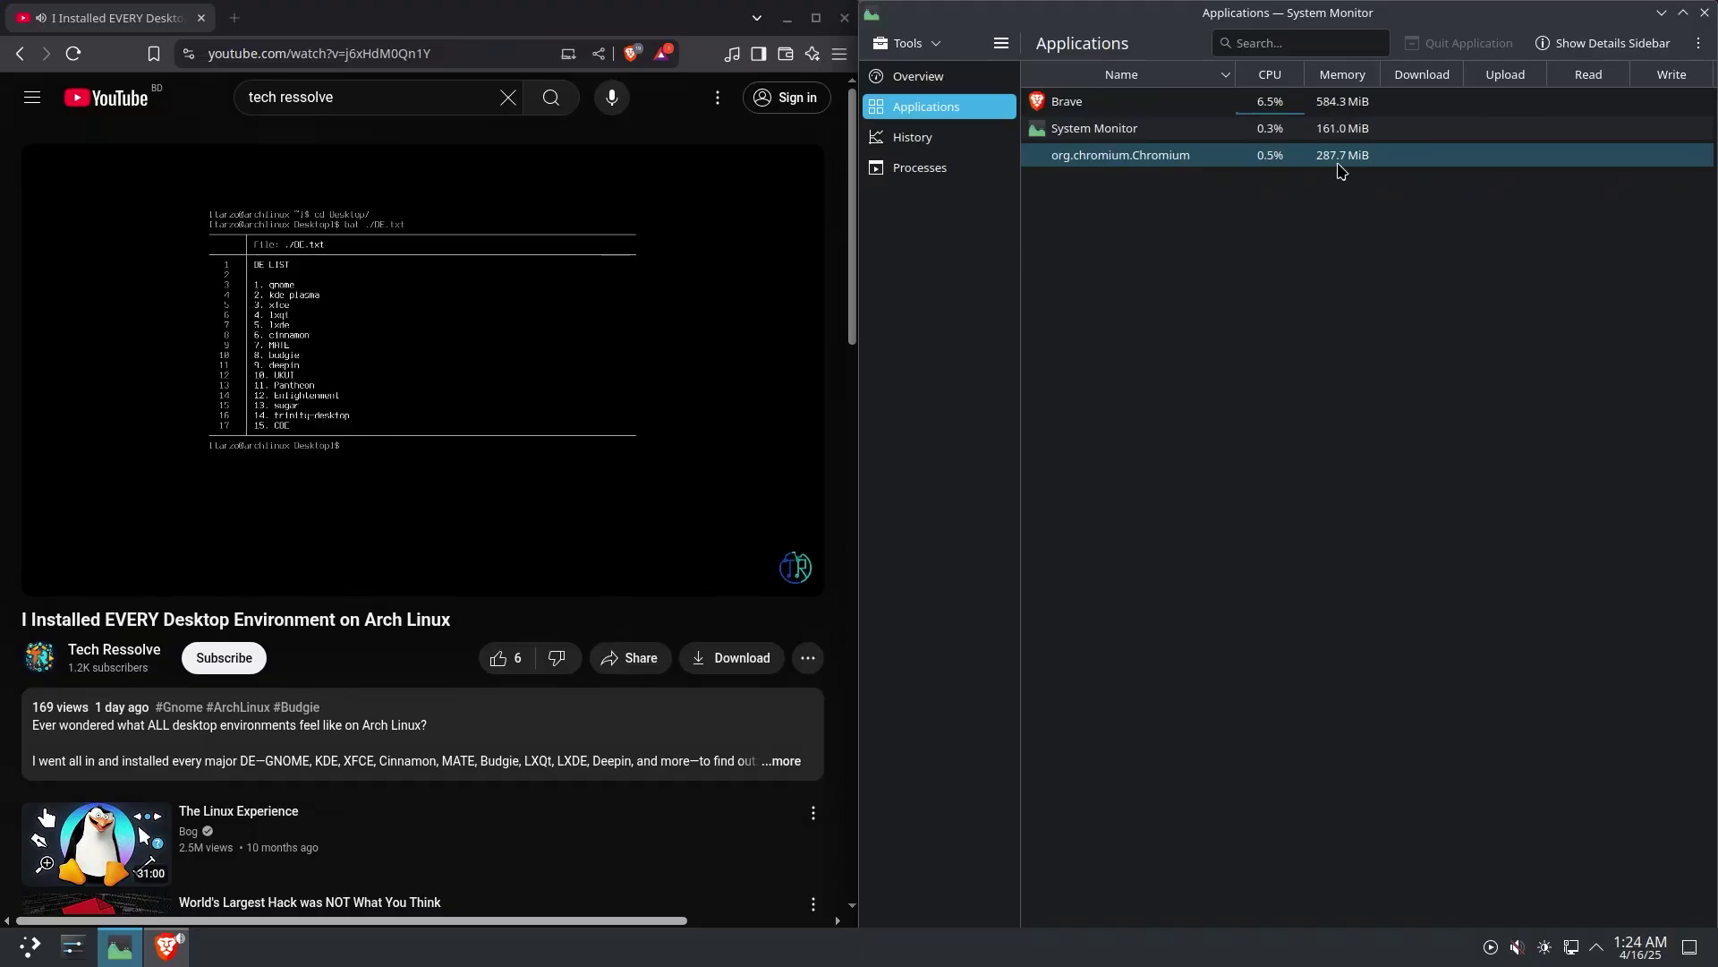
left_click(844, 18)
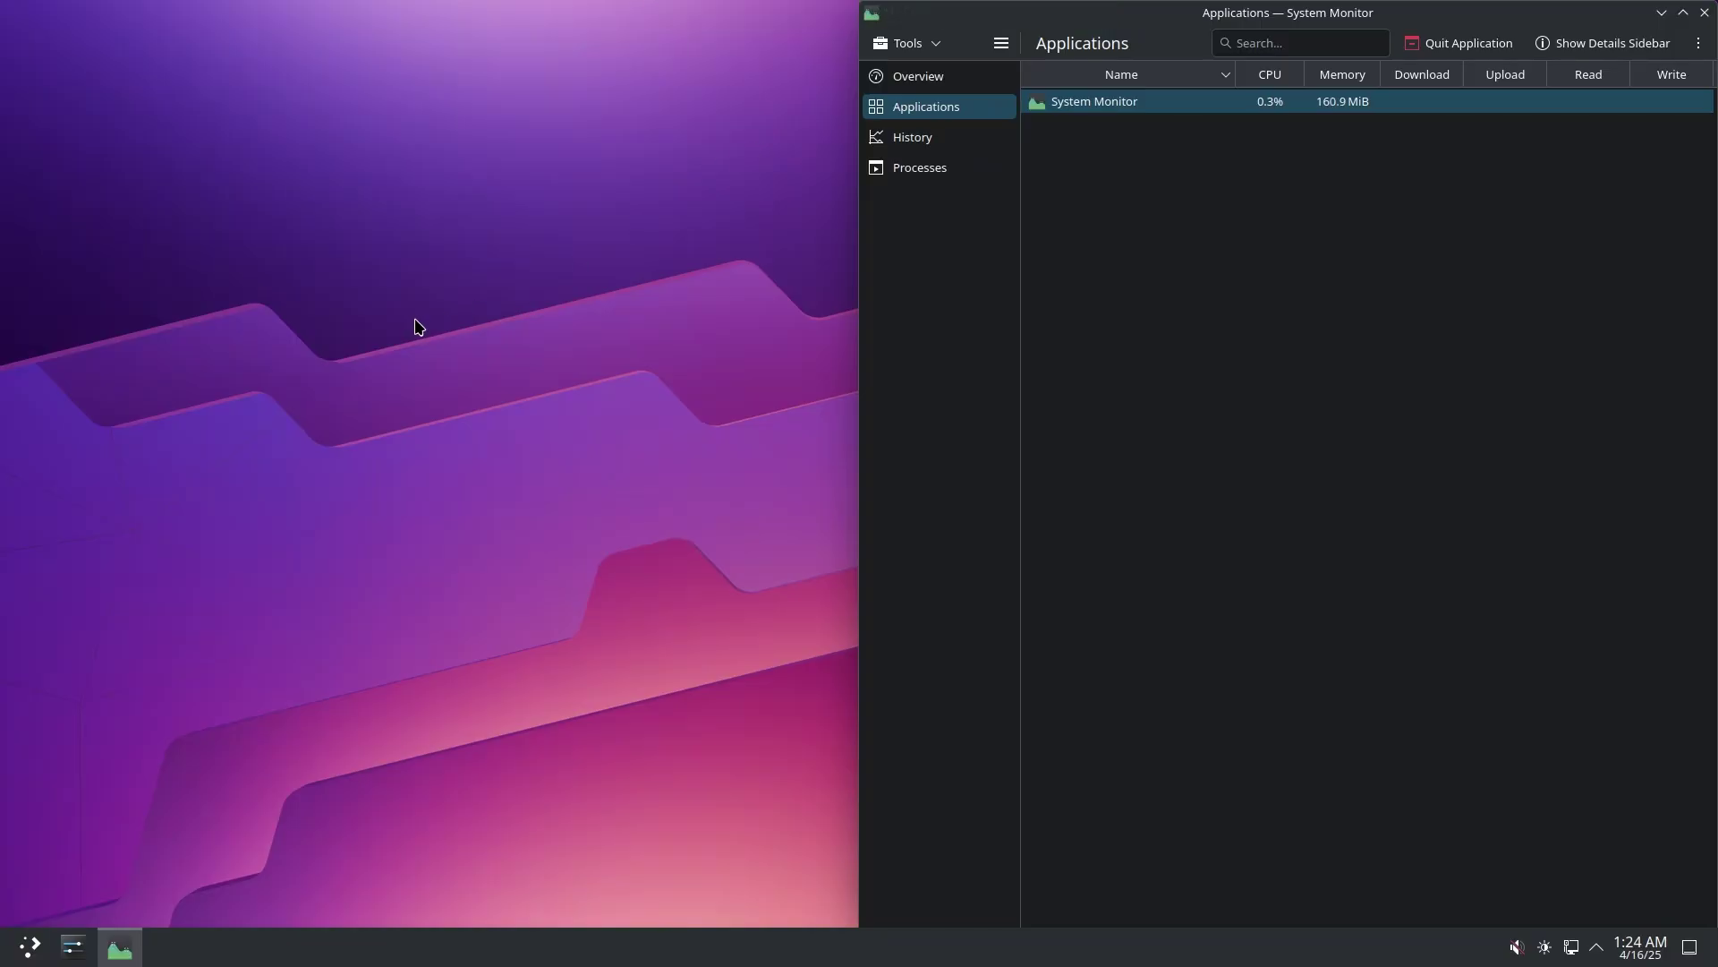
Relaunch Brave, replace the restored video tab with an empty one, and search for "vivaldi browser"
key("super")
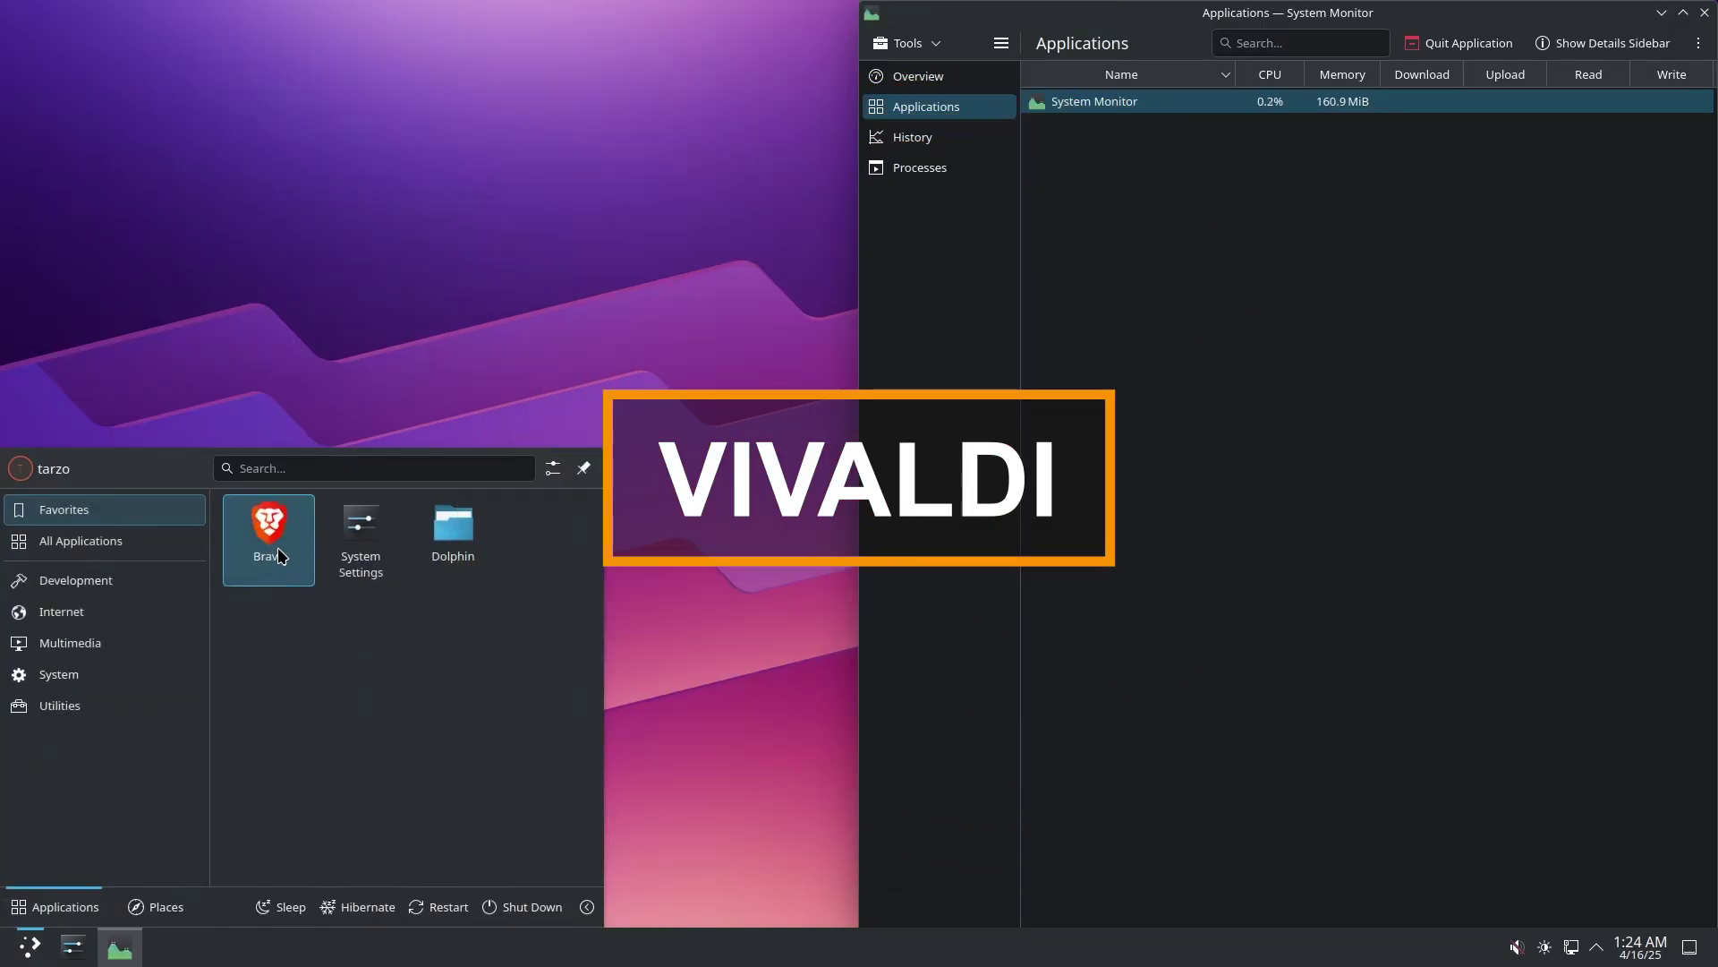
left_click(278, 543)
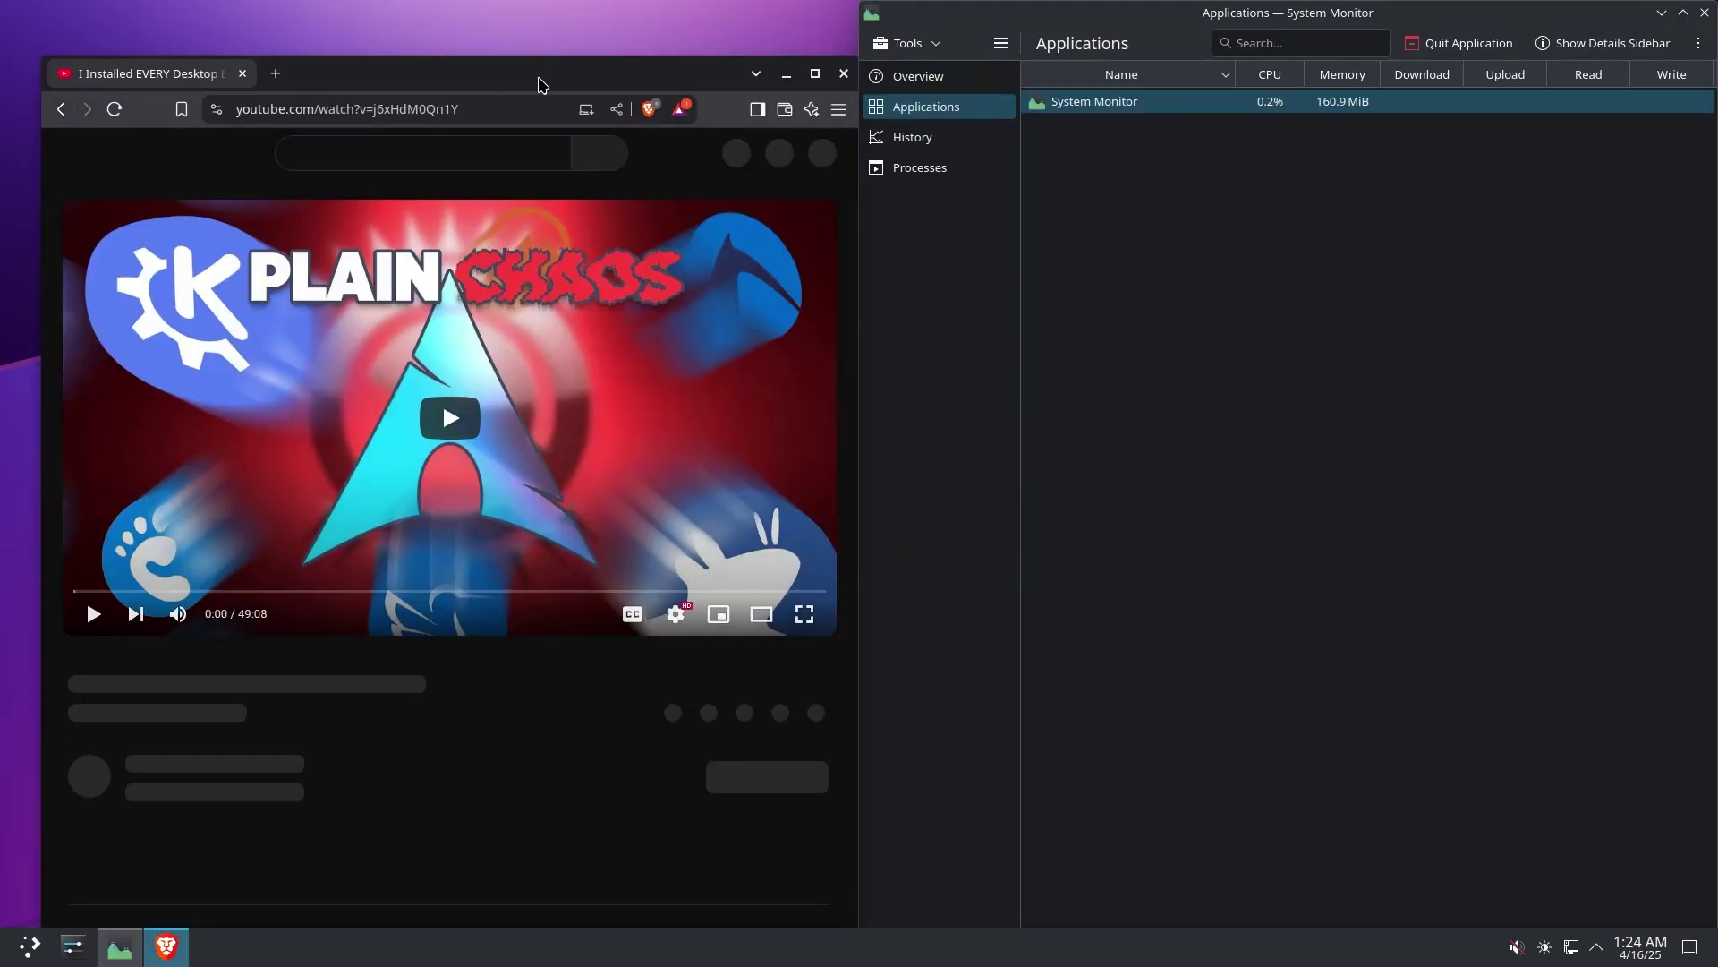
left_click(275, 73)
left_click(241, 73)
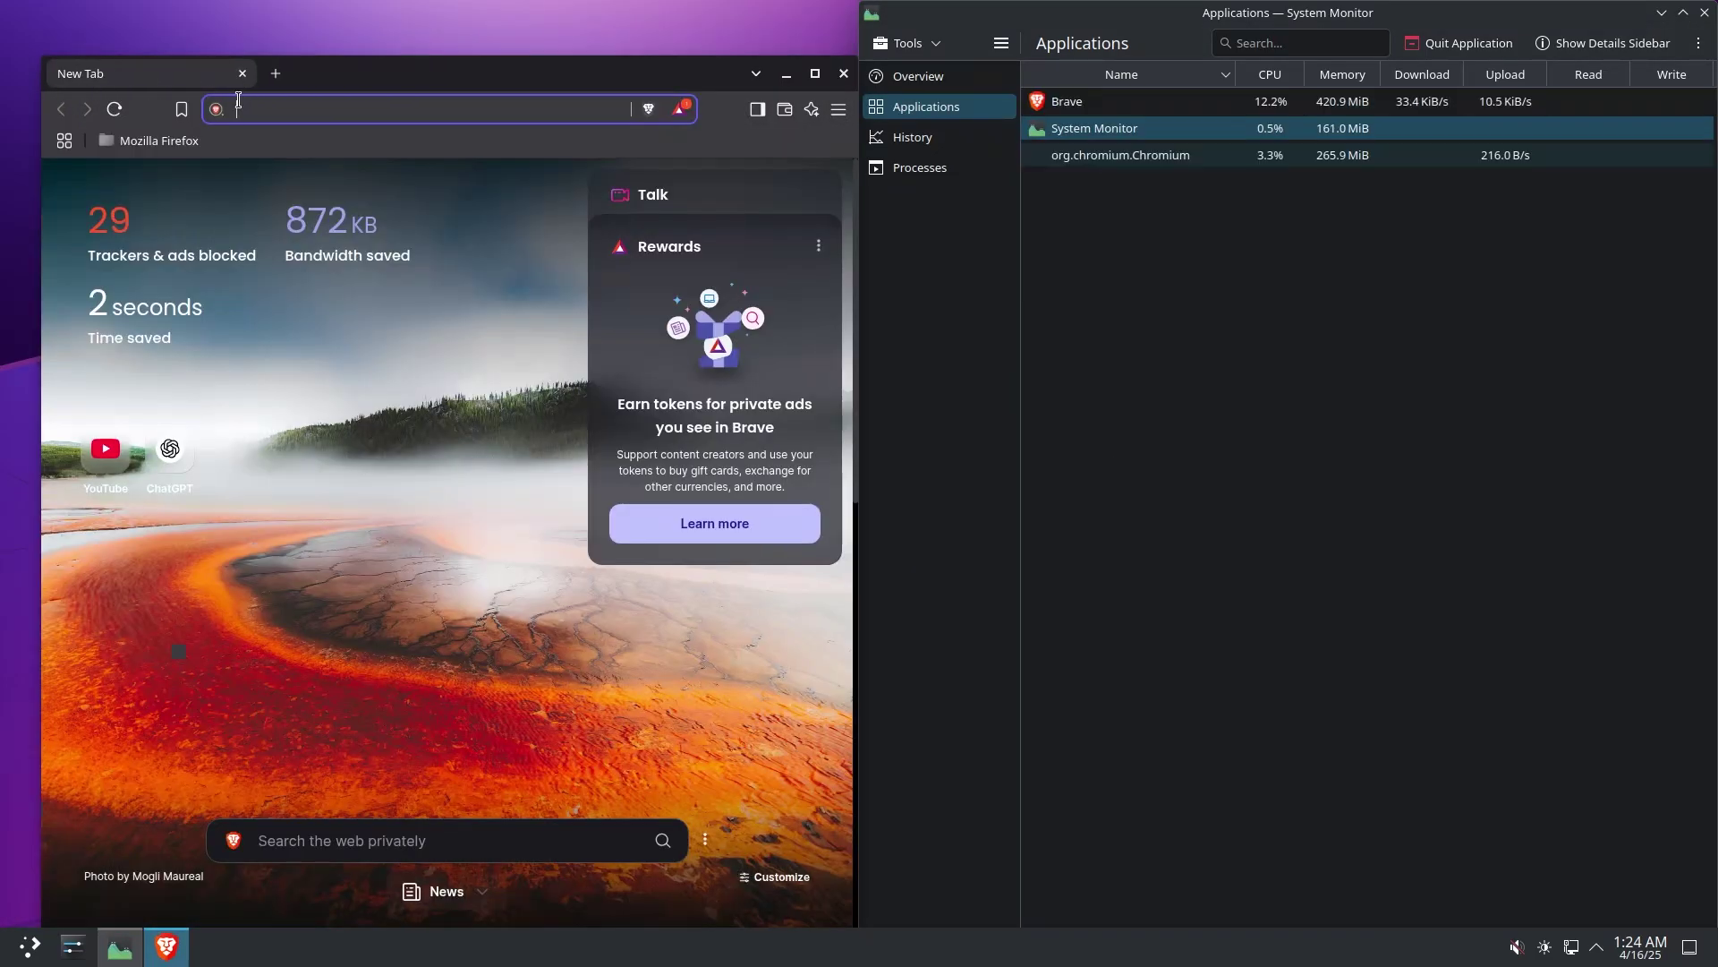
type("vival")
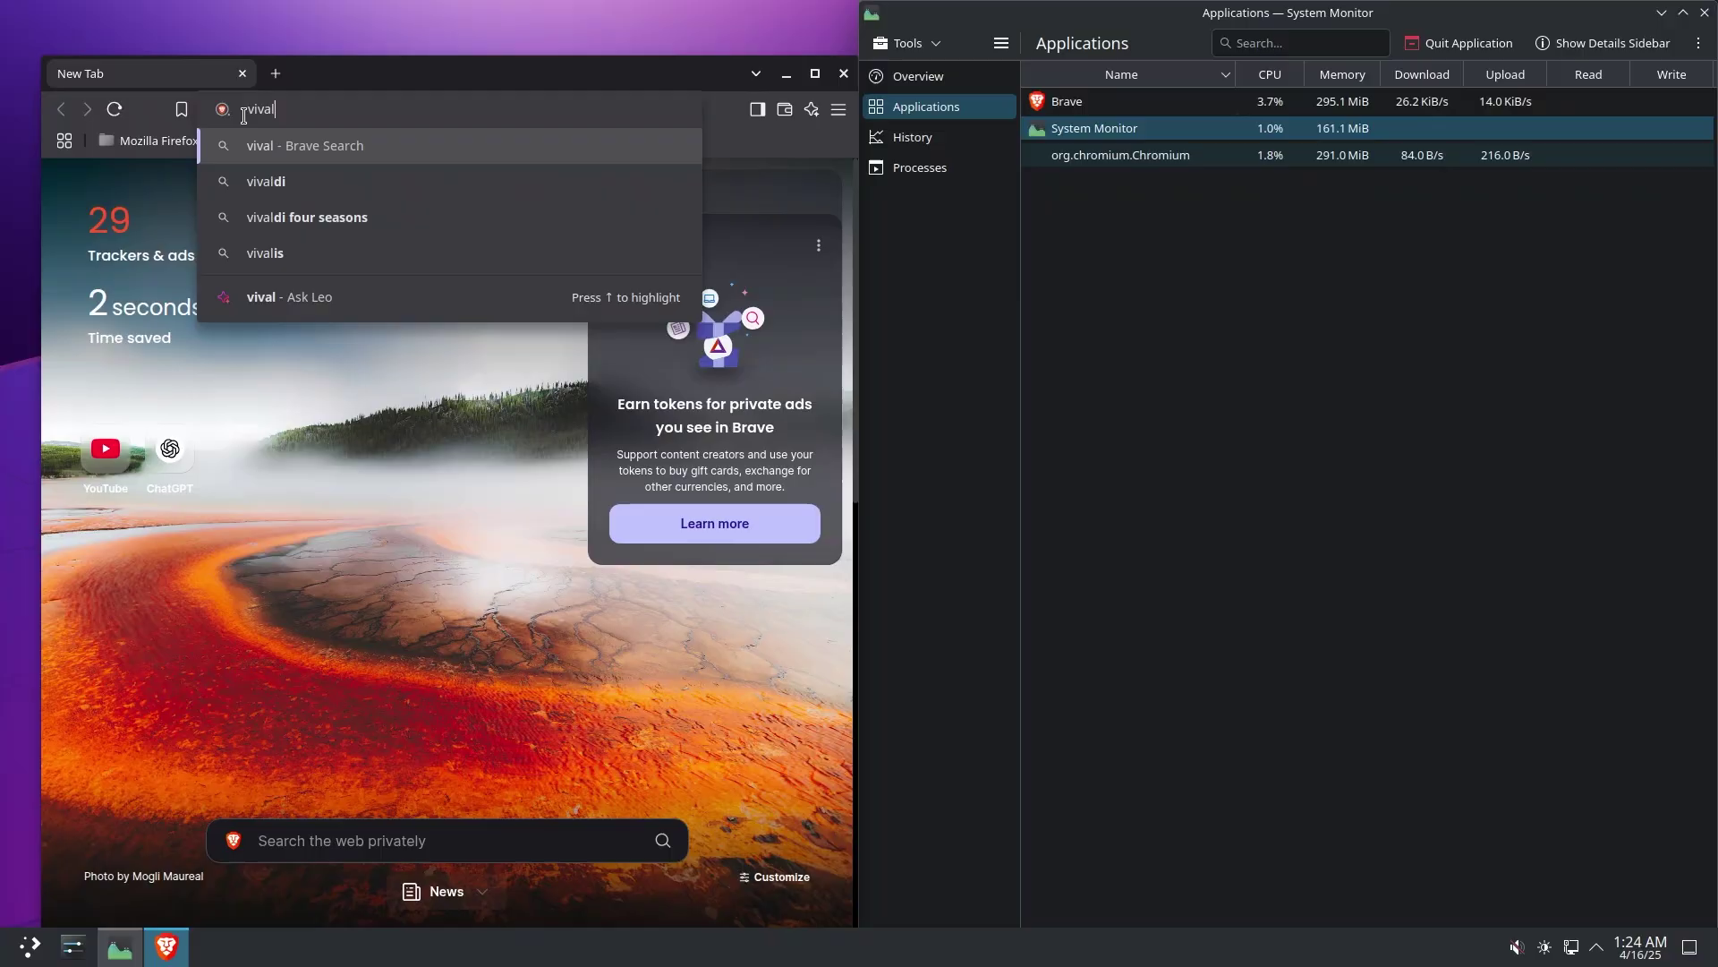
type("di browser")
key("Return")
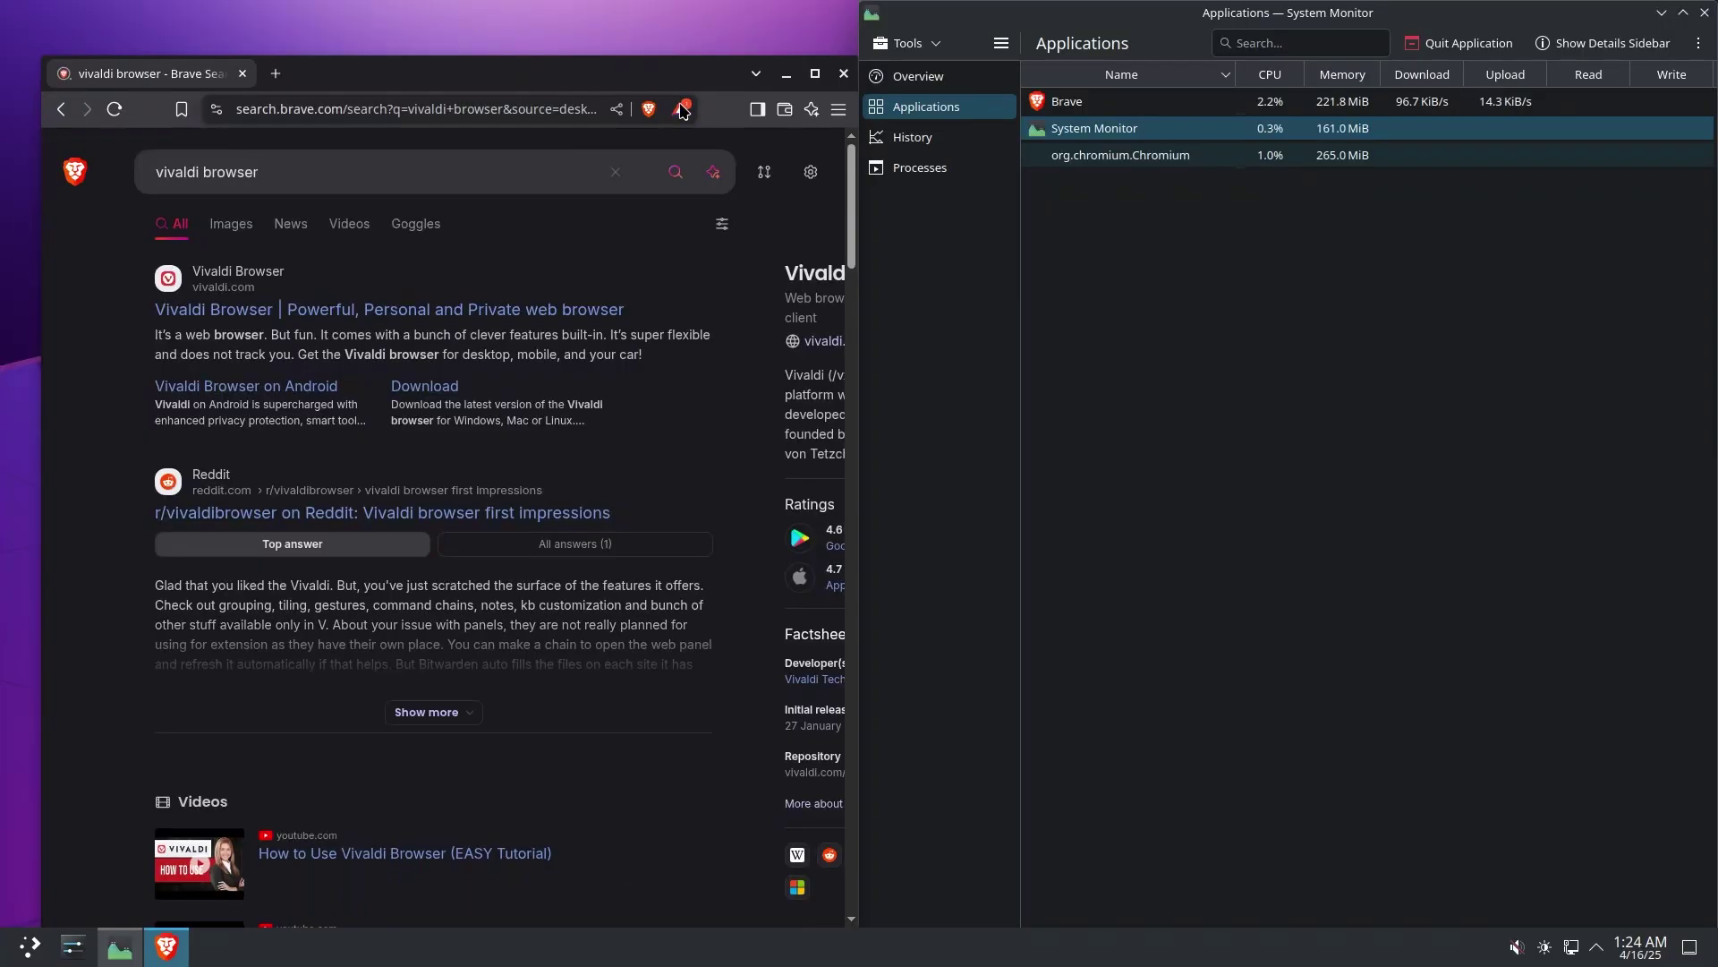
Open the official Vivaldi website in a maximized Brave window, look through its home page, and close Brave
left_click(815, 74)
left_click(473, 258)
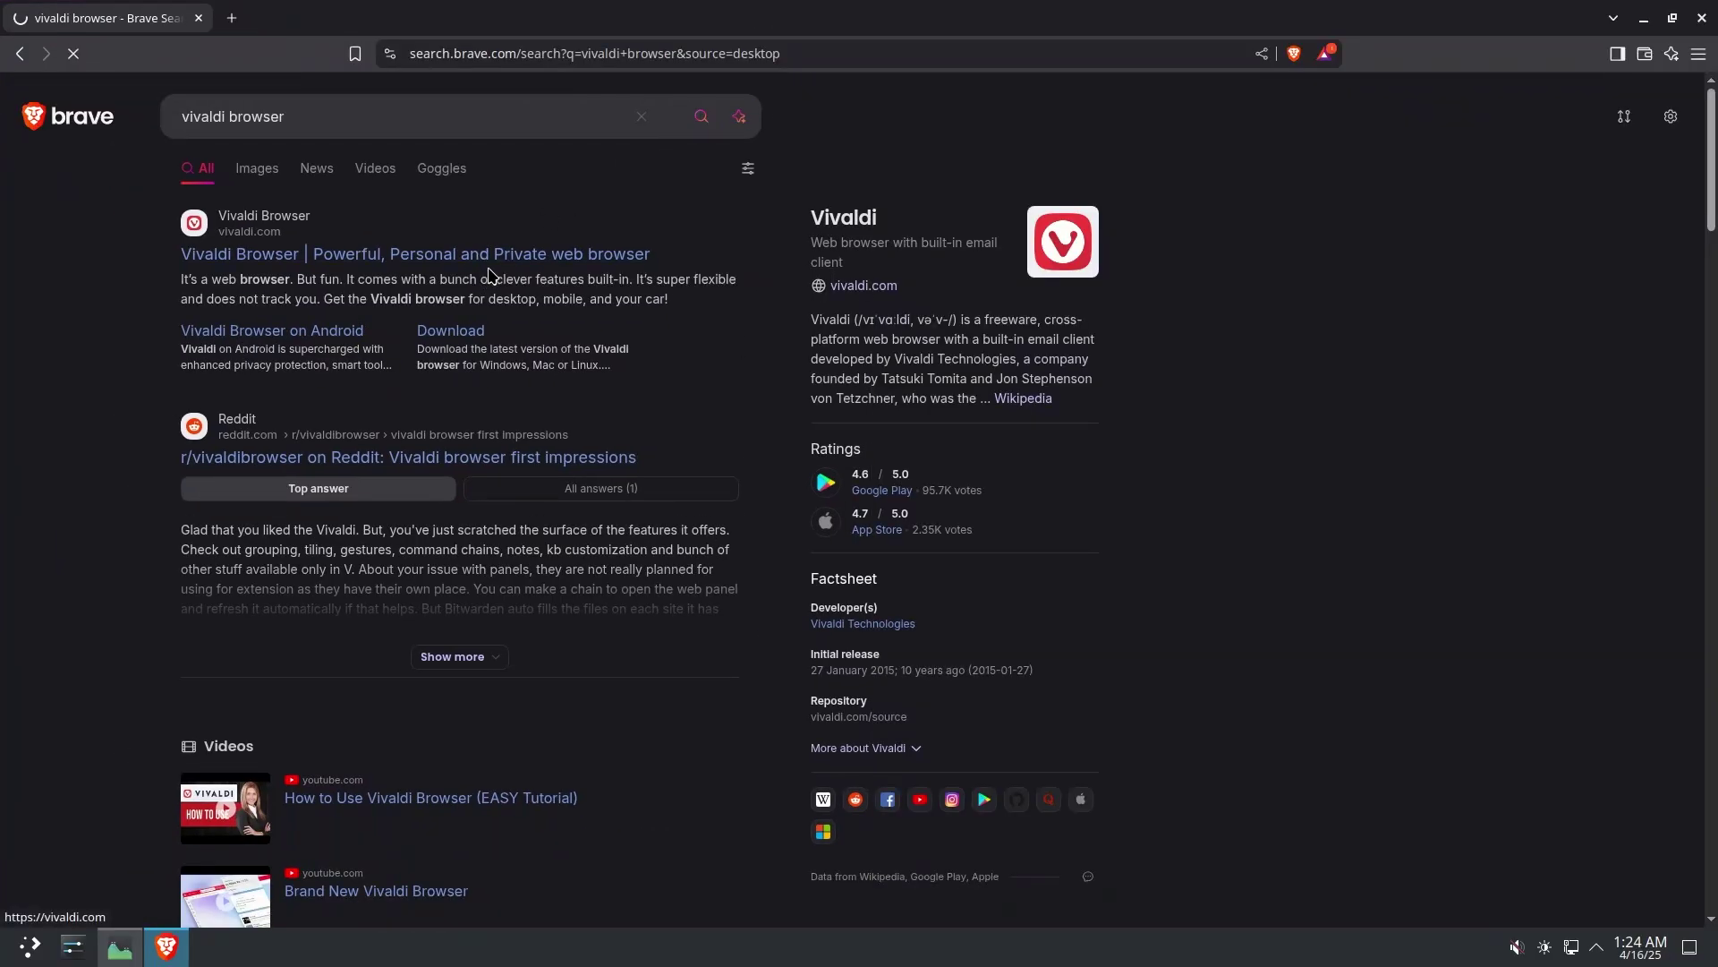
scroll(777, 261, "up", 2)
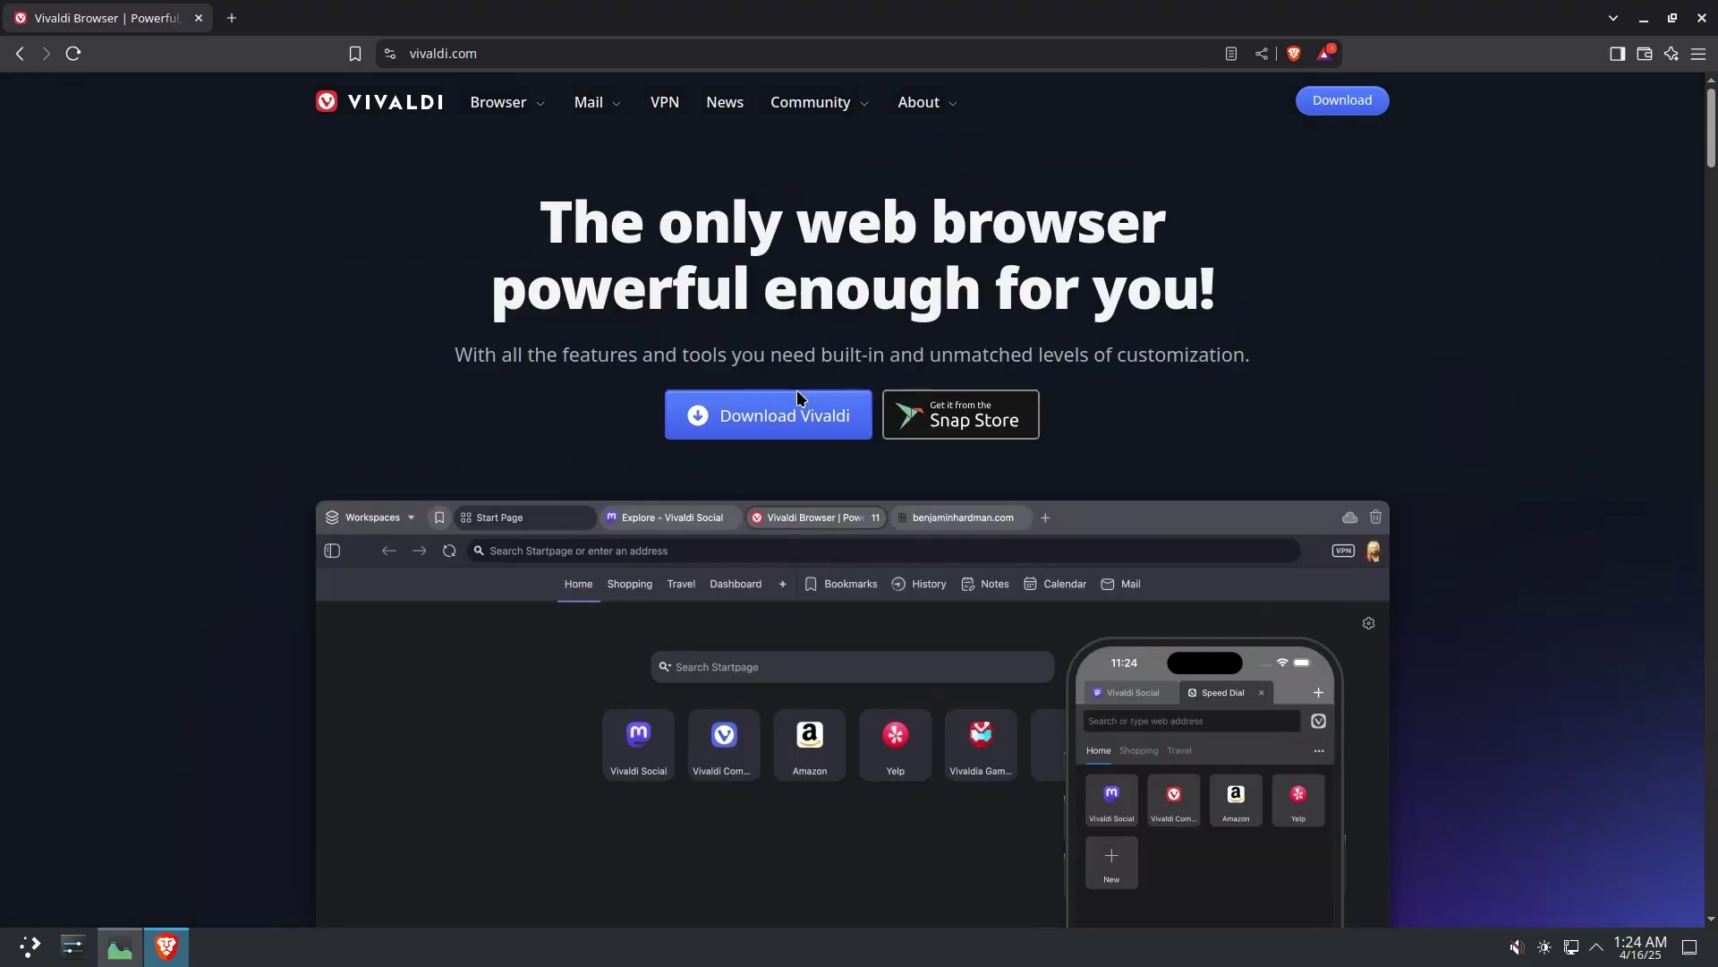
scroll(816, 380, "down", 9)
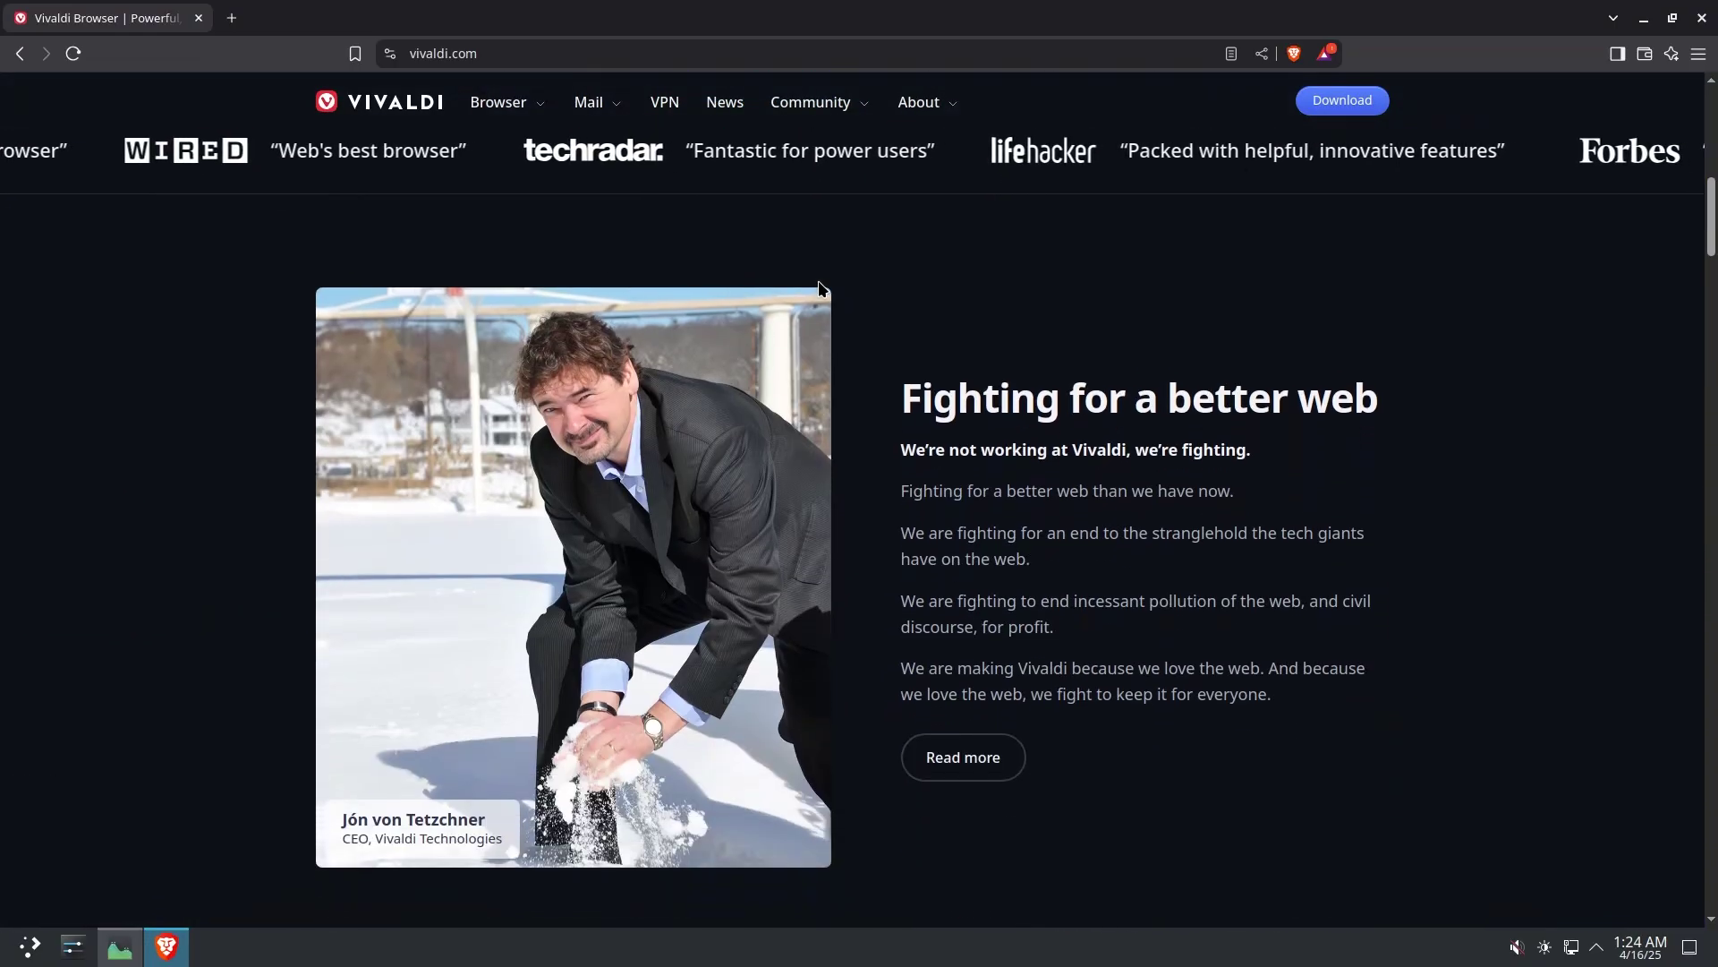
scroll(818, 281, "up", 8)
scroll(814, 284, "up", 2)
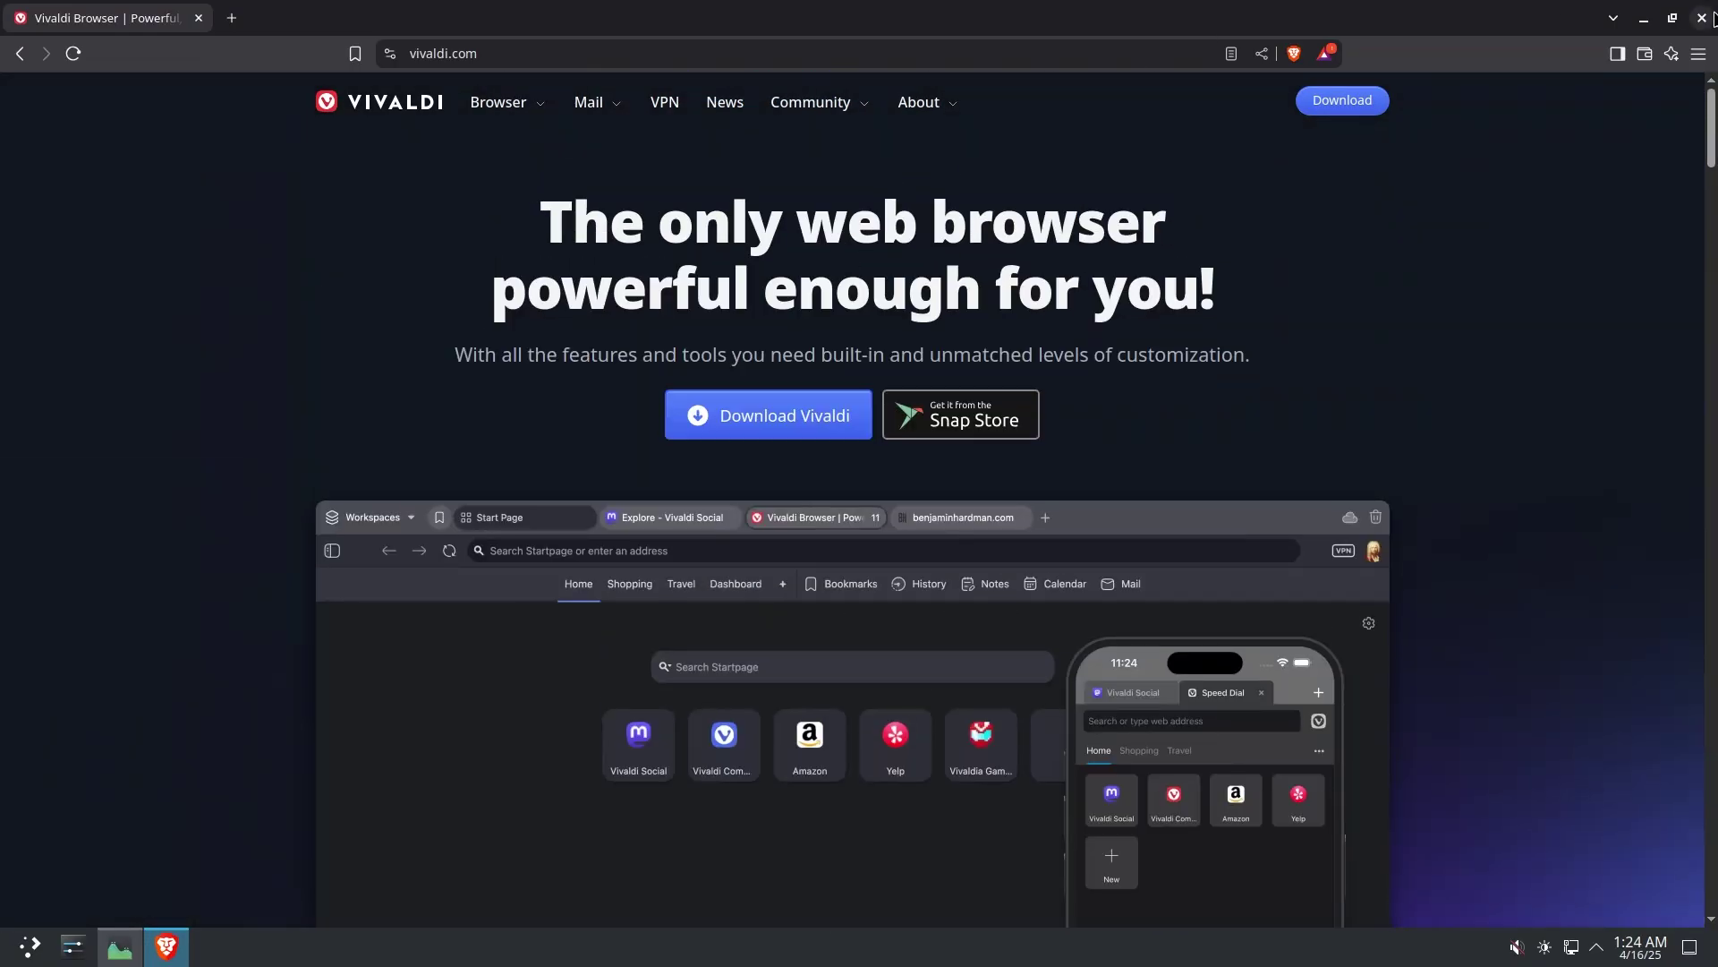
left_click(1713, 18)
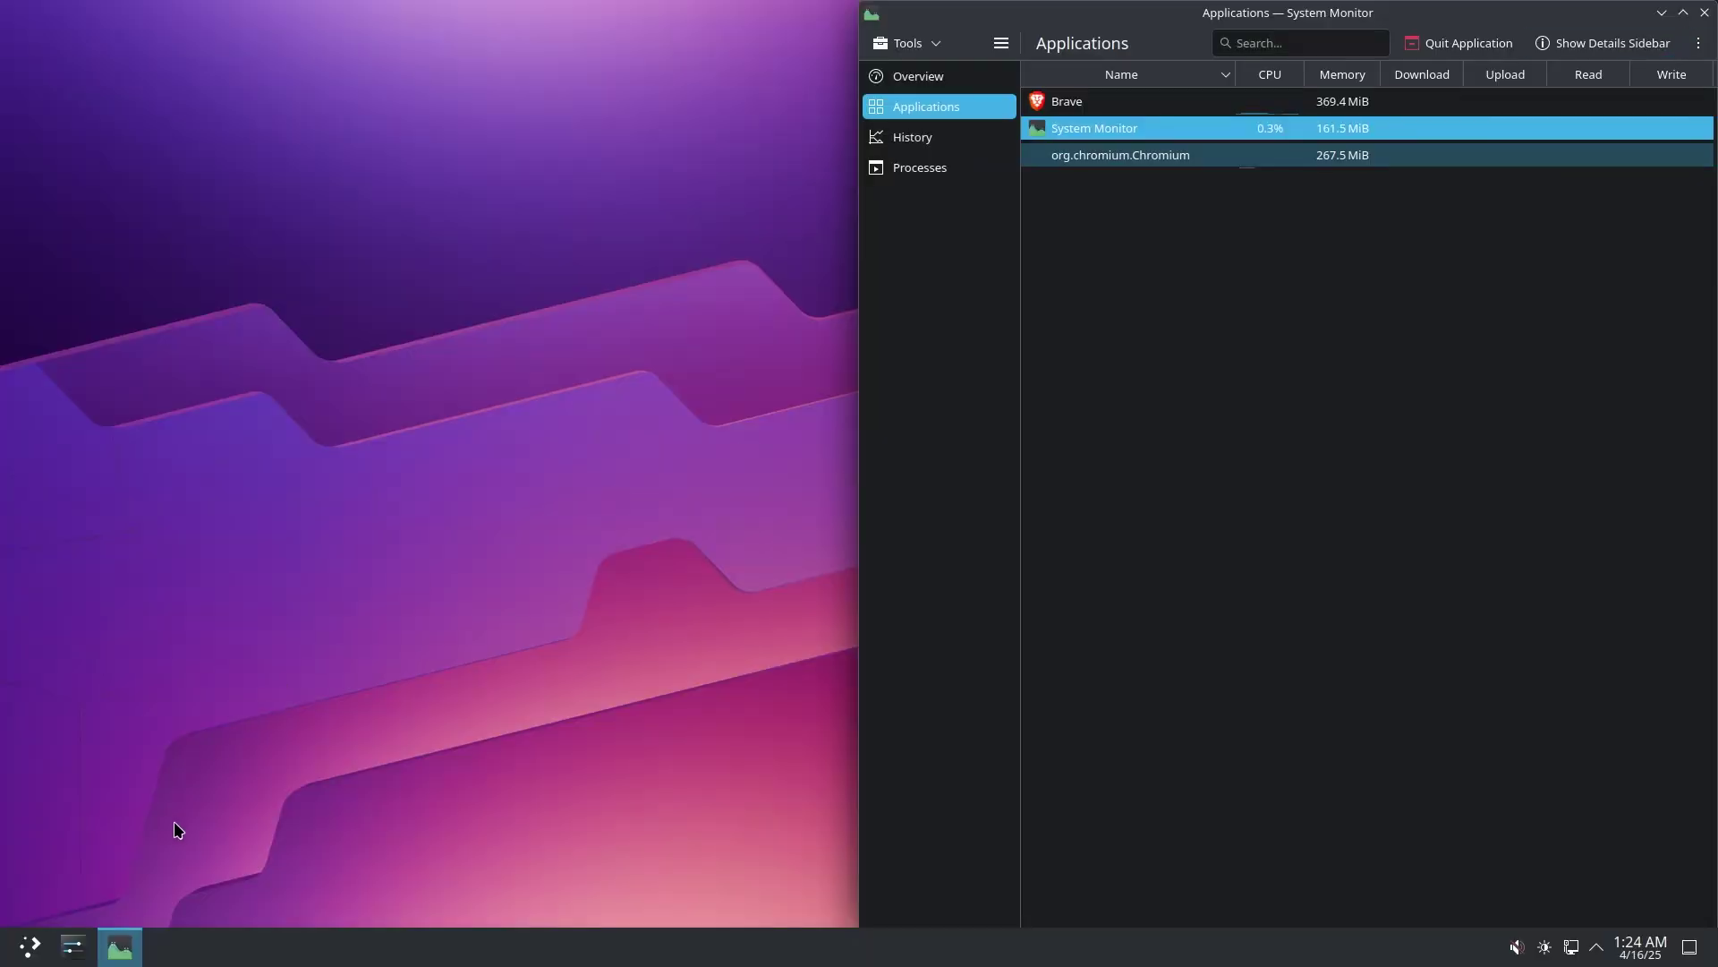
Open a Konsole terminal and enlarge its text by eight zoom levels
left_click(30, 946)
type("konsole")
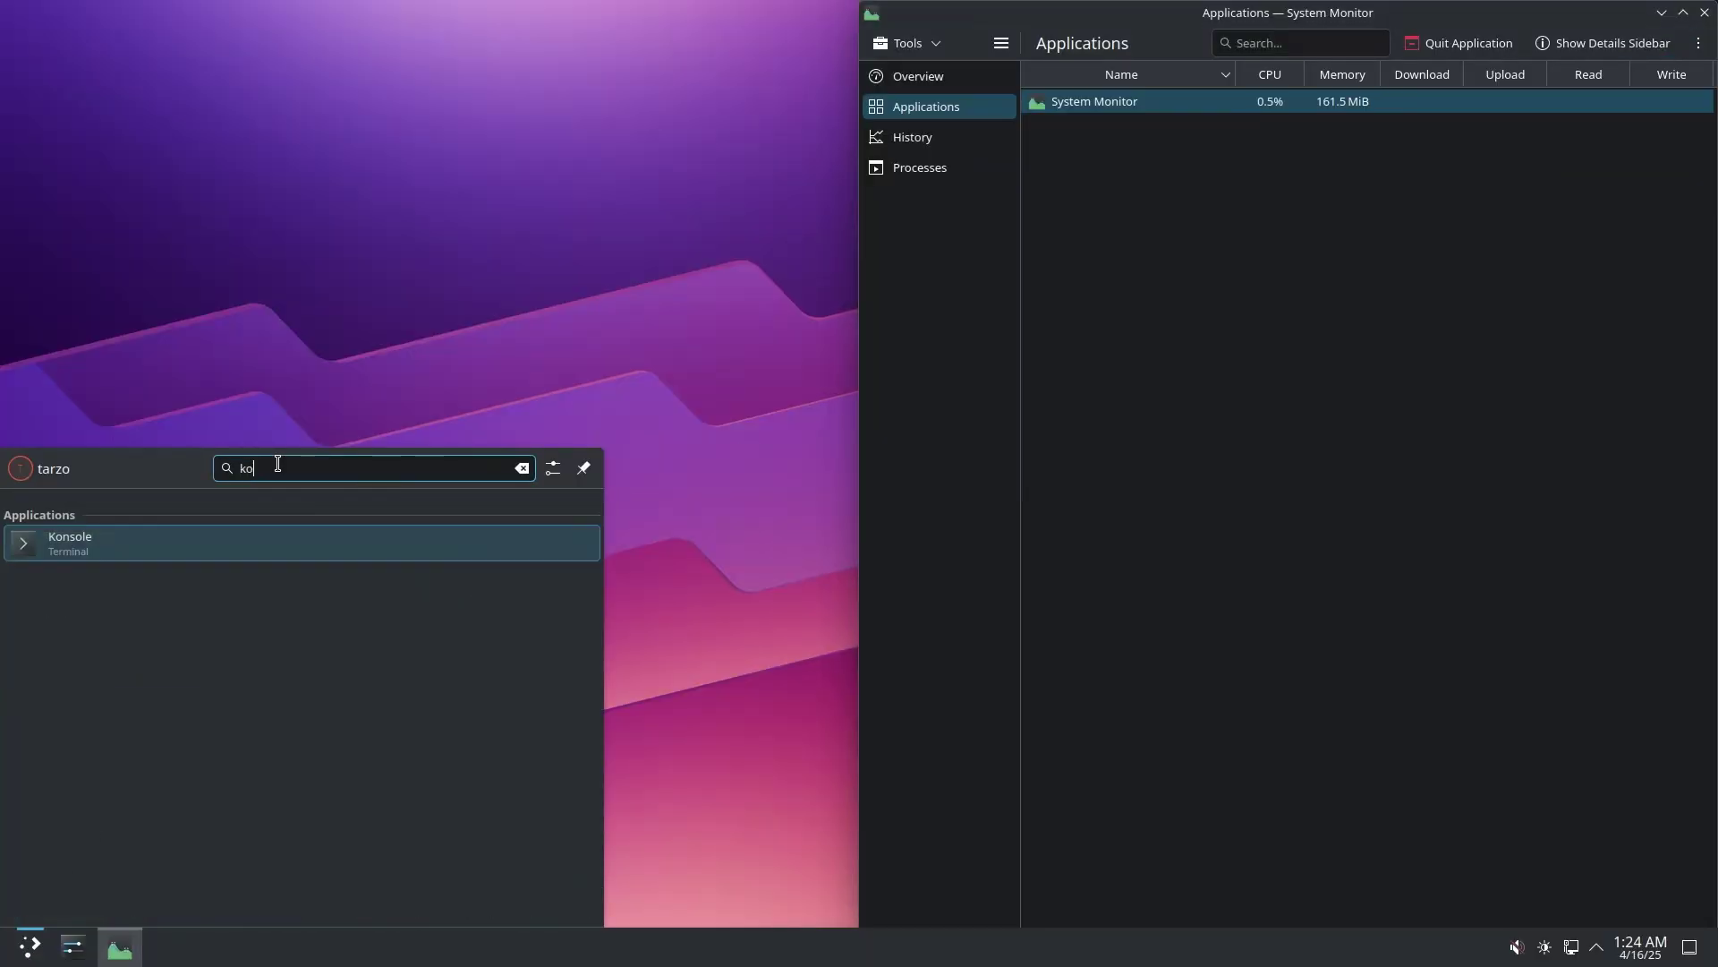
key("Return")
key("ctrl+plus")
key("ctrl+plus")
key("ctrl+plus")
key("ctrl+plus")
key("ctrl+plus")
key("ctrl+plus")
key("ctrl+plus")
key("ctrl+plus")
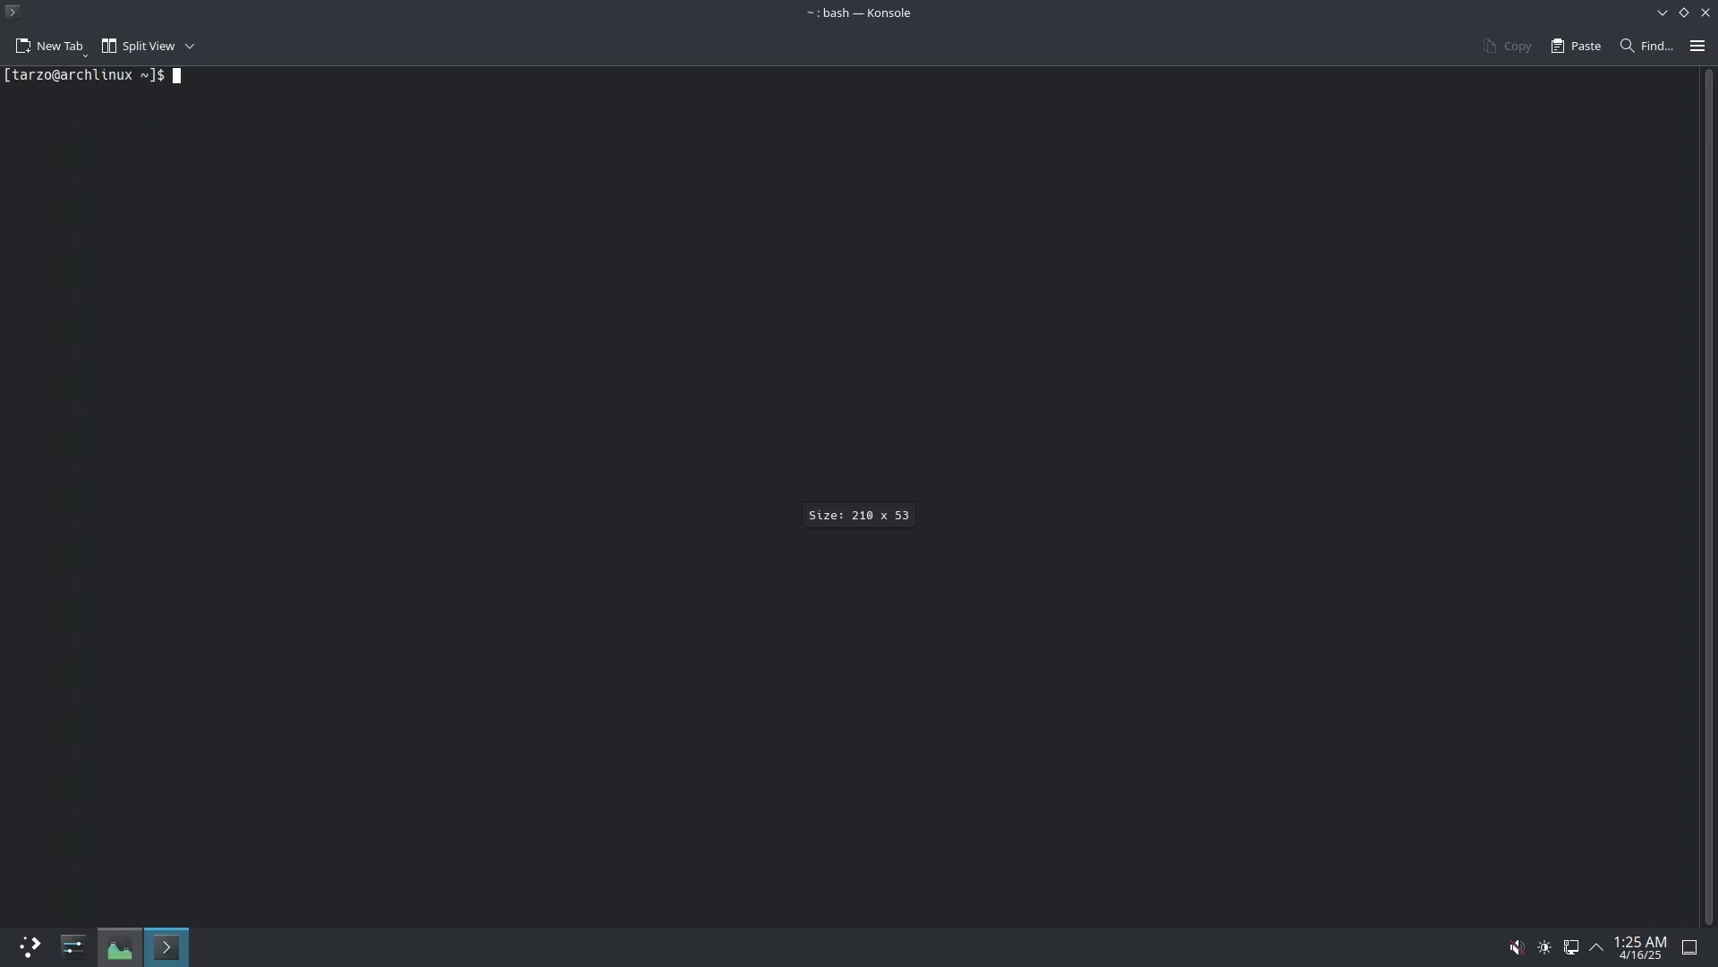
Install the vivaldi package with "sudo pacman -S vivaldi", then clear the terminal output and close Konsole
type("sudo pacman")
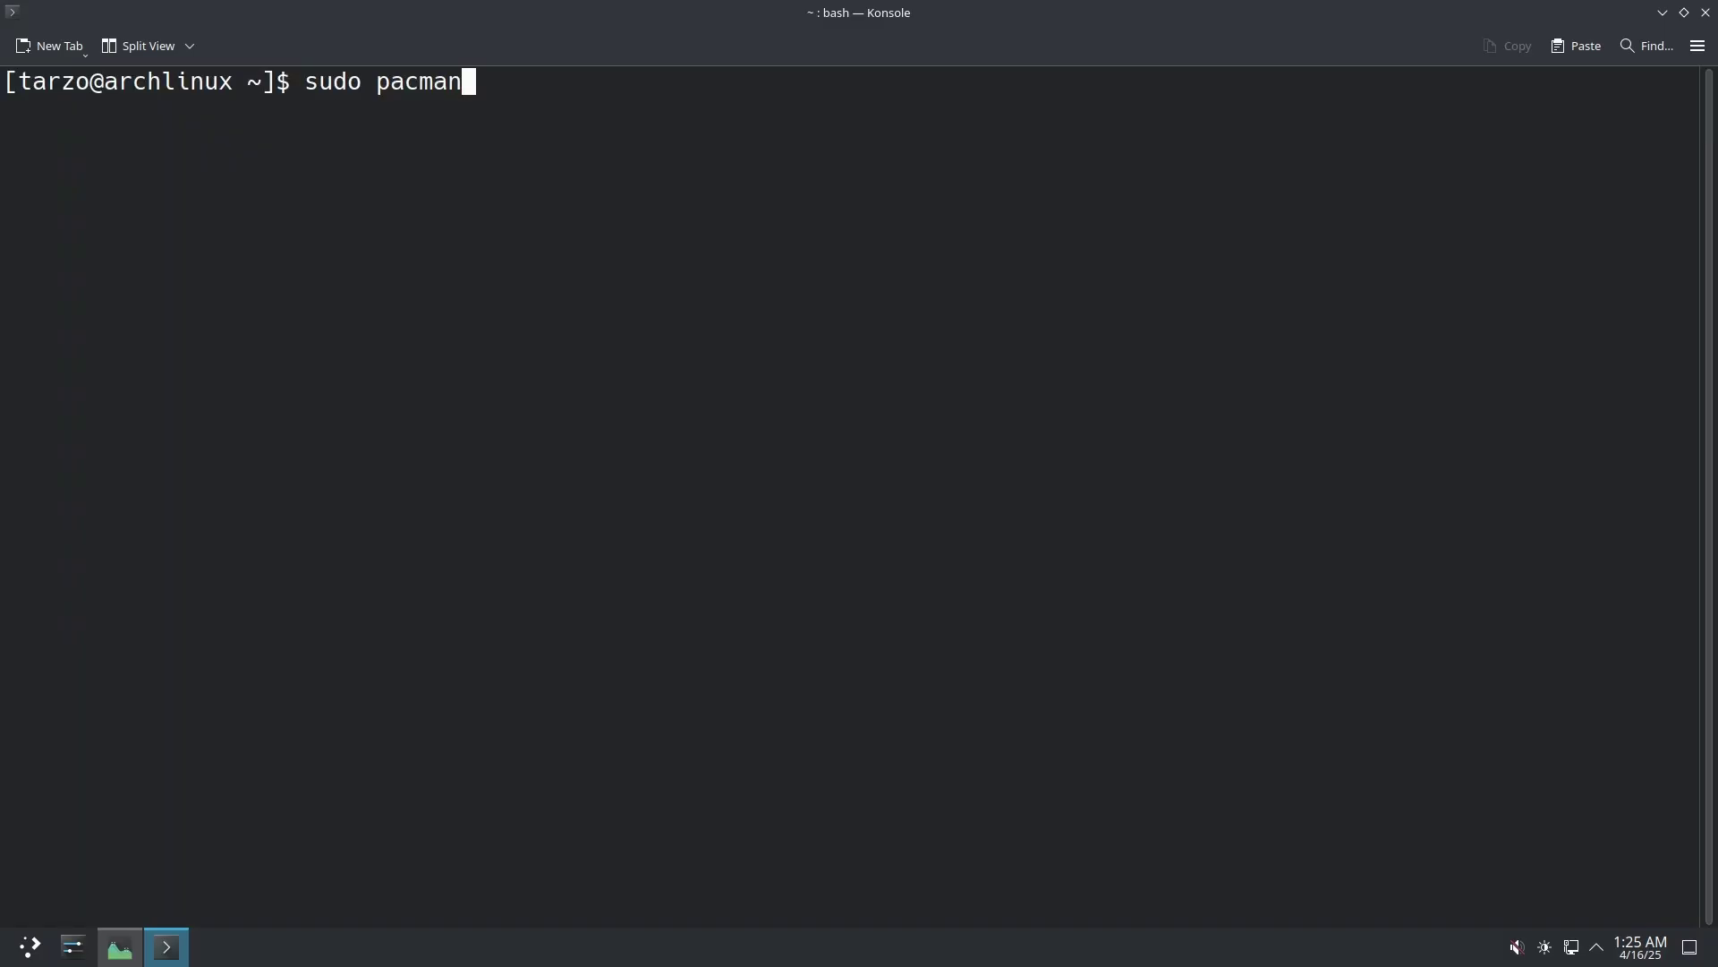
type(" -S vivaldi")
key("Return")
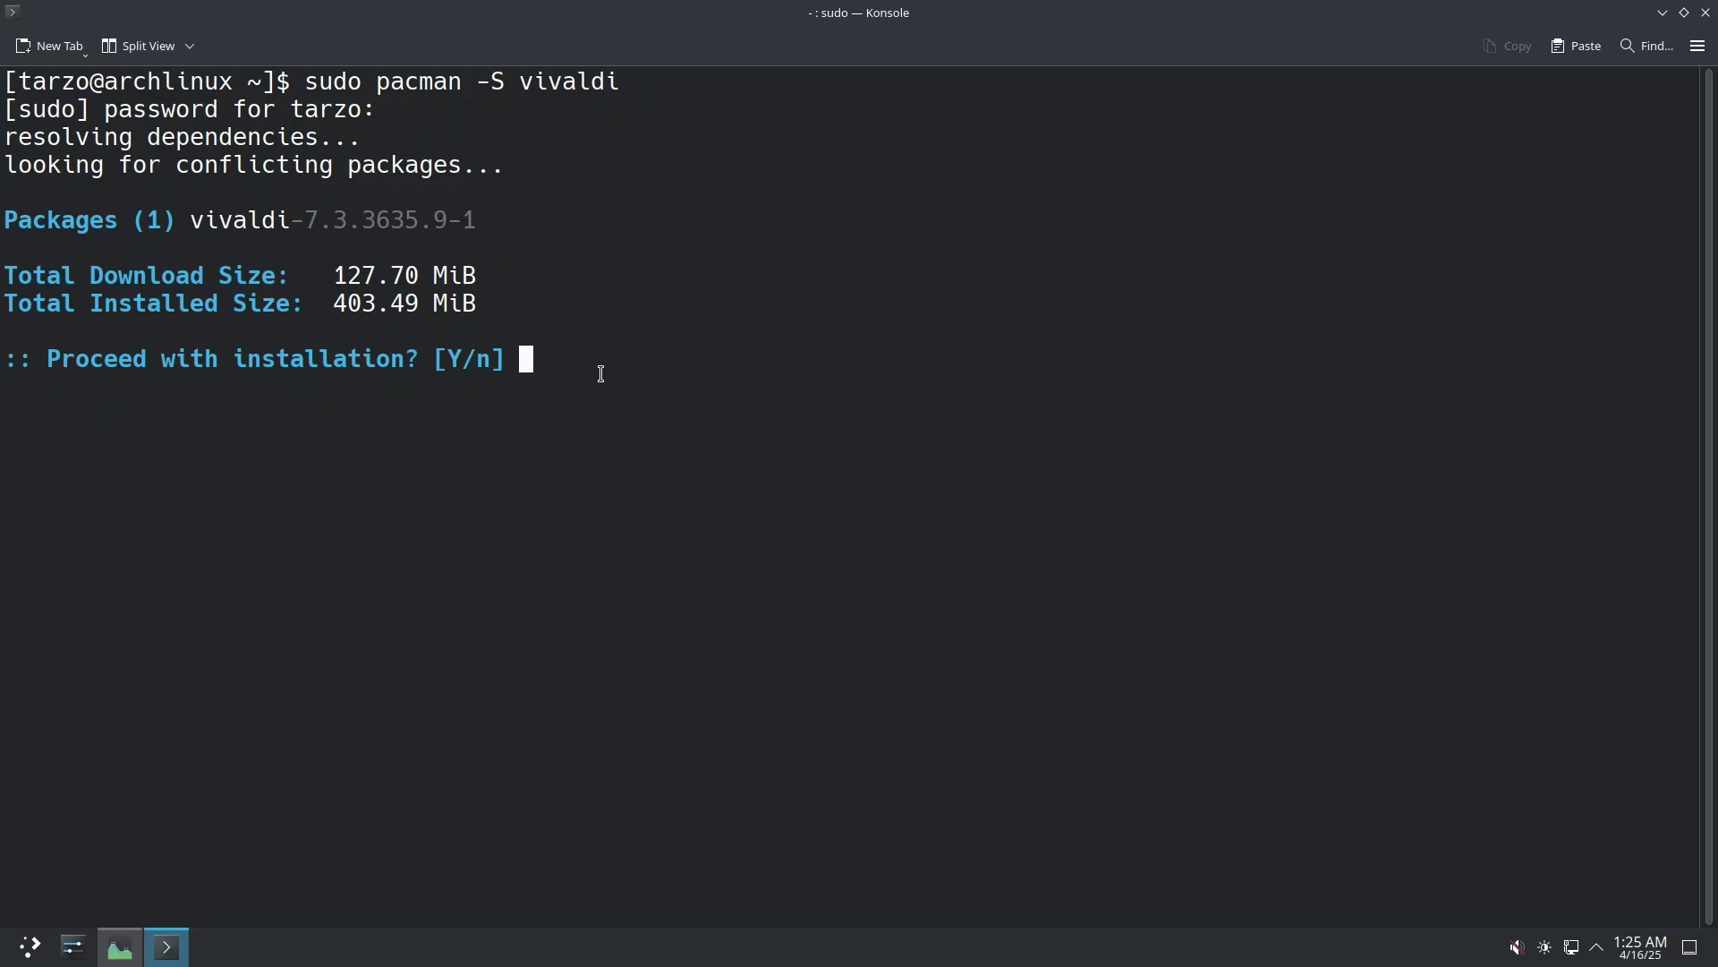
key("Return")
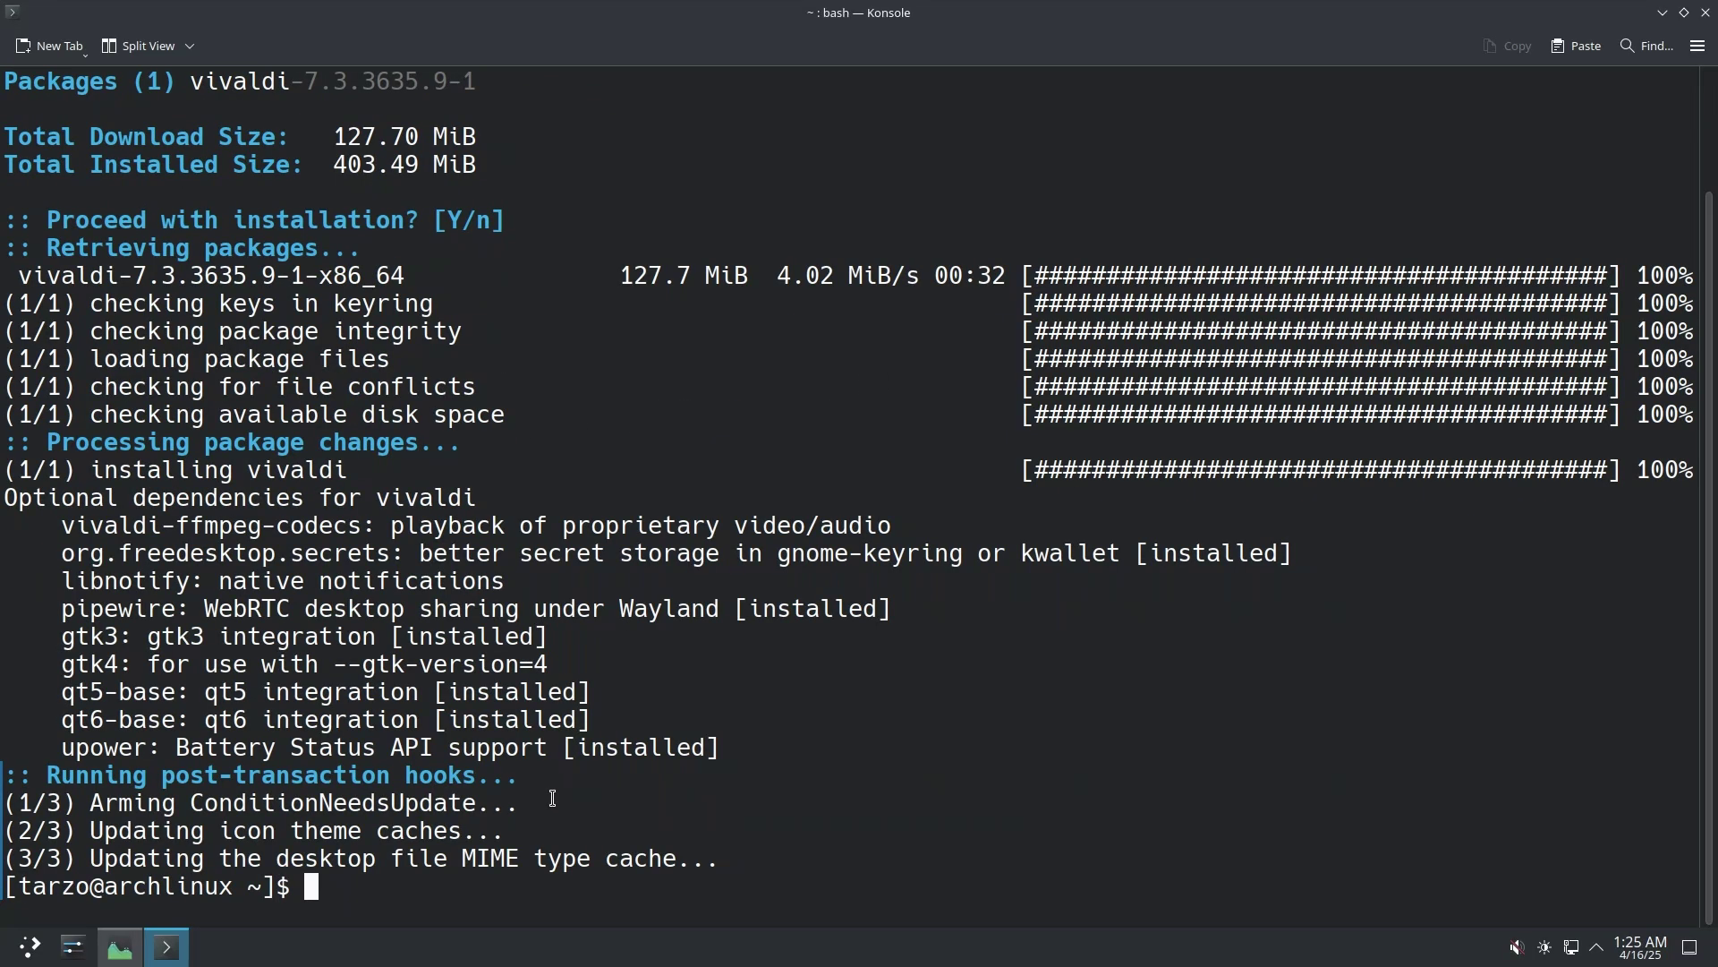
type("clear")
key("Return")
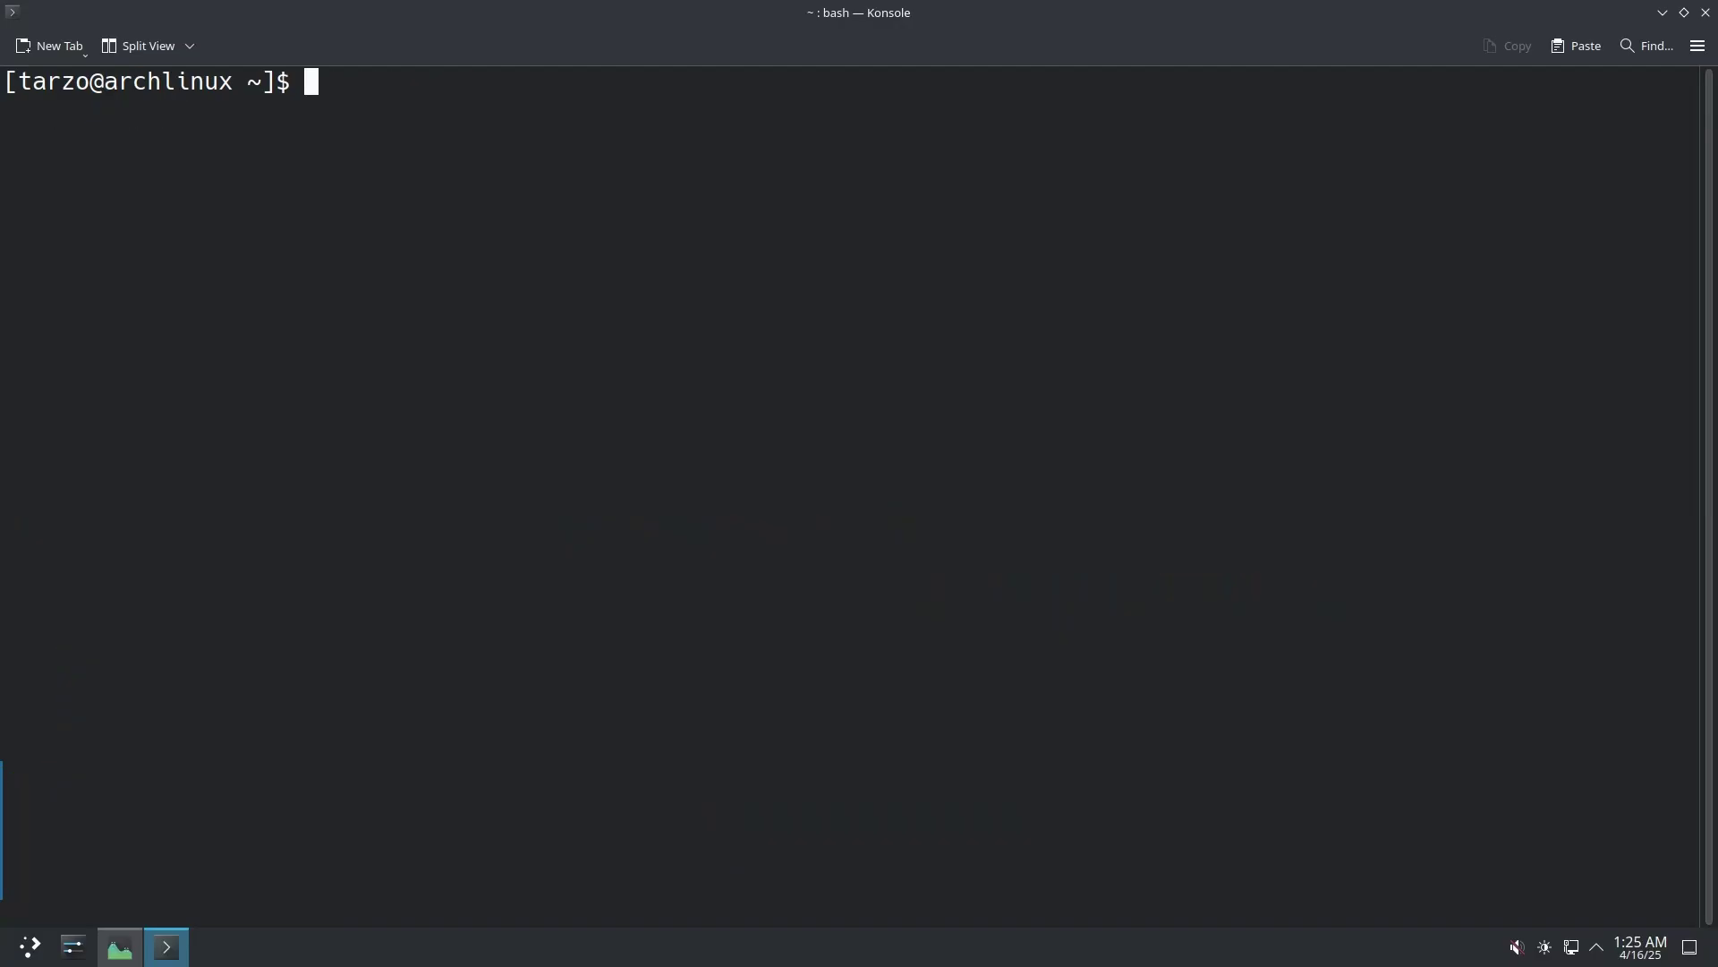
left_click(1705, 11)
Launch Vivaldi, start its welcome setup and skip creating an account
key("super")
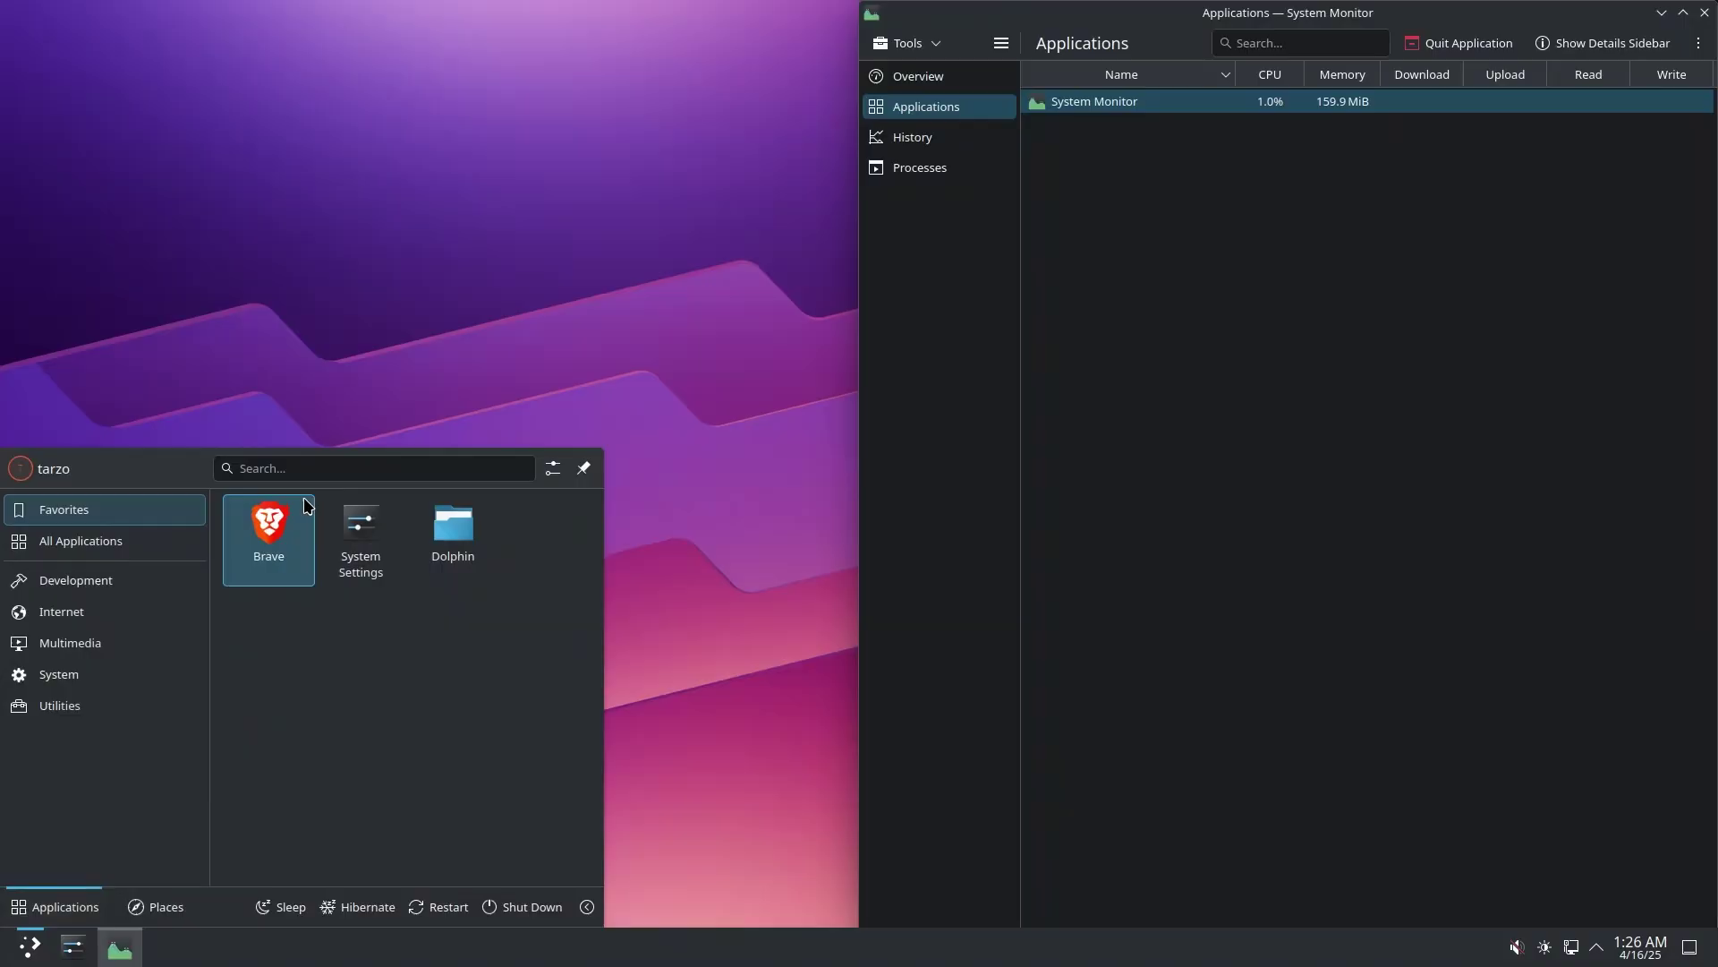
type("v")
left_click(157, 562)
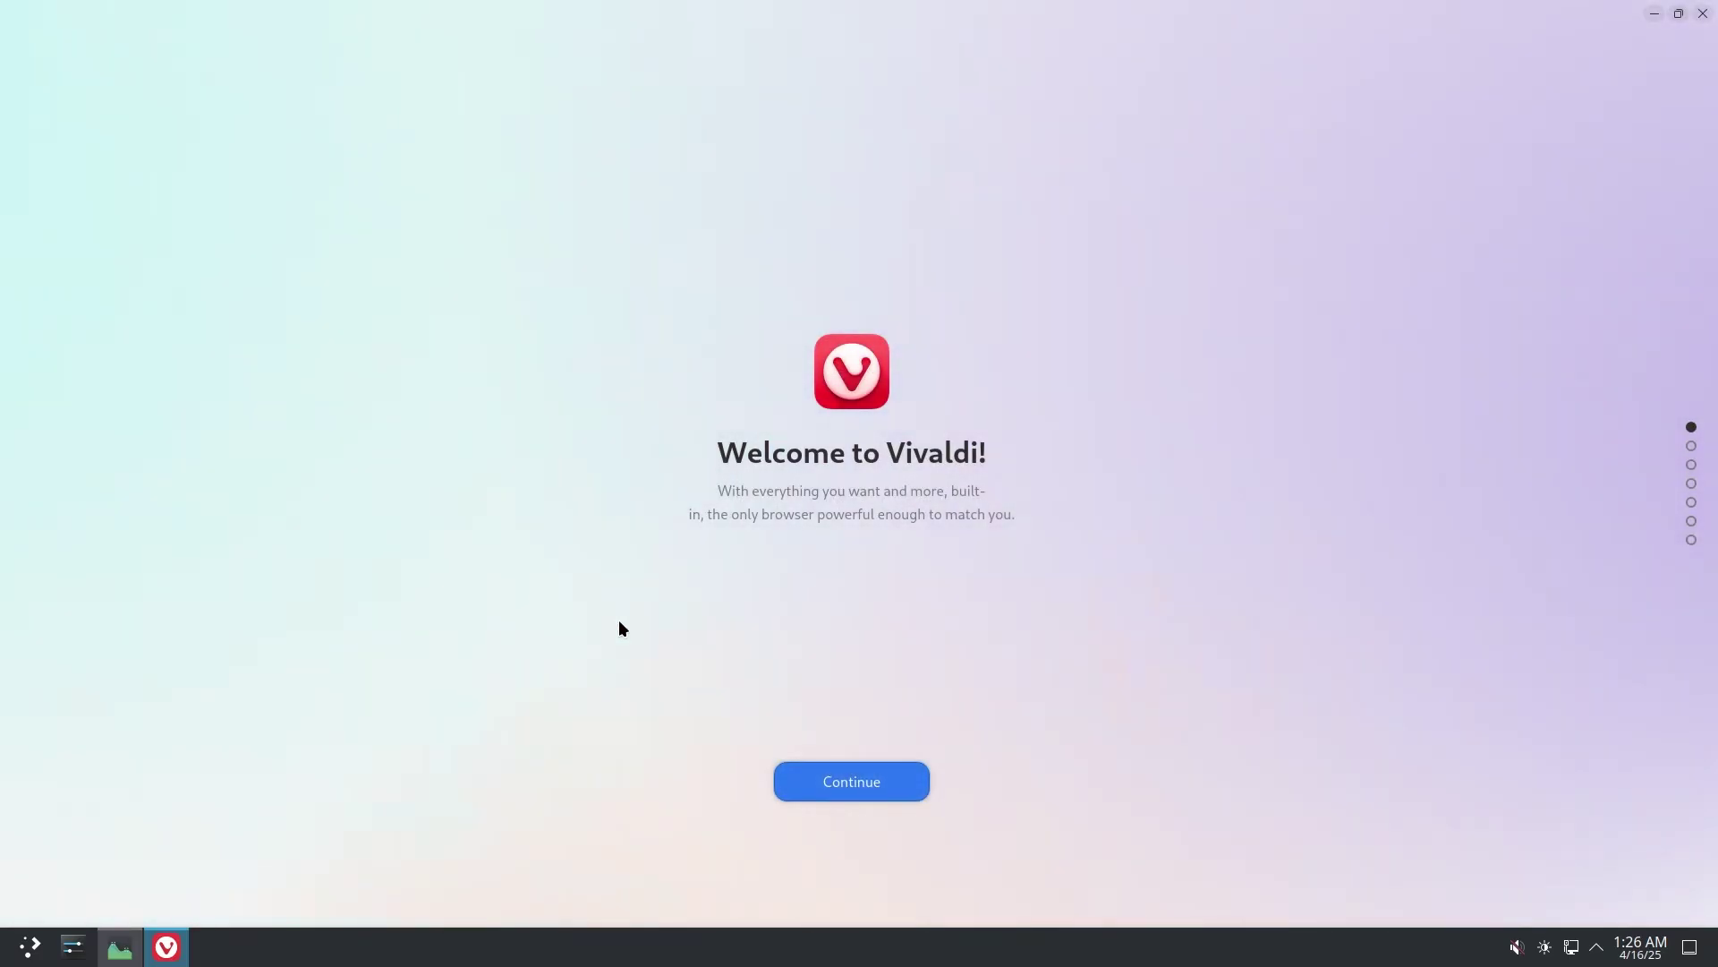
left_click(819, 791)
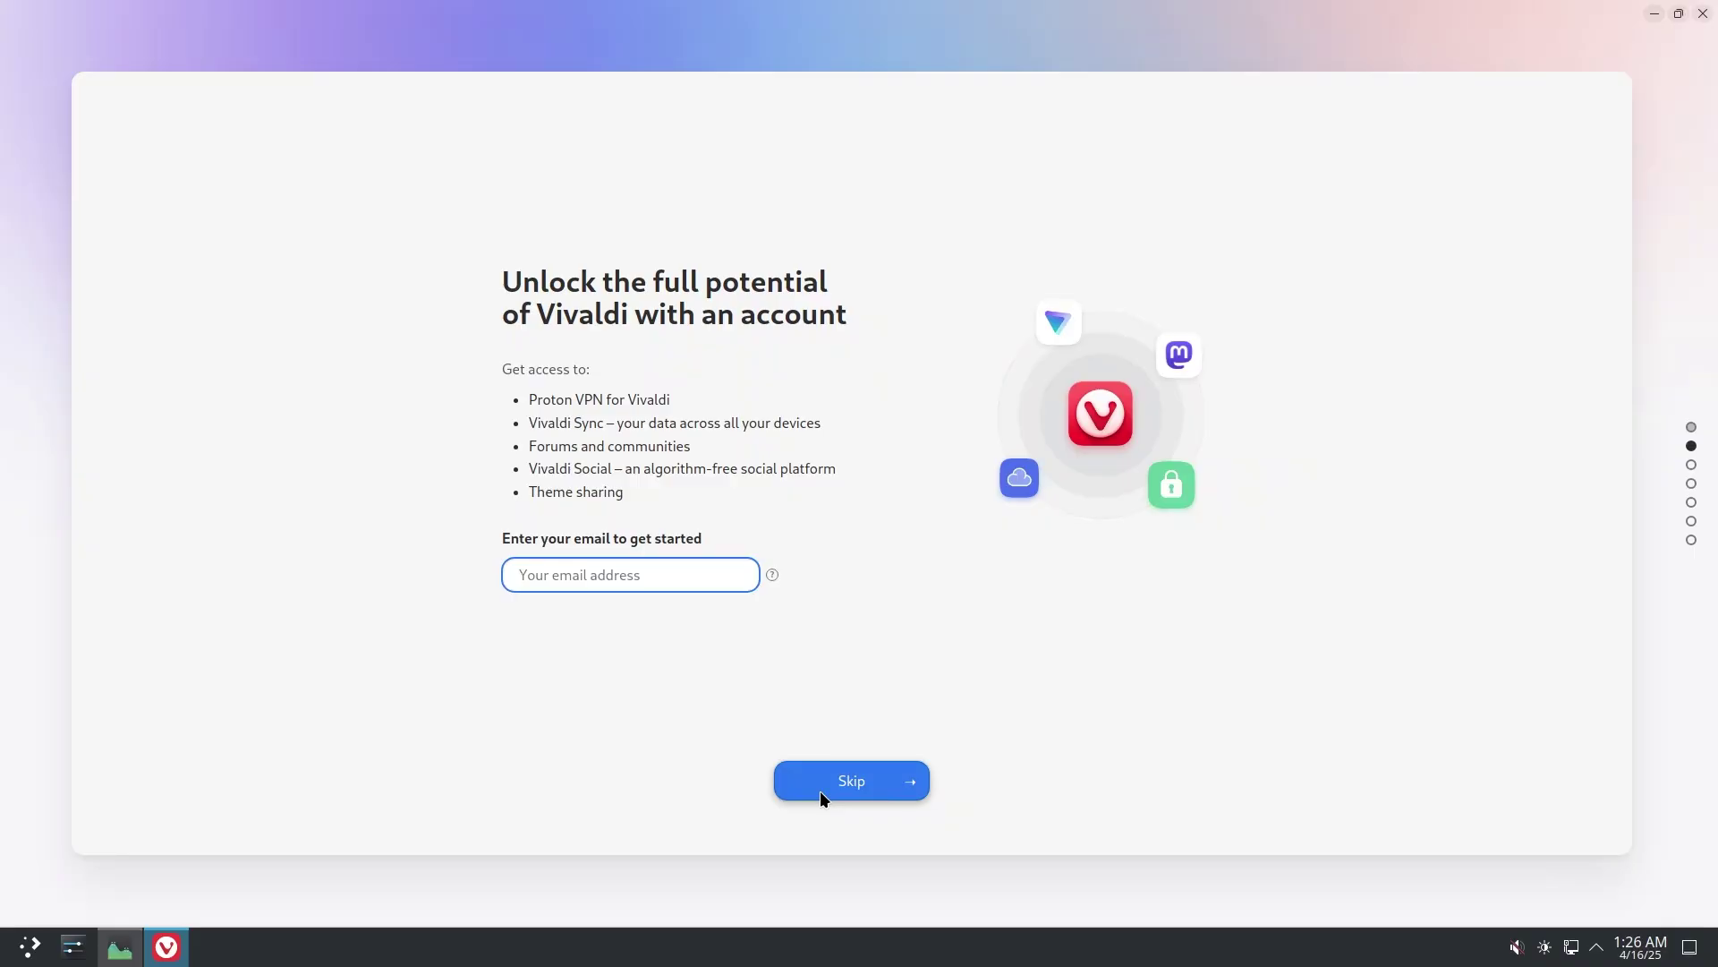
left_click(820, 792)
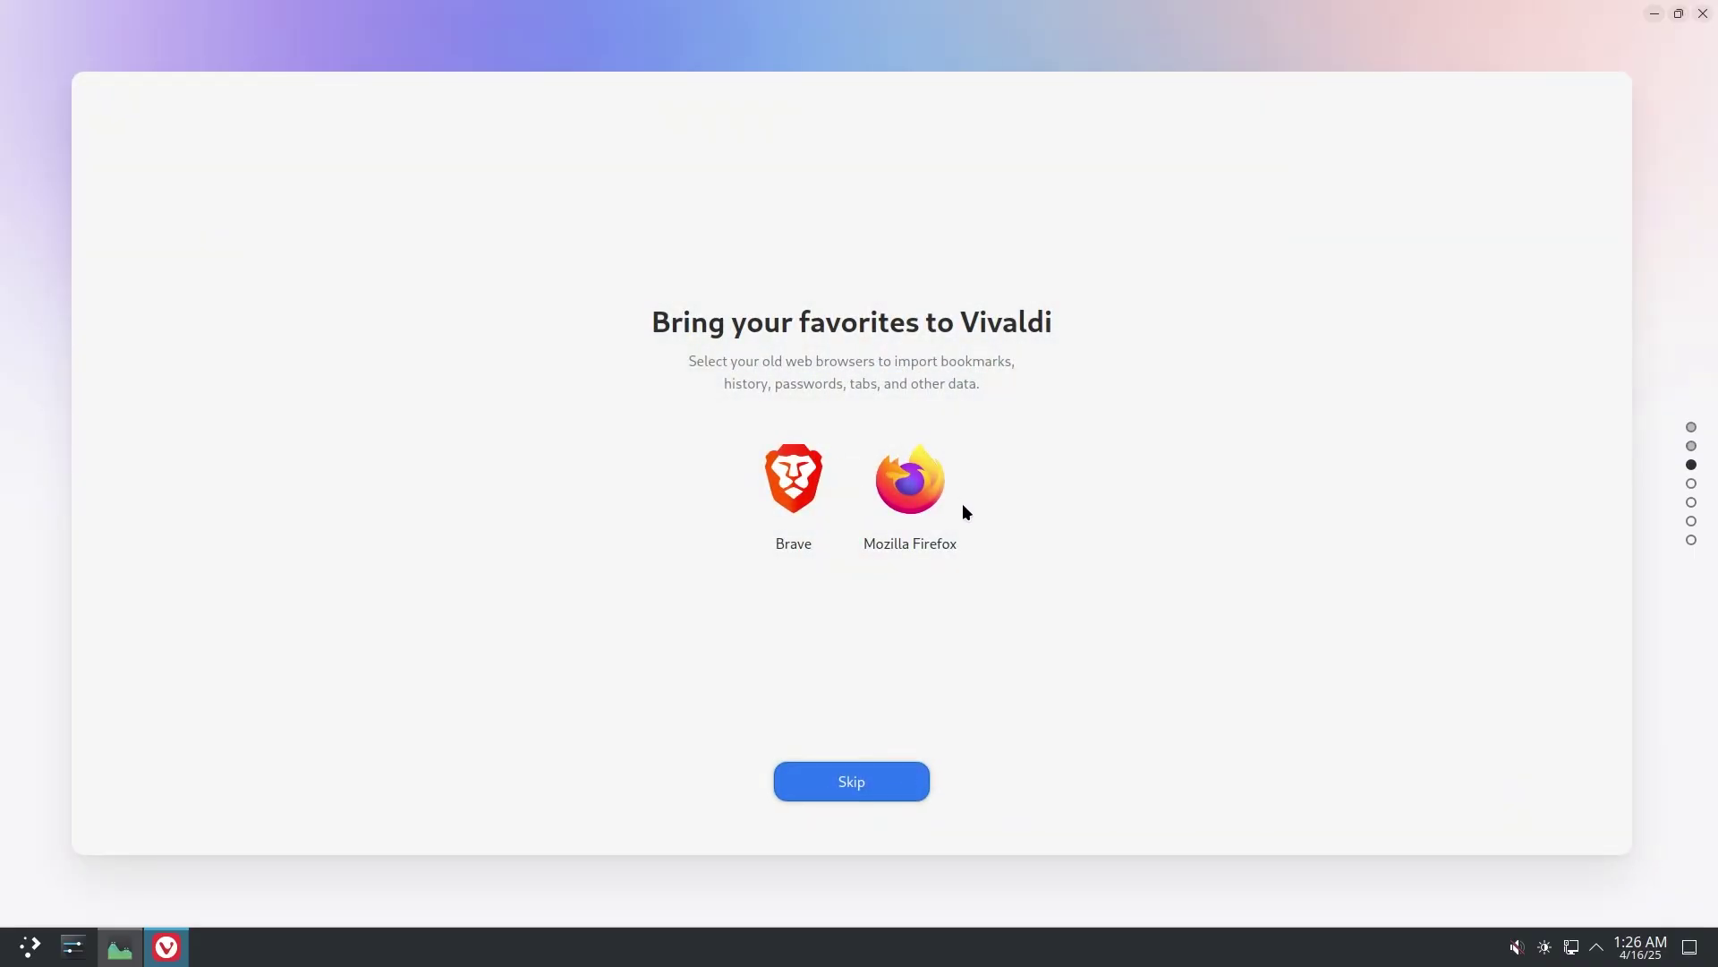
Select only Brave as the source browser, import its data into Vivaldi and continue the setup
left_click(899, 485)
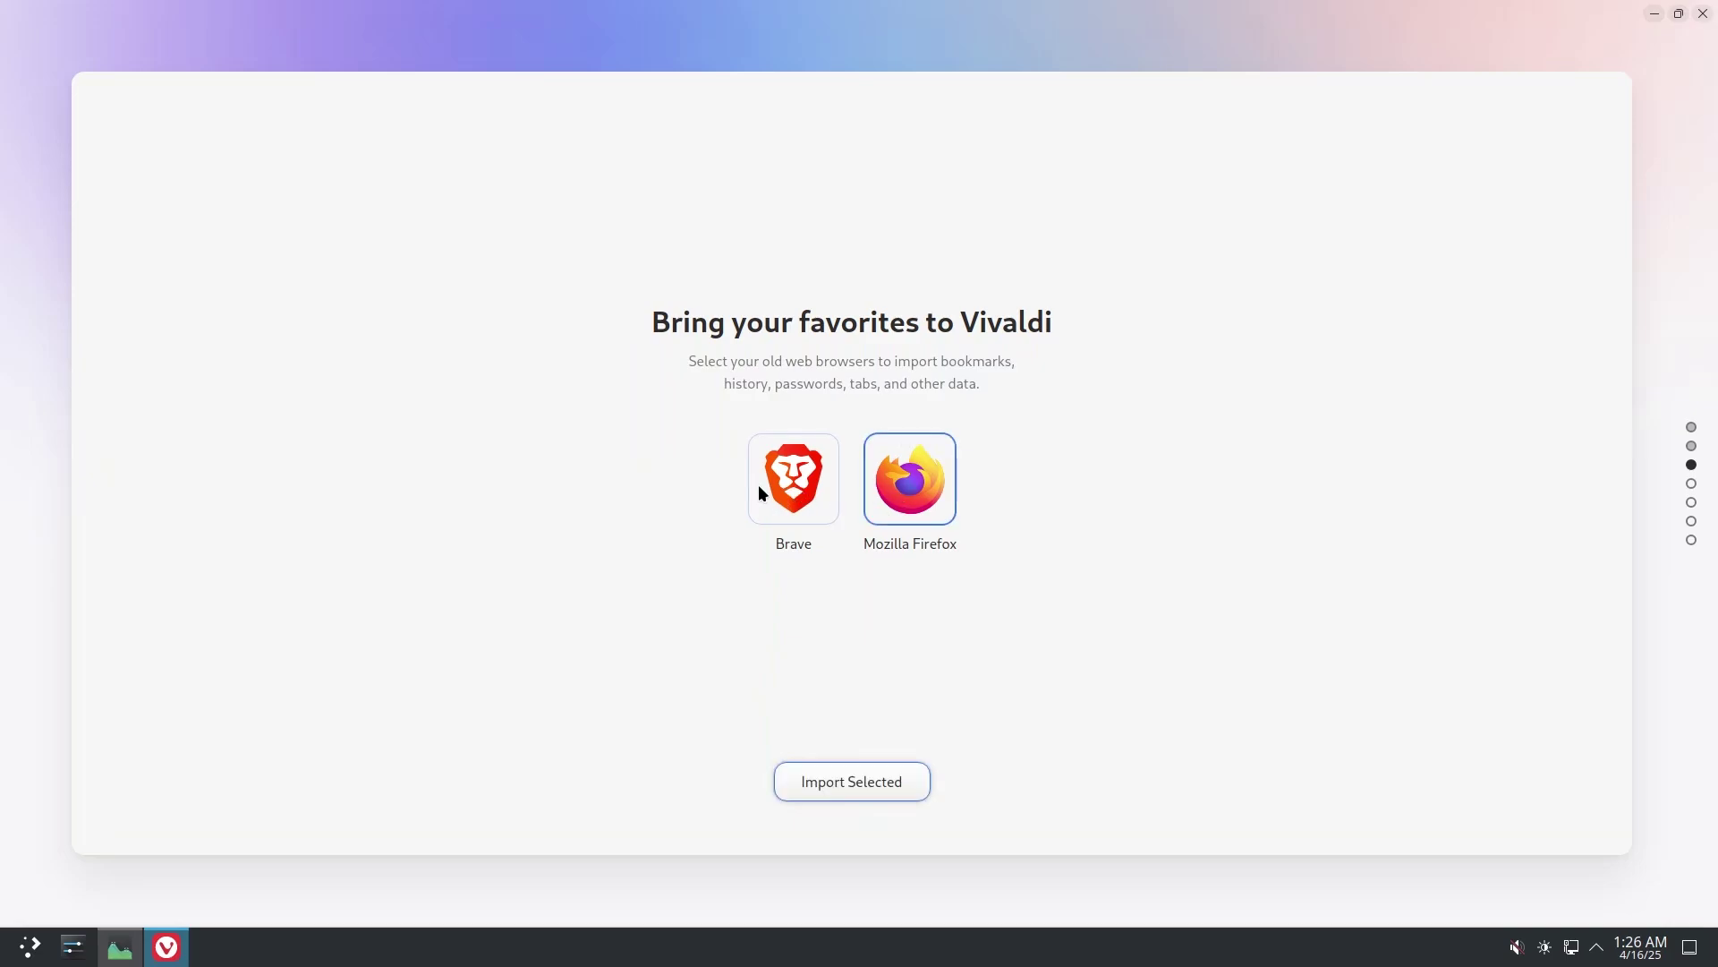
left_click(780, 487)
left_click(931, 485)
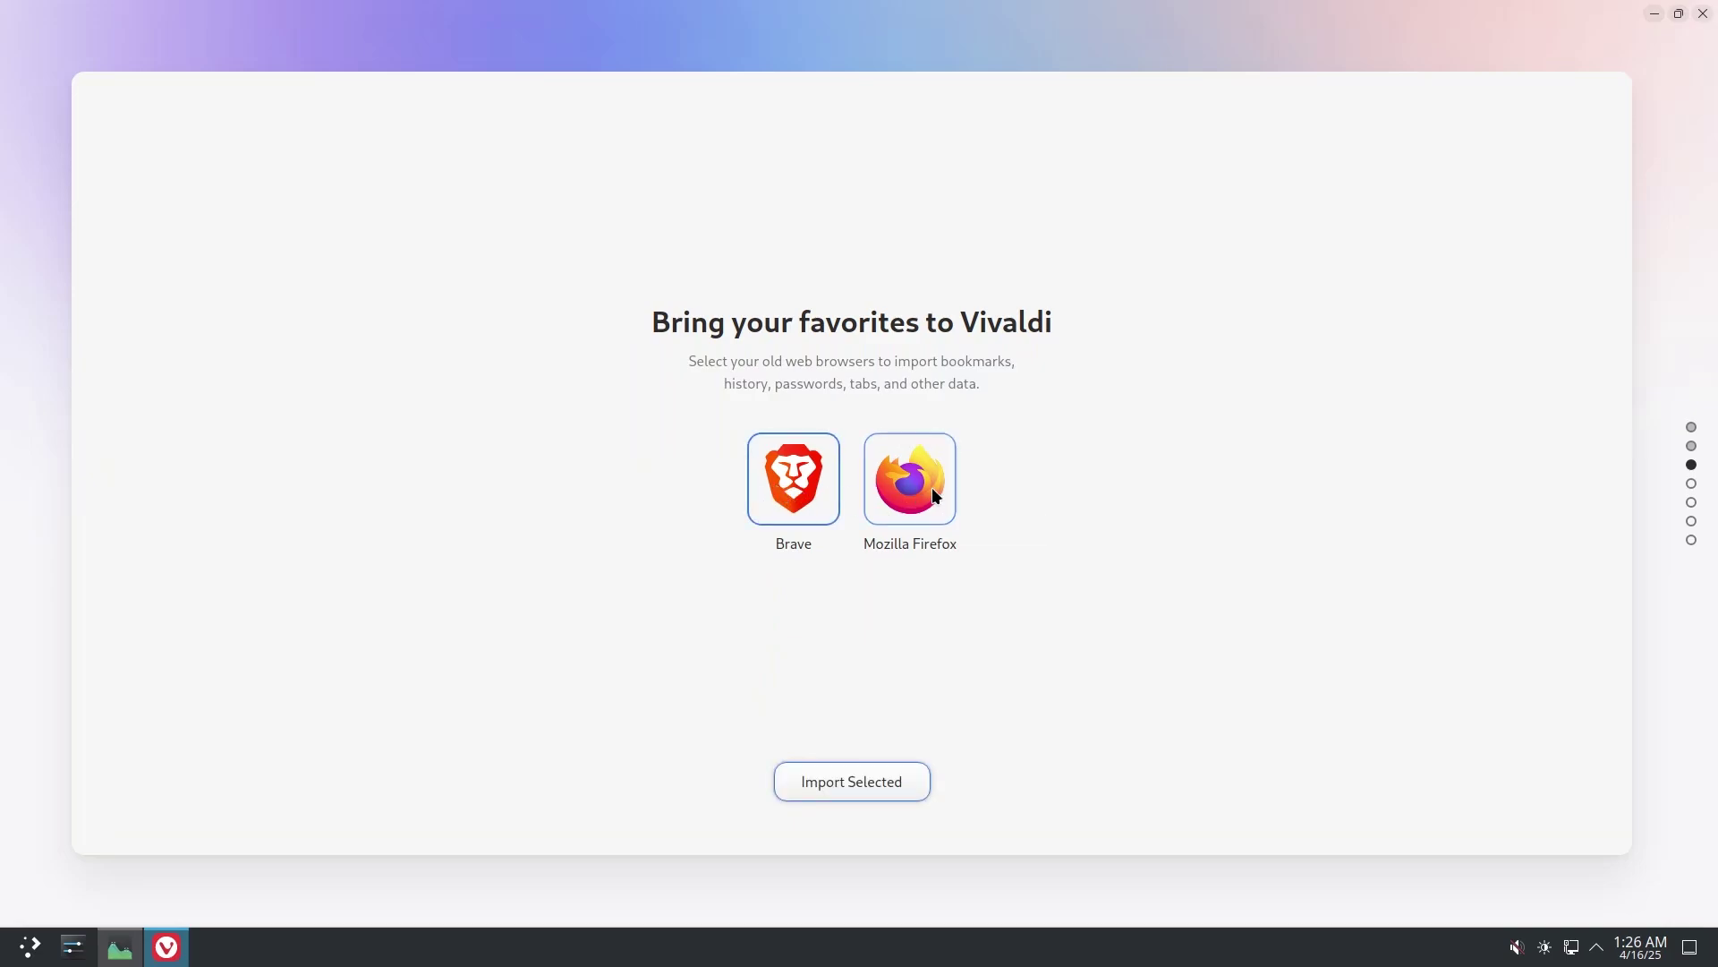
left_click(845, 792)
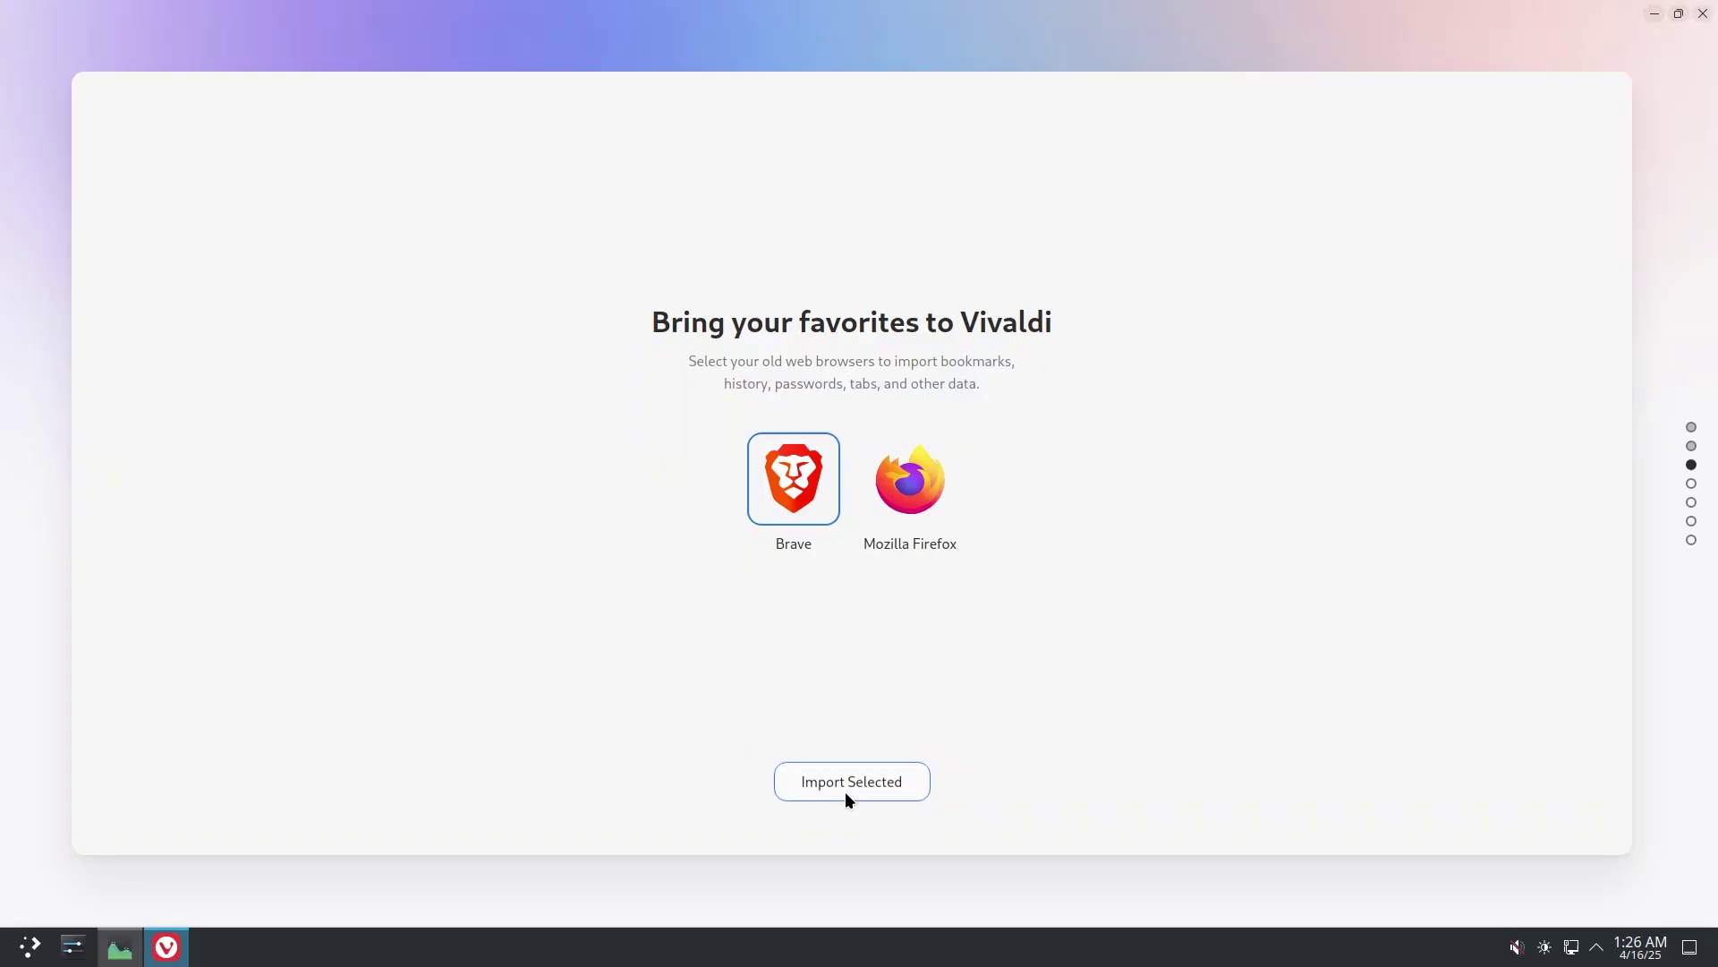
left_click(859, 749)
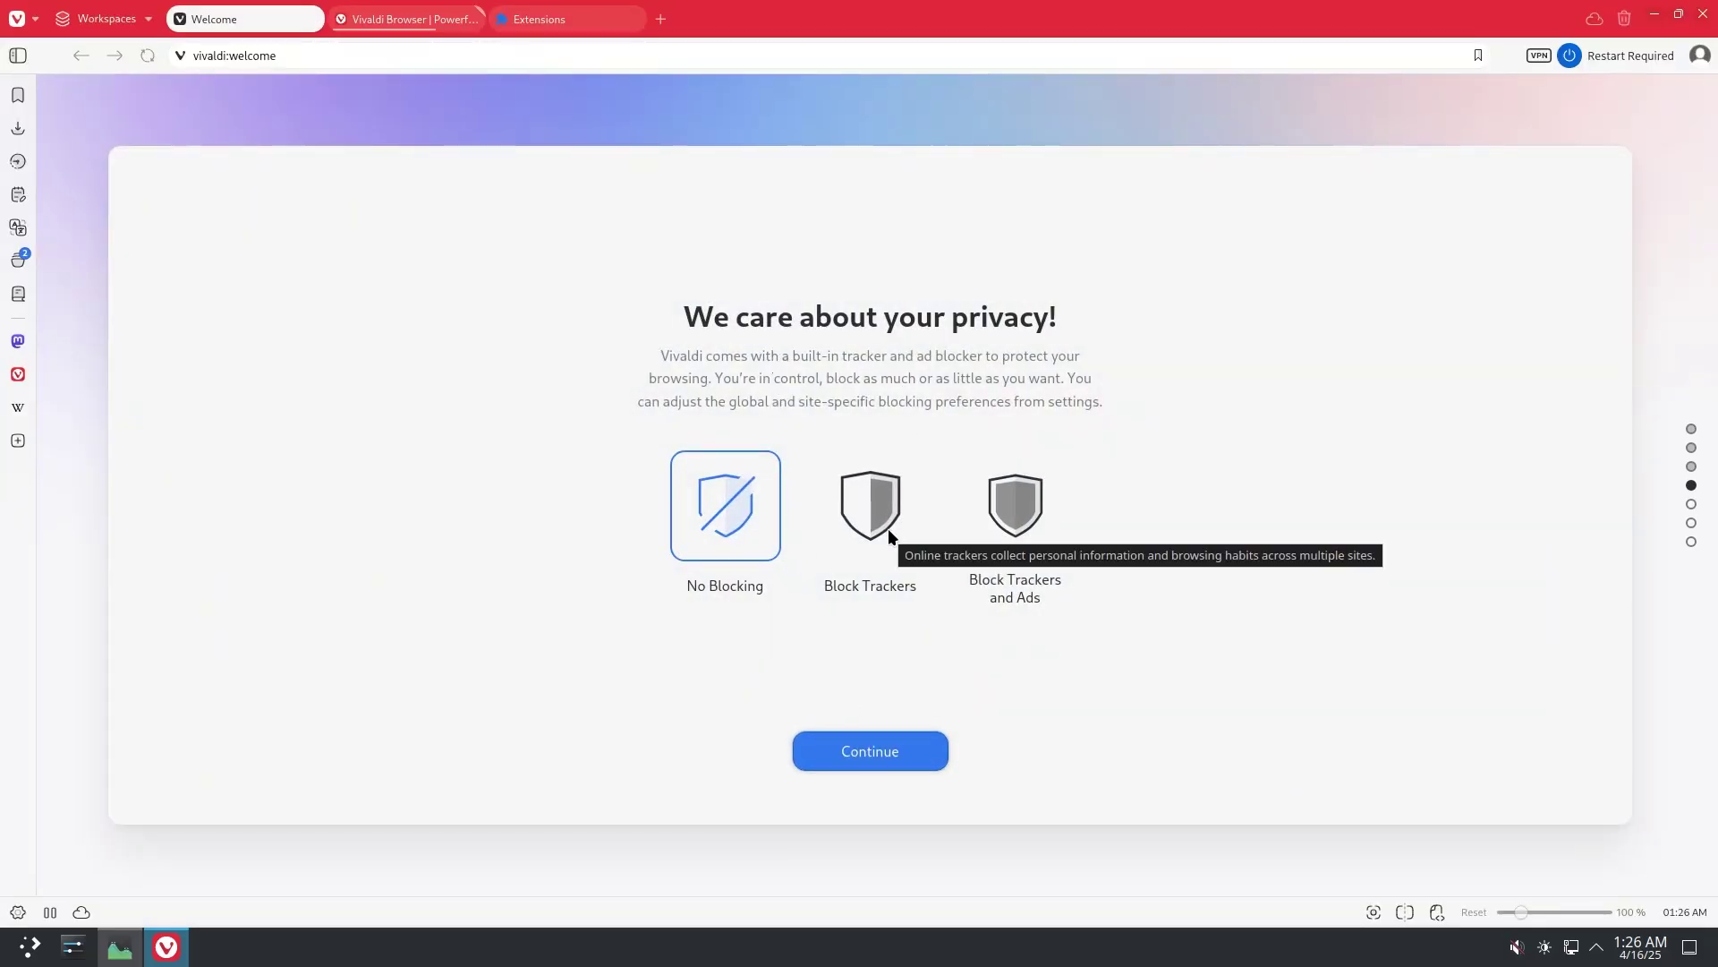
Choose Block Trackers and Ads as Vivaldi's privacy level and continue the setup
left_click(873, 501)
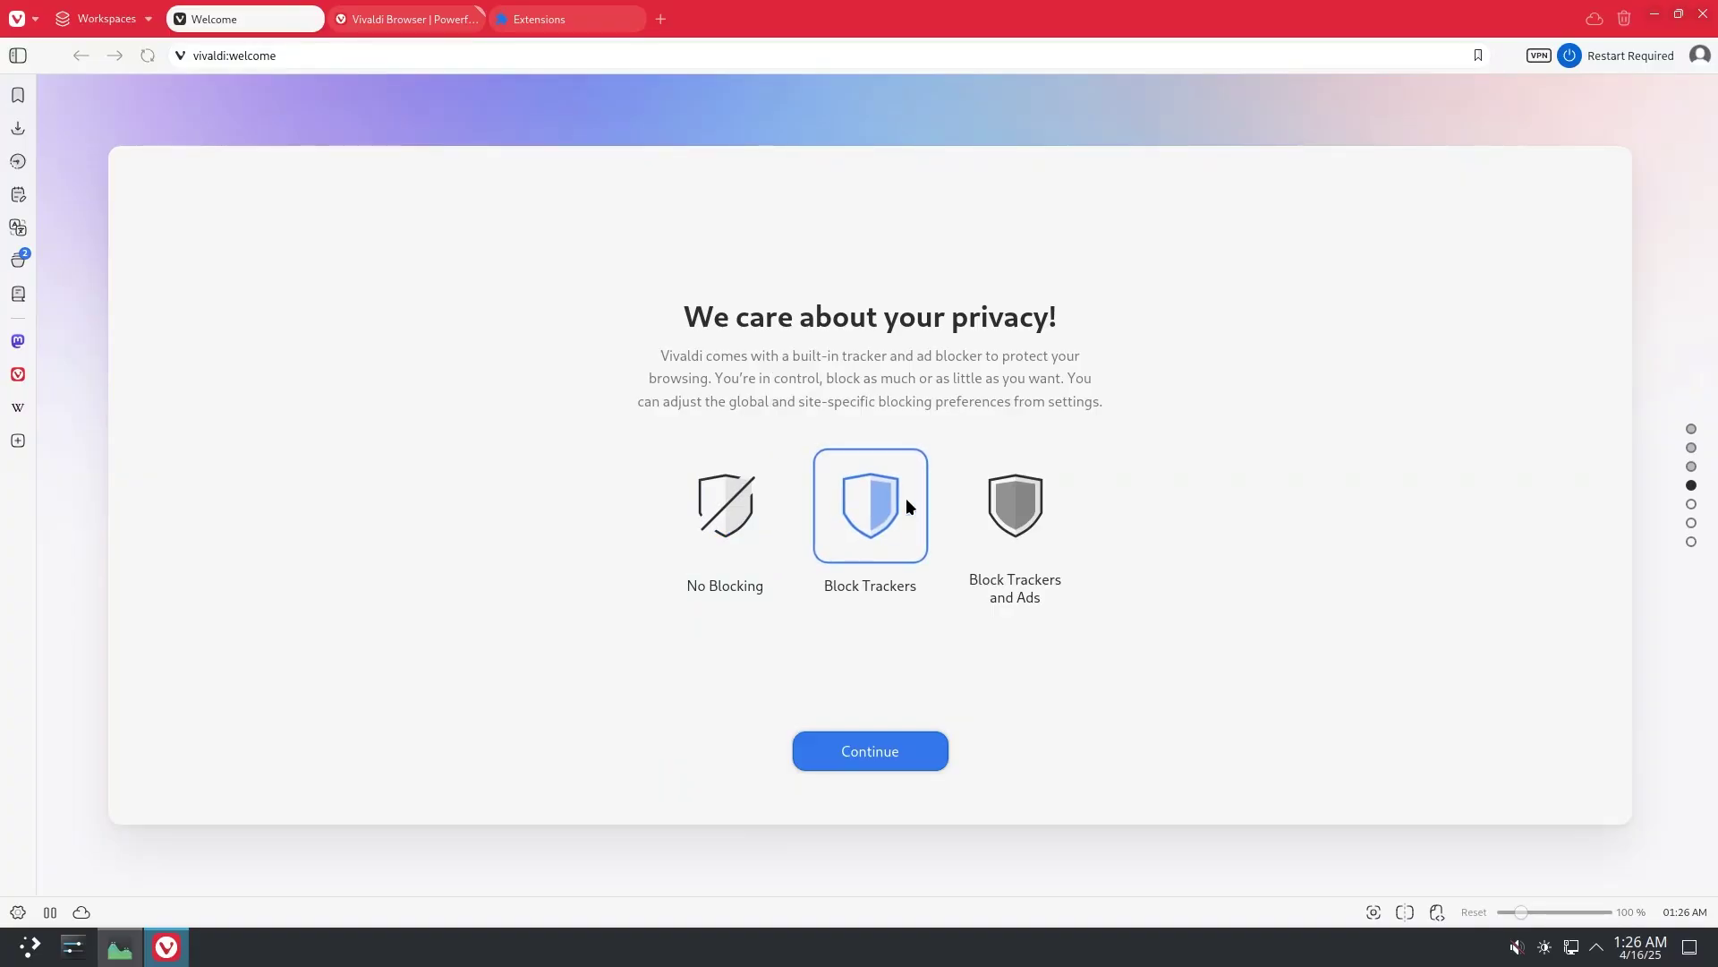
left_click(974, 528)
left_click(866, 762)
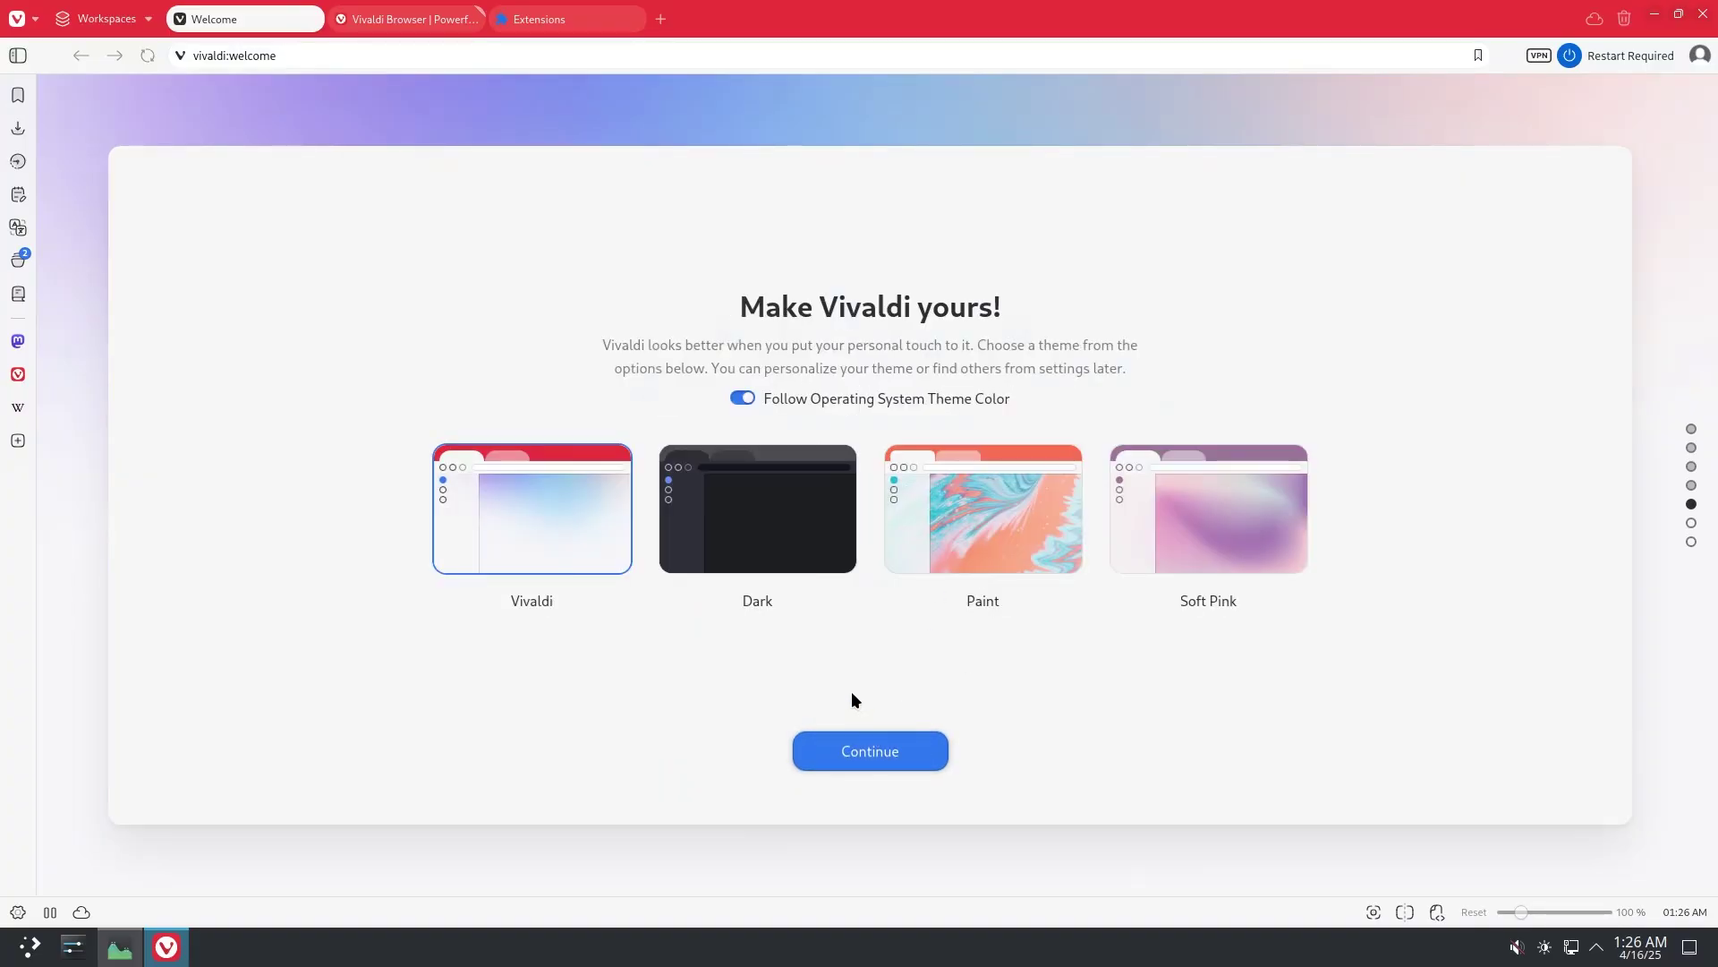
Preview the Paint and Soft Pink themes, apply the Dark theme and continue to the tab position page
left_click(772, 557)
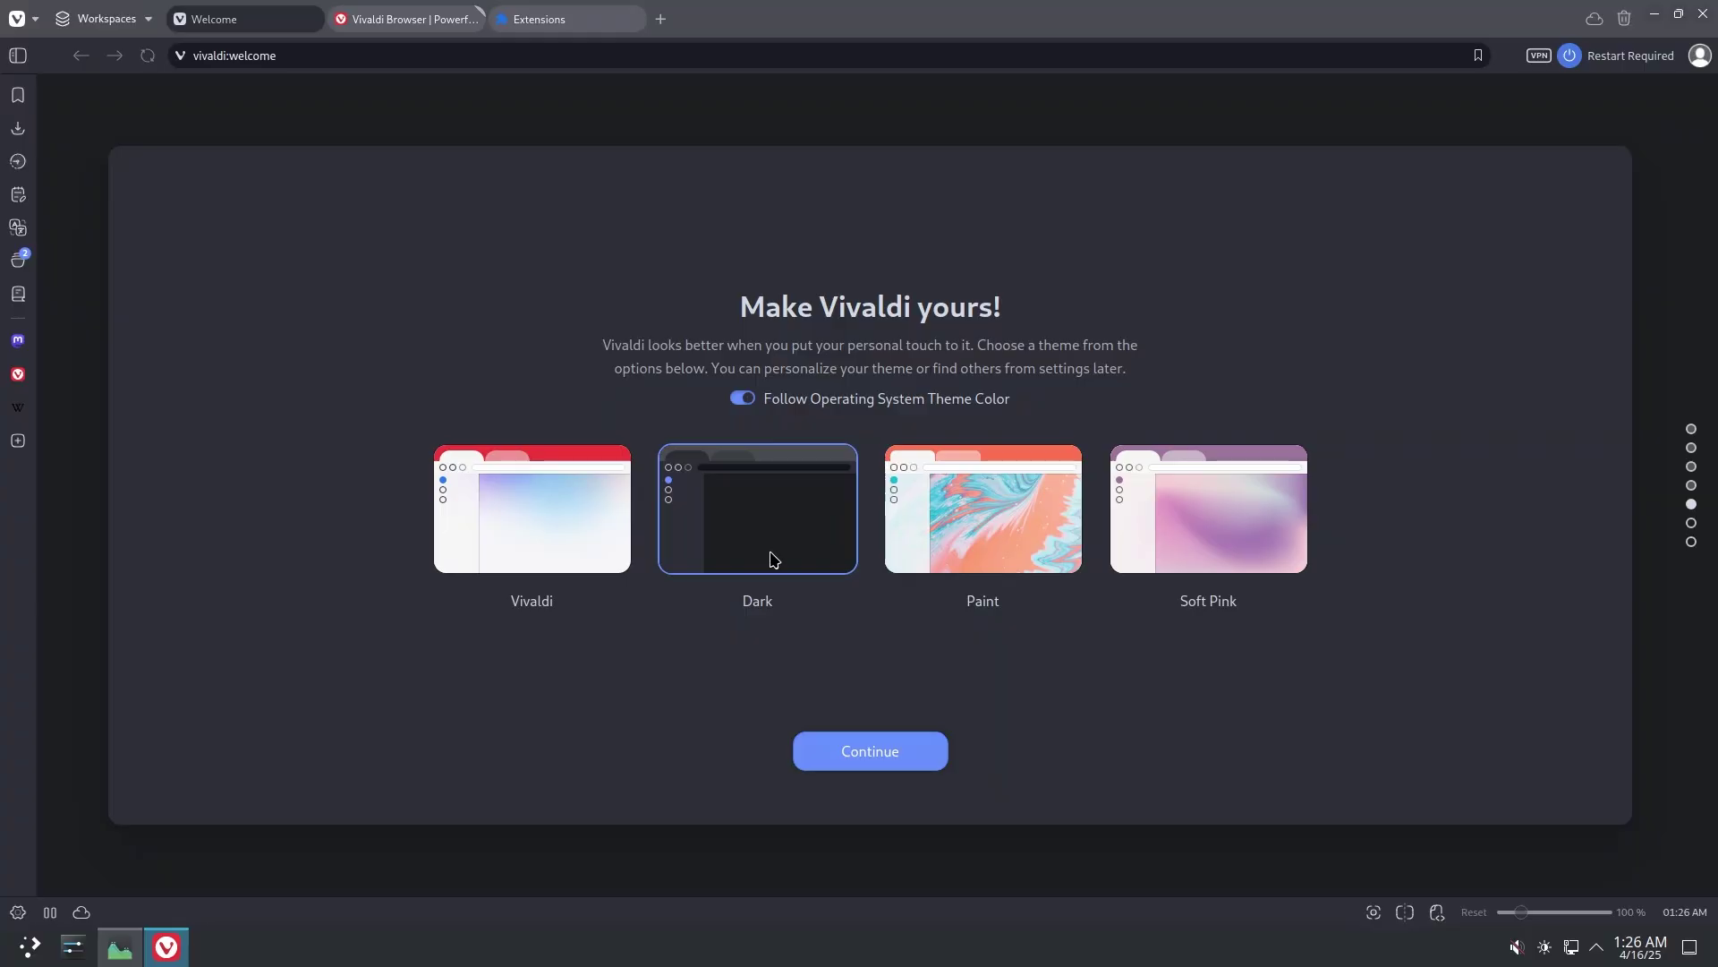
left_click(913, 541)
left_click(1167, 551)
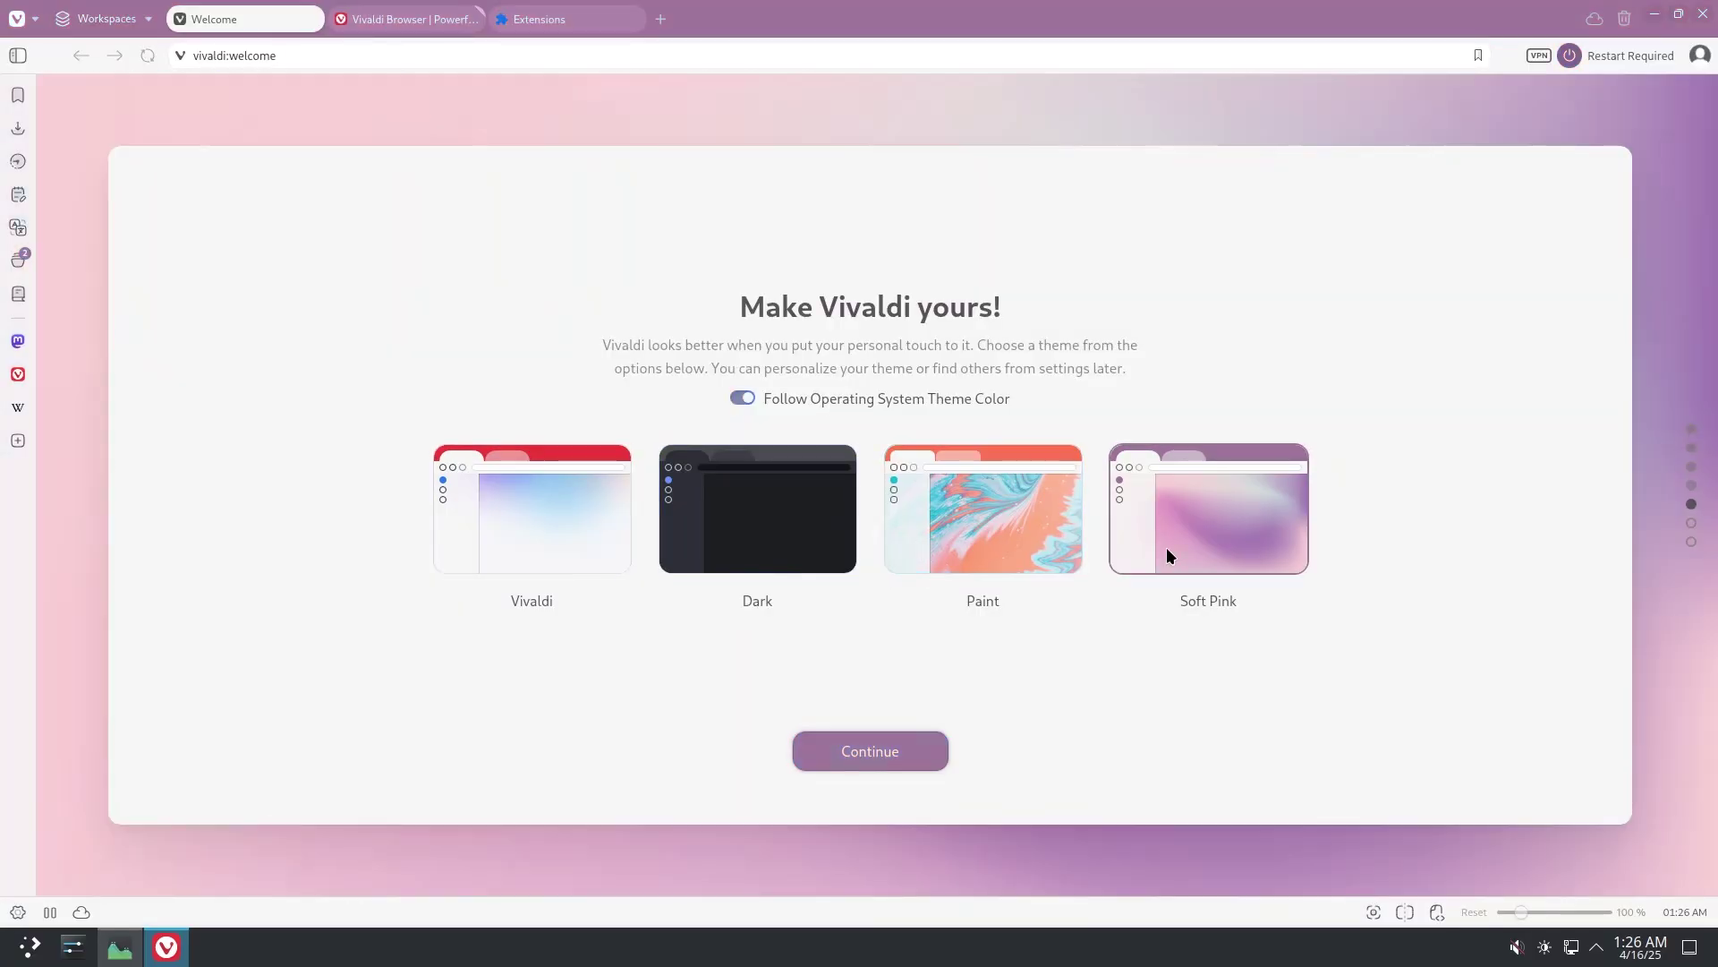
left_click(796, 553)
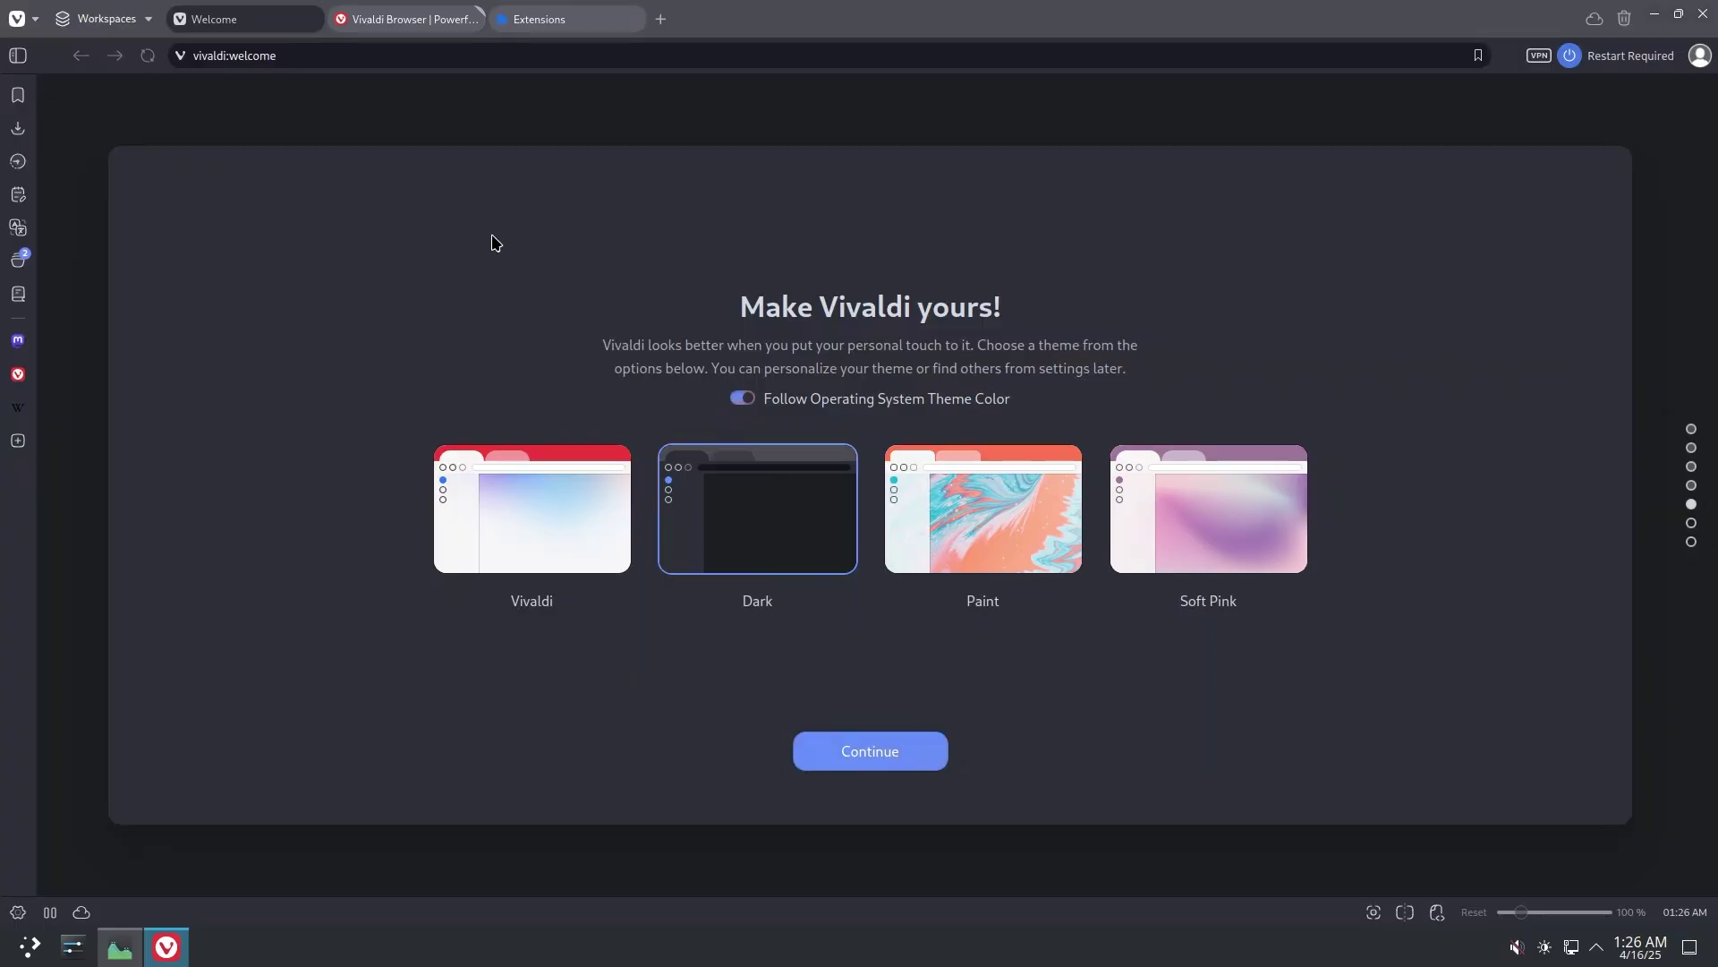
left_click(821, 767)
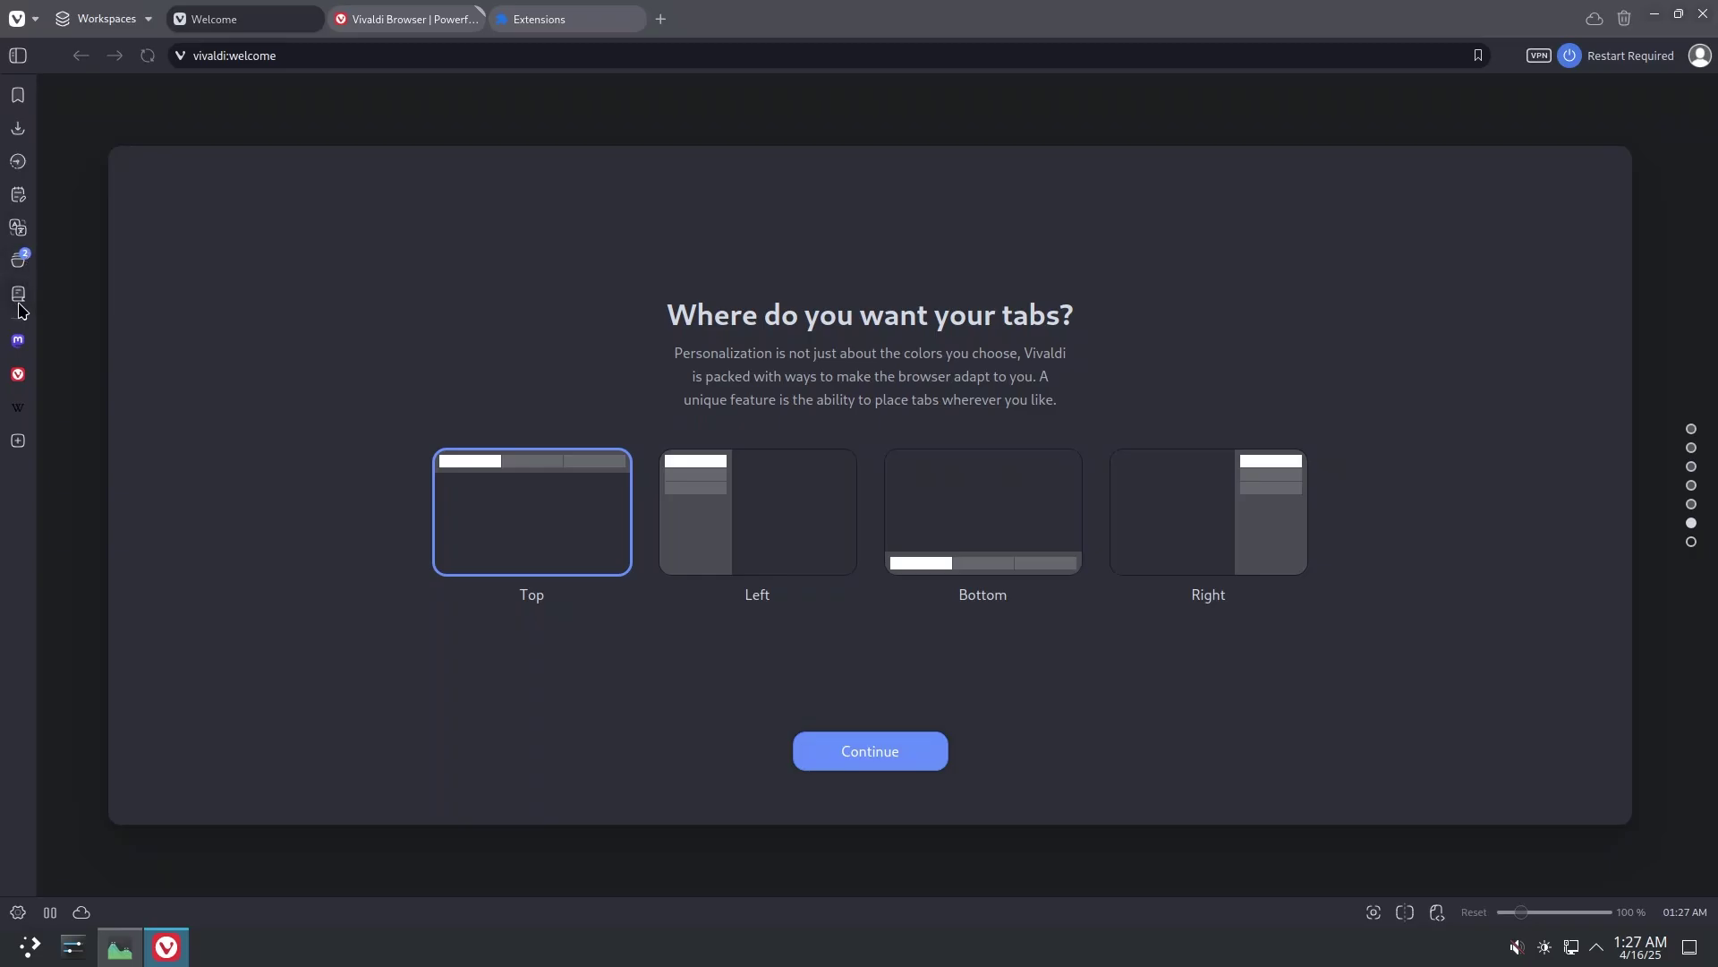
Look at the Add Web Panel options, and close the Vivaldi Browser and Extensions tabs so only Welcome stays open
left_click(13, 453)
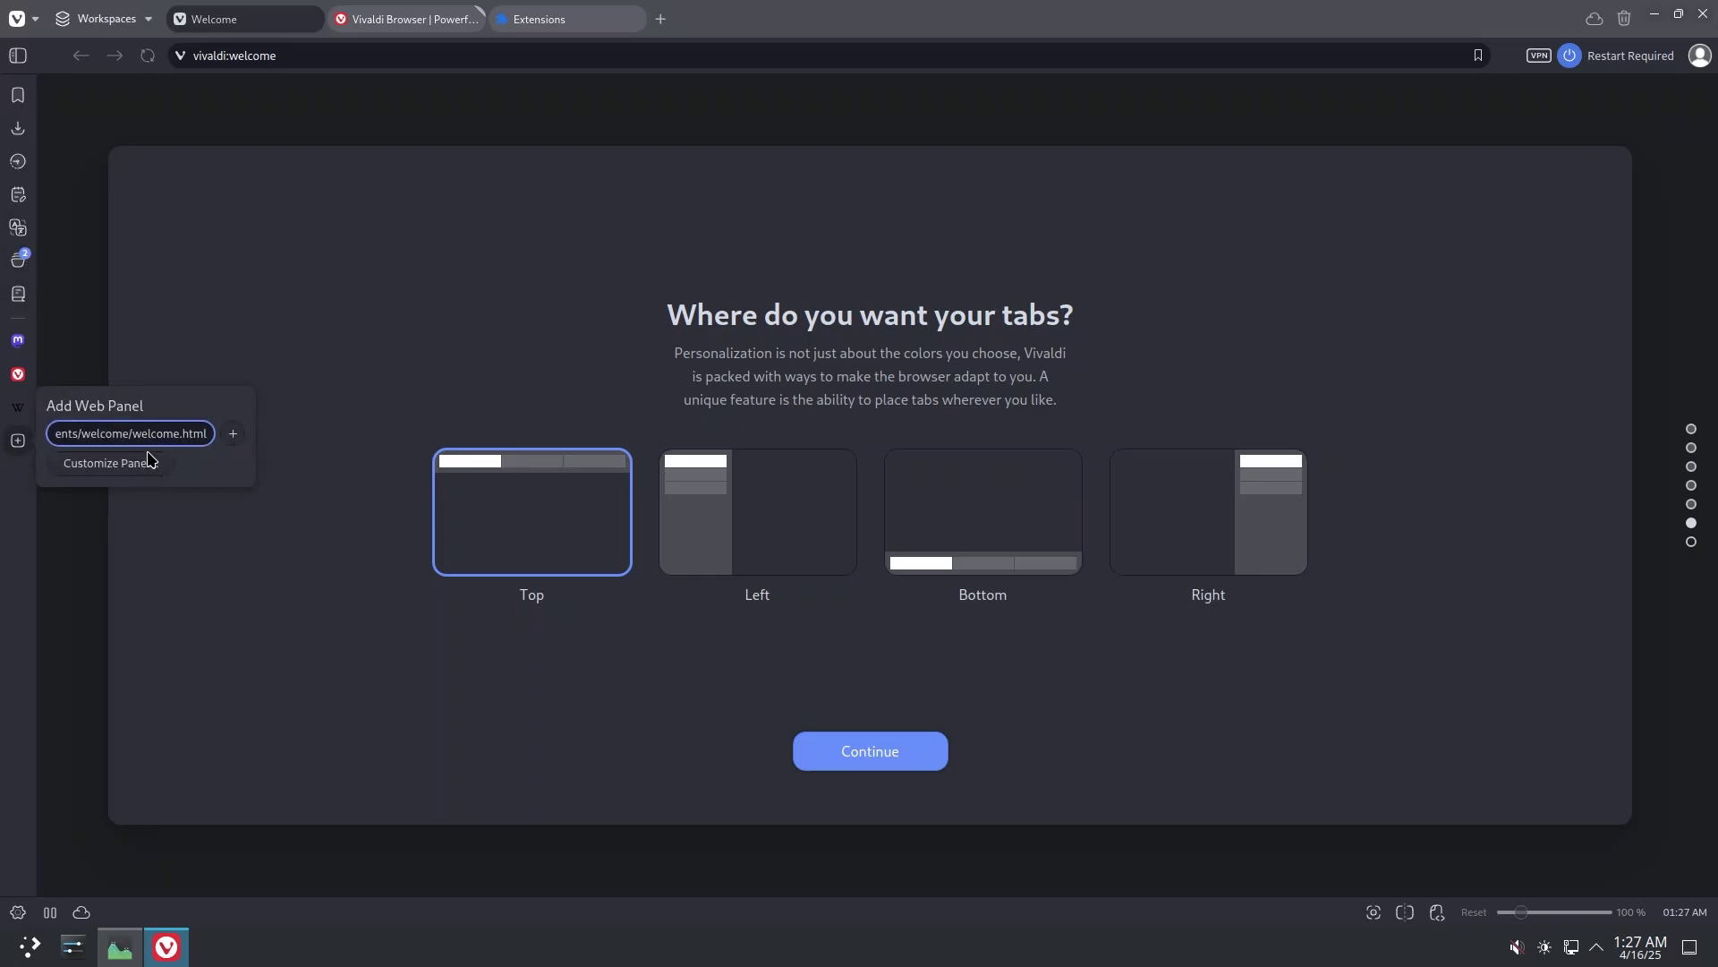
left_click(12, 444)
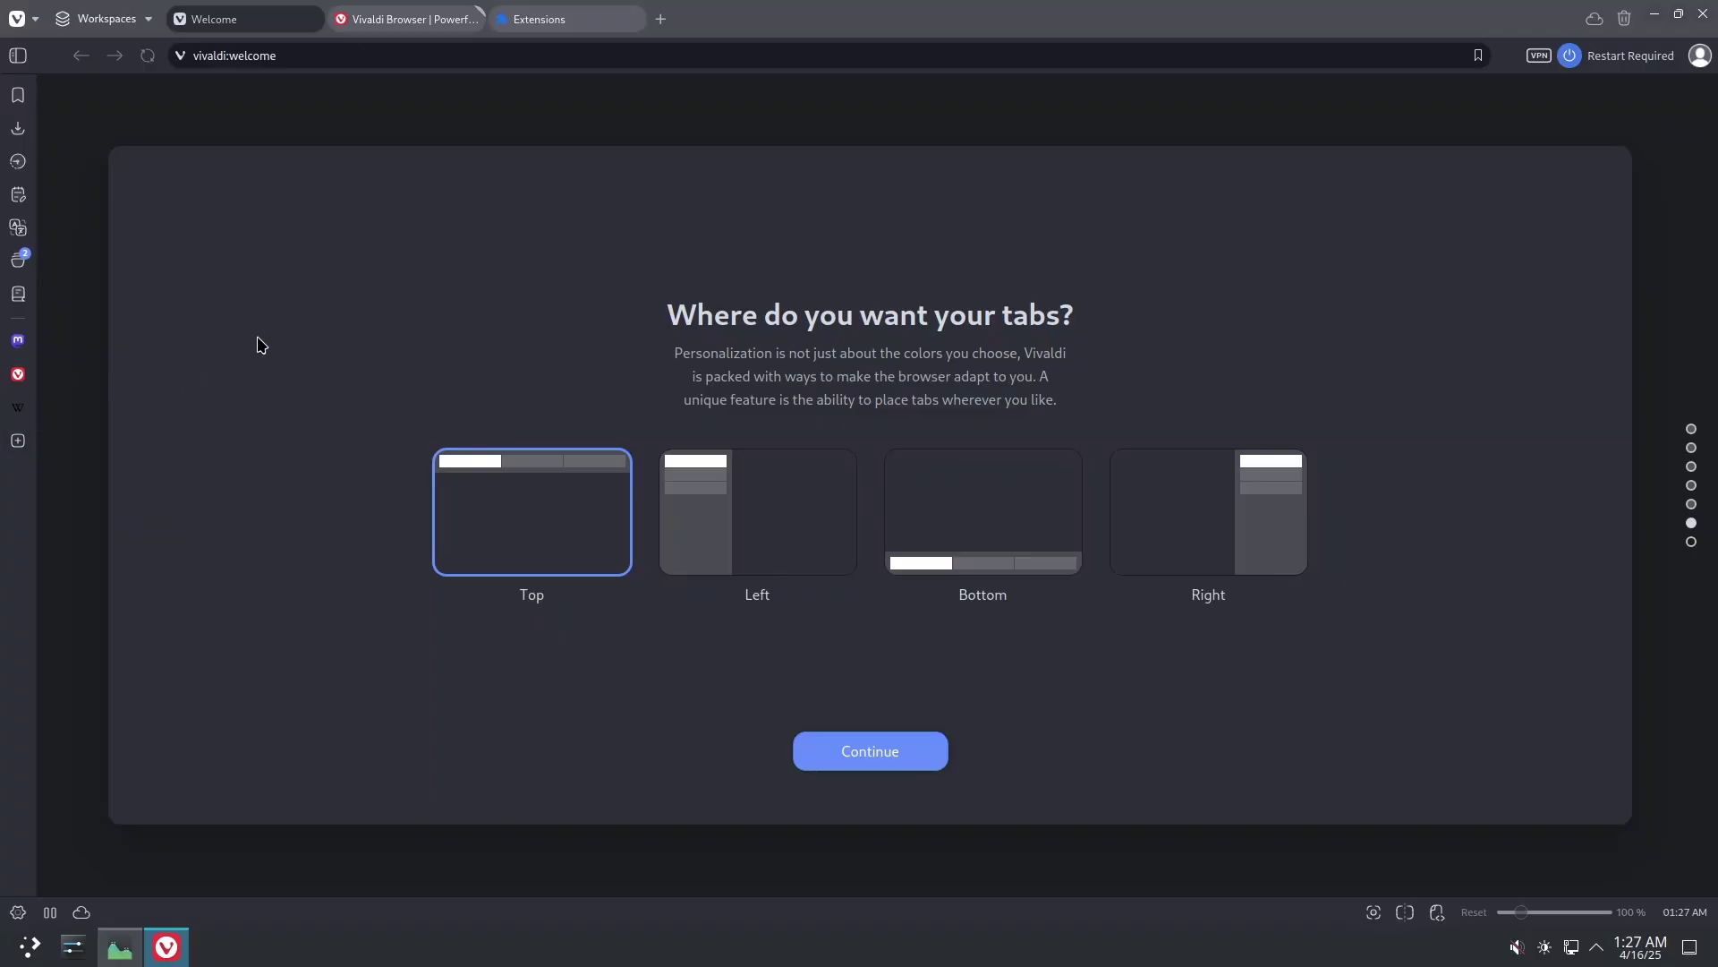
left_click(473, 19)
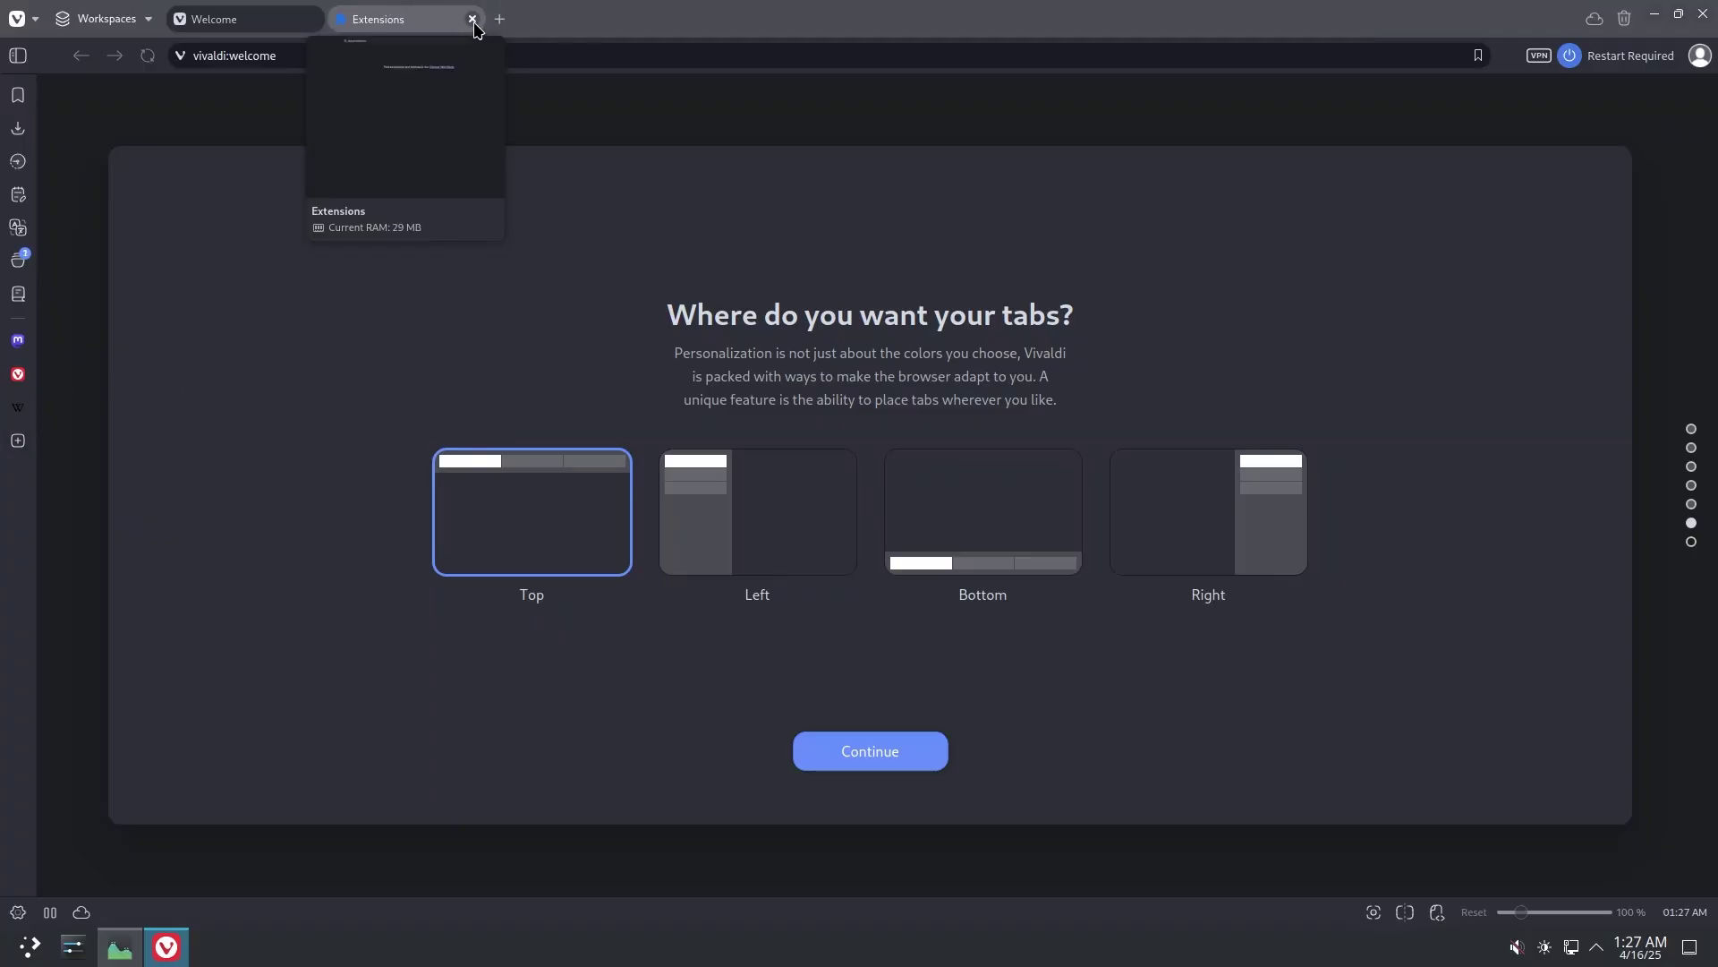
left_click(337, 19)
left_click(472, 20)
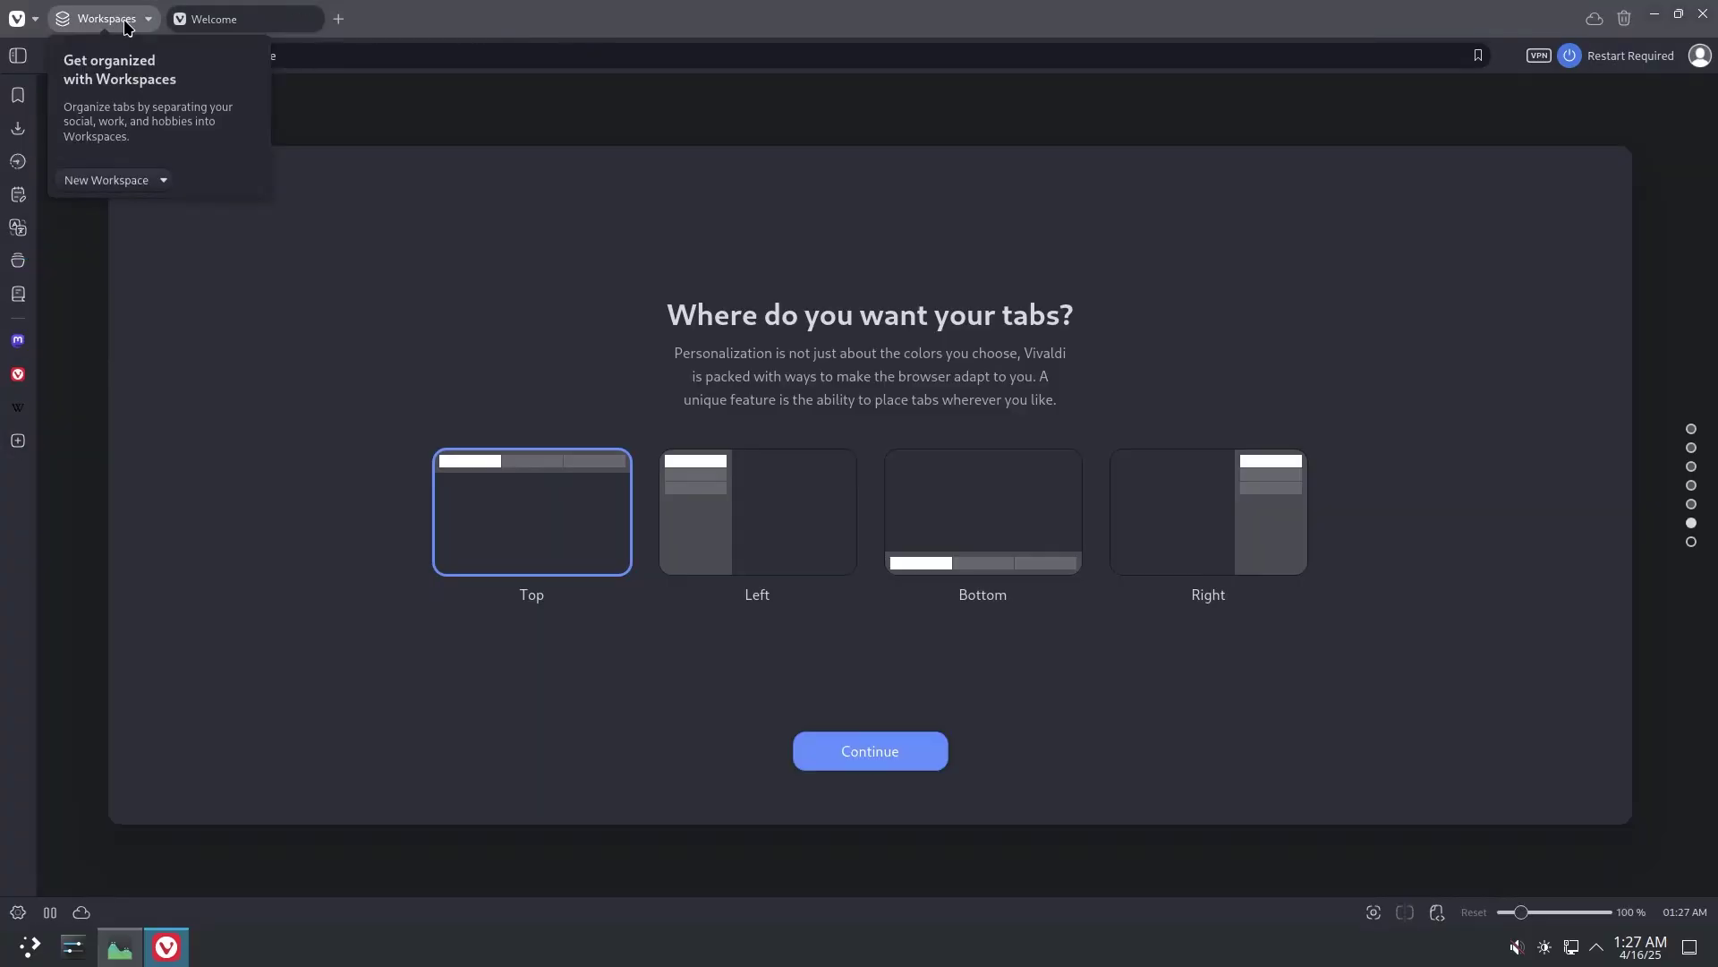
Tile the Vivaldi window beside System Monitor and check the memory use of Vivaldi and org.chromium.Chromium with only the Welcome tab open
double_click(1014, 32)
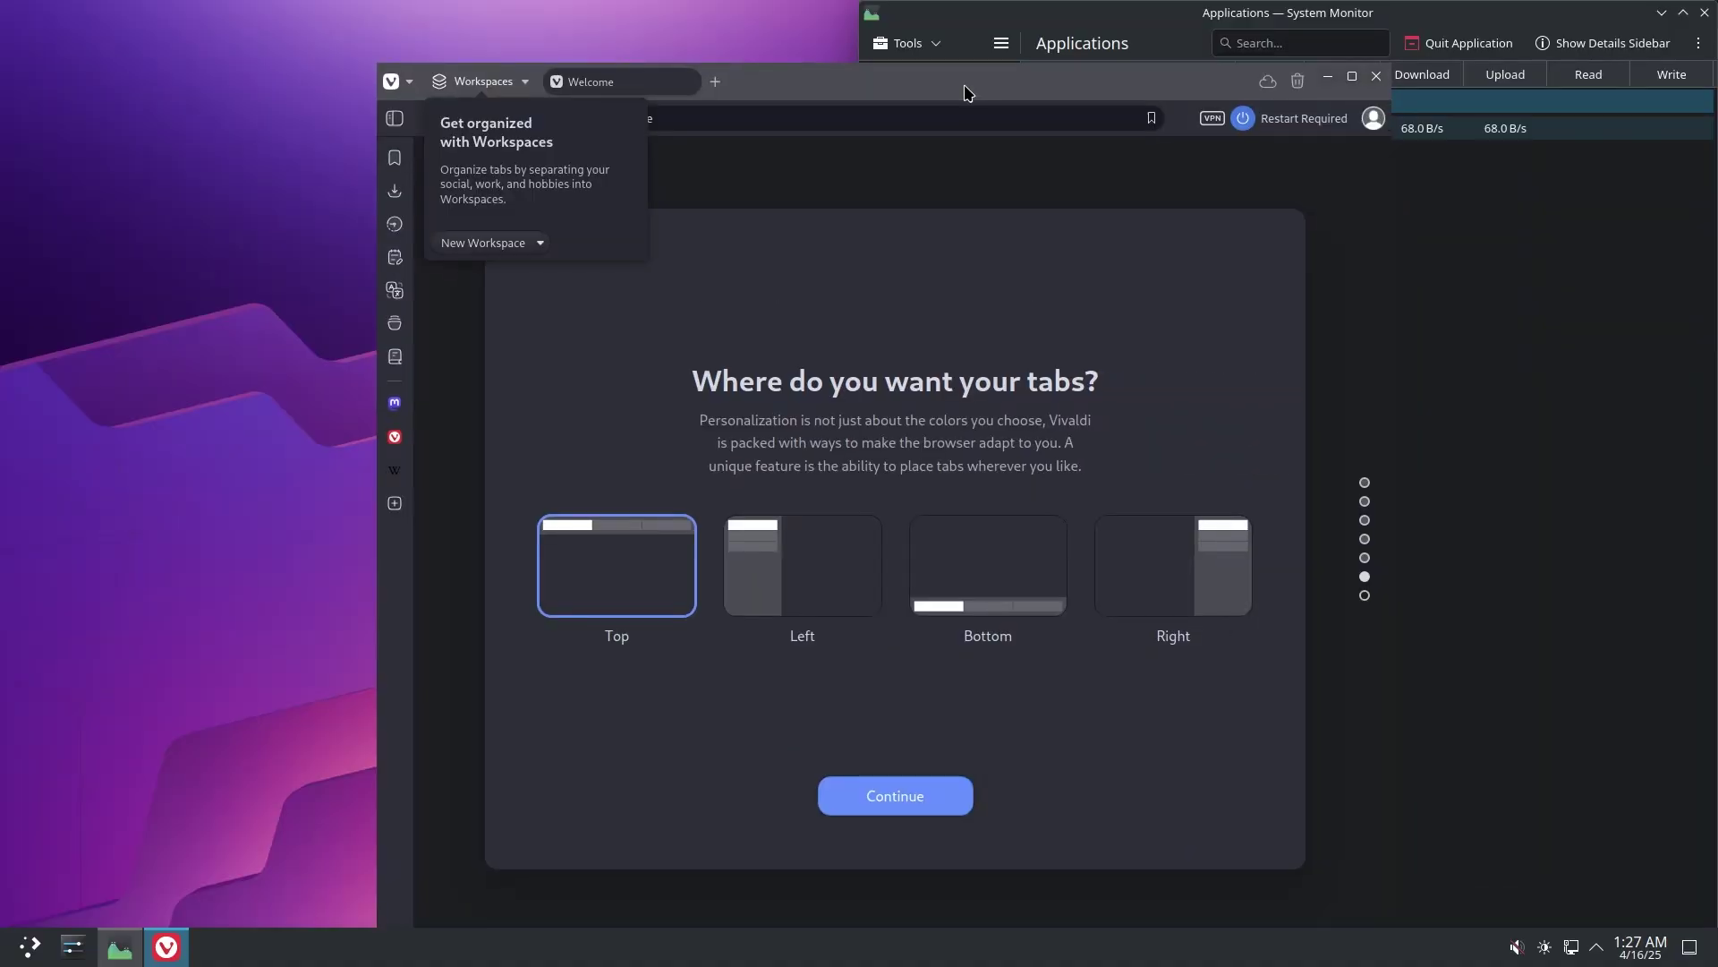
left_click_drag(896, 83, 27, 313)
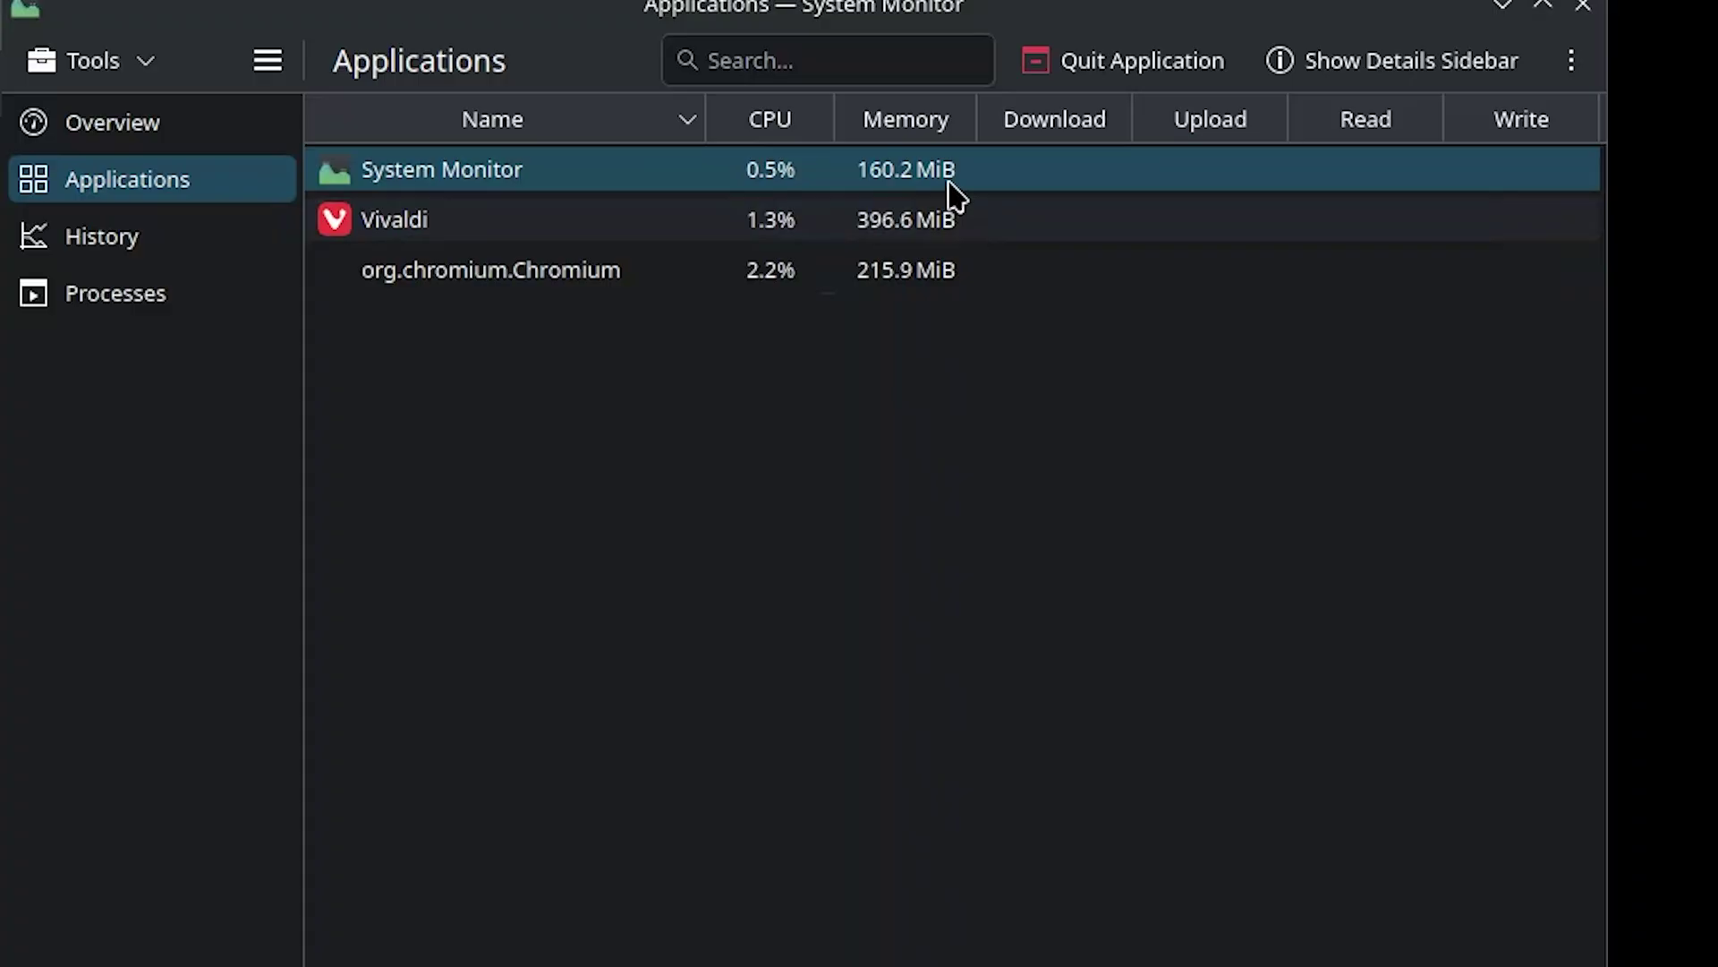
left_click(931, 270)
left_click(900, 222)
left_click(799, 183)
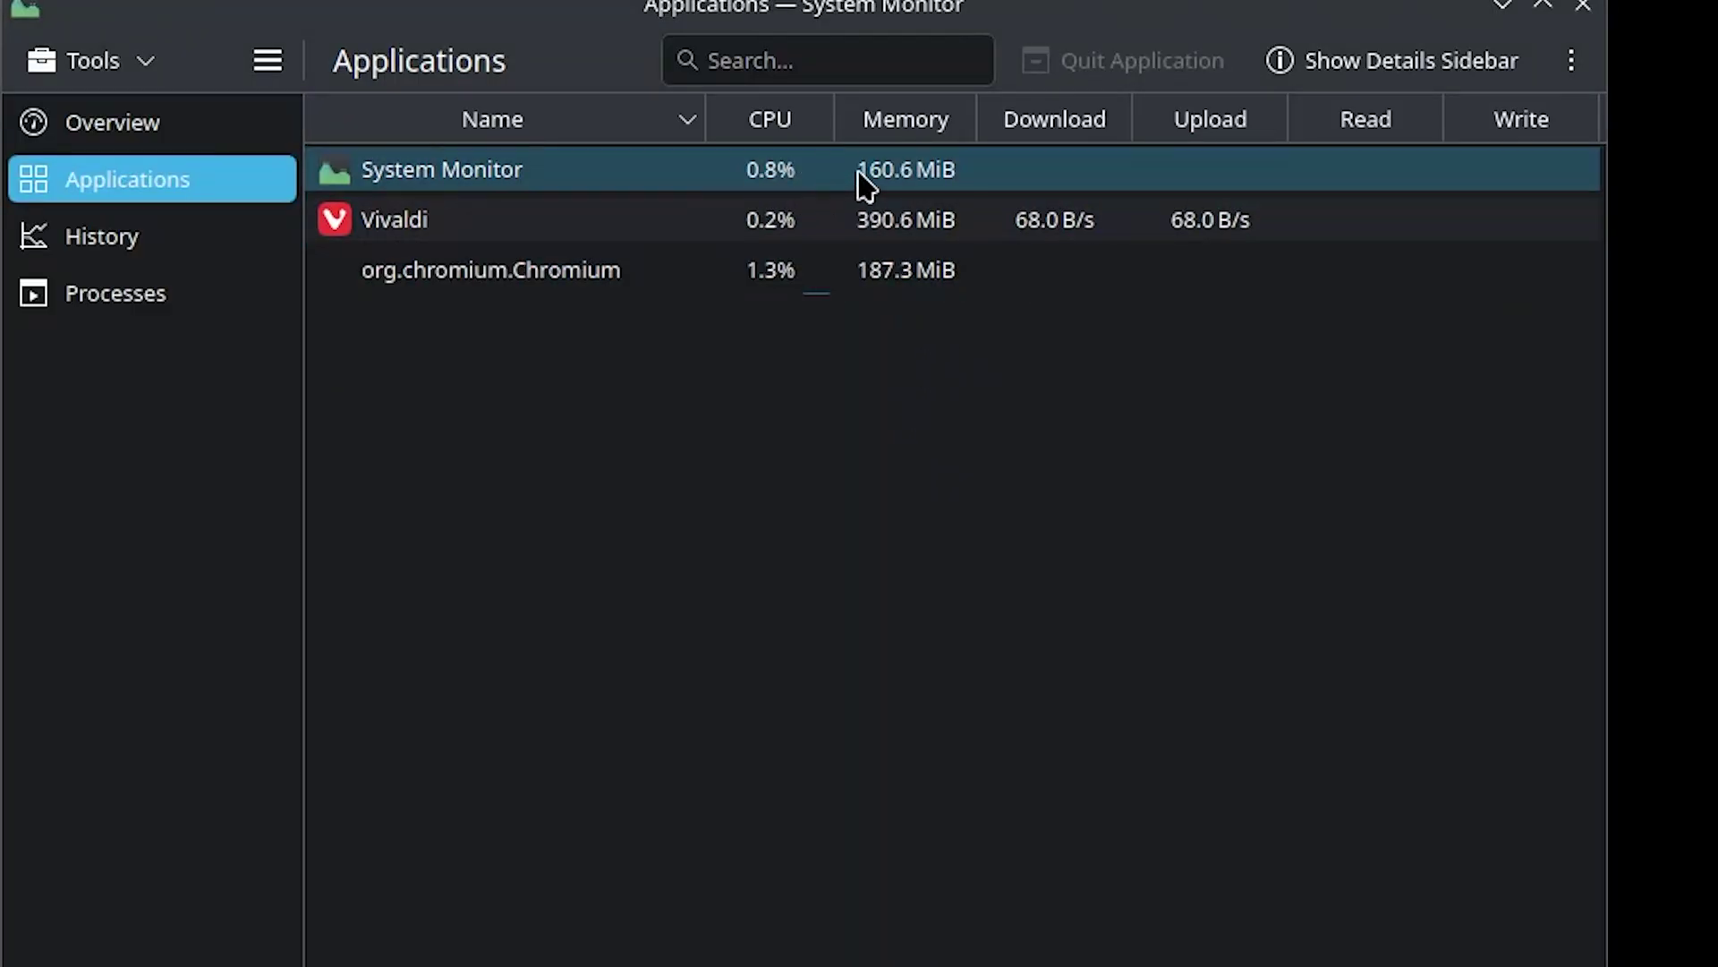
left_click(837, 219)
left_click(926, 189)
left_click(886, 271)
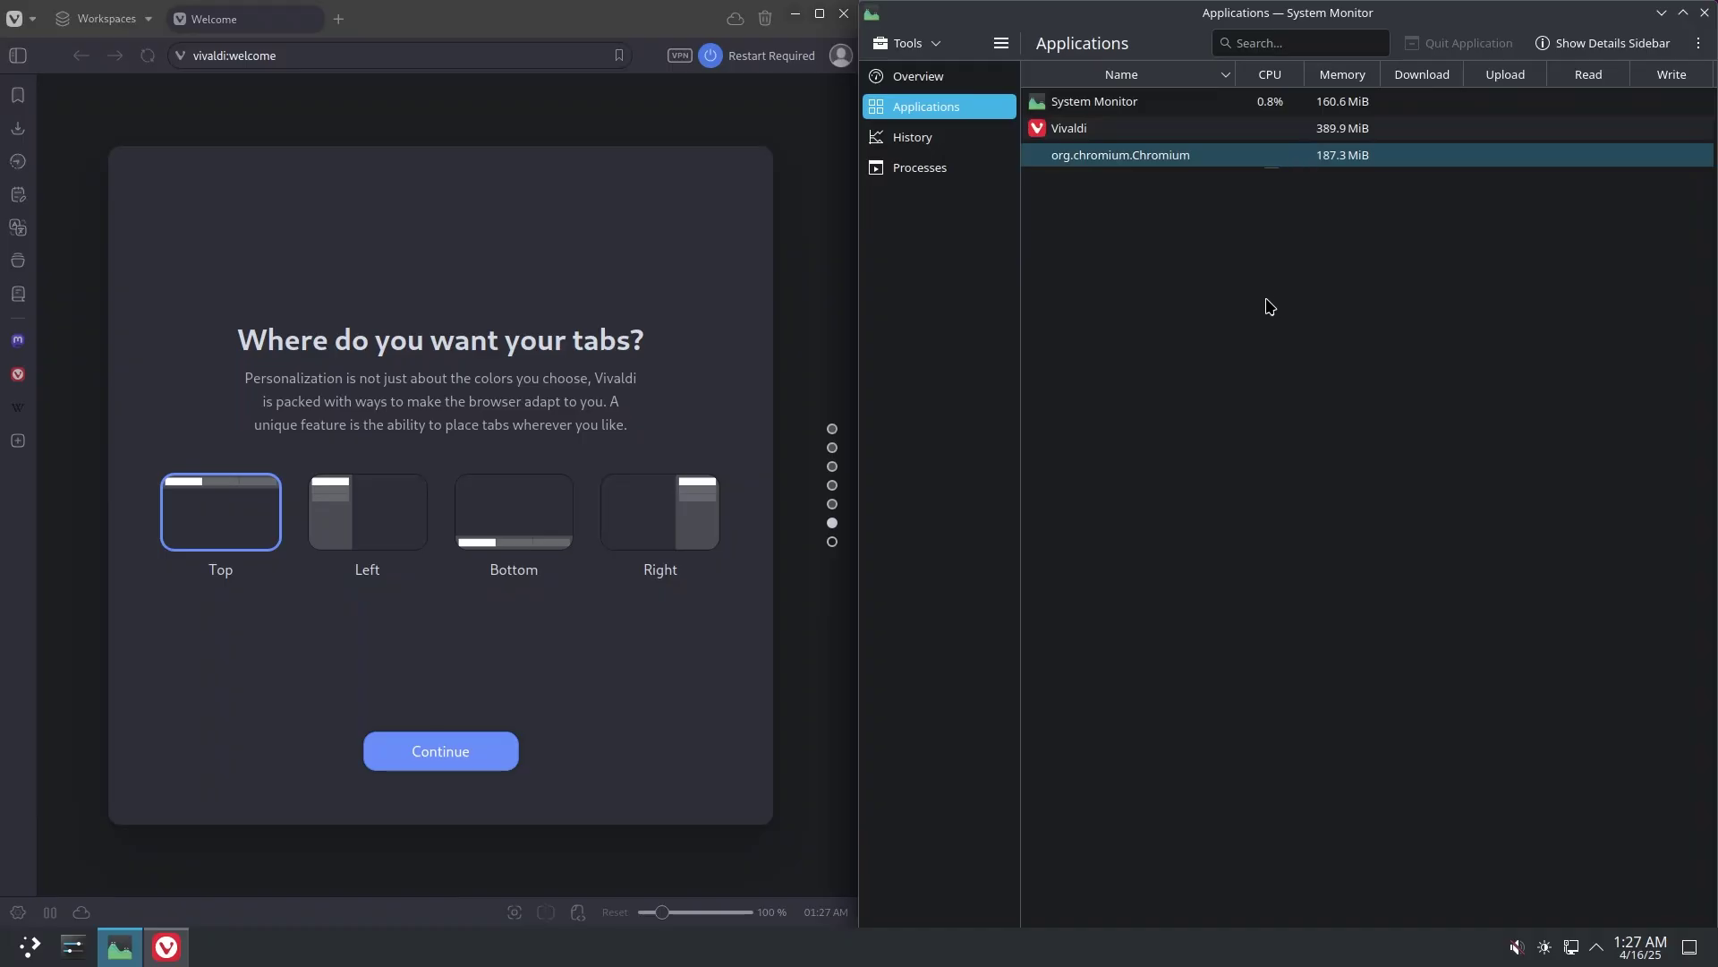
left_click(1308, 133)
left_click(1320, 157)
left_click(1362, 134)
left_click(1361, 156)
Try the Left, Bottom and Right tab positions in Vivaldi's setup and return the tabs to Top
left_click(614, 268)
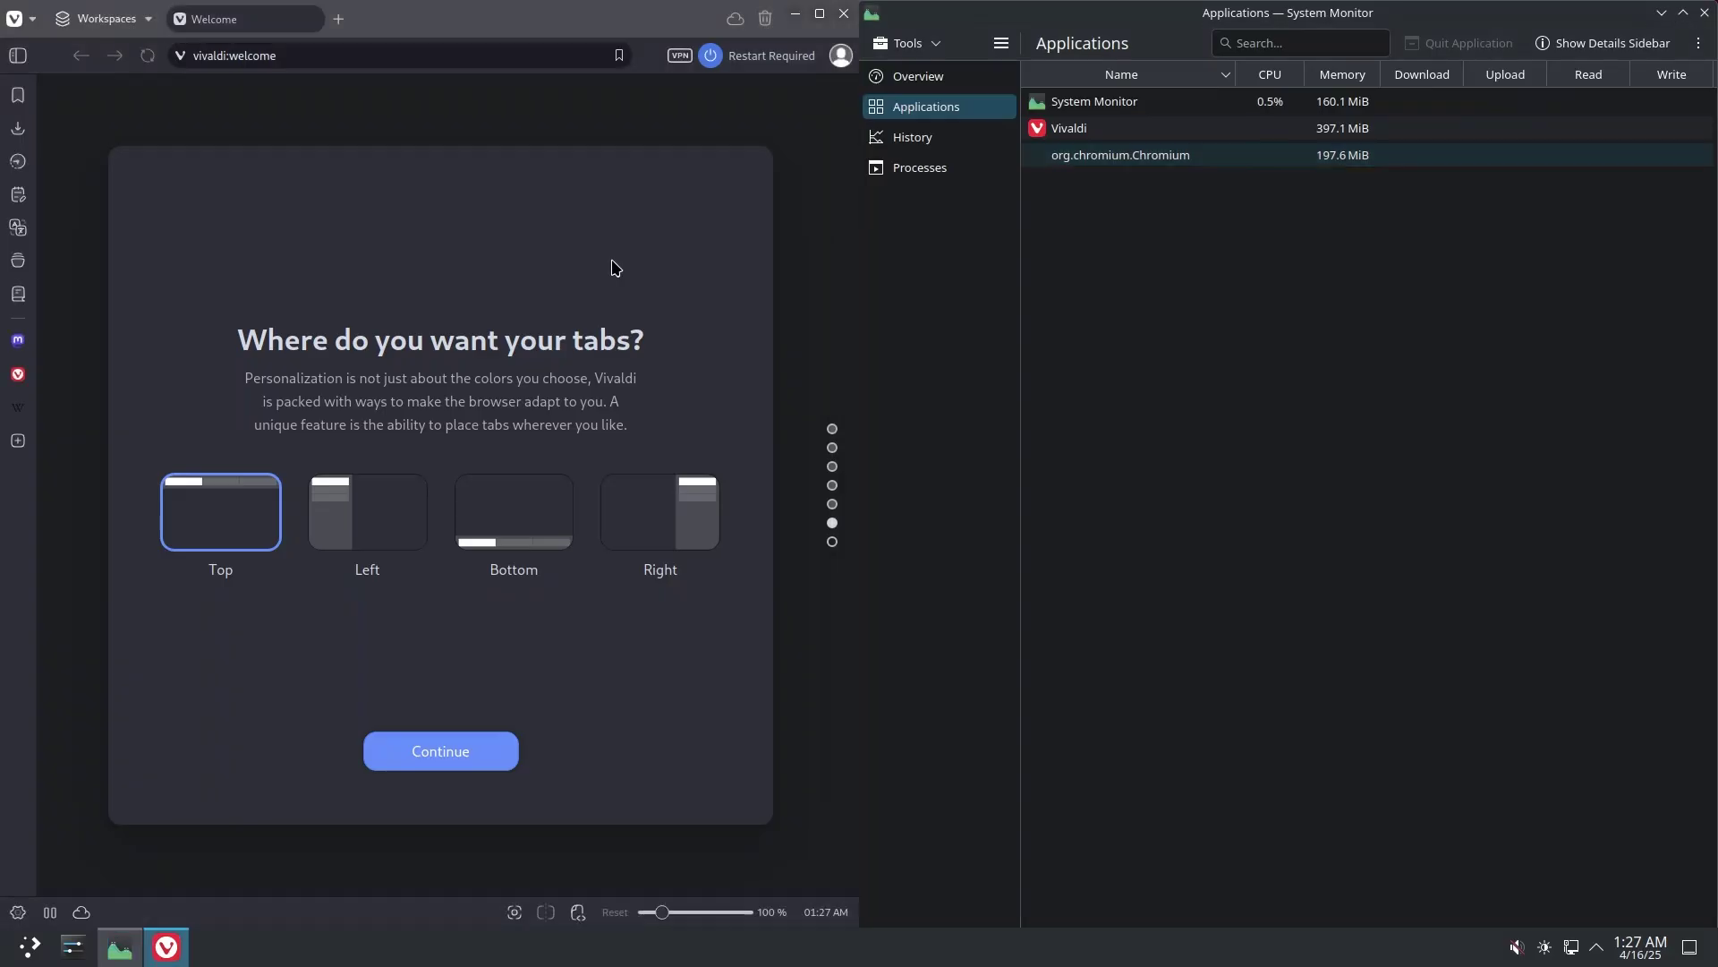
left_click(362, 542)
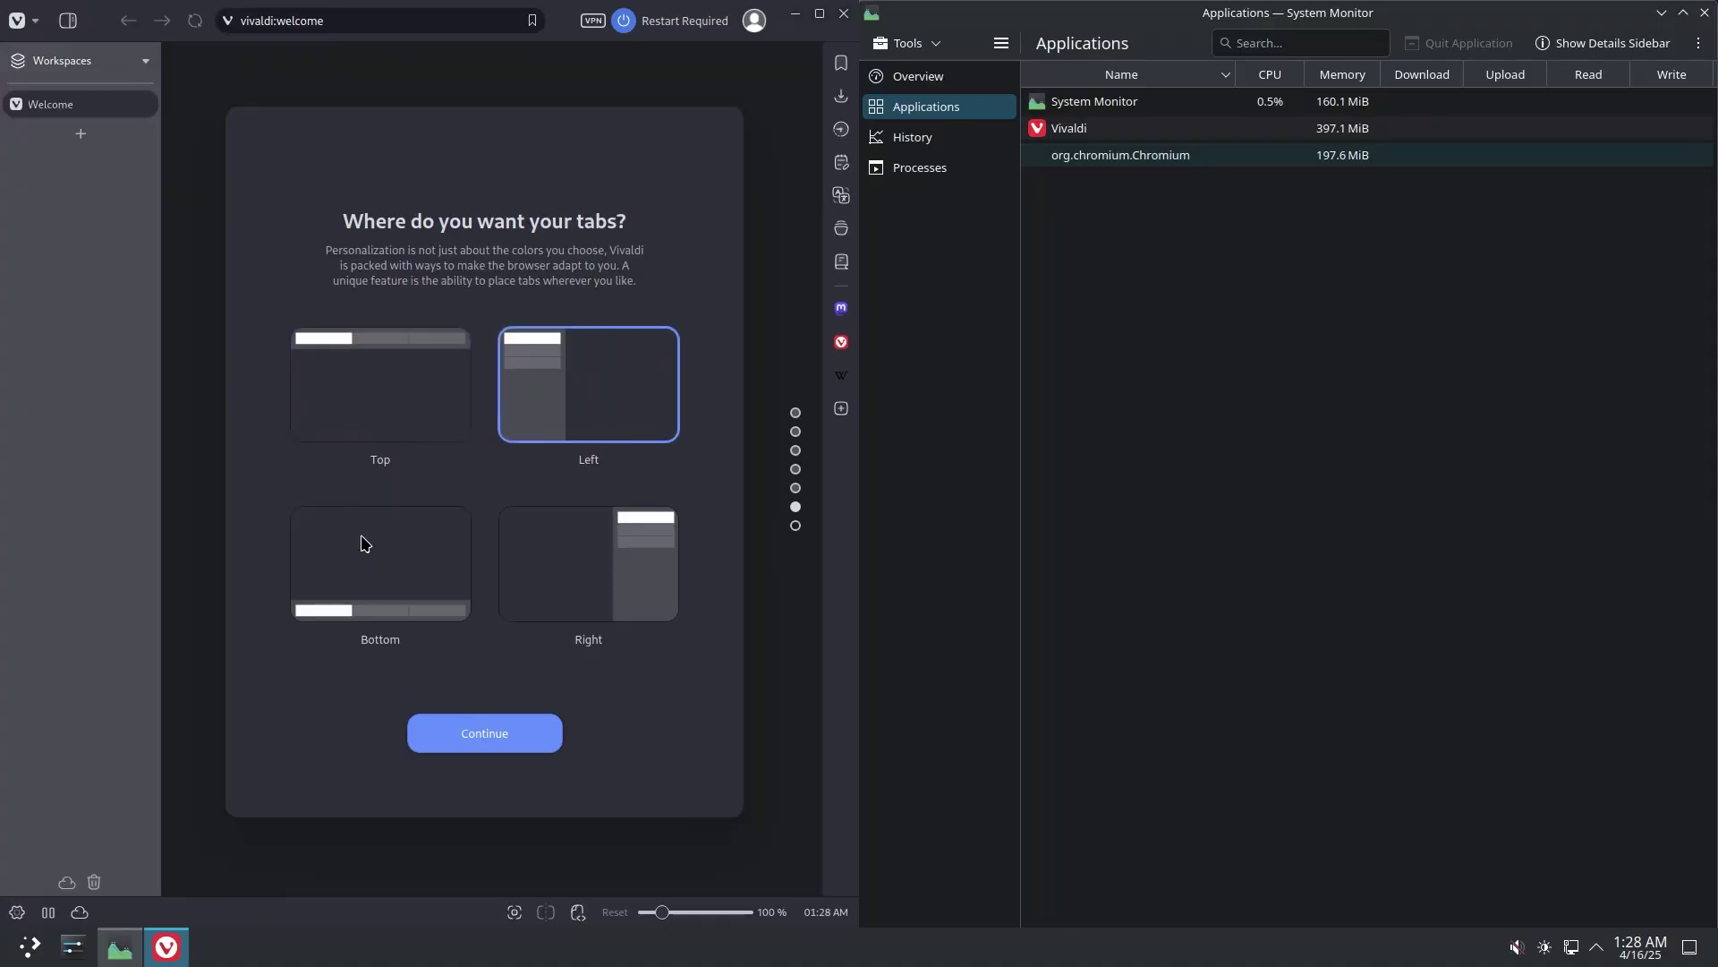
left_click(362, 543)
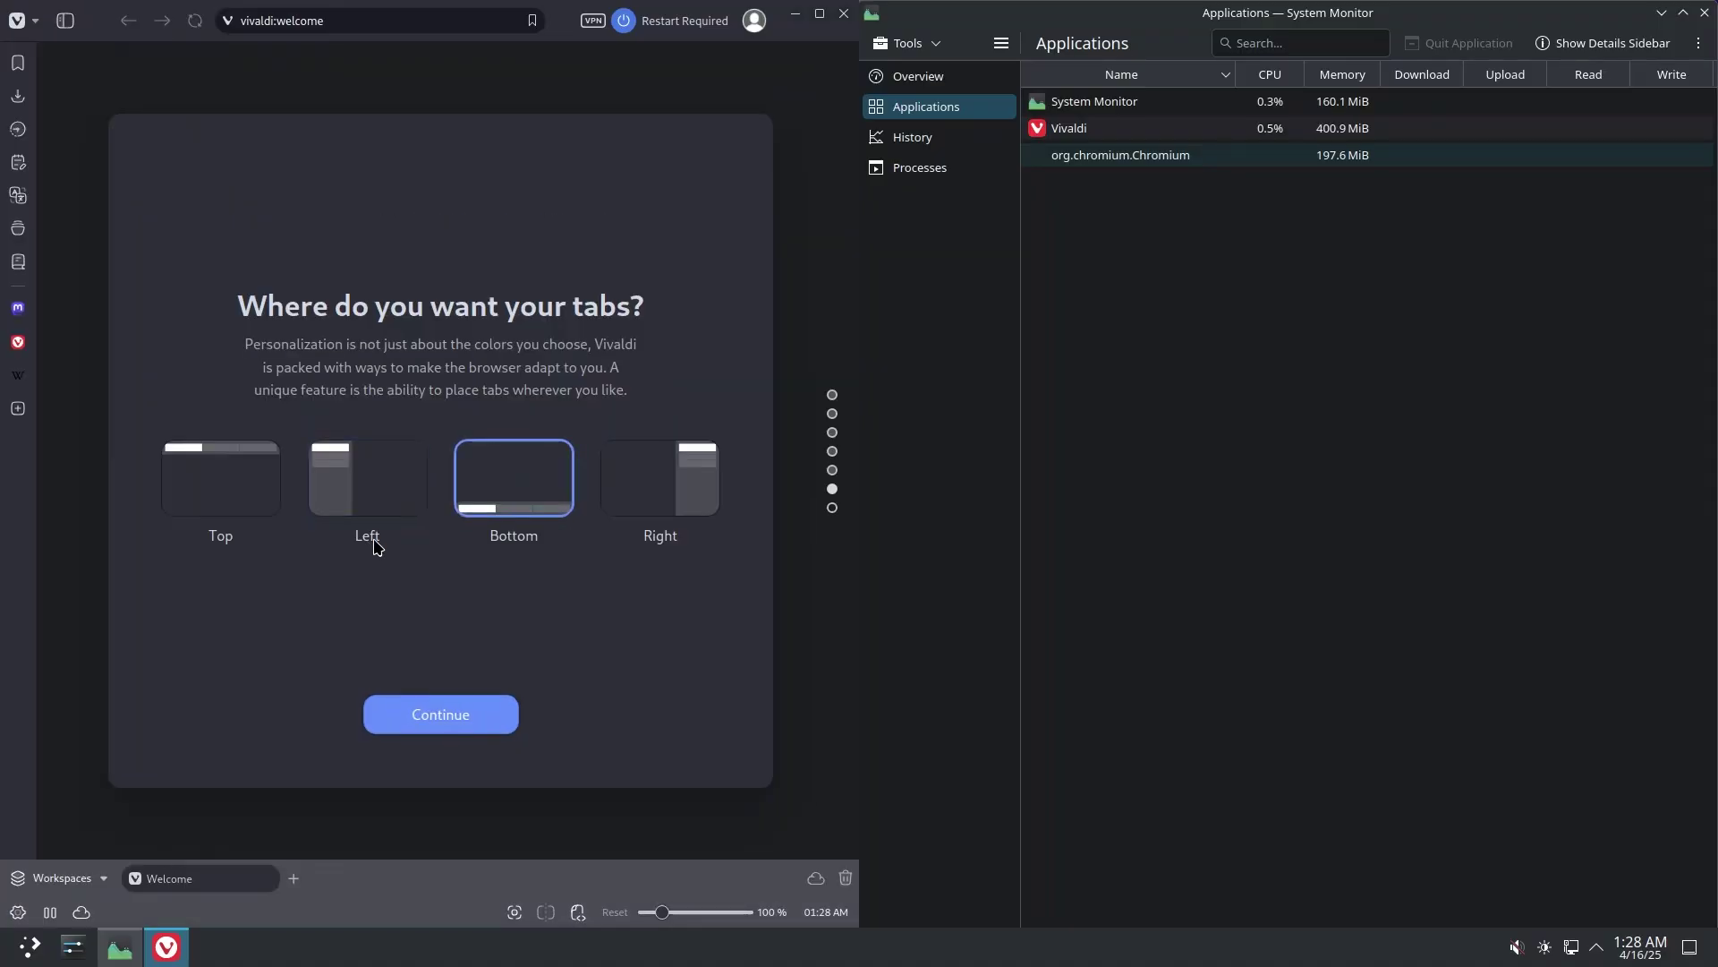
left_click(674, 464)
left_click(228, 436)
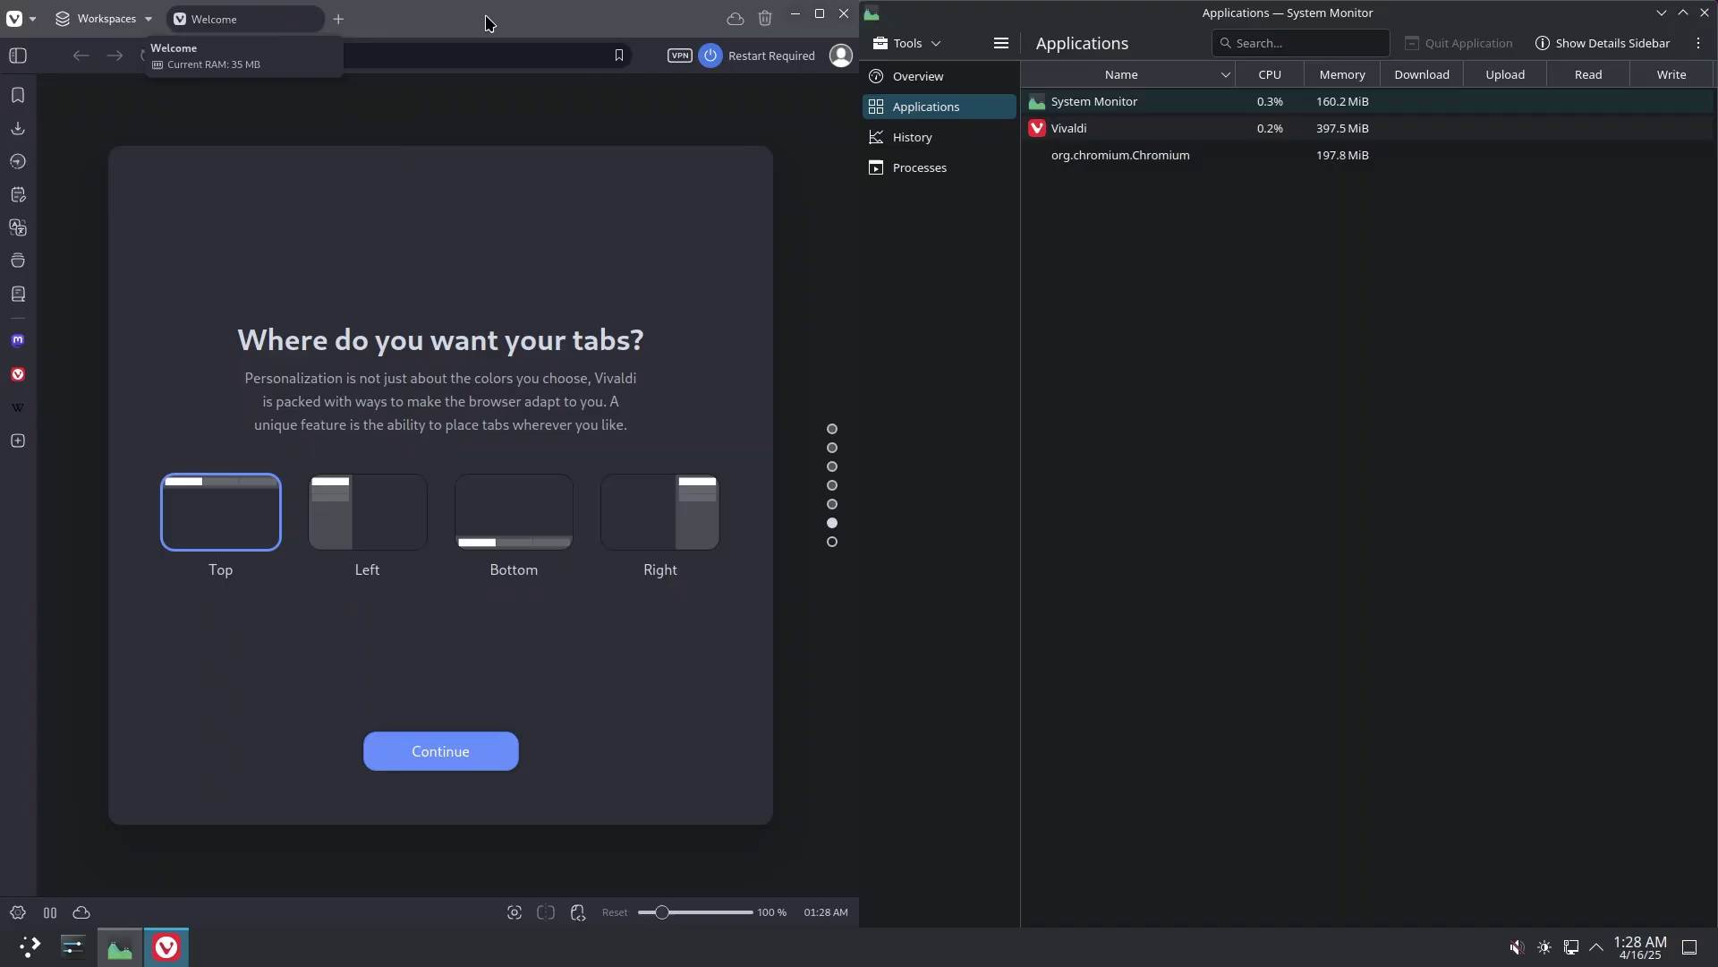
View and close the Proton VPN panel, and restart Vivaldi to apply the updated audio and video support
left_click(682, 59)
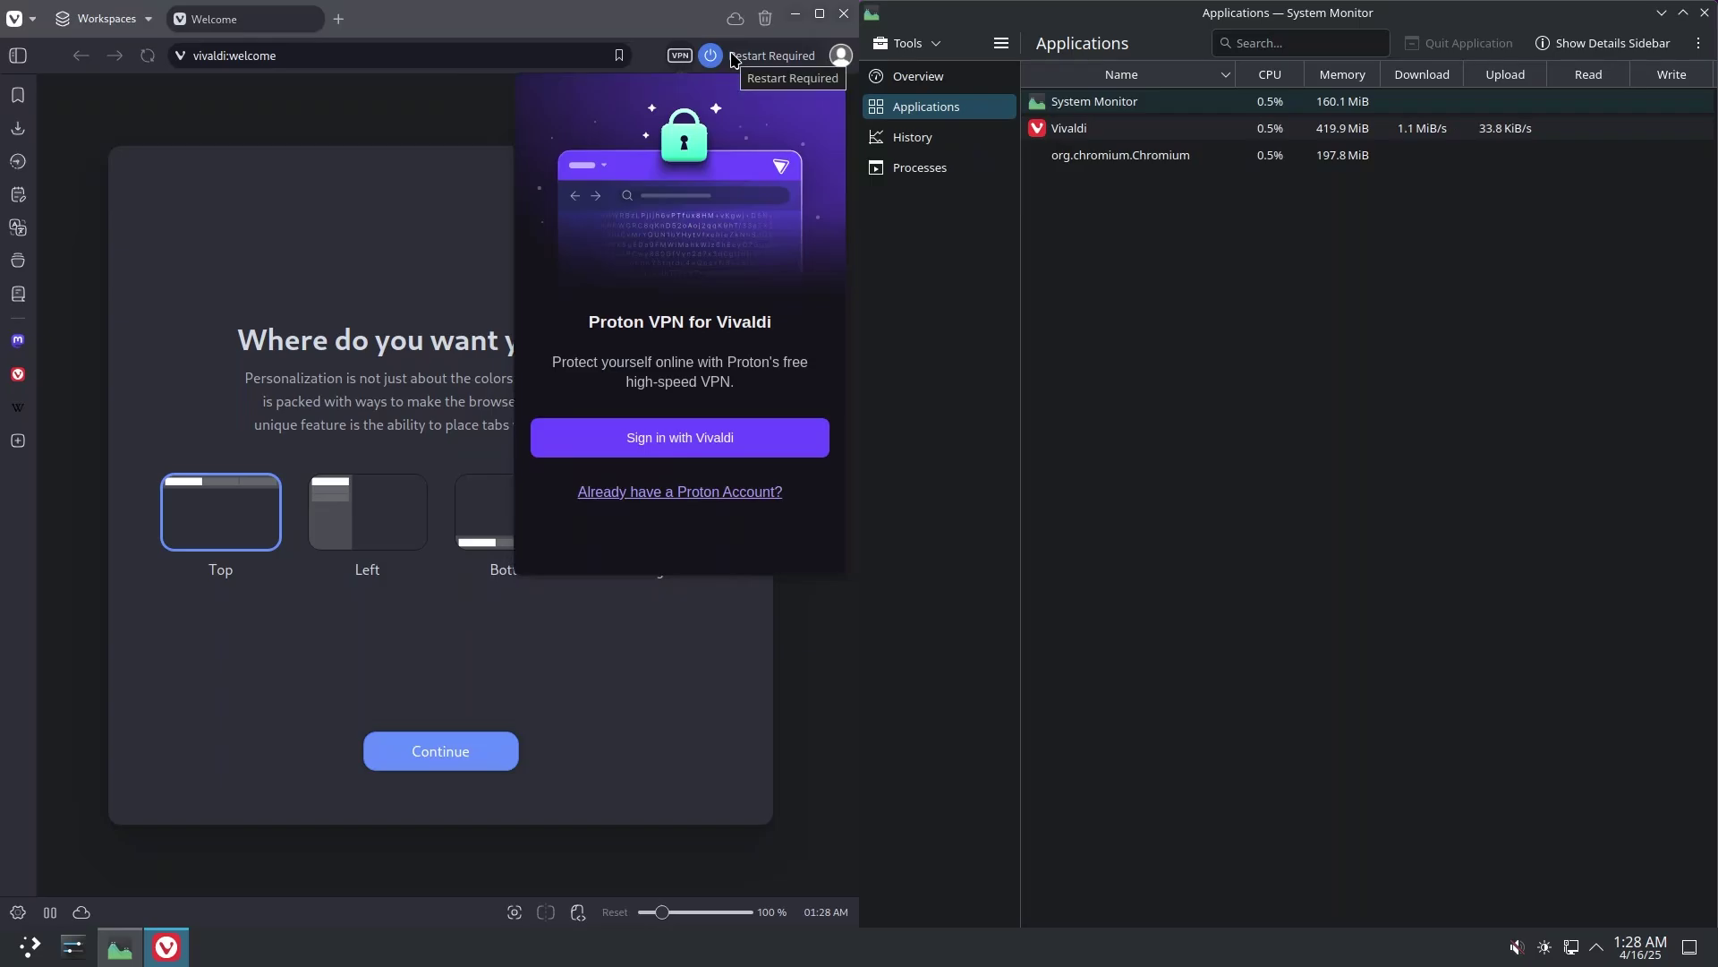
left_click(676, 56)
left_click(712, 58)
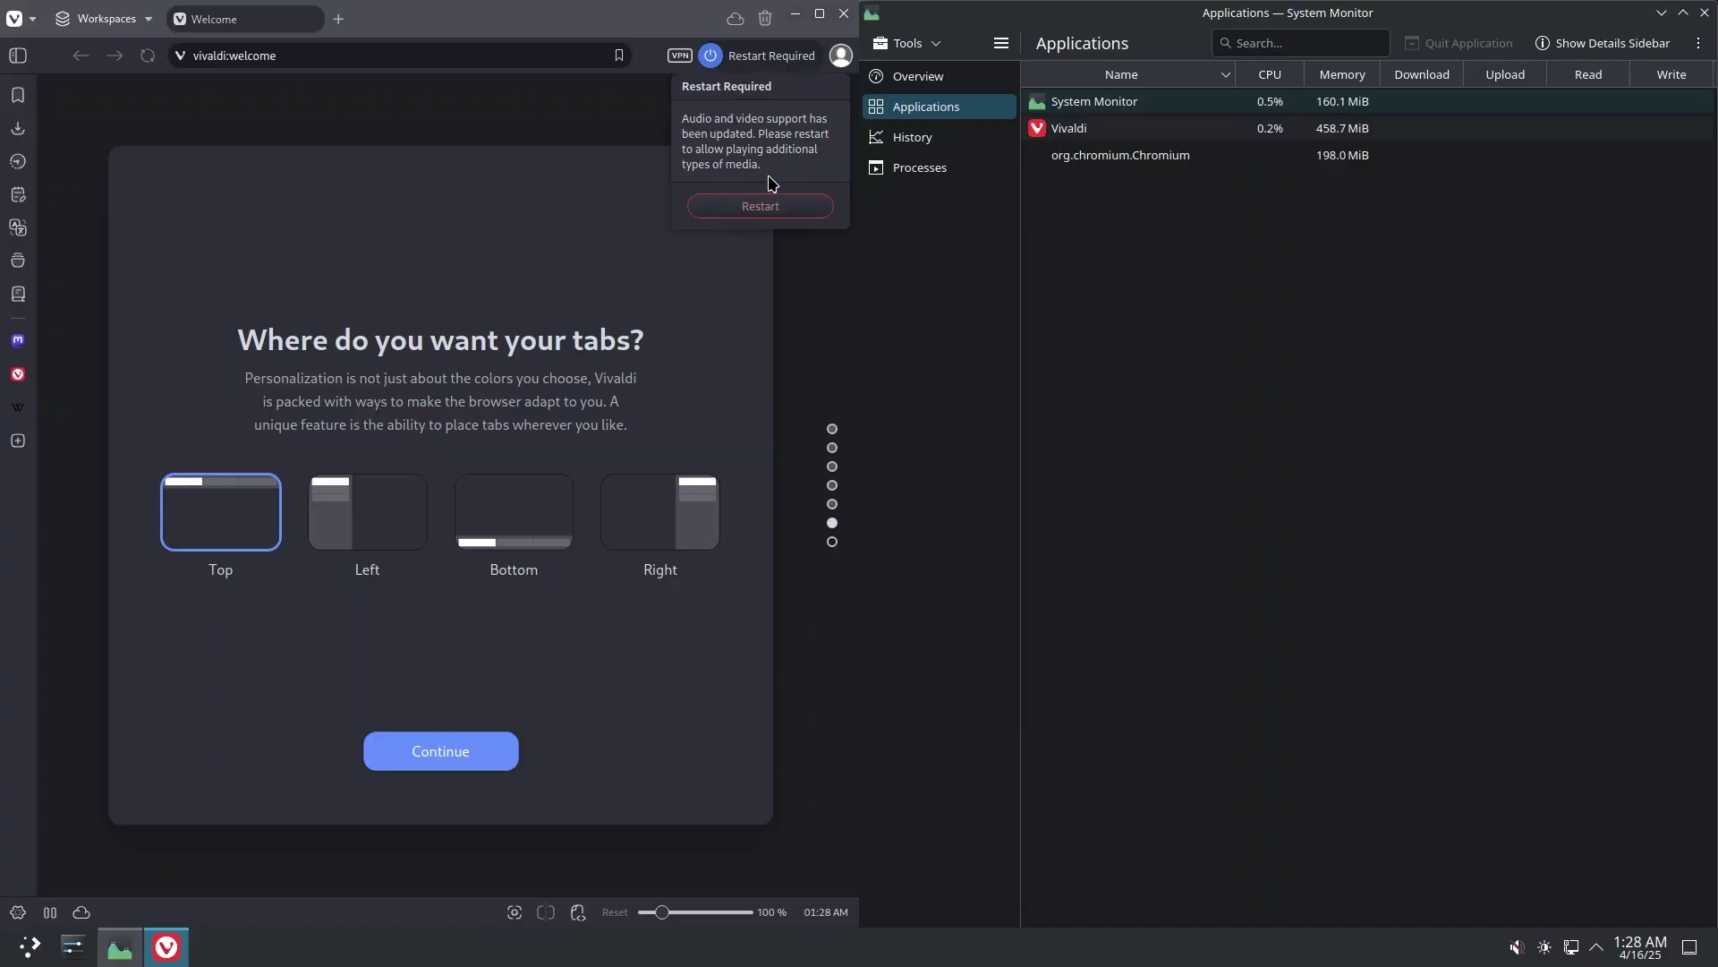
left_click(801, 212)
left_click(592, 481)
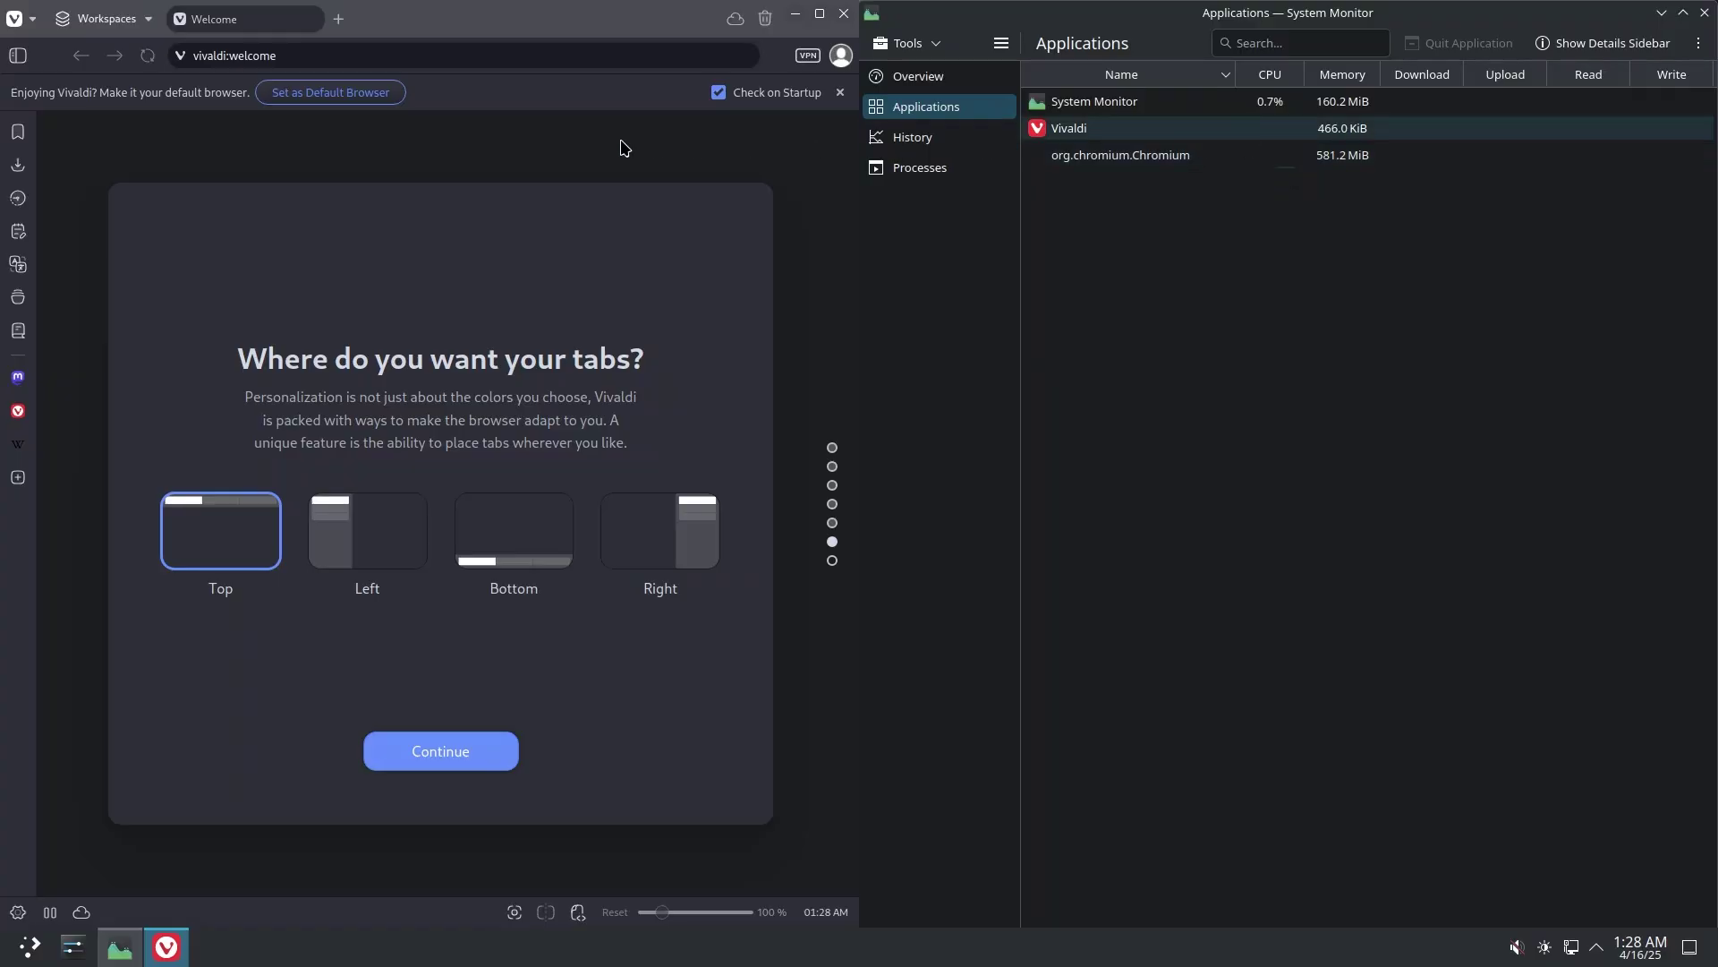
Check the memory use of org.chromium.Chromium, and replace Vivaldi's Welcome tab with a new Start Page tab
left_click(1349, 160)
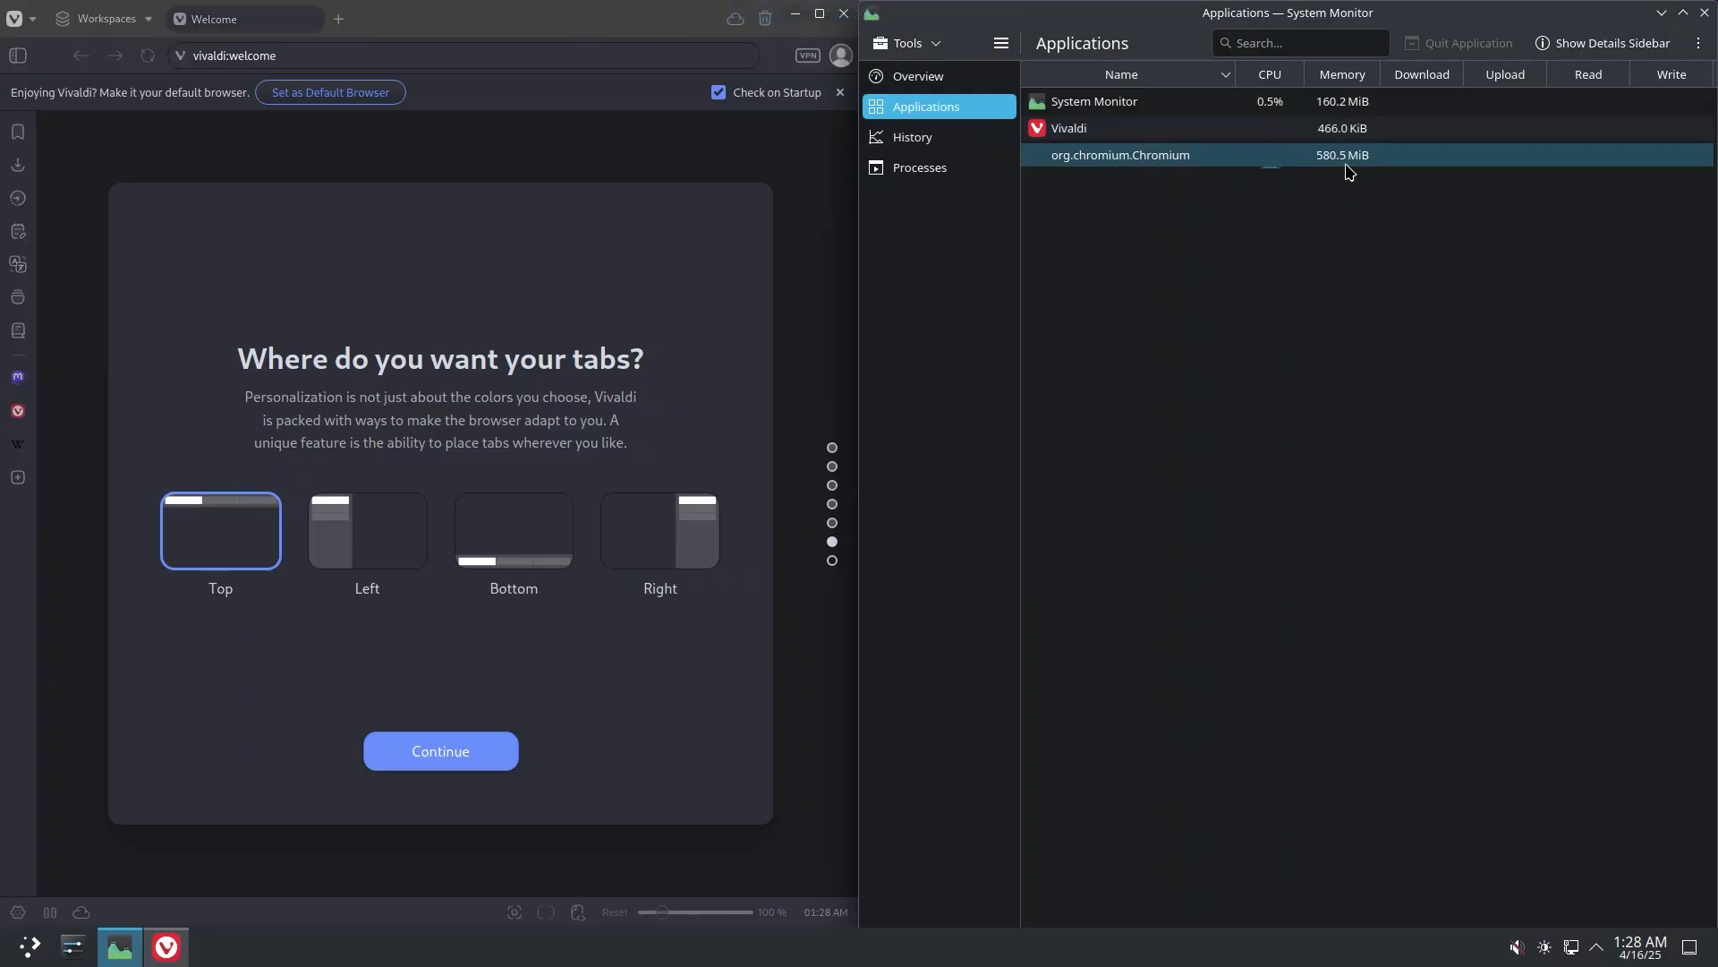
left_click(600, 356)
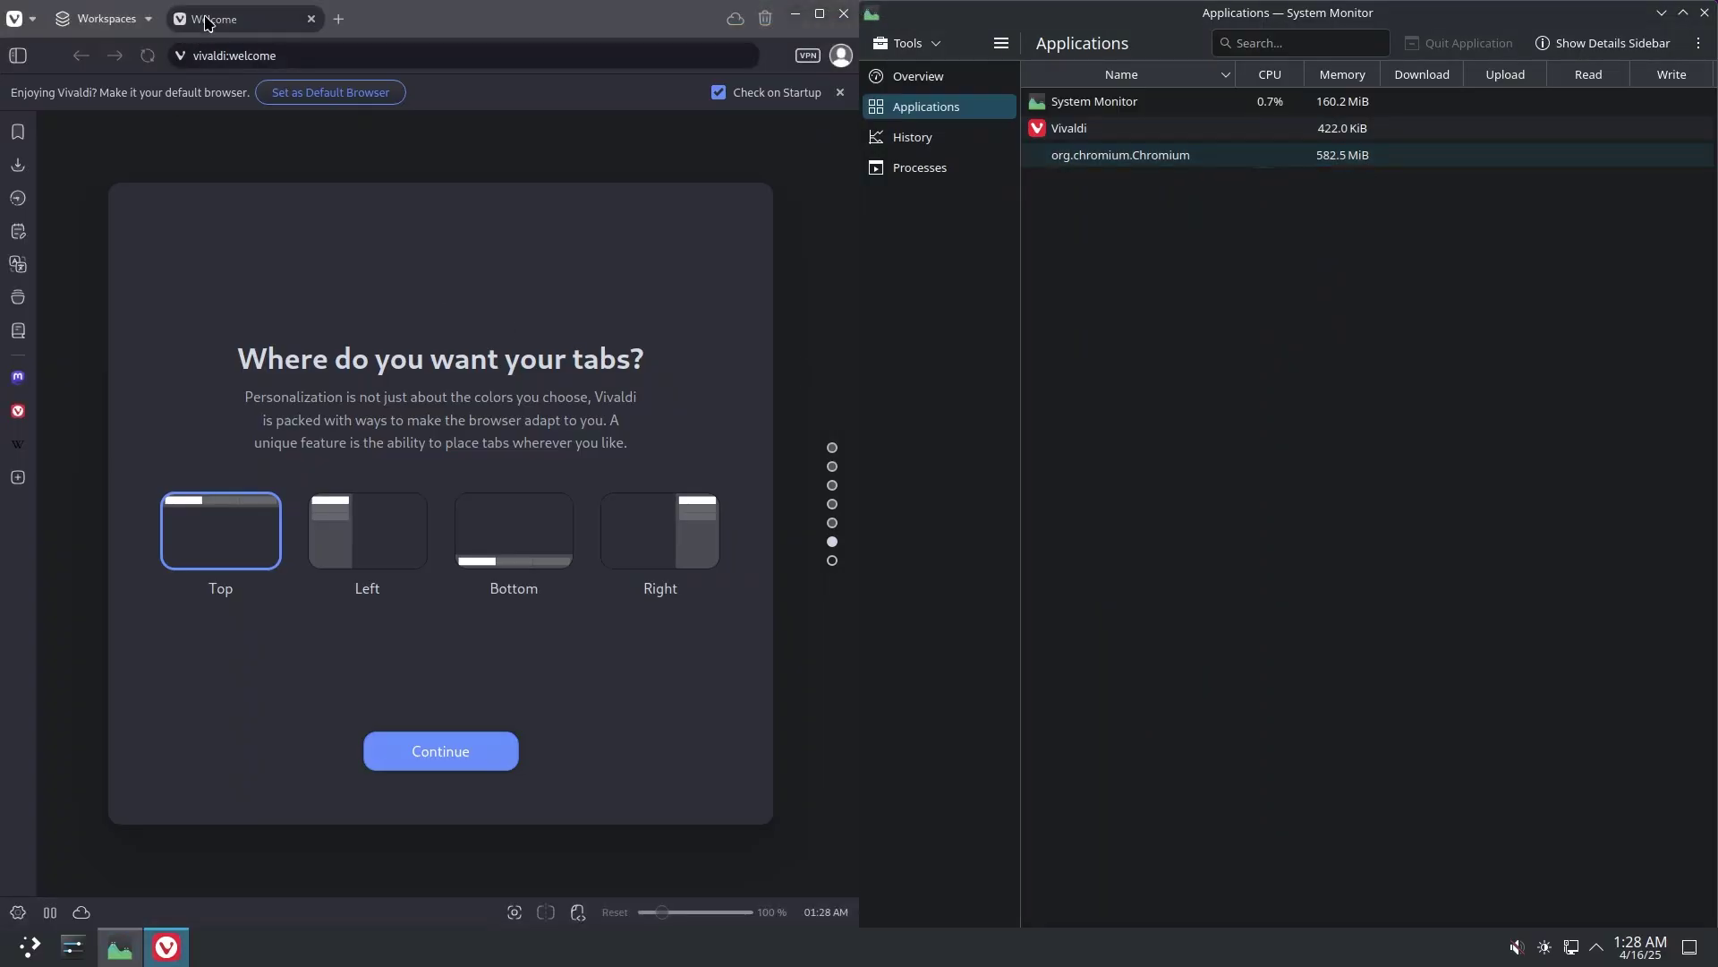
left_click(340, 20)
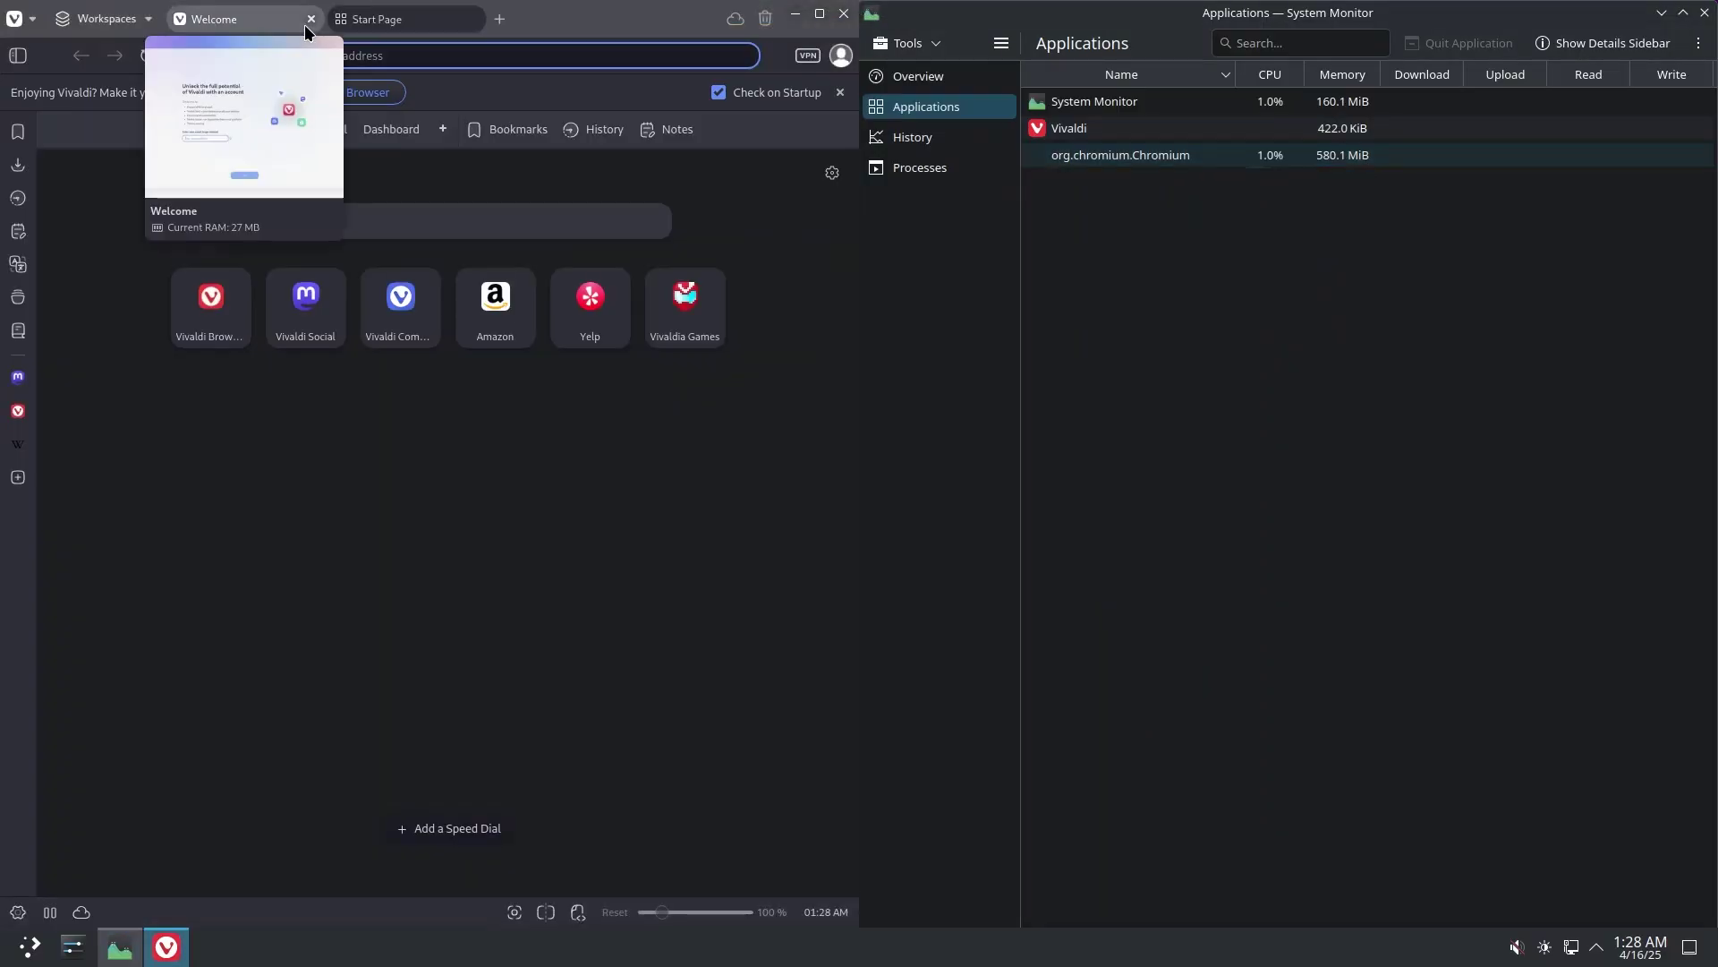
left_click(306, 19)
left_click(320, 57)
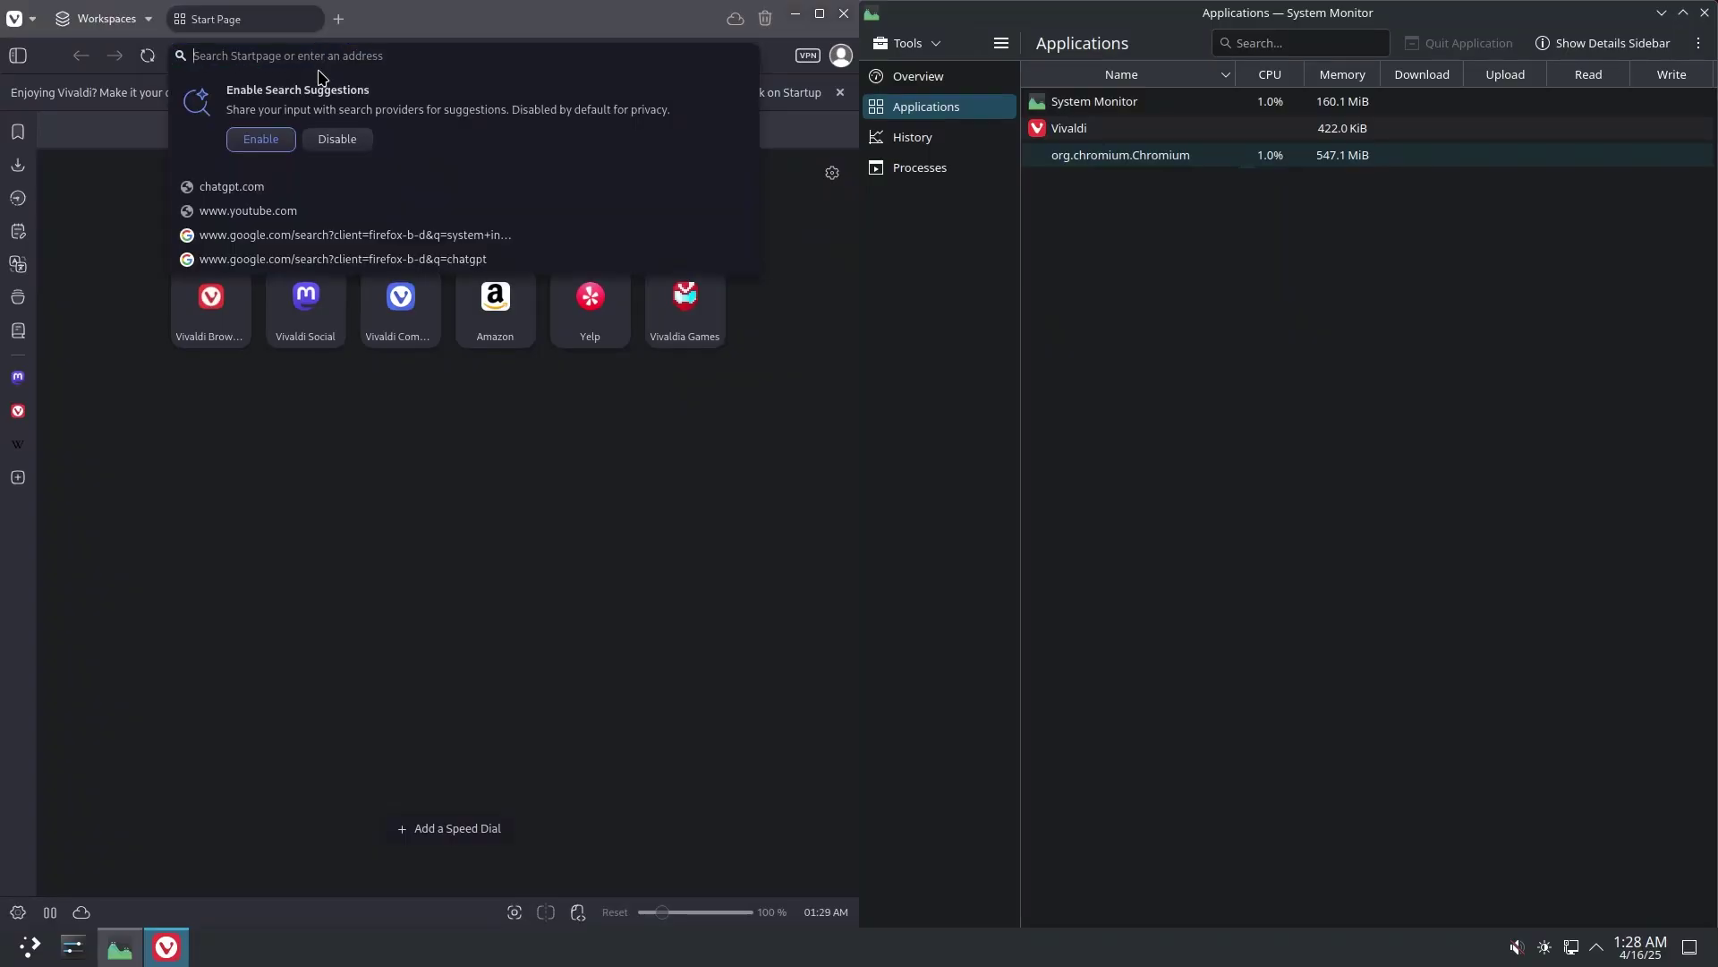
left_click(248, 210)
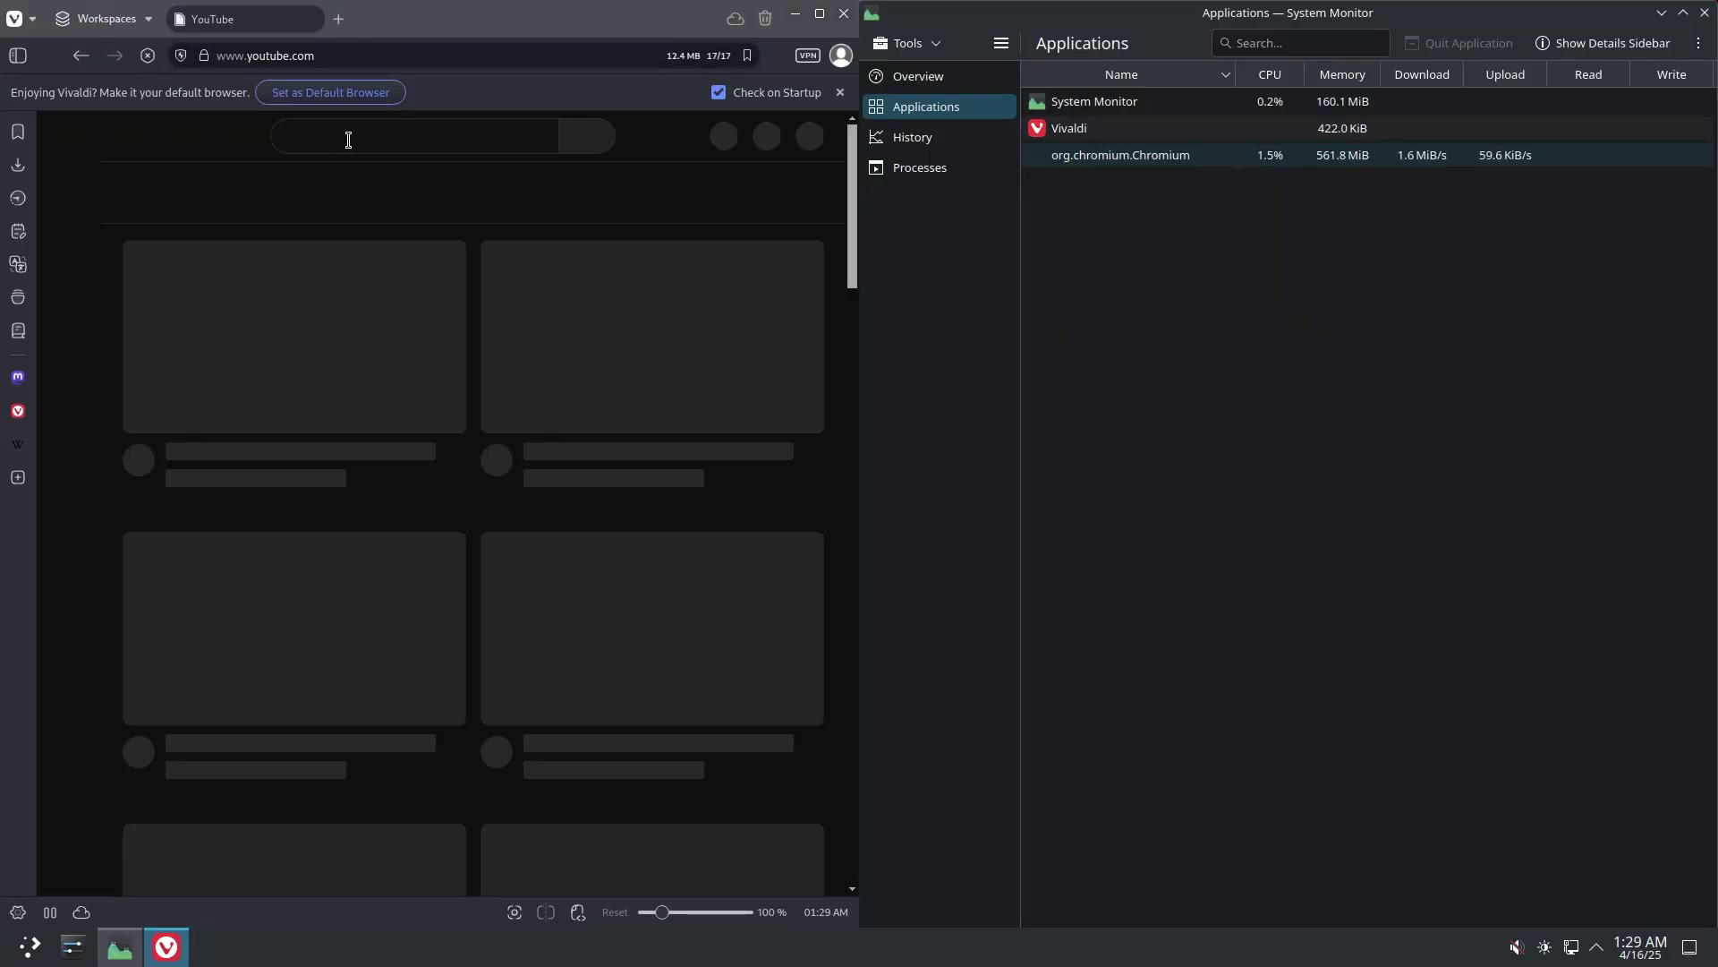
left_click(348, 139)
type("tech ressolve")
key("Return")
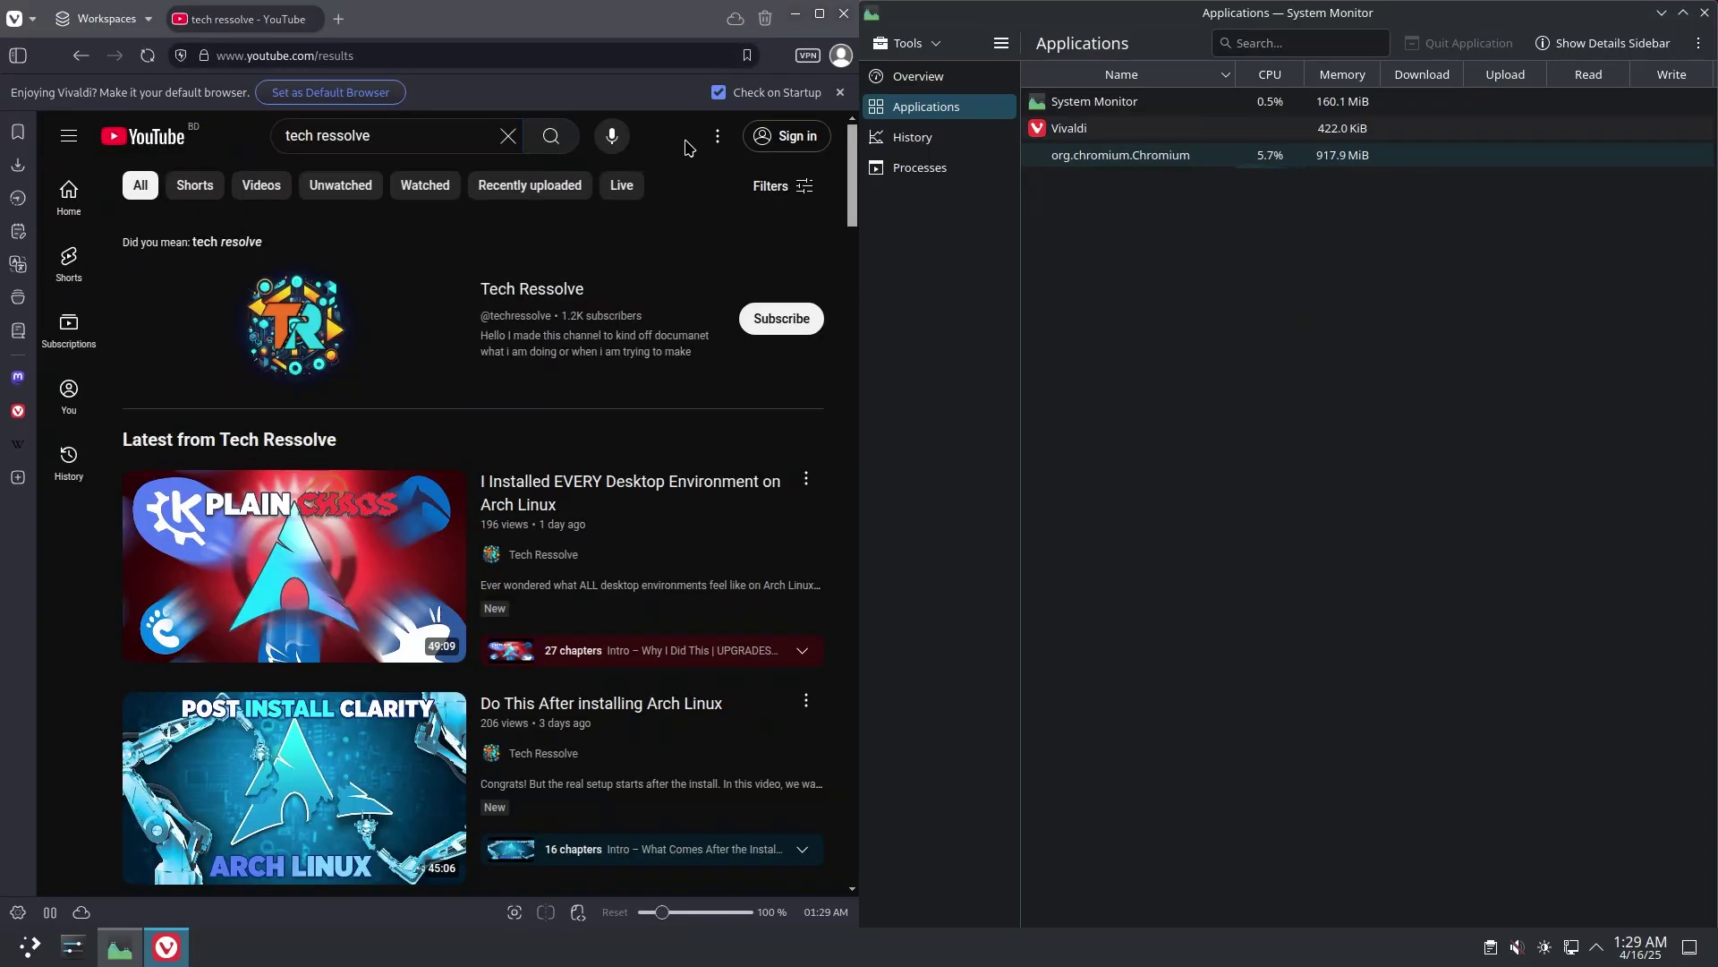
Play the video "I Installed EVERY Desktop Environment on Arch Linux", check Chromium's memory use, and set the video quality to 1080p60
left_click(272, 548)
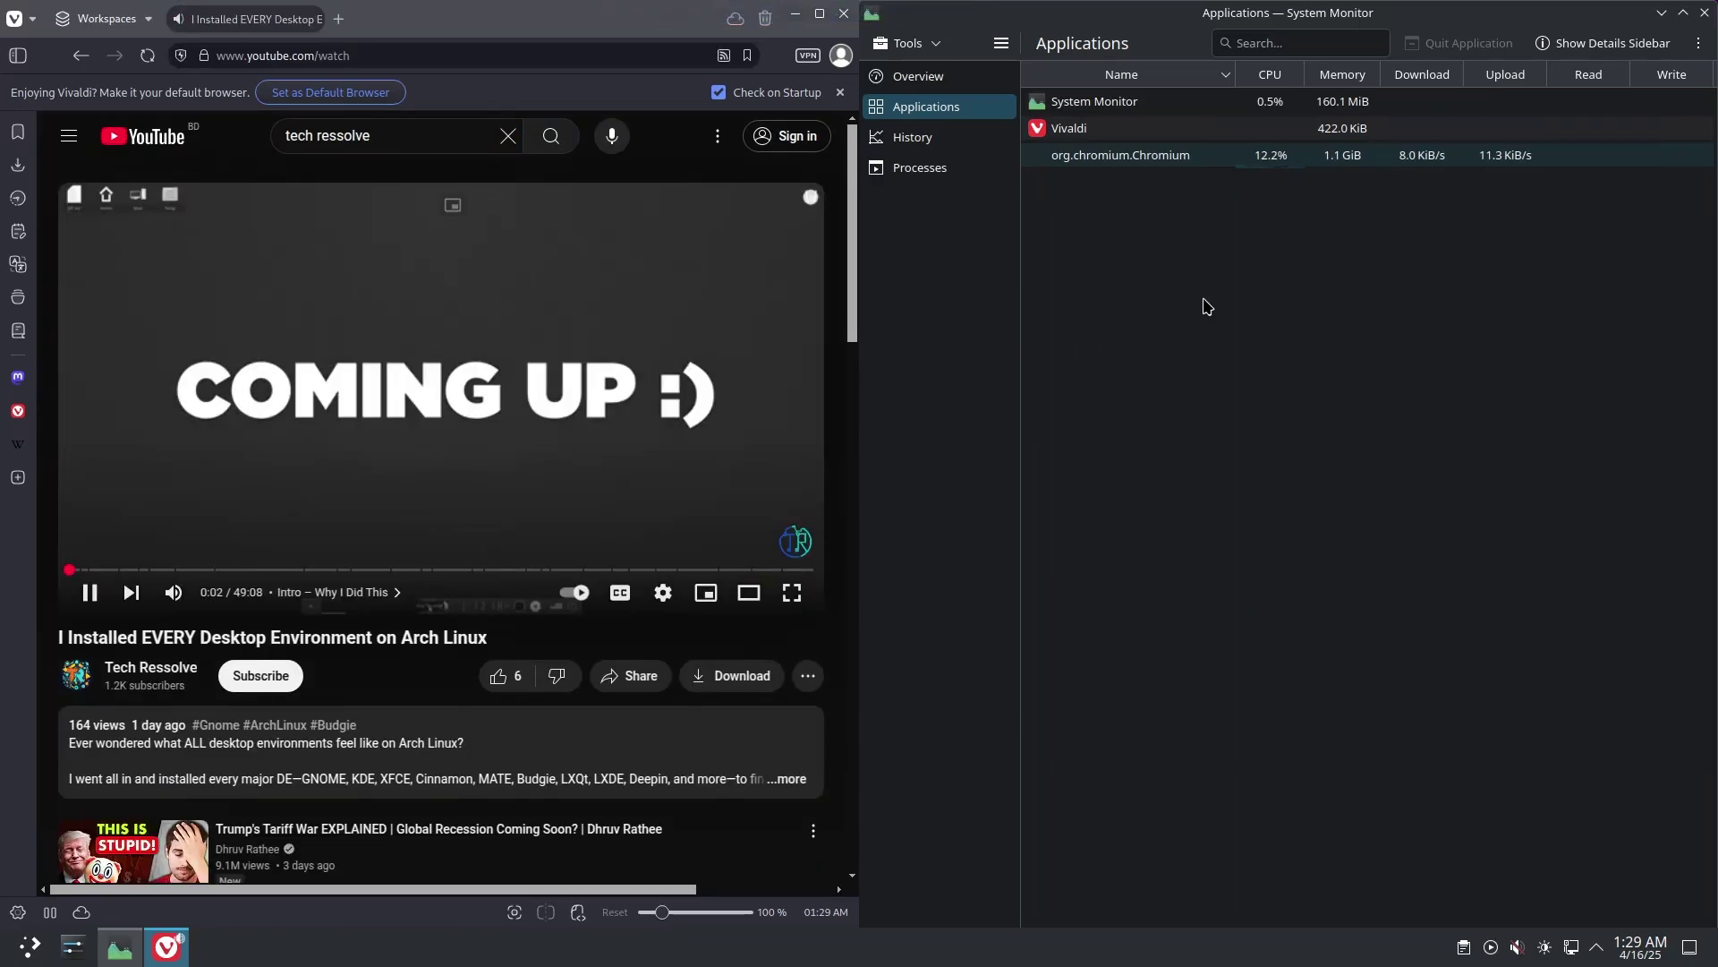
left_click(1206, 306)
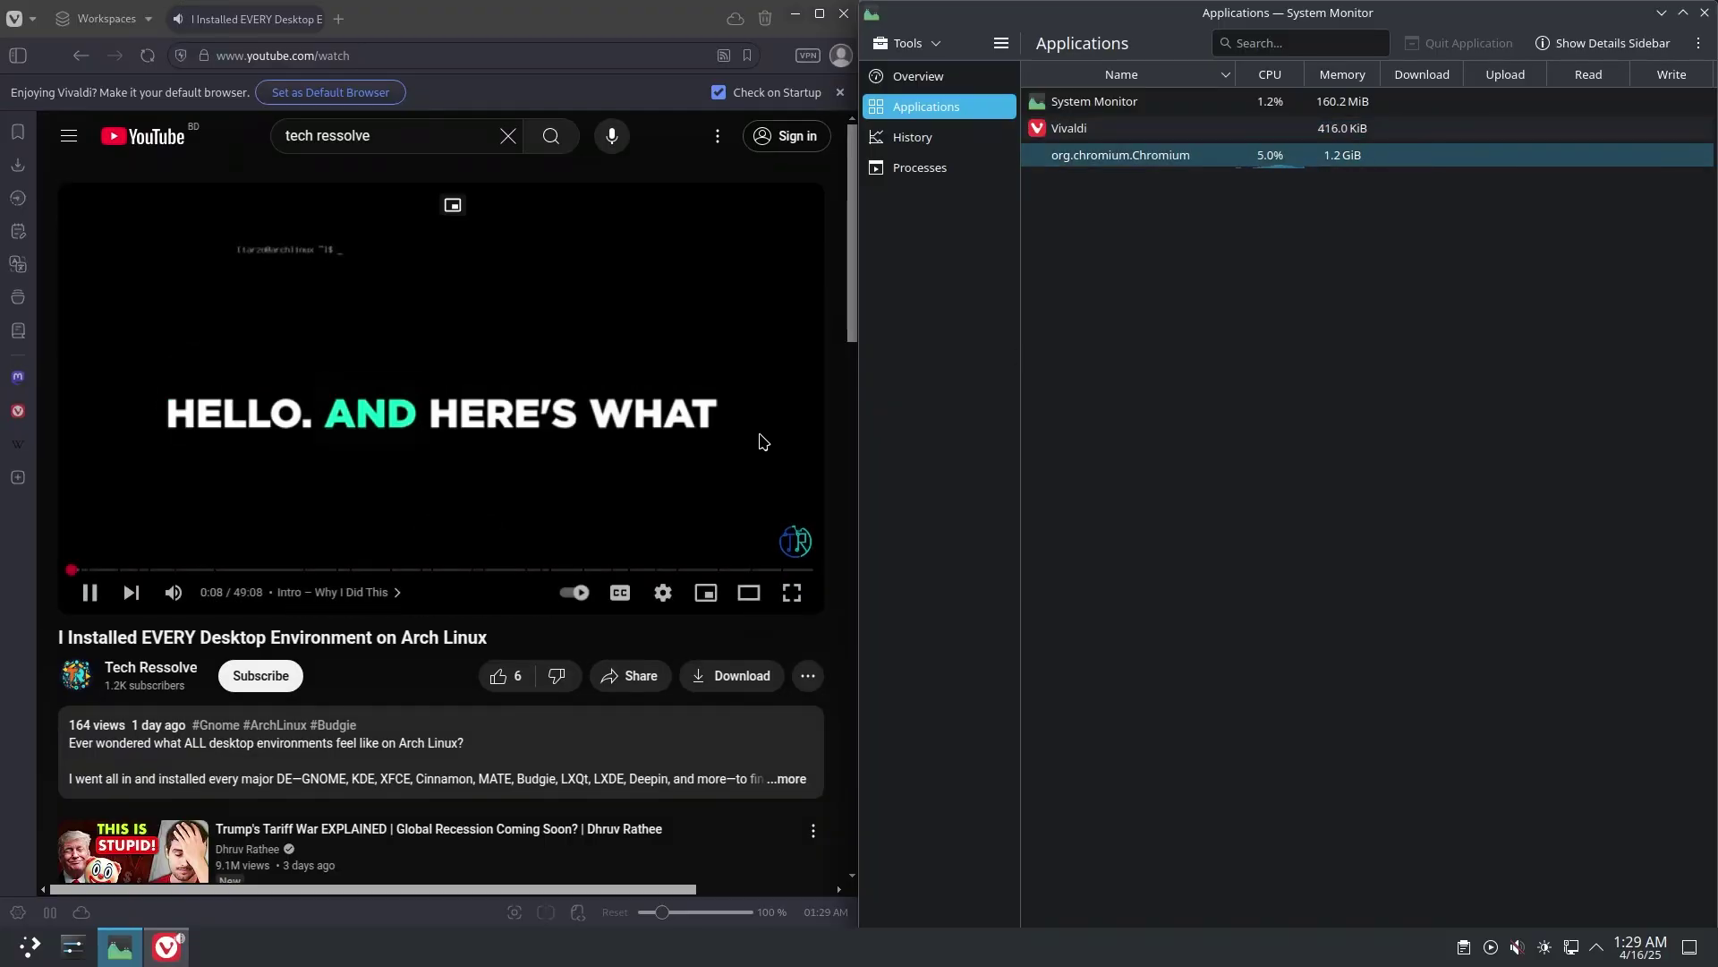
left_click(663, 594)
left_click(698, 532)
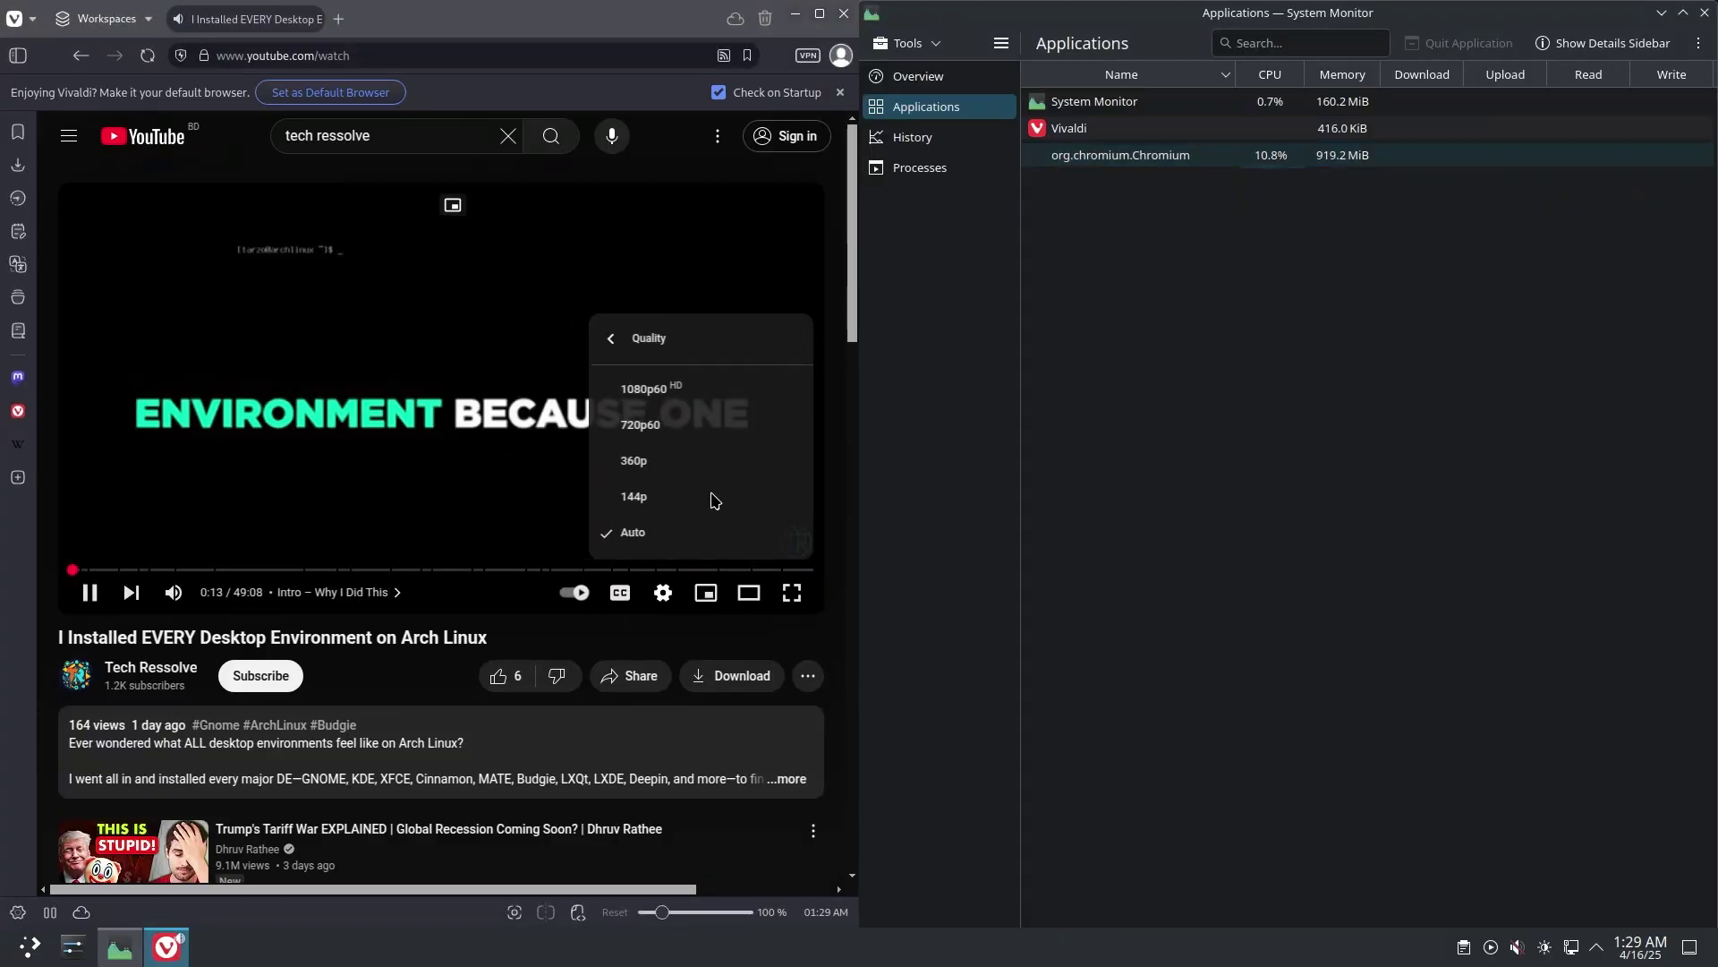
left_click(714, 384)
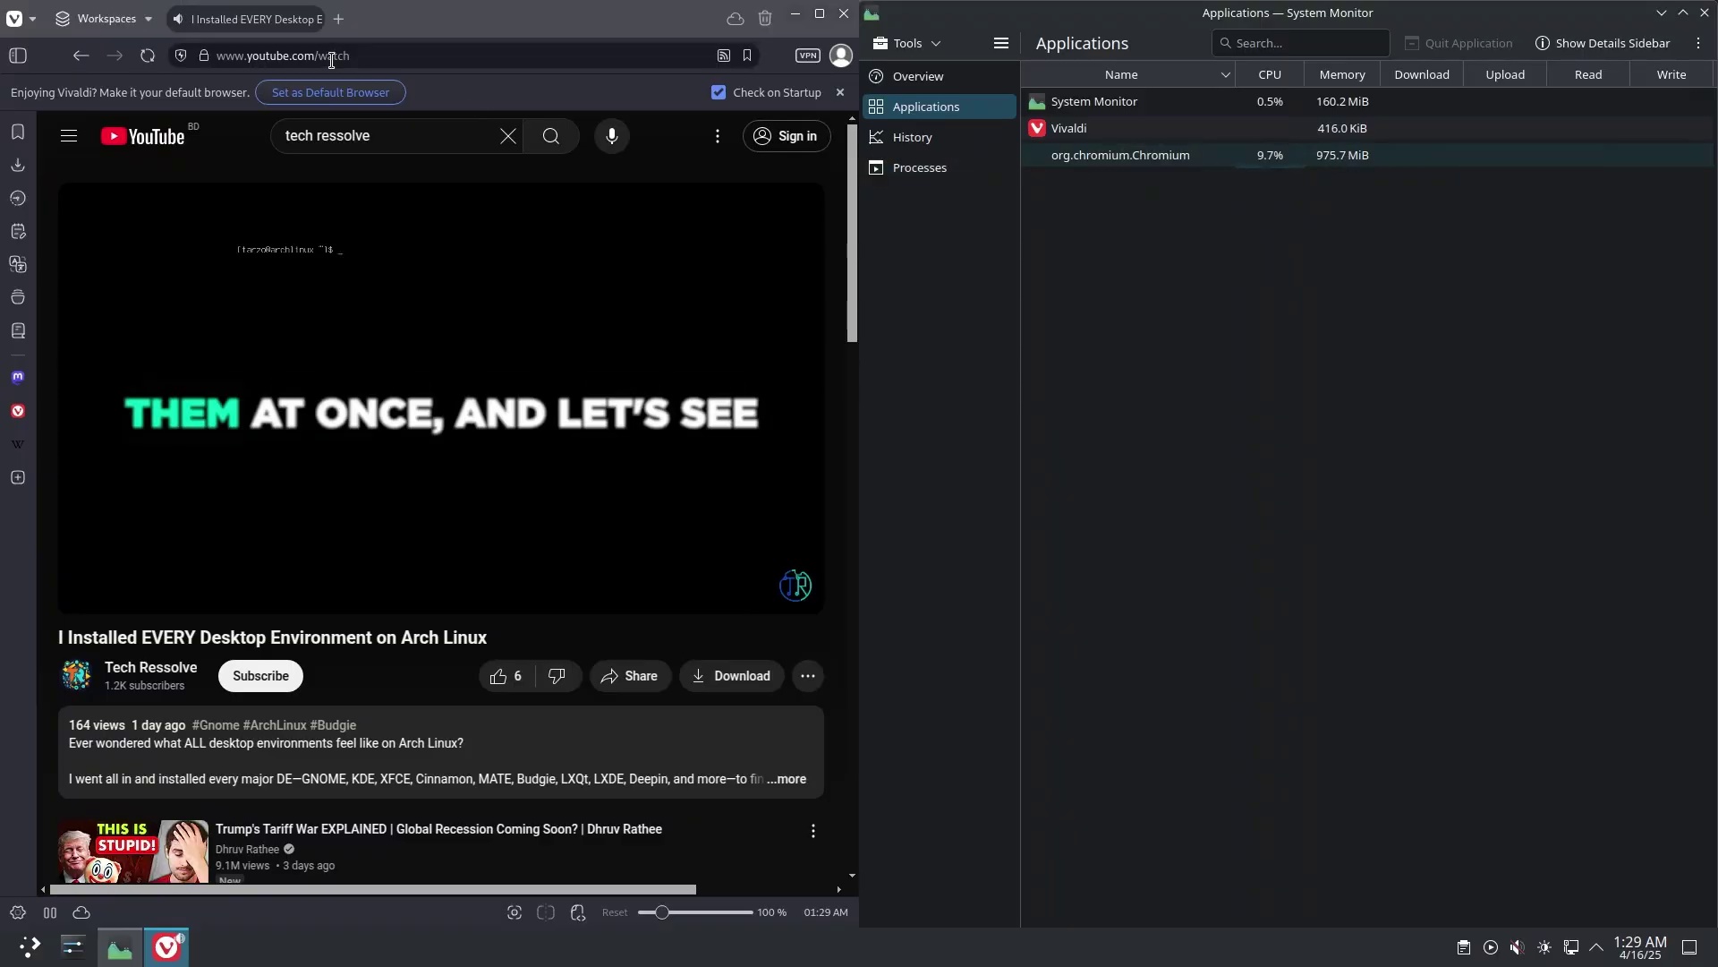
Open chatgpt.com in a second Vivaldi tab while the video keeps playing
left_click(340, 21)
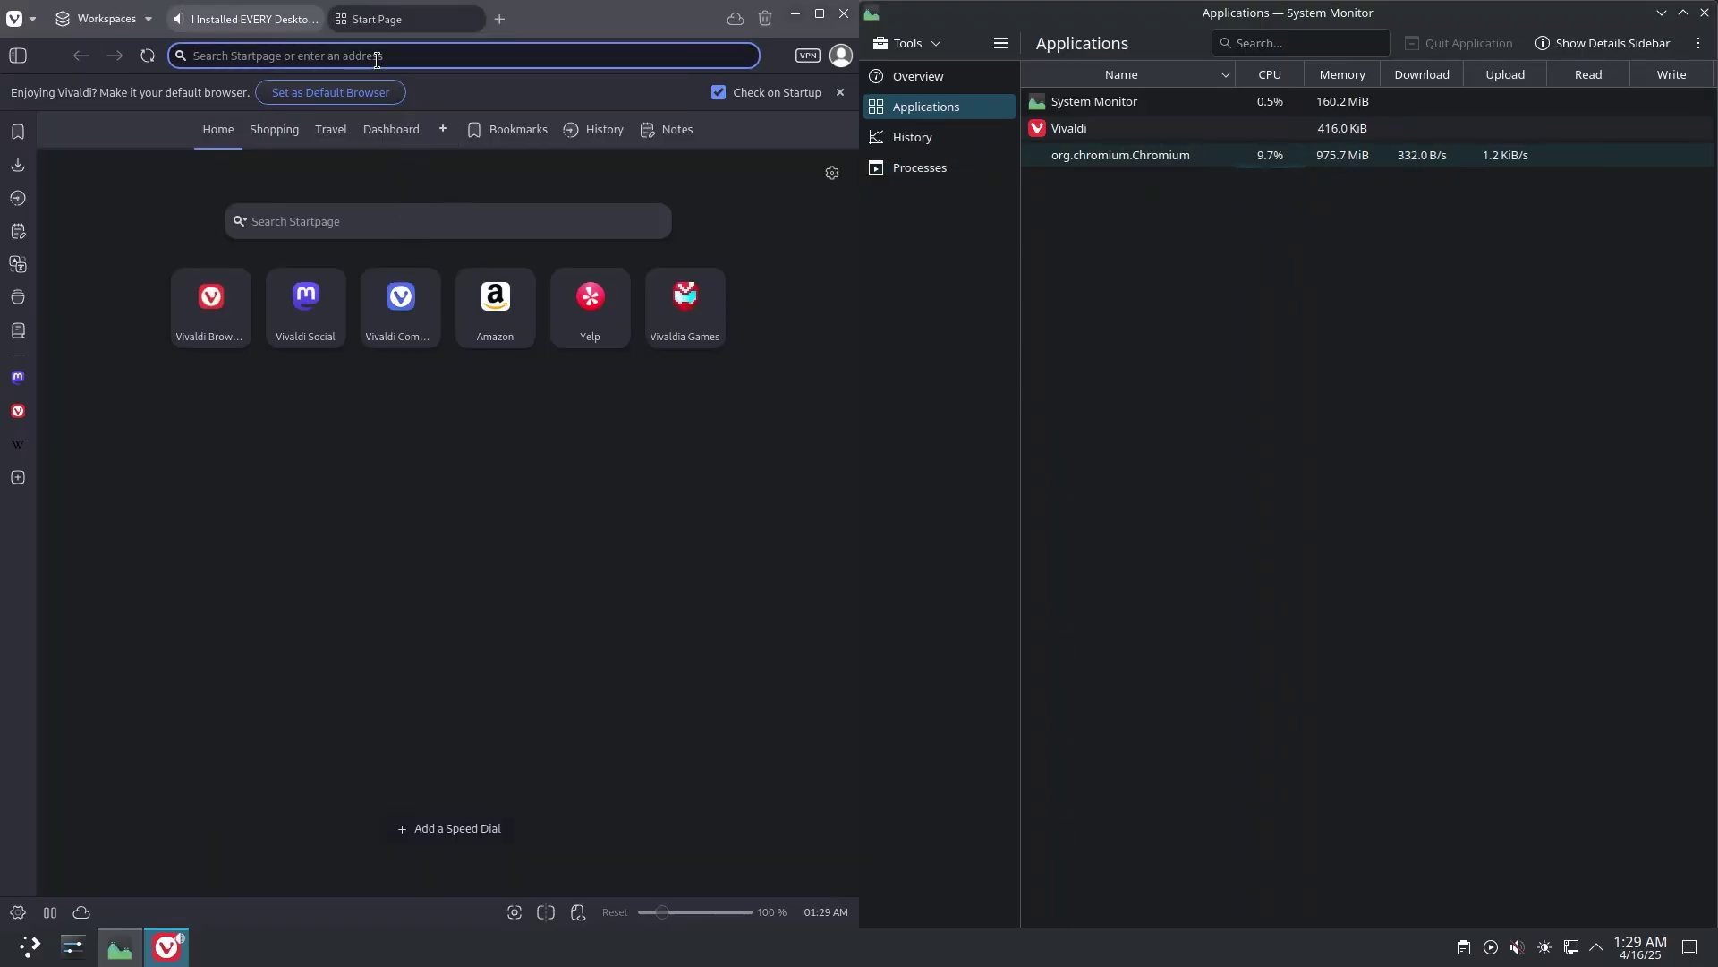
type("c")
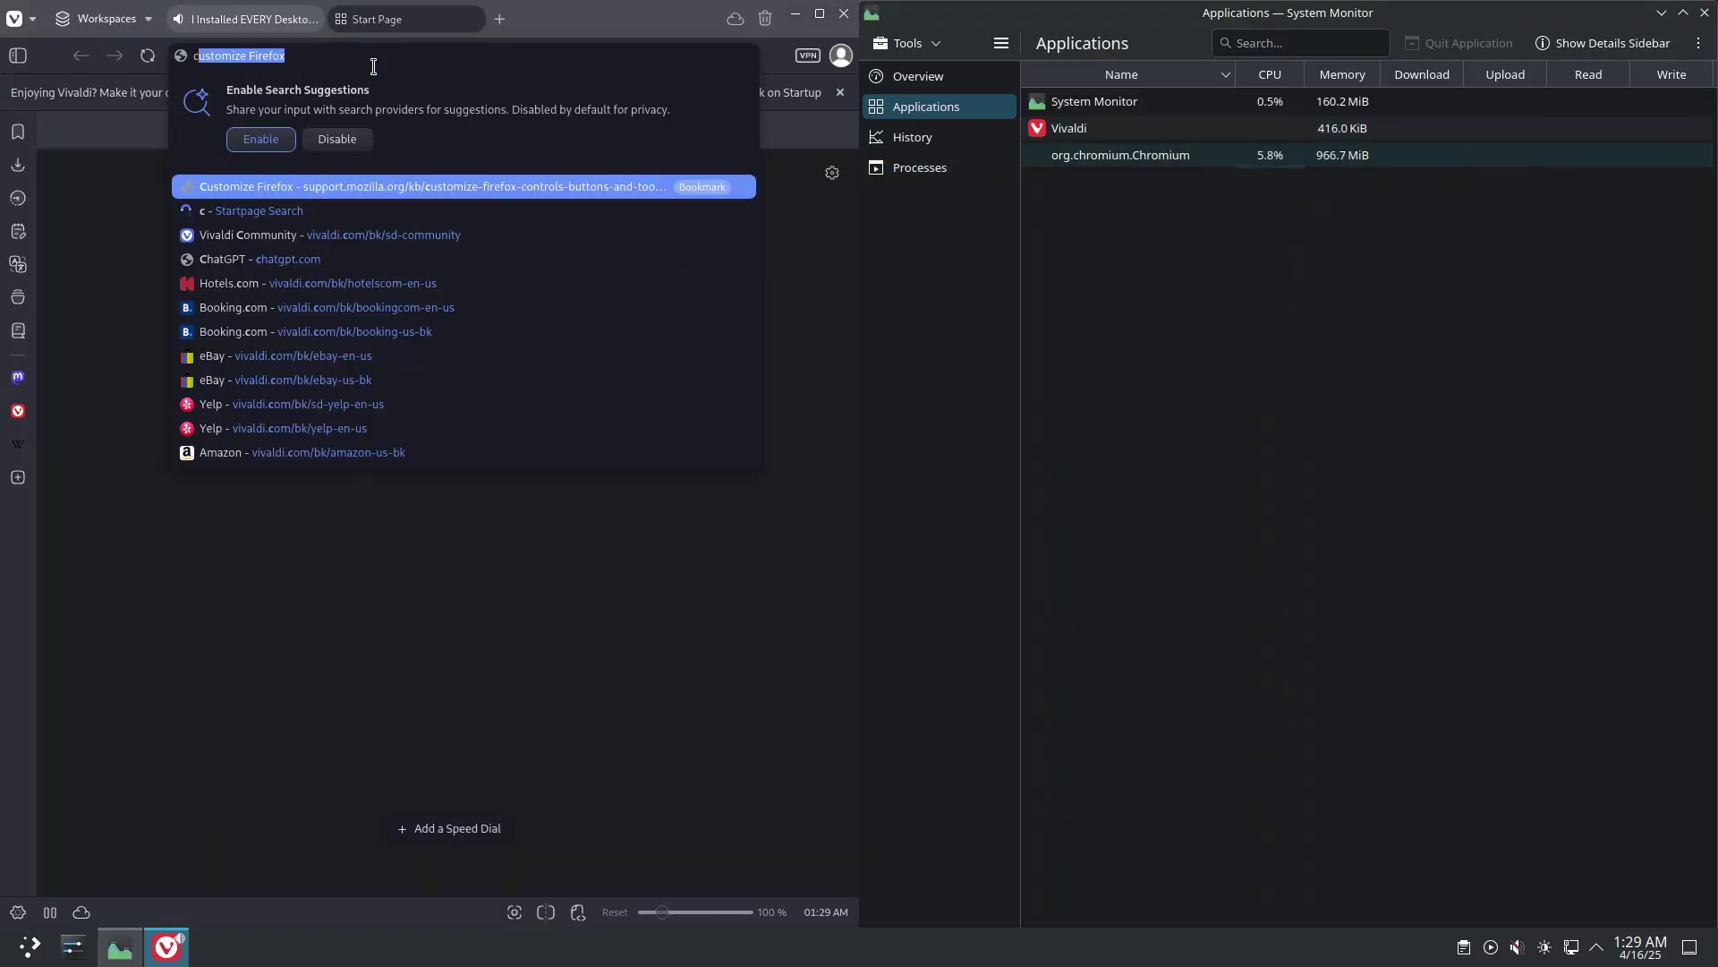
type("hatgpt.com")
key("Return")
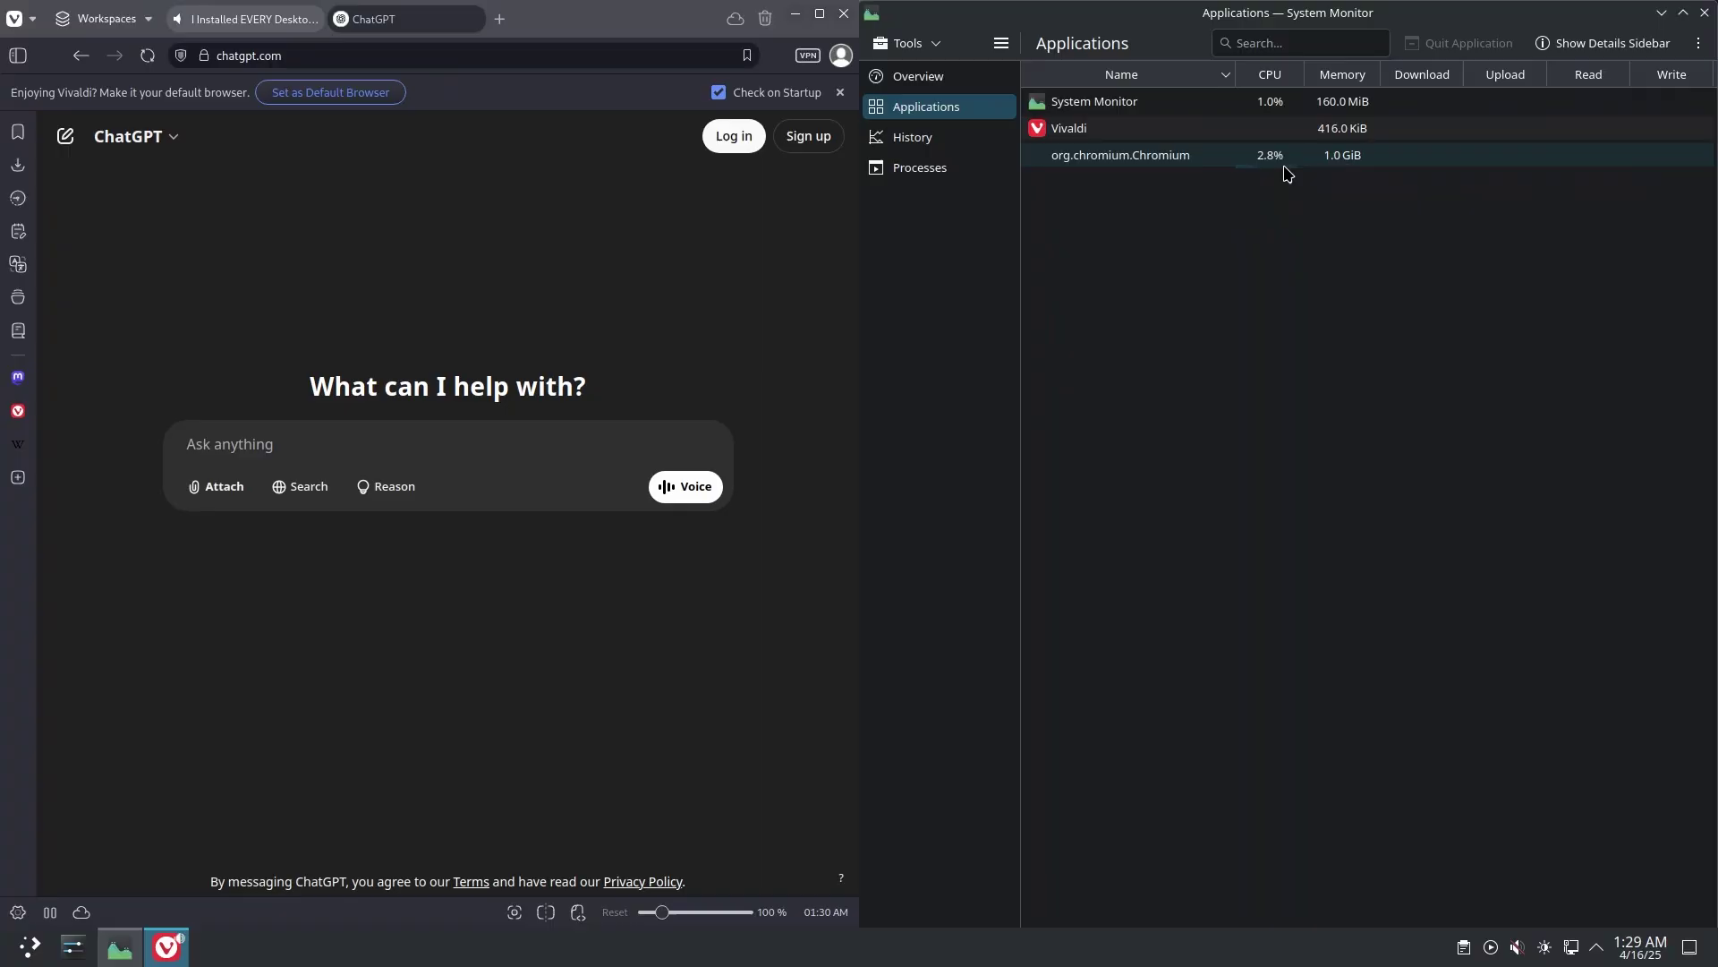
Filter System Monitor's processes by "viva", and return to the applications list to check the memory use of Vivaldi and org.chromium.Chromium
left_click(949, 168)
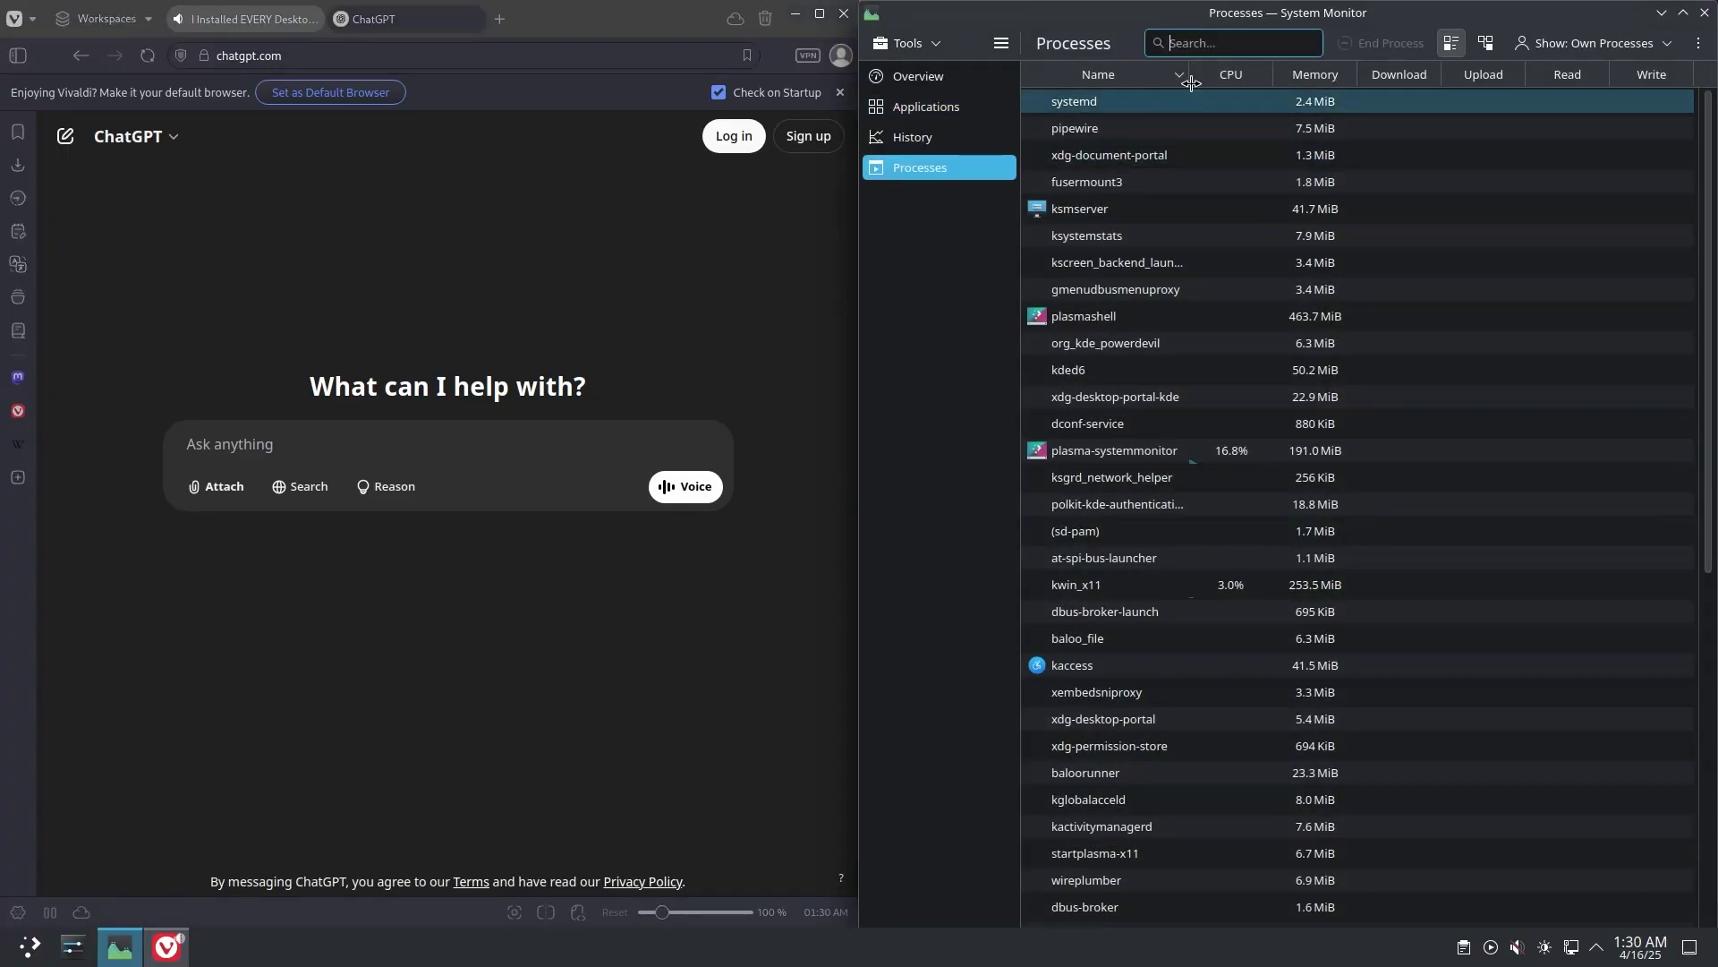
type("viva")
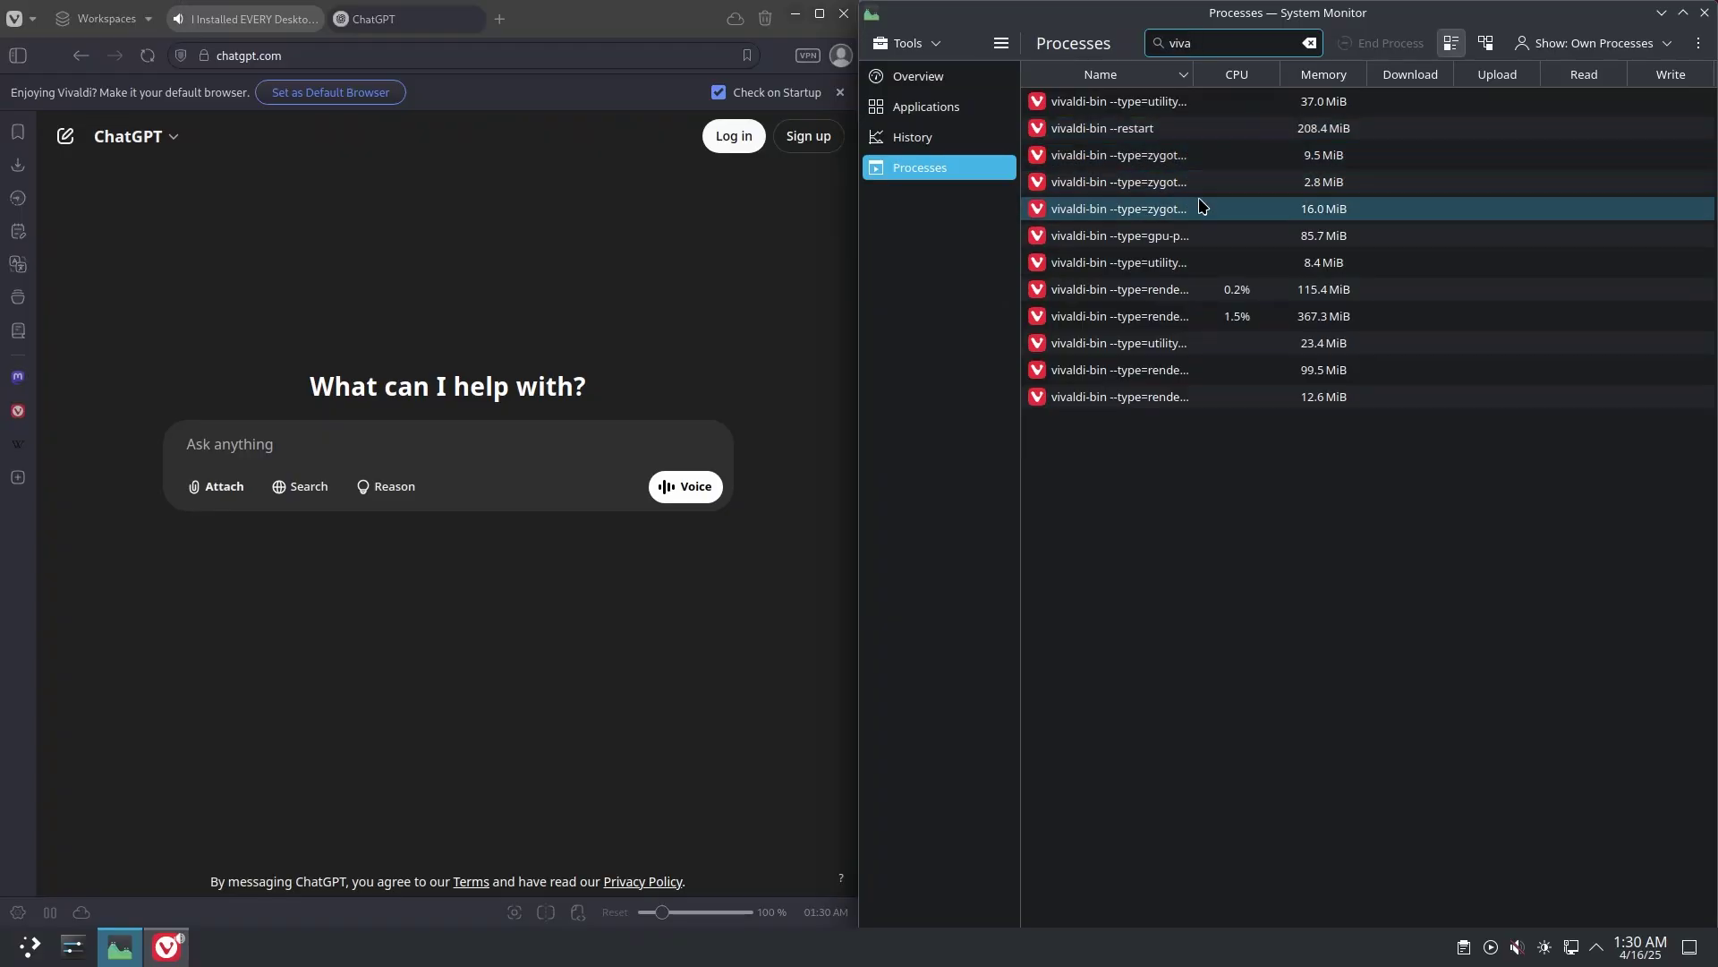
left_click(895, 100)
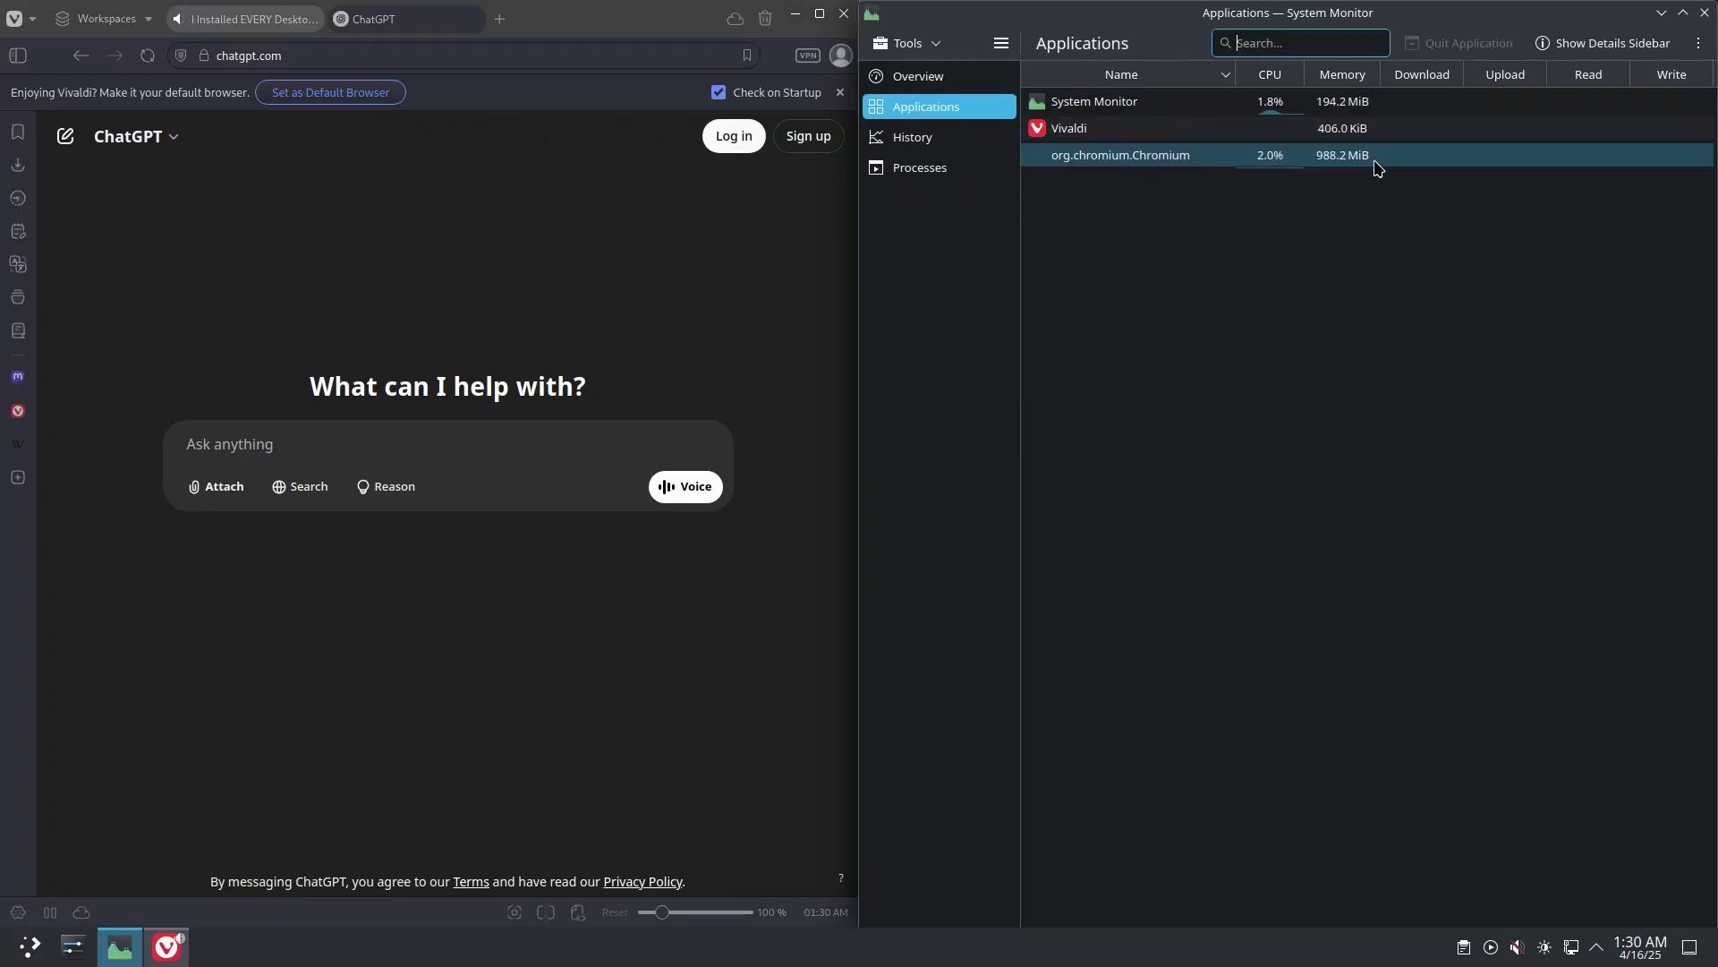
left_click(1219, 129)
left_click(1222, 159)
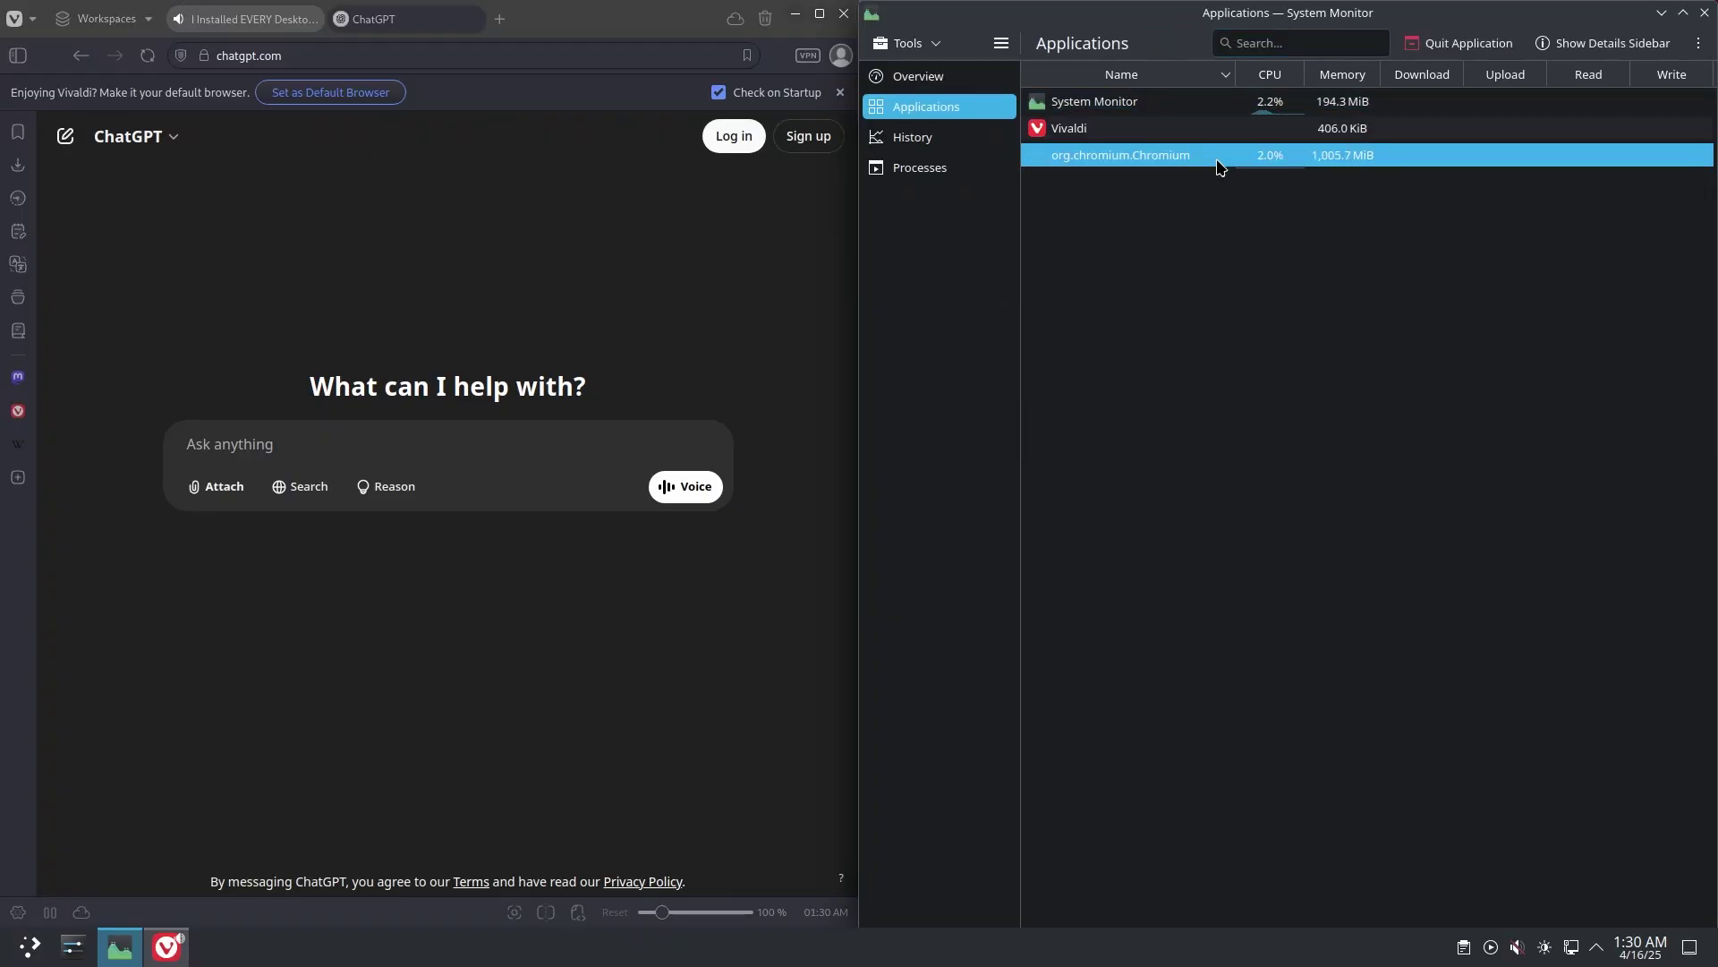
left_click(1235, 217)
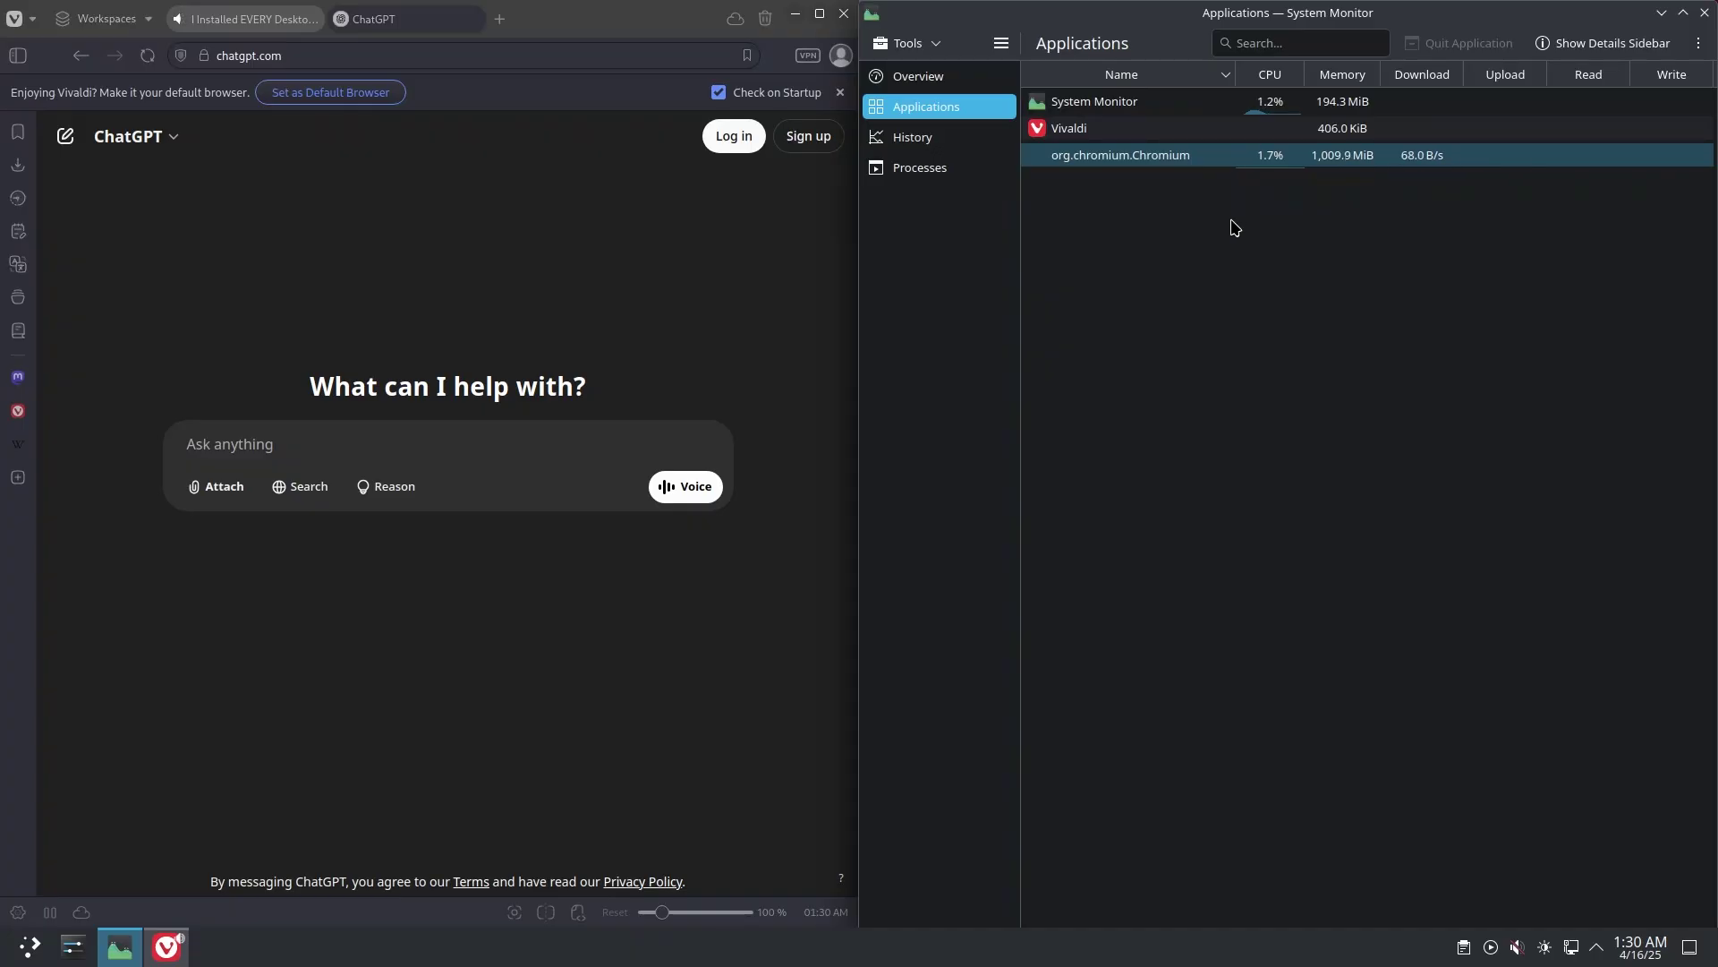
Return to the video tab, add YouTube as a web panel in Vivaldi, widen the panel slightly and close it
left_click(492, 280)
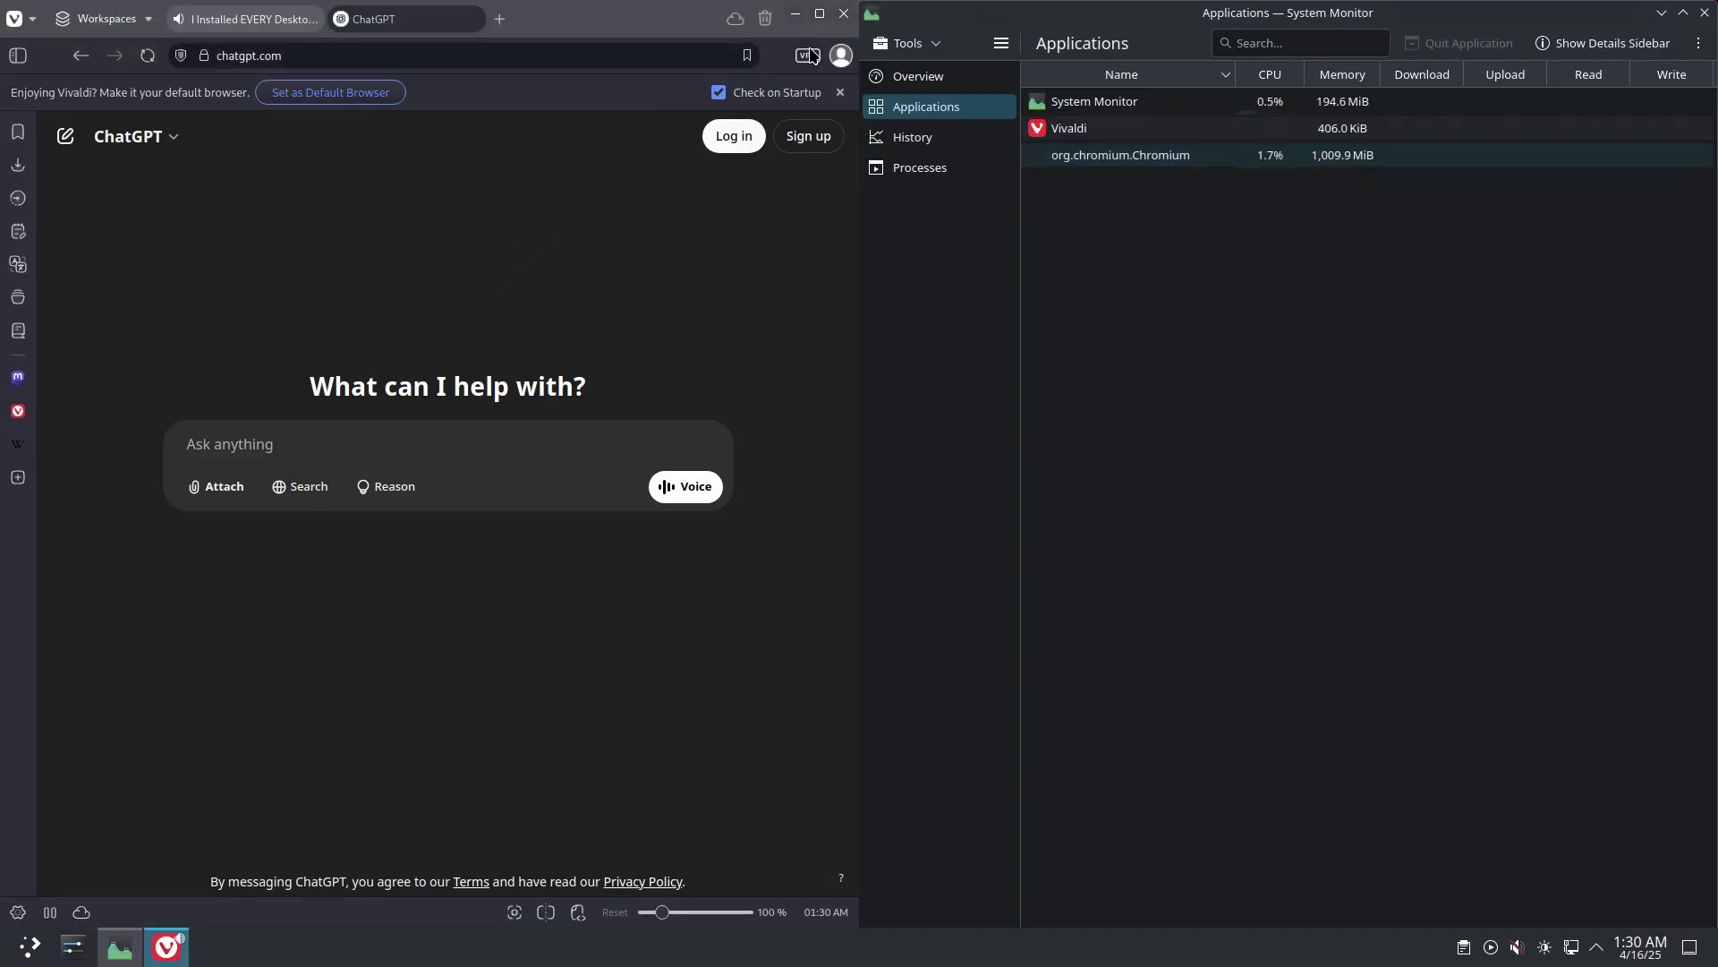
left_click(243, 19)
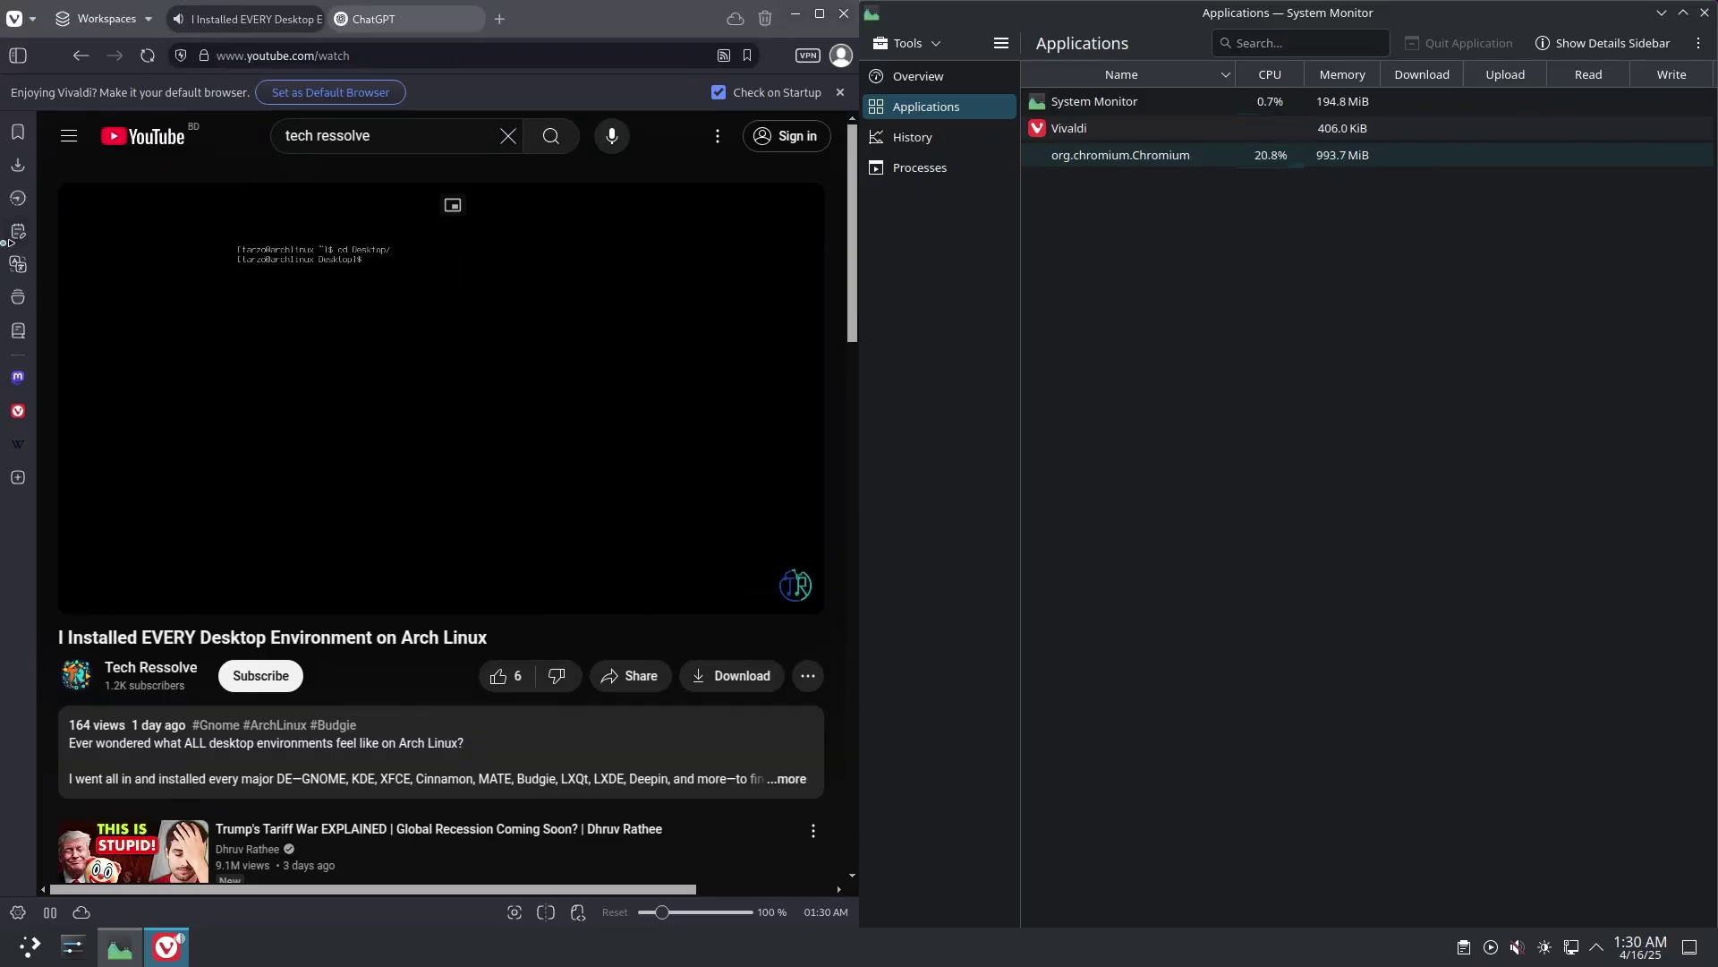
left_click(15, 480)
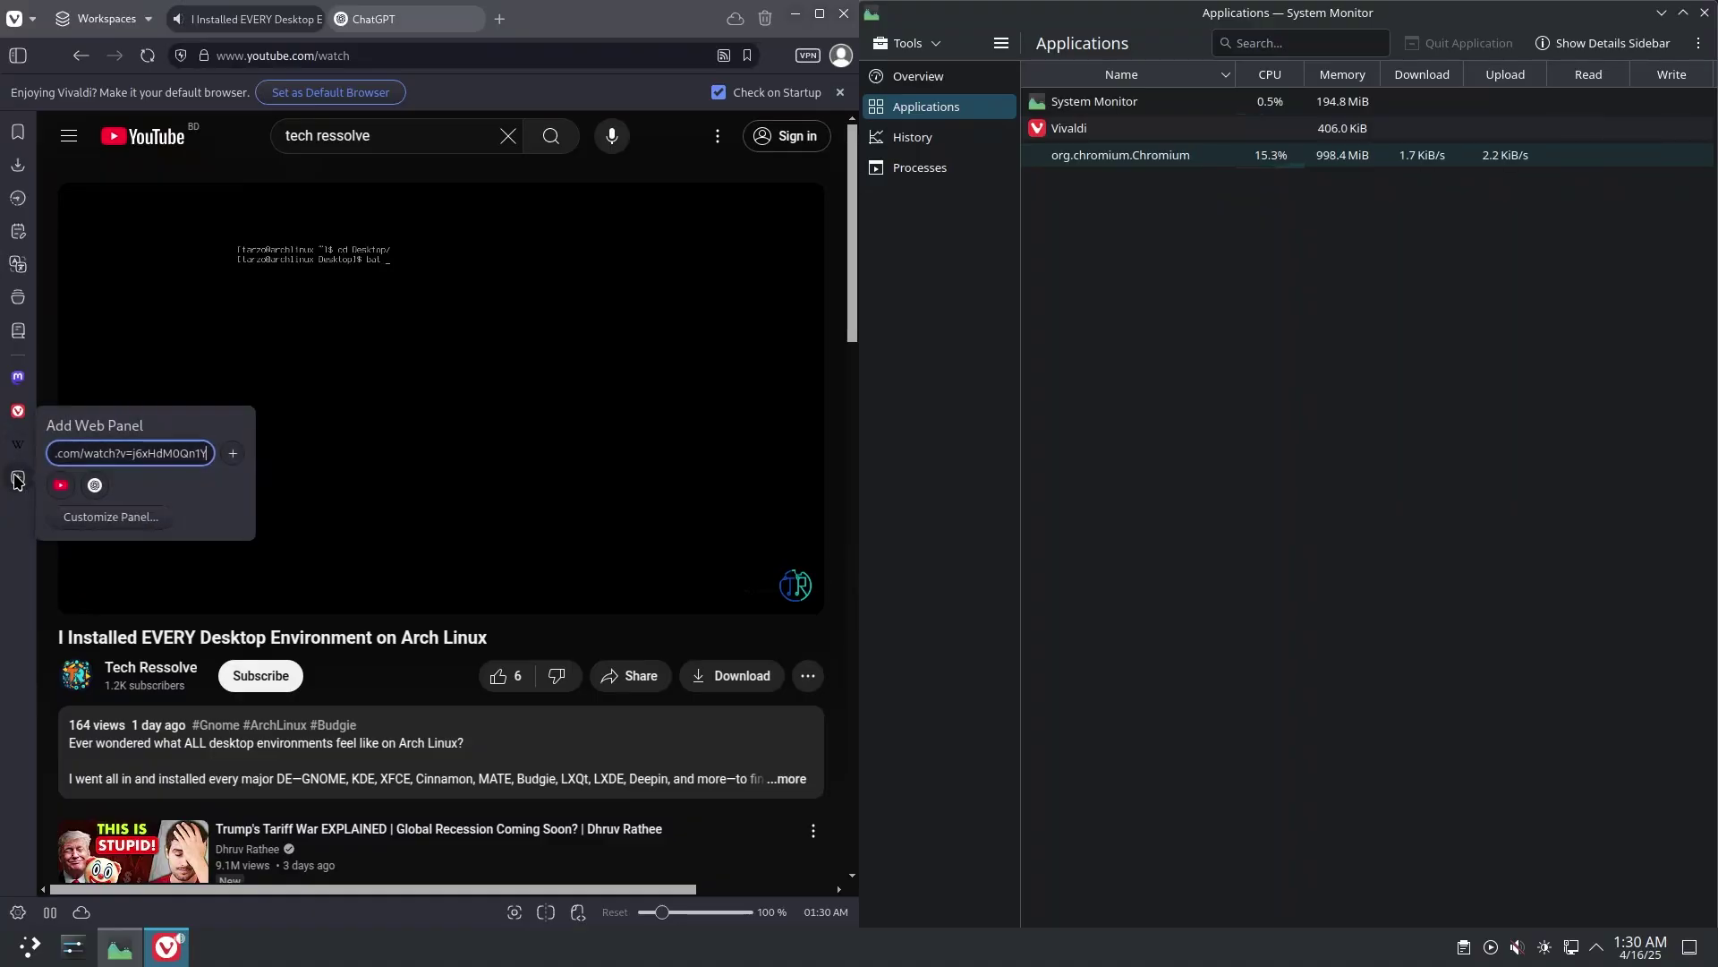
triple_click(147, 453)
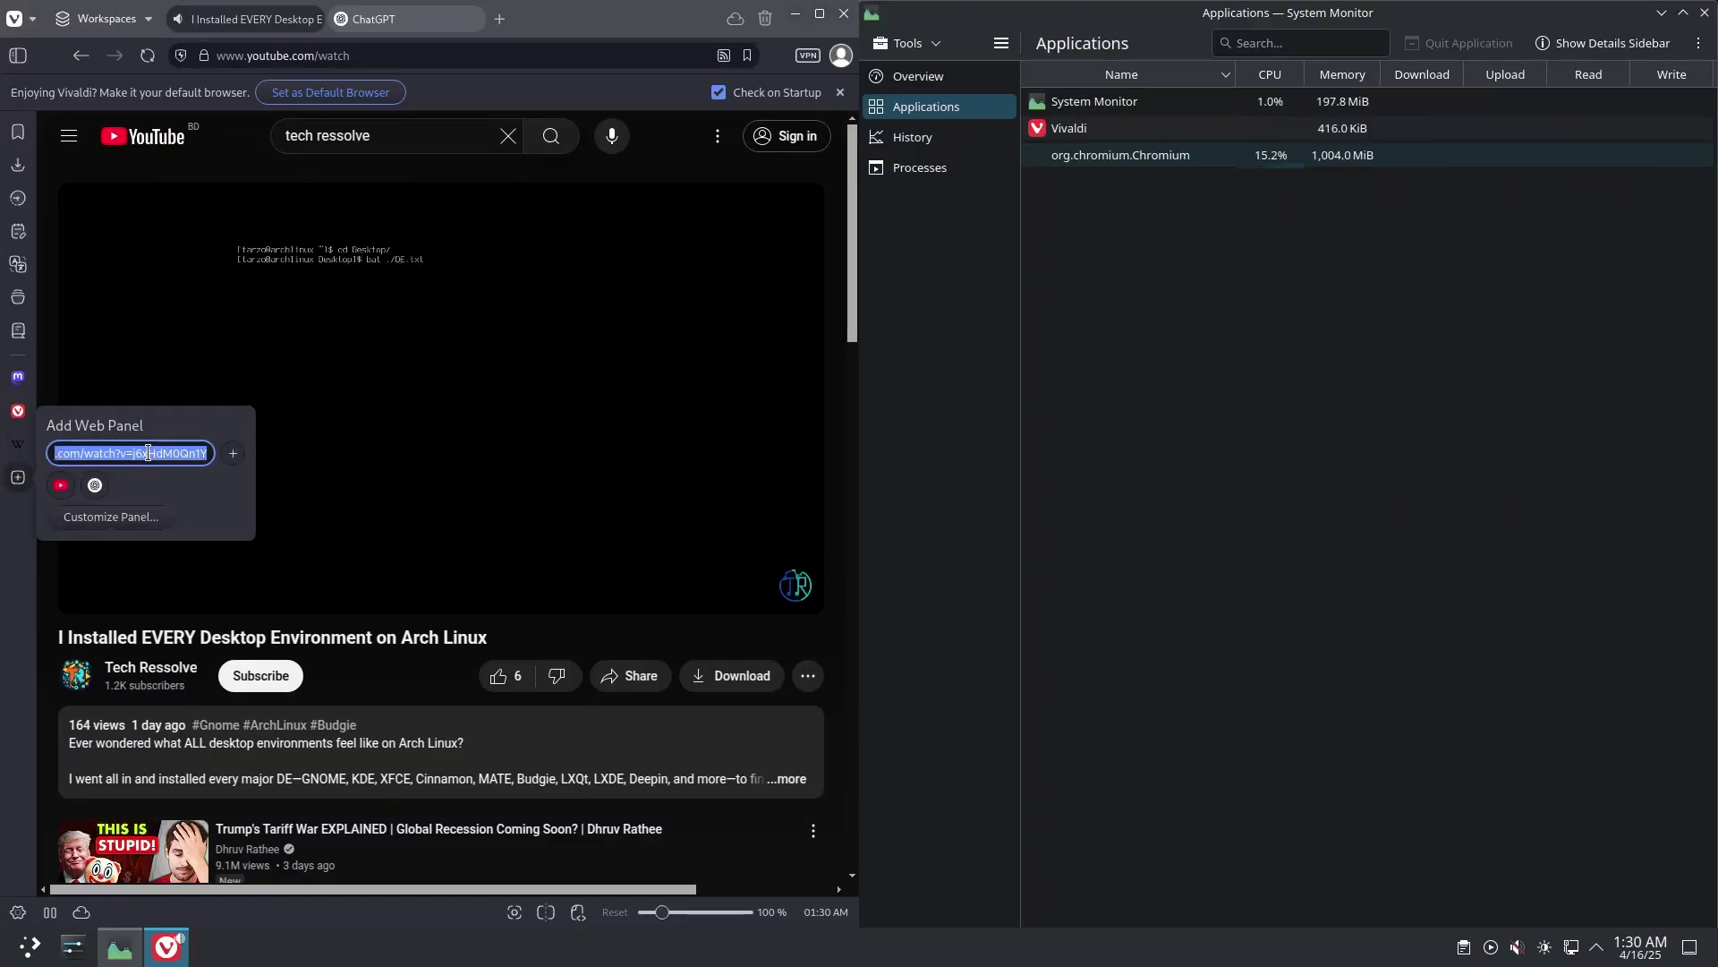
left_click(60, 486)
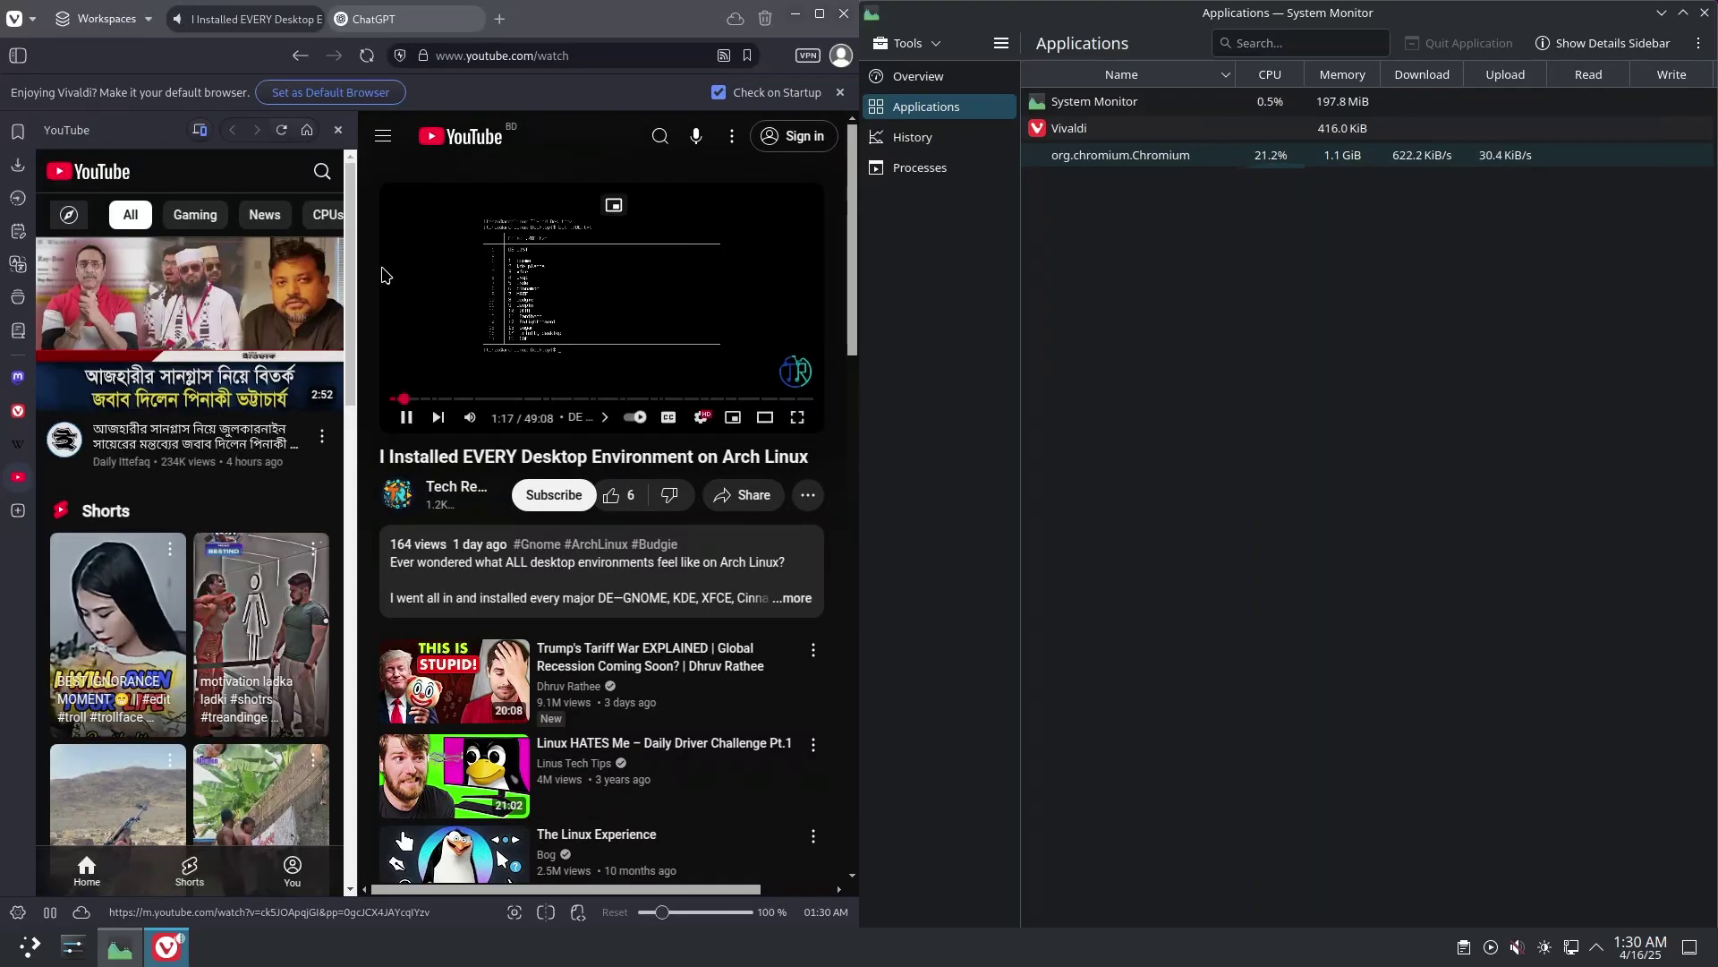
mouse_move(359, 276)
left_mouse_down()
mouse_move(520, 281)
mouse_move(373, 286)
left_mouse_up()
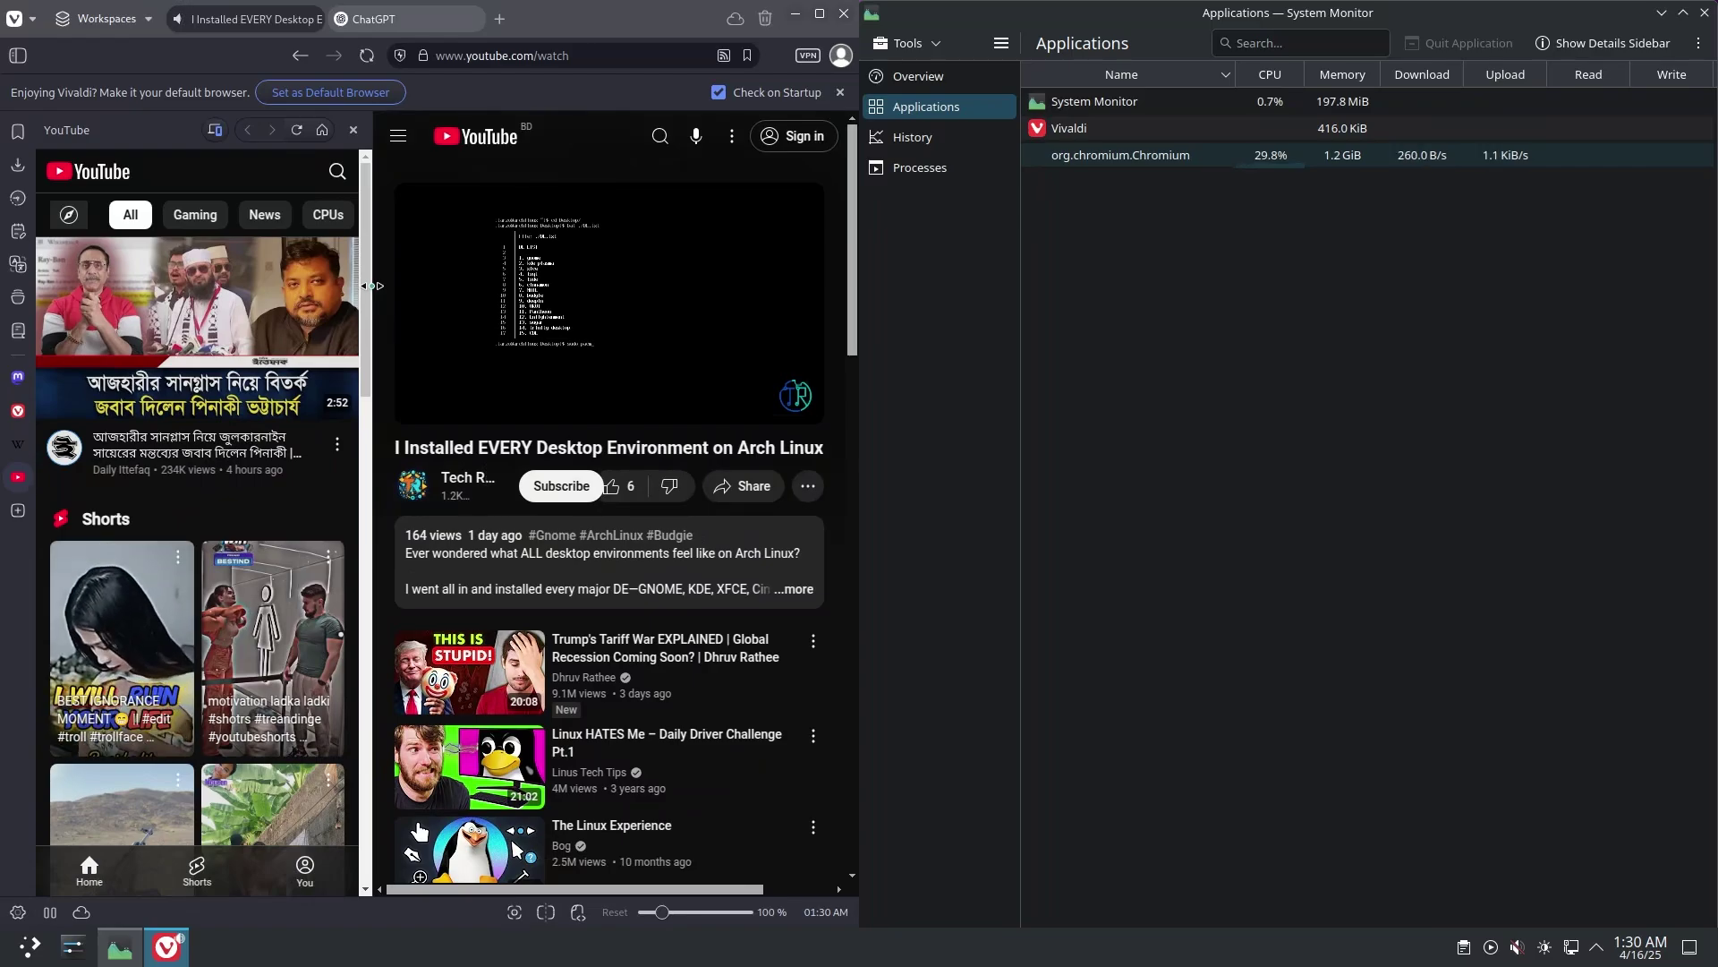
left_click(348, 132)
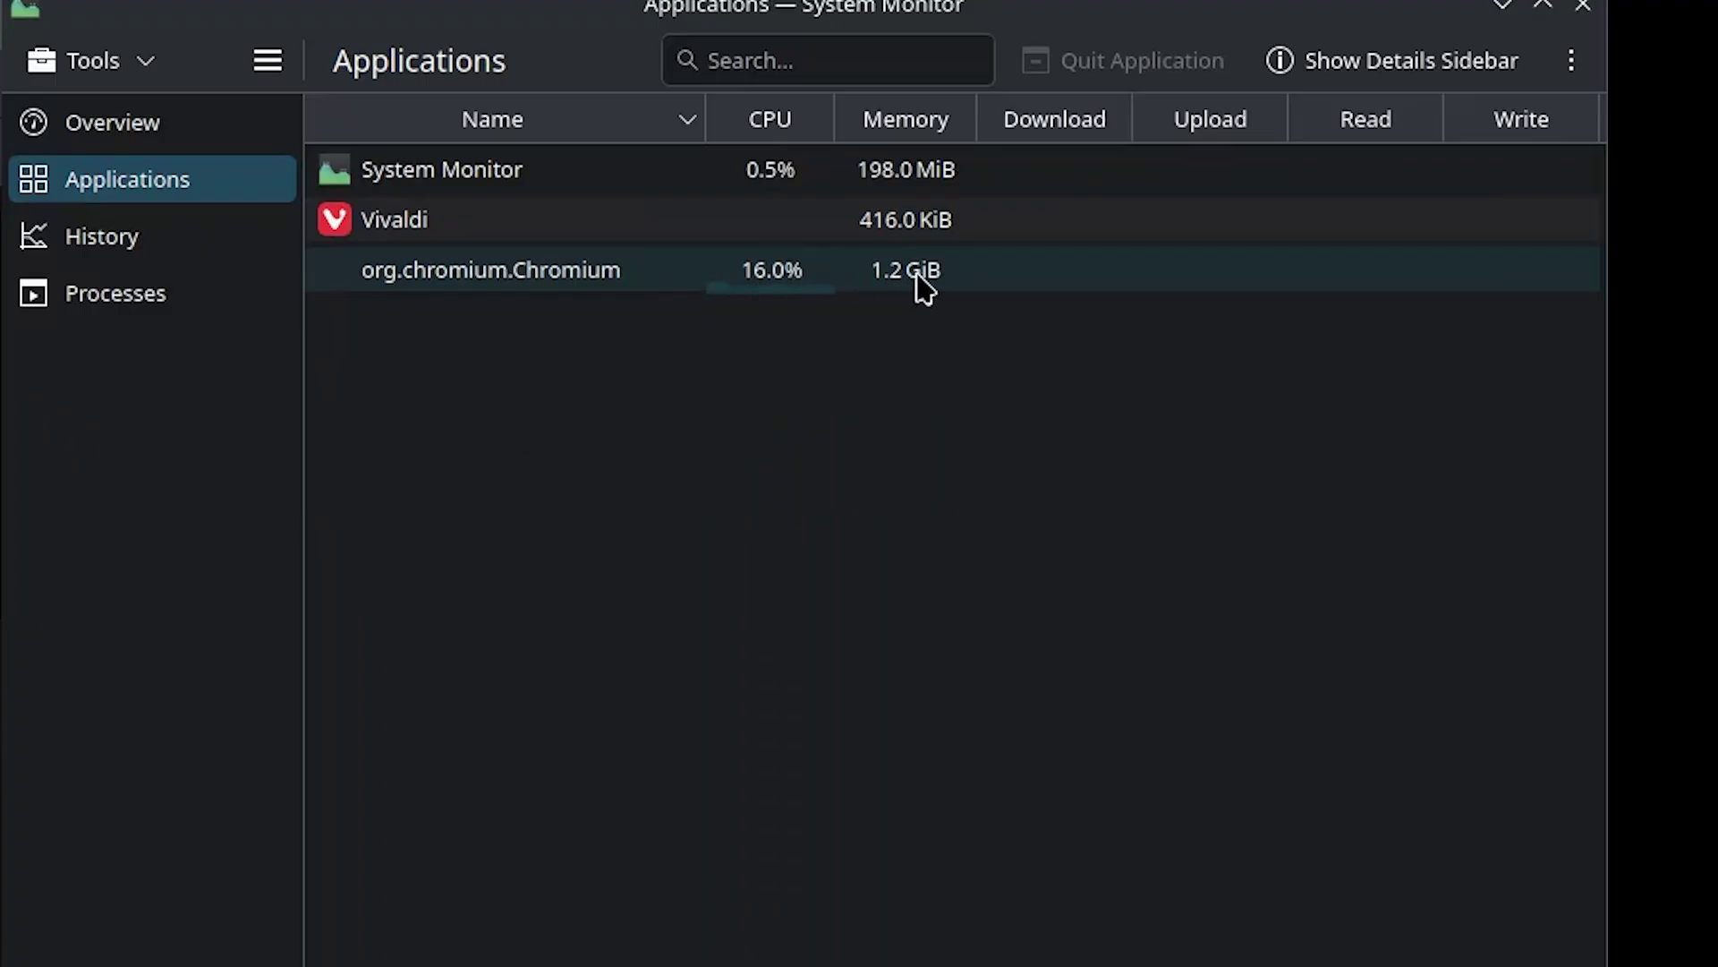
Check org.chromium.Chromium's memory use while the video plays, and exit Vivaldi
left_click(743, 476)
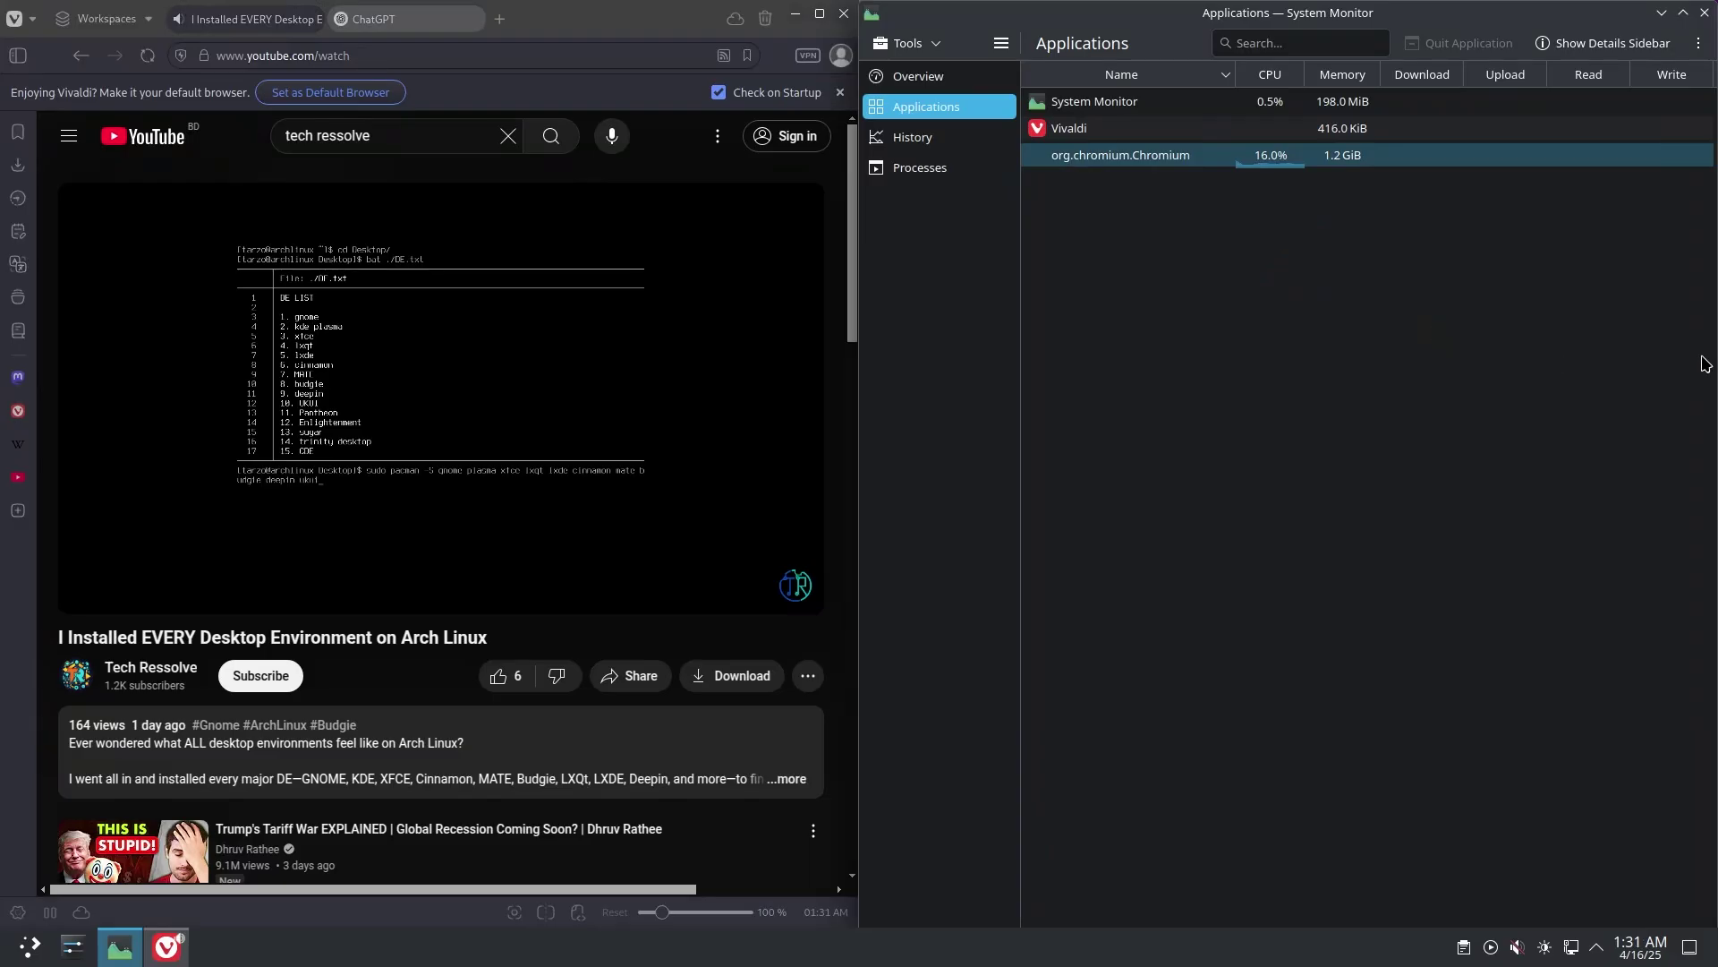
mouse_move(617, 468)
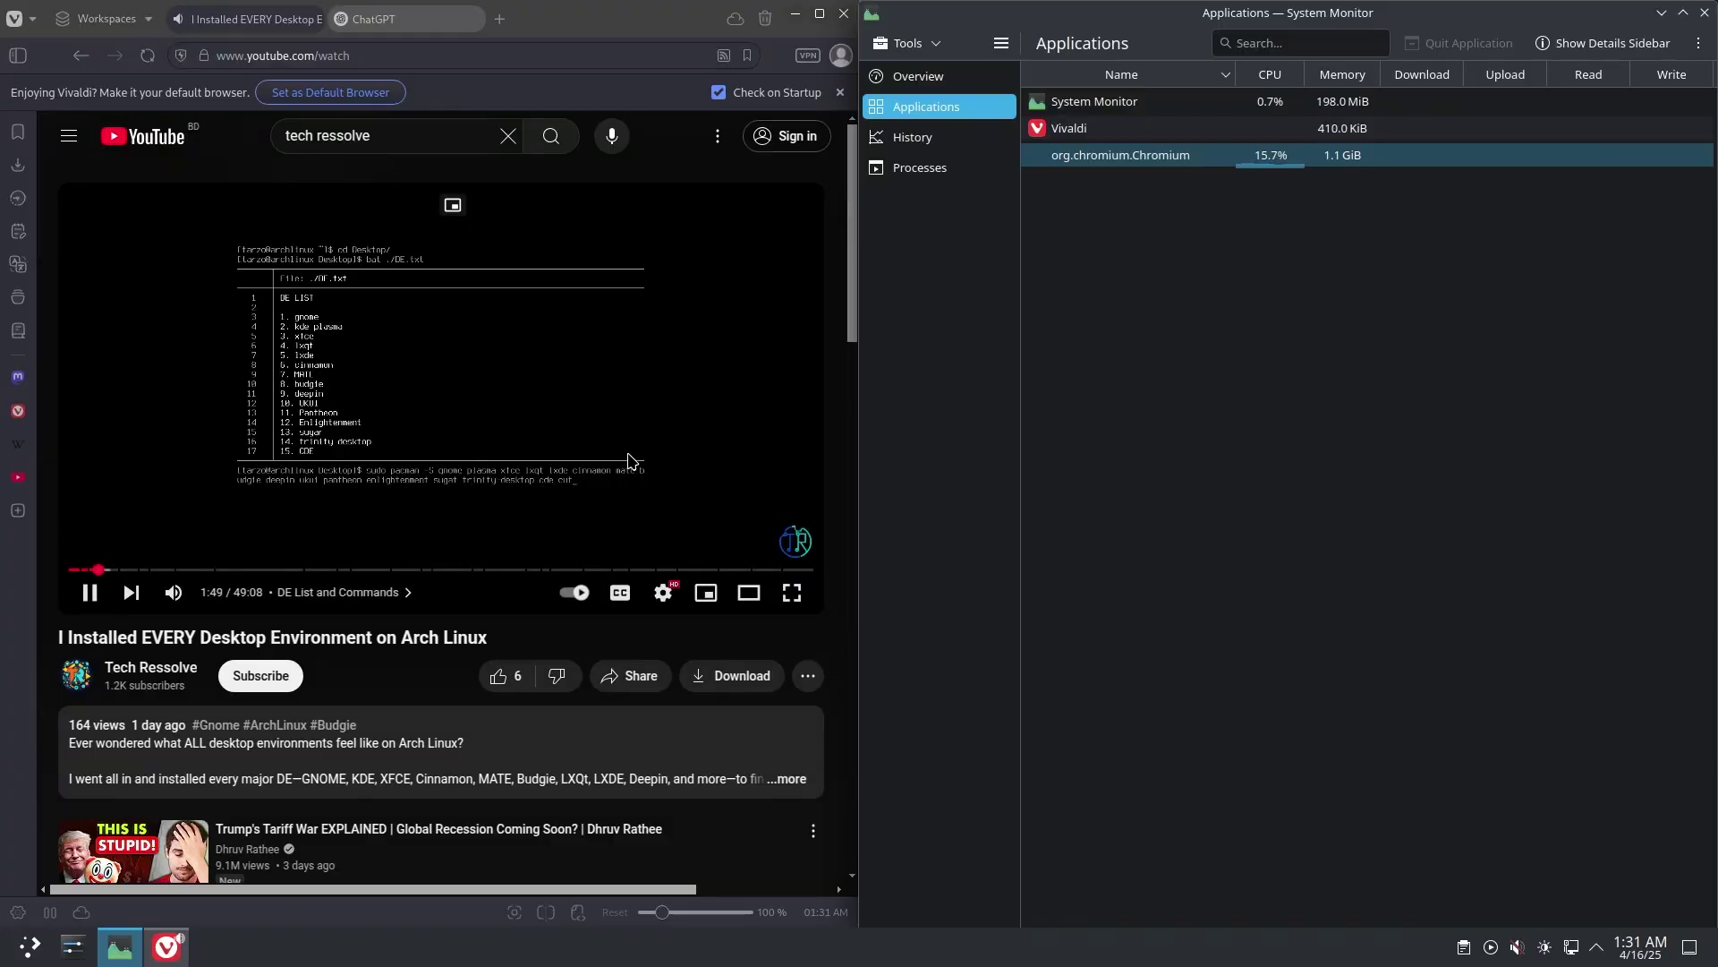
left_click(842, 16)
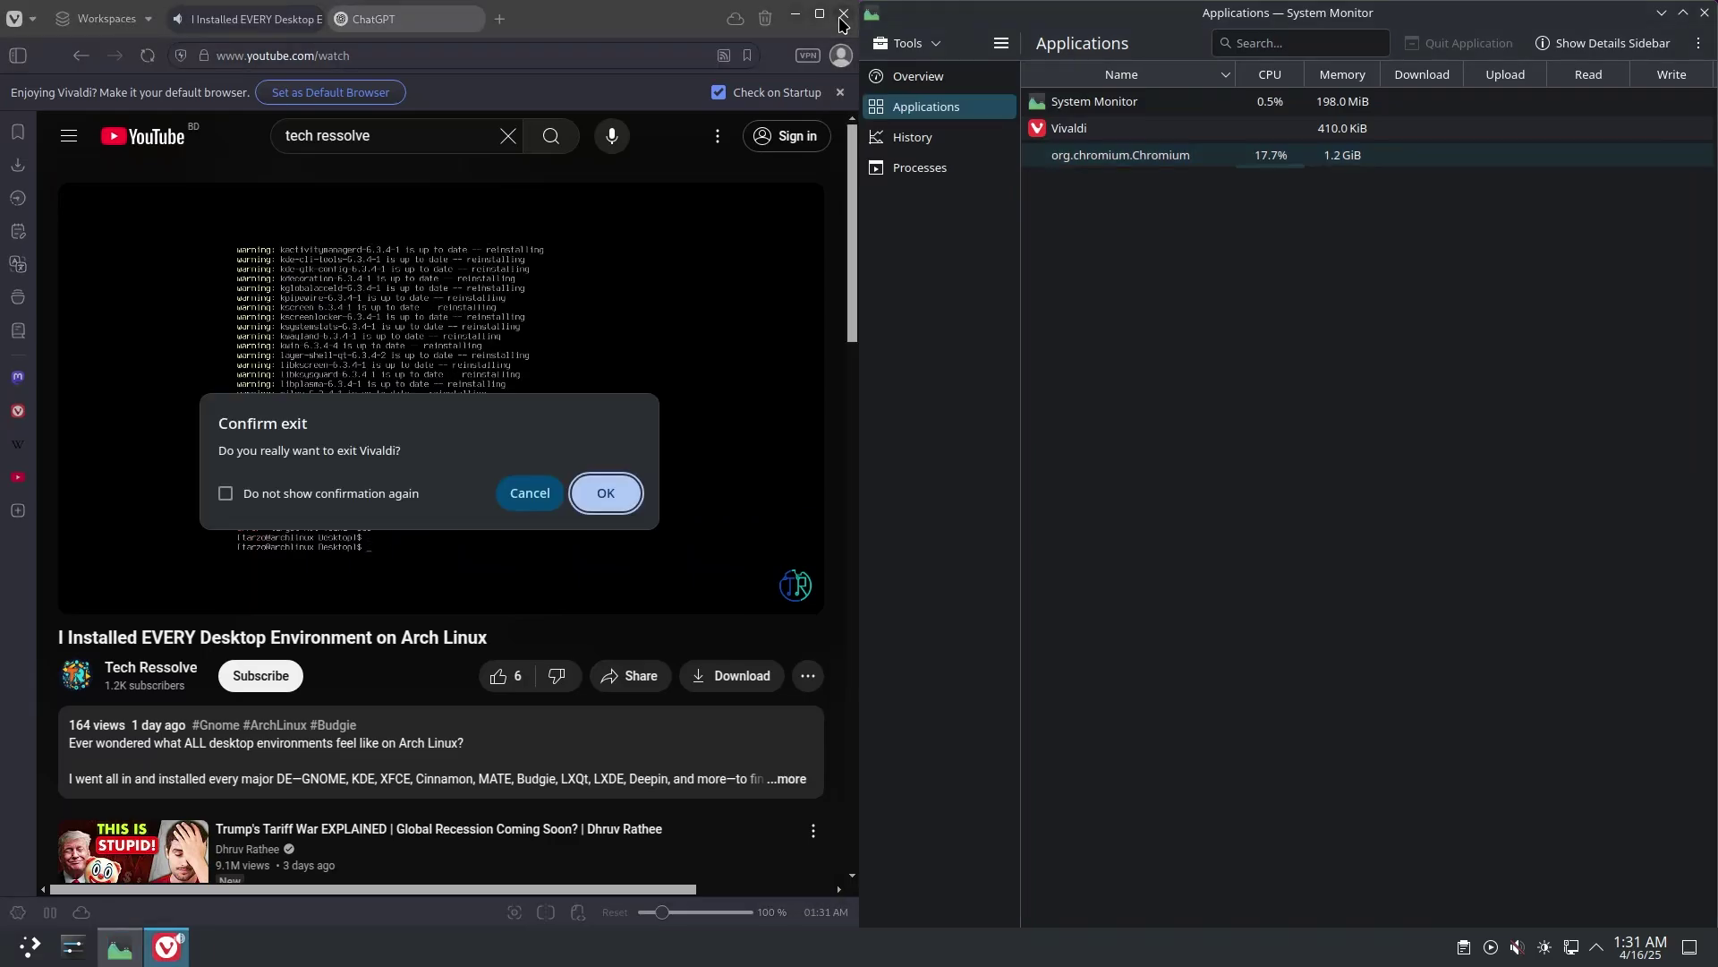
left_click(603, 490)
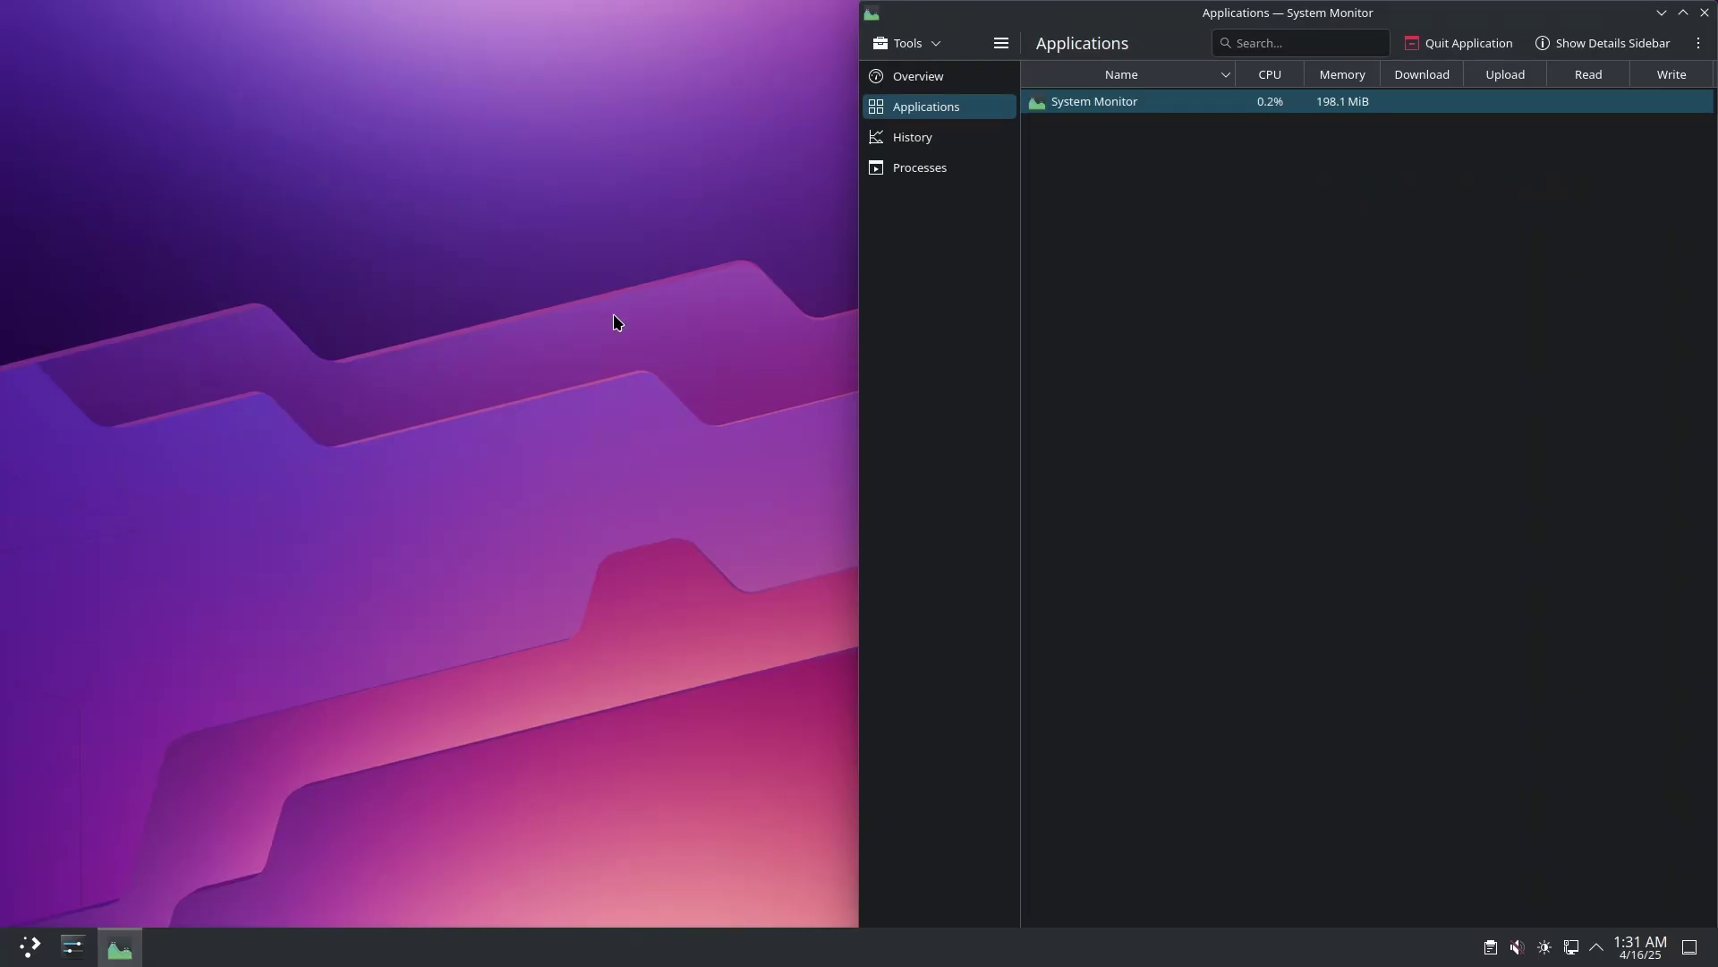
Find Konsole in the application launcher and open it
left_click(10, 947)
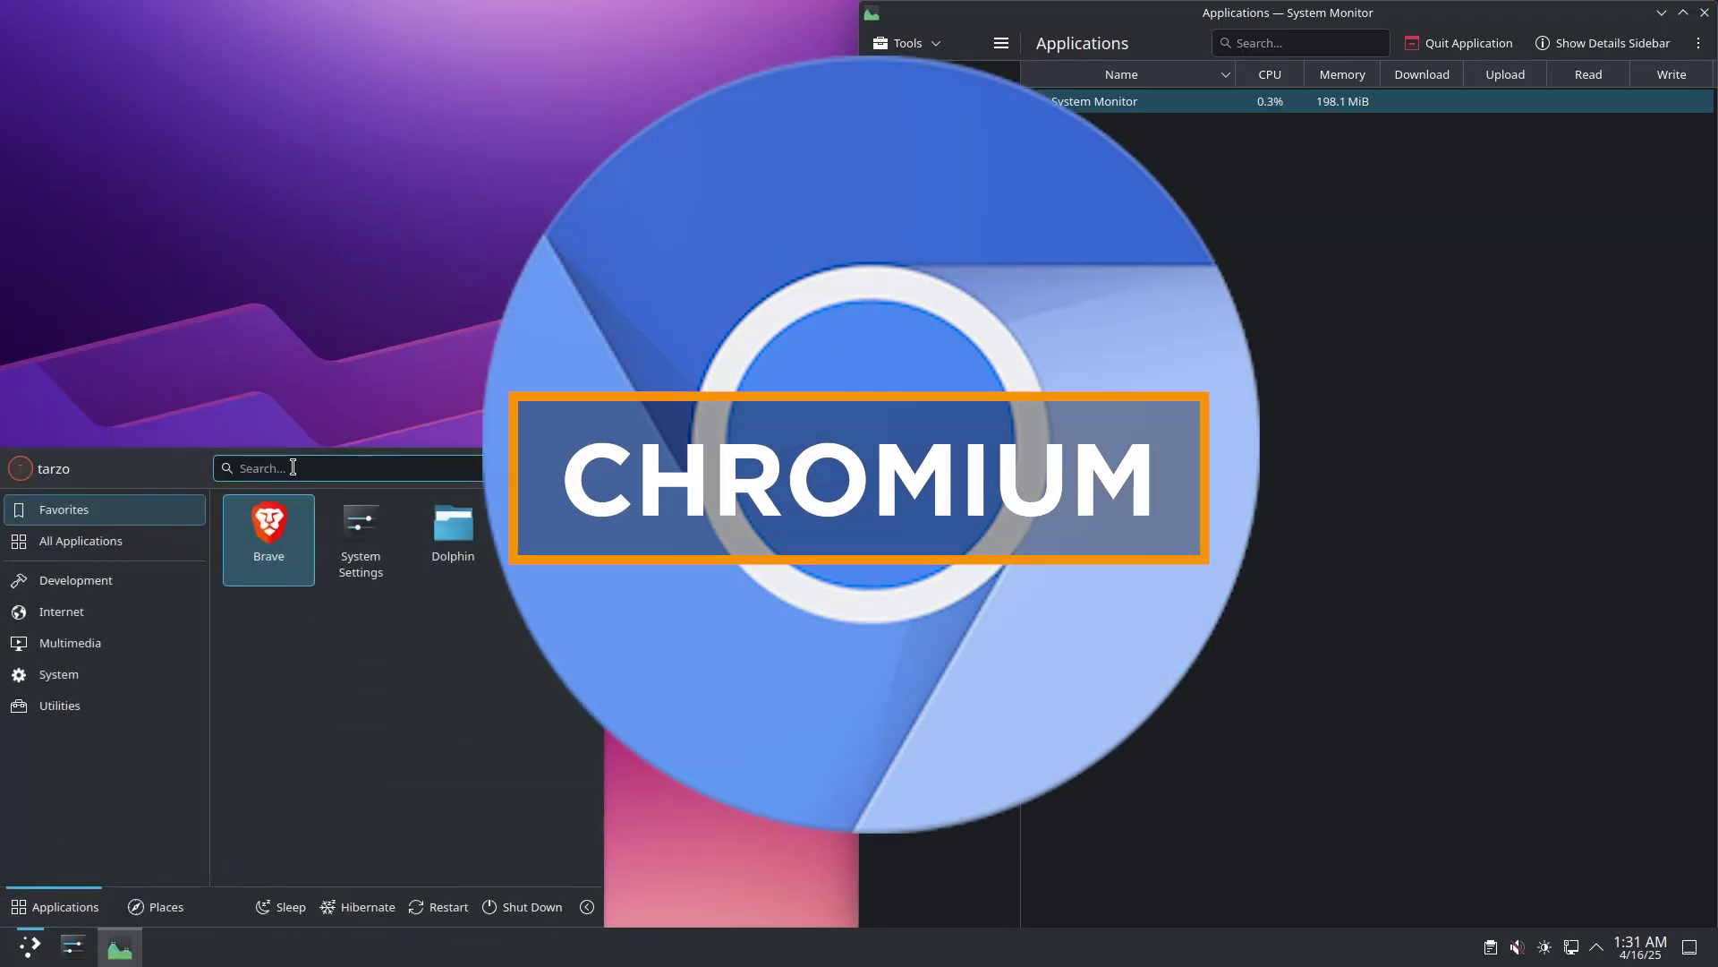
type("kos")
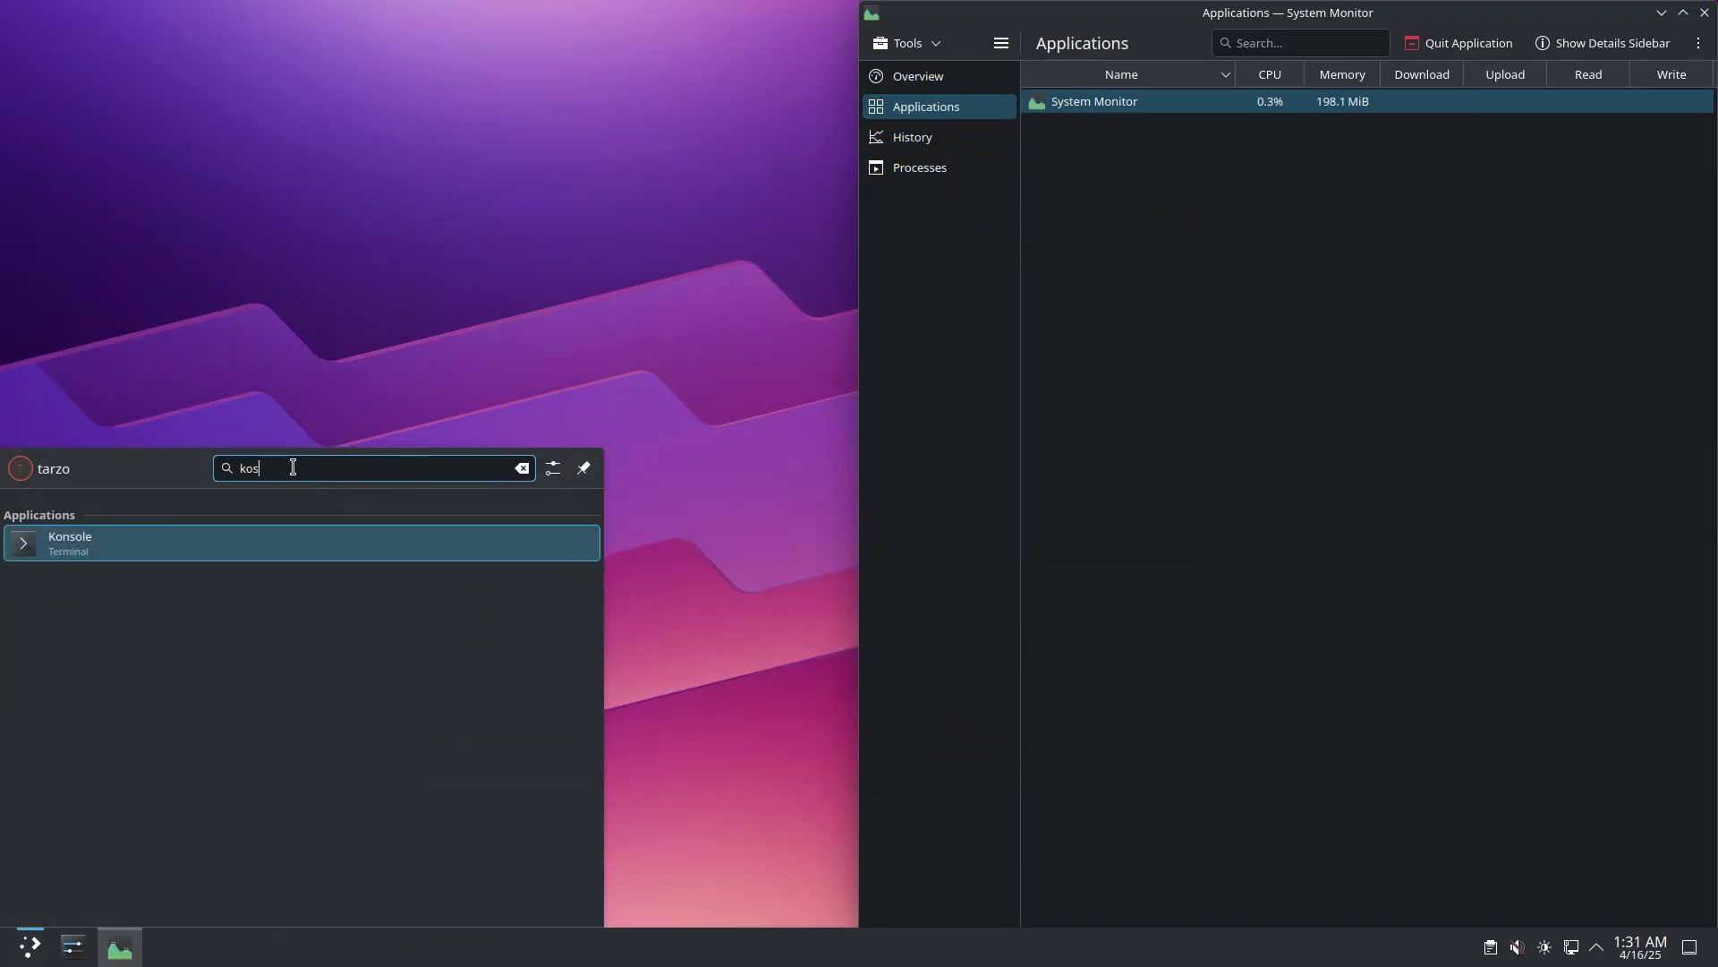
key("BackSpace")
type("n")
left_click(195, 530)
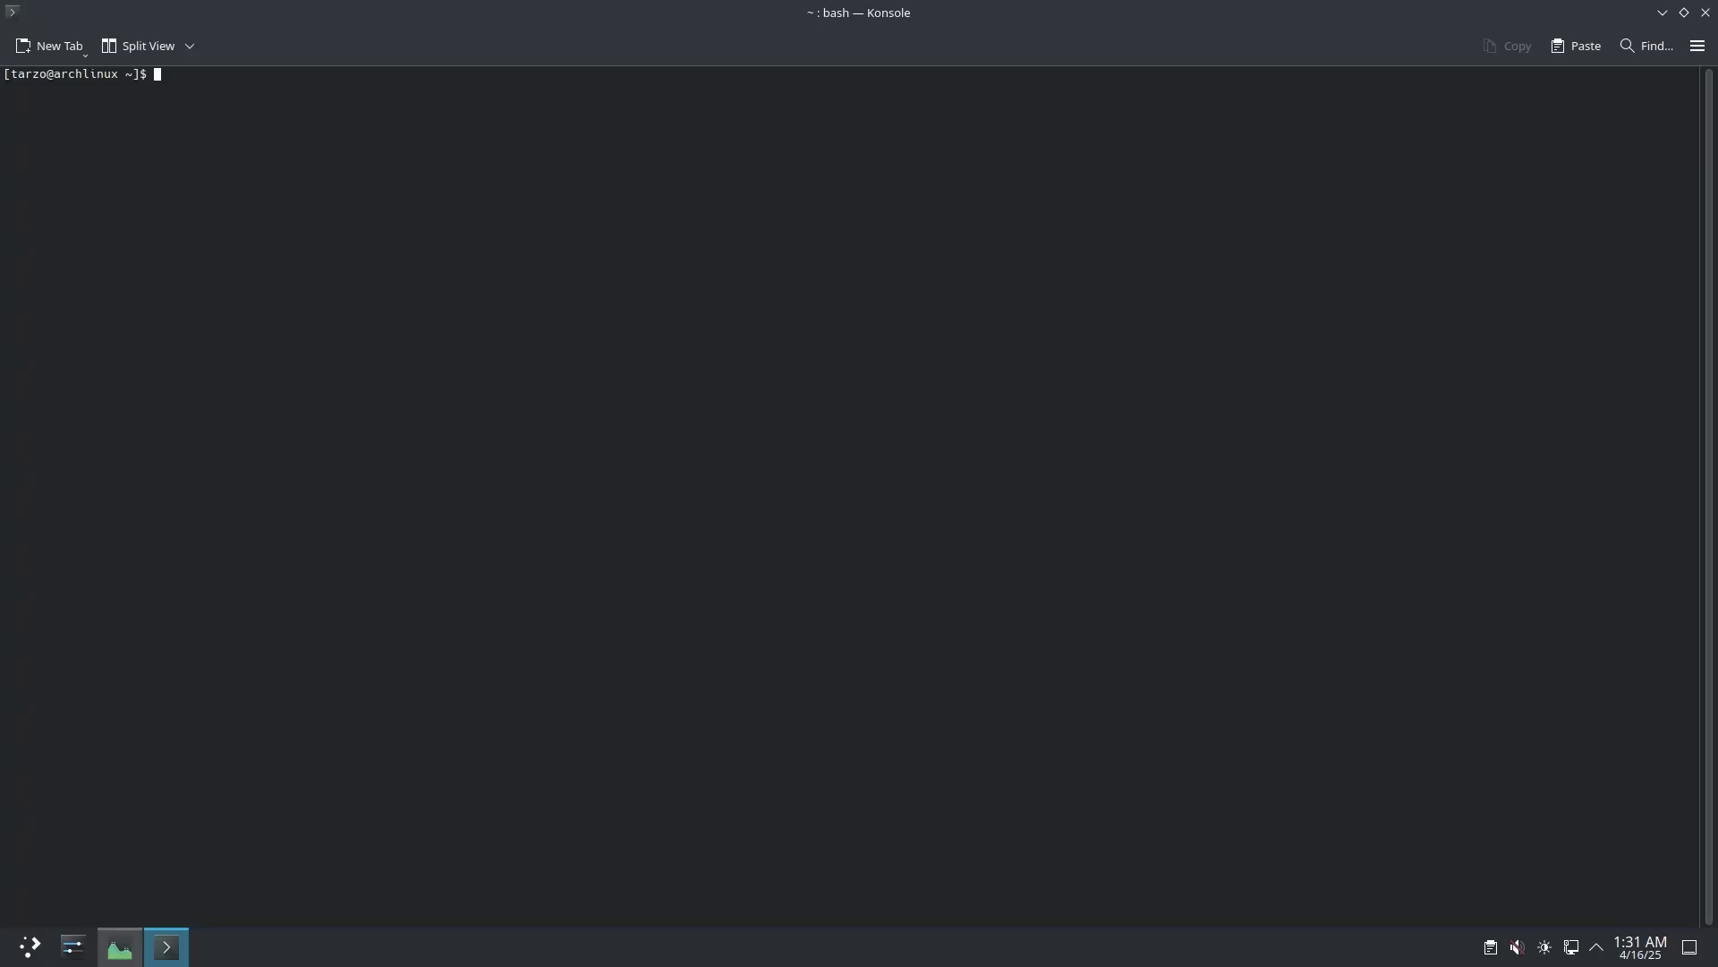
Enlarge the terminal text, run sudo pacman -S chromium, and enter the sudo password
key("ctrl+plus")
key("ctrl+plus")
key("ctrl+plus")
key("ctrl+plus")
key("ctrl+plus")
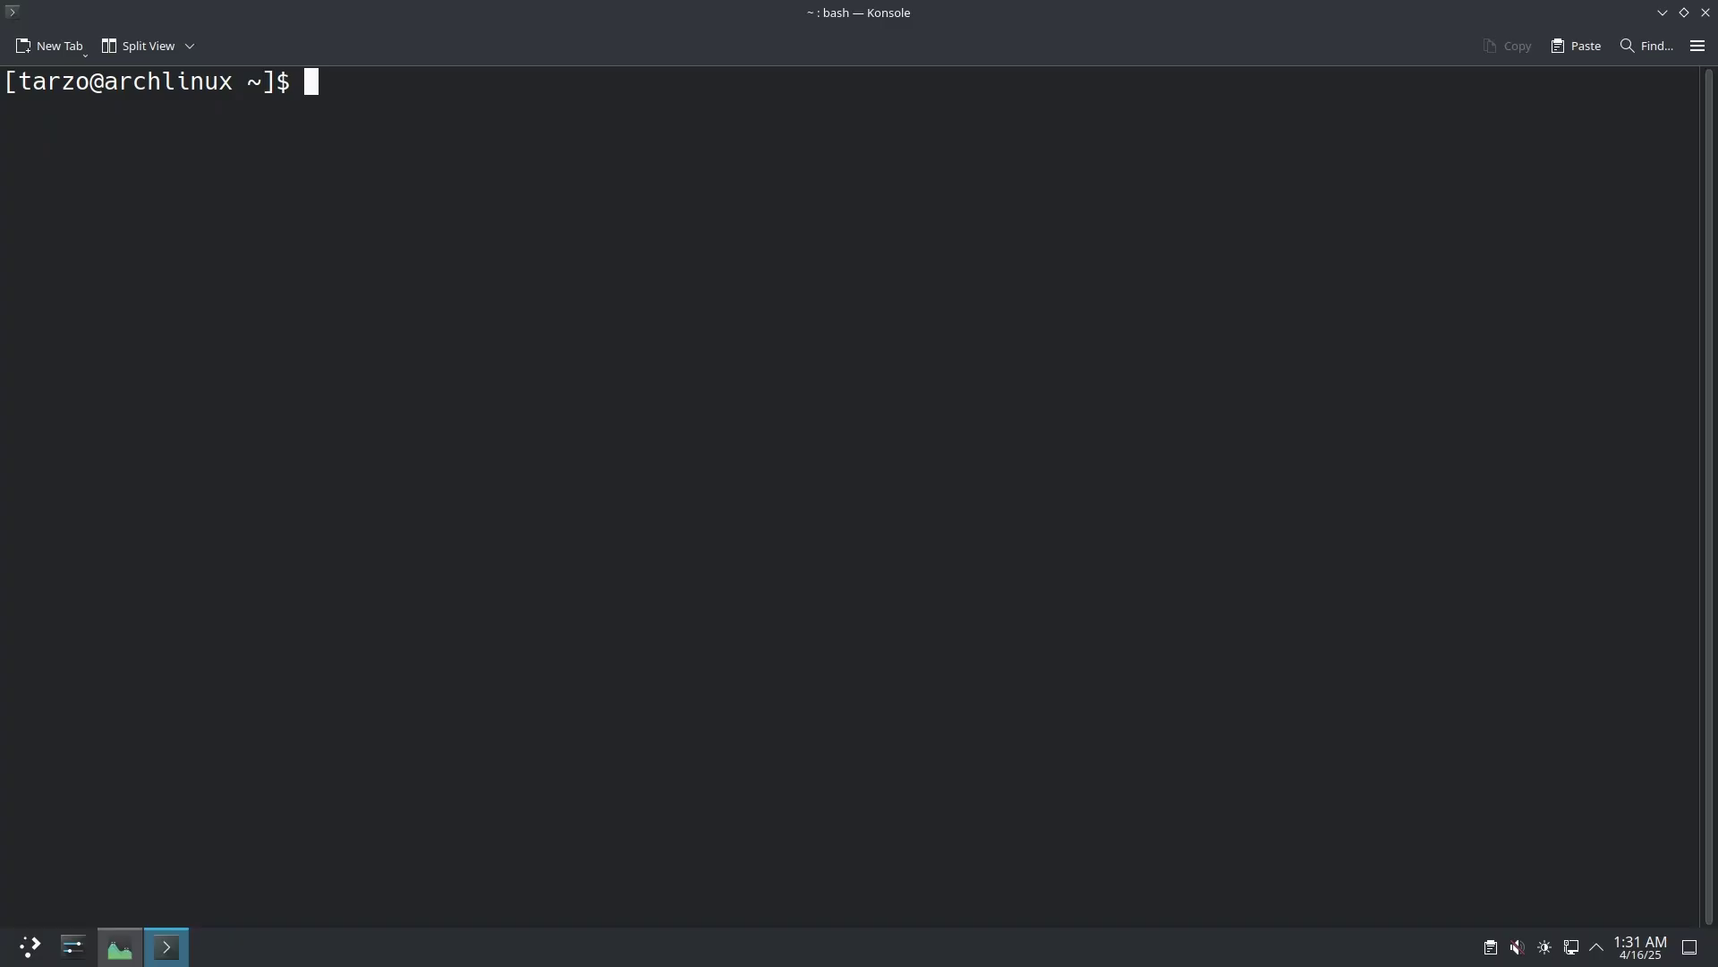
type("sudo pacman -S ")
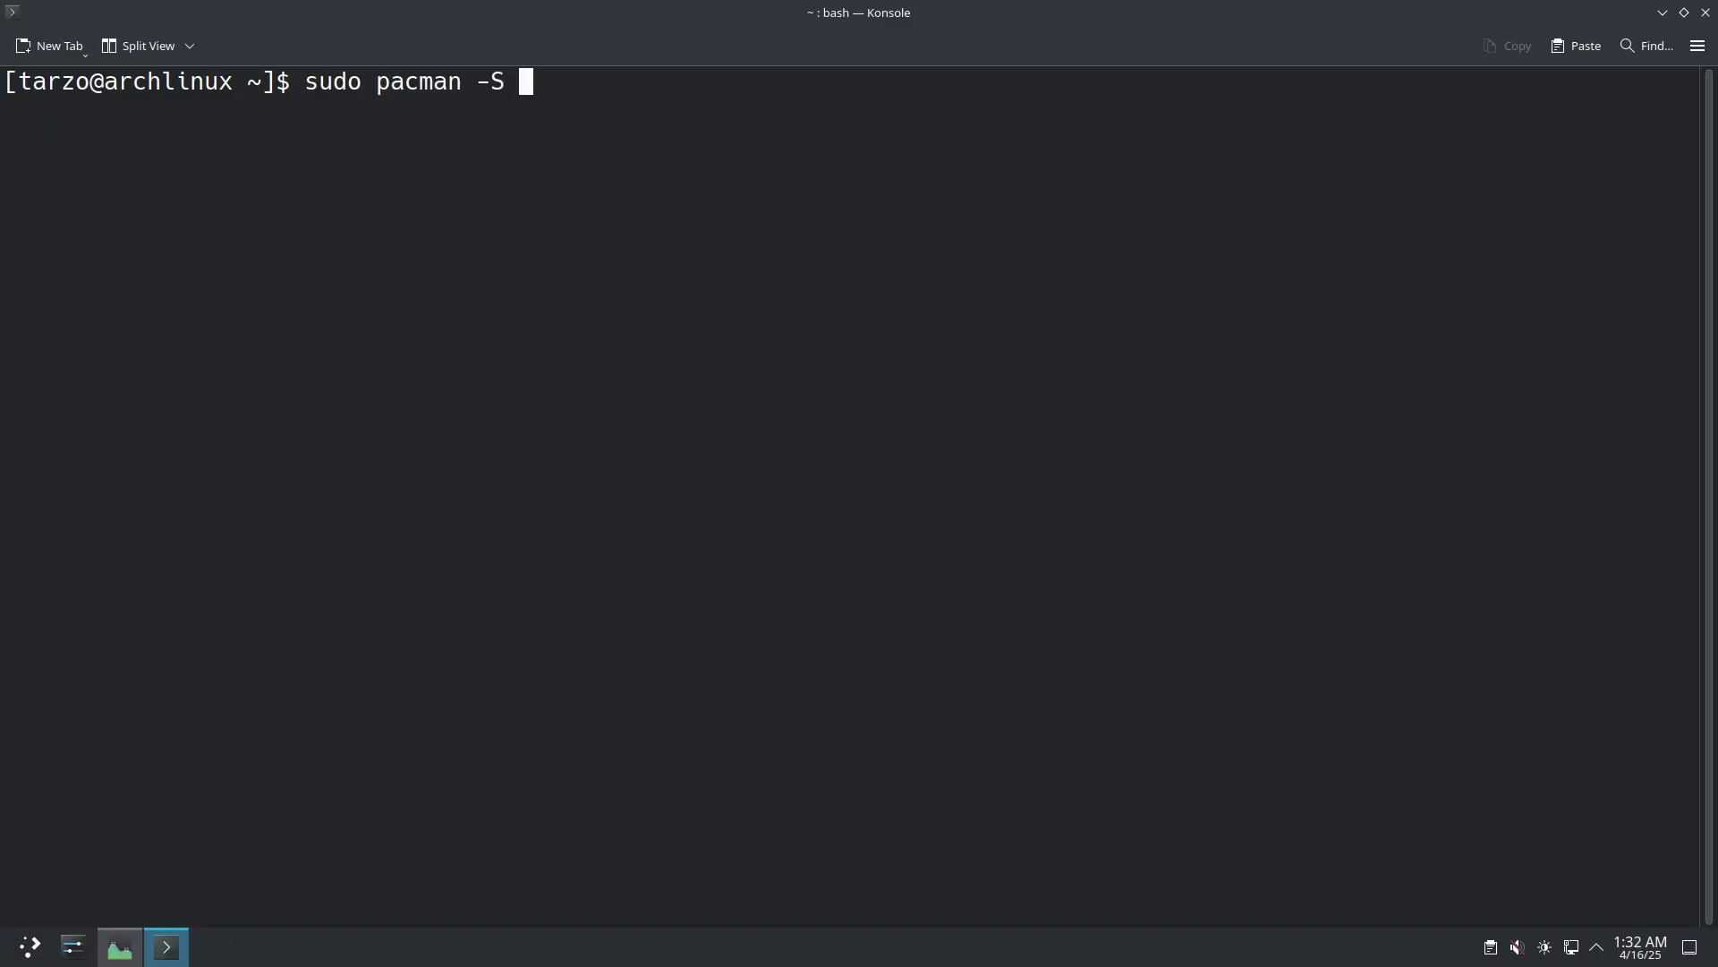
type("chromi")
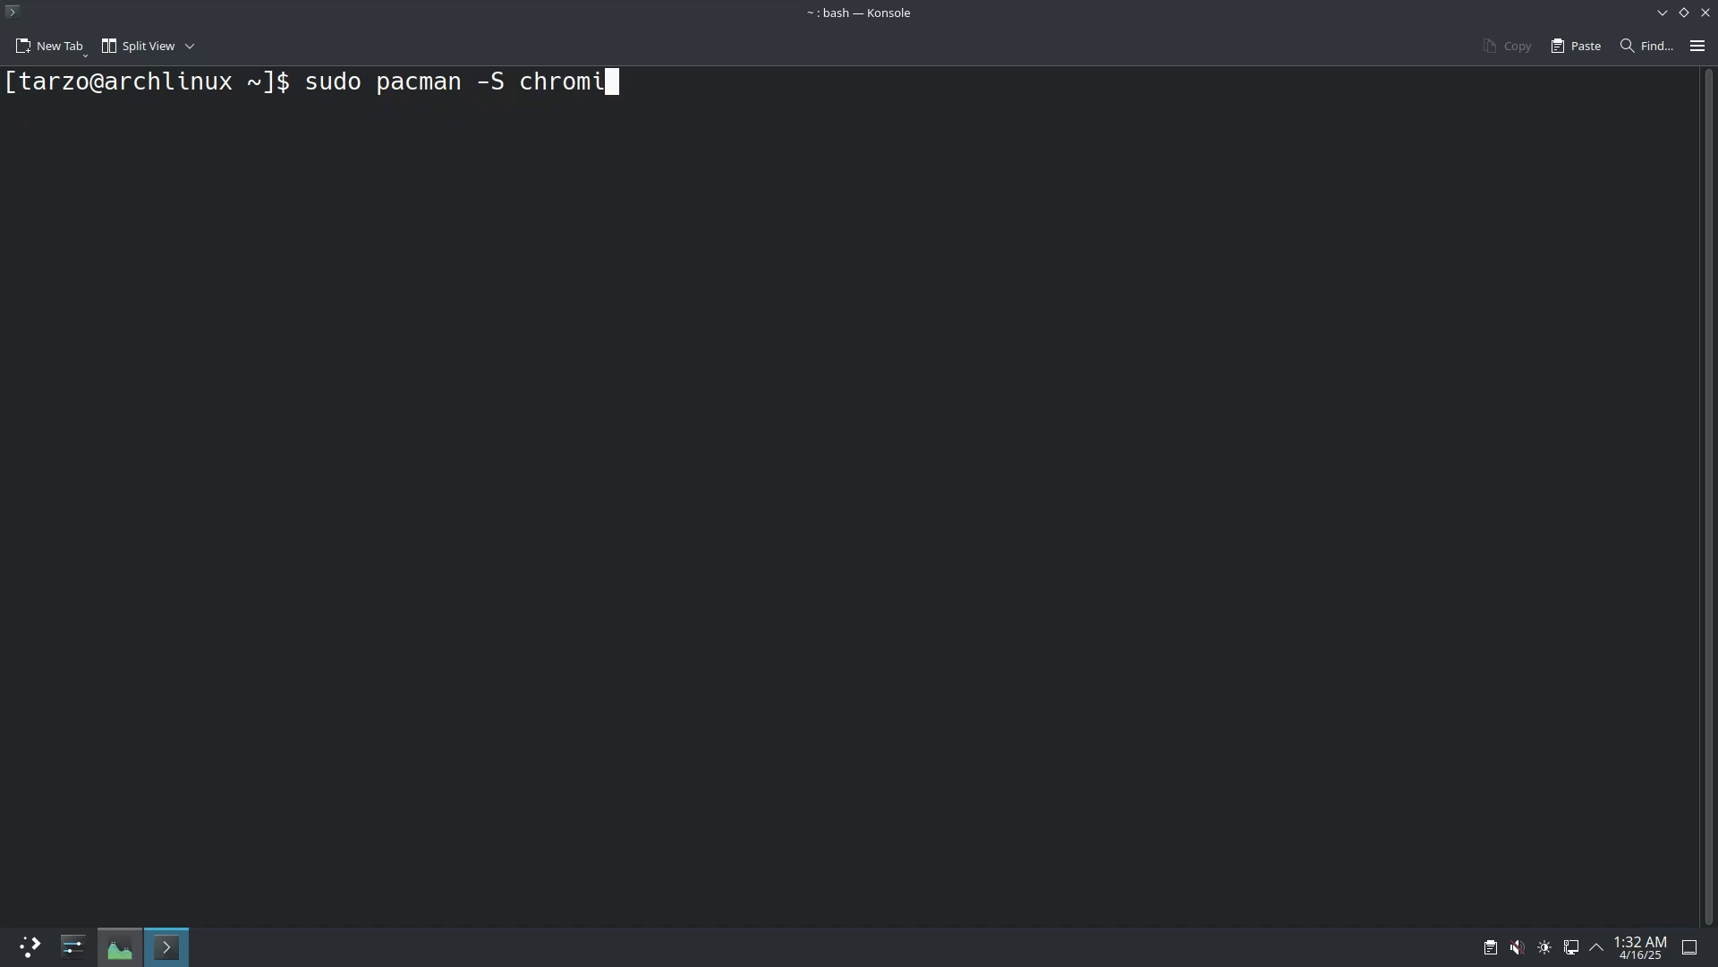
type("um")
key("Return")
key("Return")
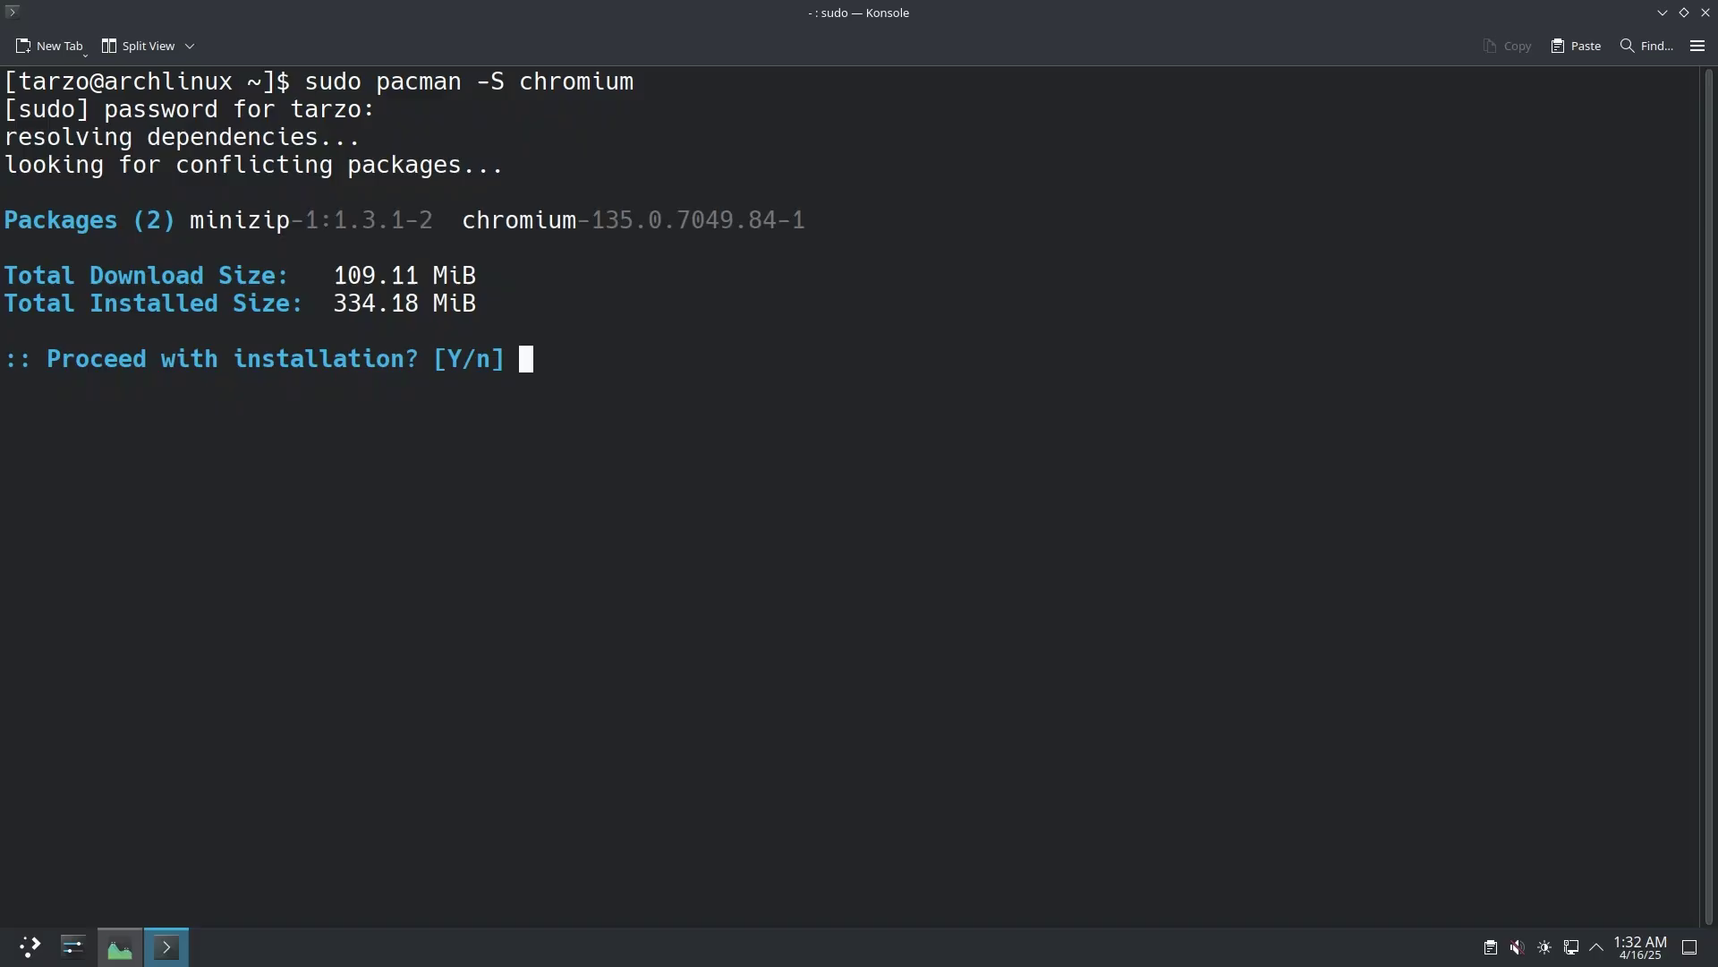
Confirm the Chromium package installation and exit Konsole once it completes
left_click_drag(339, 315, 376, 306)
left_click(465, 307)
key("Return")
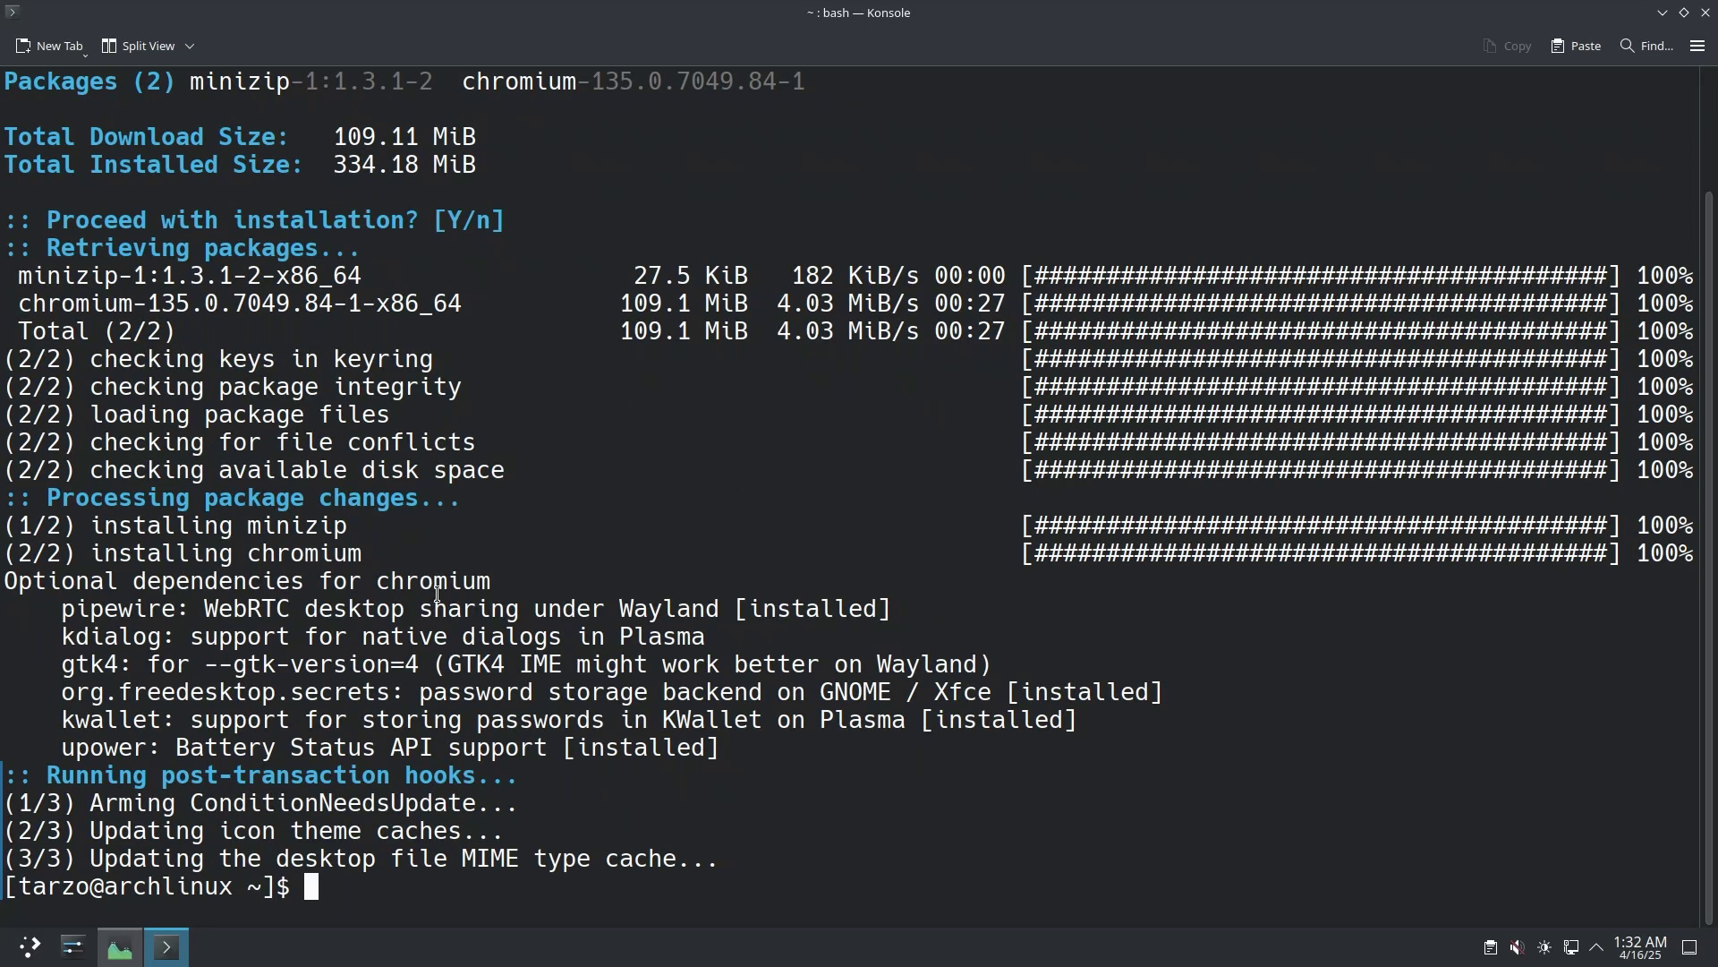
left_click(1705, 11)
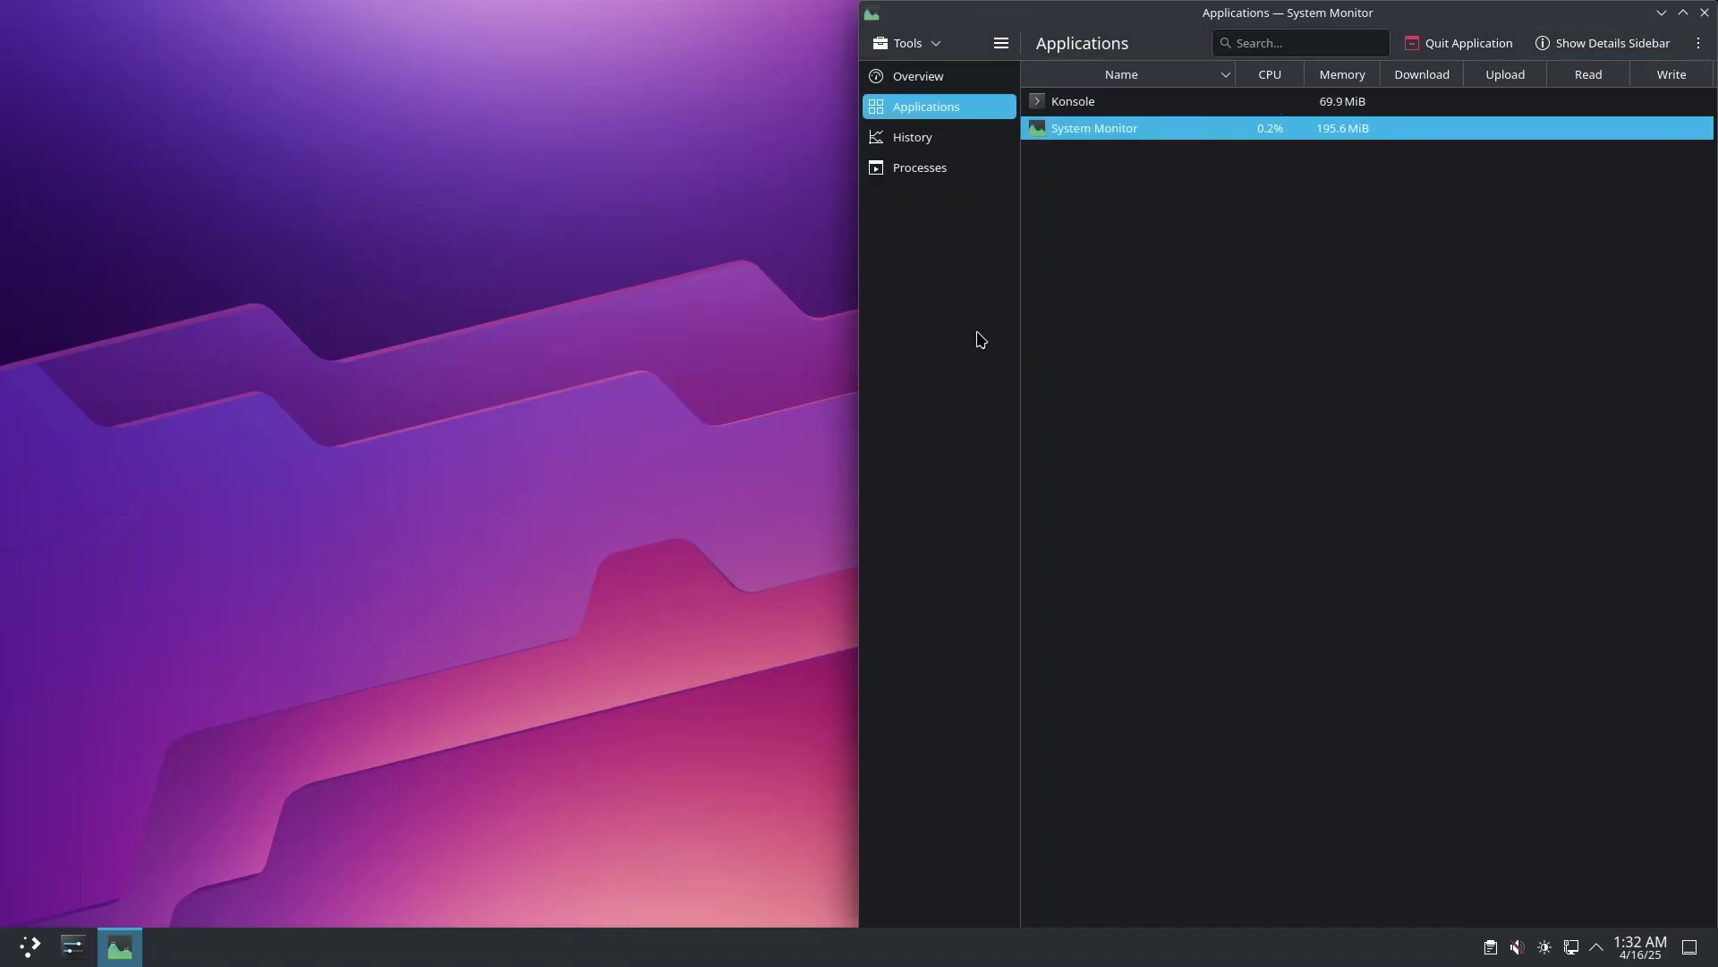
Launch Chromium twice to check its memory use with an empty tab in System Monitor, closing it each time
left_click(30, 946)
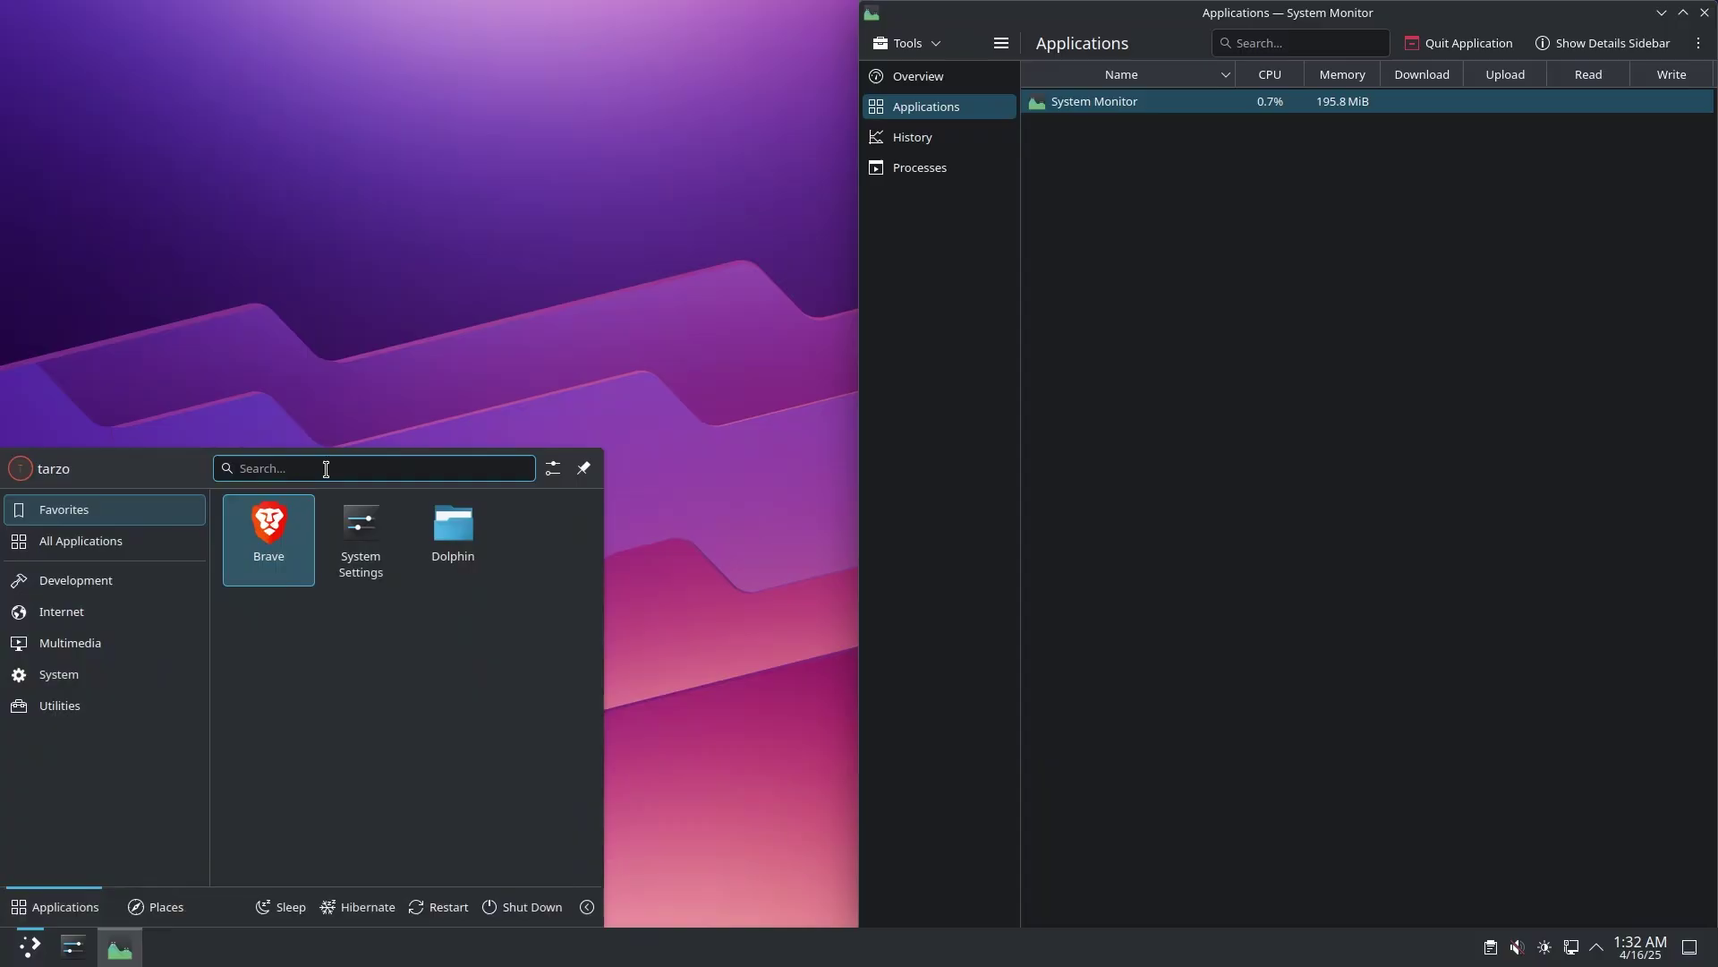
type("chr")
left_click(234, 539)
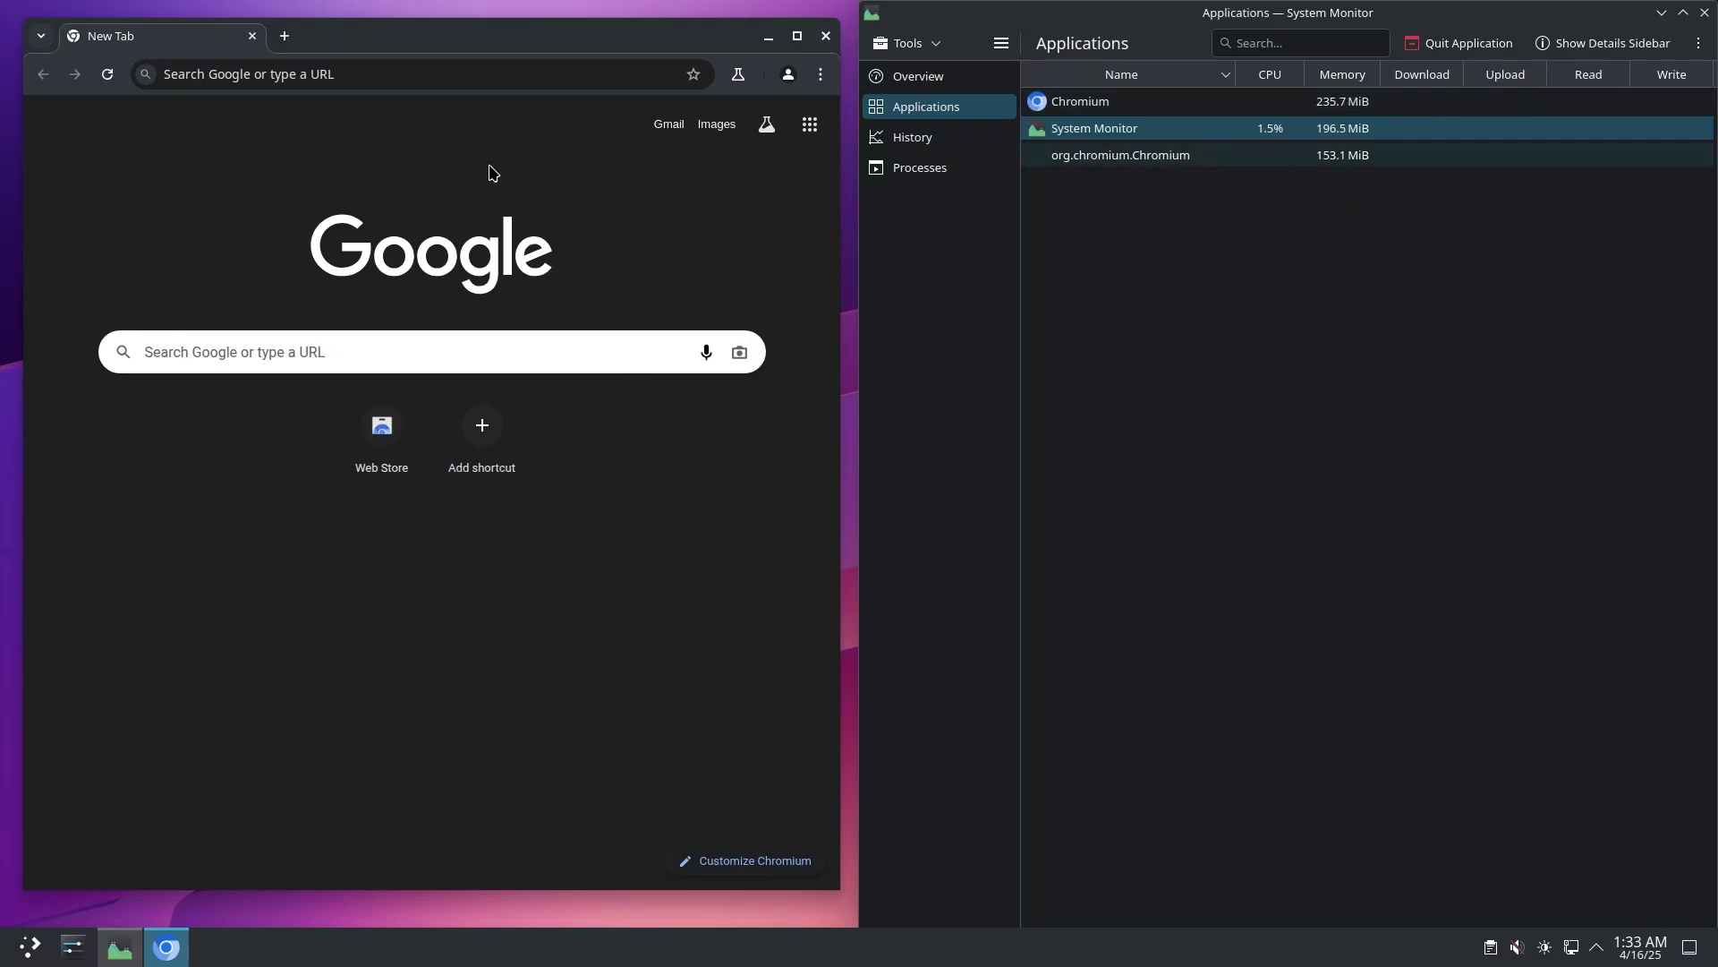
left_click(825, 36)
key("super")
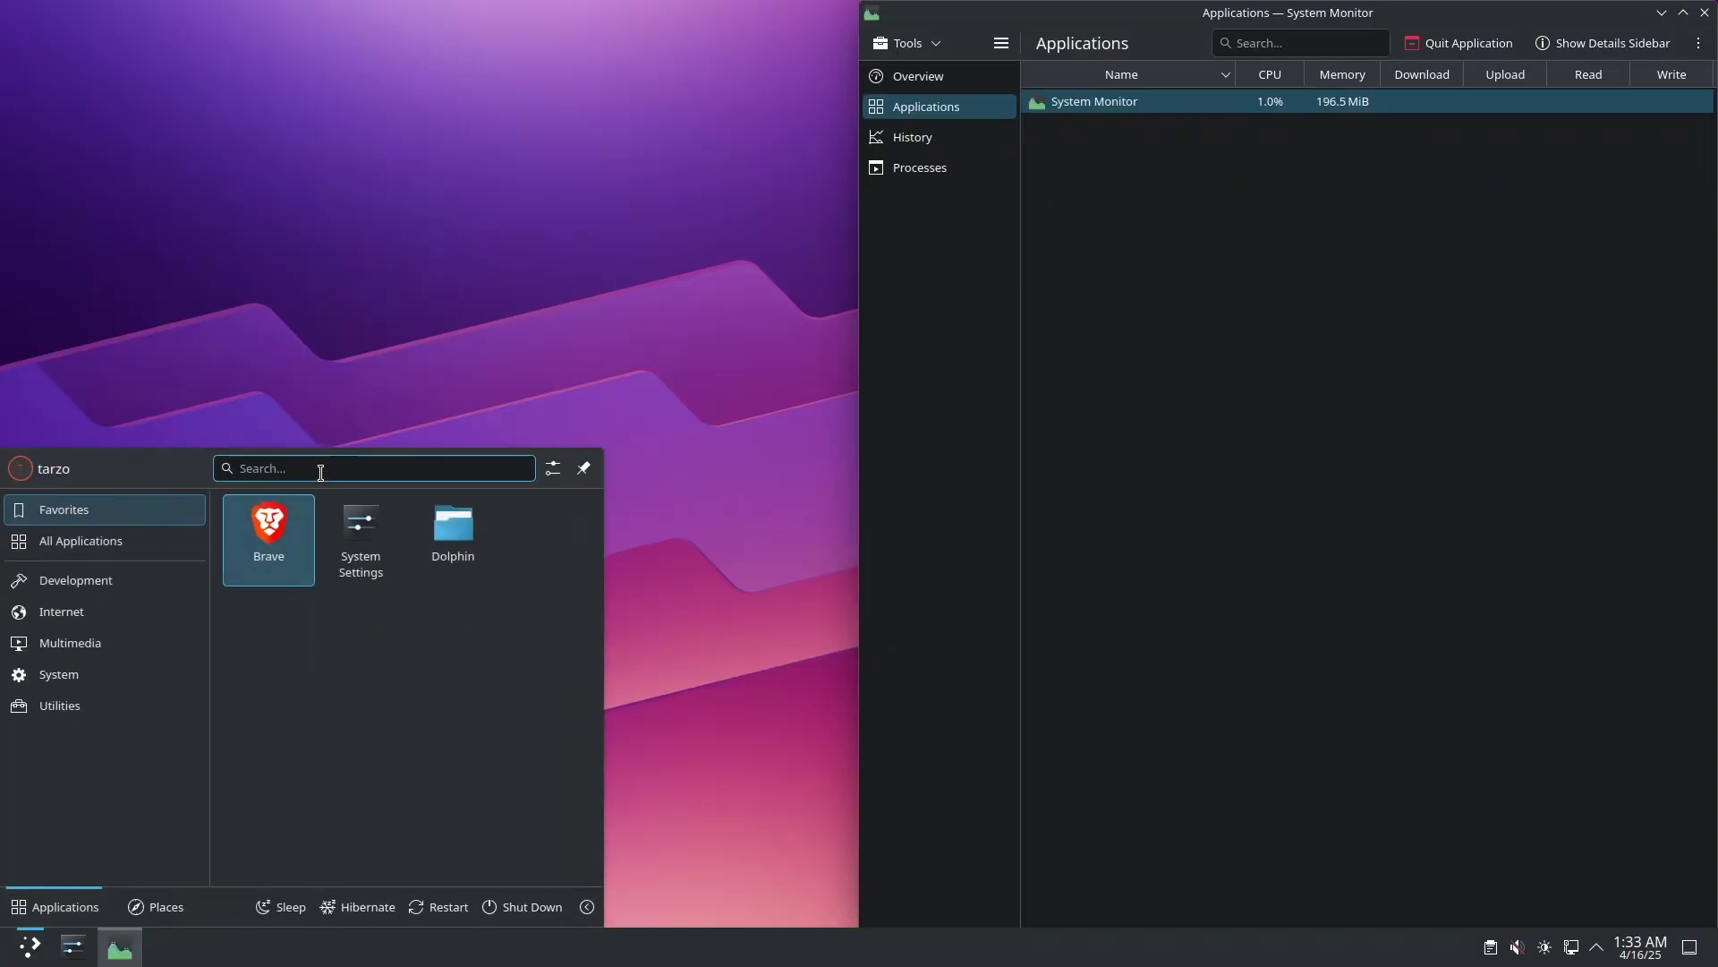
type("c")
key("Return")
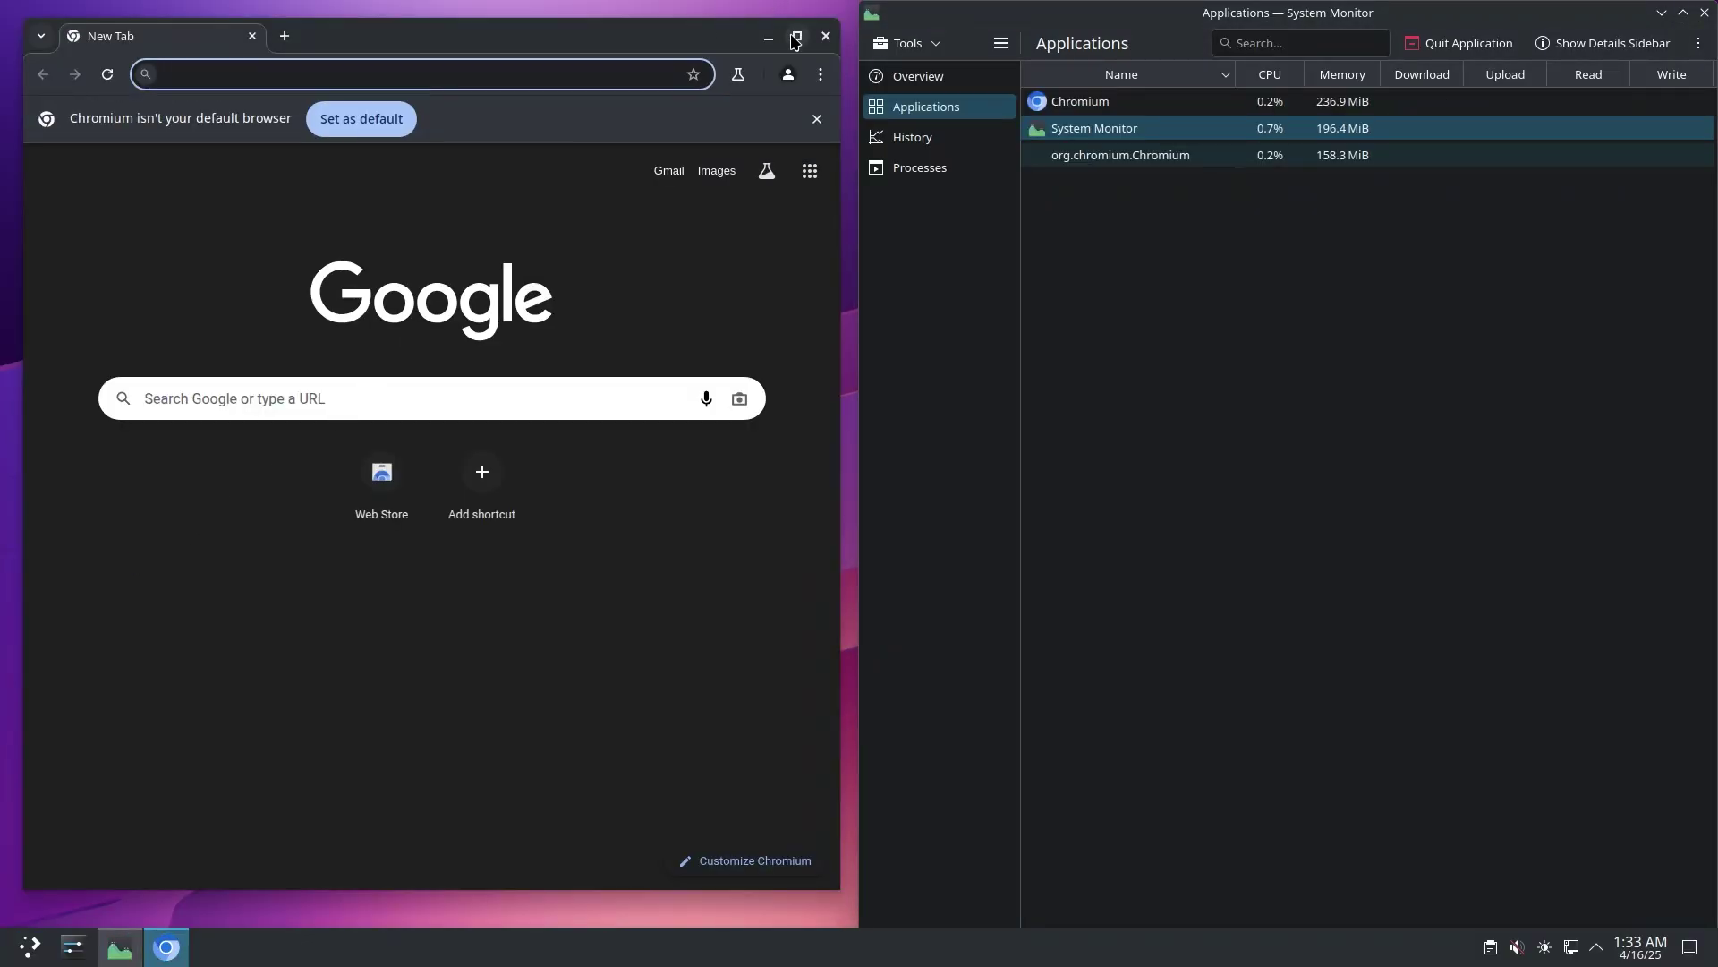
left_click(825, 35)
Launch Firefox to compare its empty-tab memory use, and close it
key("super")
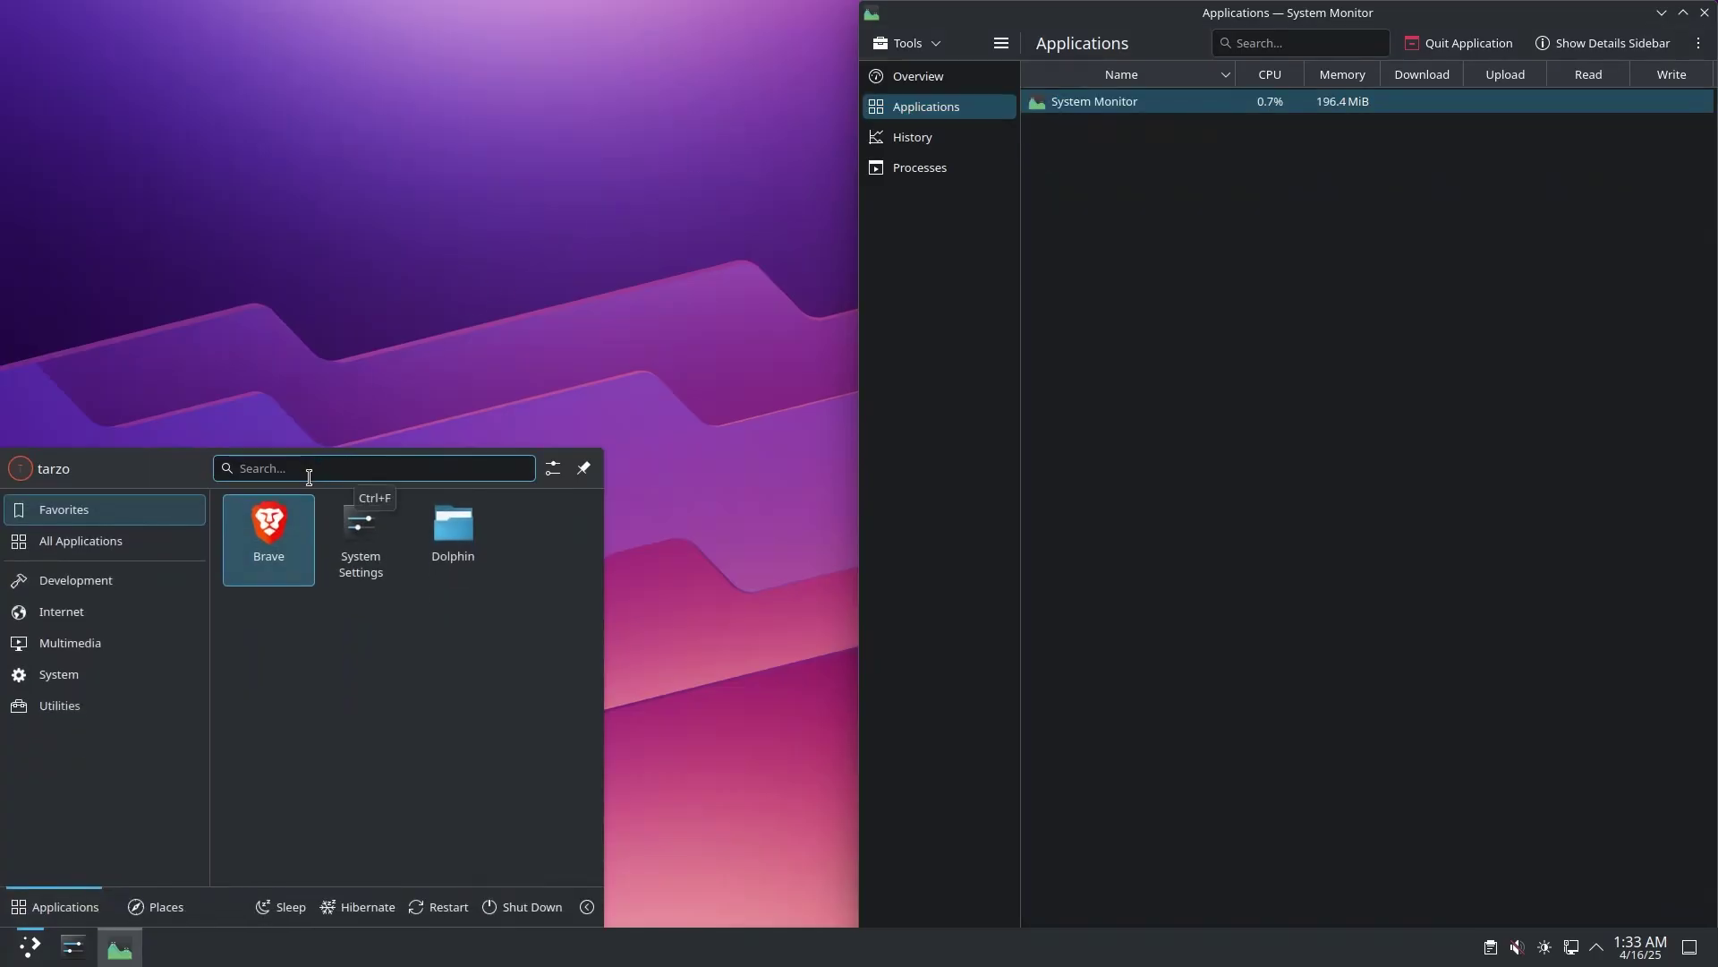
type("f")
key("Return")
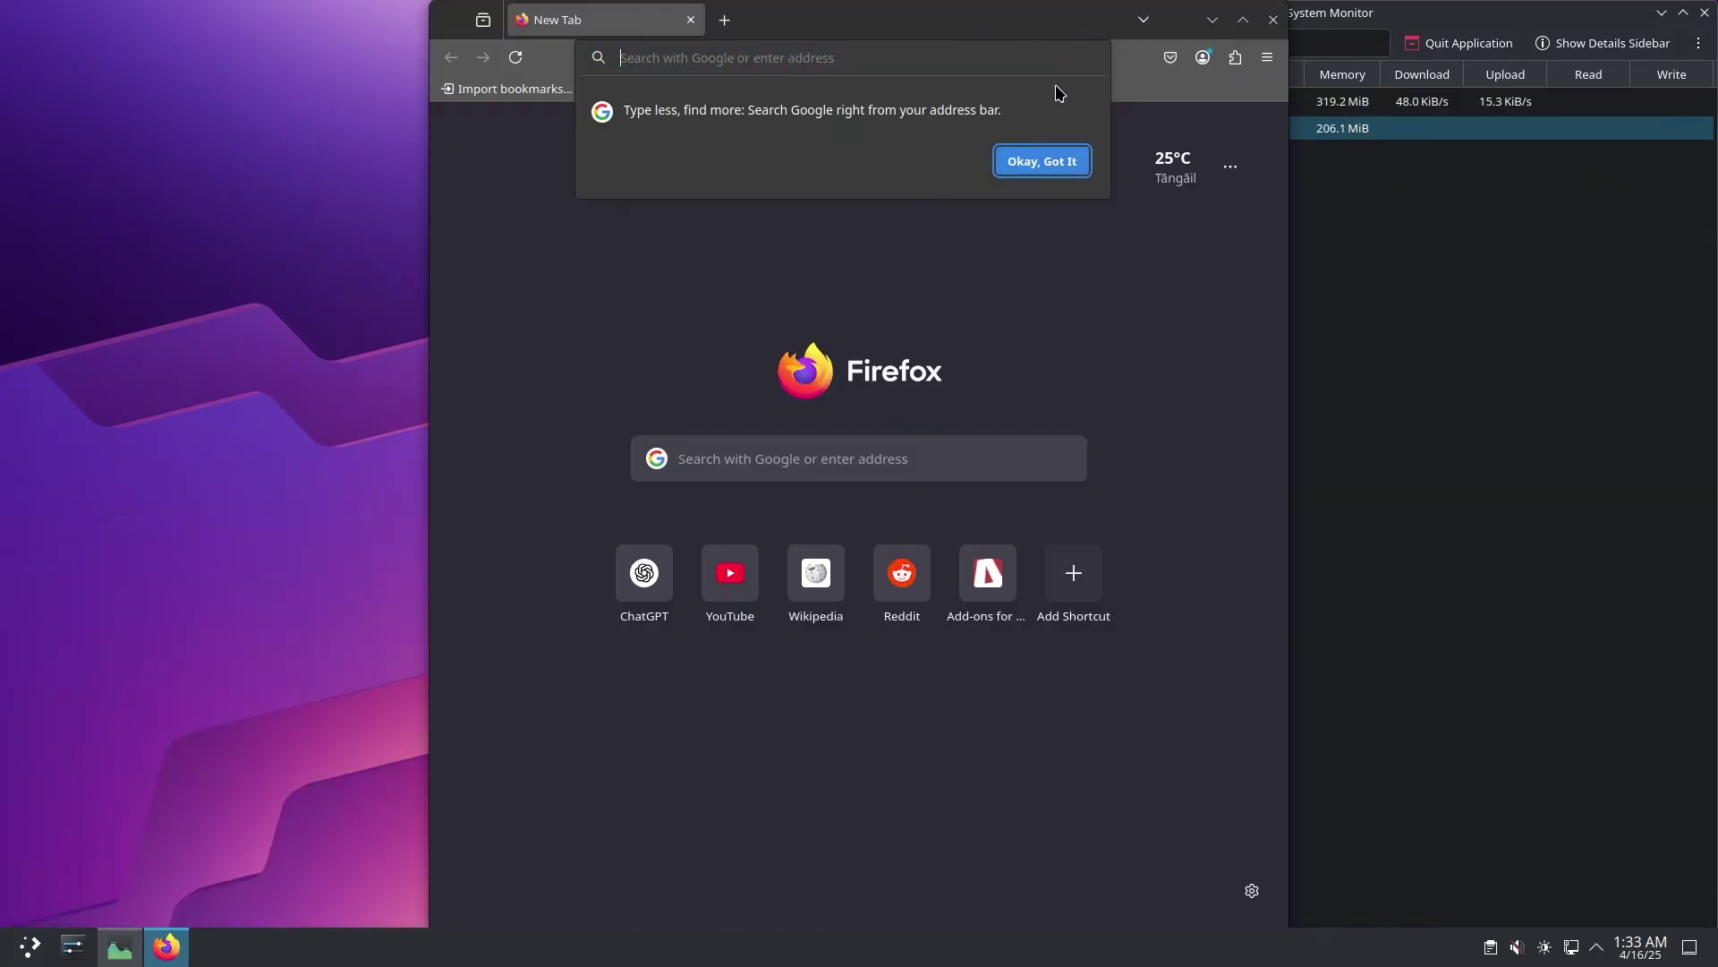
left_click(1271, 20)
Reopen Chromium with an empty tab and dismiss the default browser notice
key("super")
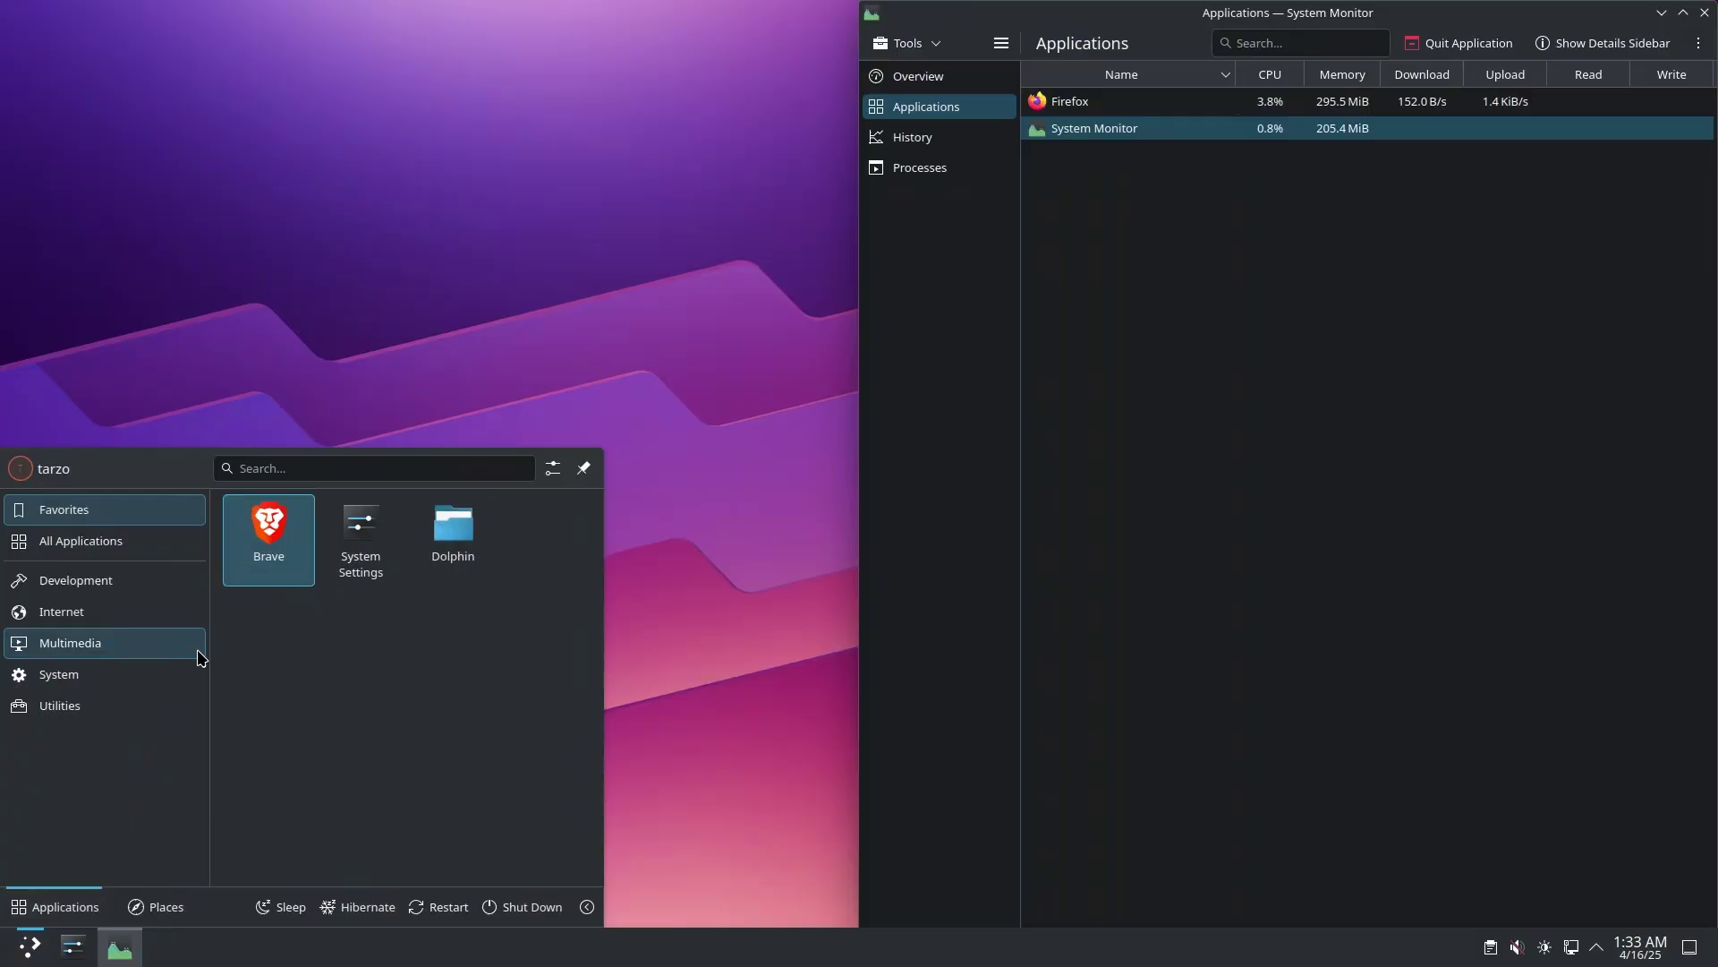
type("c")
key("Return")
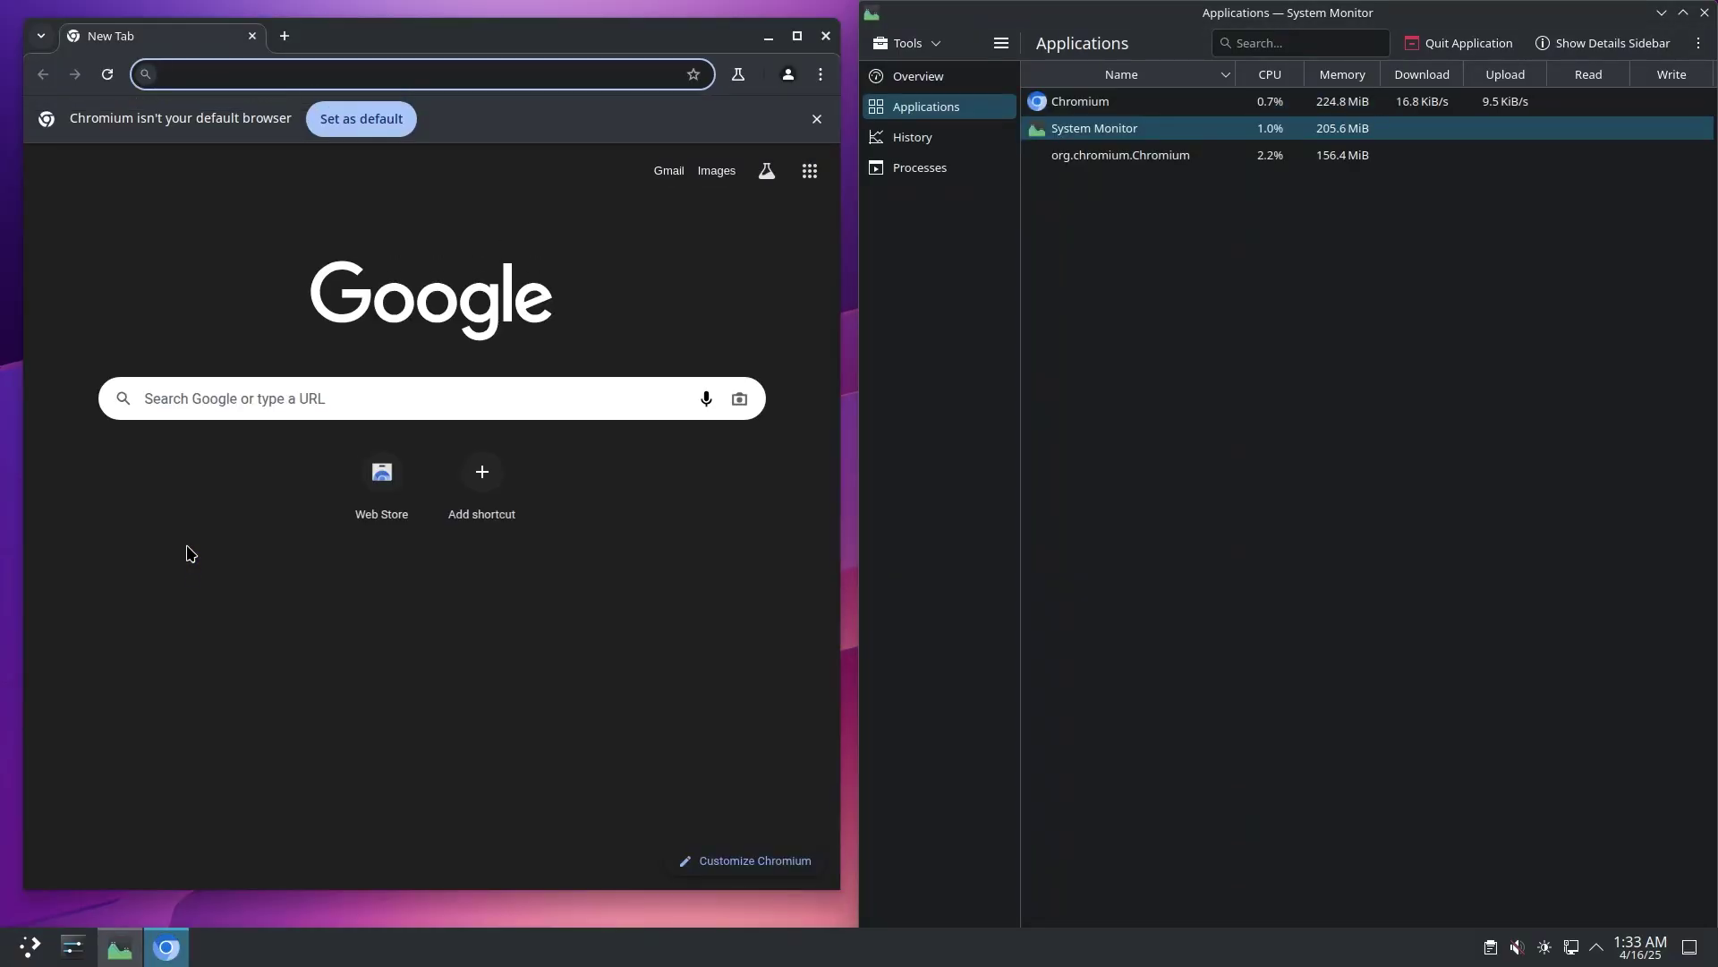
left_click(190, 553)
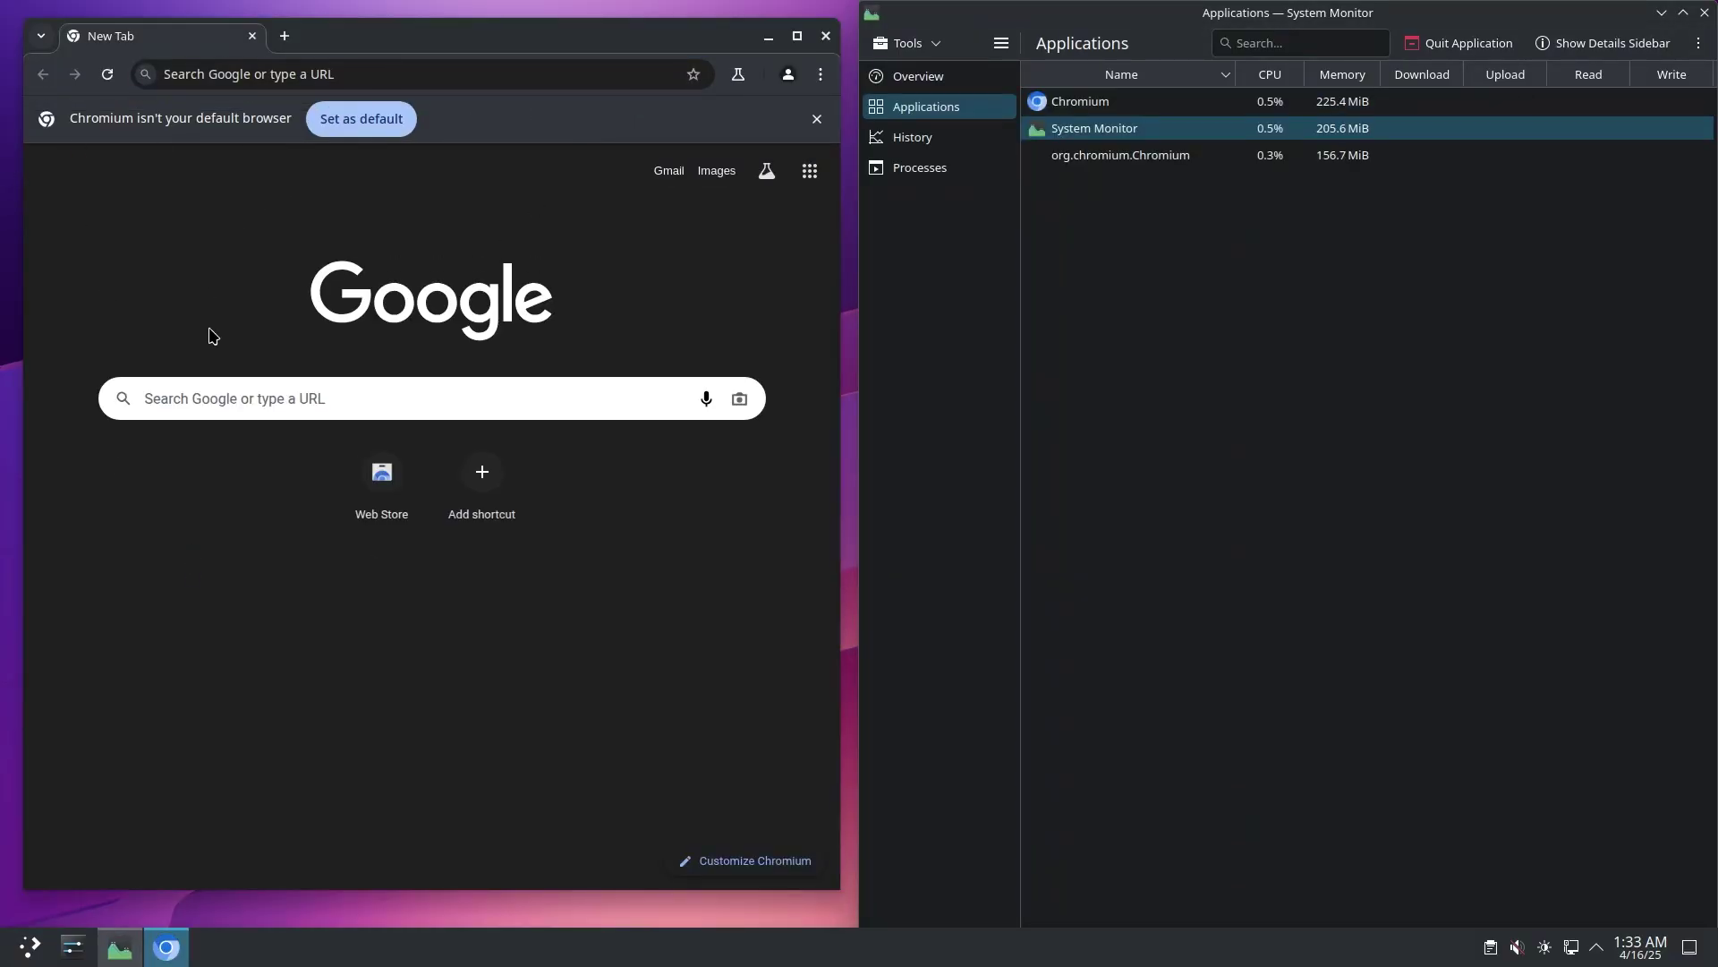
left_click(816, 124)
left_click(457, 77)
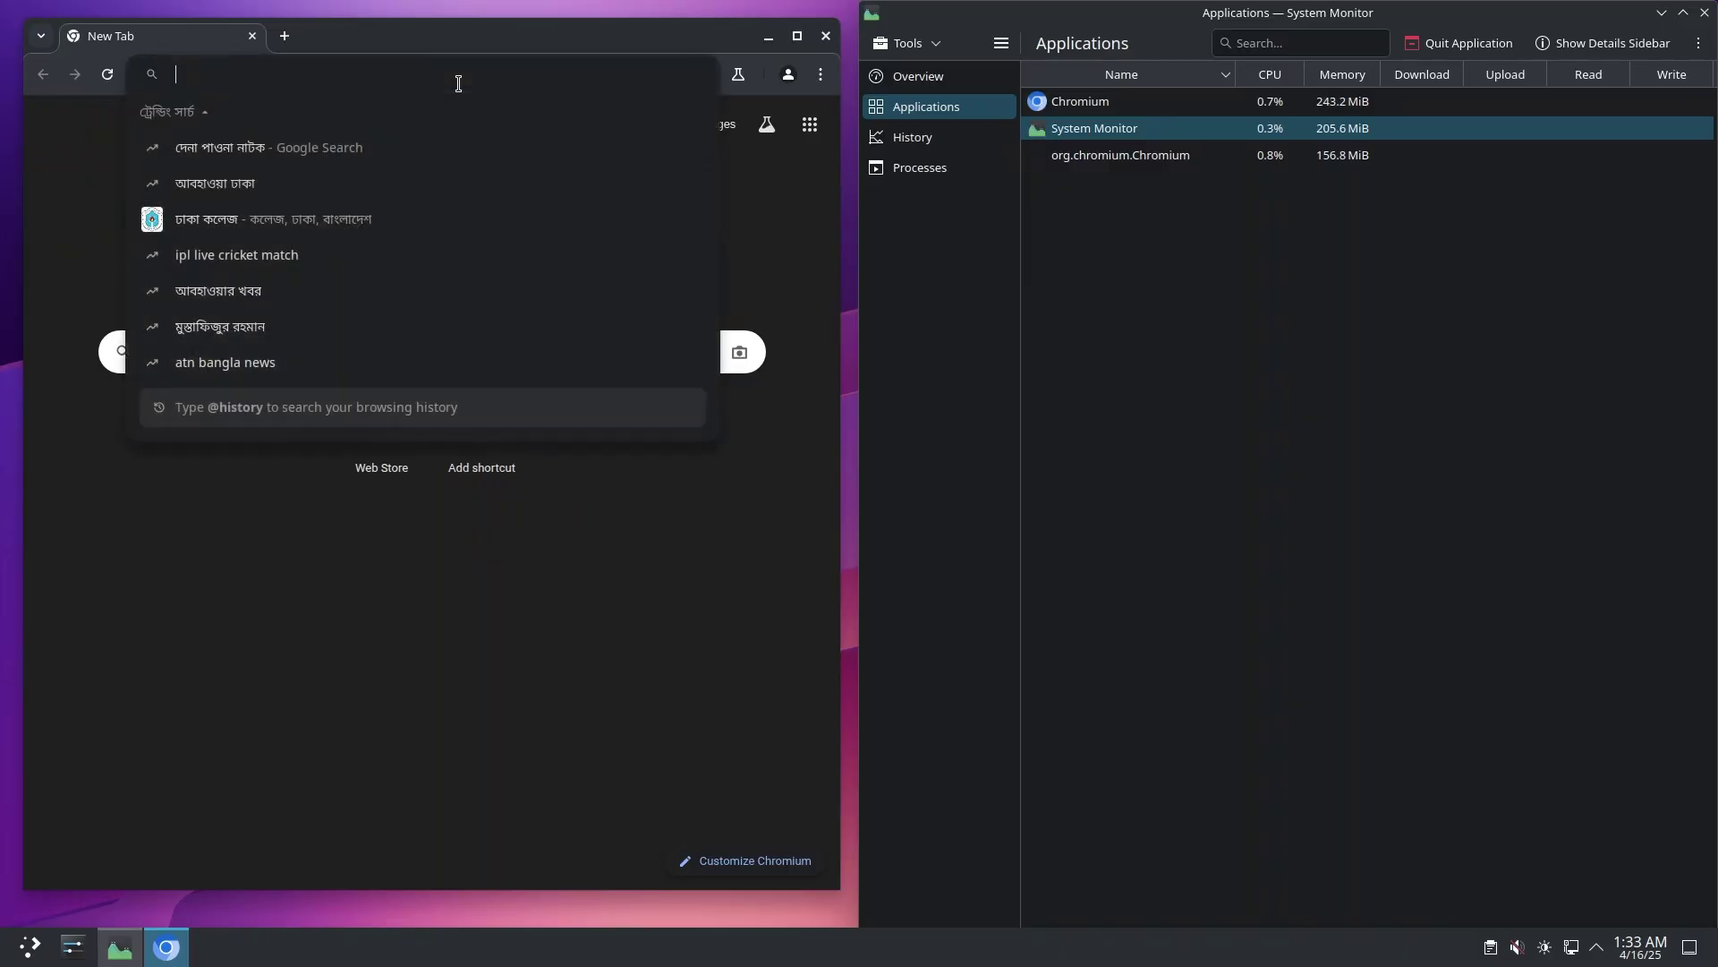
left_click(32, 117)
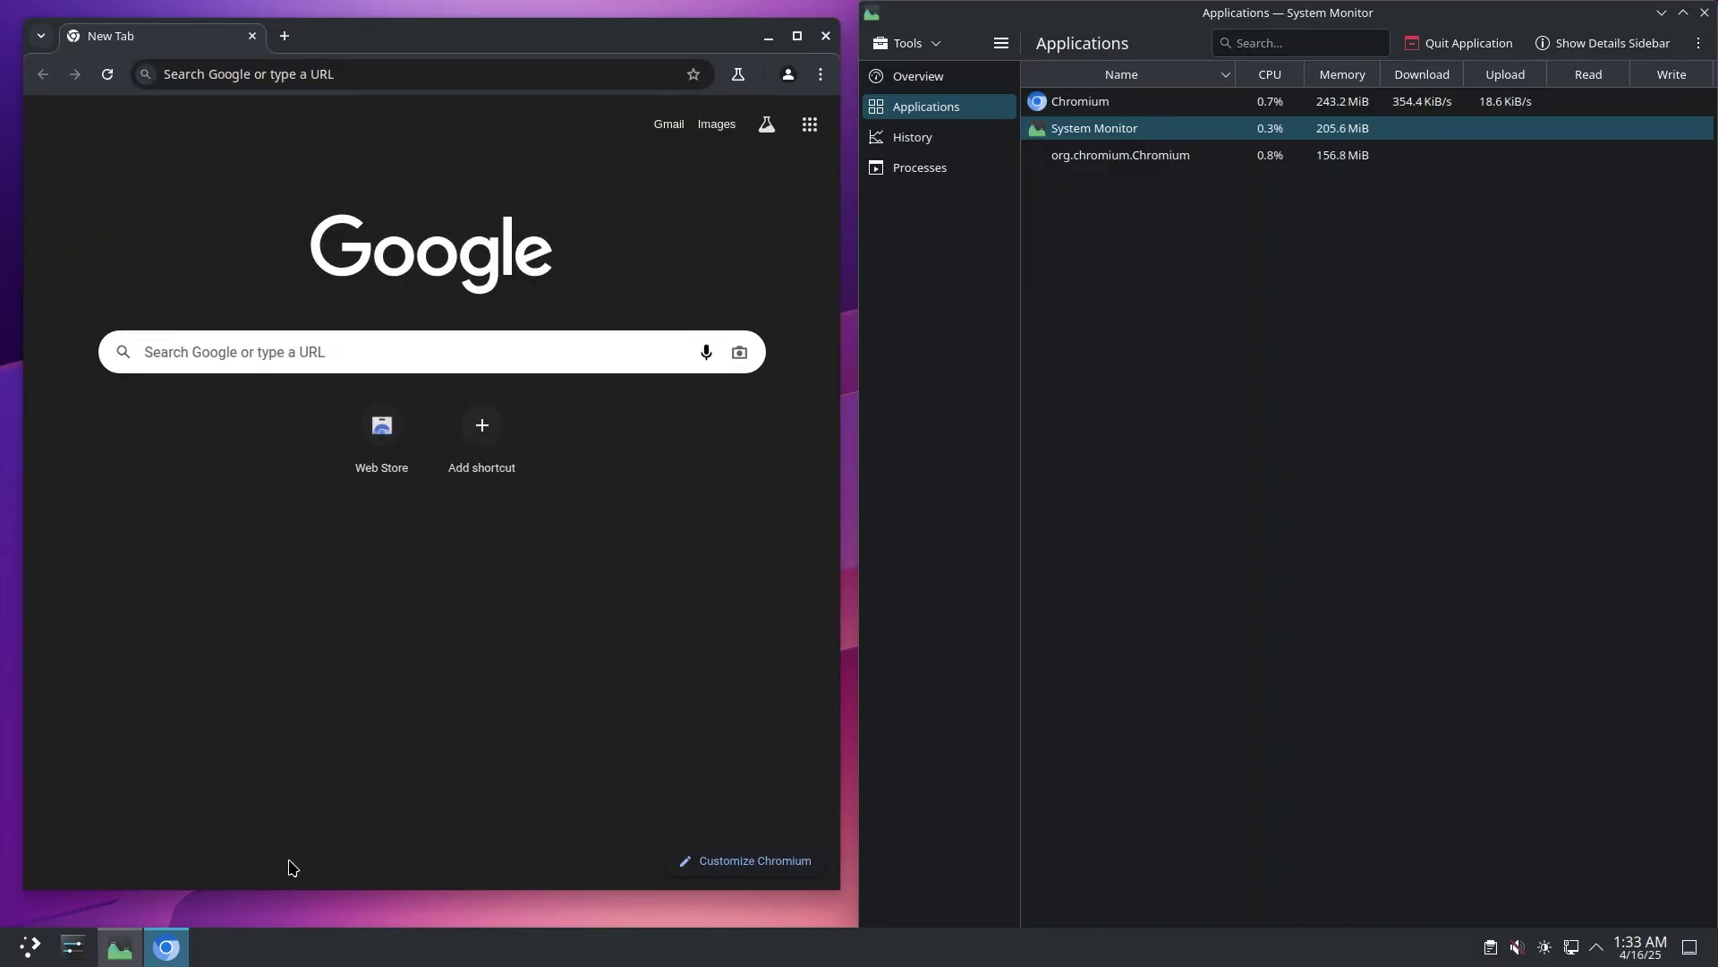
left_click(788, 75)
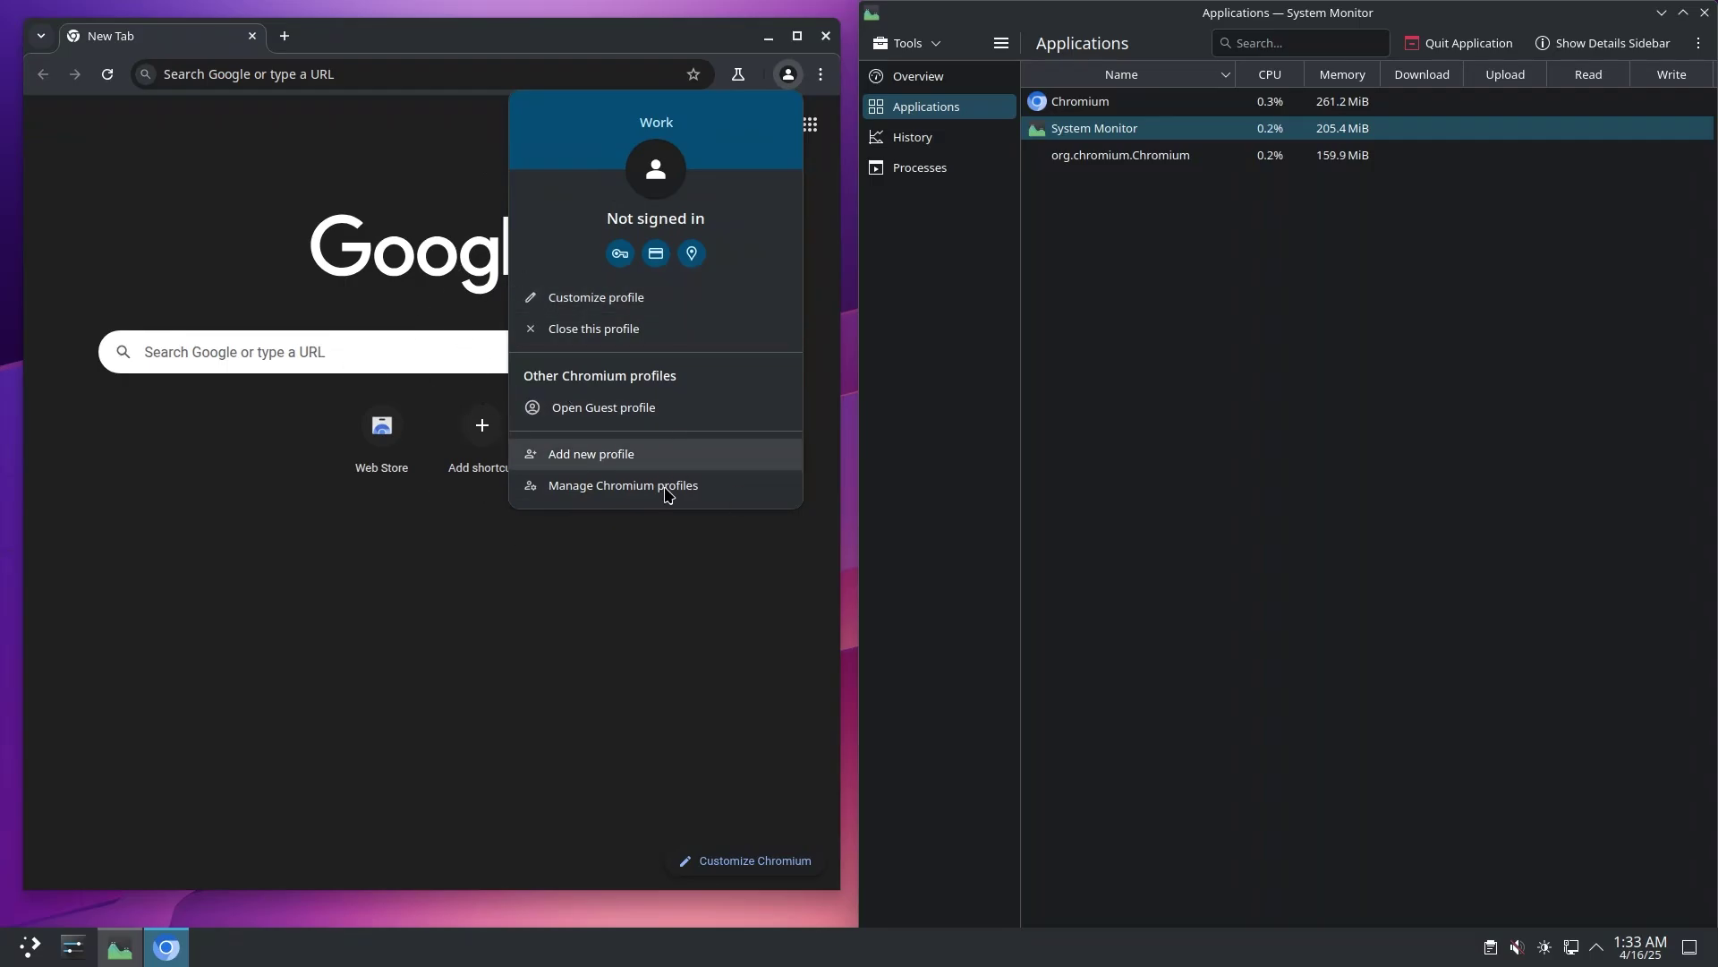
left_click(788, 79)
left_click(821, 75)
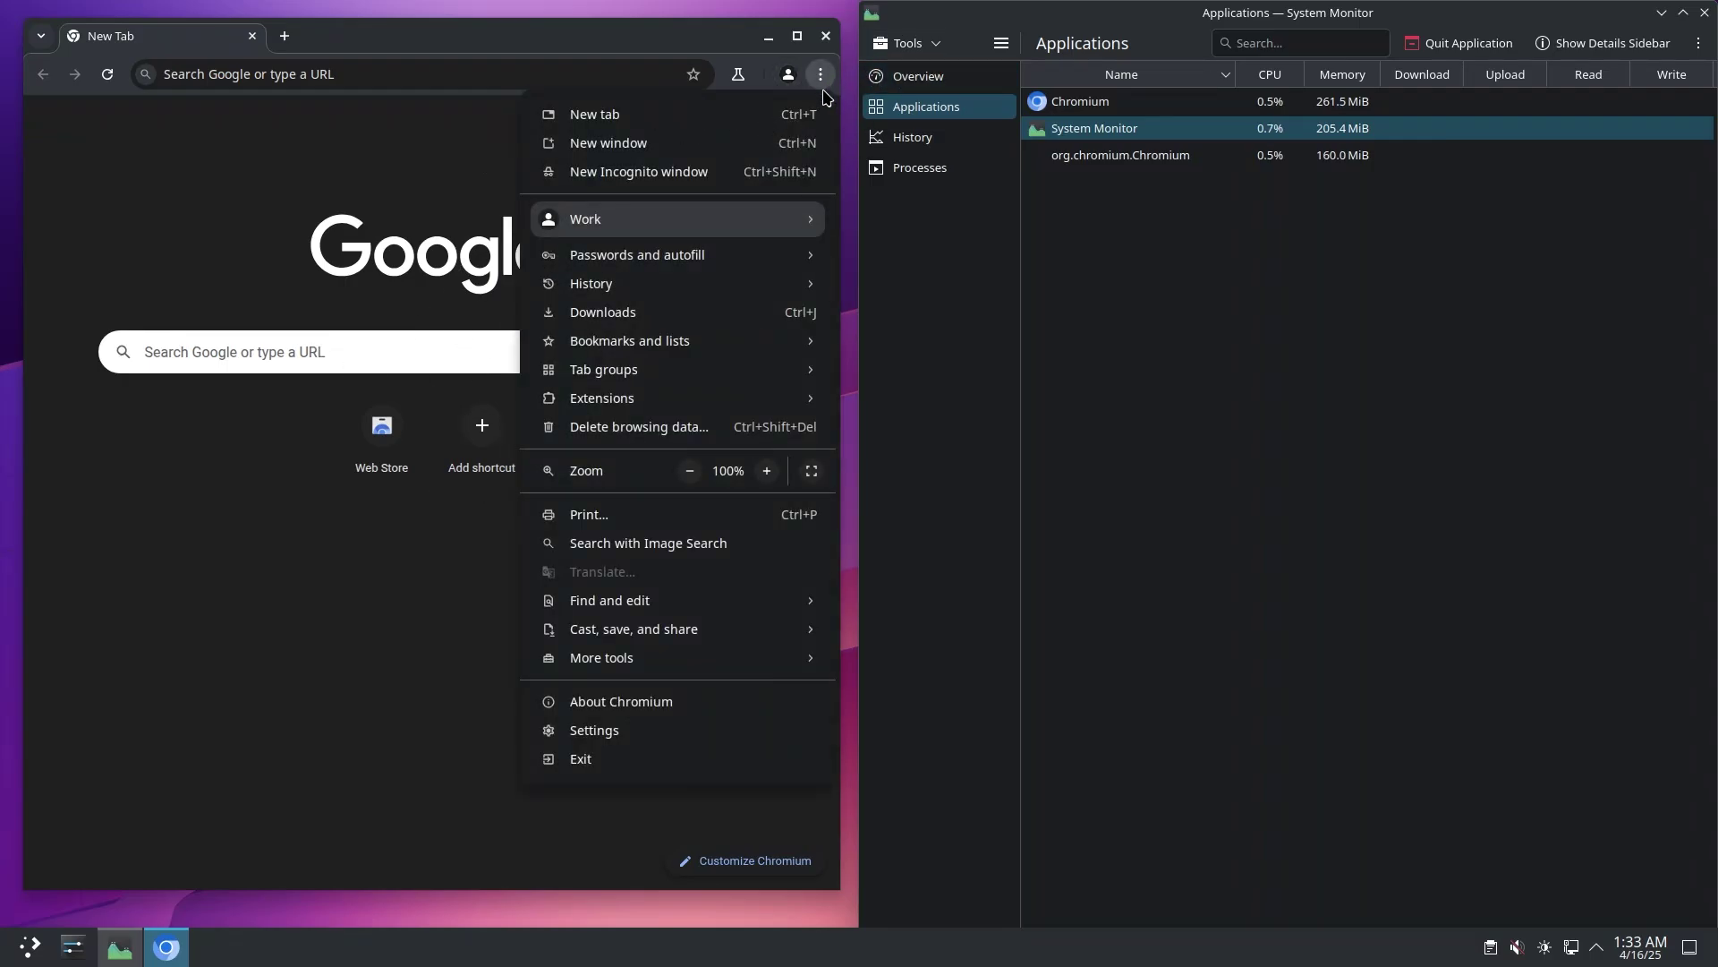
left_click(611, 730)
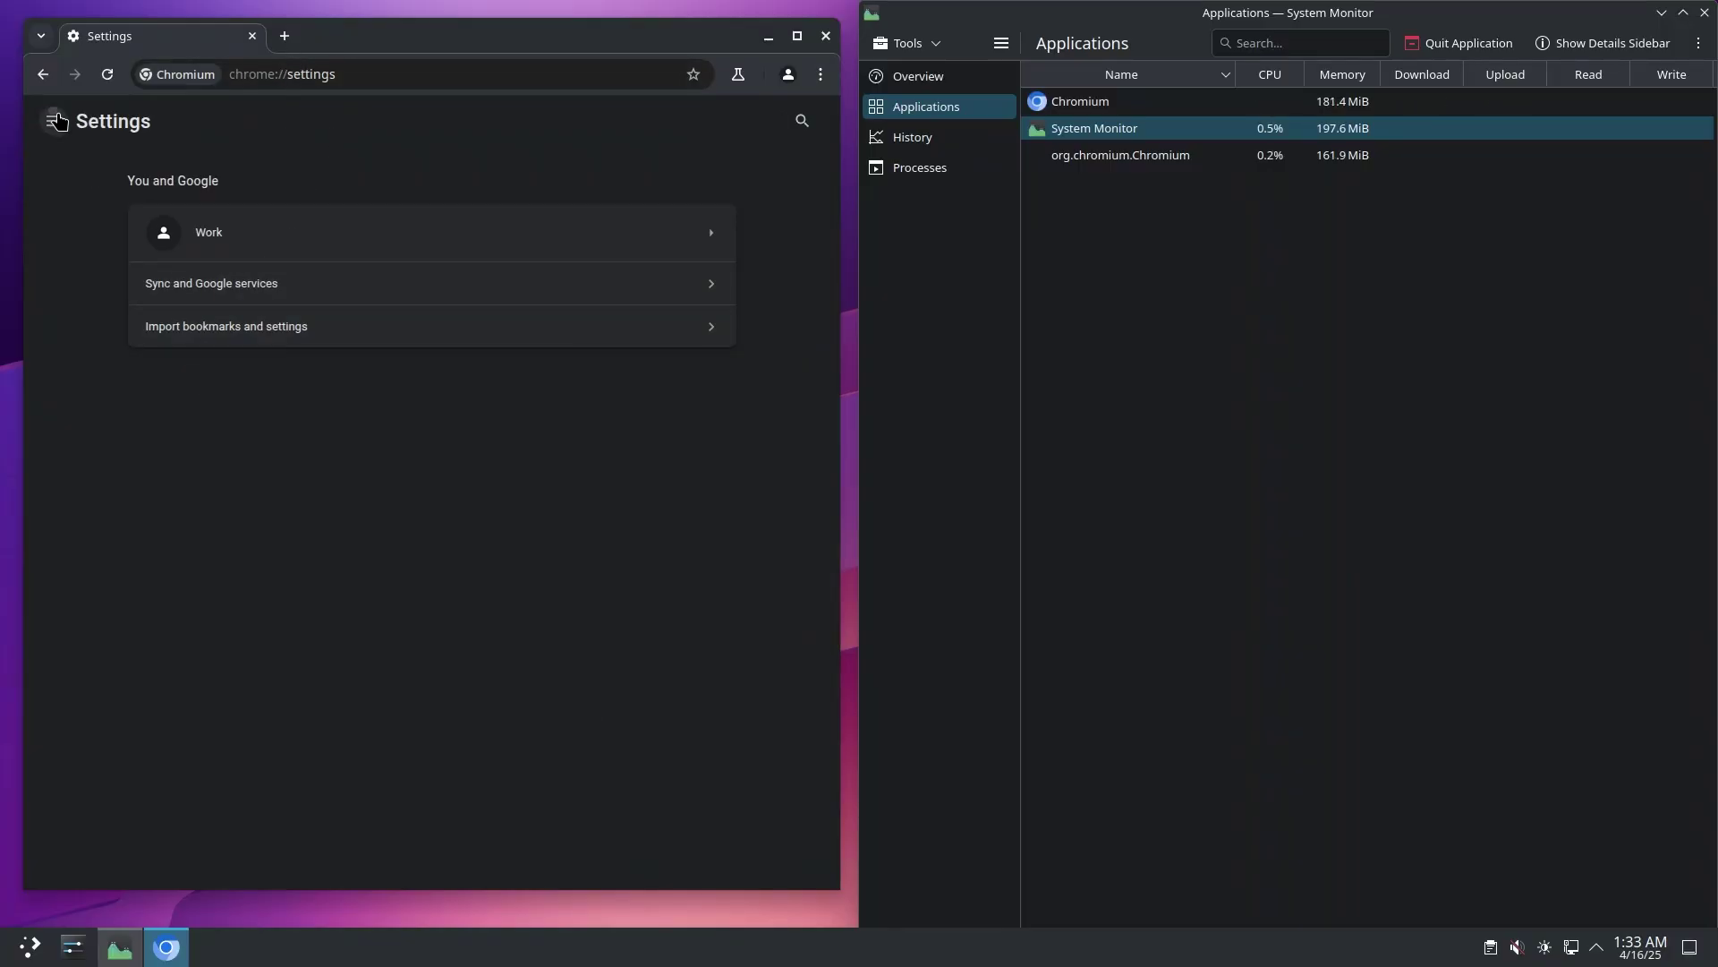
left_click(57, 122)
key("alt+F4")
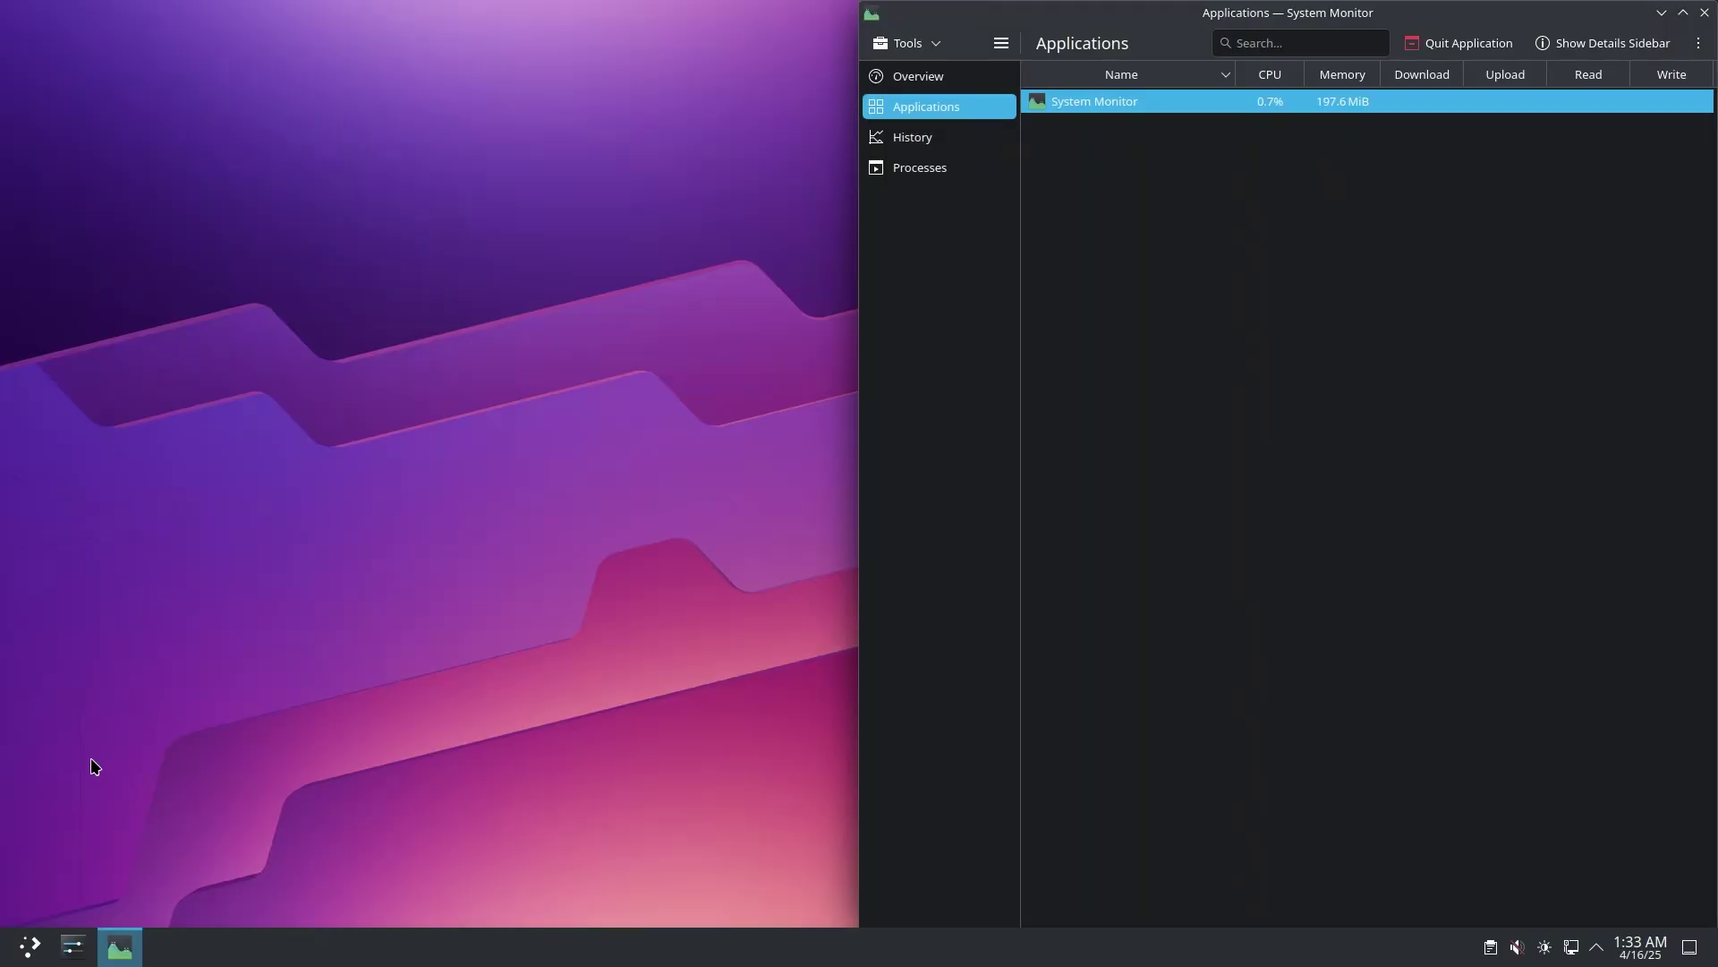
Relaunch Chromium and examine the options in its Performance and System settings
left_click(29, 946)
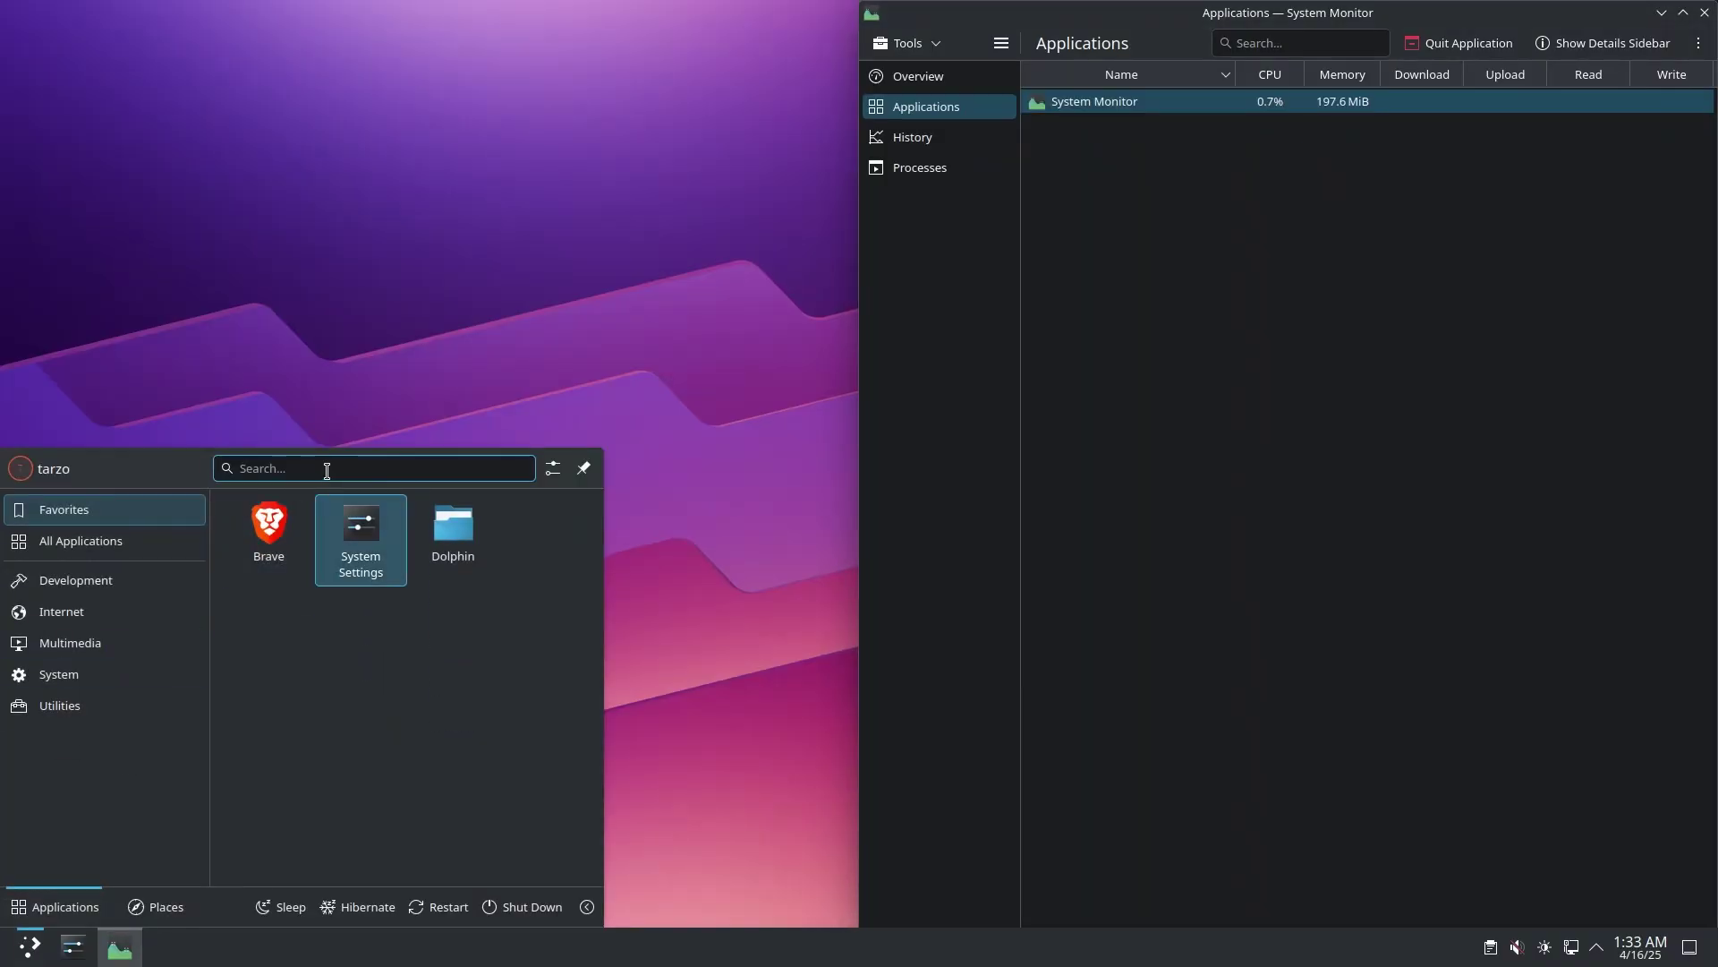
type("chr")
key("Return")
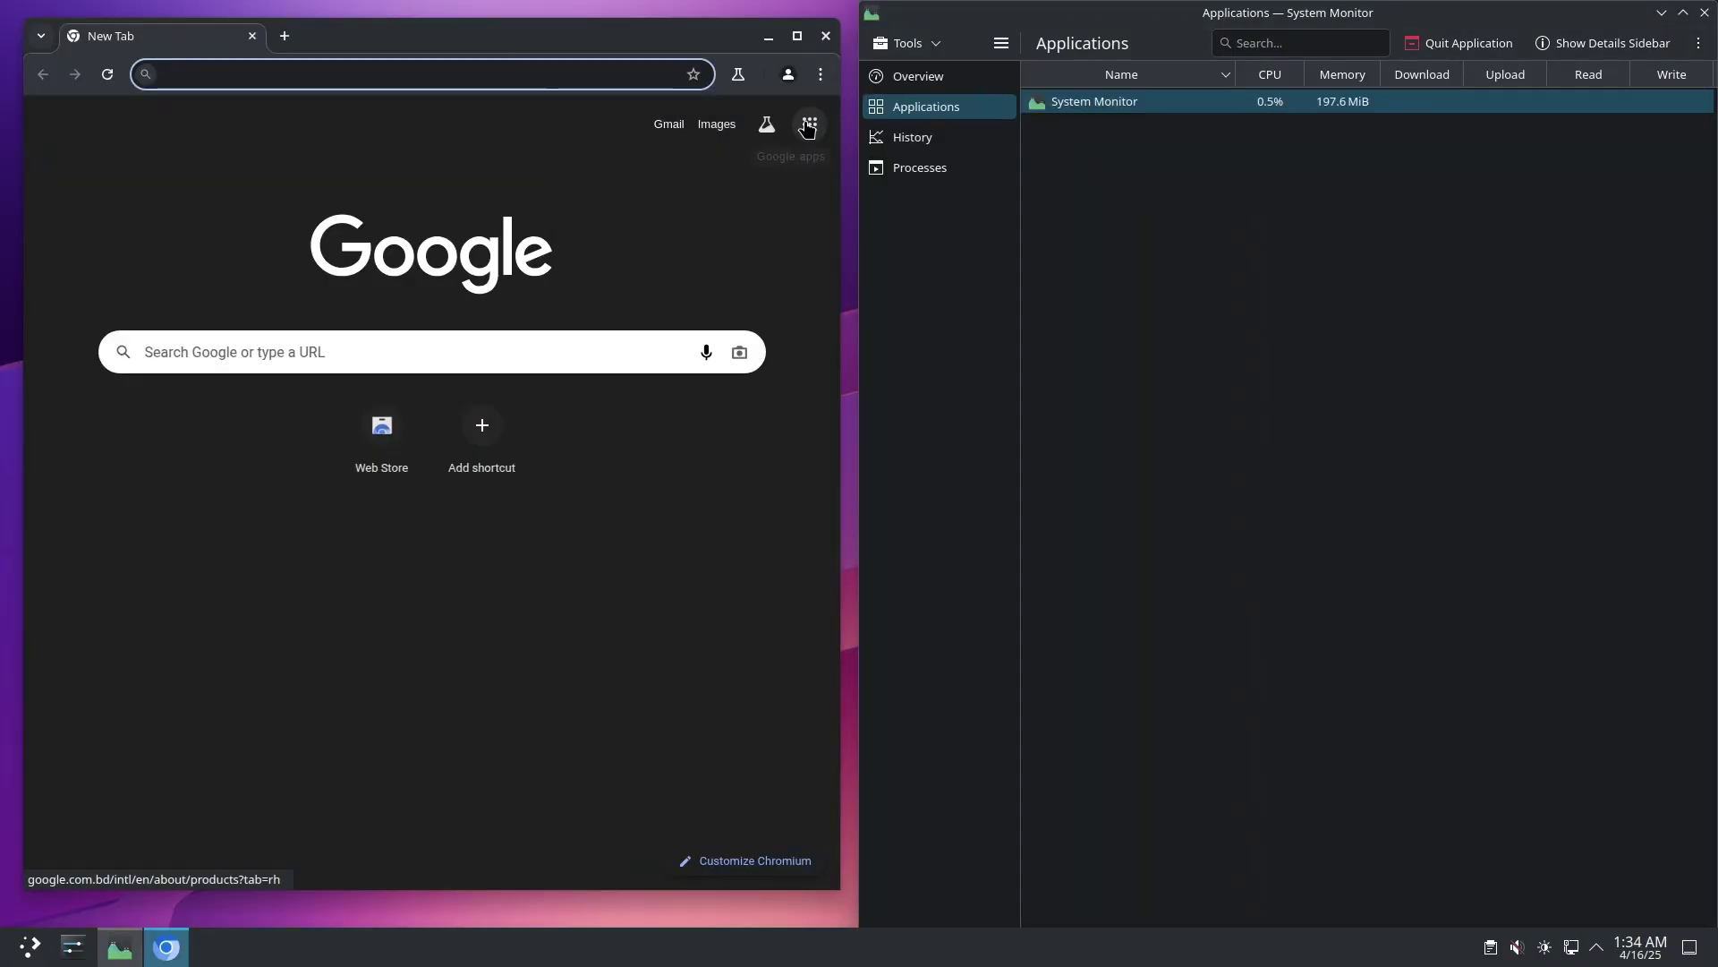
left_click(820, 73)
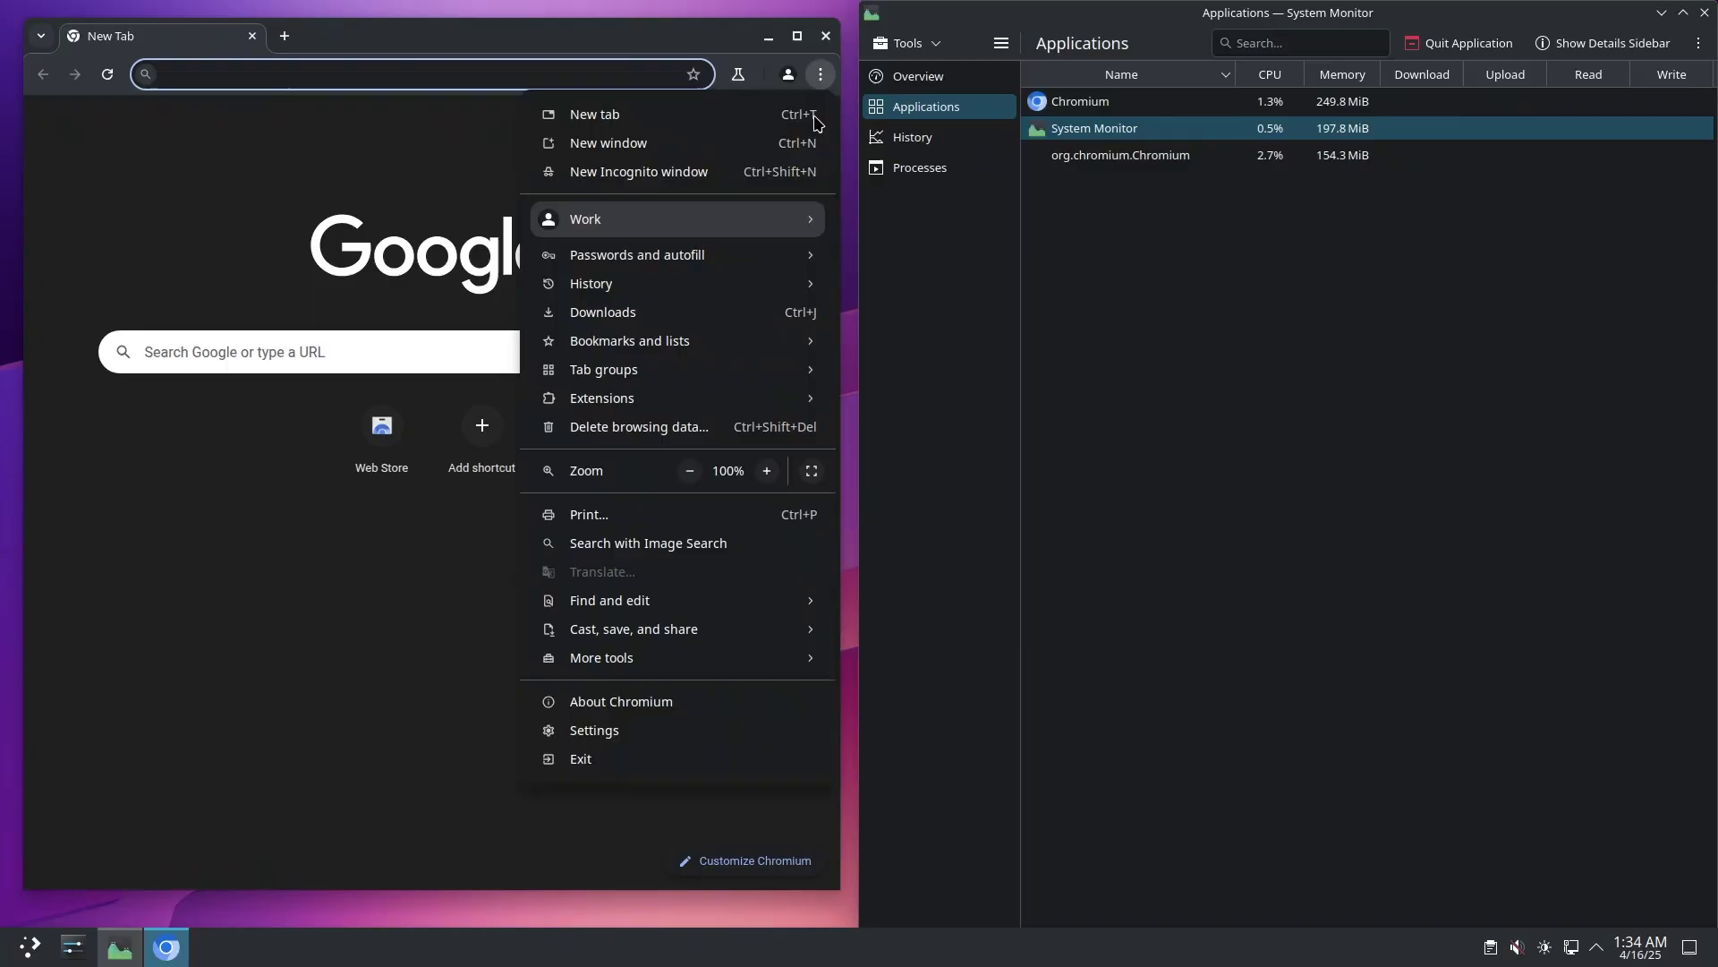
left_click(580, 732)
left_click(39, 120)
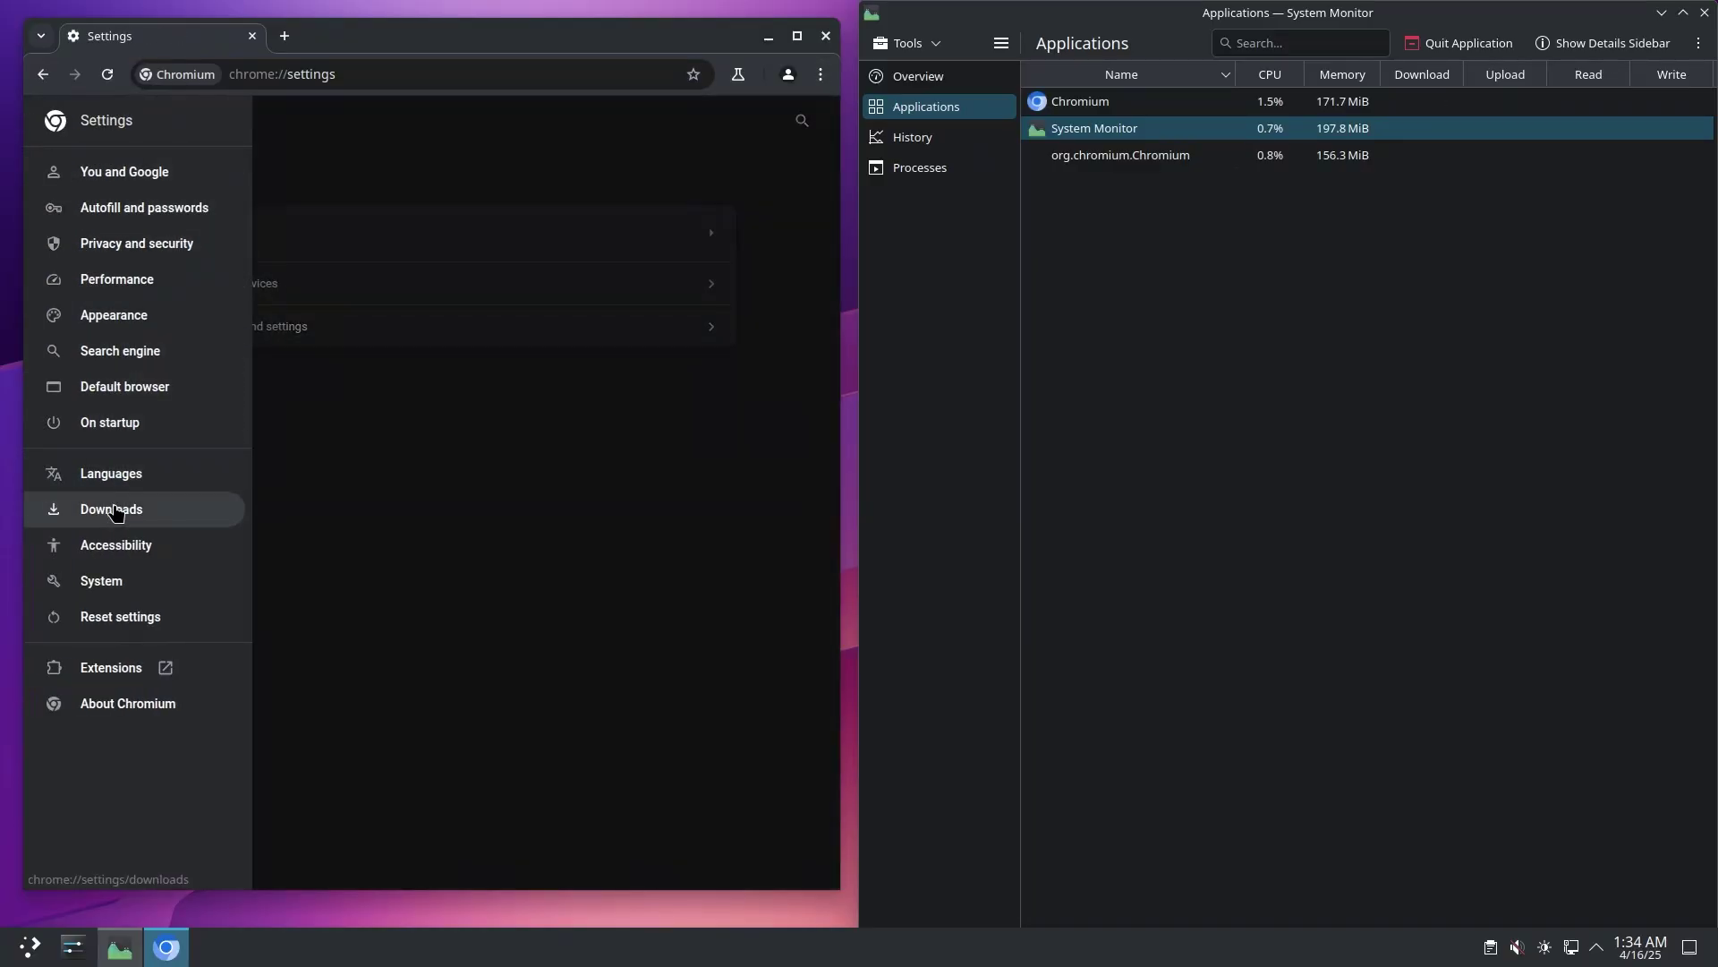
left_click(136, 280)
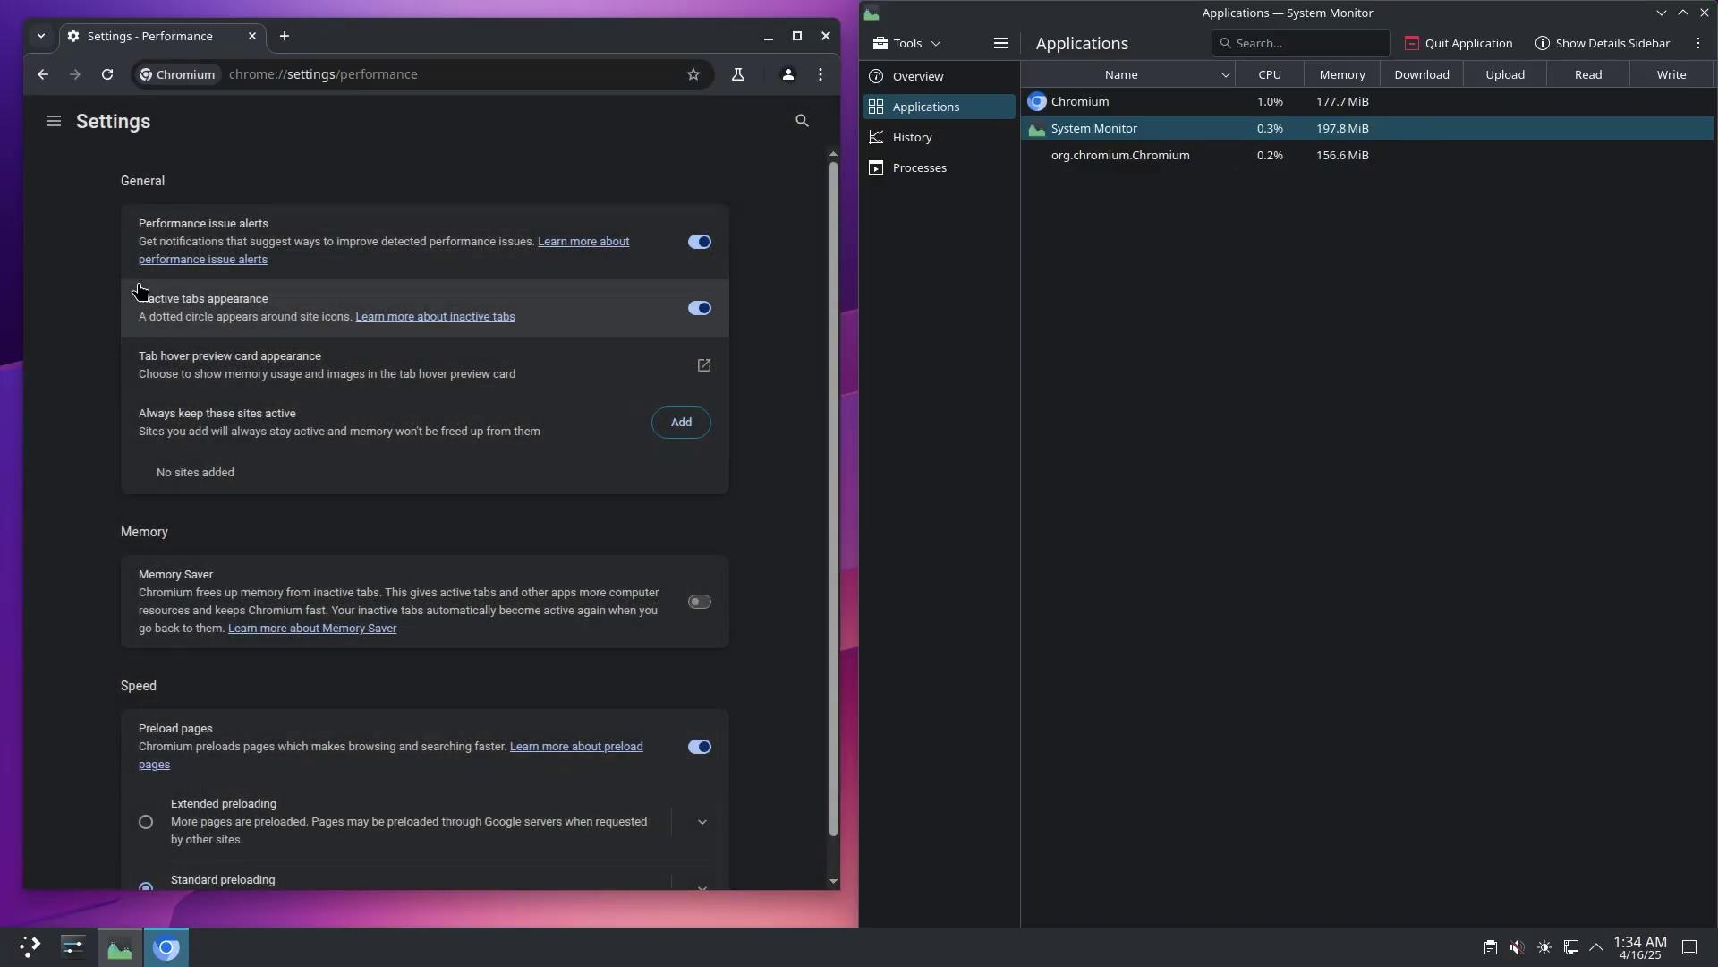
left_click(49, 125)
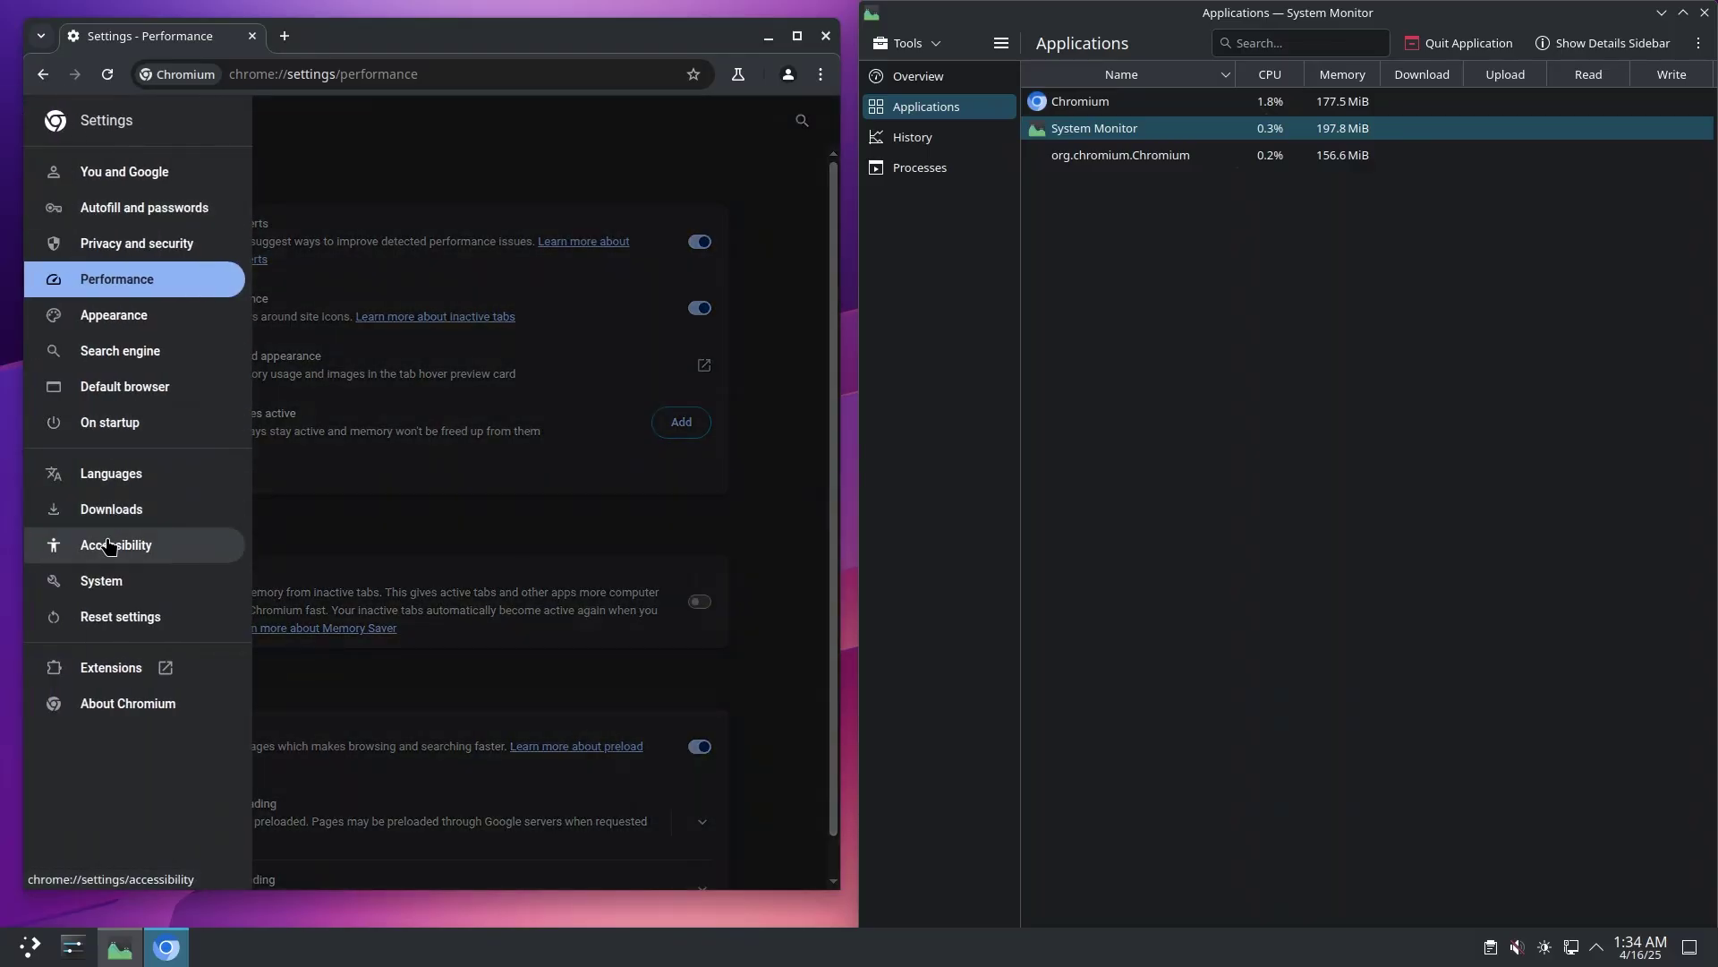
left_click(107, 580)
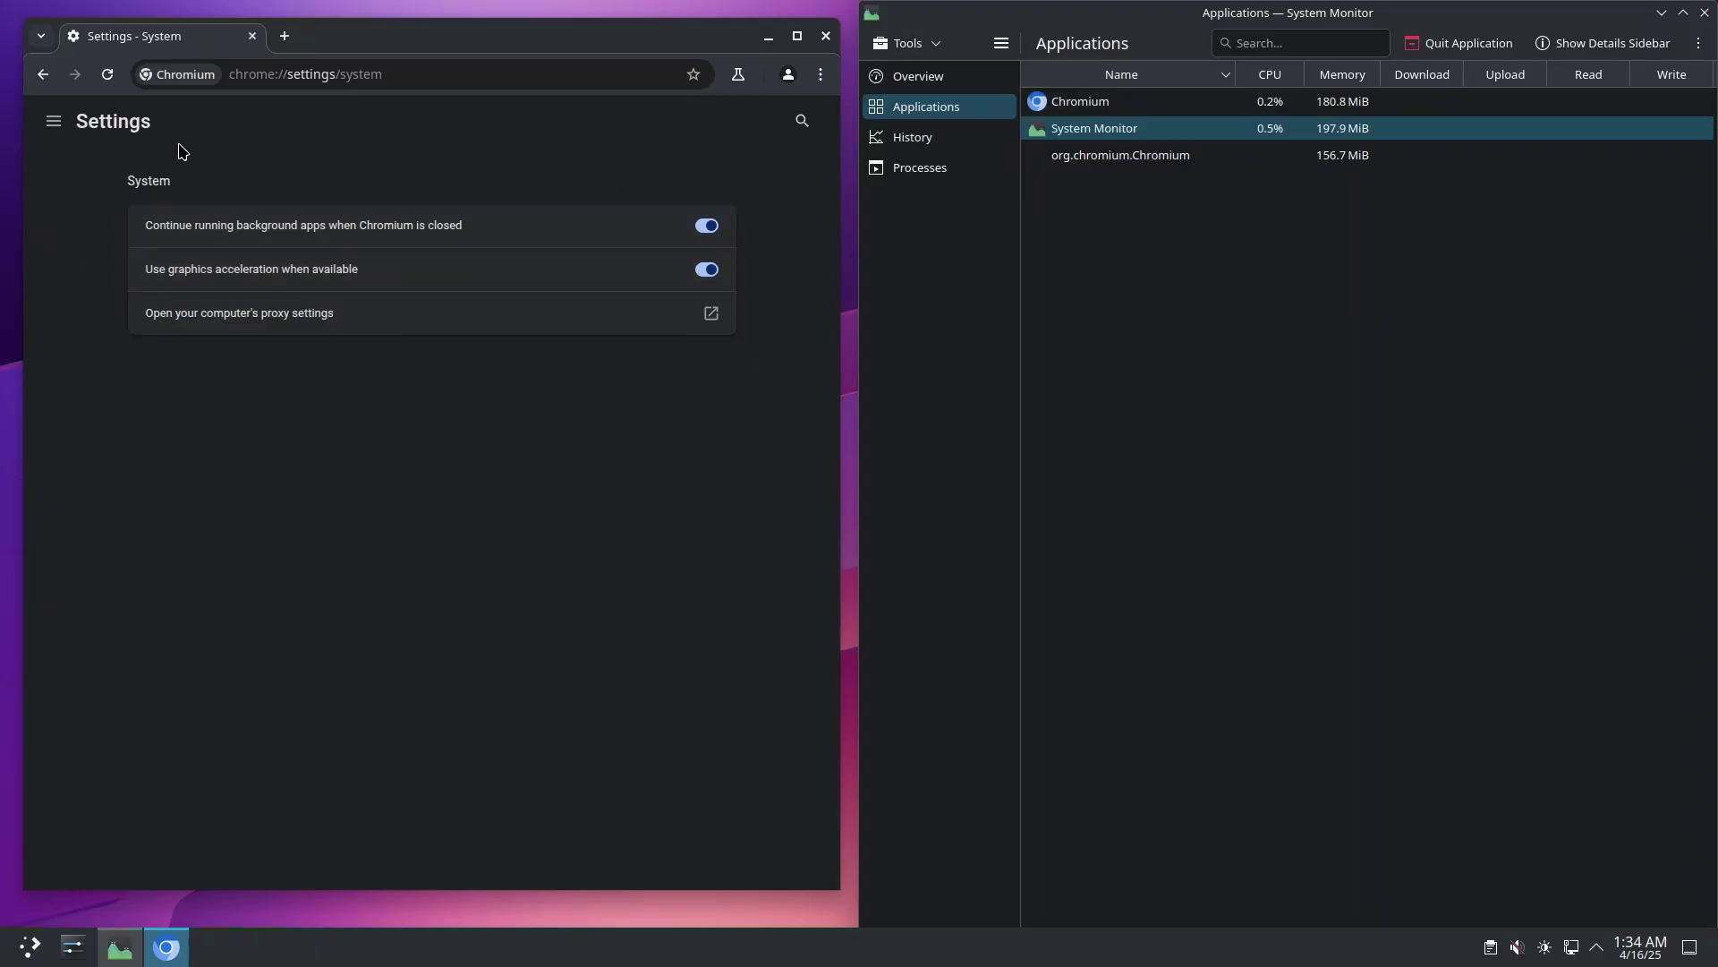
Replace the settings tab with a new tab, load youtube.com in it, and check the memory use of Chromium and org.chromium.Chromium
key("ctrl+t")
left_click(252, 36)
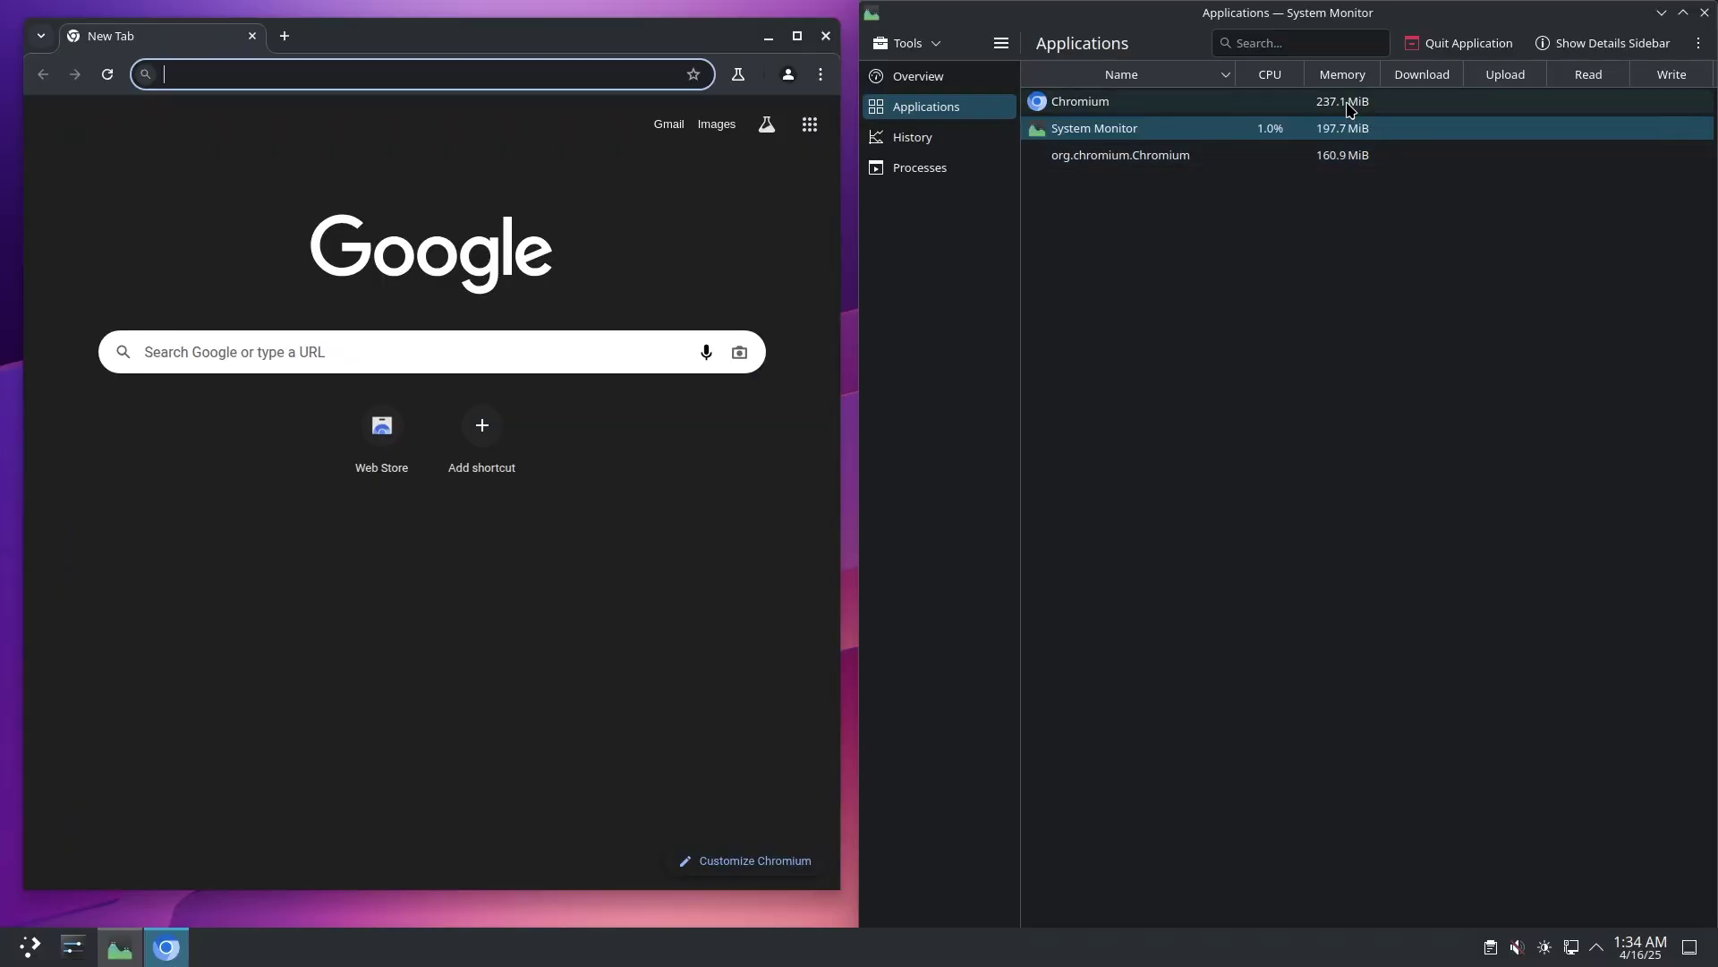
left_click(356, 75)
key("Escape")
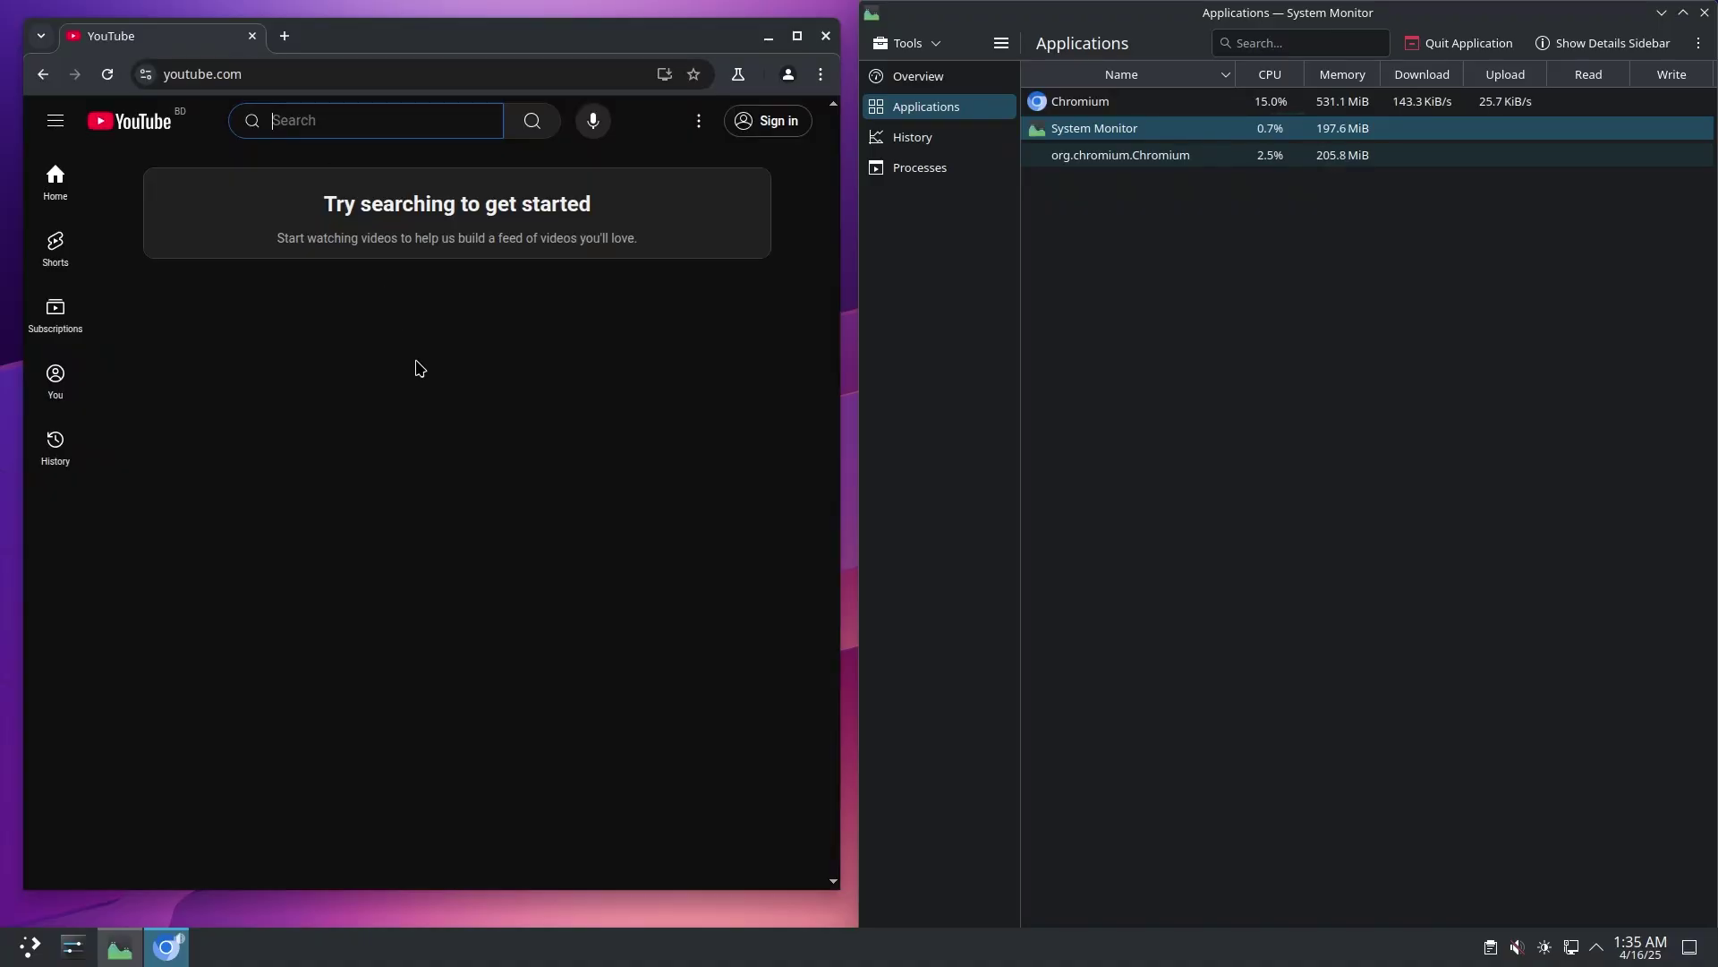
left_click(417, 362)
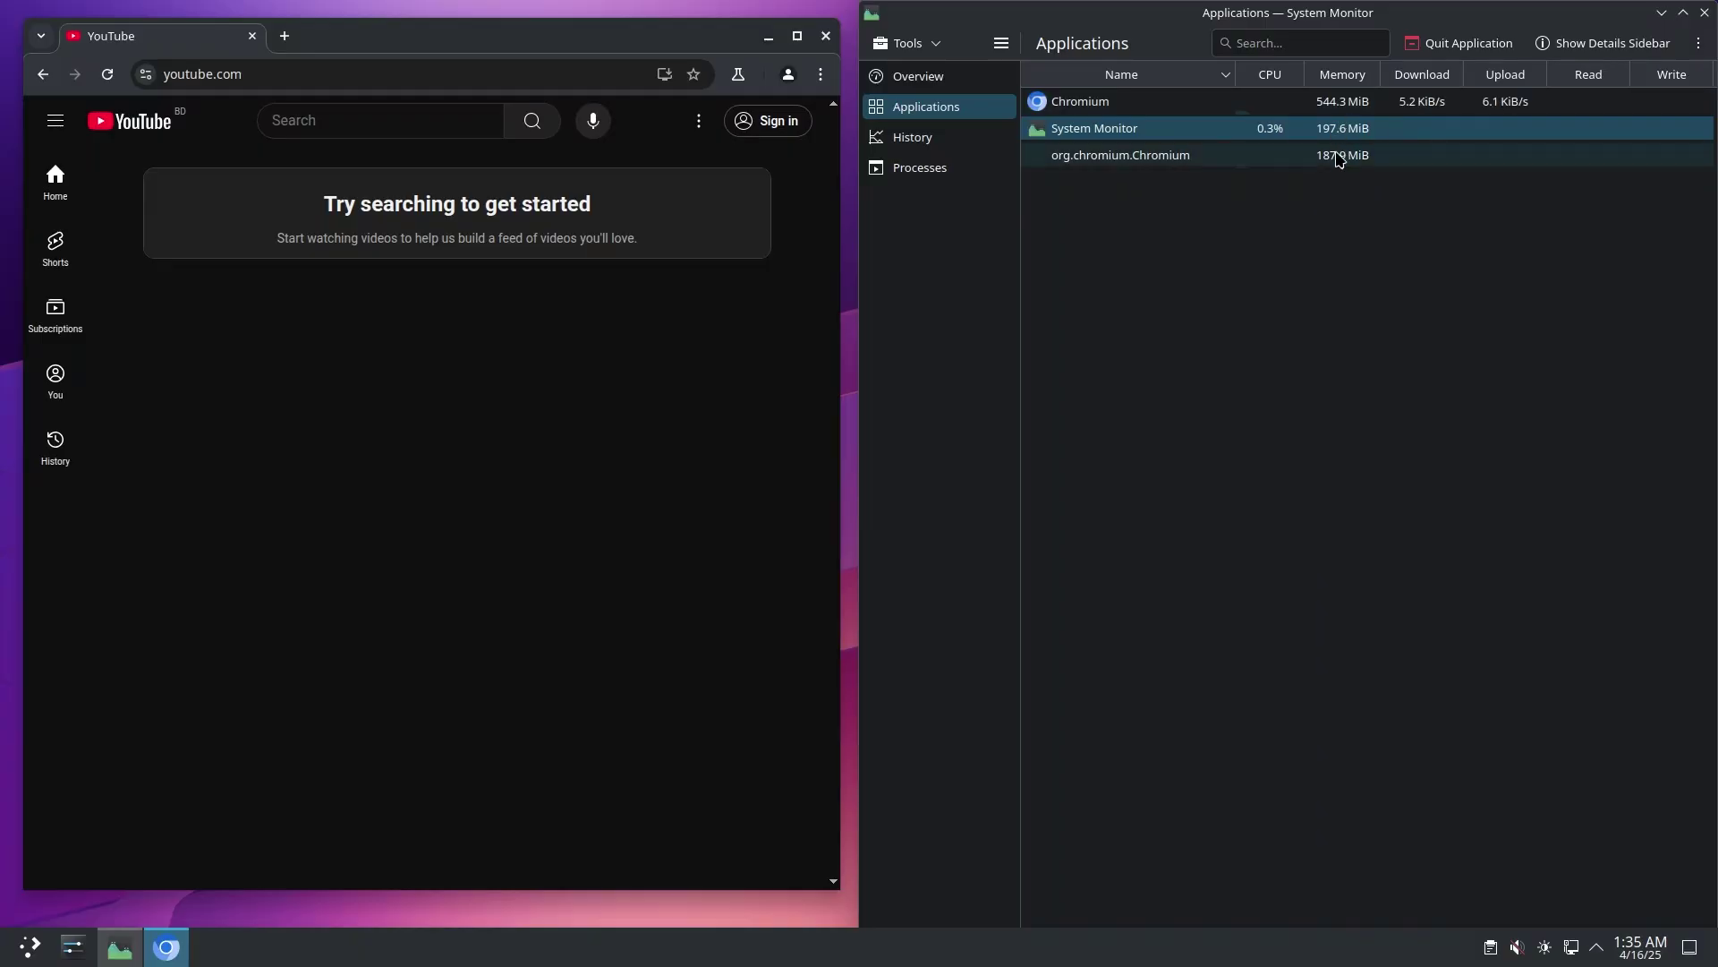
Search YouTube for "tech ressolve" and play the video "I Installed EVERY Desktop Environment on Arch Linux"
left_click(439, 129)
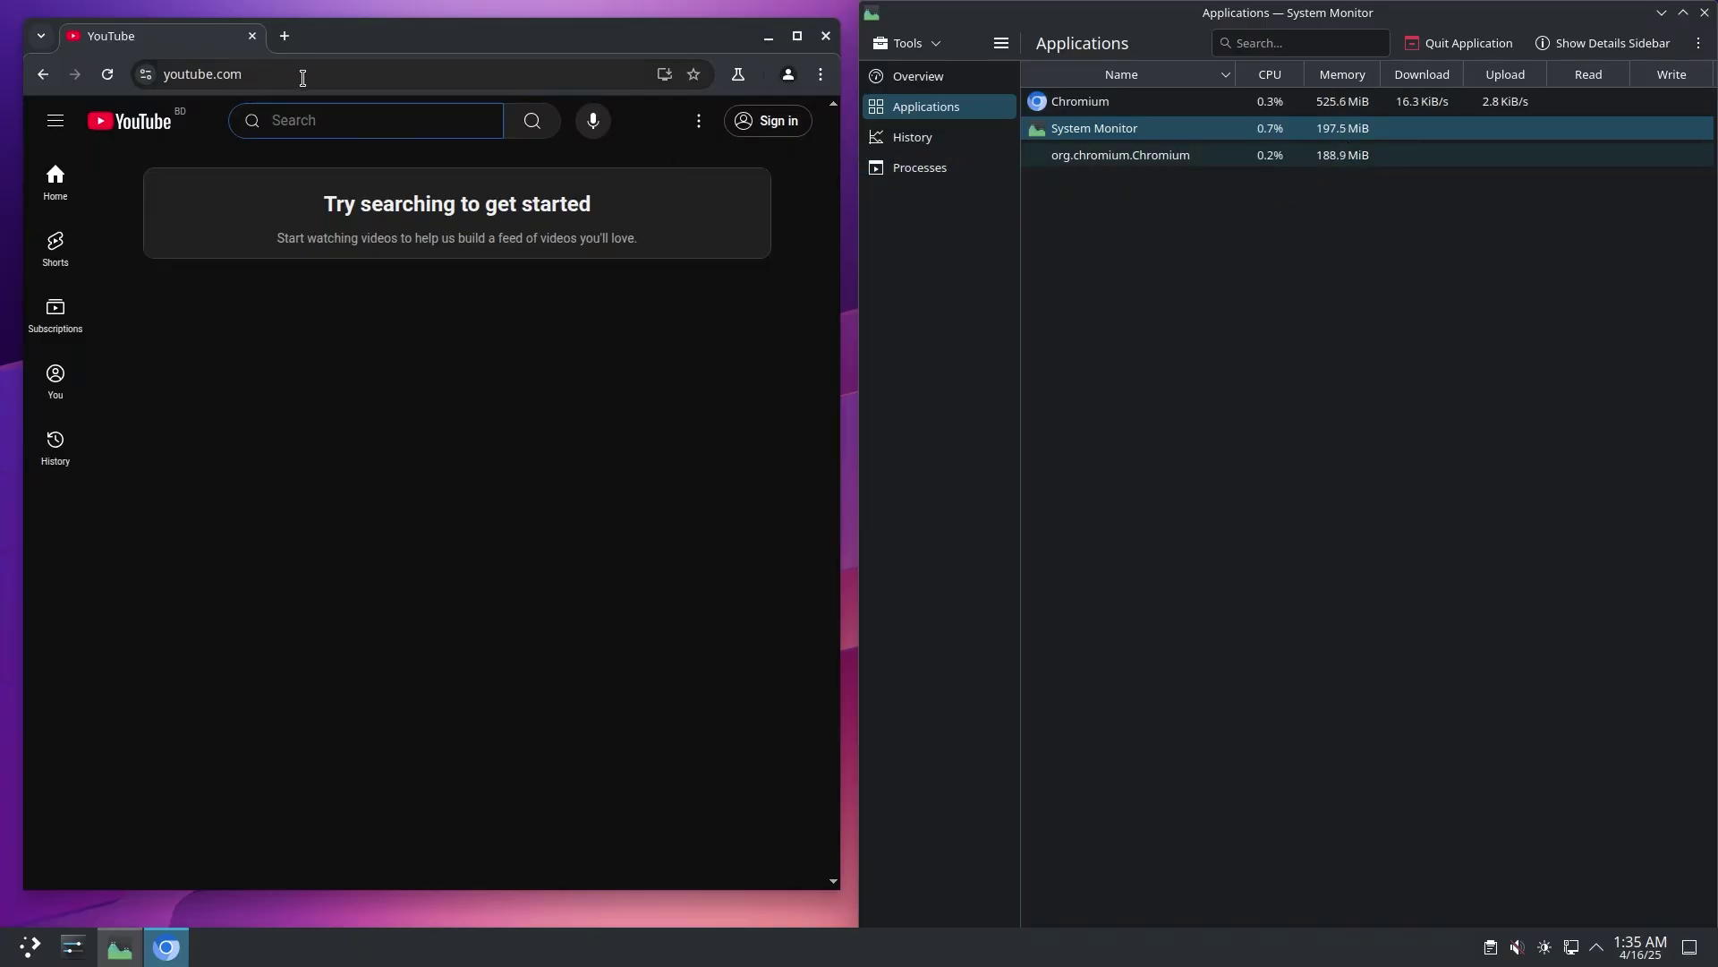
type("tech ressolve")
key("Return")
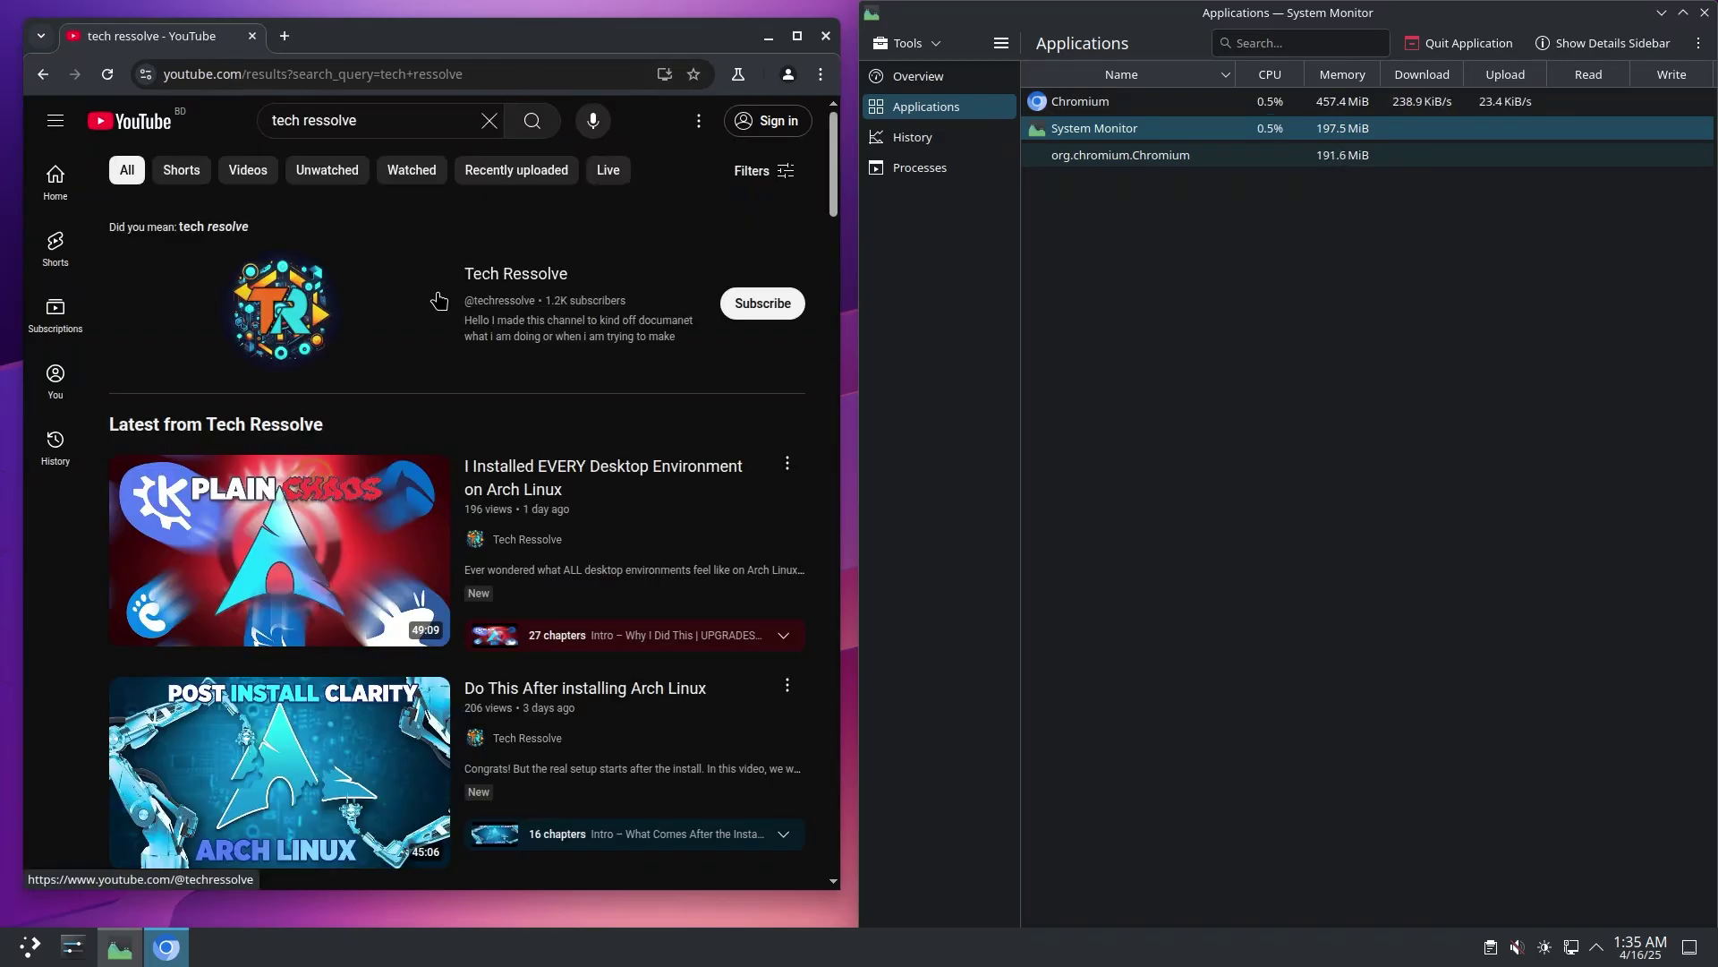
mouse_move(324, 552)
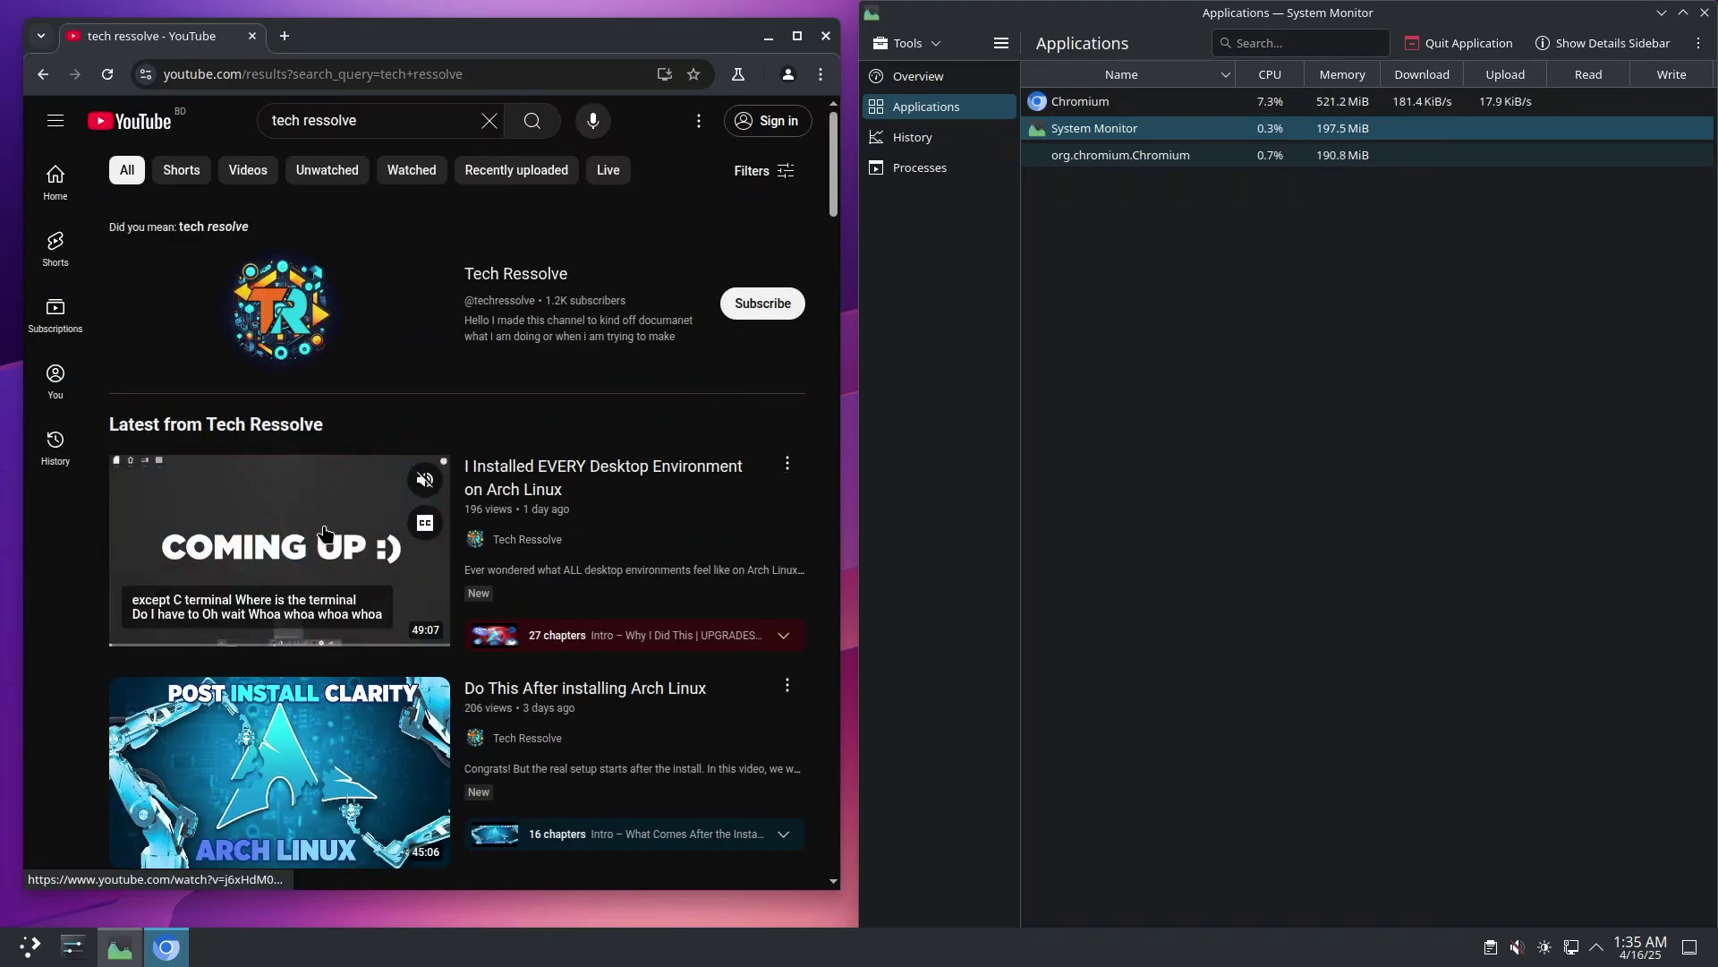
left_click(372, 508)
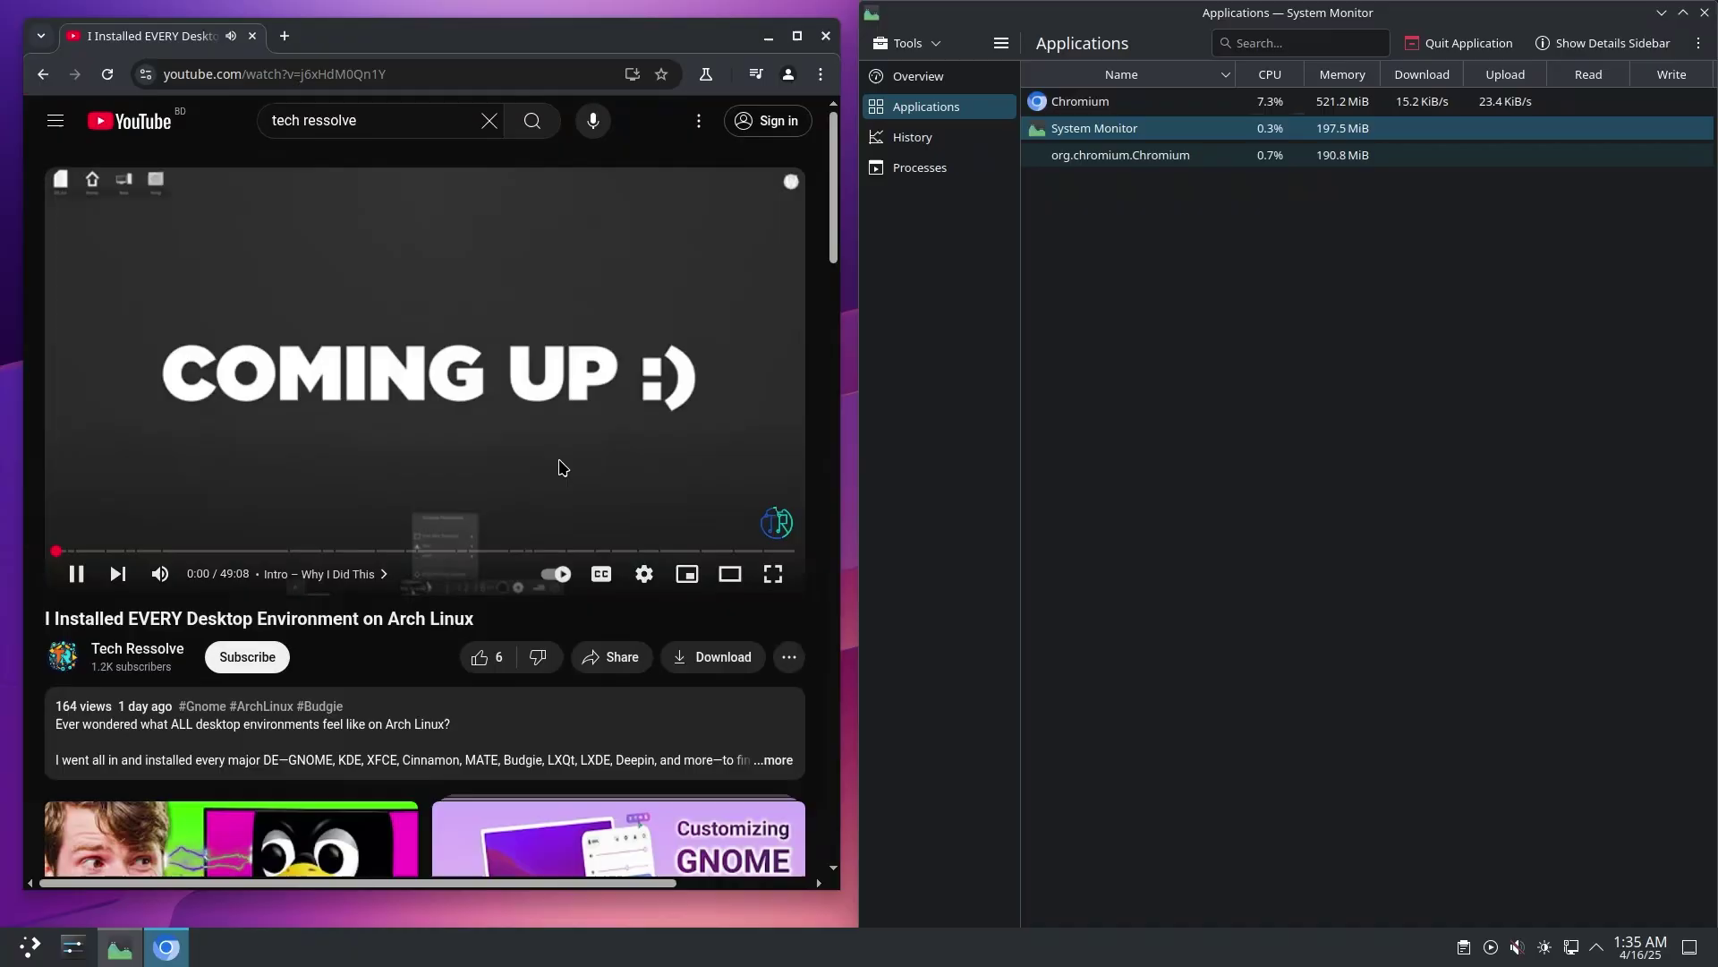
Choose a playback quality for the playing video and check Chromium's memory use
left_click(644, 574)
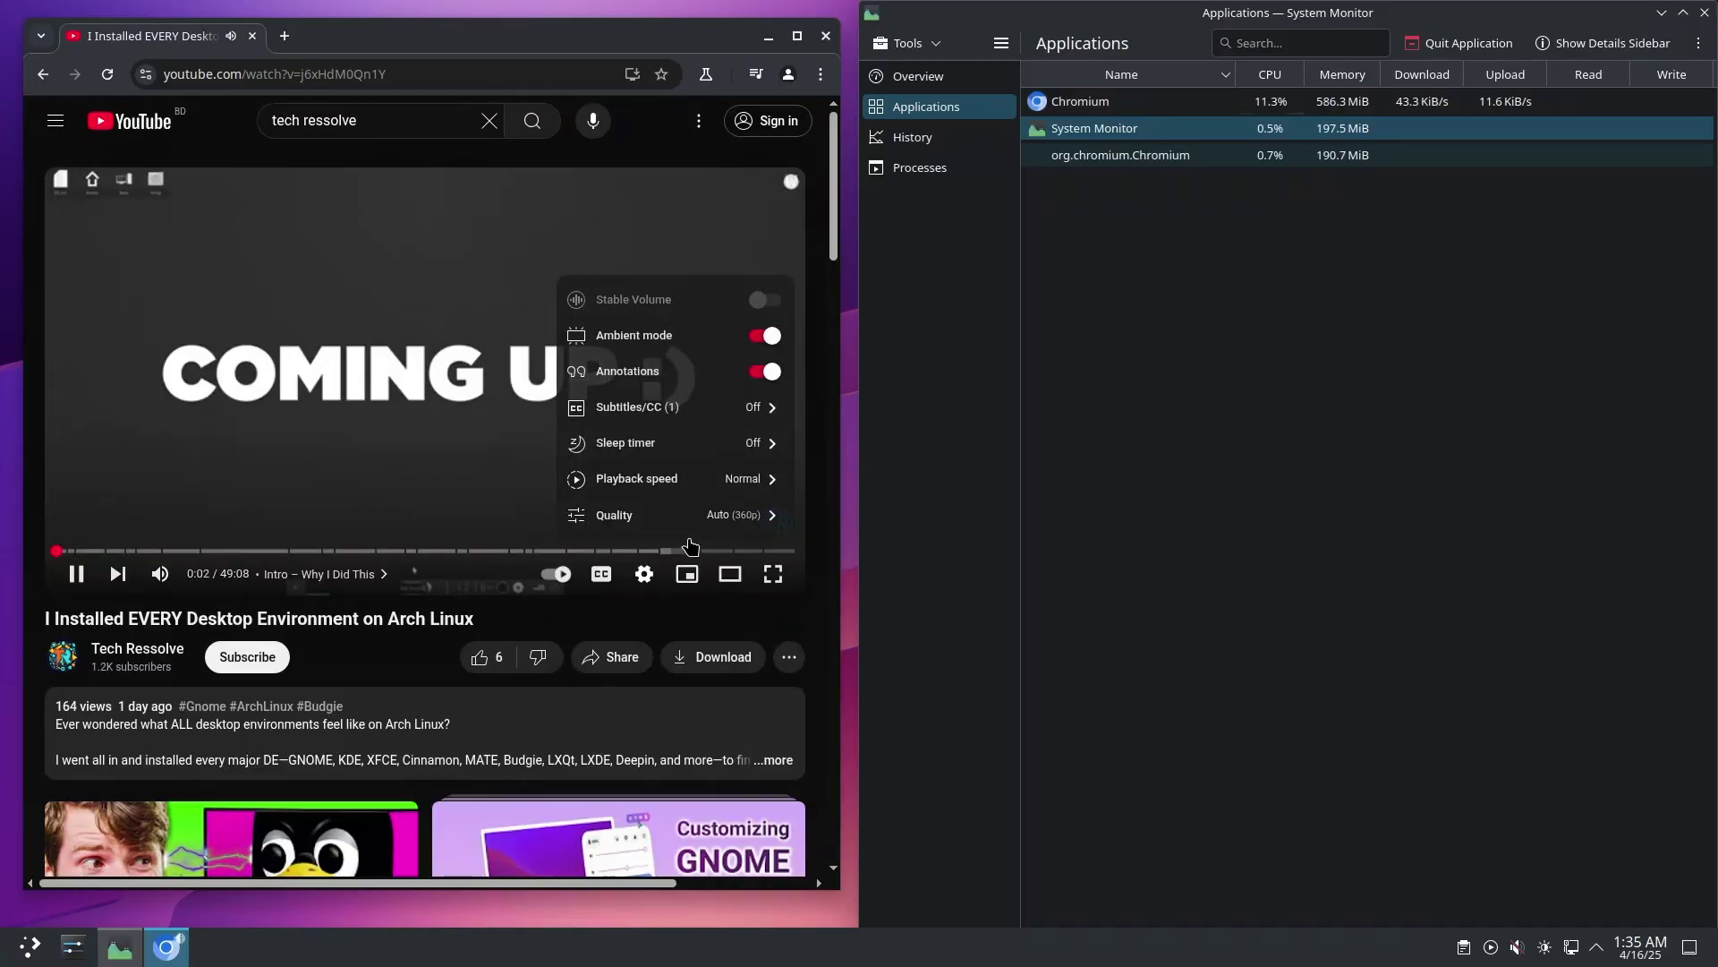
left_click(725, 514)
left_click(701, 369)
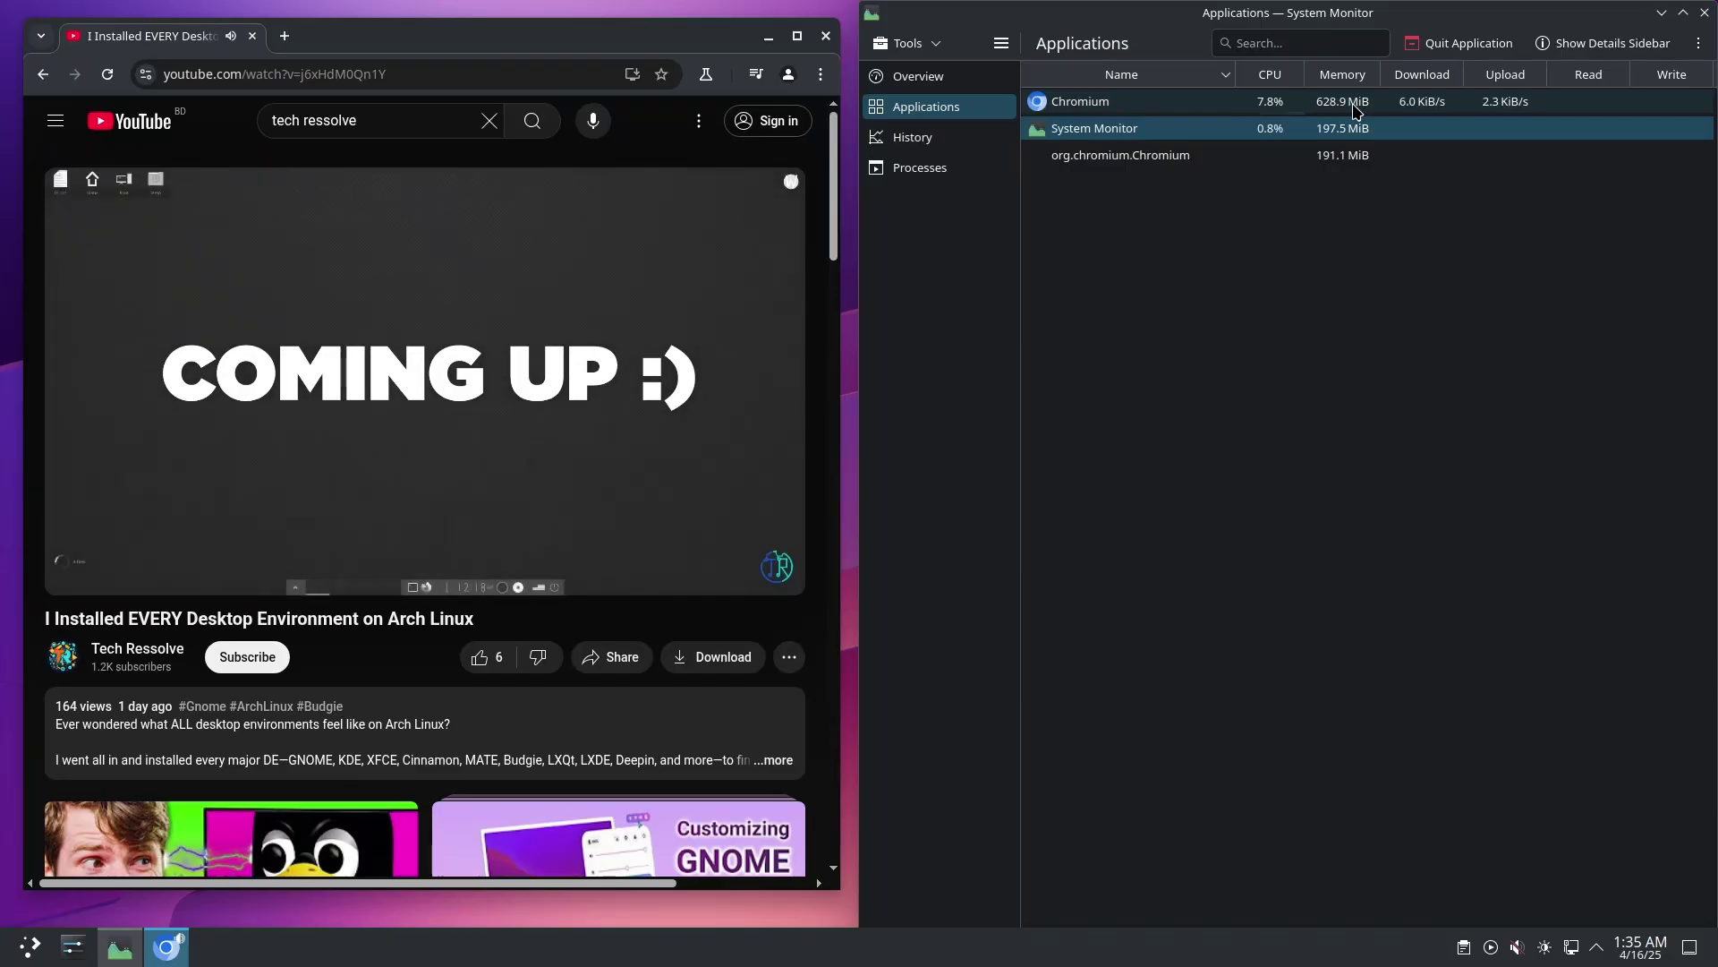
Search Google for "chatgpt" in a new tab, tile Chromium to half the screen, and open the ChatGPT result to check memory use
left_click(284, 36)
type("chat")
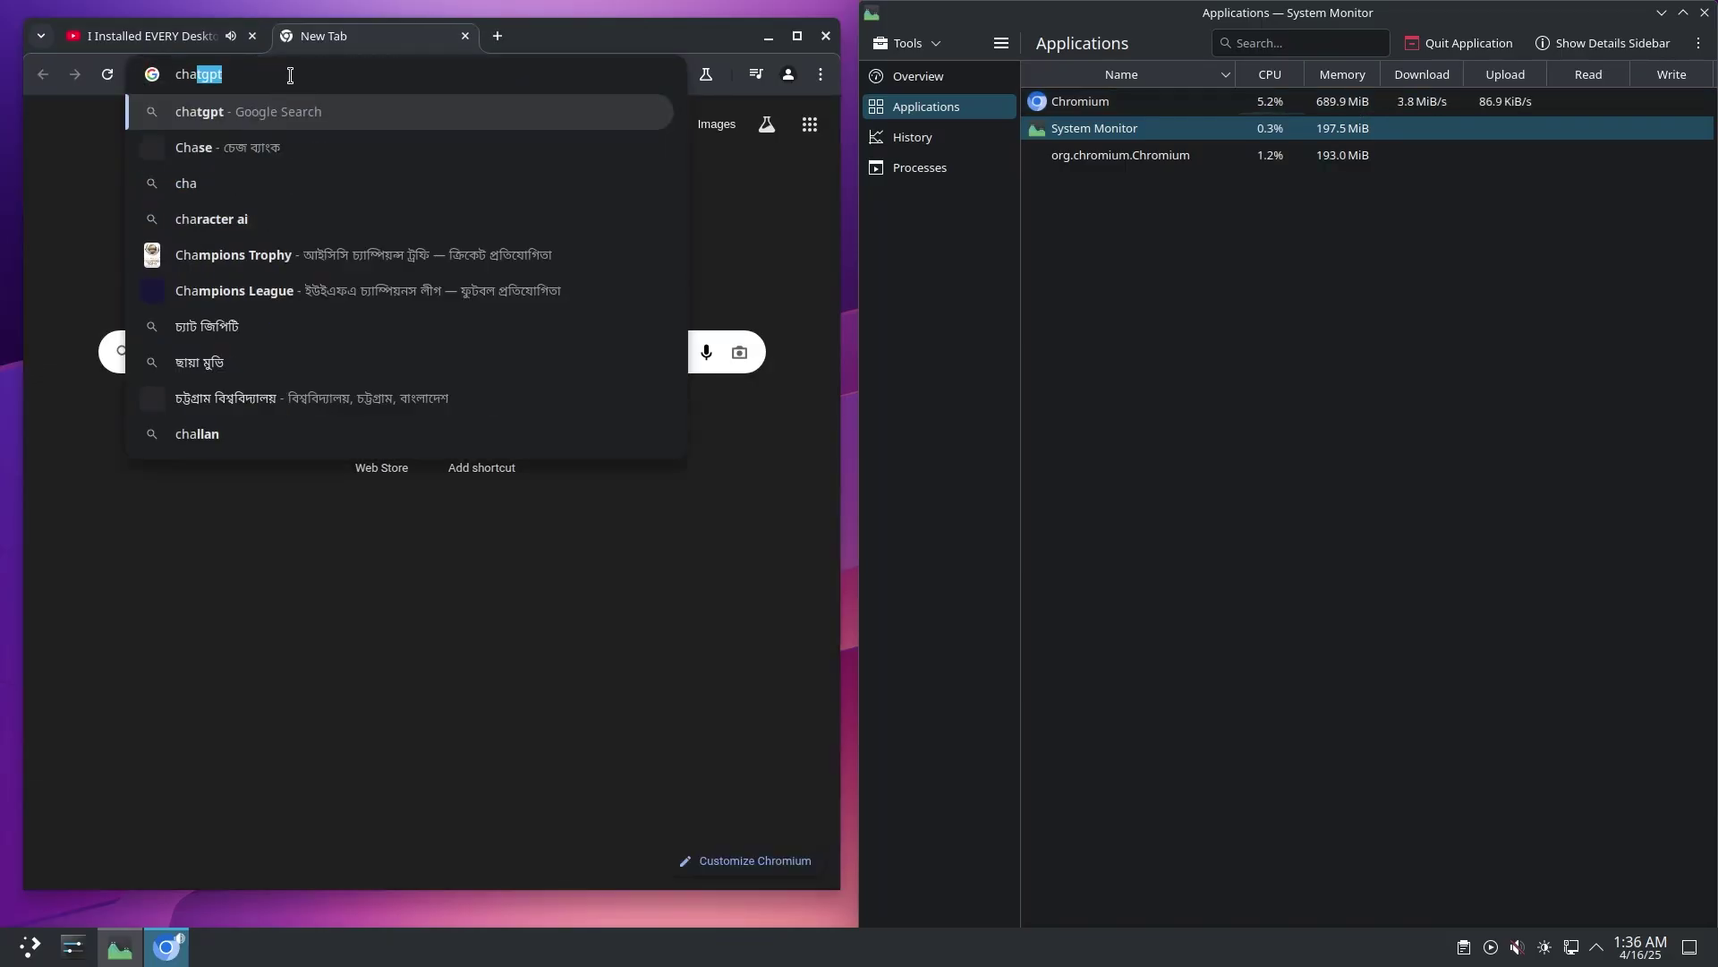
left_click(331, 123)
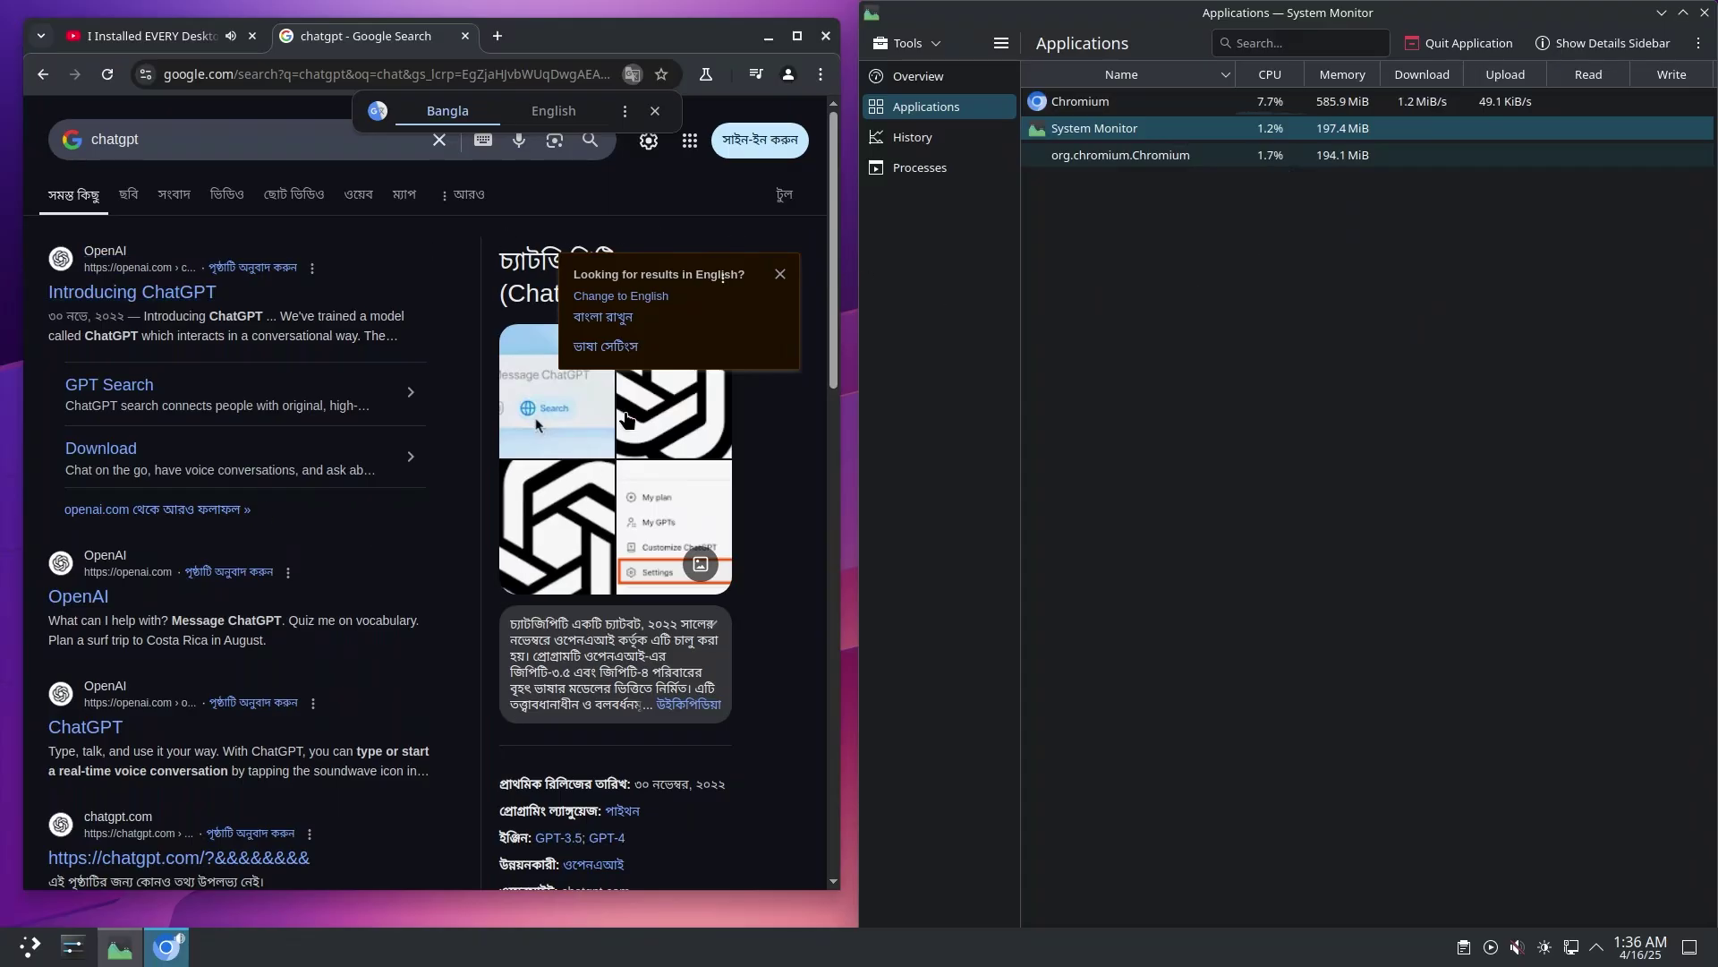
left_click_drag(598, 56, 3, 340)
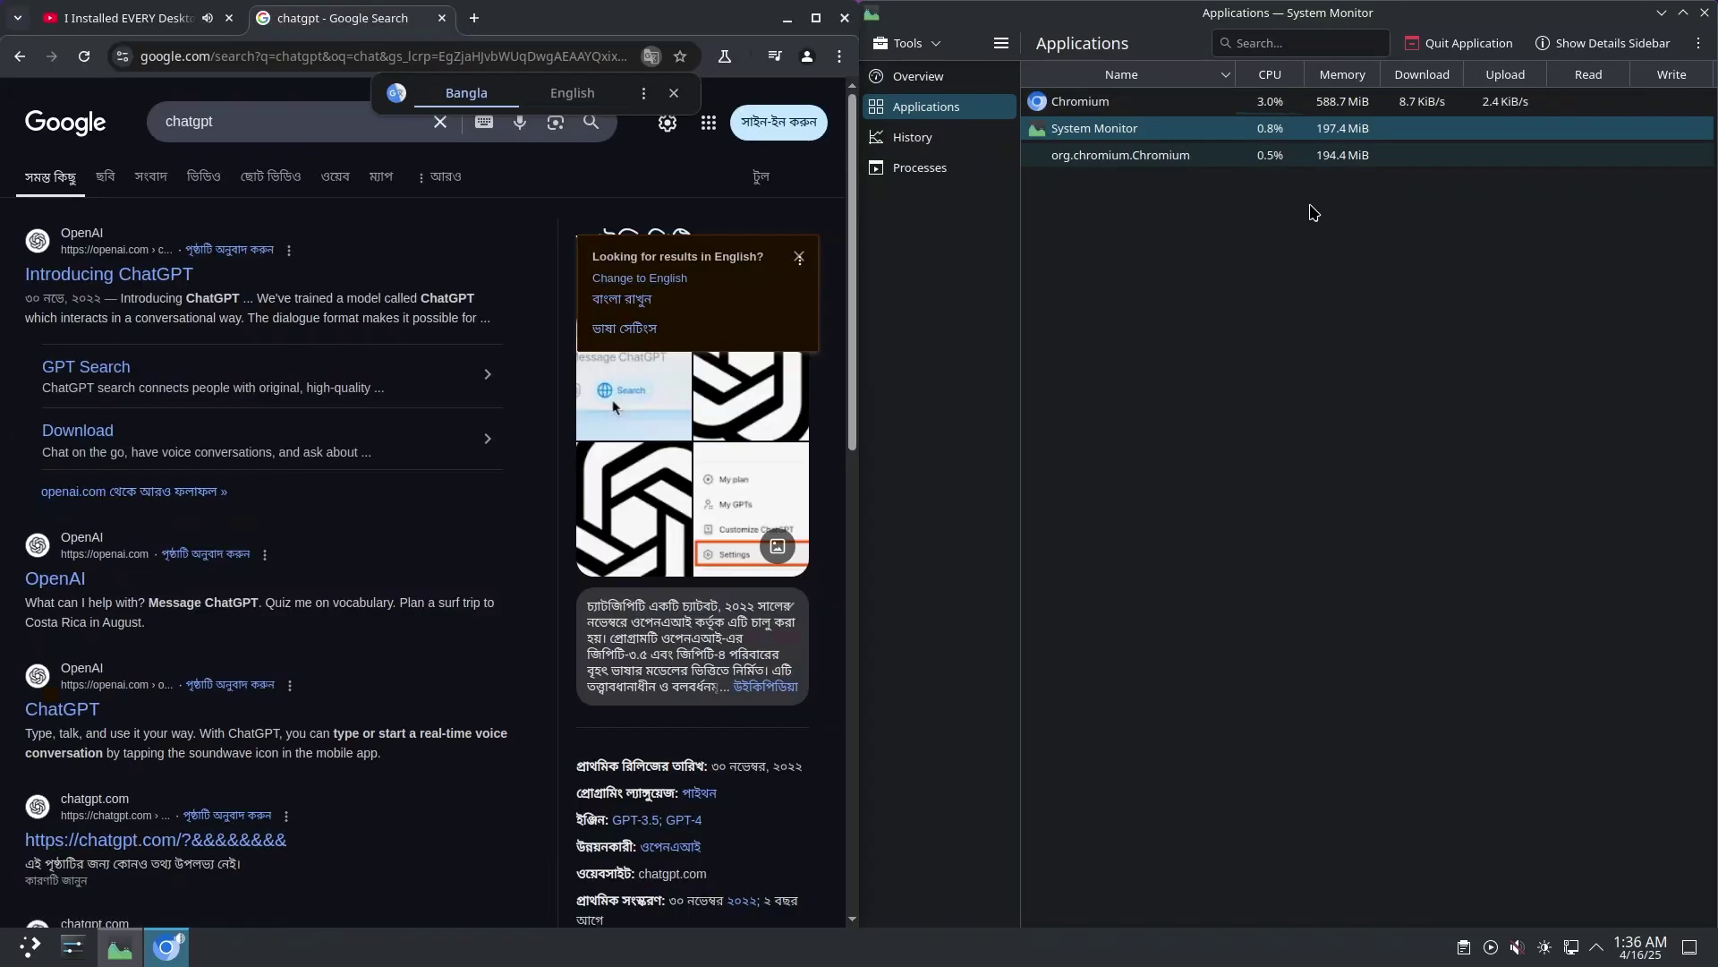
left_click(56, 706)
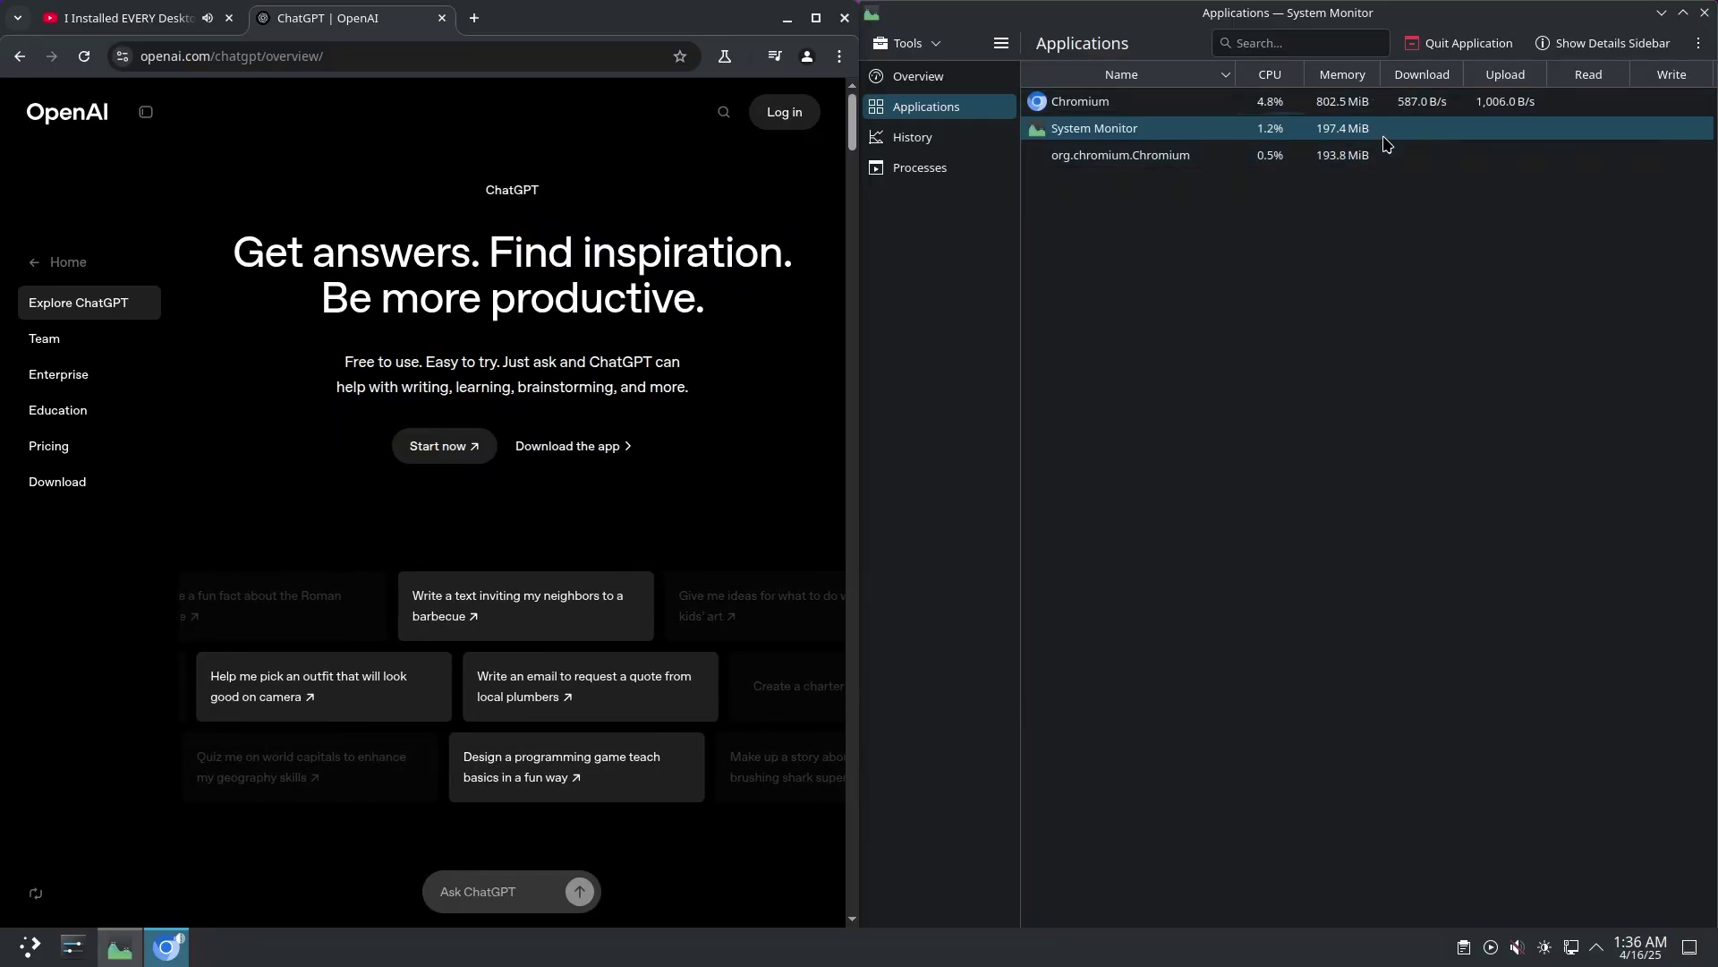
Close the ChatGPT tab, check memory use with only the video playing, and quit Chromium
left_click(443, 18)
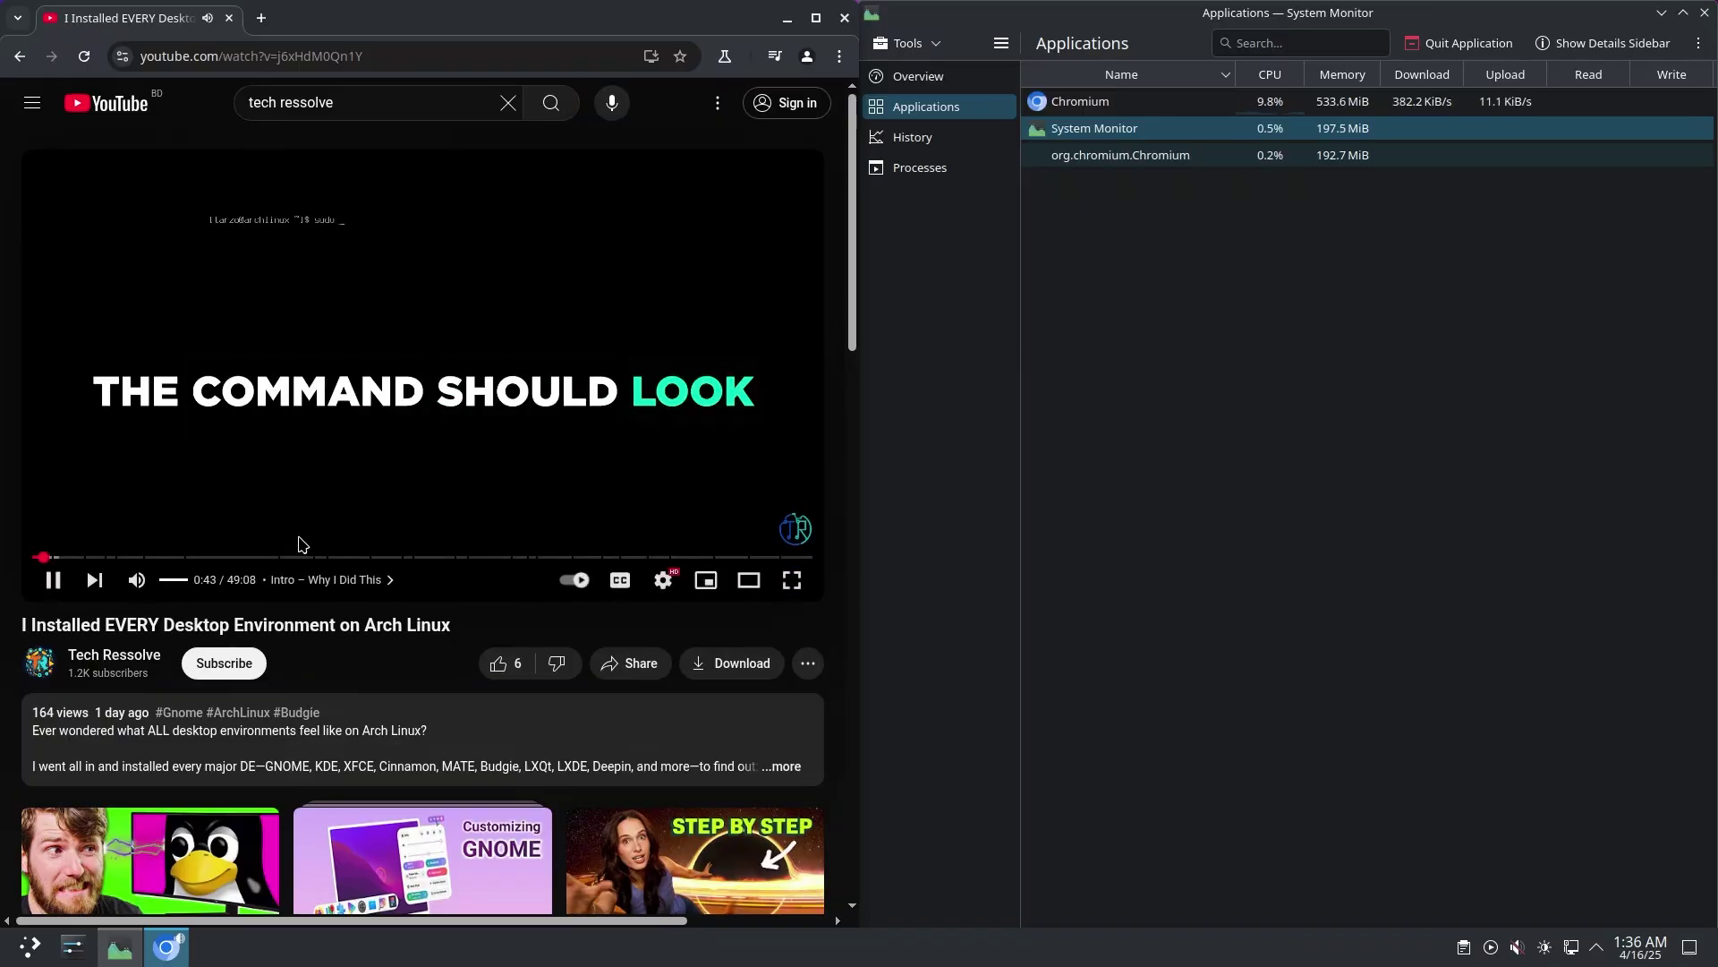
scroll(299, 541, "down", 3)
scroll(299, 541, "up", 3)
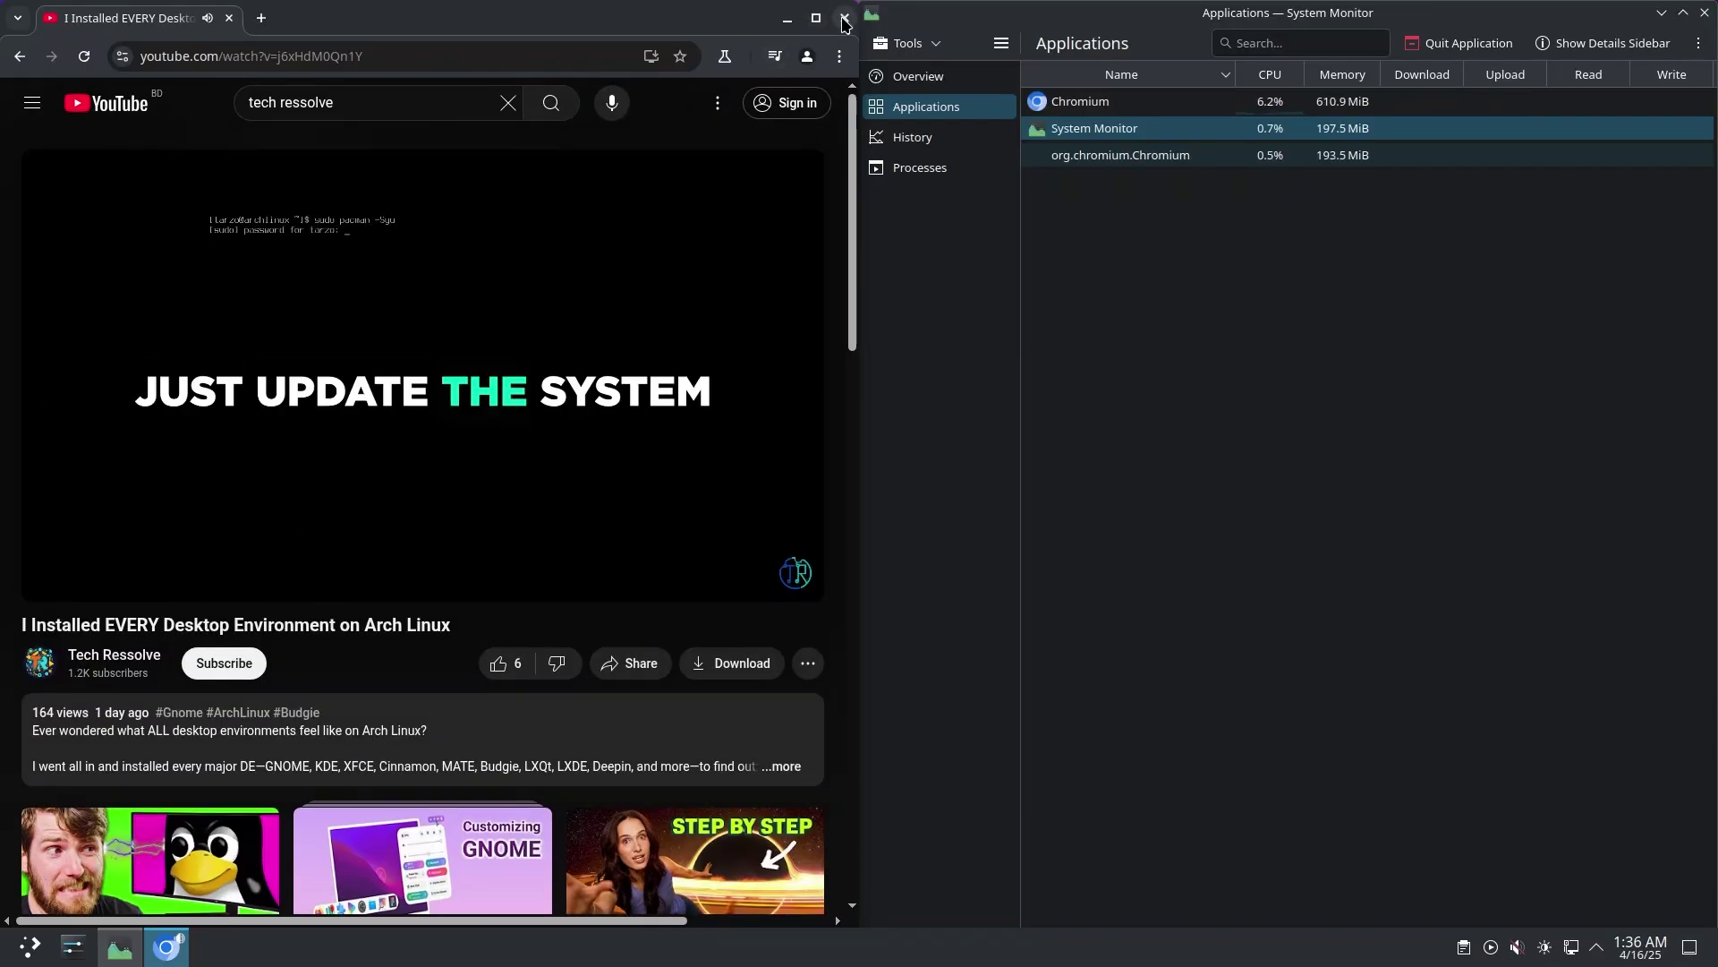
left_click(845, 18)
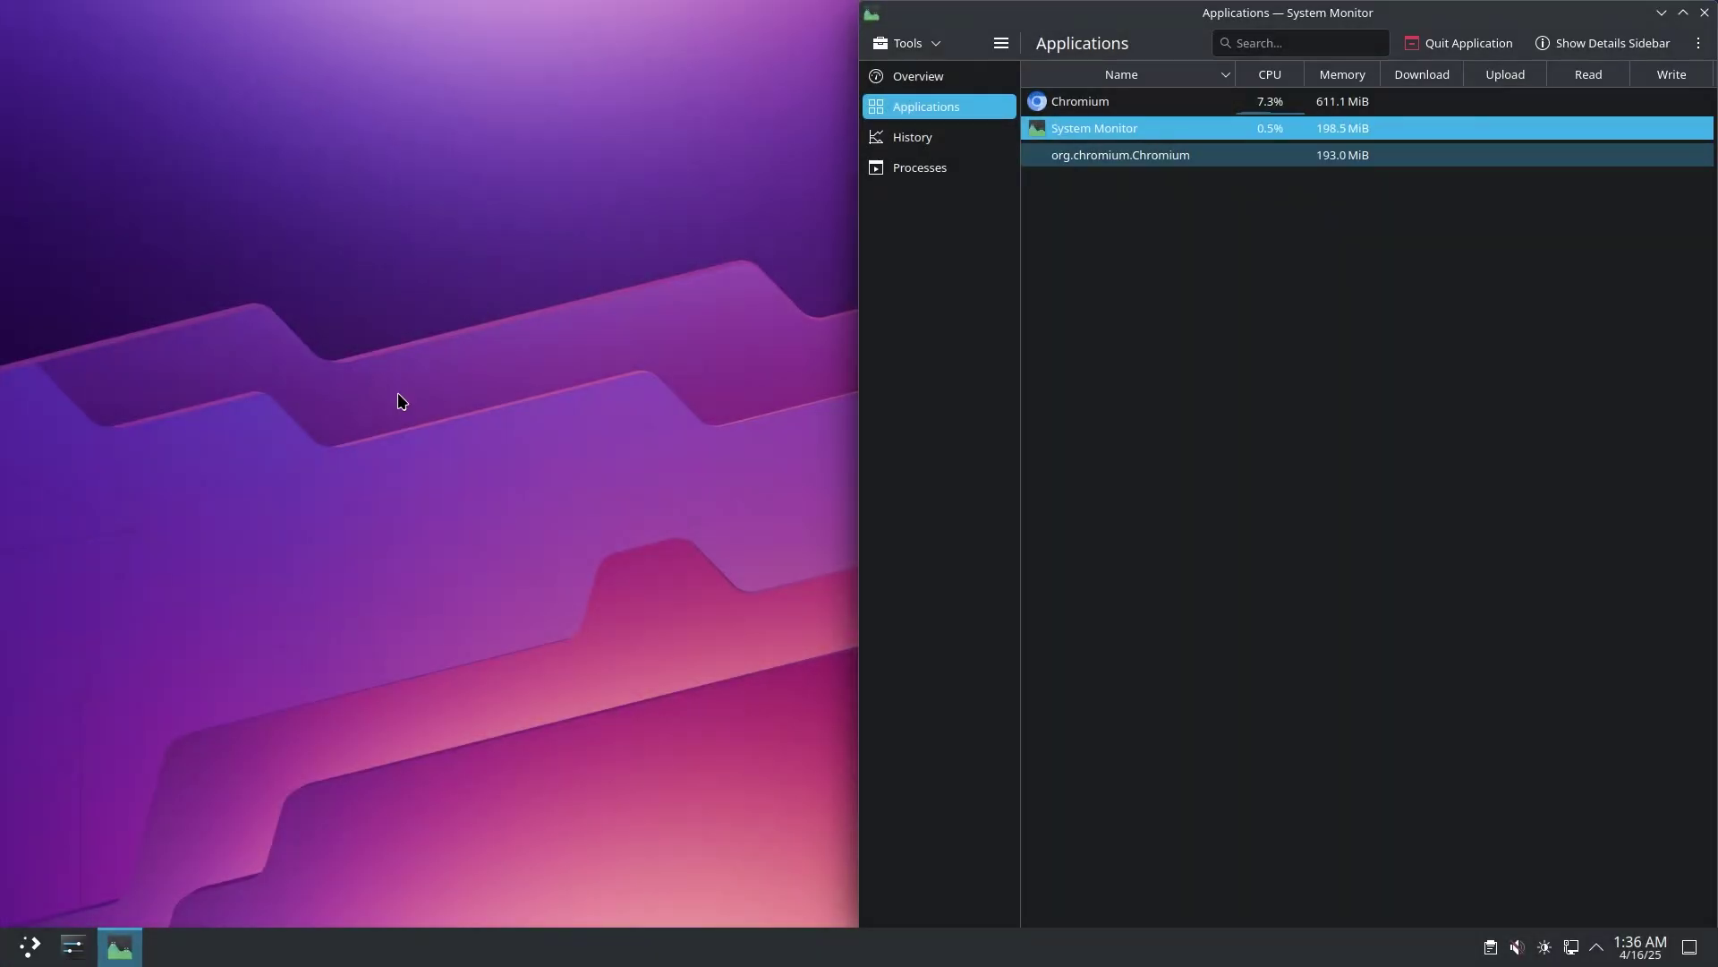
Launch Konsole and enlarge the terminal text by five zoom levels
left_click(32, 949)
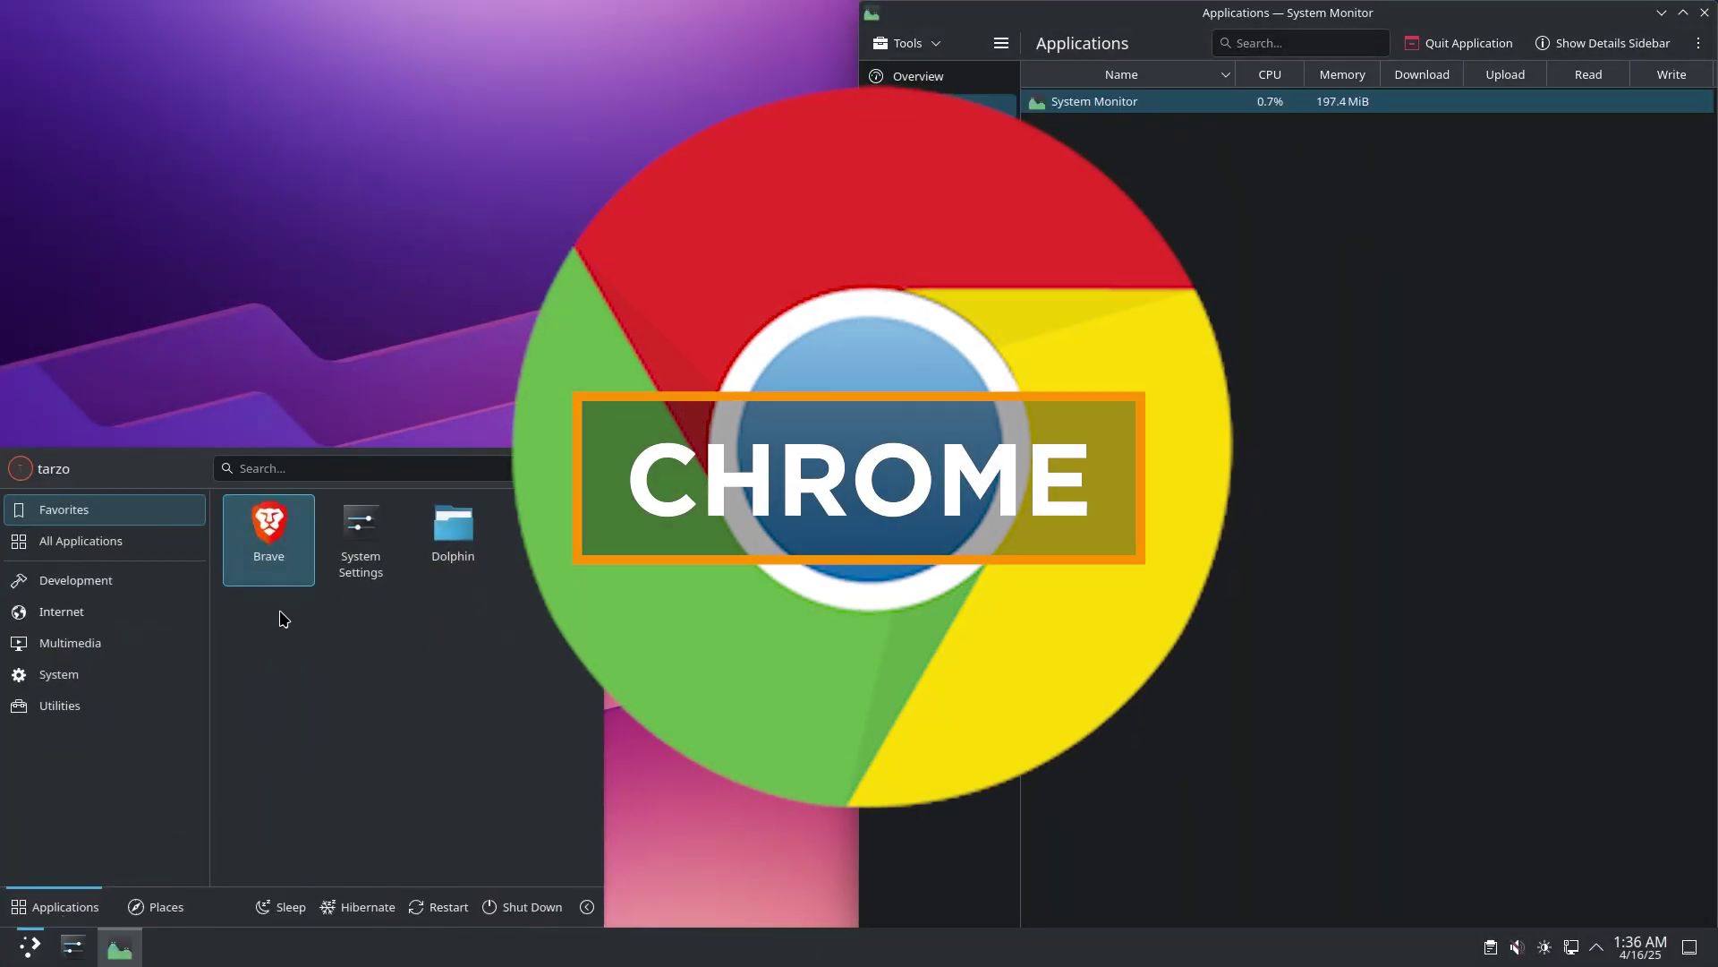
type("konsole")
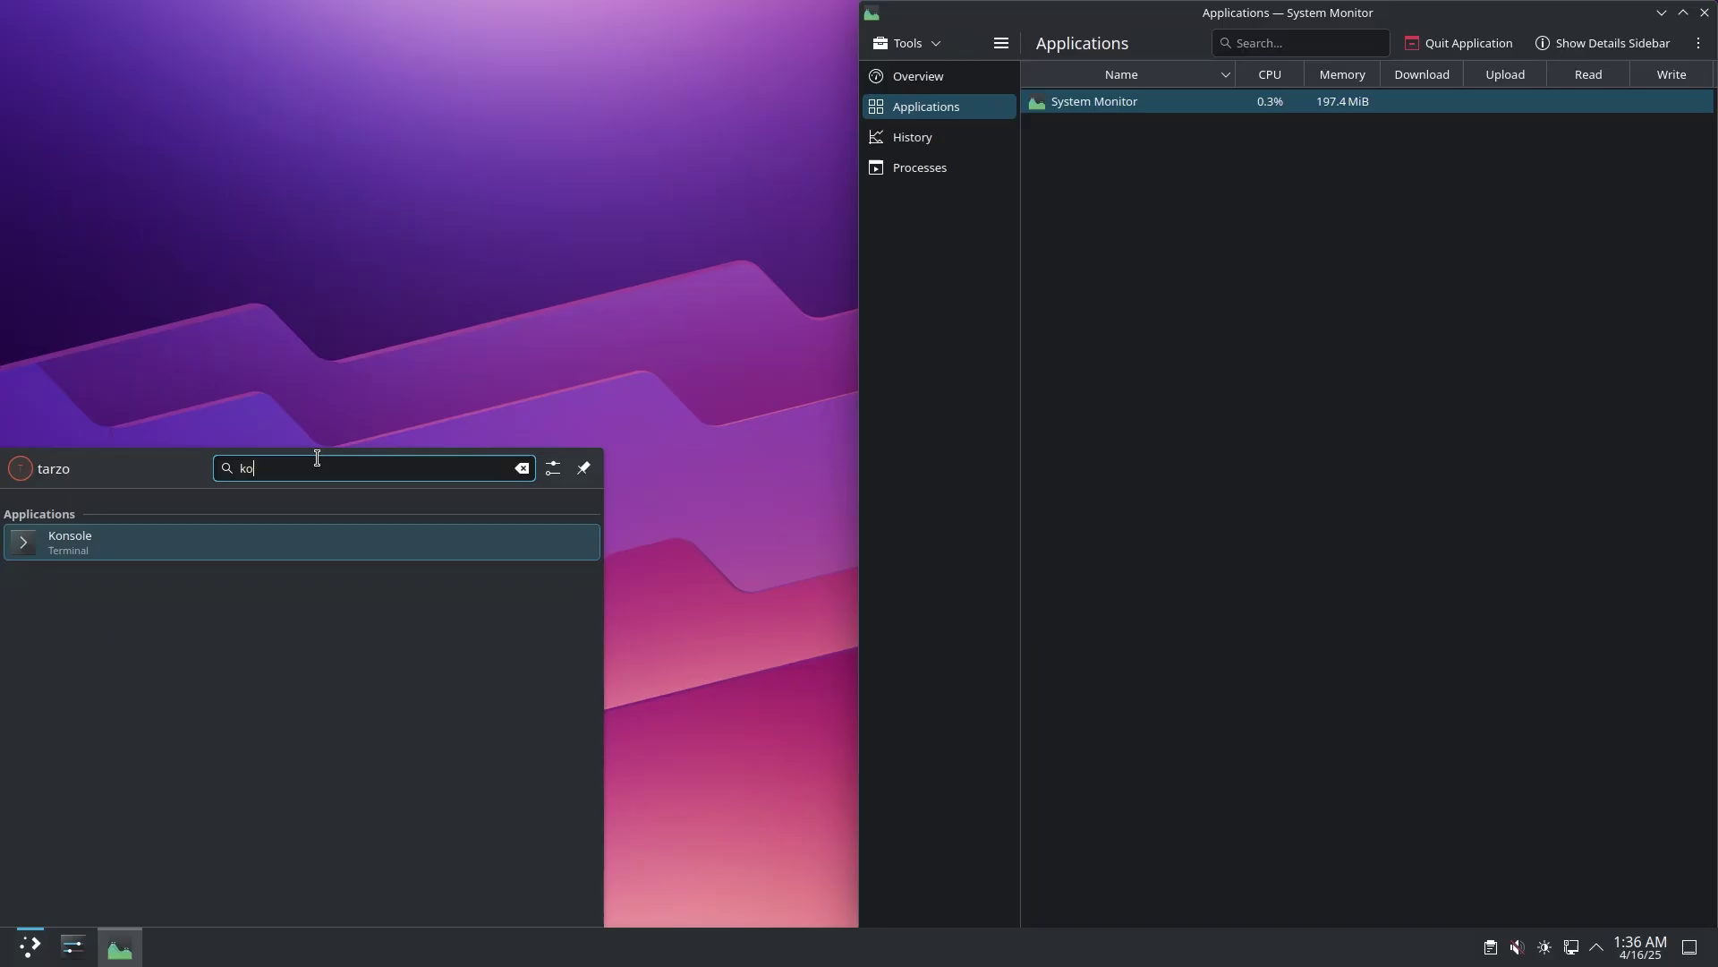
left_click(159, 539)
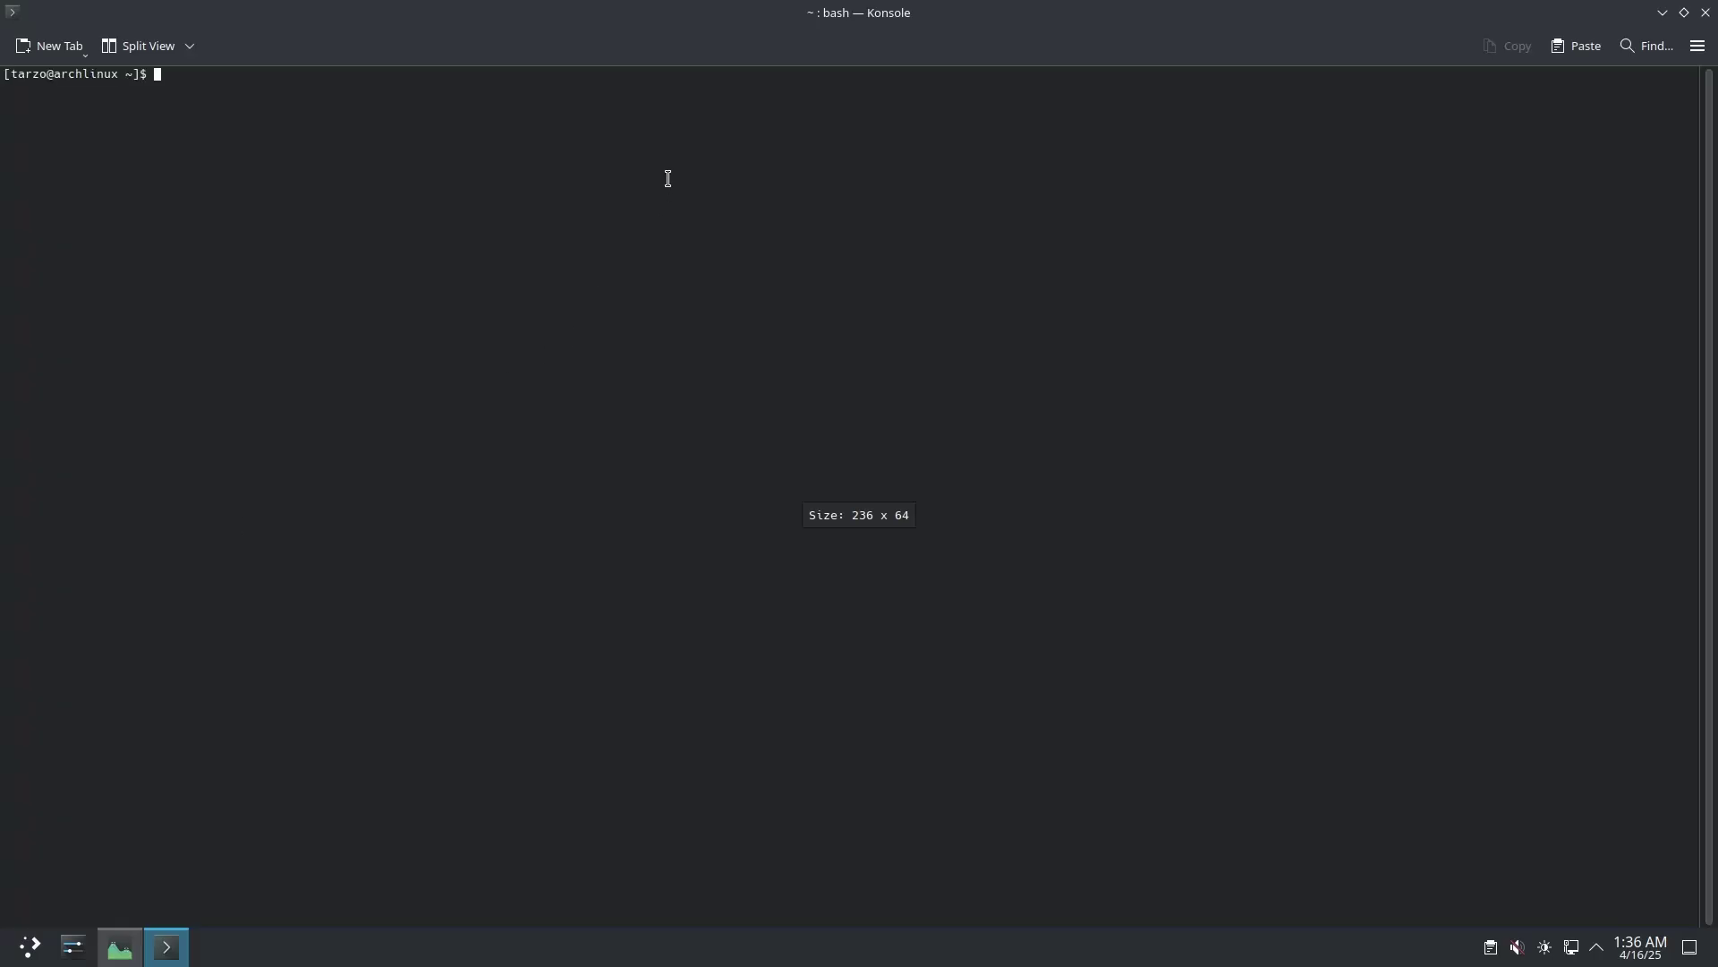
key("ctrl+plus")
key("ctrl+plus")
key("ctrl+plus")
key("ctrl+plus")
key("ctrl+plus")
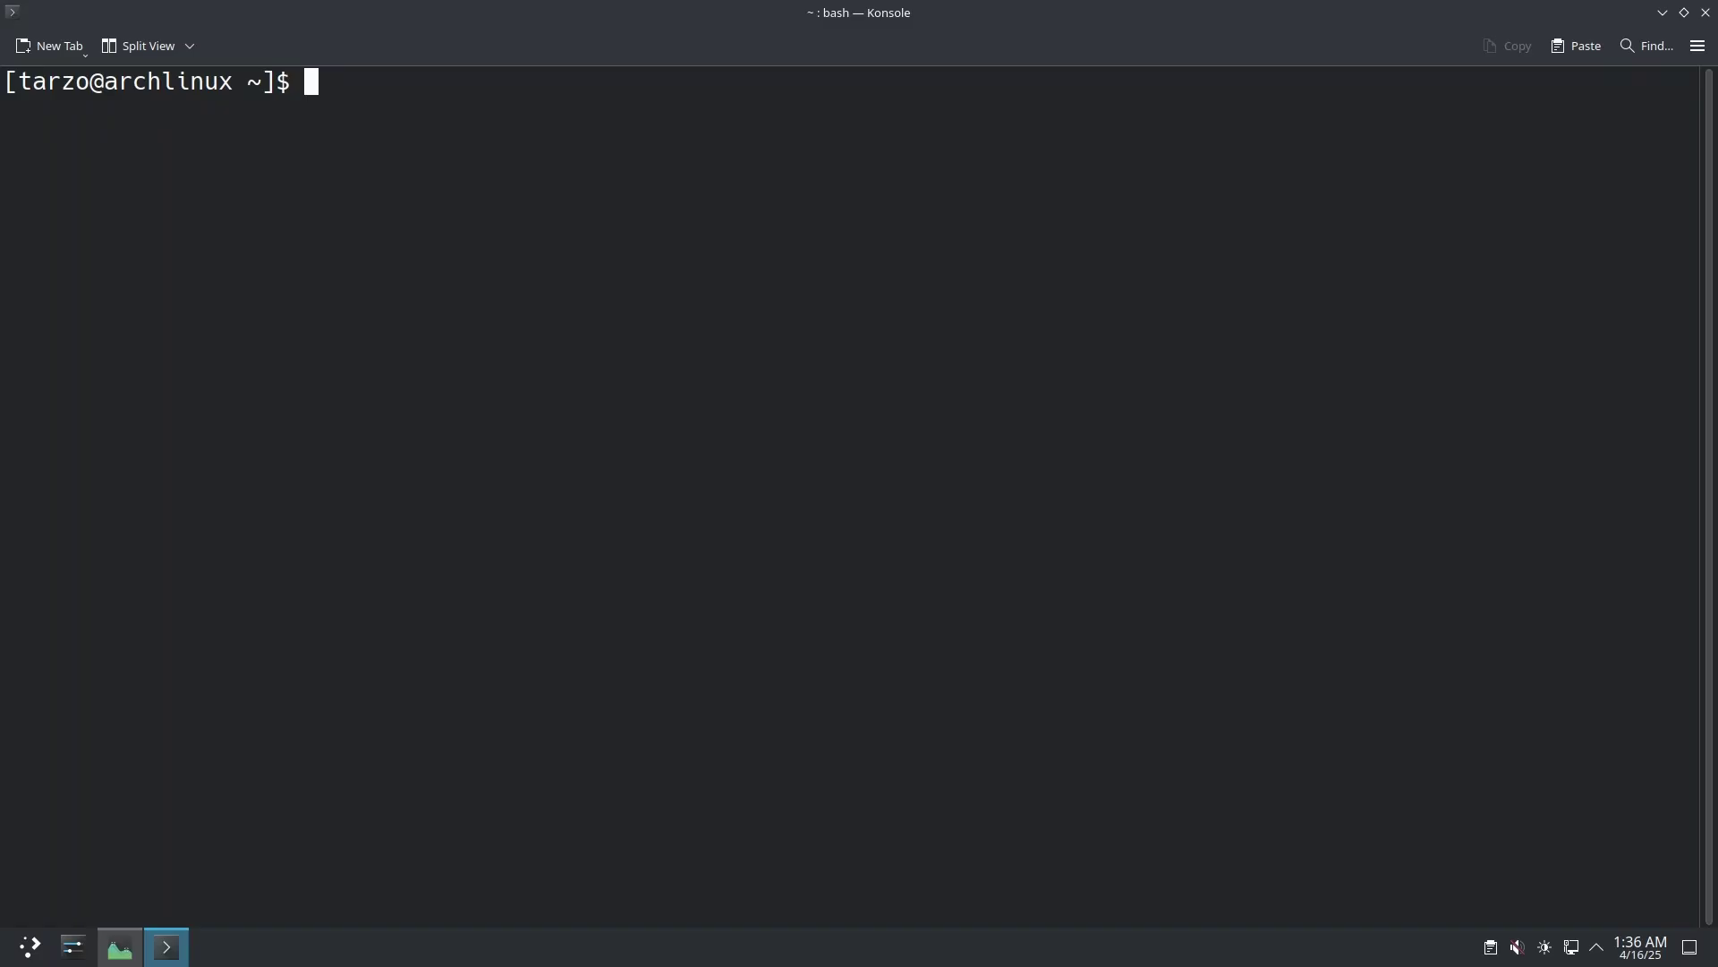
Run "yay -S google-chrome" and accept the default None for both the clean build and the diffs
type("yay -S")
type("google-chrome")
key("Return")
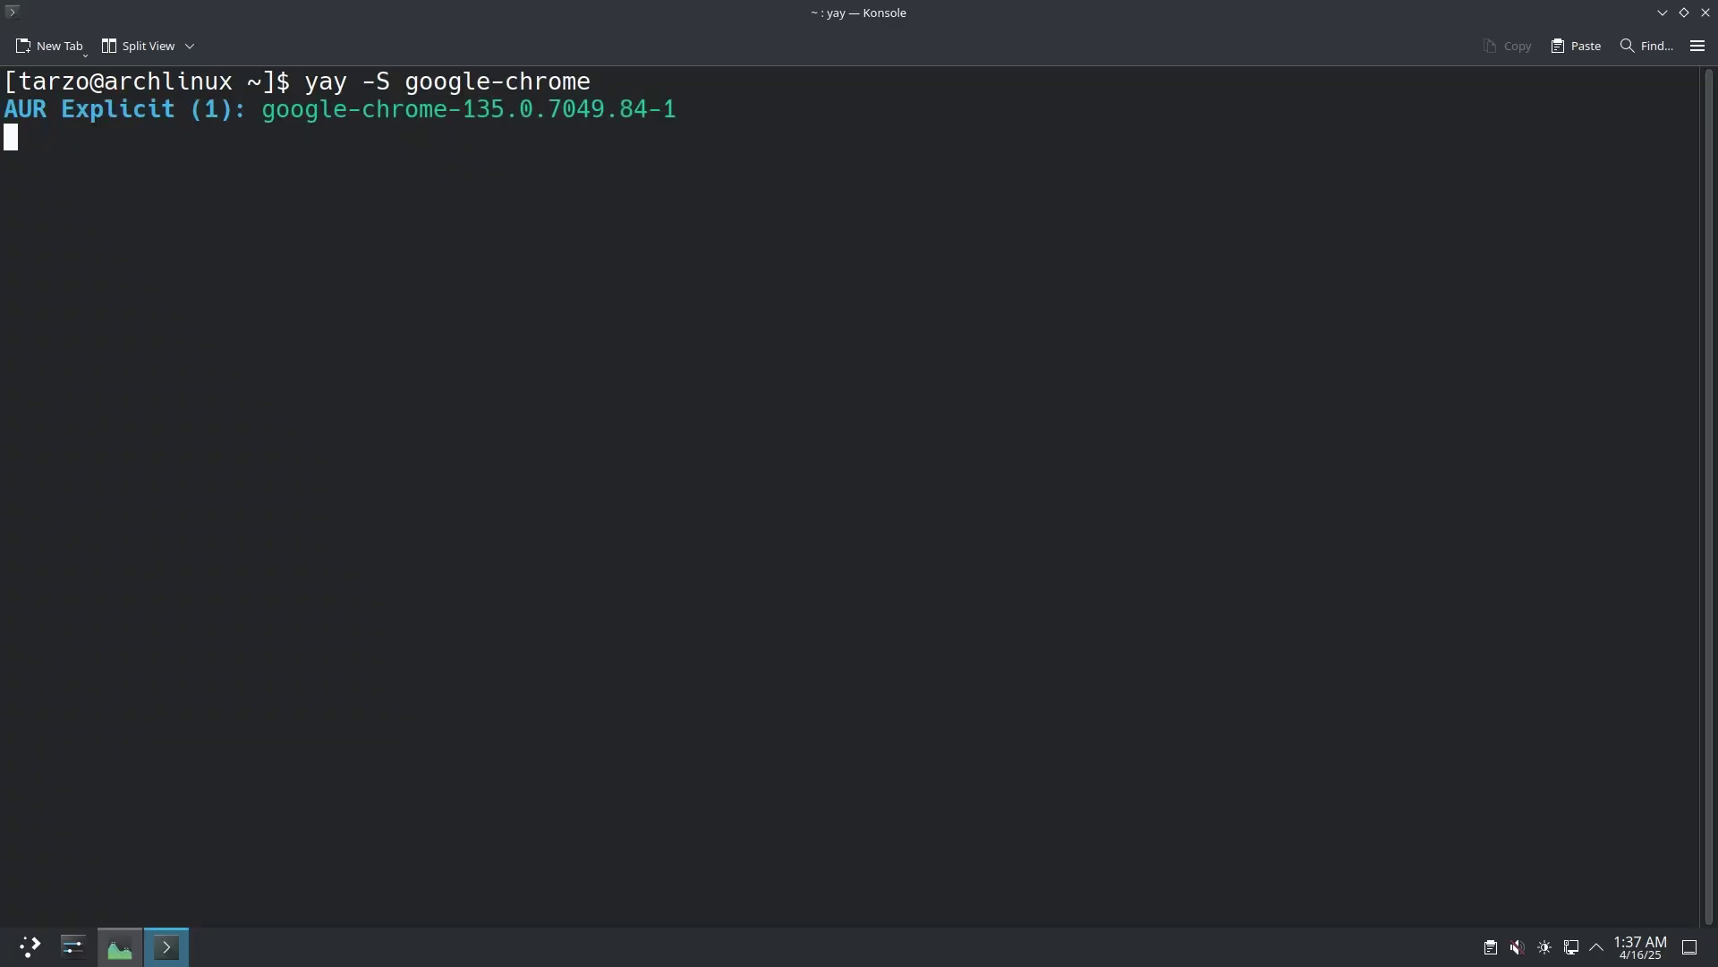
key("Return")
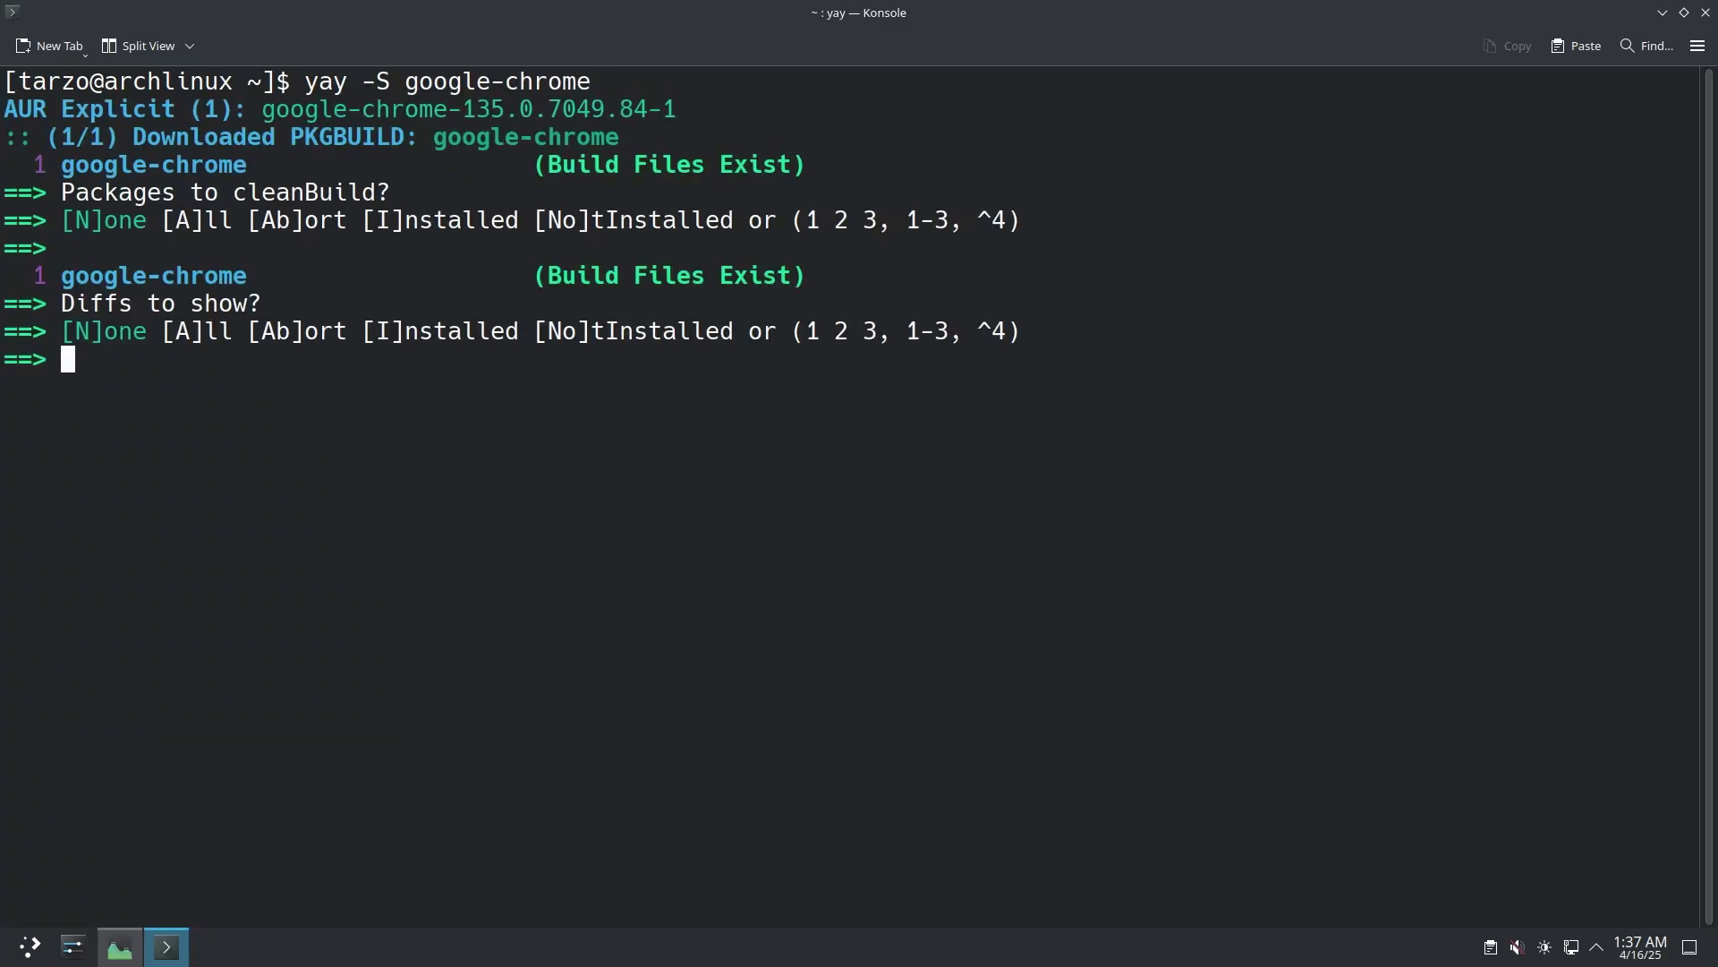
key("Return")
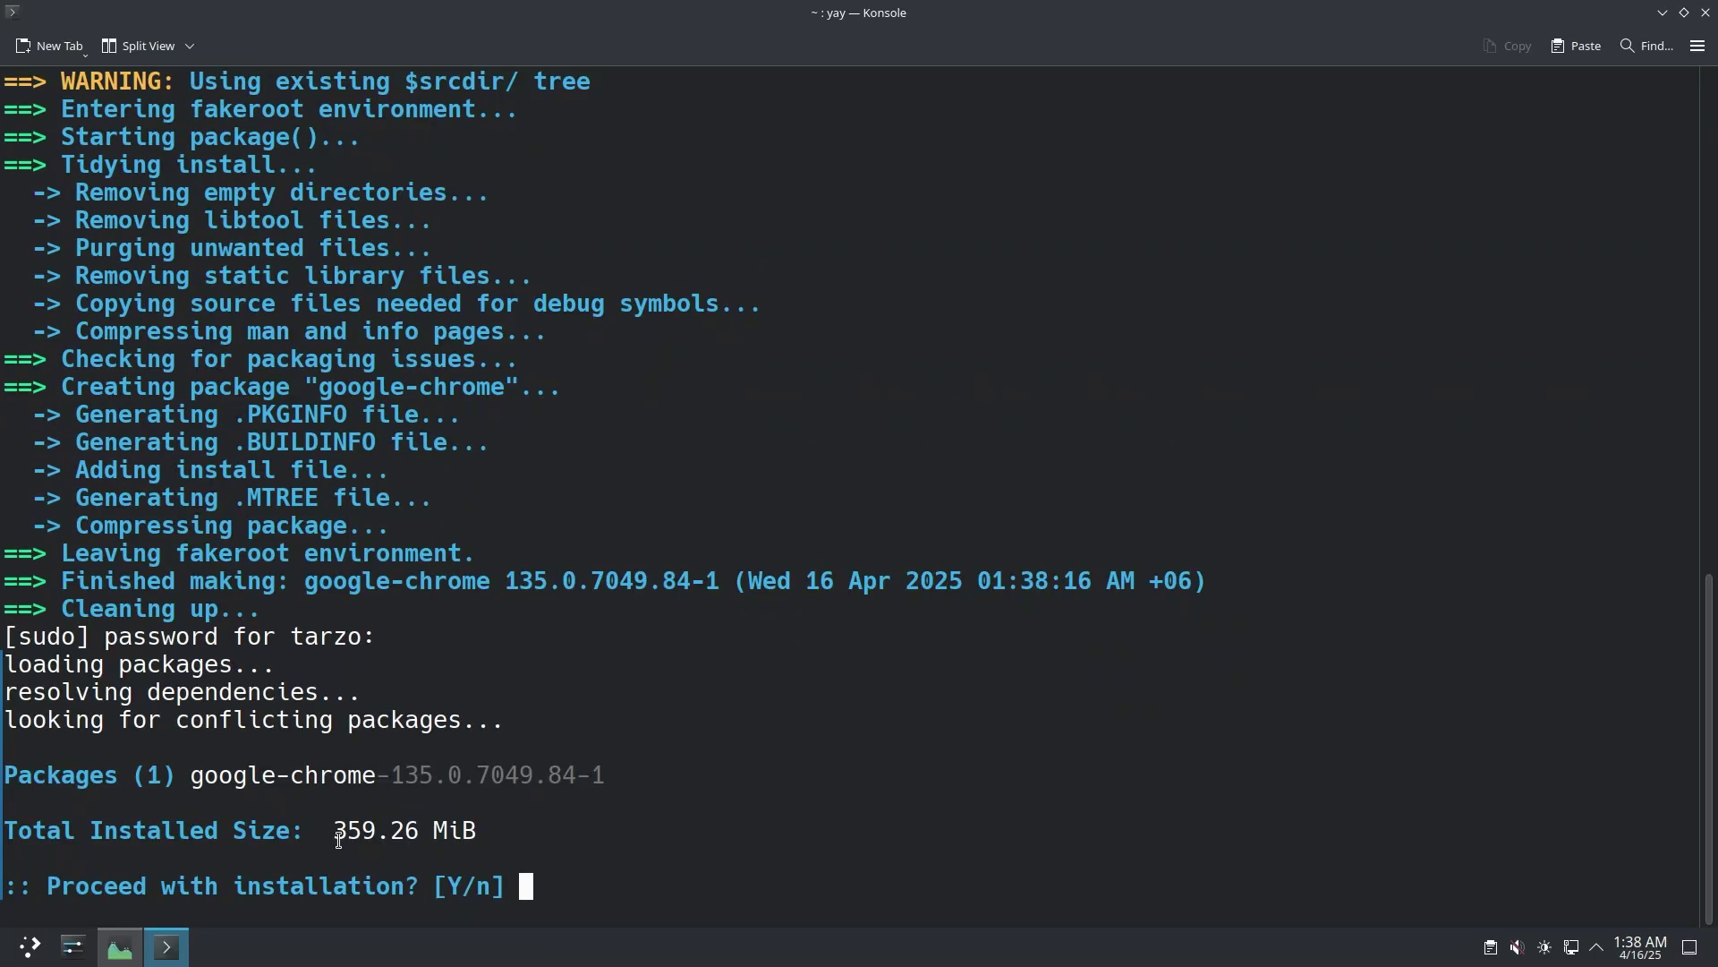
Review the package's total installed size, confirm the Google Chrome installation, then clear and close the terminal
left_click_drag(339, 839, 368, 833)
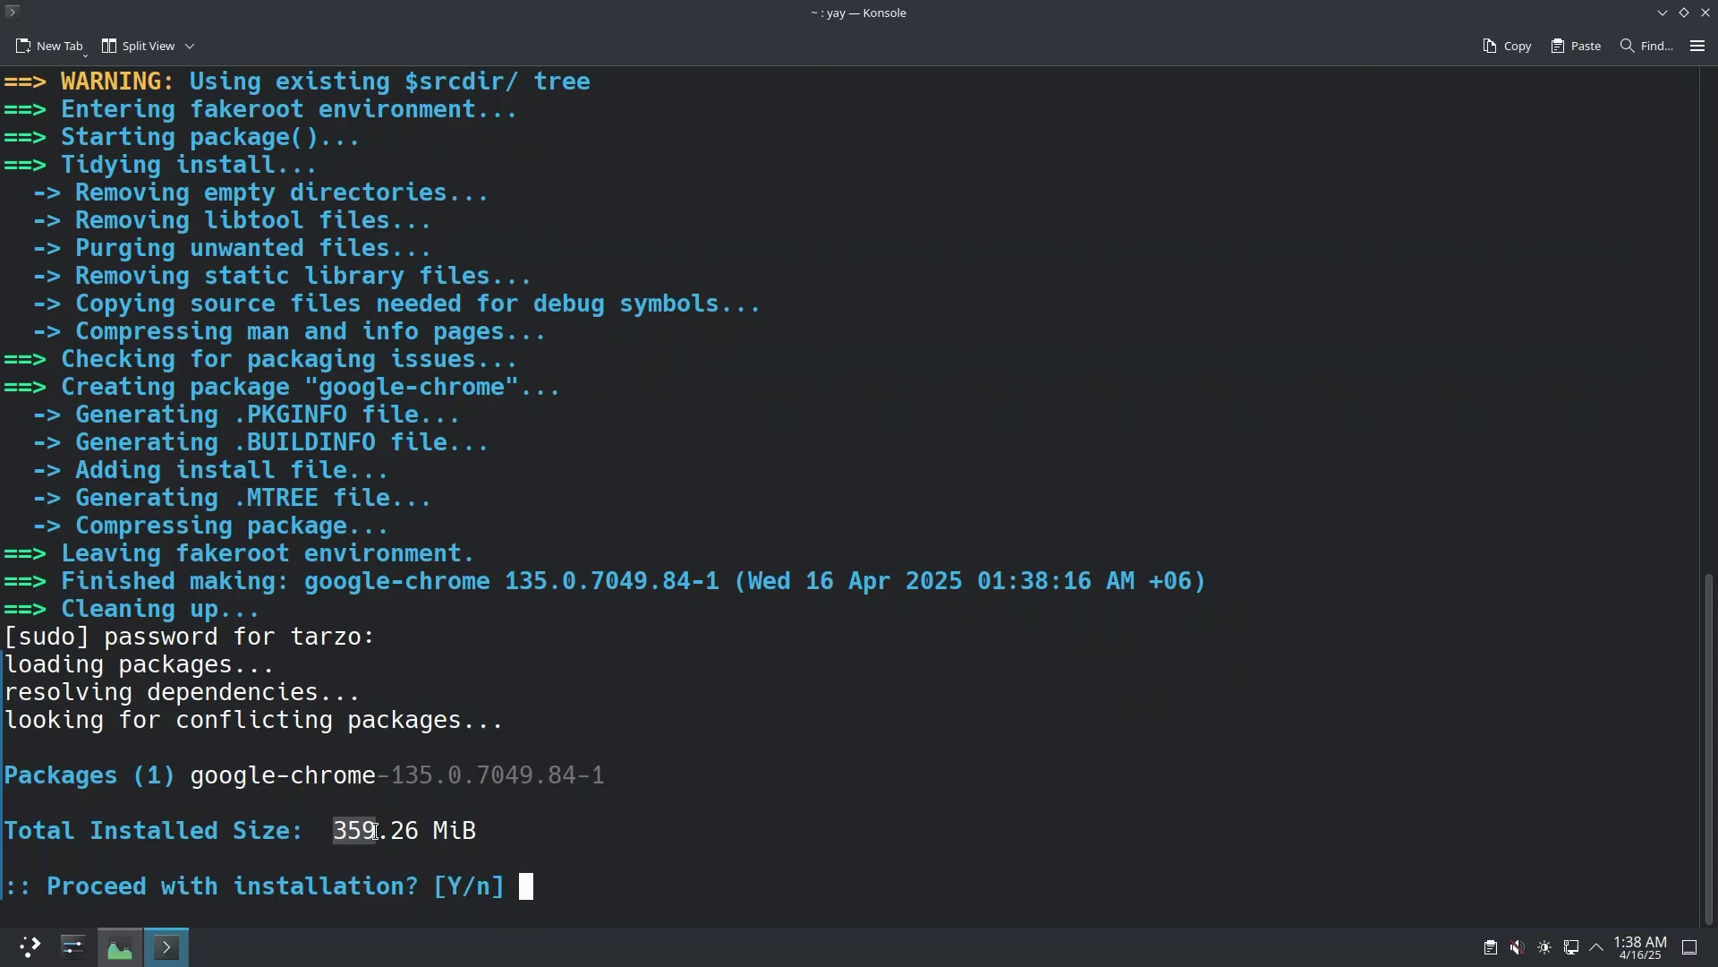
left_click(422, 833)
key("Return")
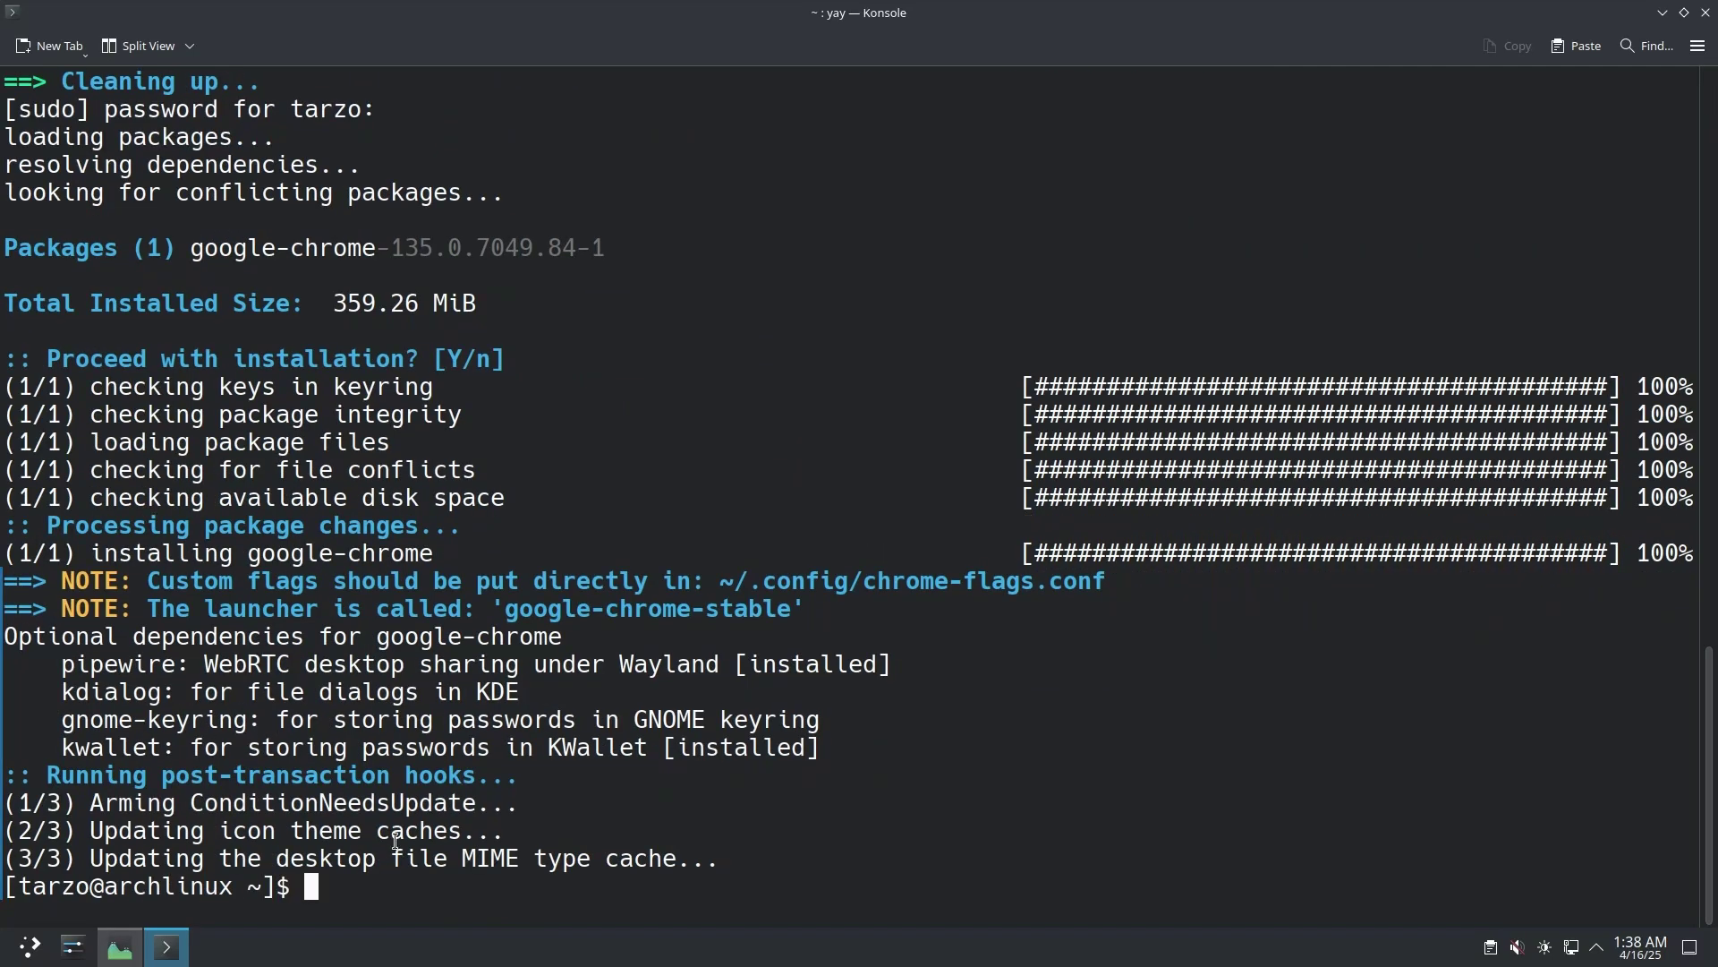
key("ctrl+l")
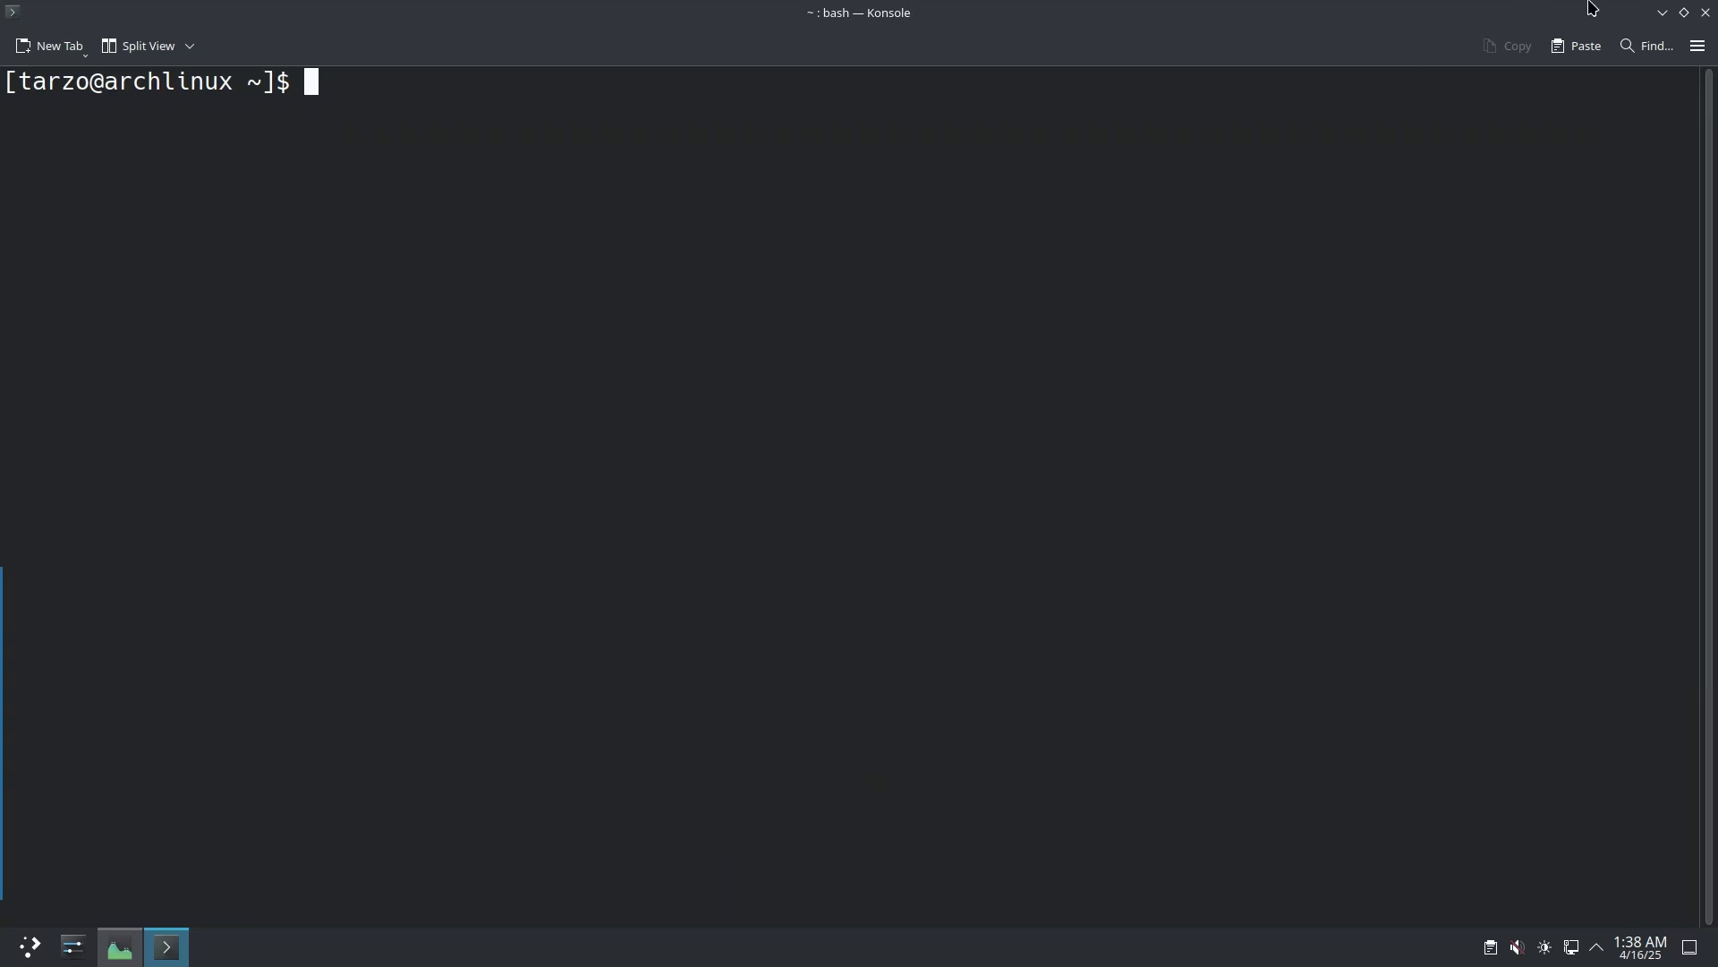
left_click(1707, 12)
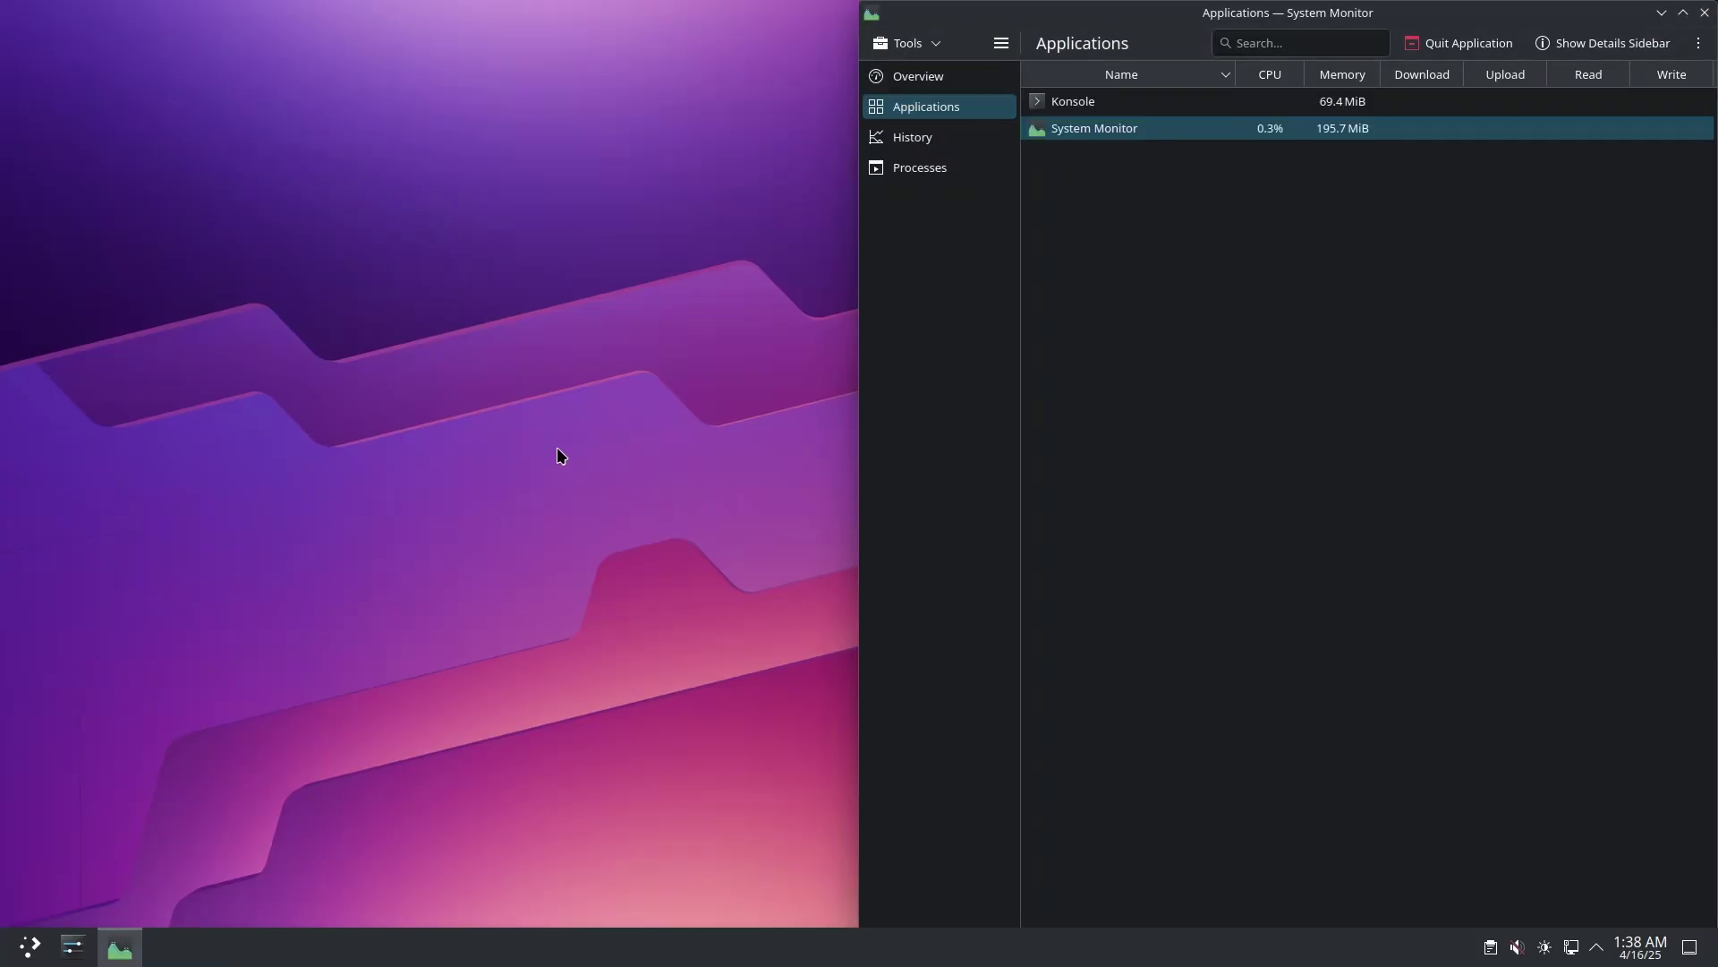
Find Google Chrome by searching for "chr" in the application launcher and start it
key("super")
left_click(378, 468)
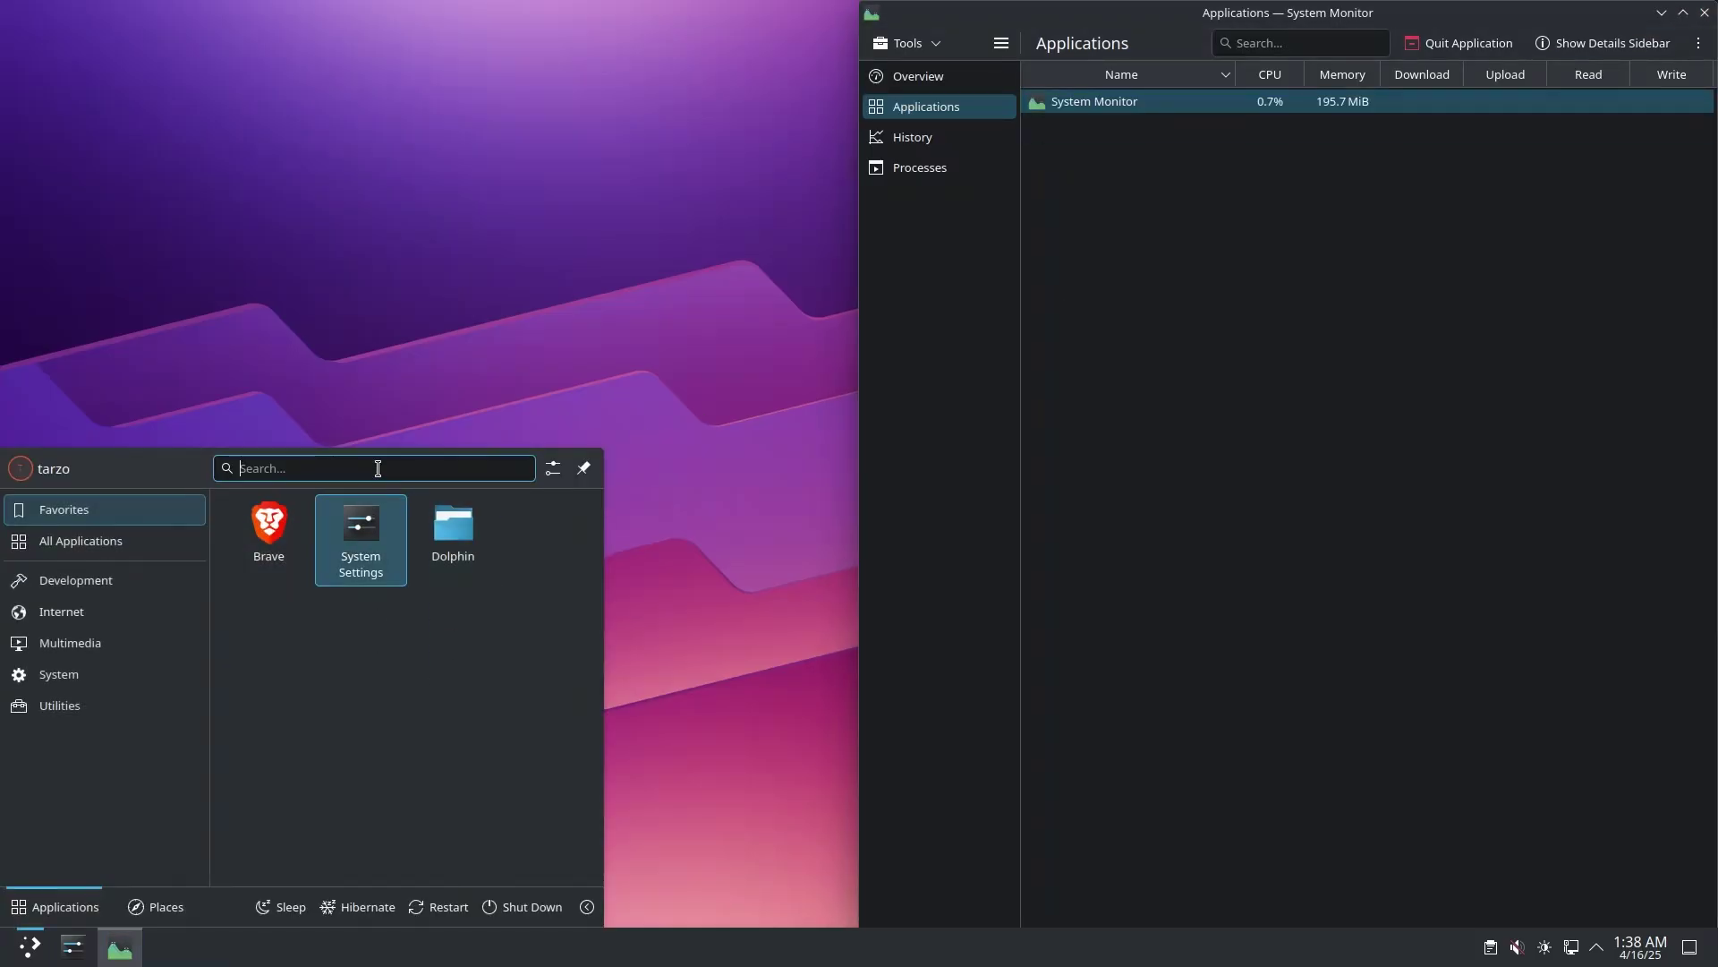
type("chr")
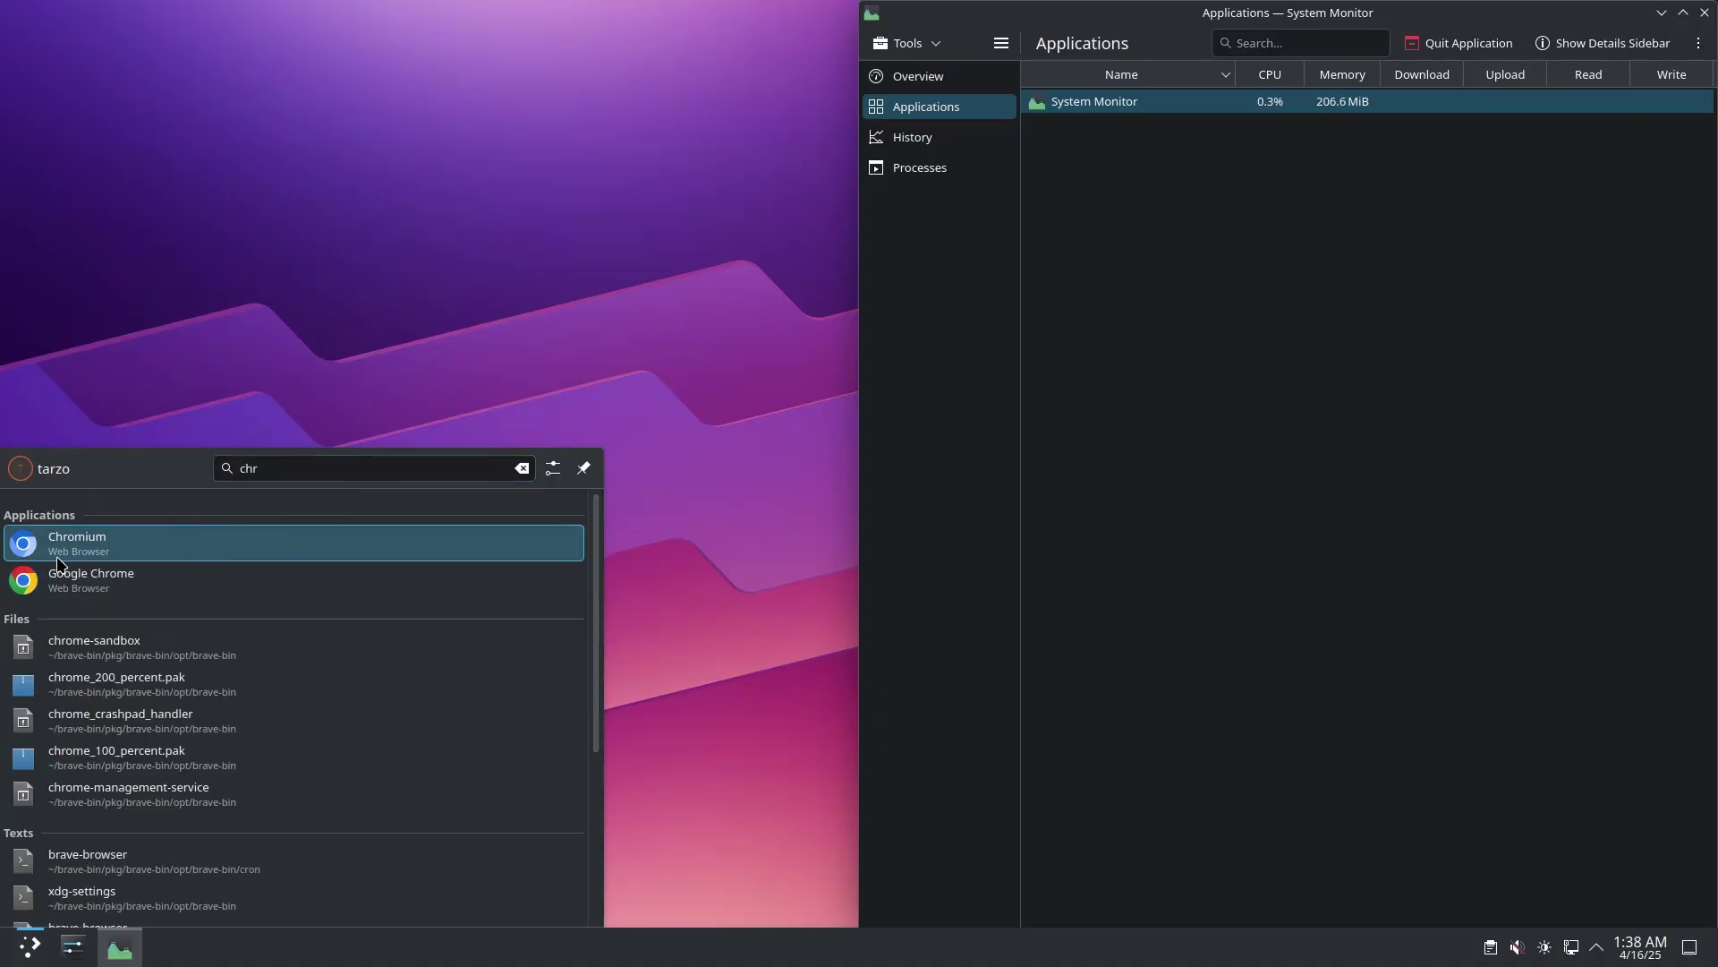
left_click(55, 595)
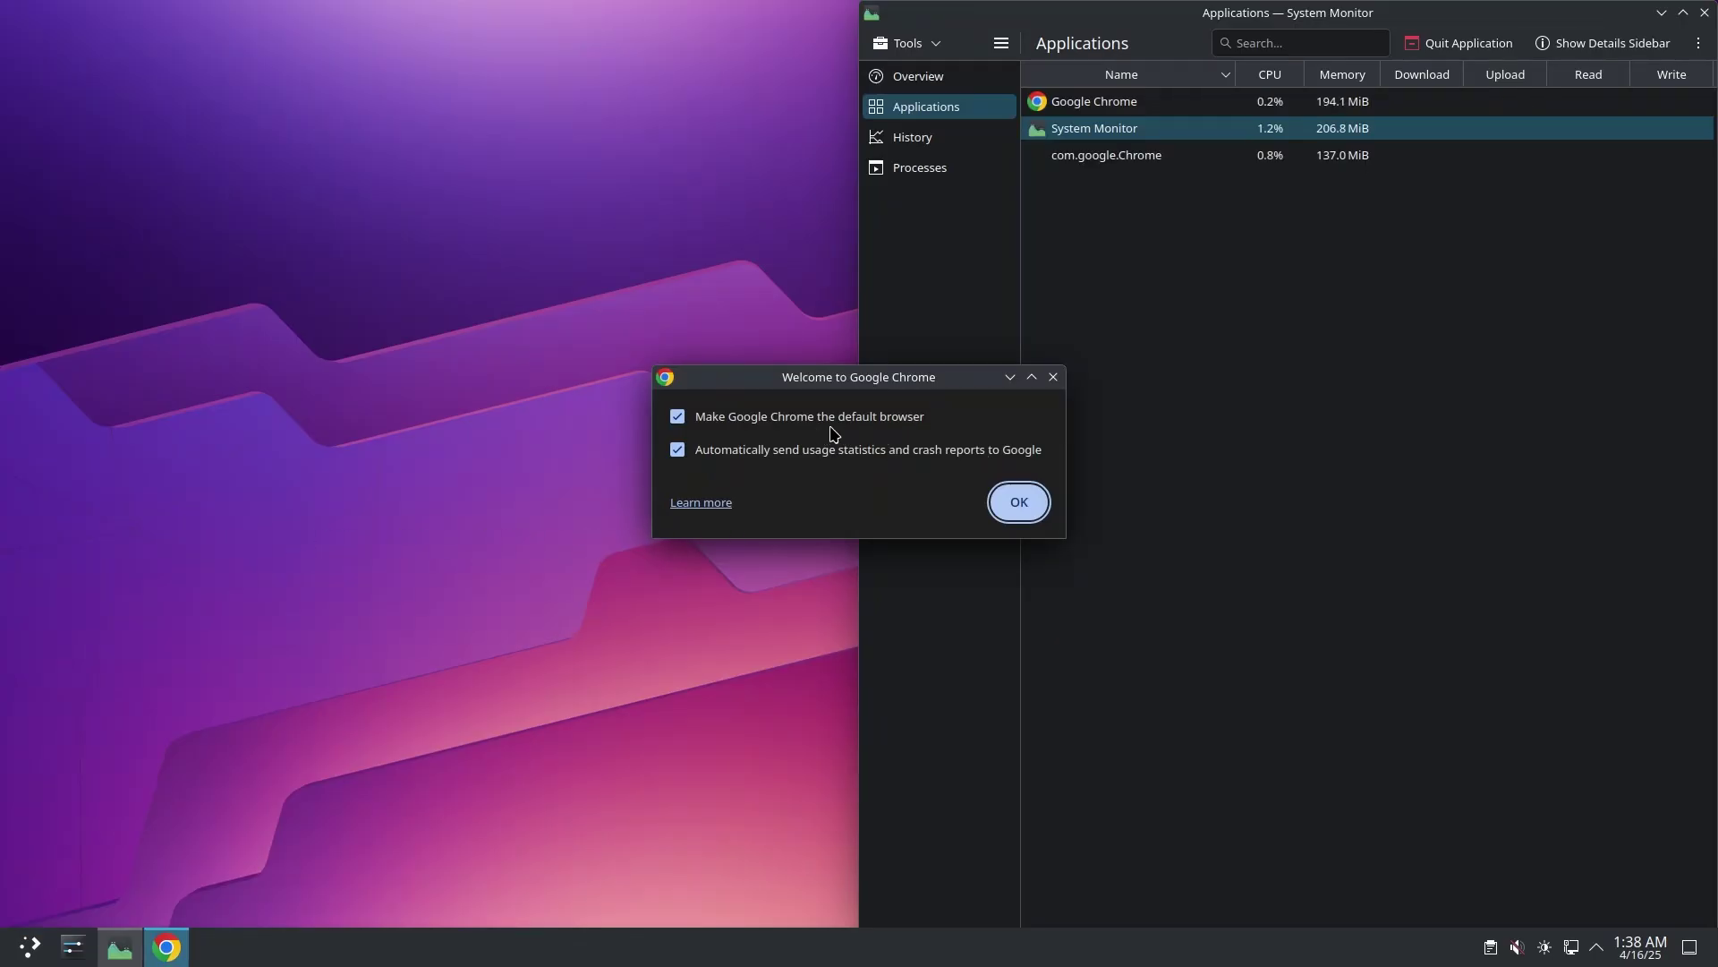
Complete Chrome's first-run setup with the default welcome options, without signing in, and acknowledge the ad privacy notice
left_click(1011, 499)
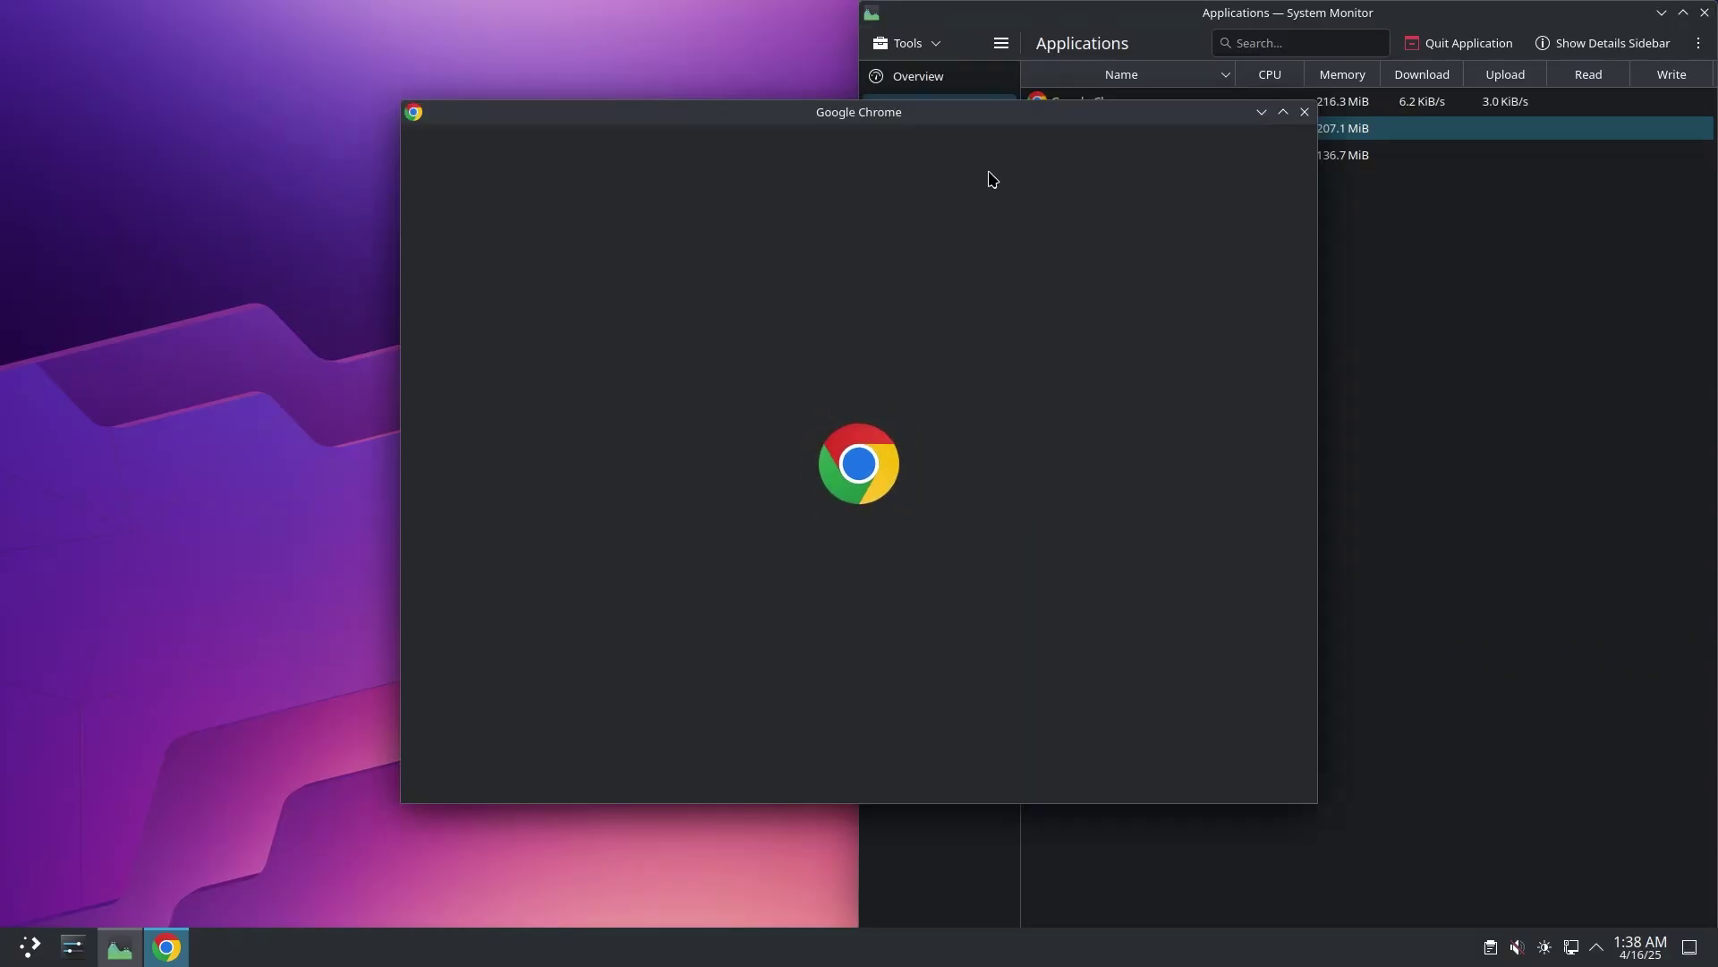
left_click_drag(1034, 112, 690, 111)
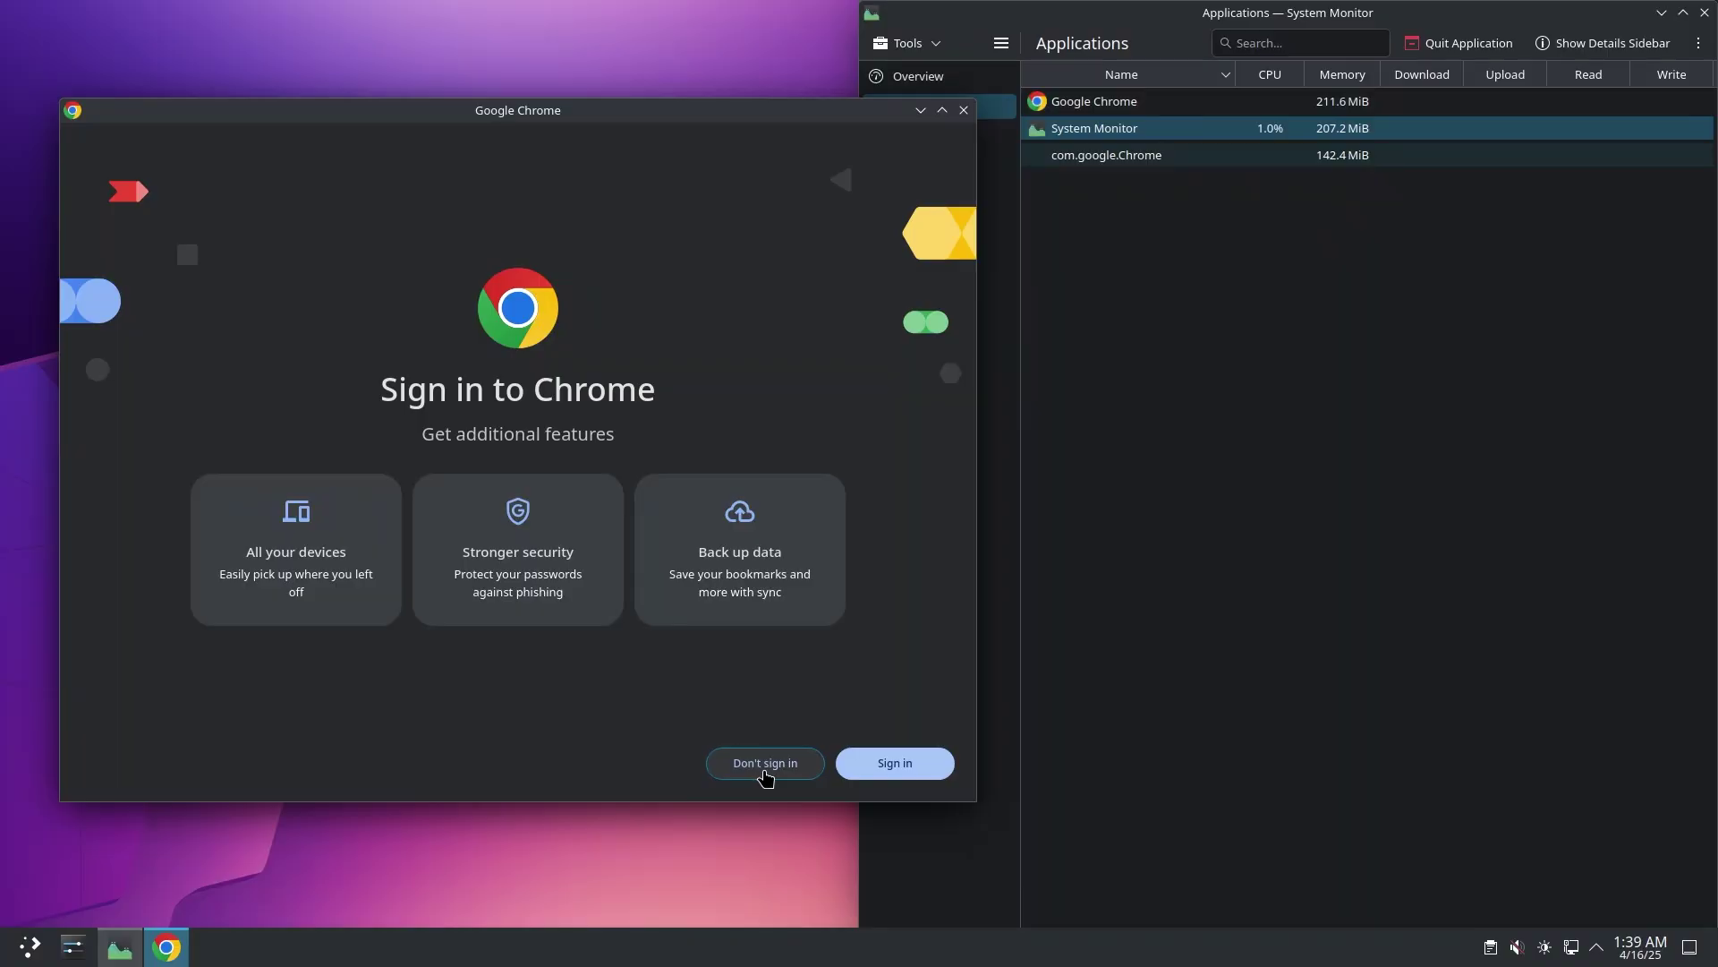
left_click(765, 772)
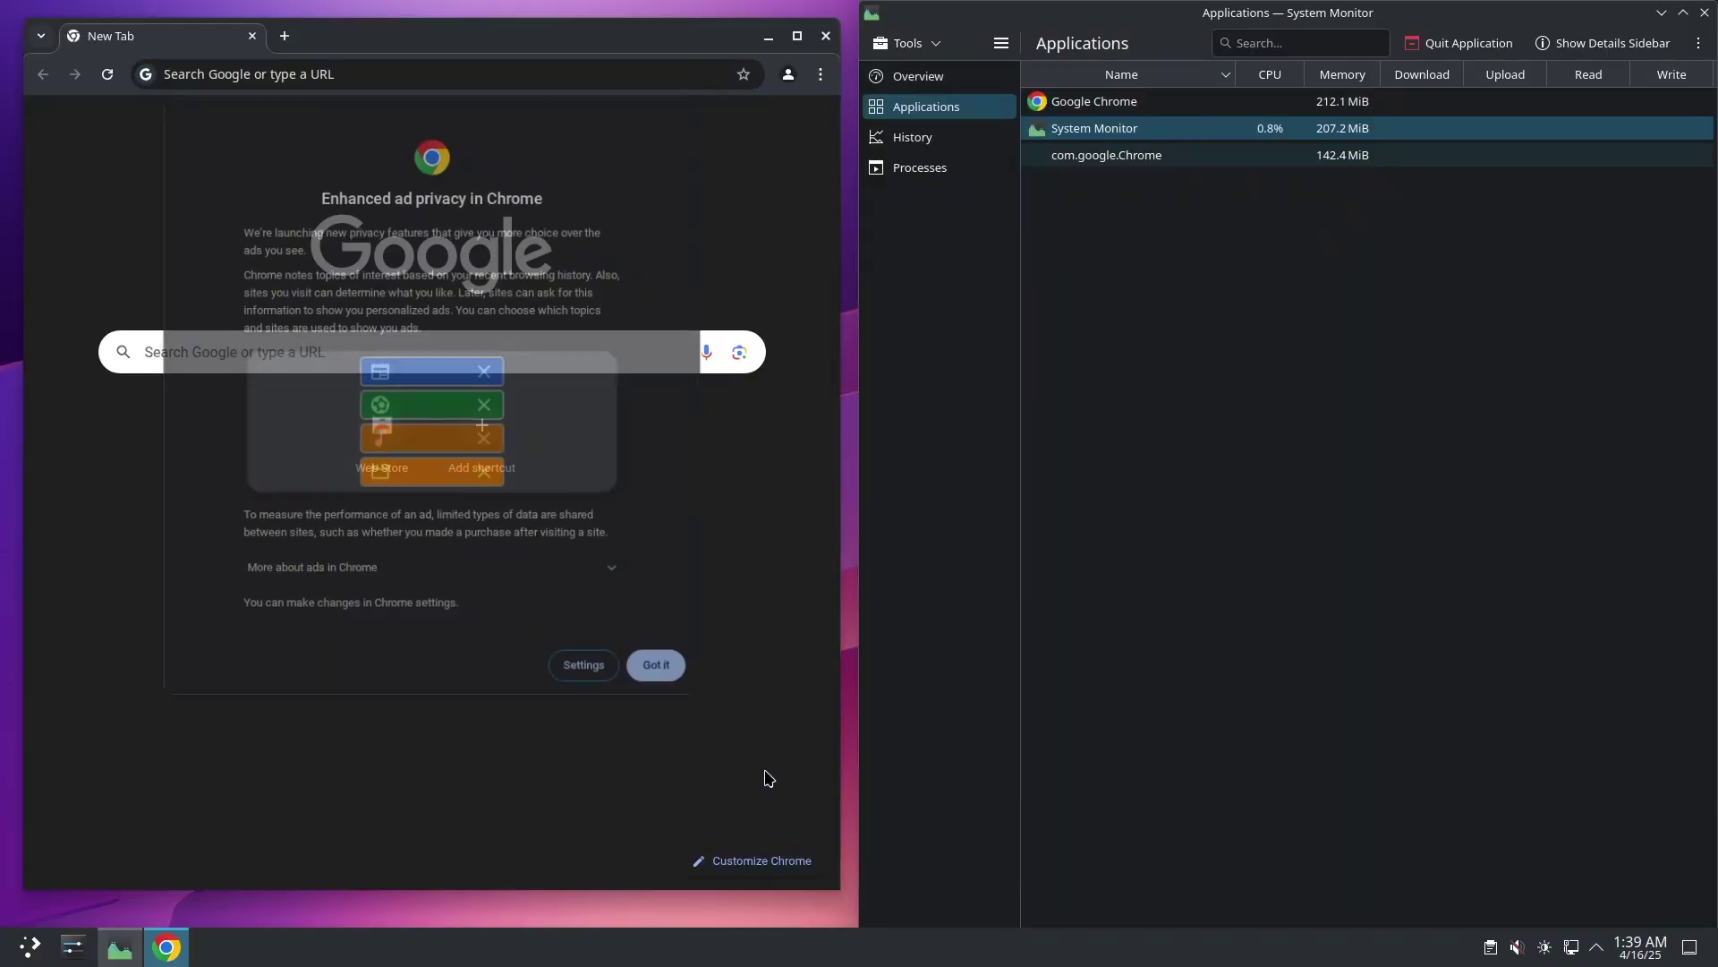
left_click(659, 671)
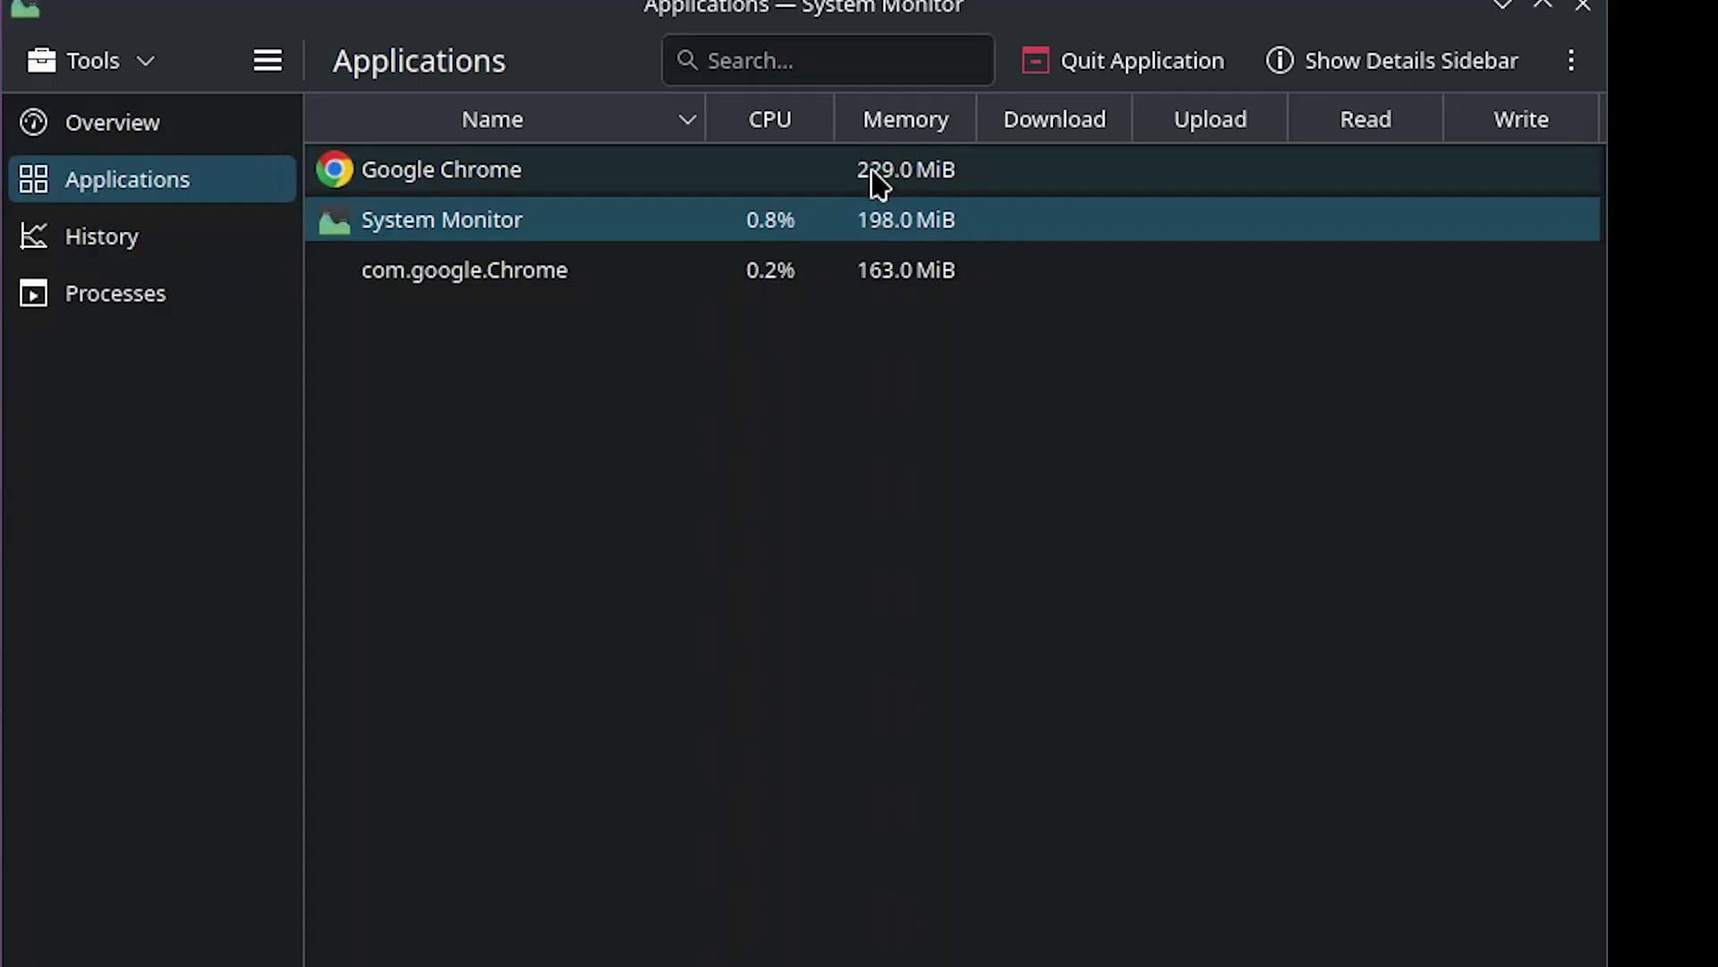
Check the memory use of Google Chrome and com.google.Chrome with an empty tab open
left_click(1325, 100)
left_click(886, 271)
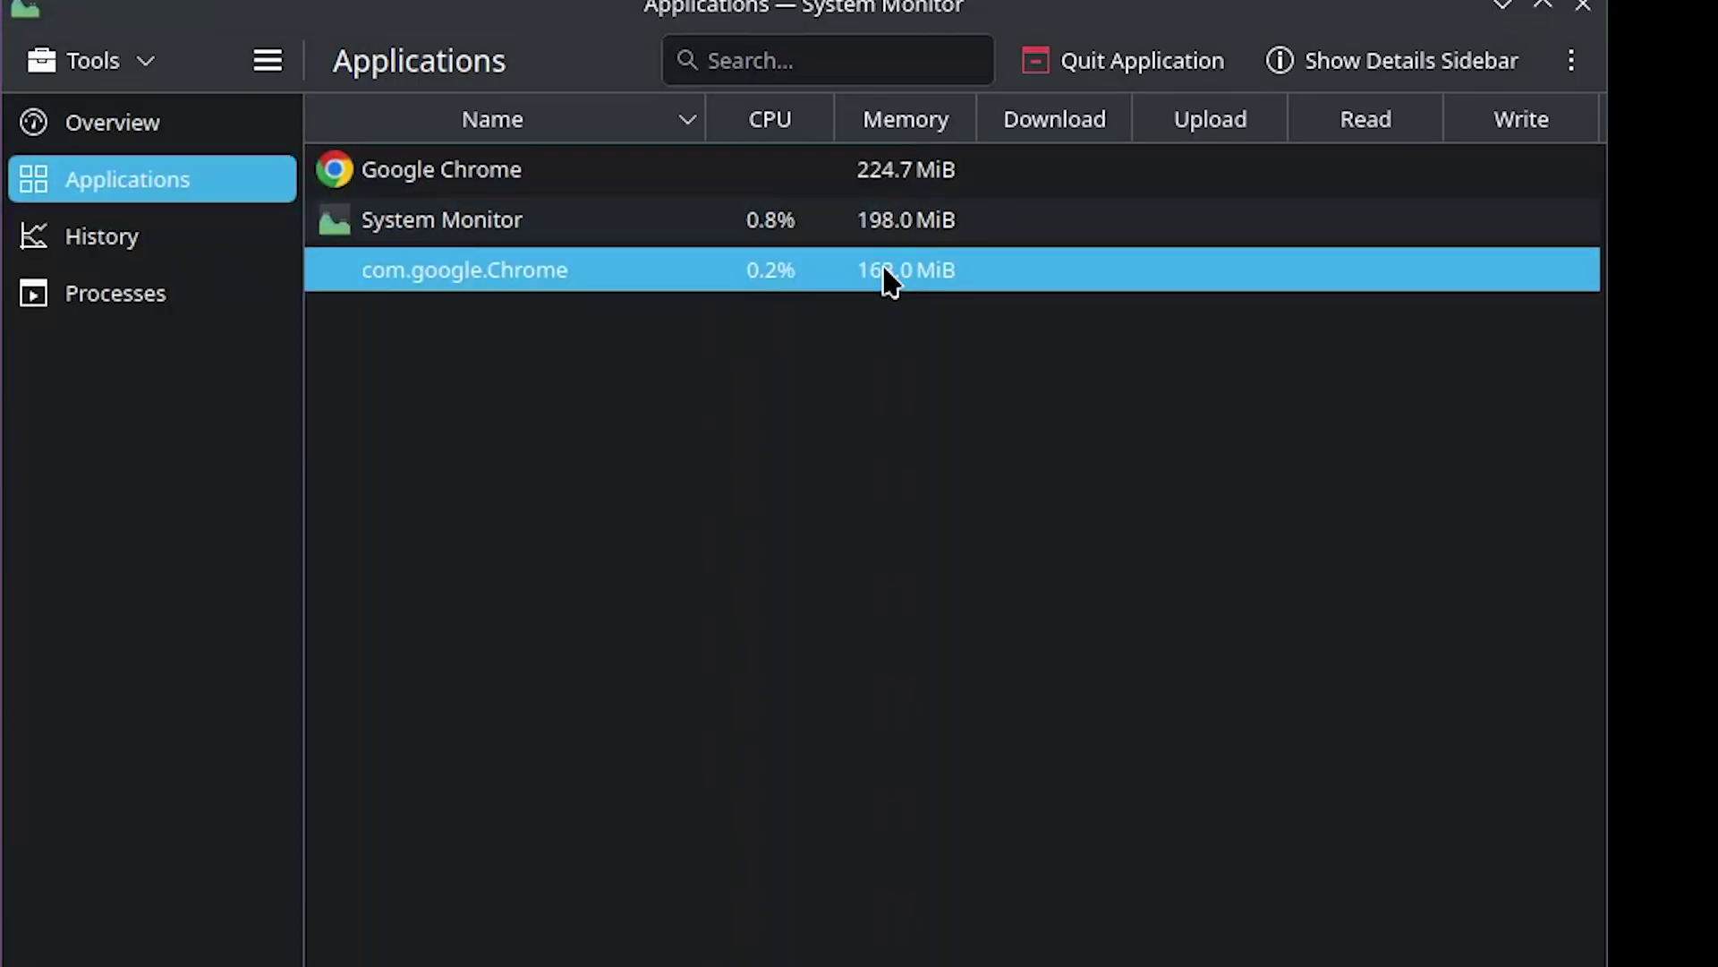
left_click(628, 385)
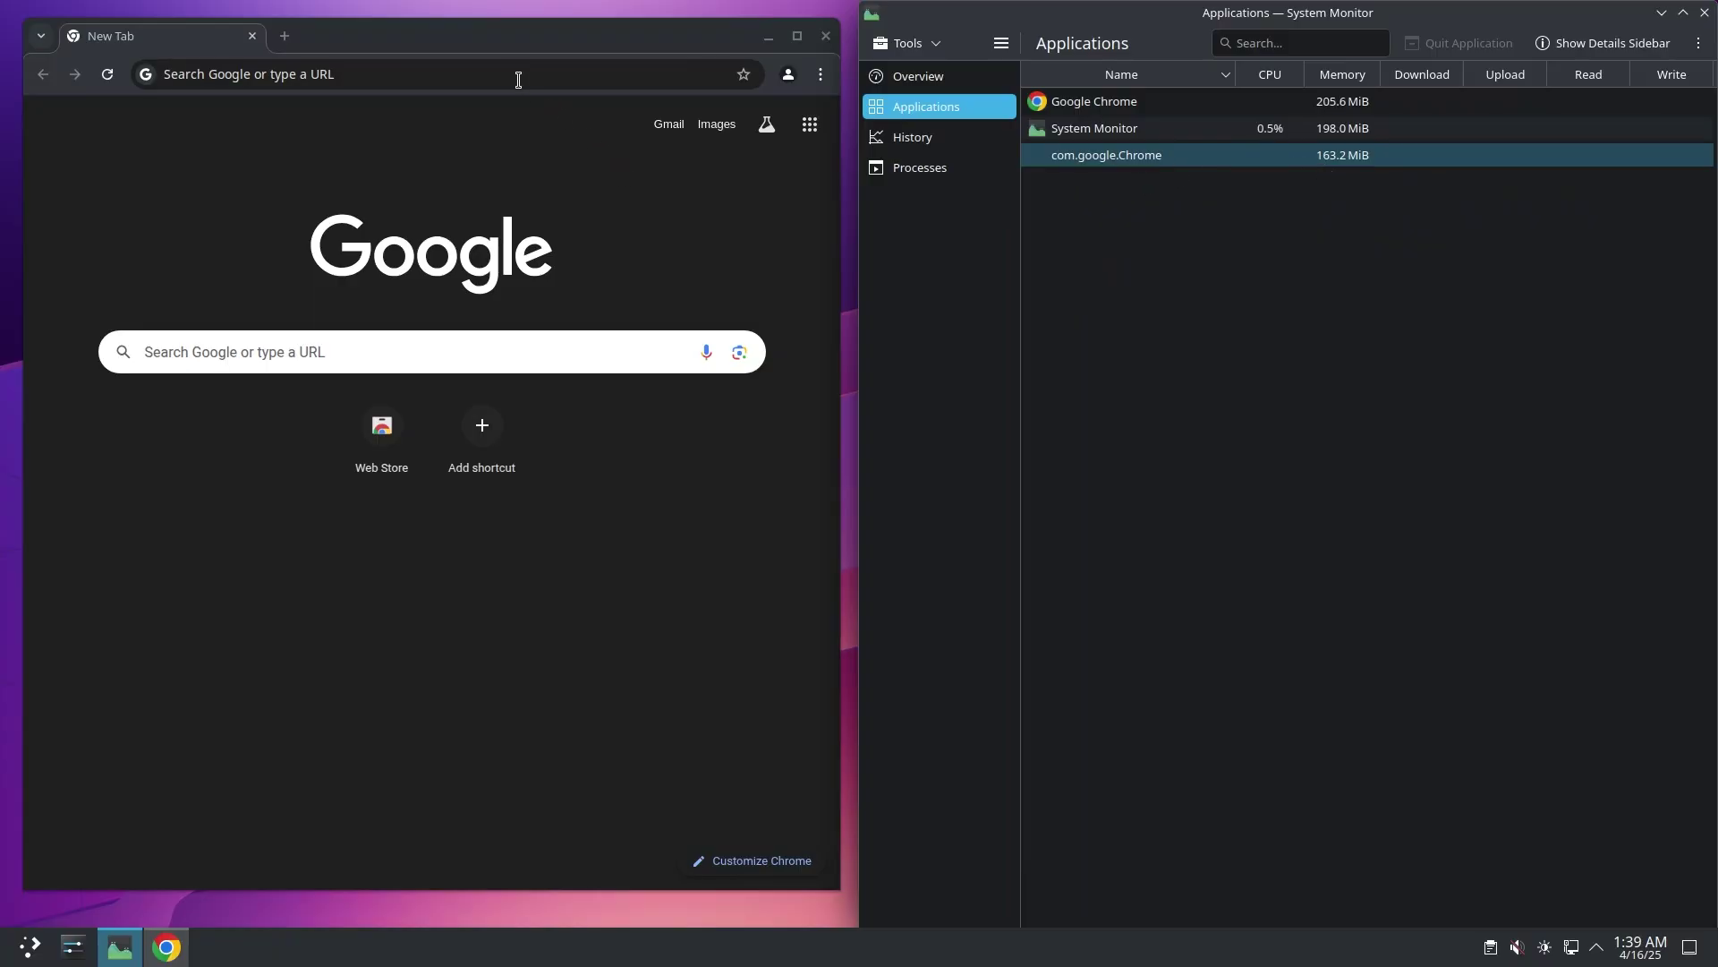
left_click(94, 219)
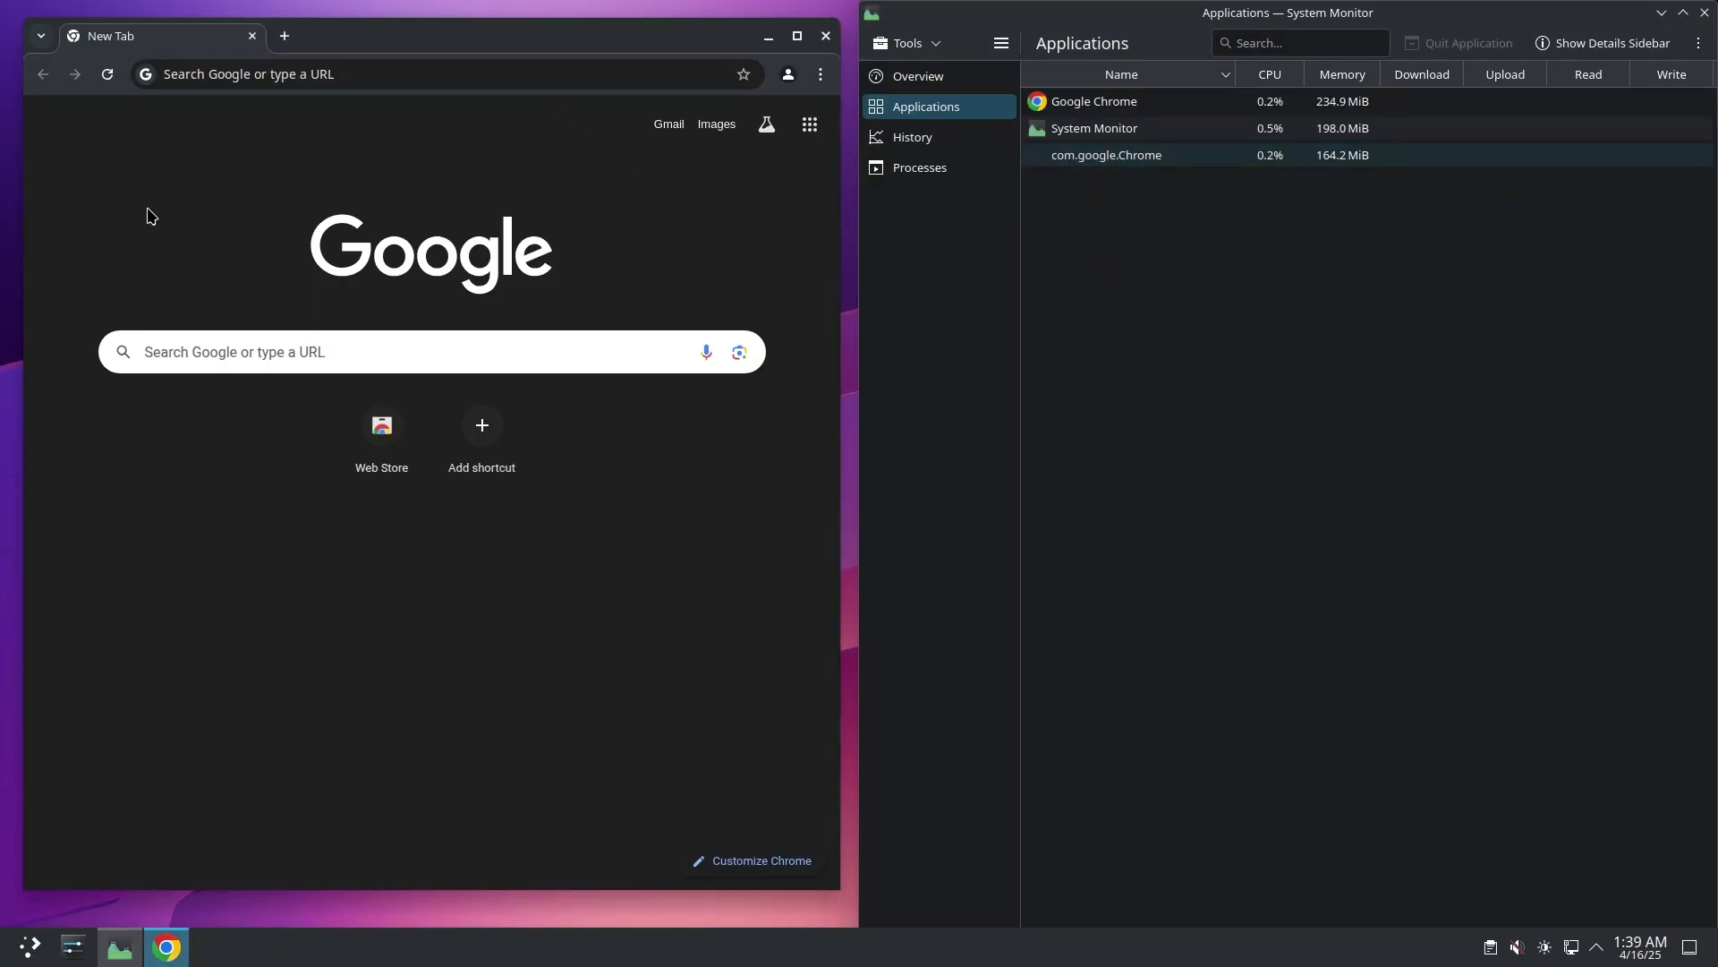
Load youtube.com in Chrome and check the memory use of Google Chrome and com.google.Chrome
left_click(230, 72)
left_click(476, 234)
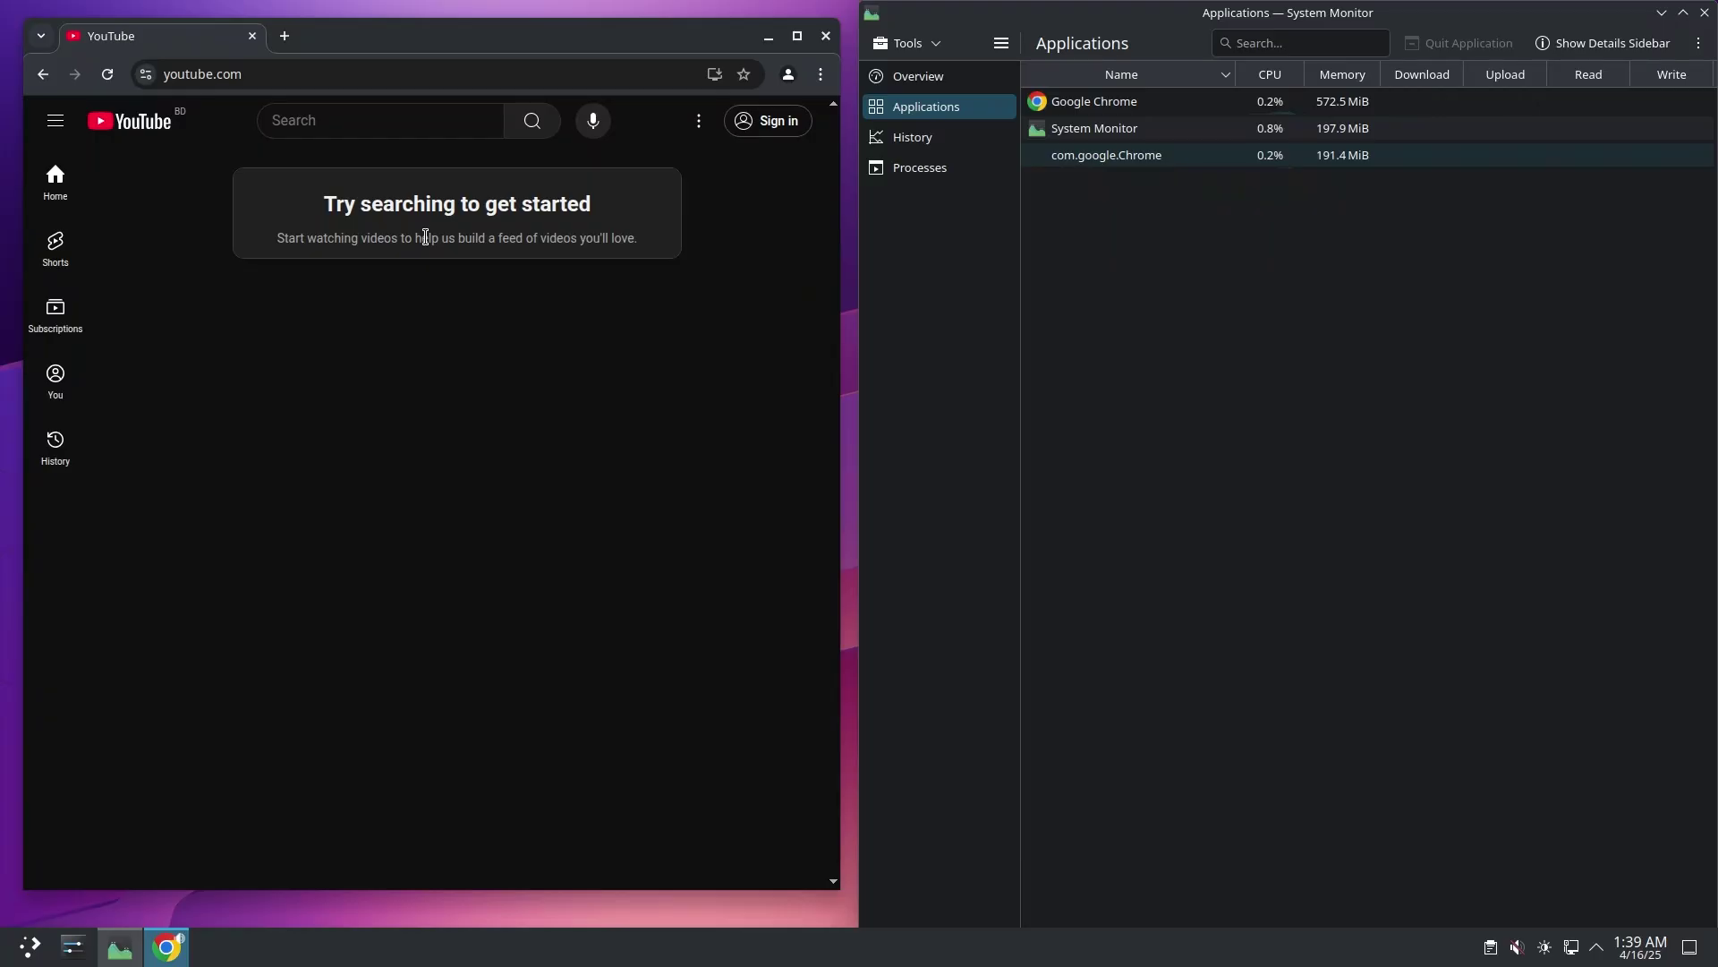
left_click(366, 133)
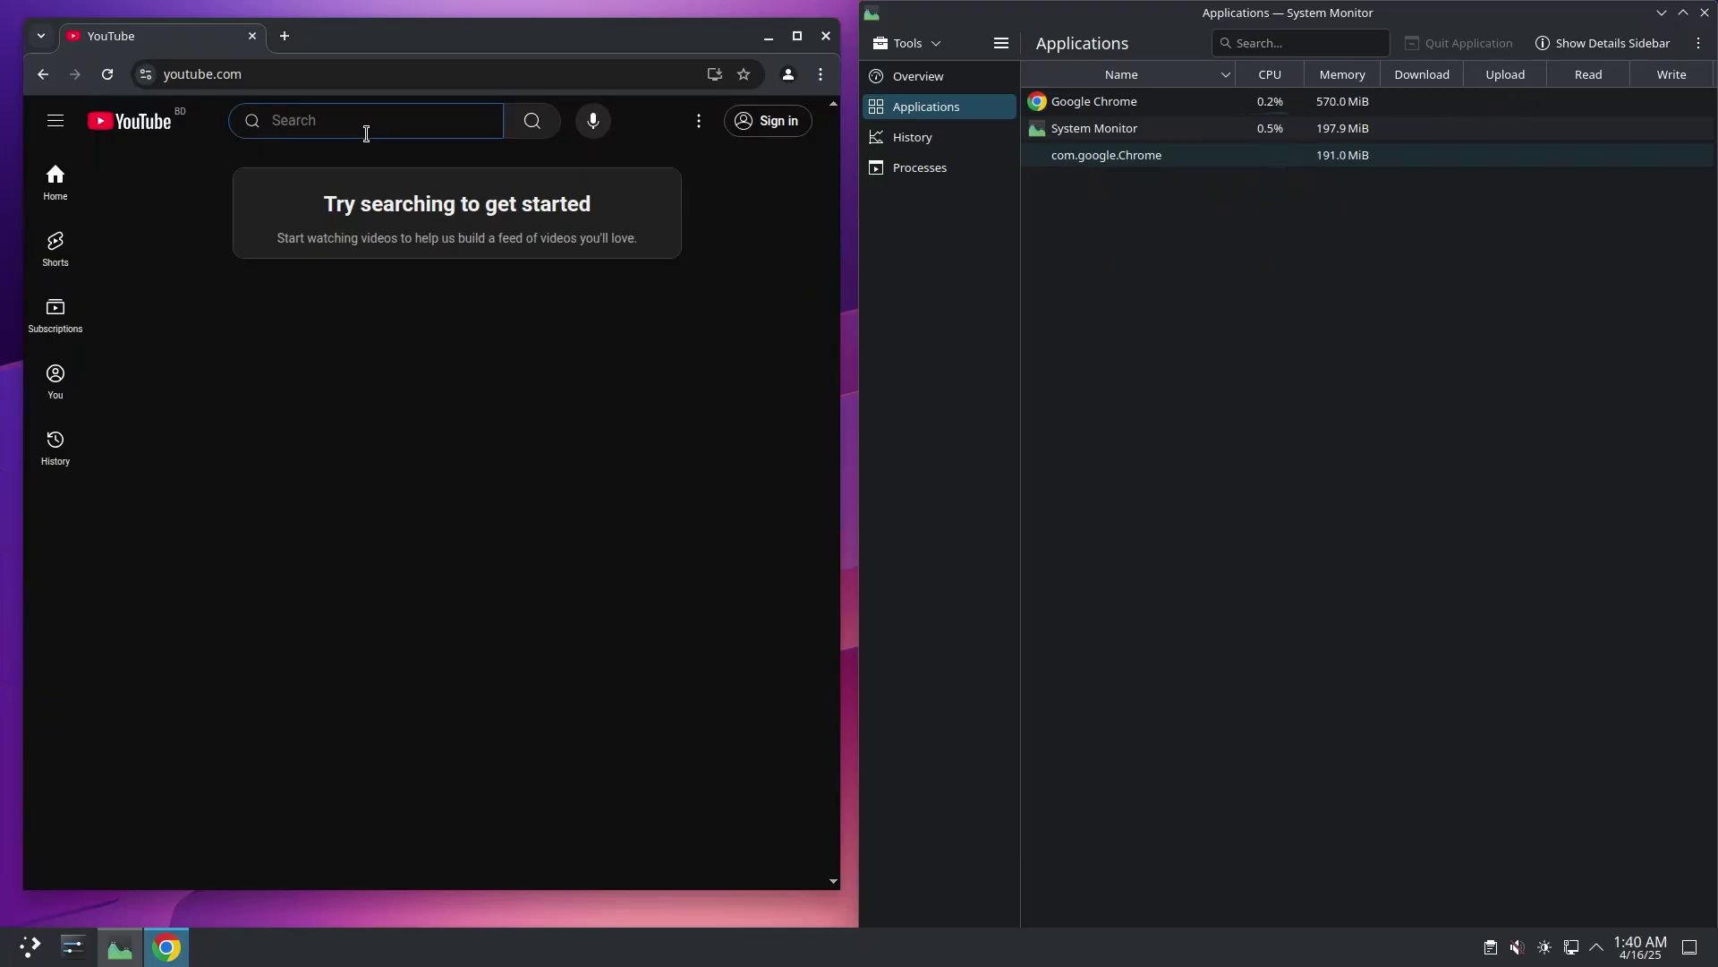
left_click(364, 162)
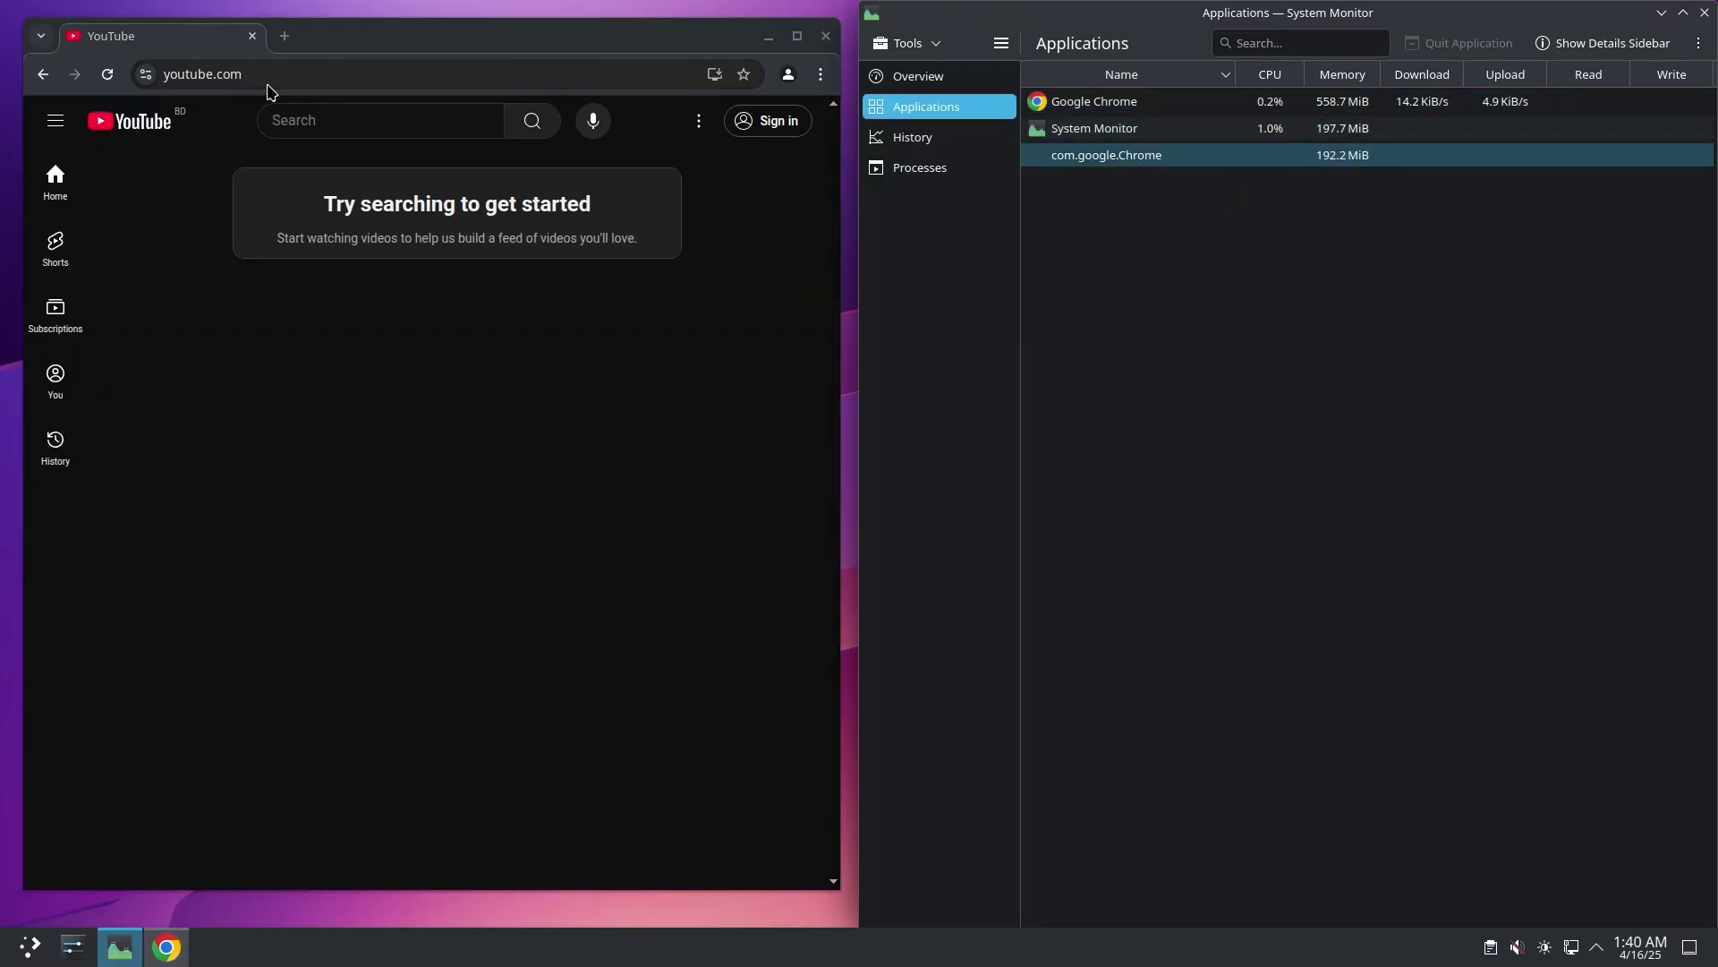
Search YouTube for "tech ressolve", play "I Installed EVERY Desktop Environment on Arch Linux" in Chrome, and open the player's settings
left_click(295, 121)
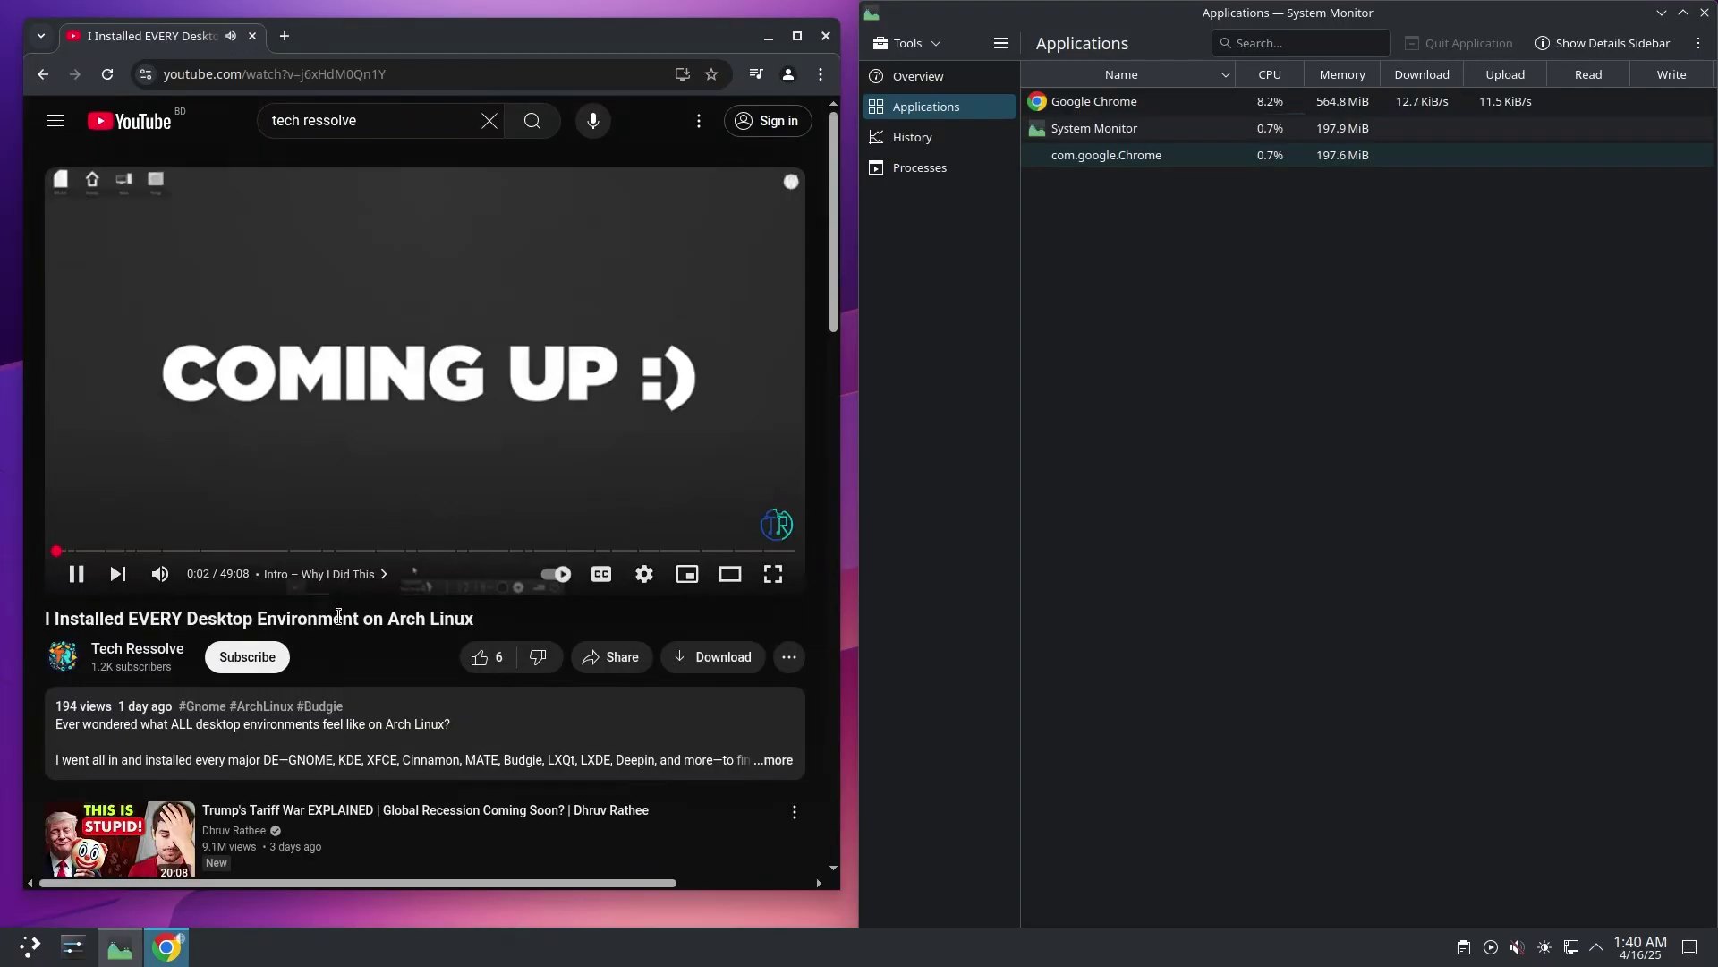
left_click(645, 574)
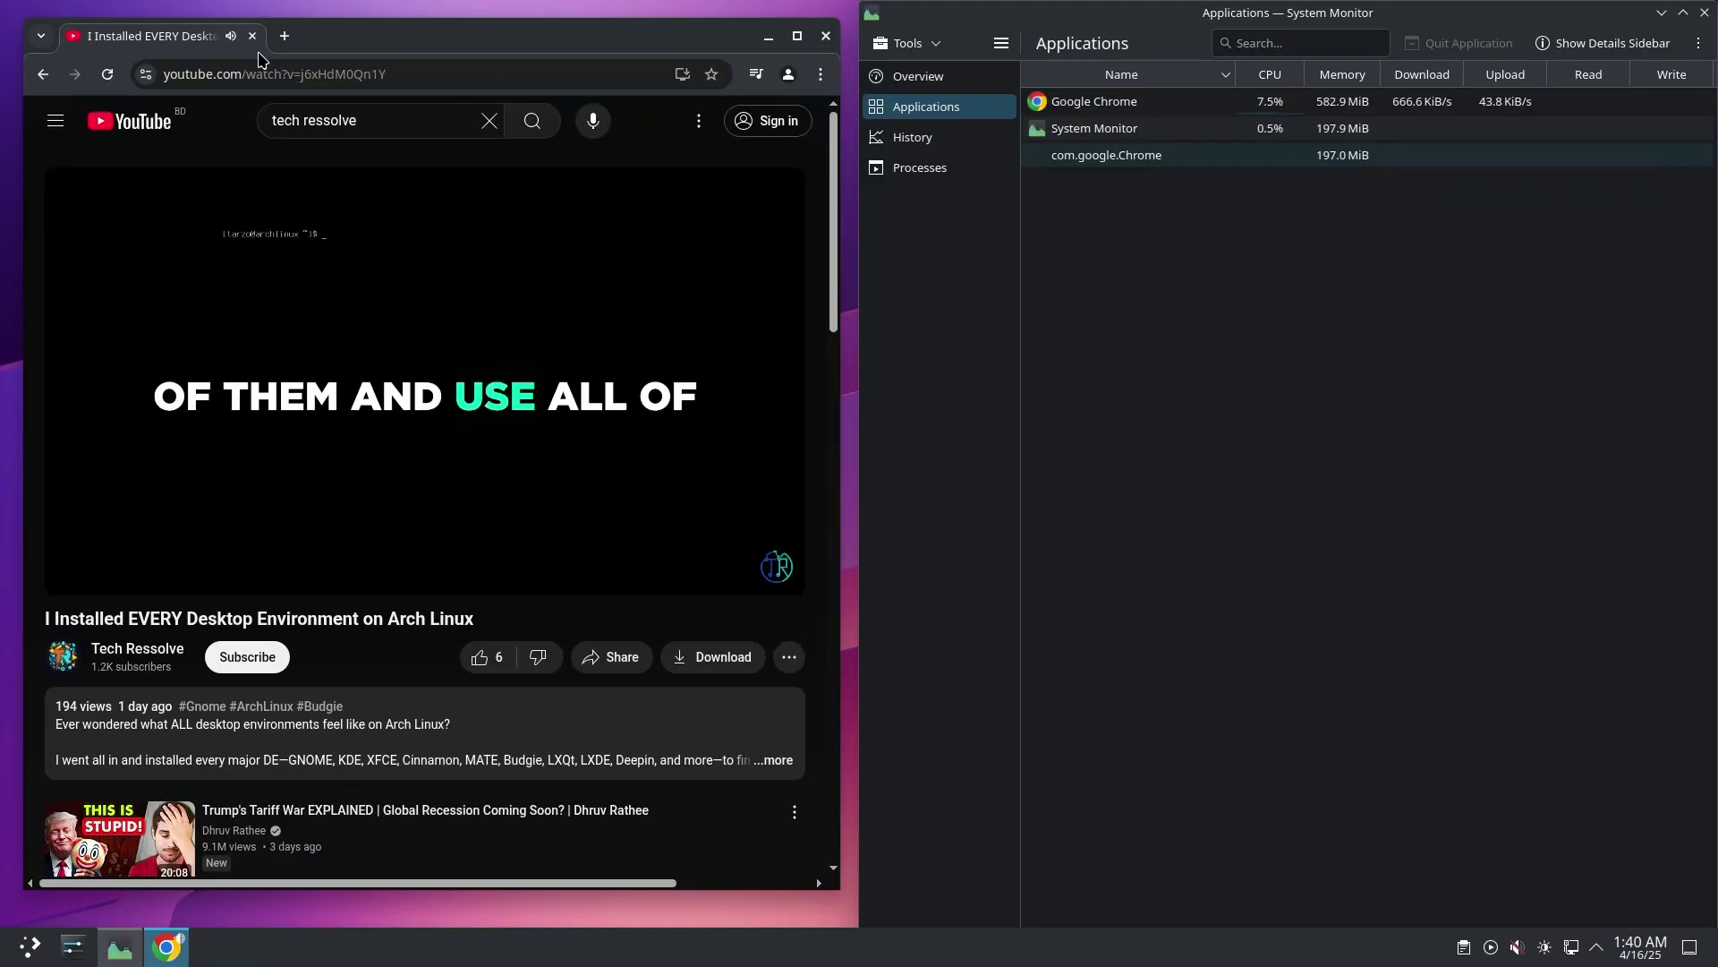
Open openai.com/chatgpt/overview/ in a new Chrome tab and ask ChatGPT "what is the best browser for arch"
key("ctrl+t")
type("com/chatgpt/overview/")
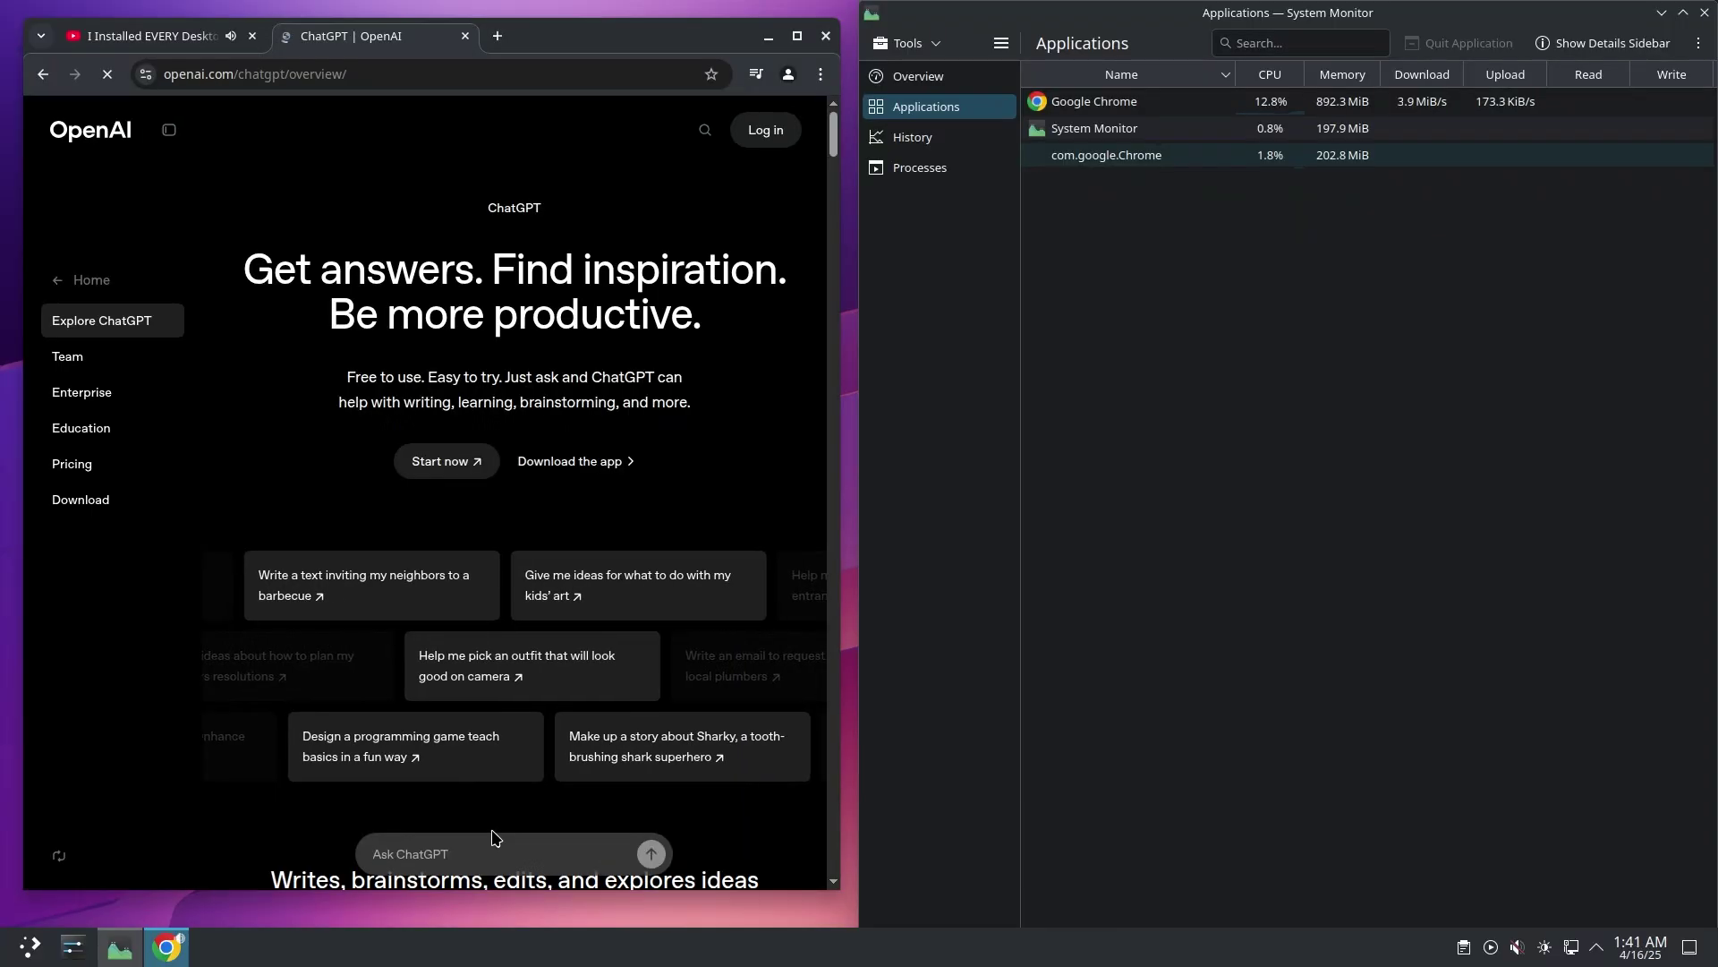
left_click(495, 846)
type("what ")
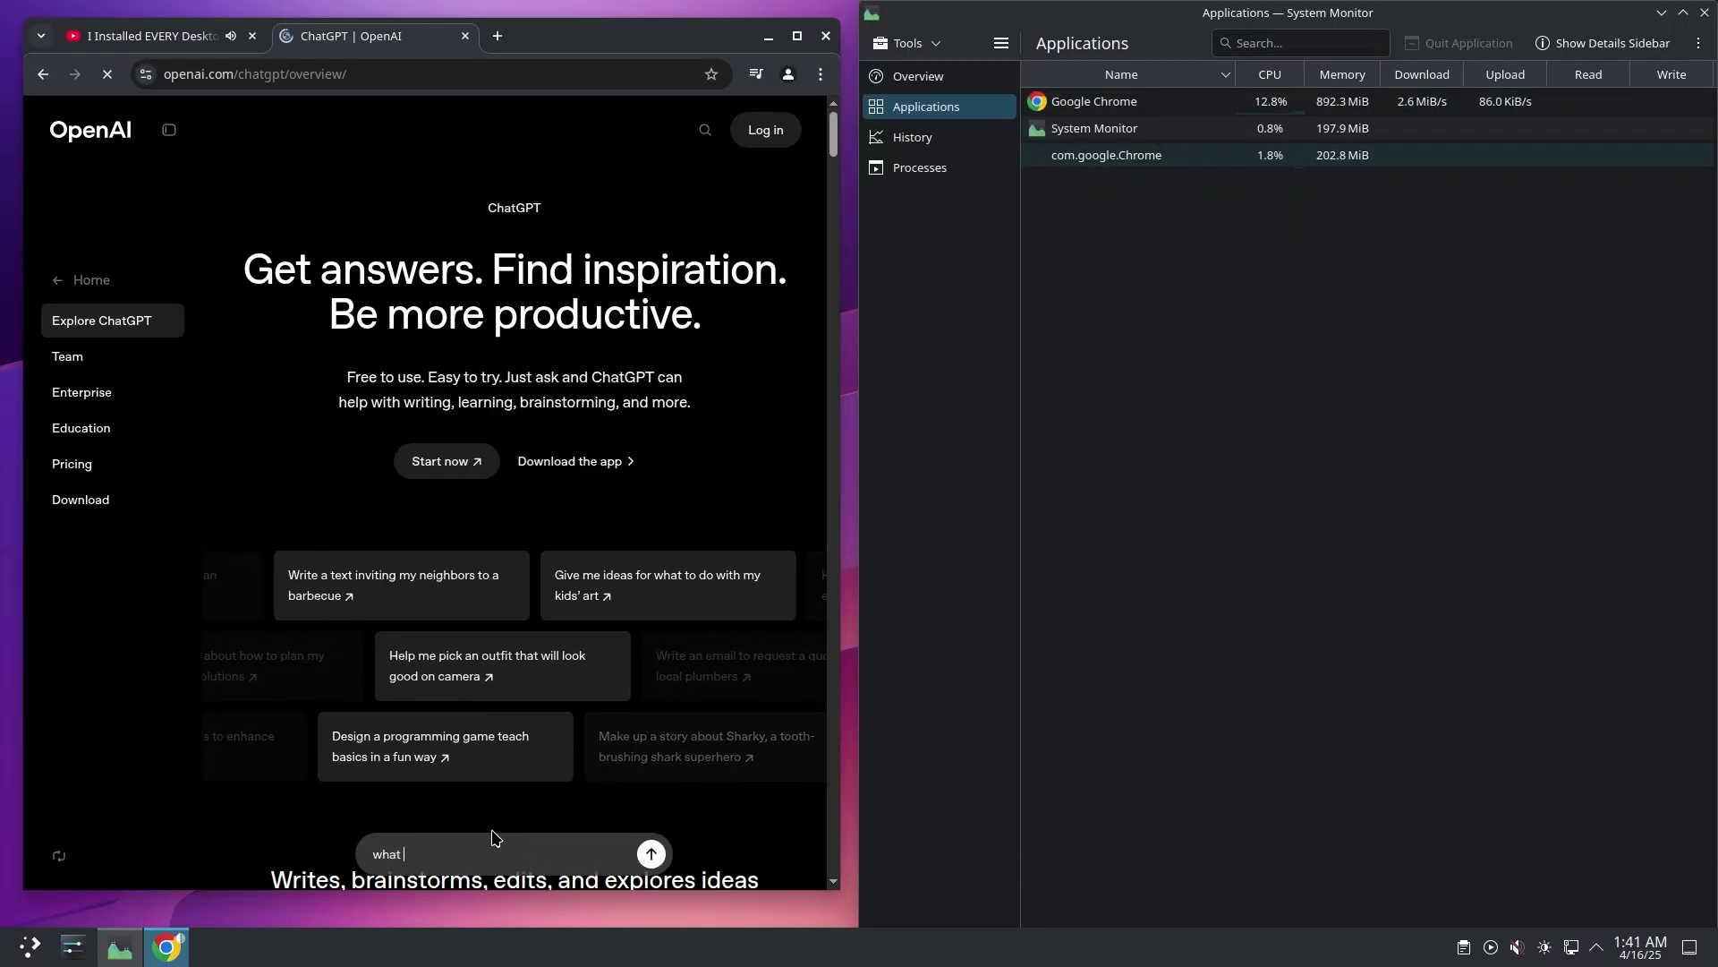
type("is th")
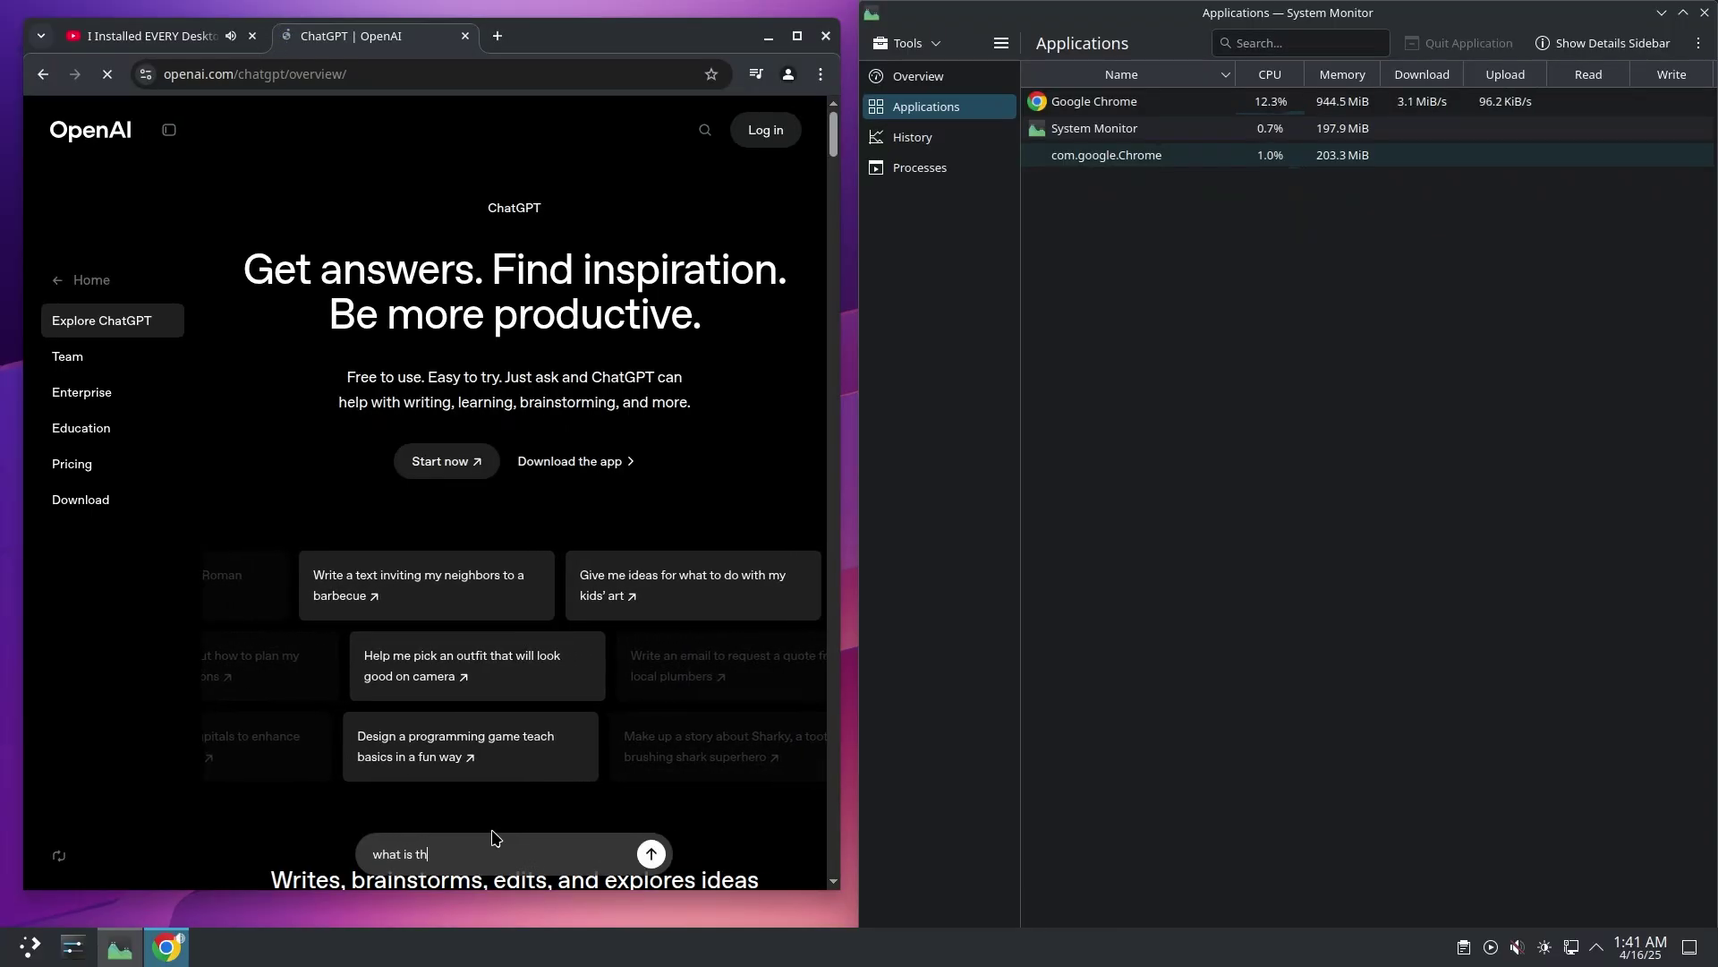
type("e best browser for ardroid")
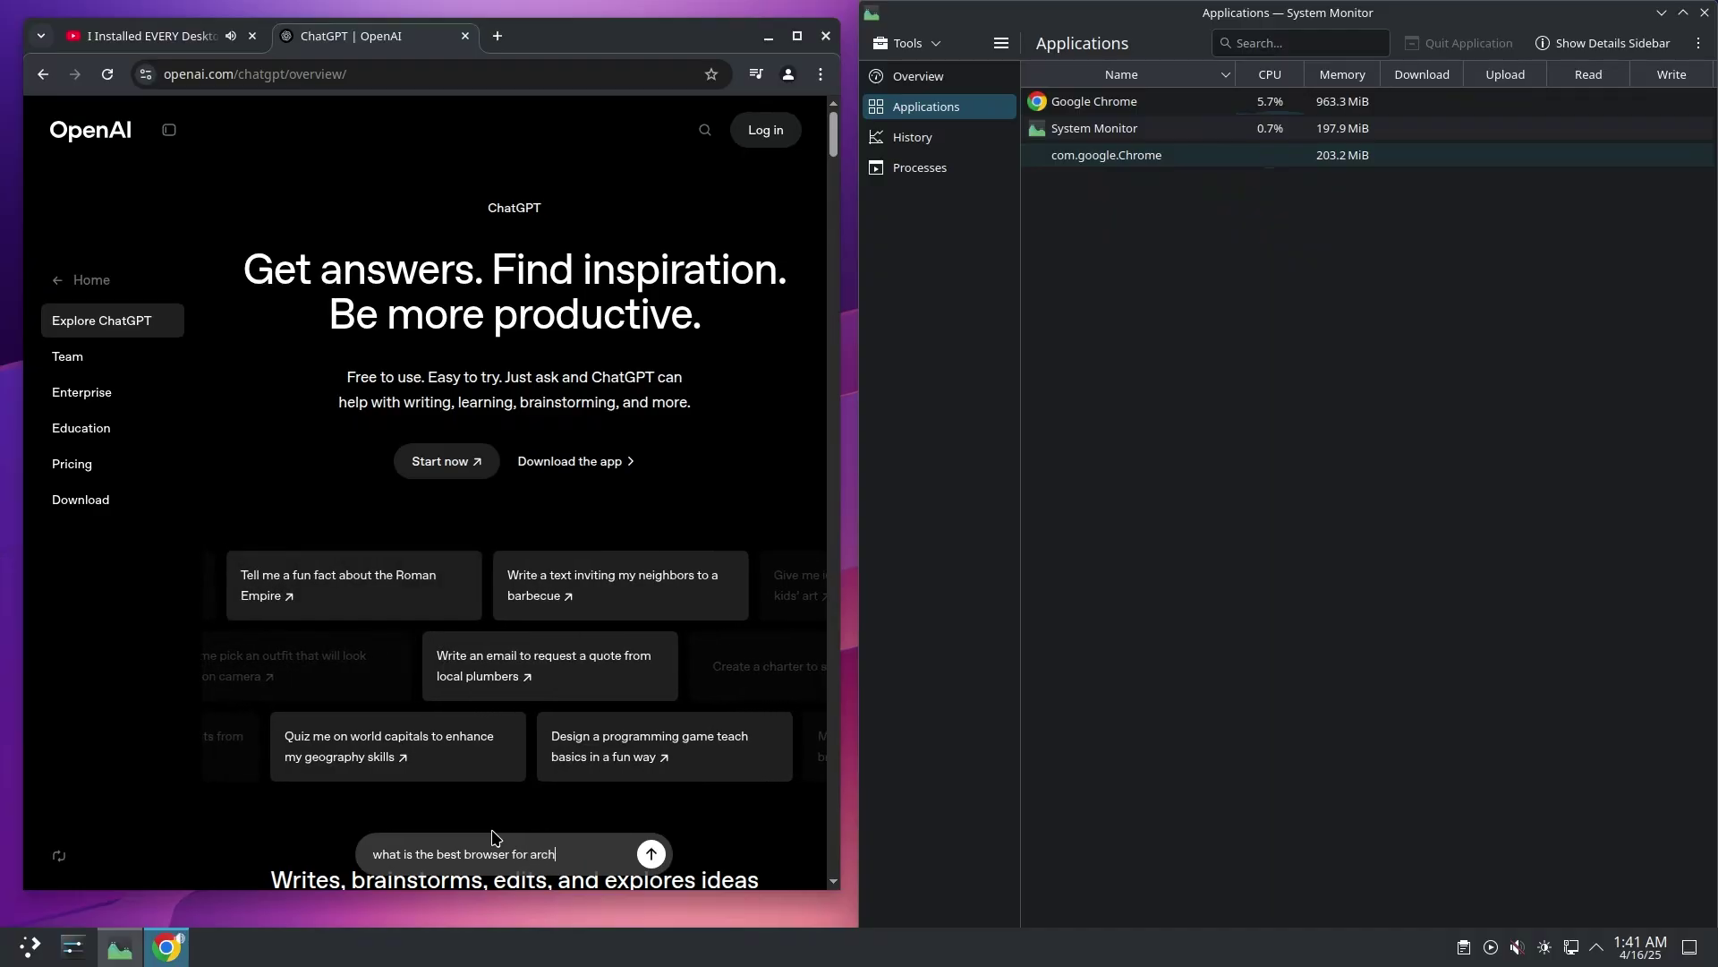
key("Return")
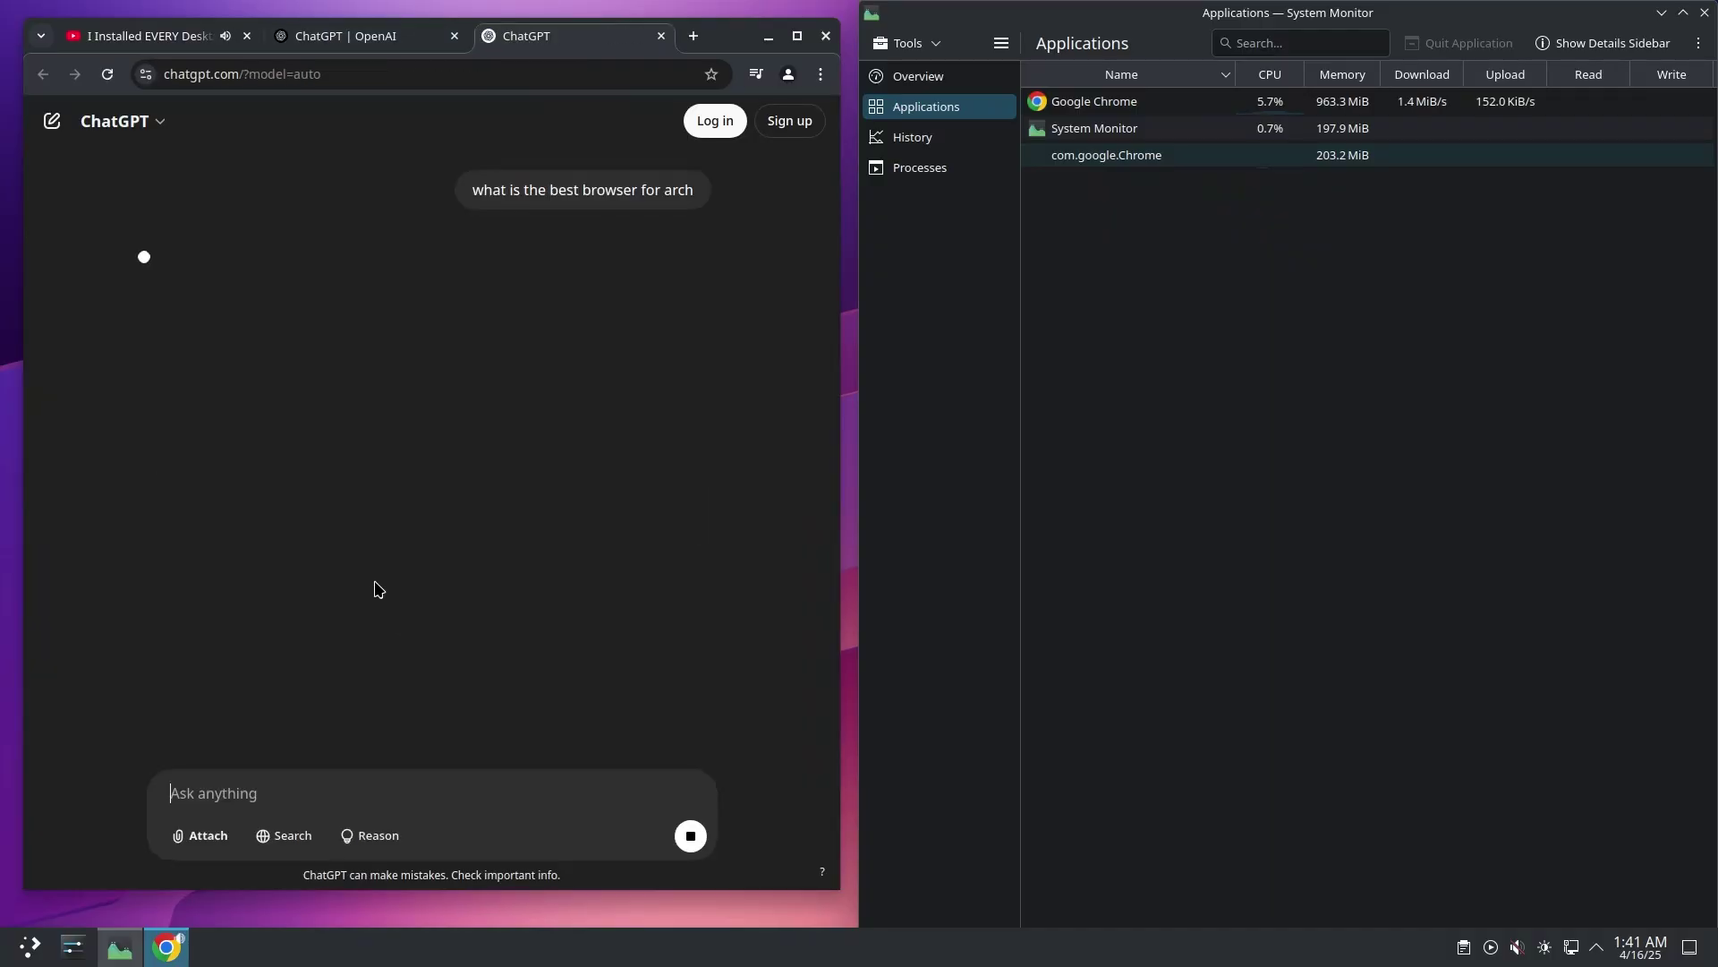
Read through ChatGPT's browser recommendations for Arch, including the firefox-wayland note and the pacman install commands
scroll(314, 470, "down", 2)
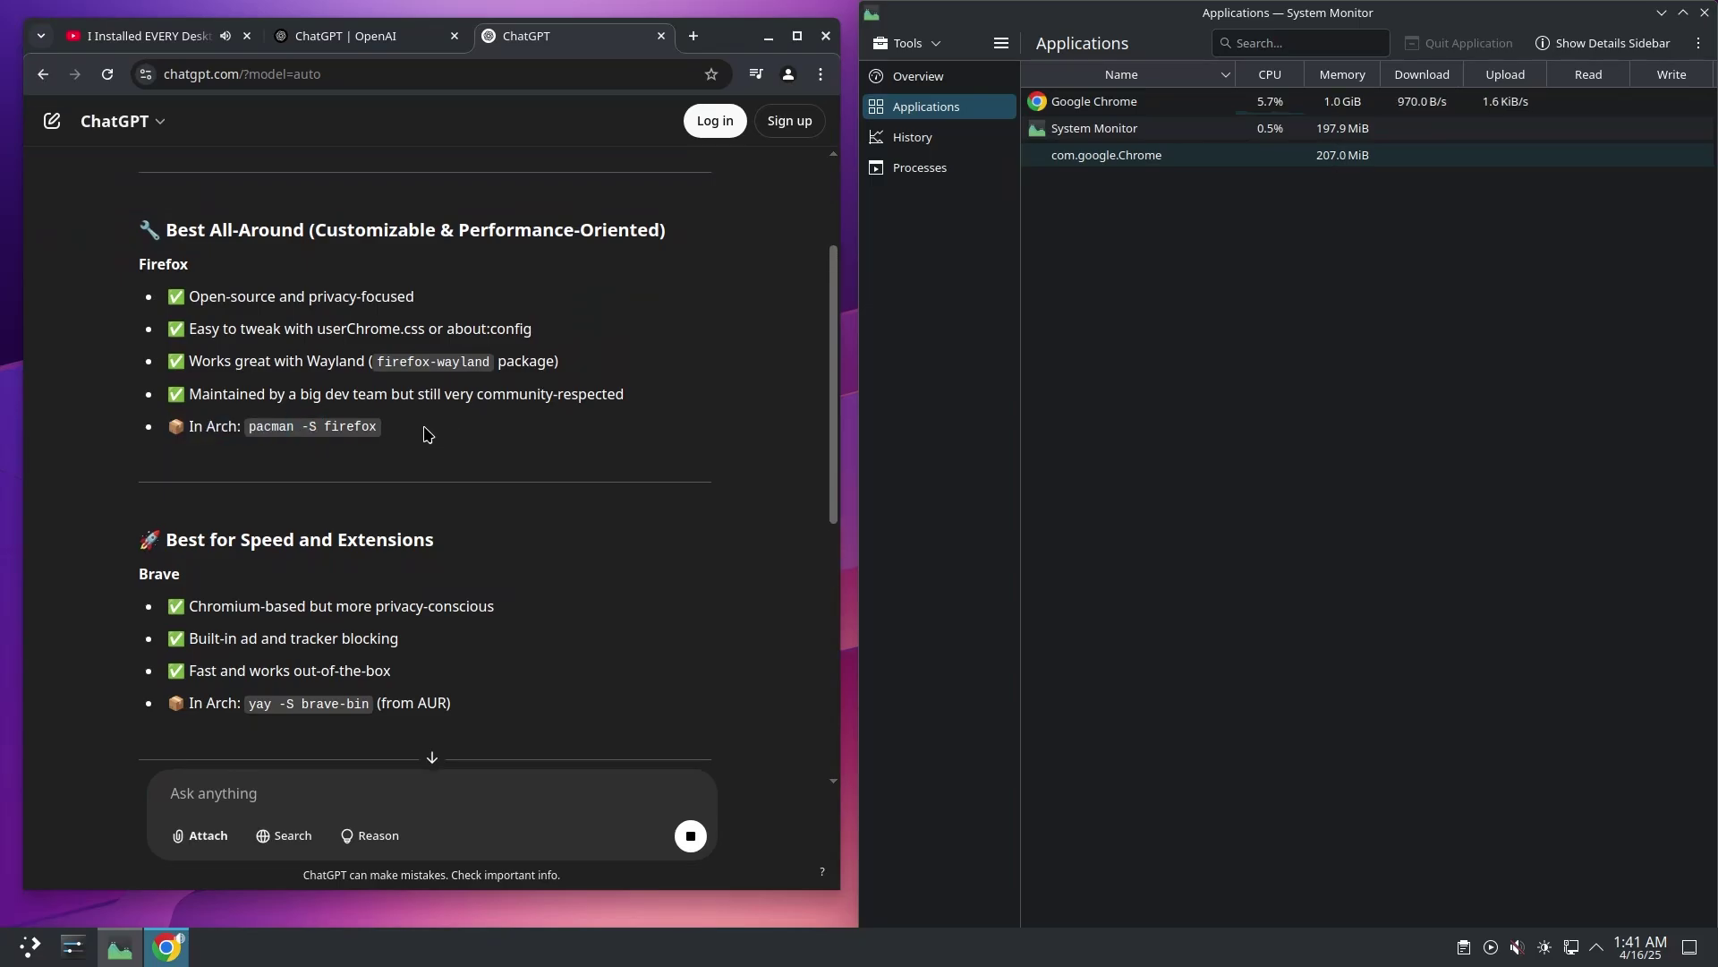
left_click_drag(169, 428, 319, 426)
left_click(374, 441)
left_click_drag(373, 358, 513, 357)
left_click(474, 357)
scroll(475, 359, "down", 5)
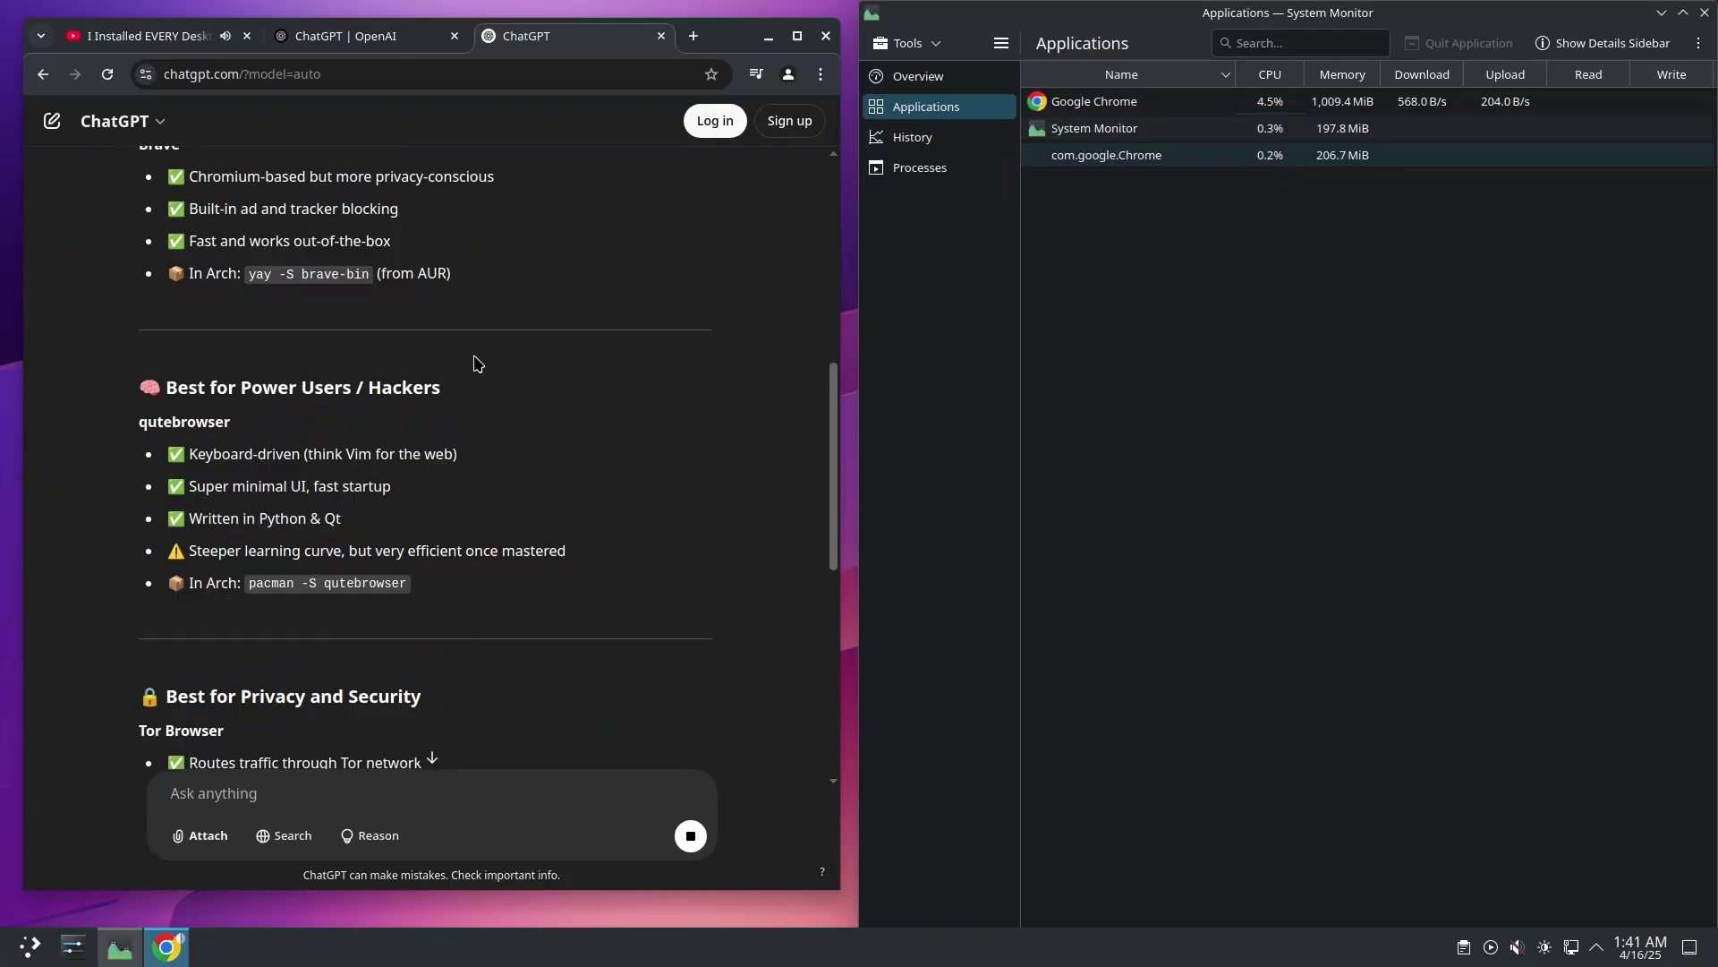
scroll(474, 363, "down", 1)
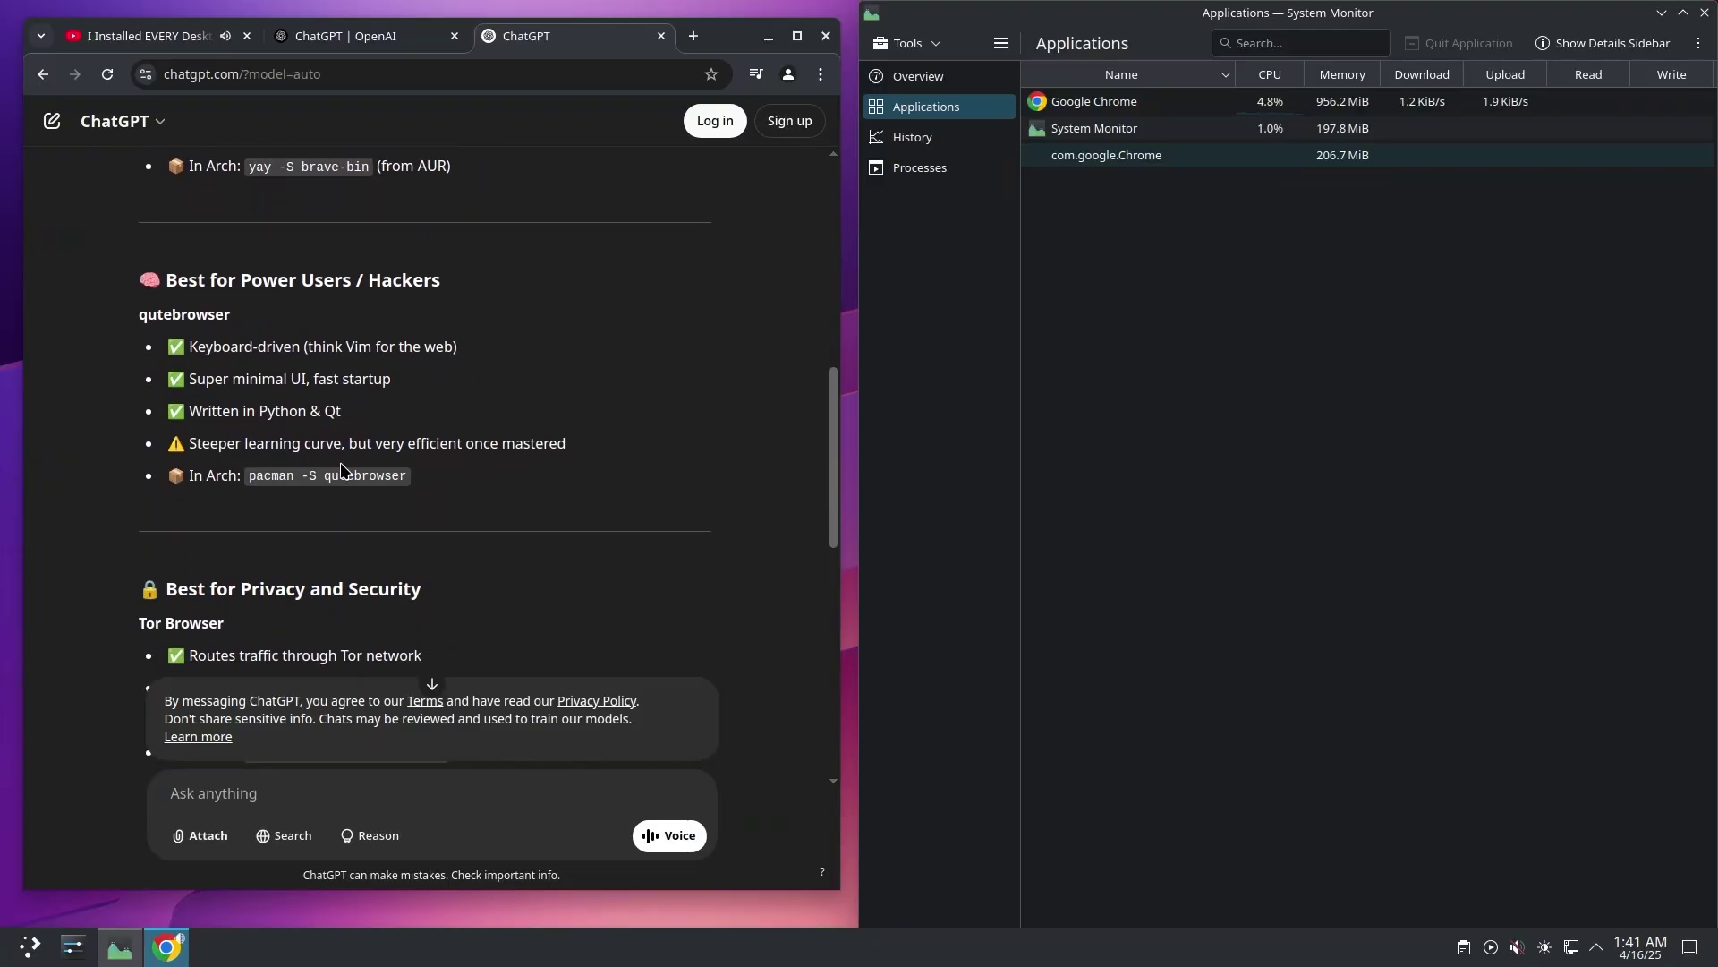
left_click_drag(360, 477, 408, 476)
left_click(449, 486)
scroll(372, 490, "down", 3)
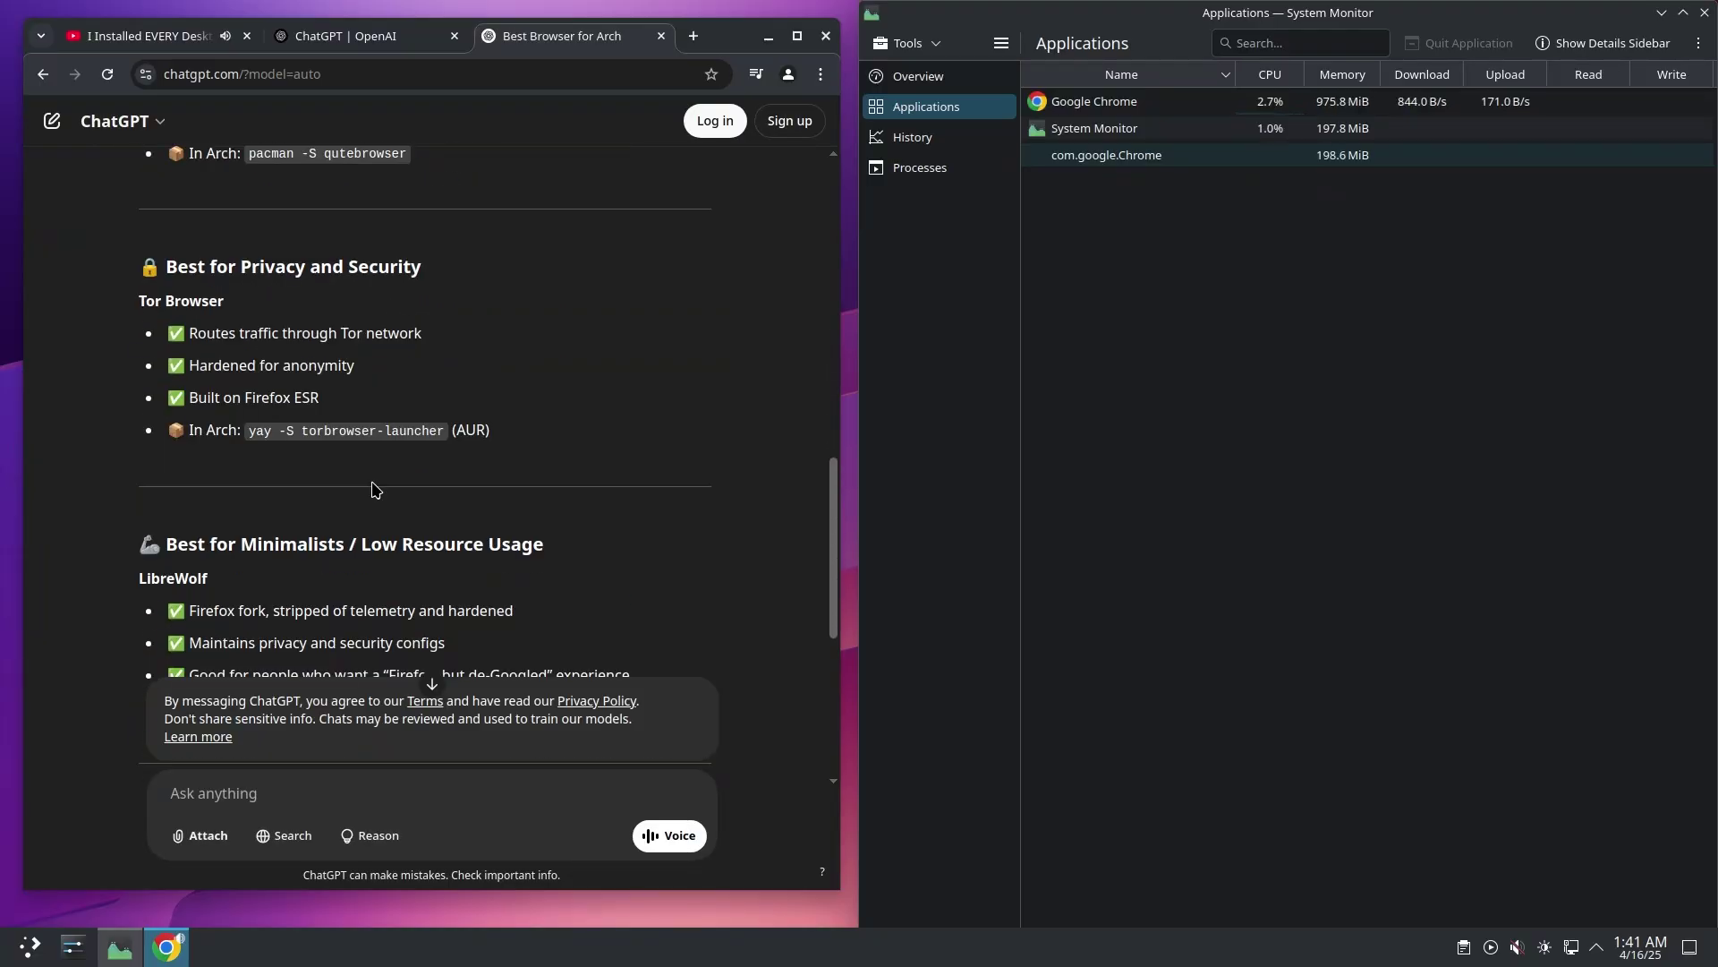
scroll(701, 567, "up", 10)
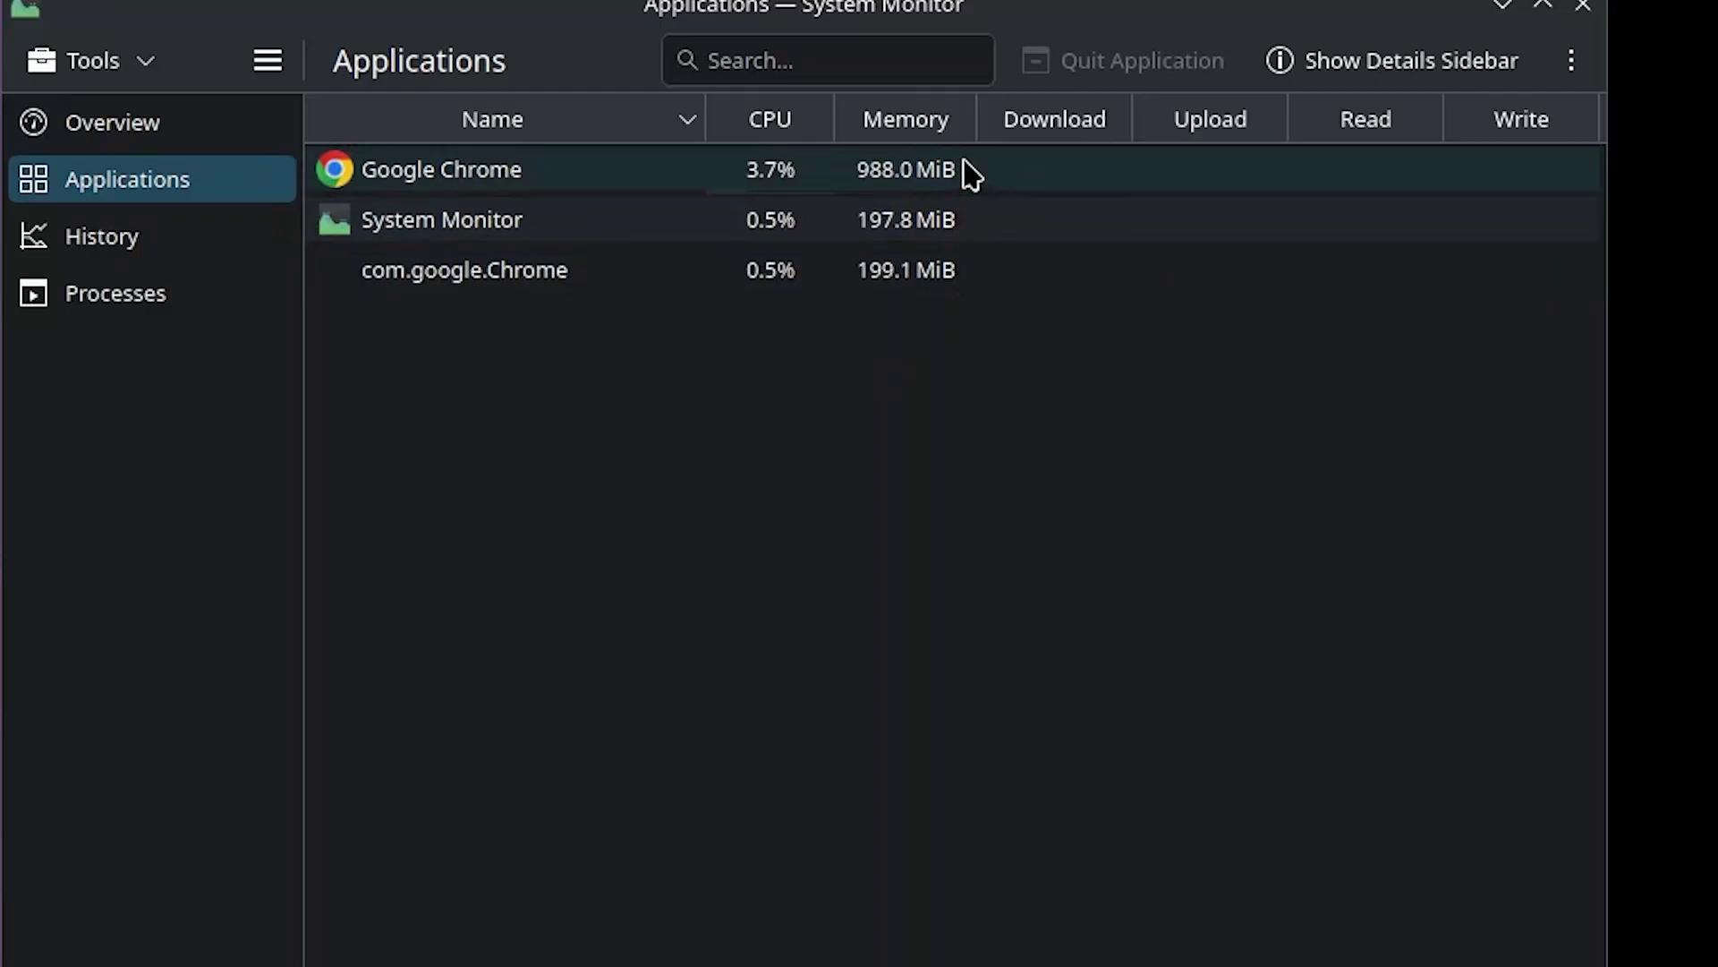
Check the memory use of Google Chrome and com.google.Chrome with the YouTube video playing and a ChatGPT tab open
left_click(971, 175)
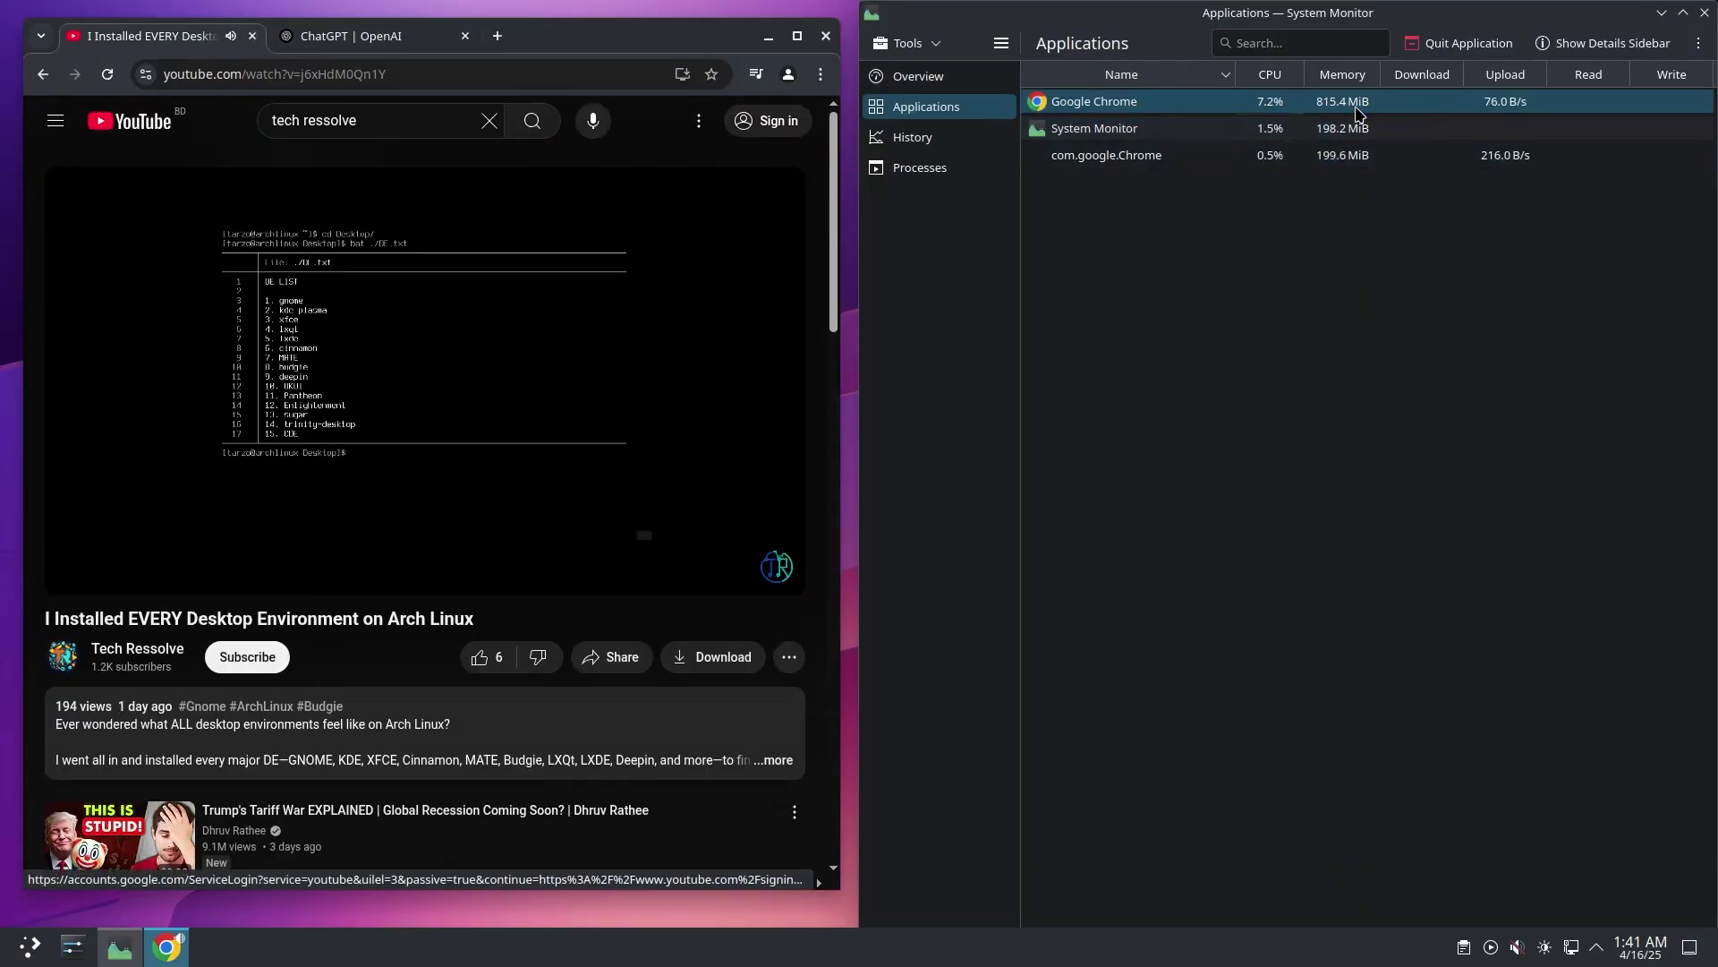
left_click(1316, 156)
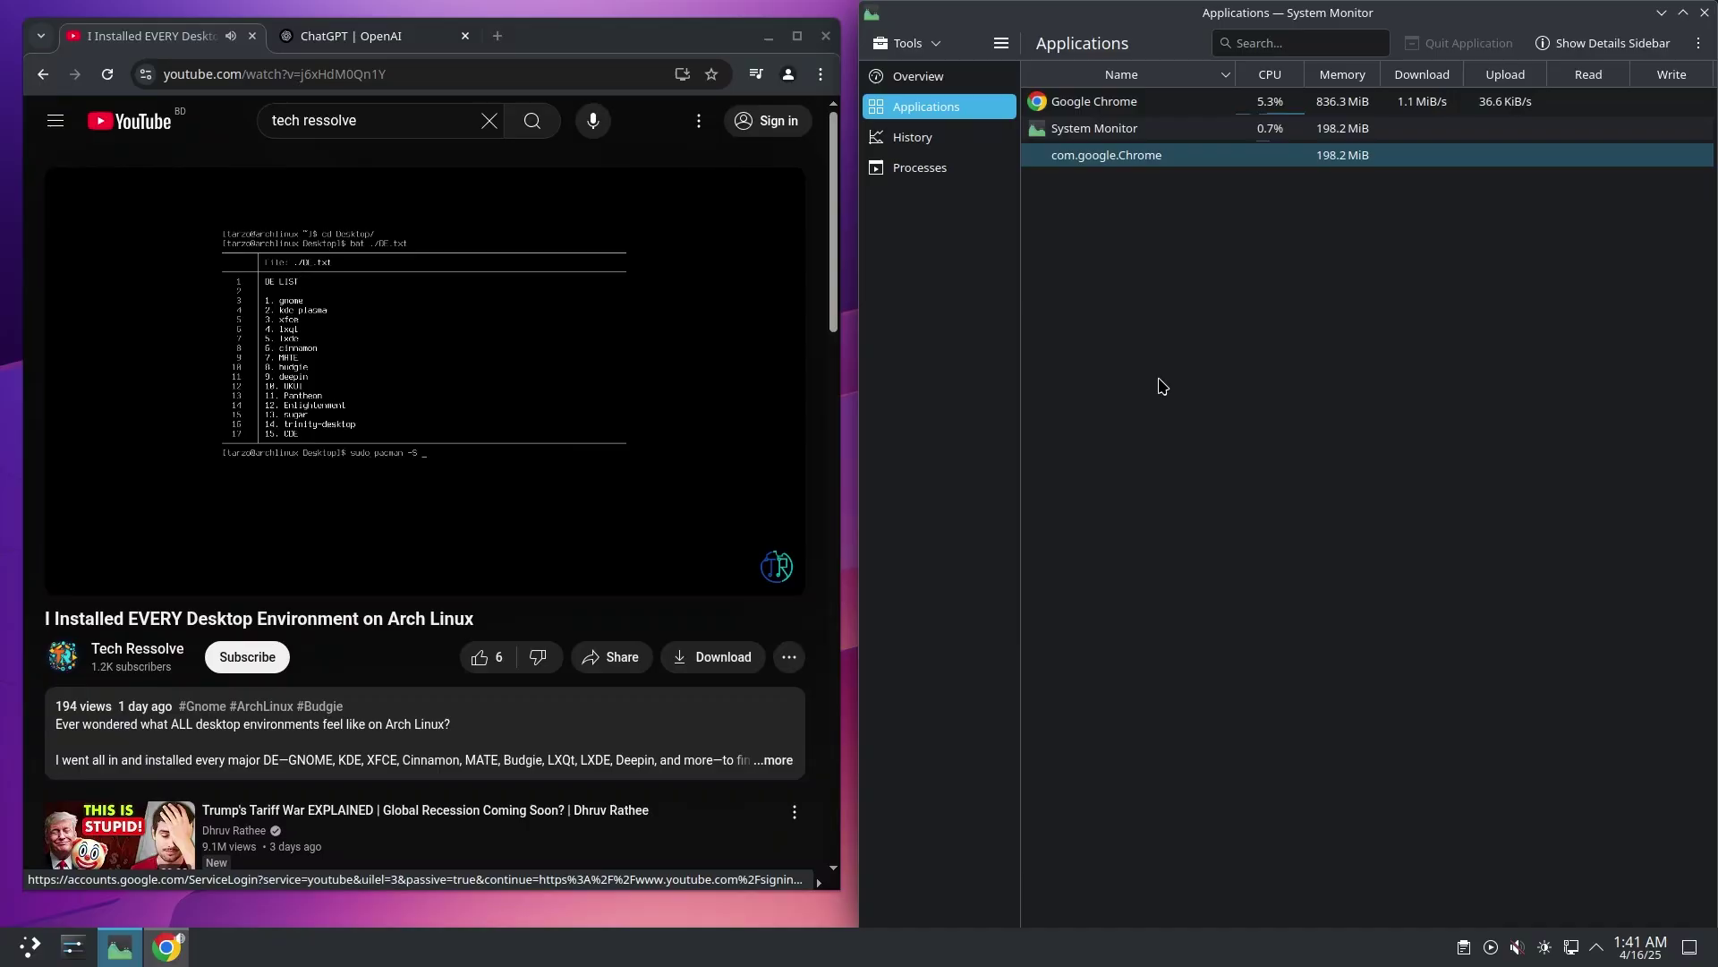
left_click(1282, 128)
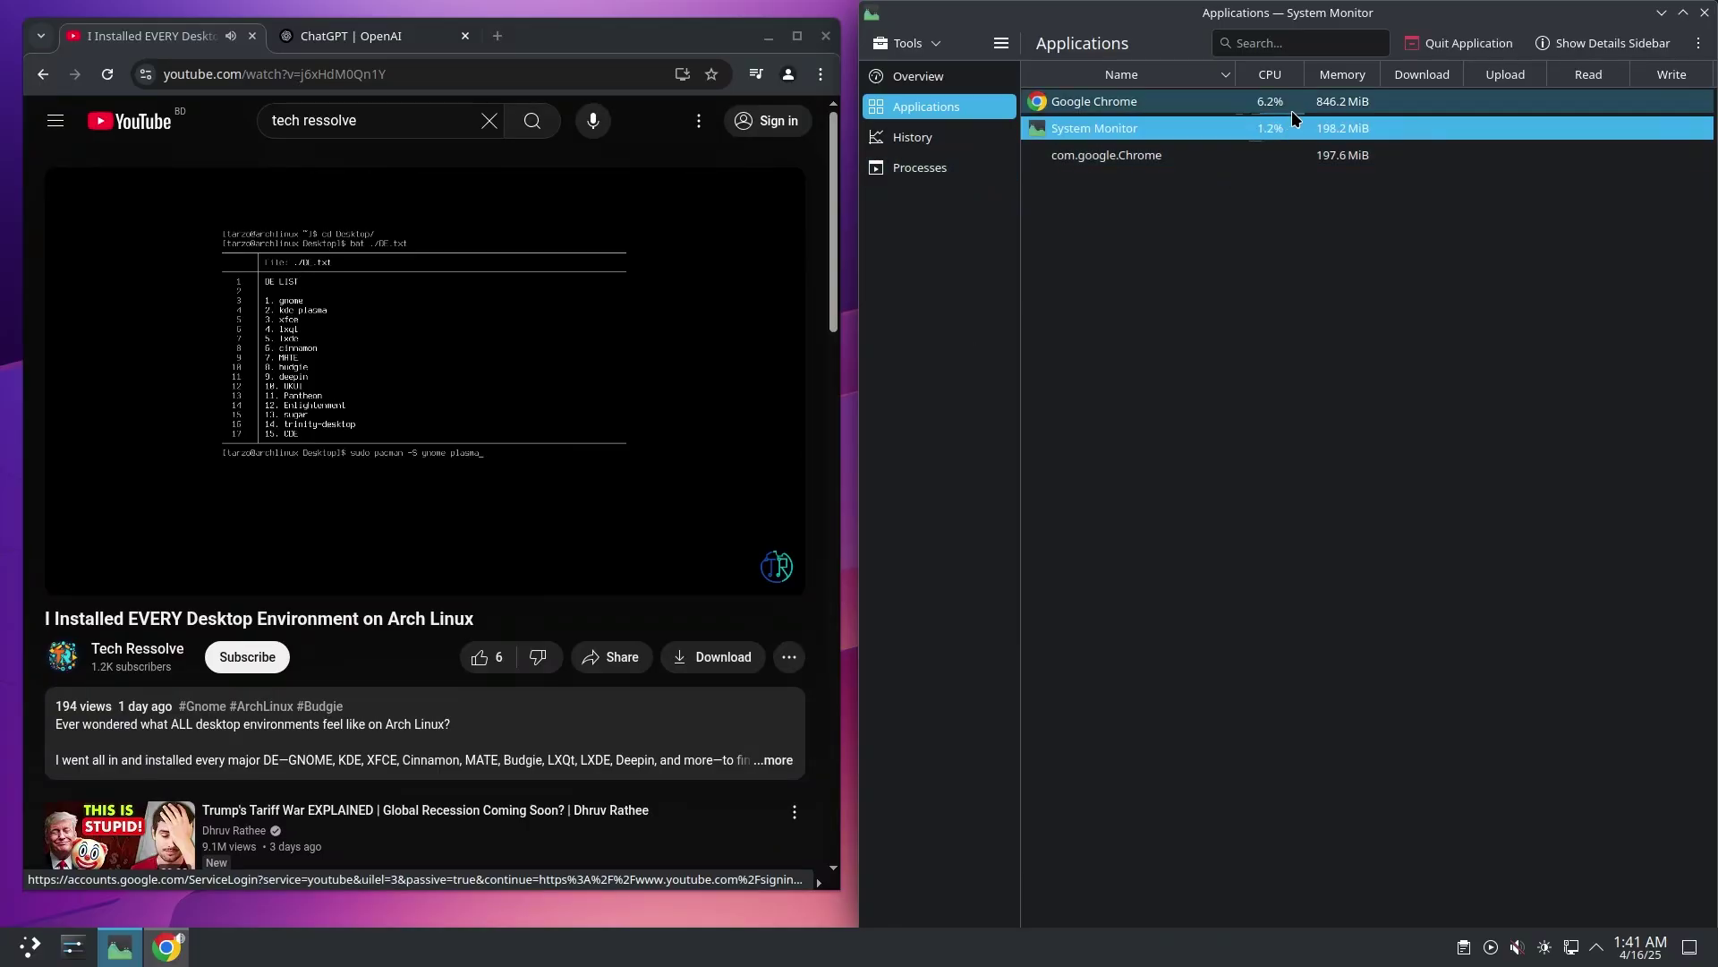
left_click(1362, 104)
left_click(1365, 161)
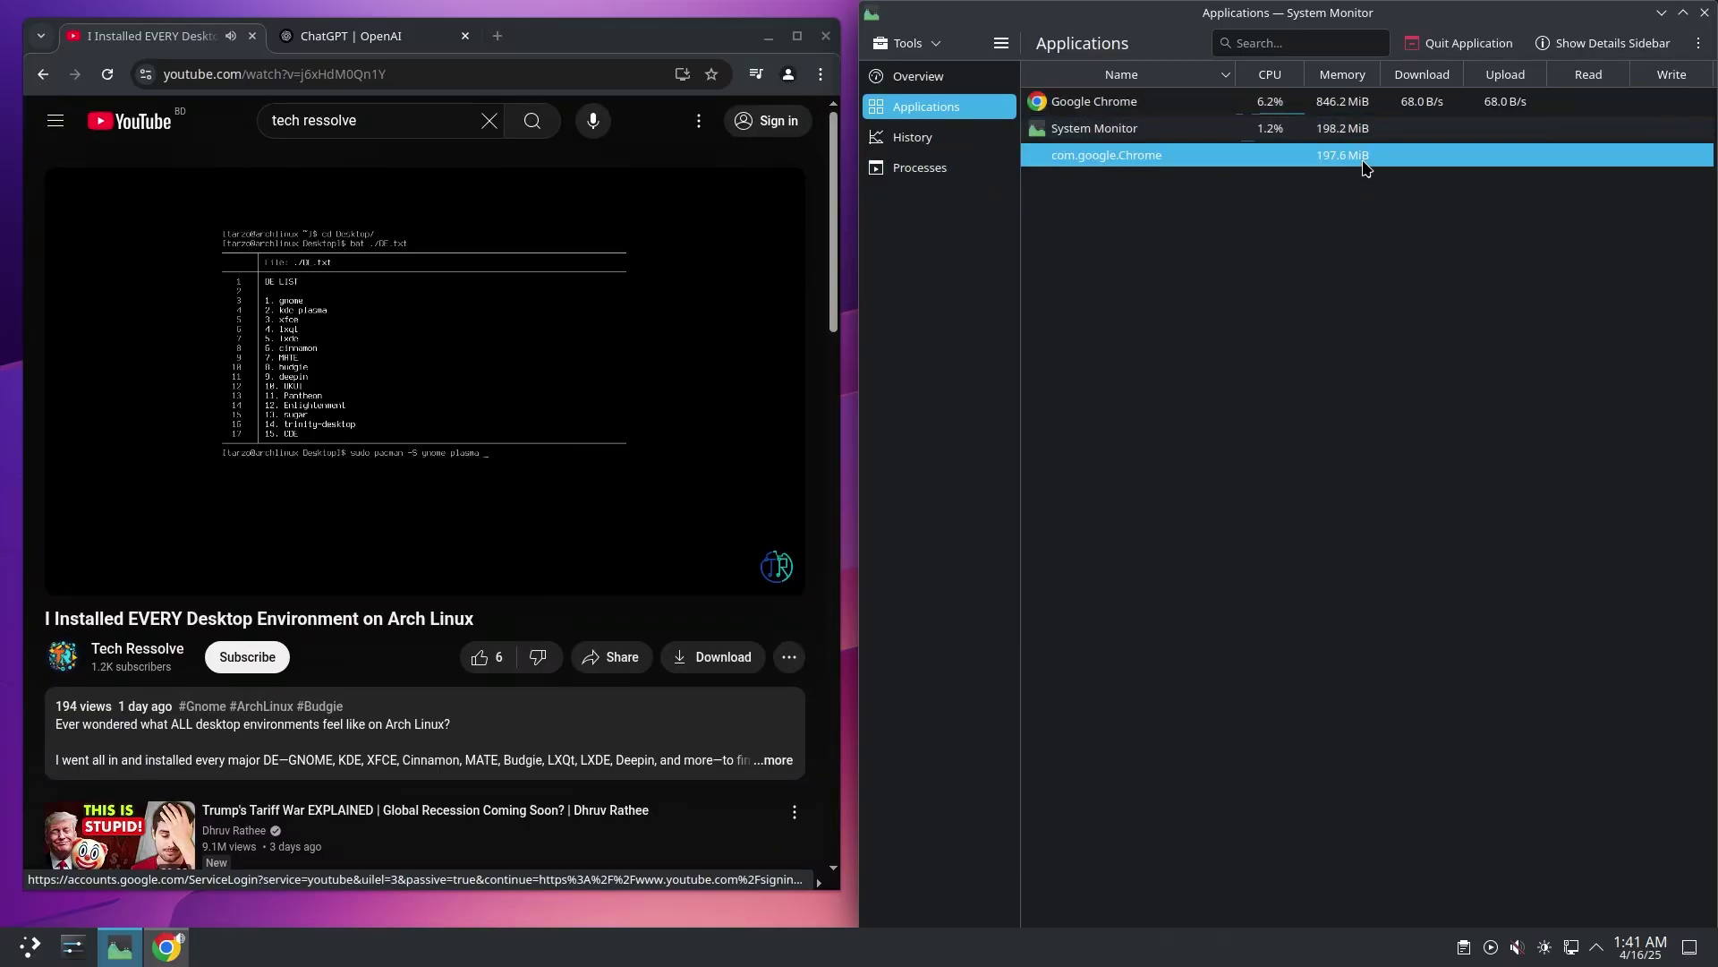
left_click(1363, 104)
left_click(1360, 159)
Filter the process list by "chro" and inspect the memory use of Chrome's heaviest renderer process and its GPU process
left_click(953, 167)
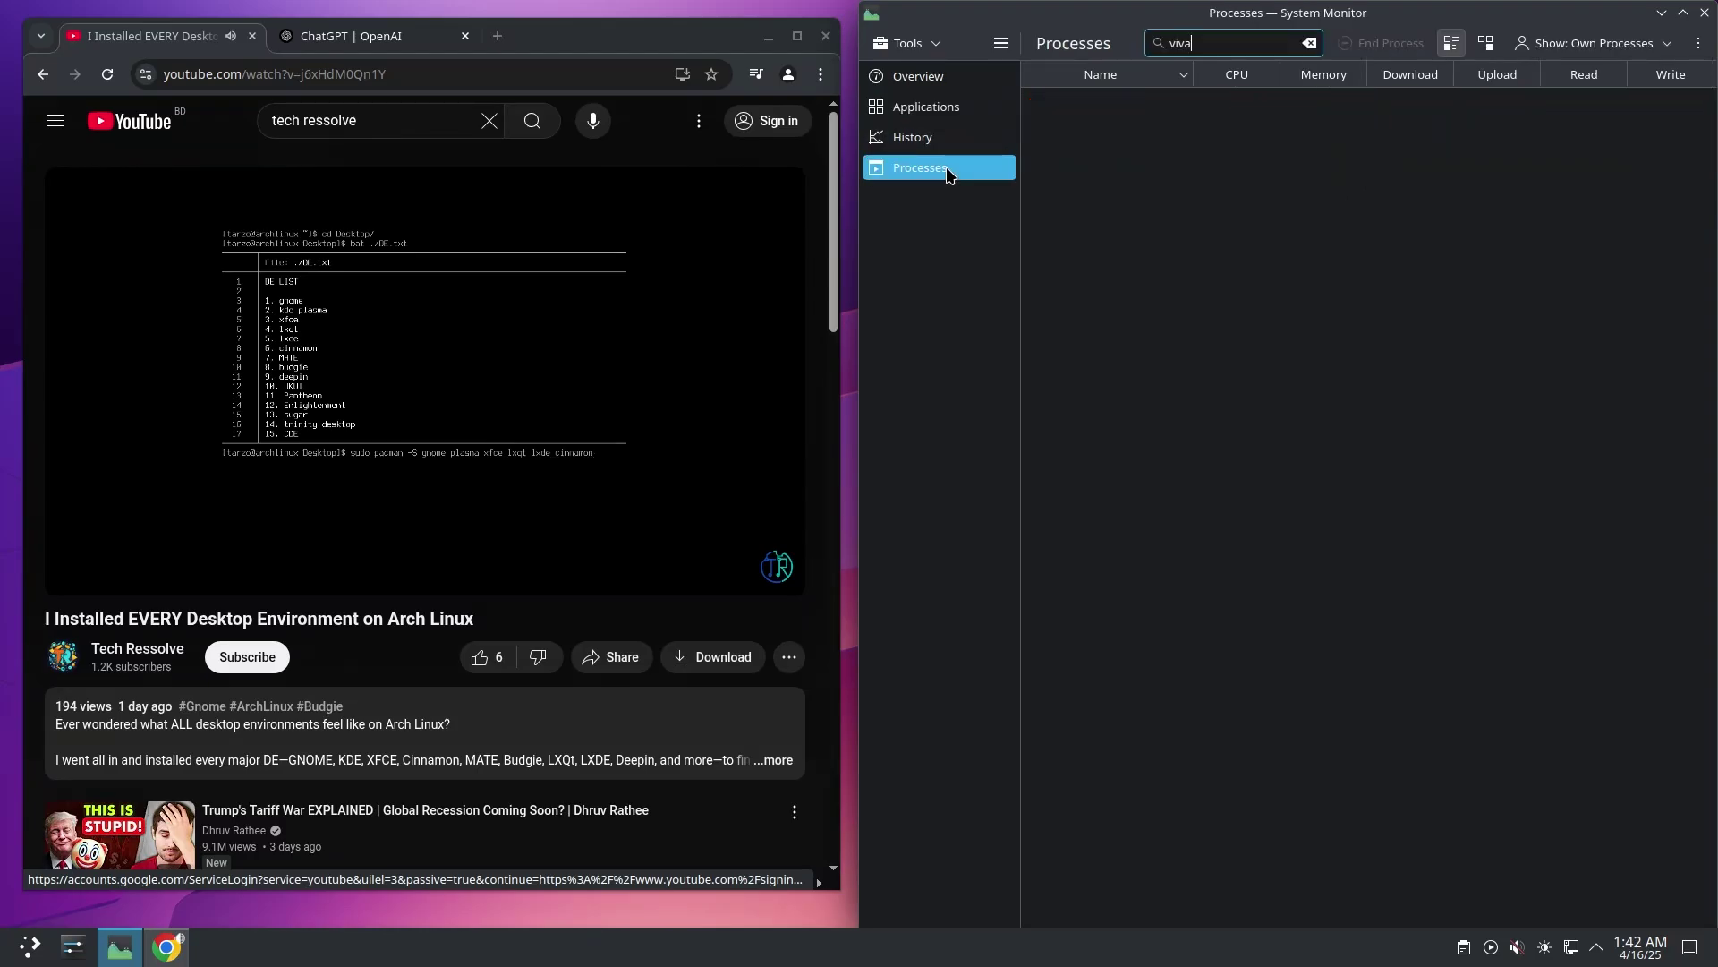
left_click(1309, 44)
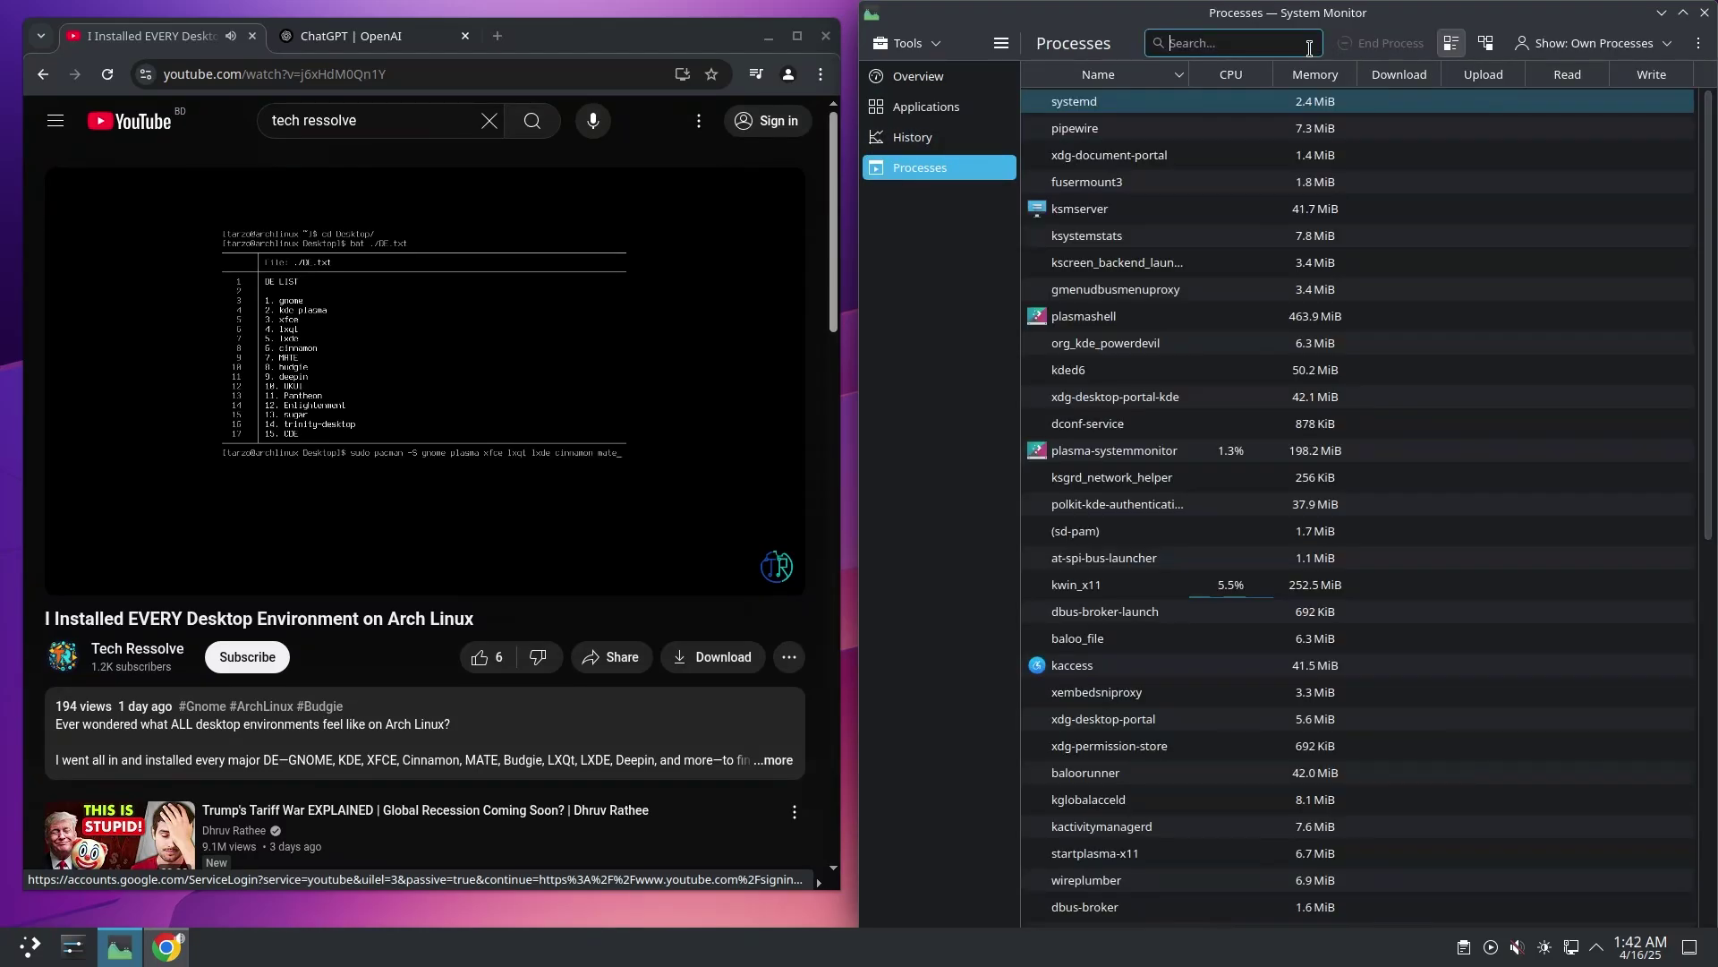
type("chro")
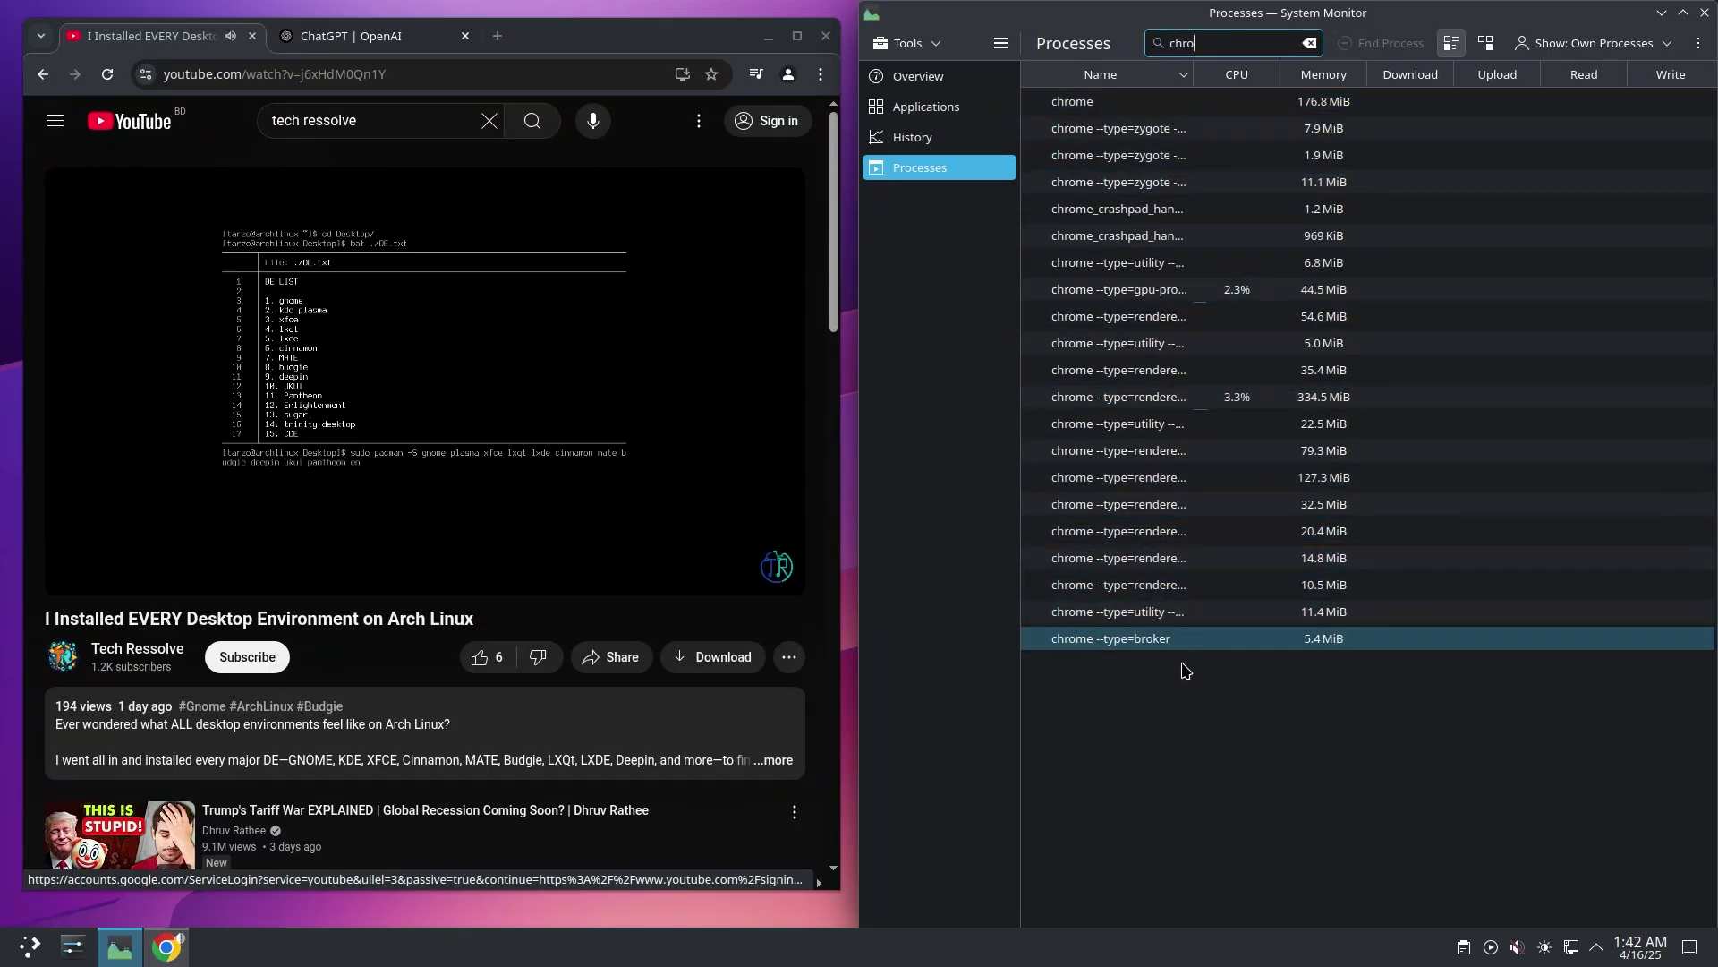
left_click(1324, 401)
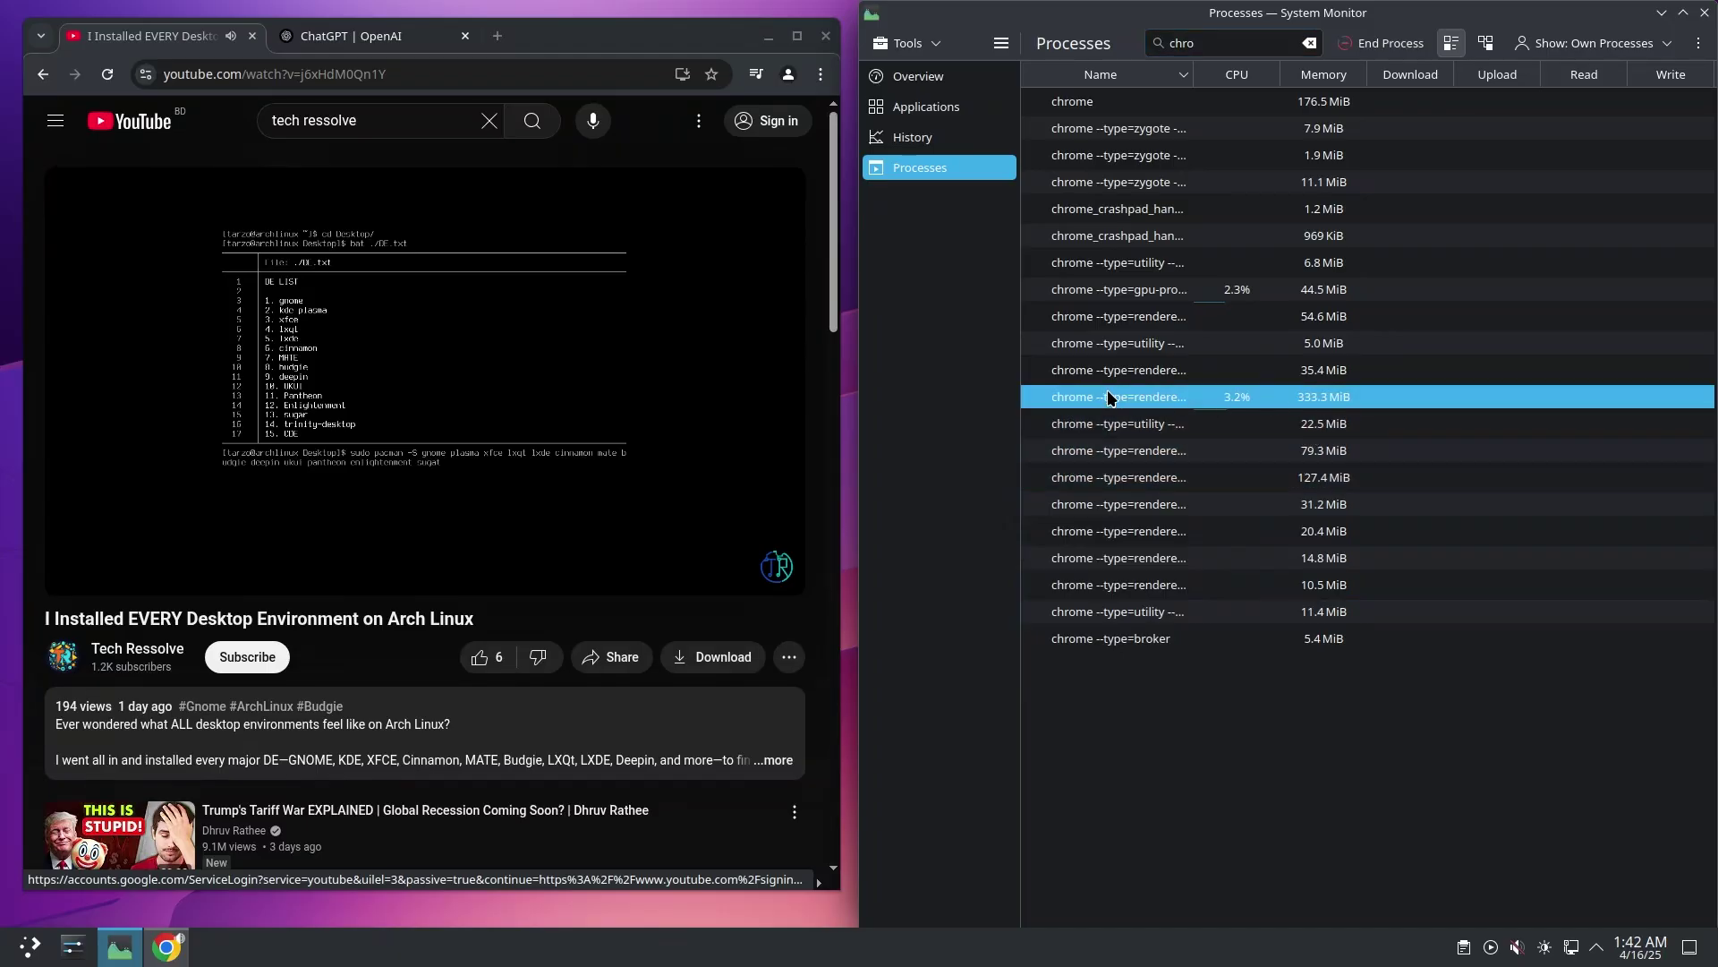
left_click(1141, 286)
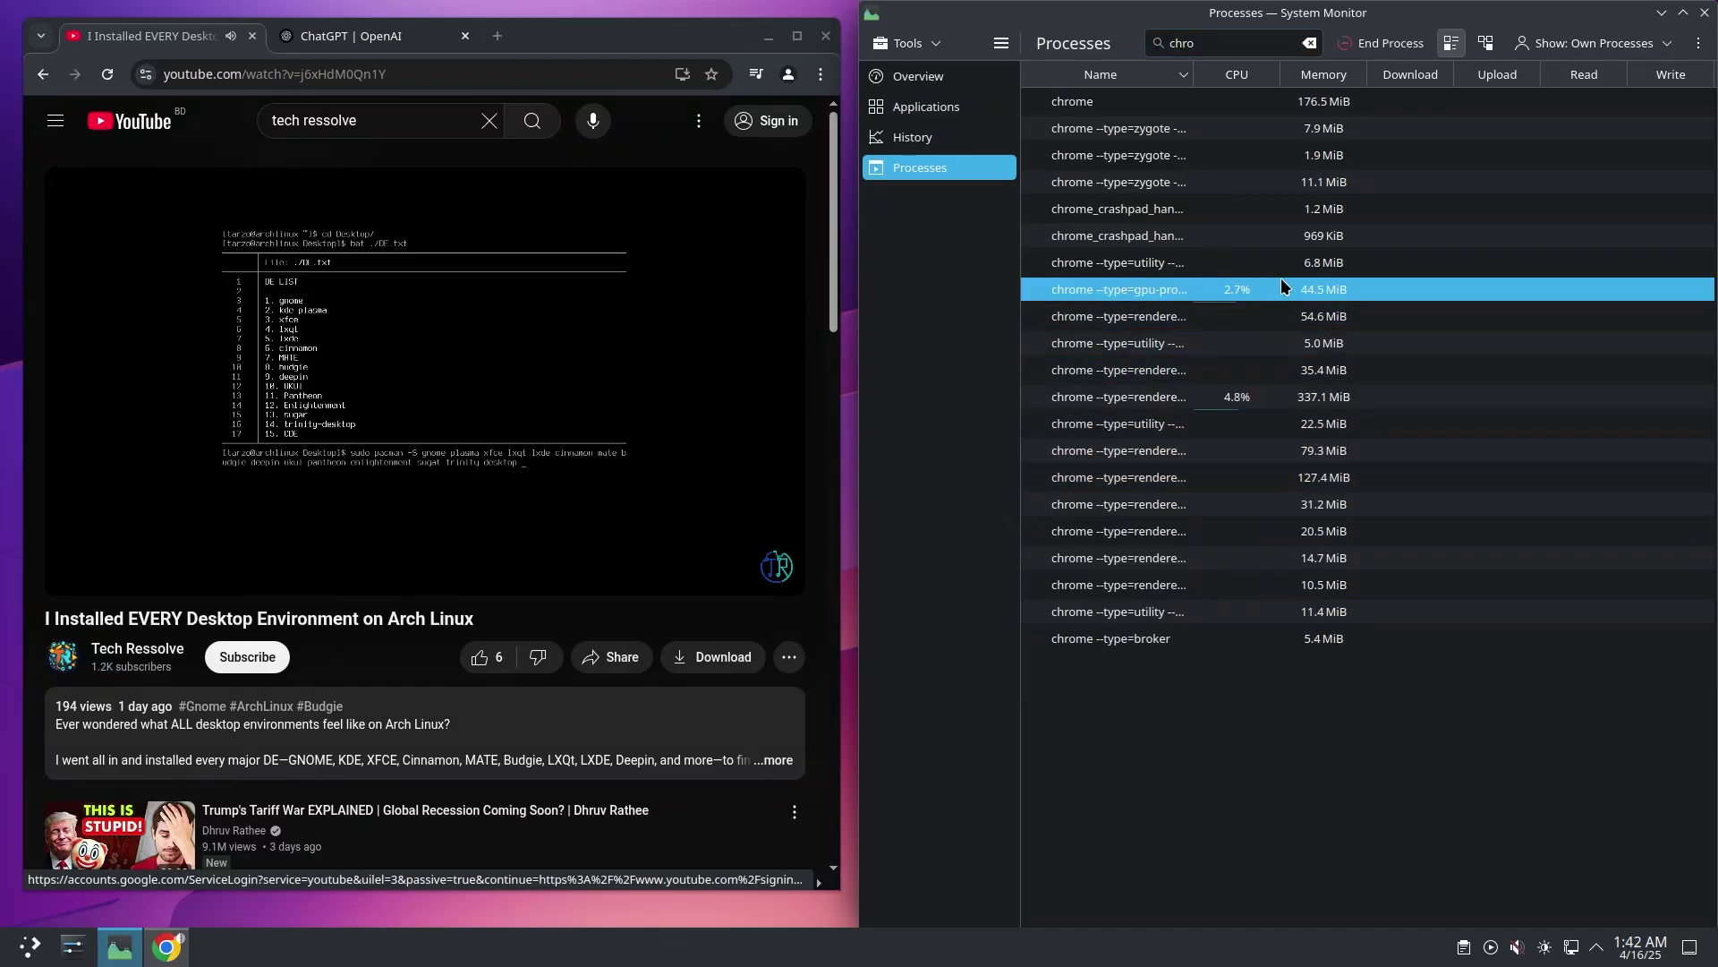
Return to the per-application overview and recheck the memory of Google Chrome and com.google.Chrome
left_click(926, 106)
left_click(1327, 110)
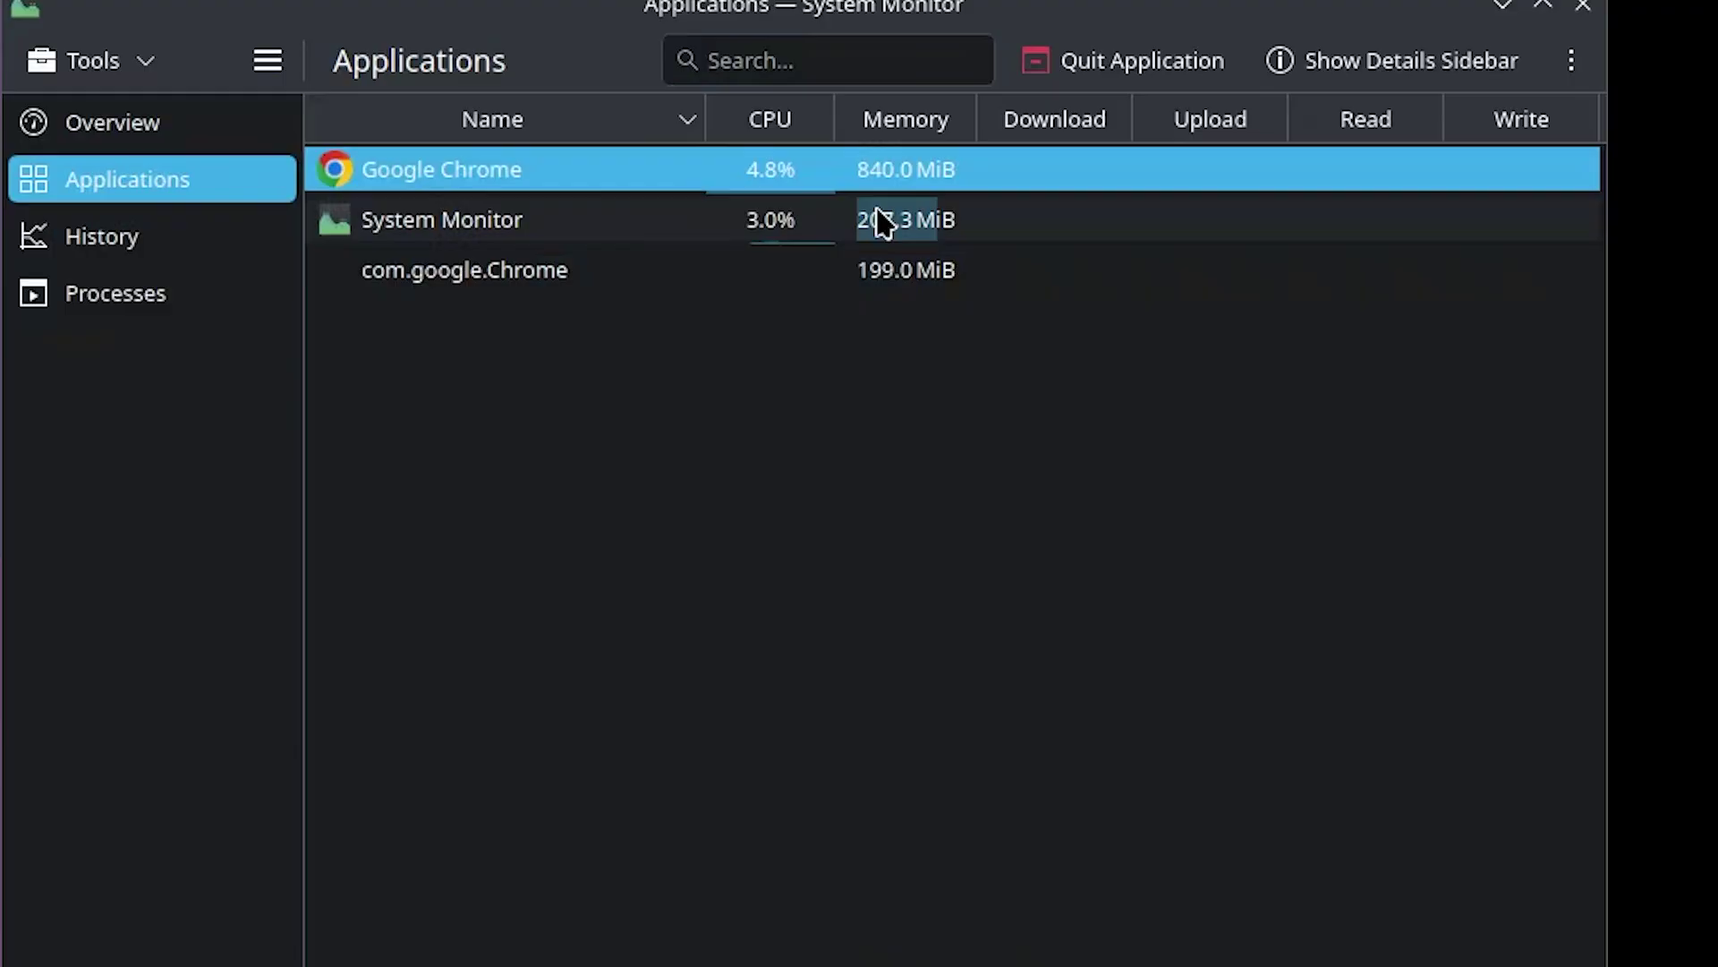
left_click(857, 273)
left_click(1158, 384)
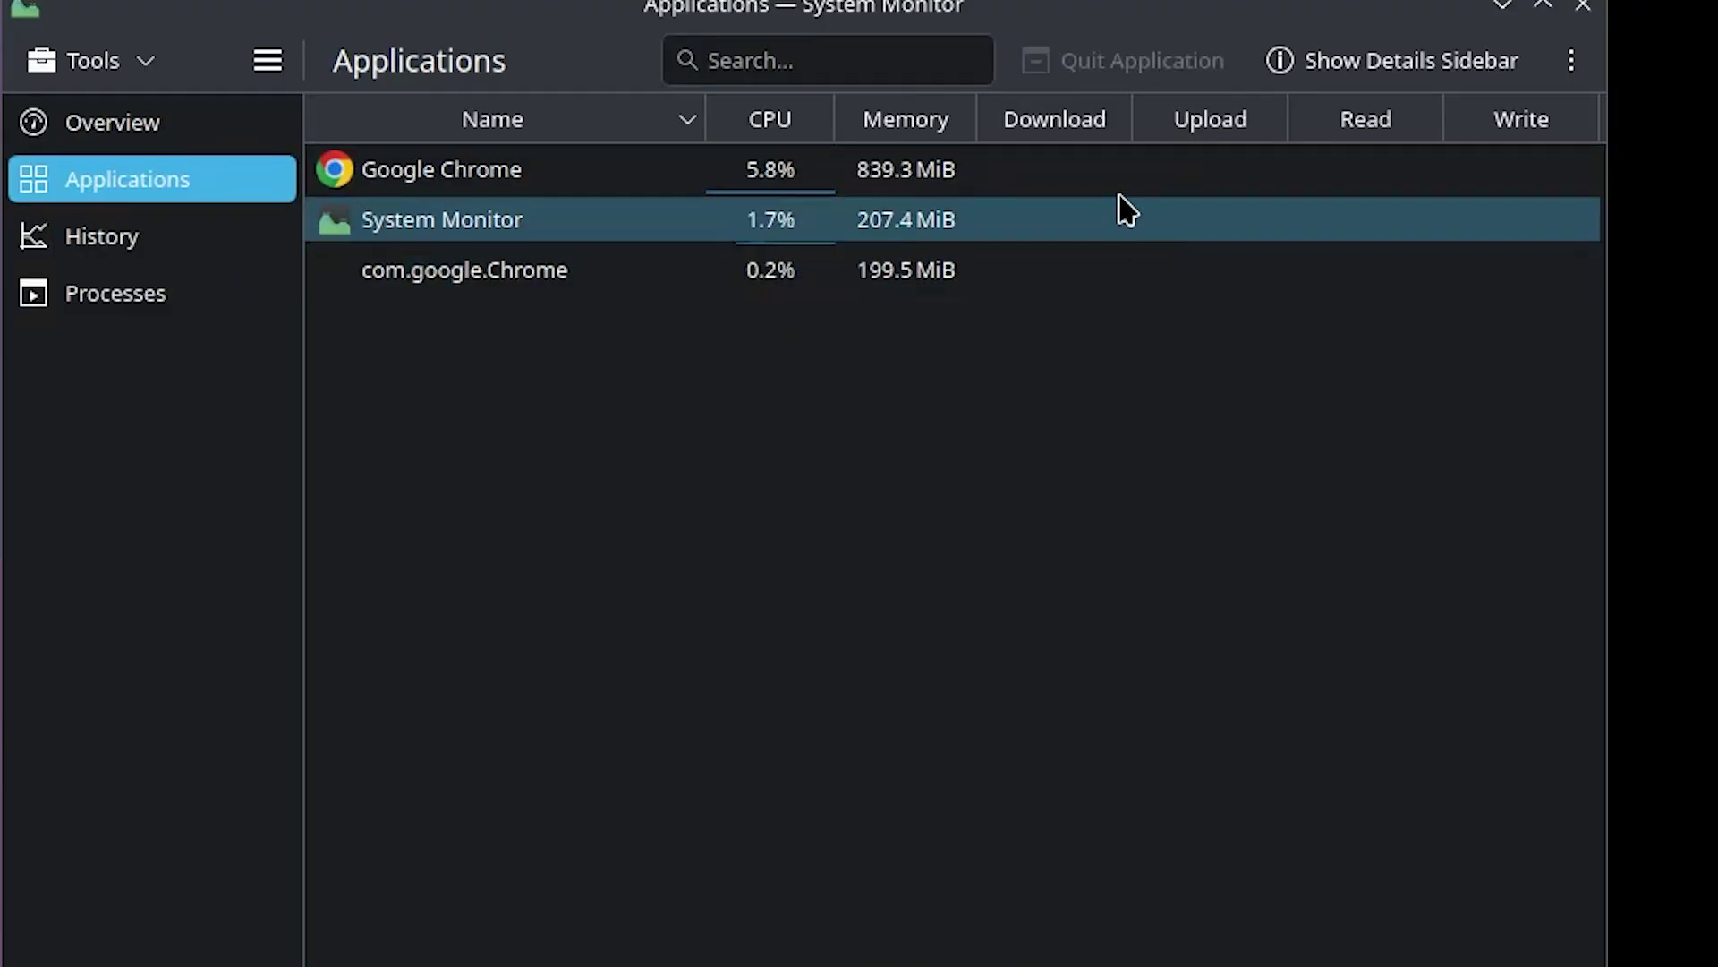
left_click(1114, 186)
left_click(1071, 269)
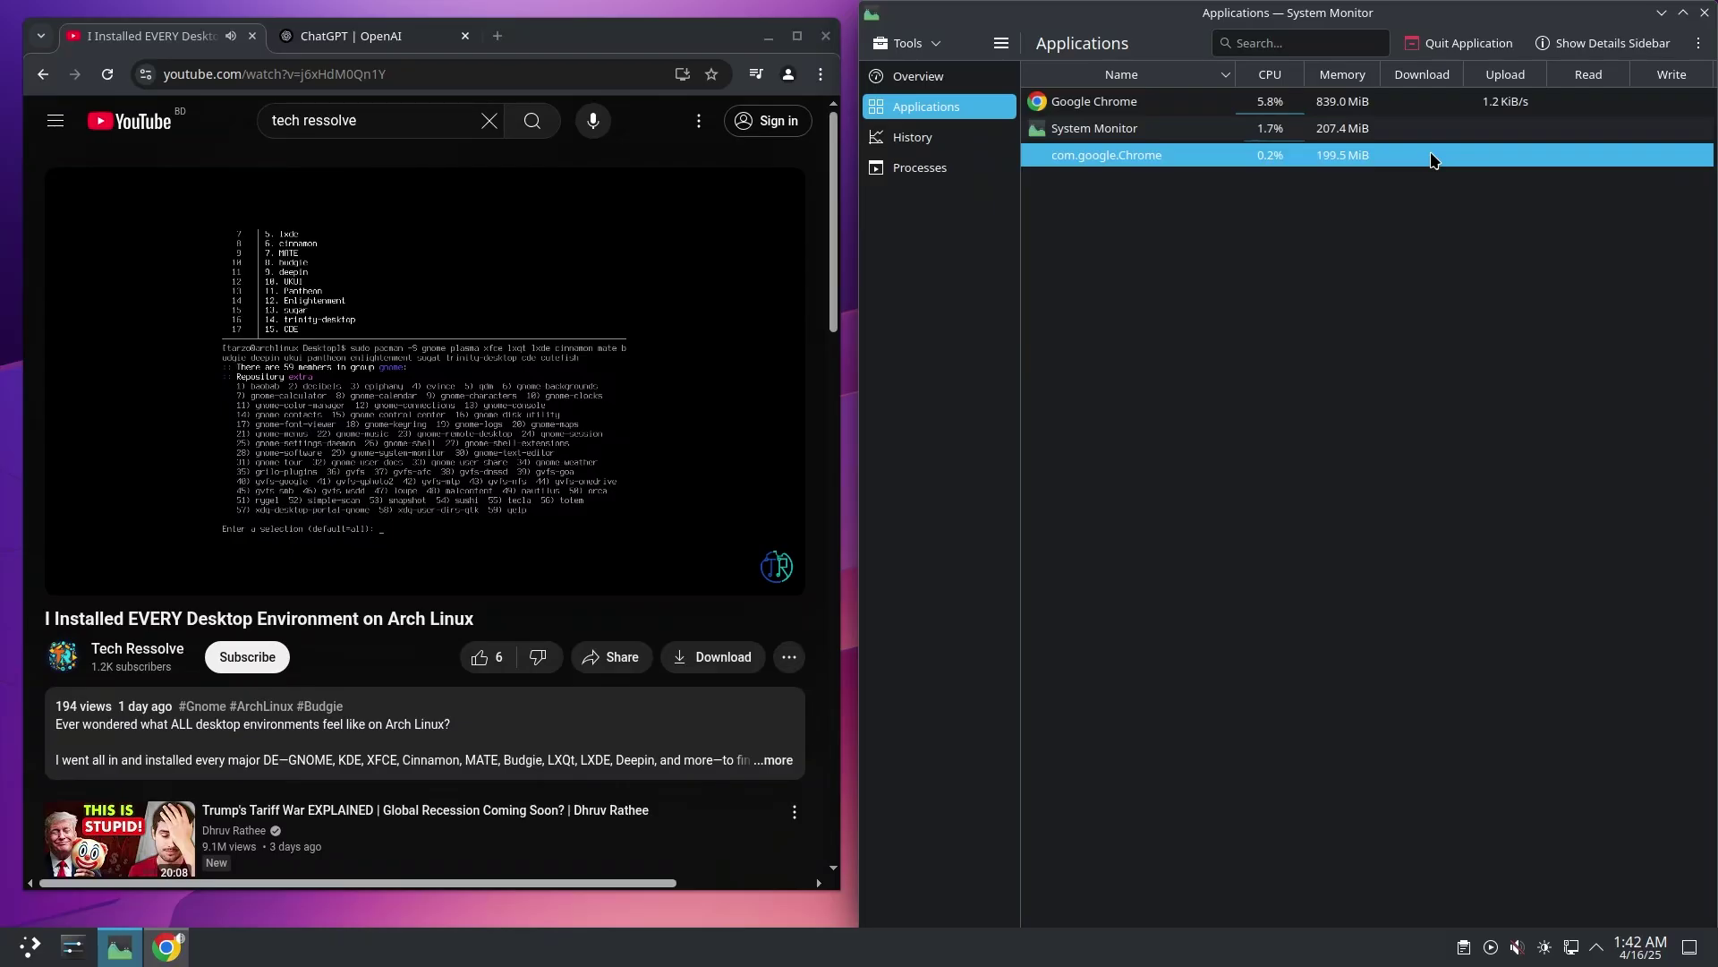
left_click(1434, 199)
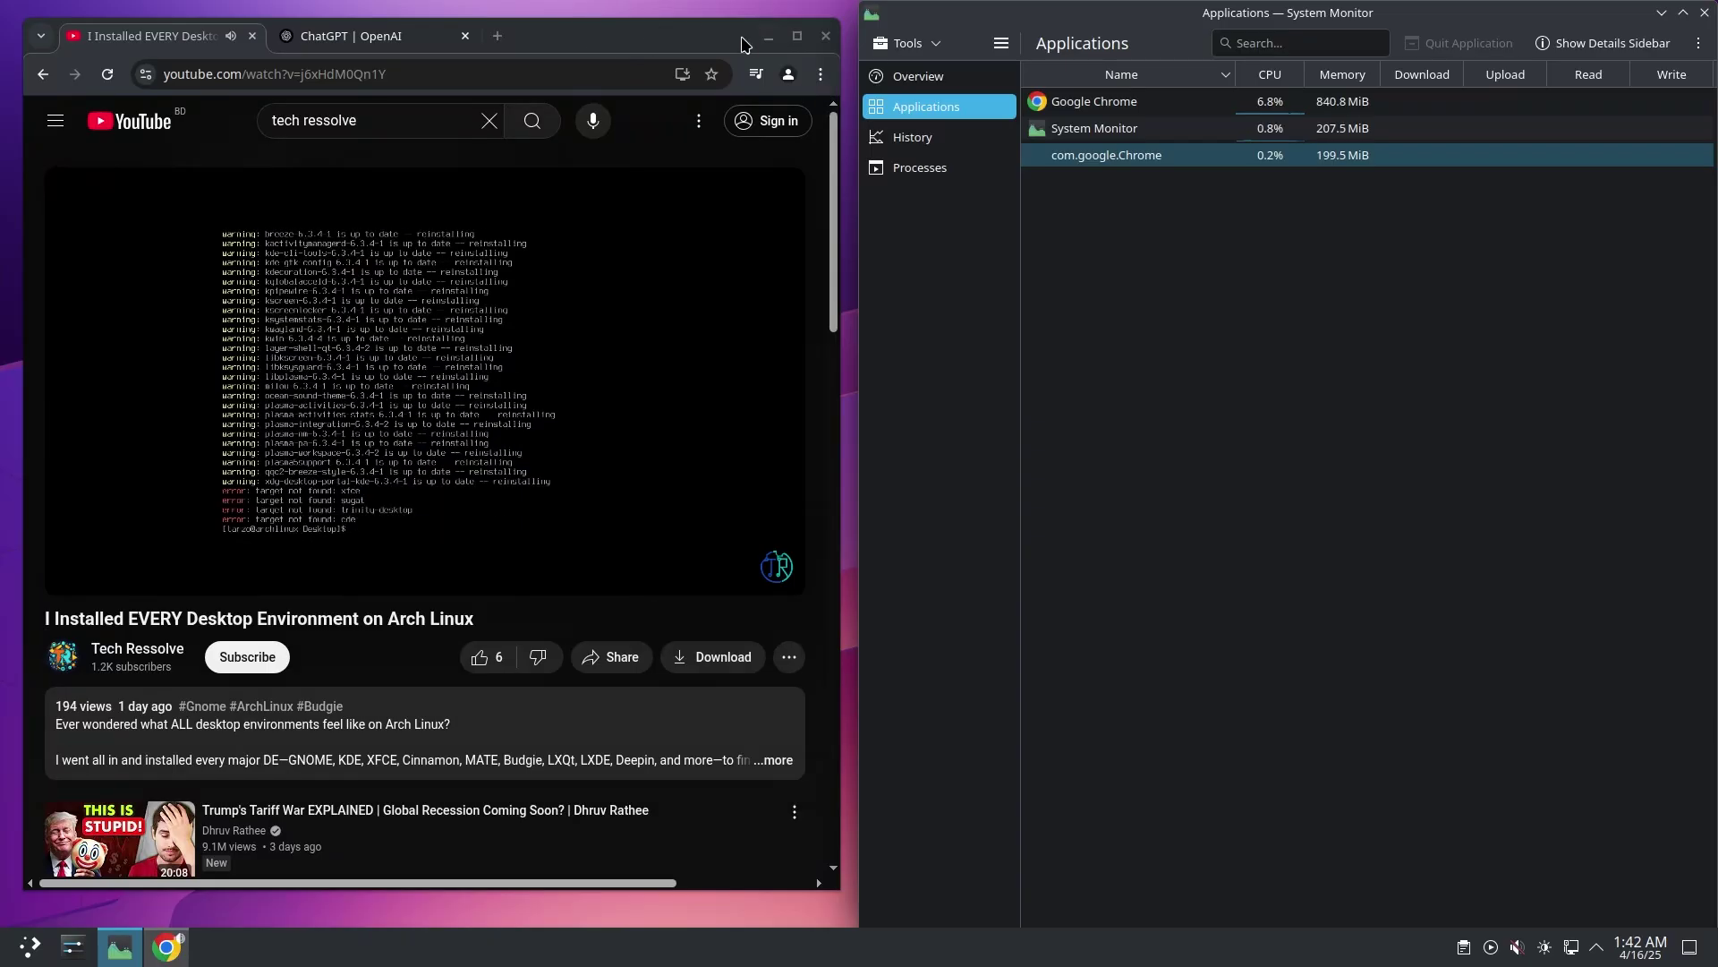
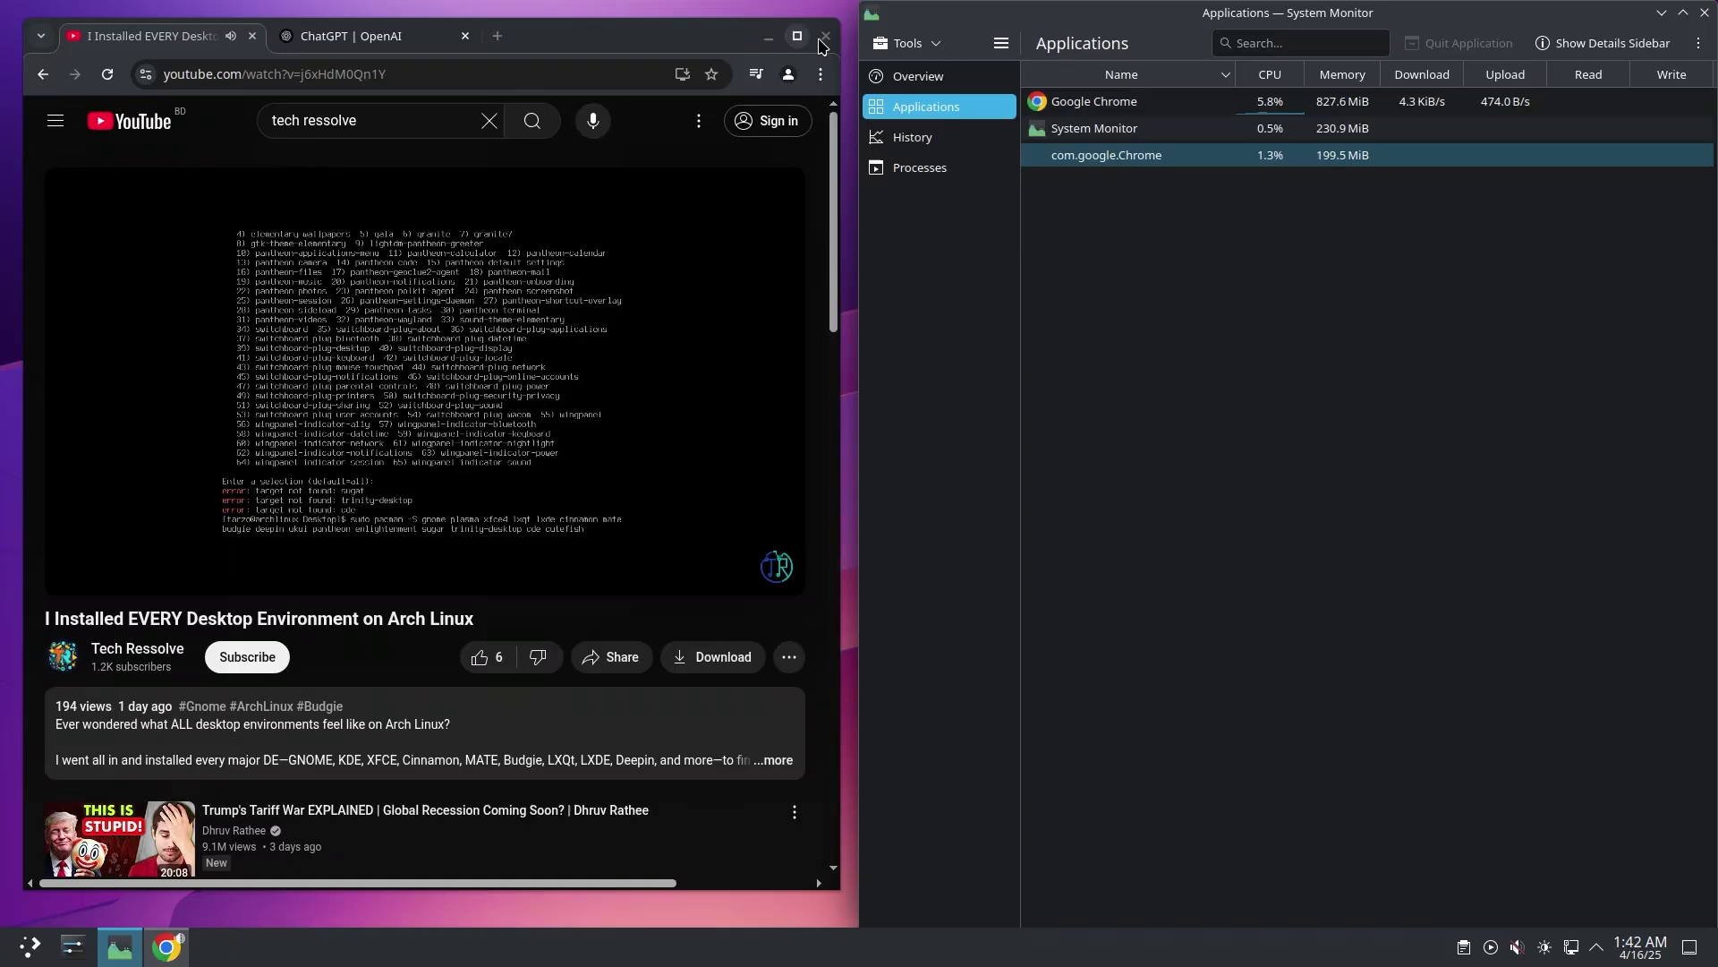
Close Chrome, open a Konsole terminal and enlarge its text by four steps
left_click(825, 36)
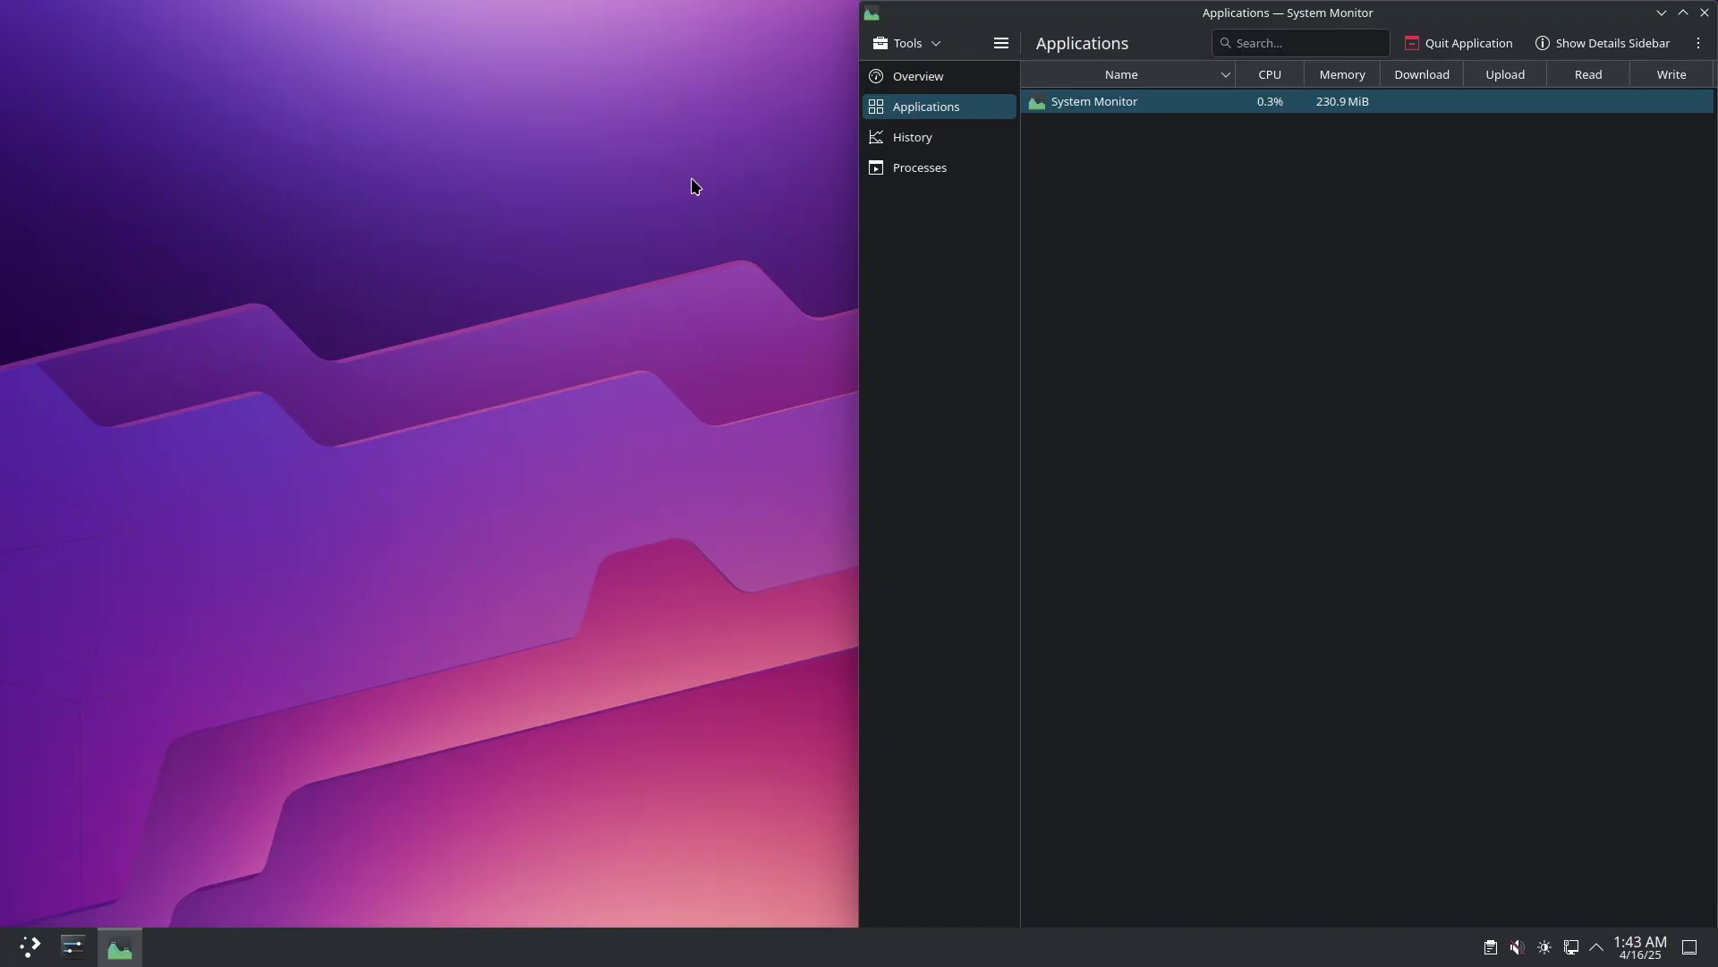
left_click(30, 946)
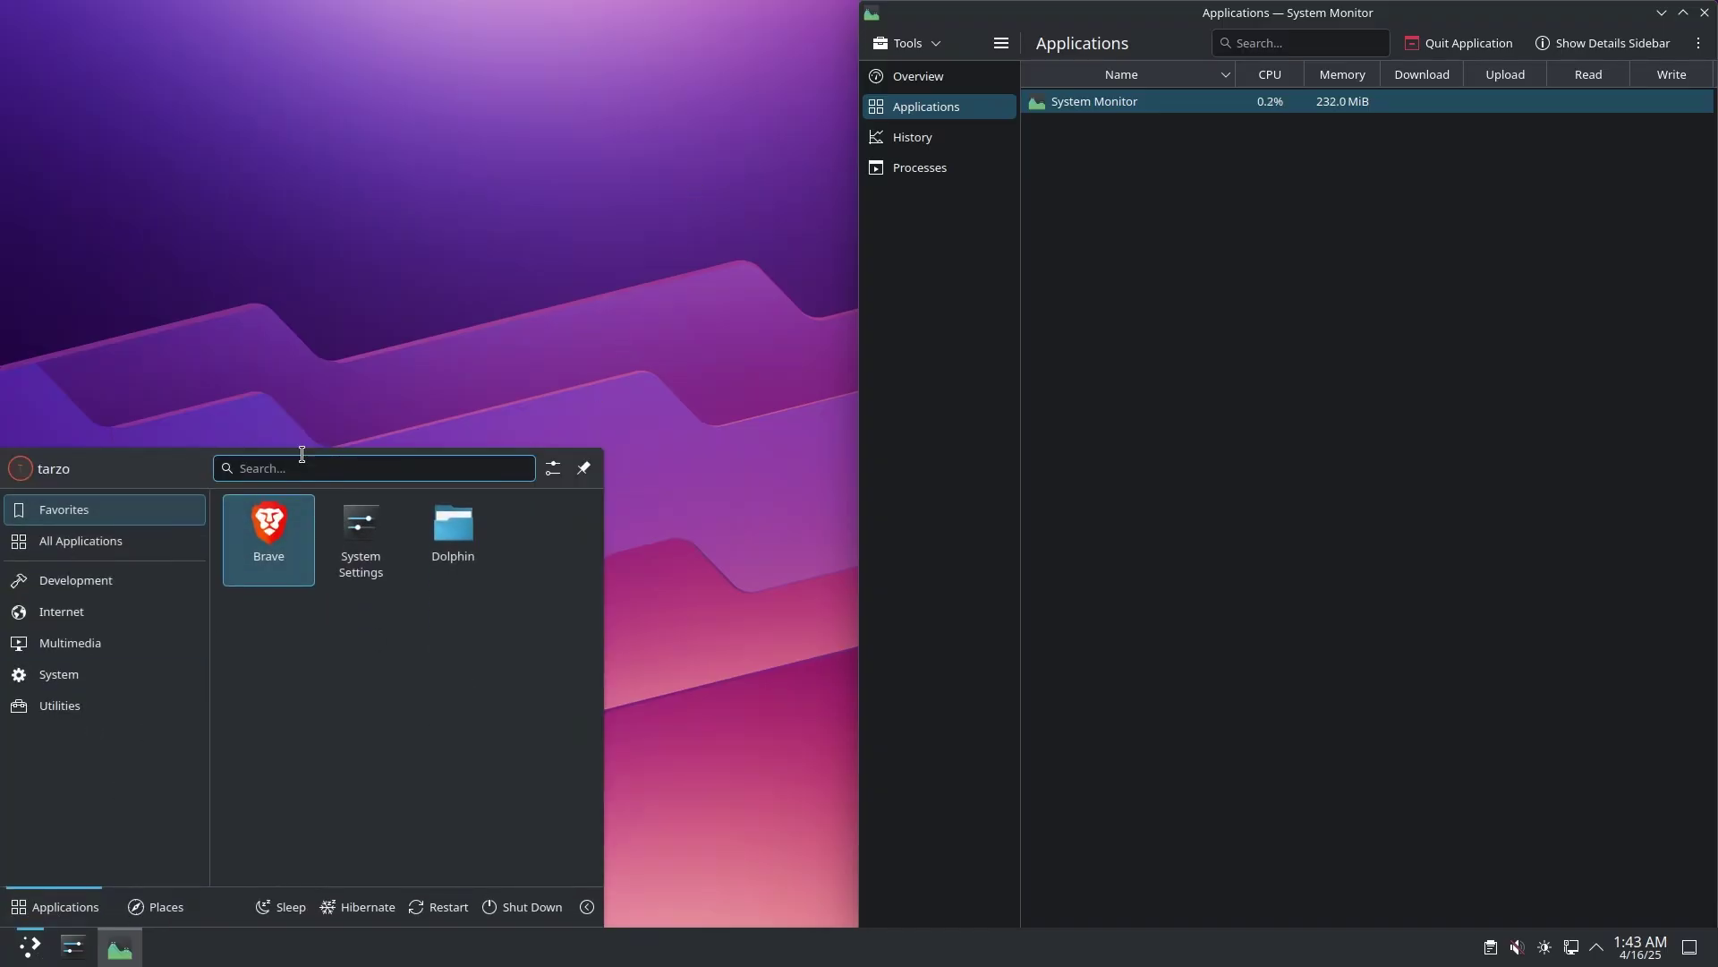
key("ctrl+alt+t")
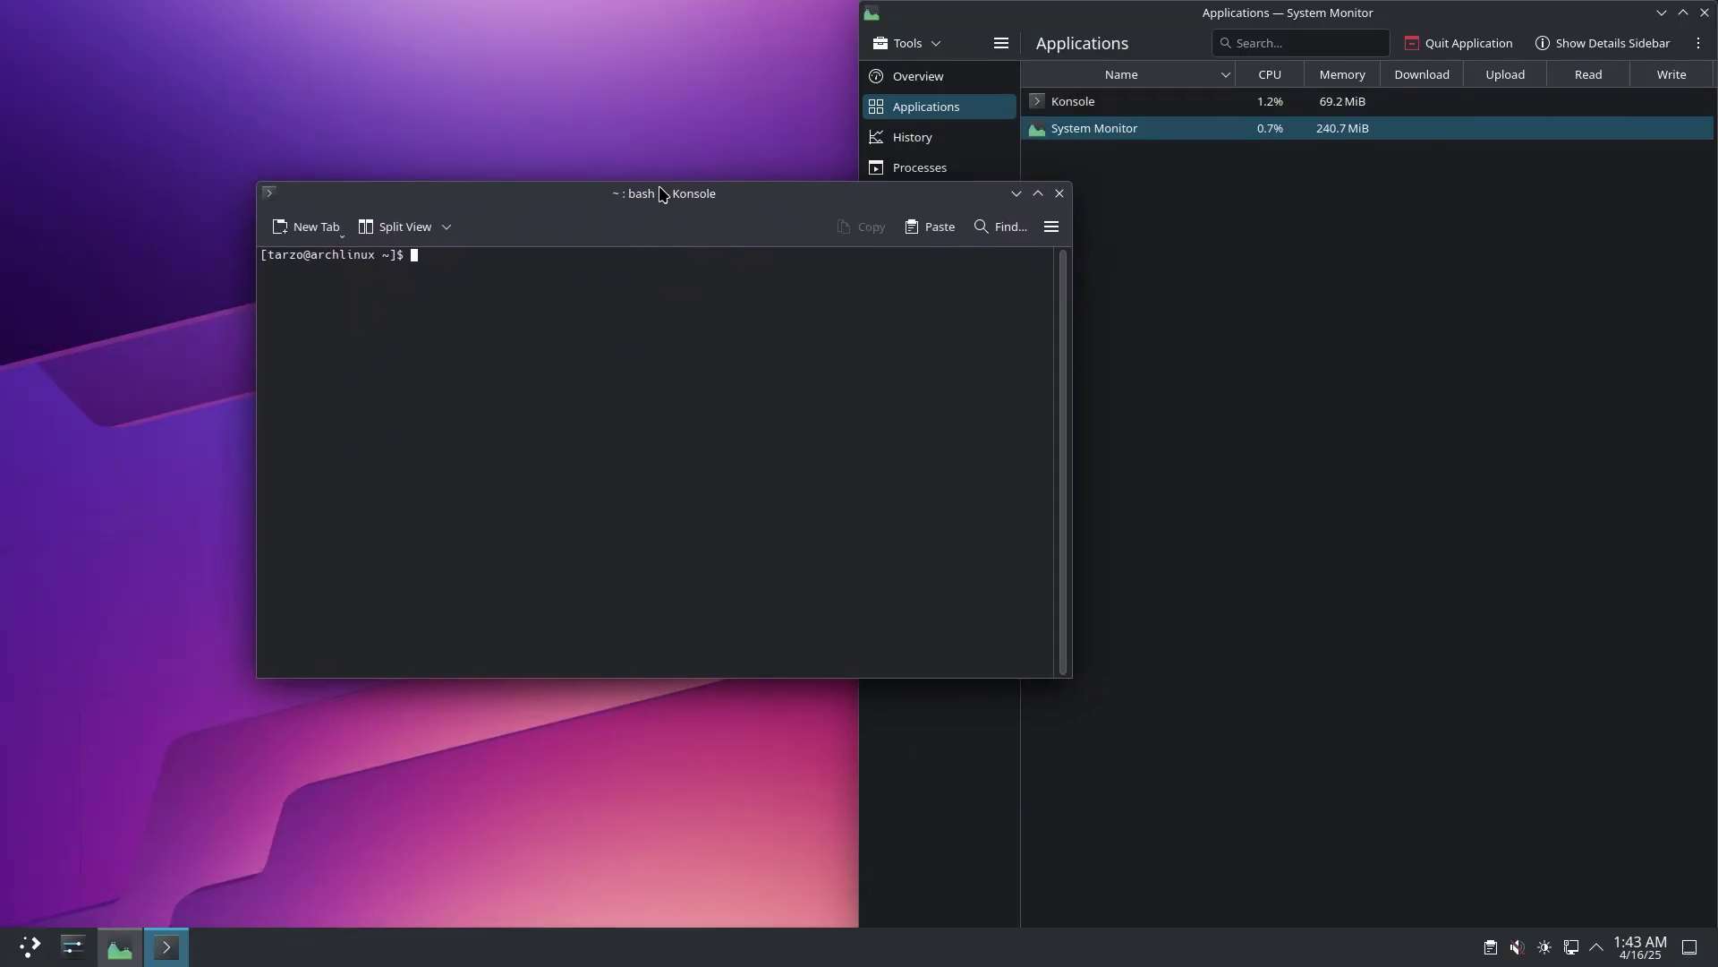
key("ctrl+plus")
key("ctrl+plus")
key("ctrl+plus")
key("ctrl+plus")
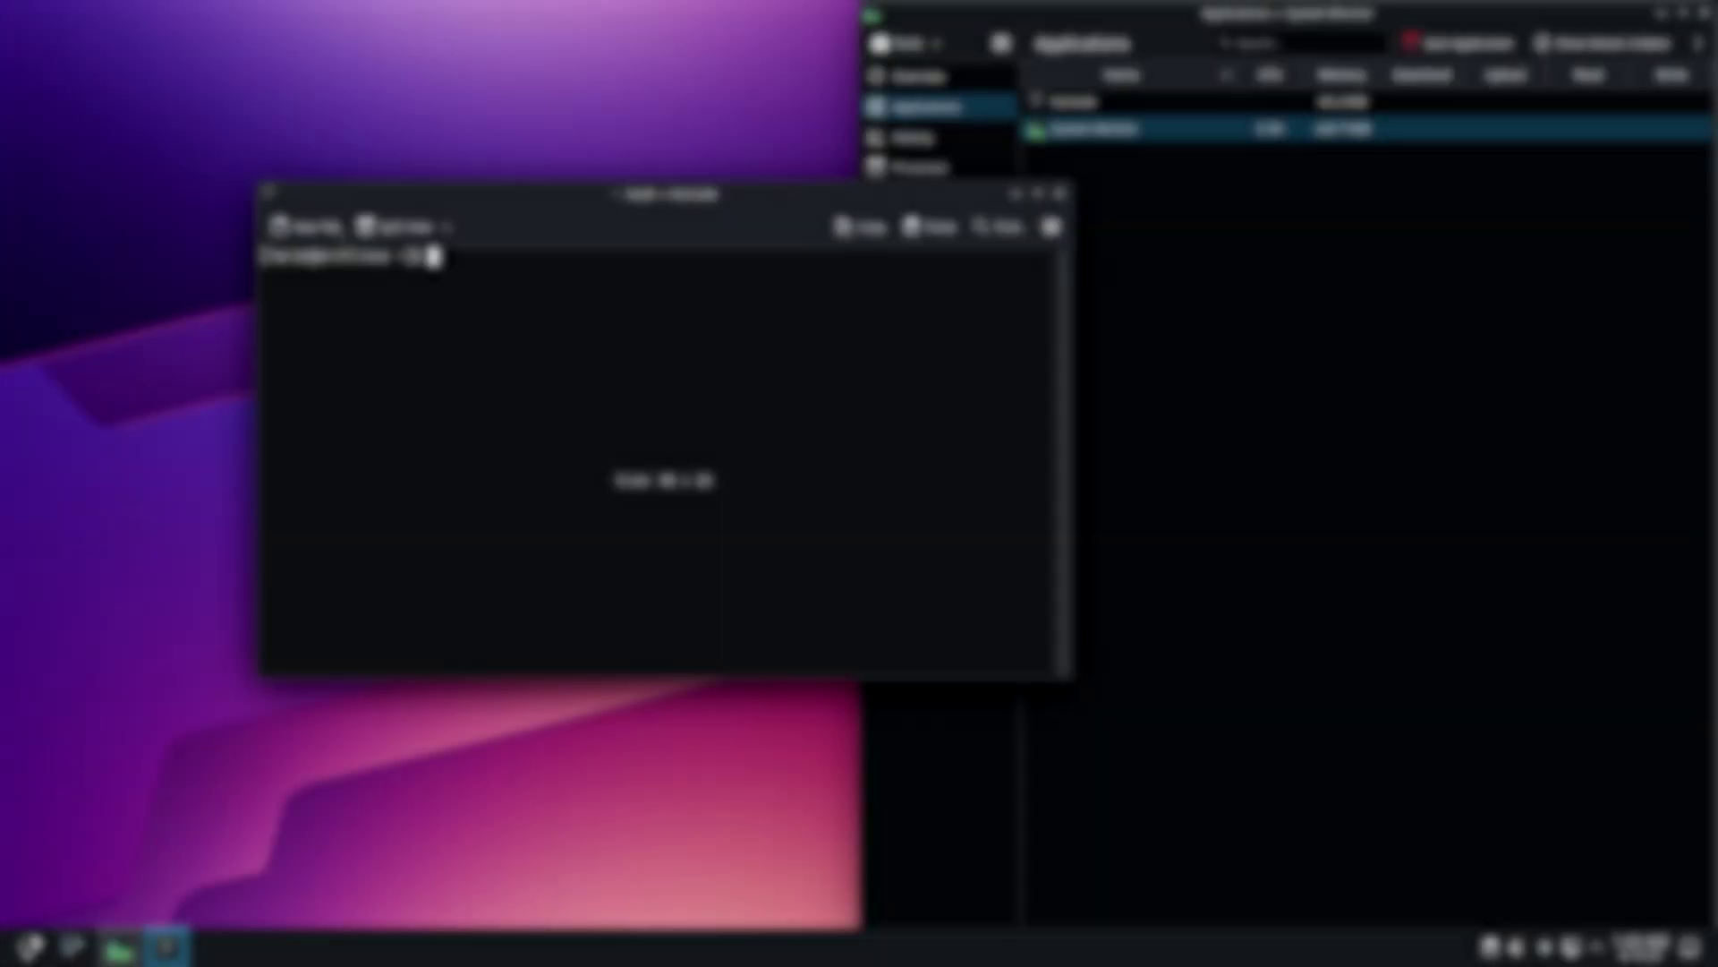
Try to install Opera with sudo pacman -S opera, authenticating with the sudo password
type("sudo p")
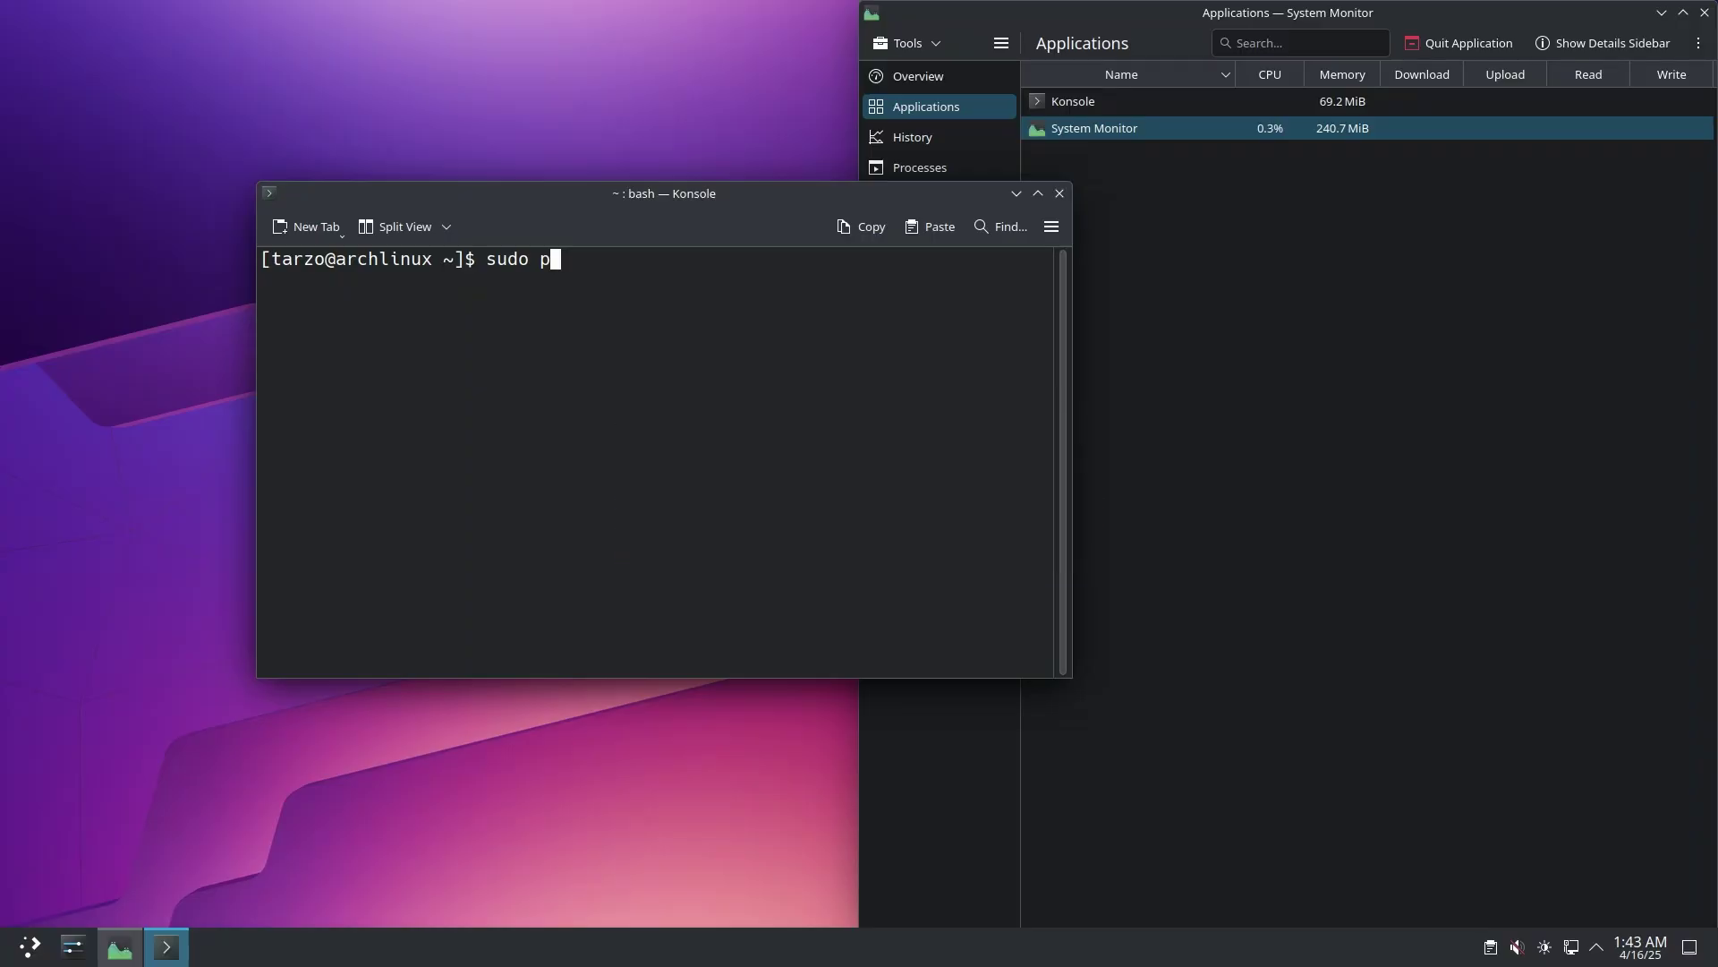
key("BackSpace")
type("pacman -S opera")
key("Return")
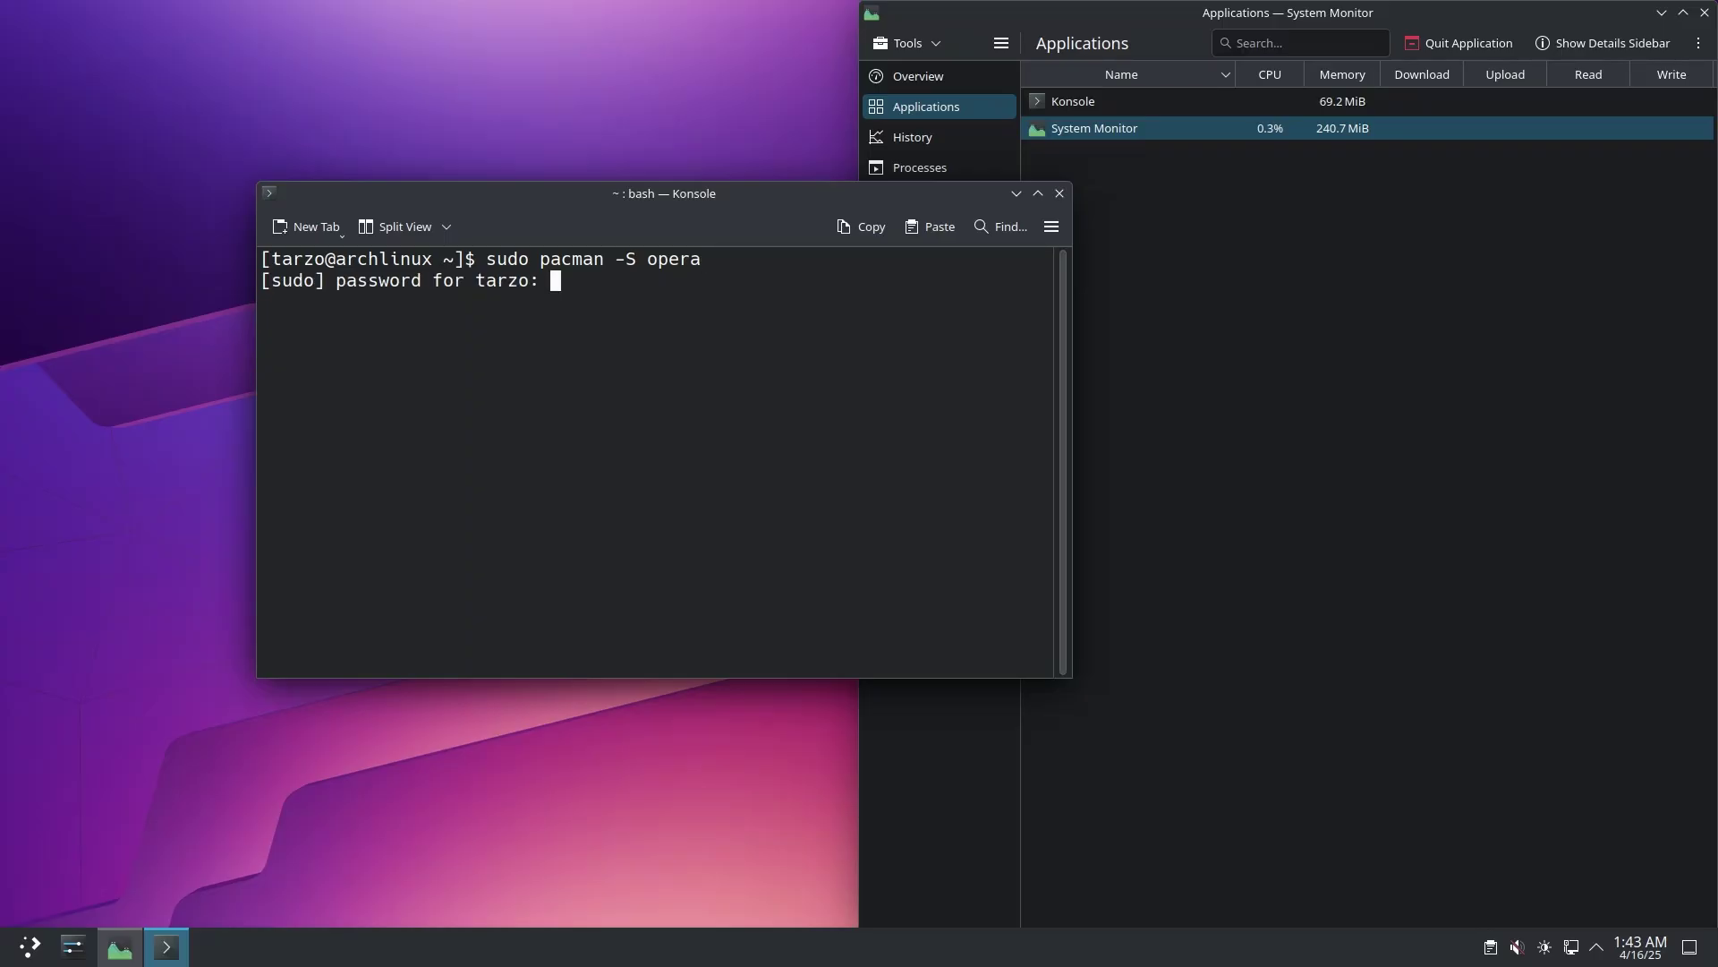
key("Return")
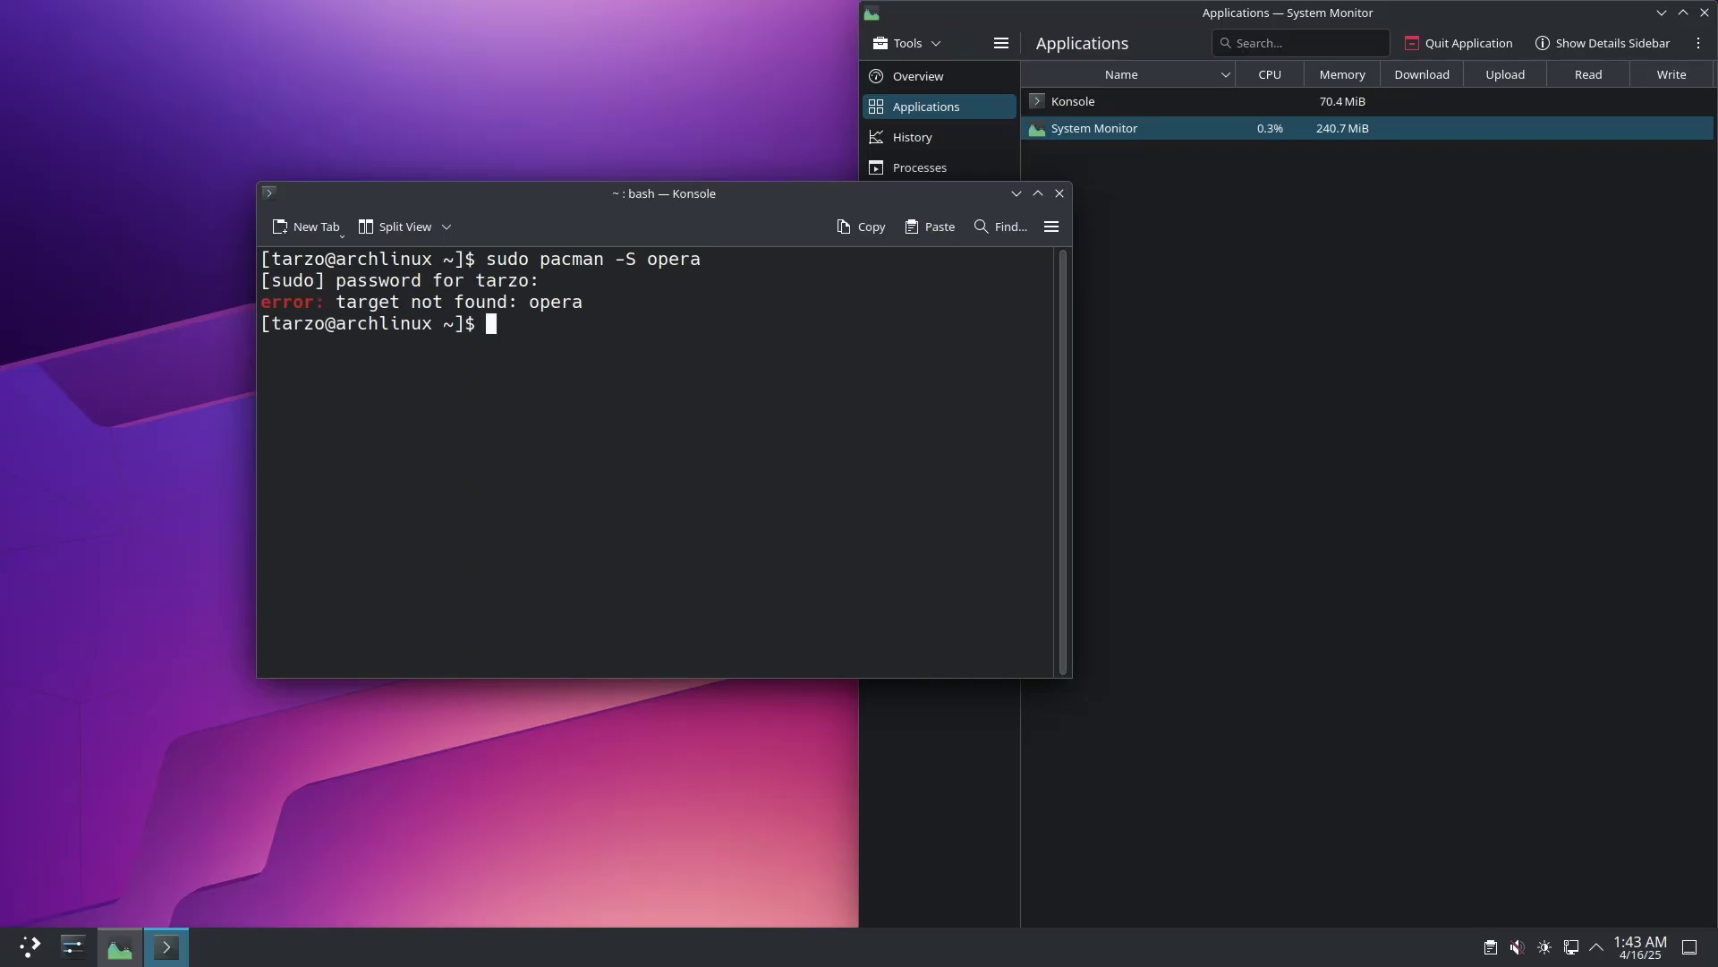
Search the package repositories for Opera with sudo pacman -Ss opera
key("Up")
key("Left")
key("Left")
key("Left")
key("Left")
key("Left")
key("Left")
type("s")
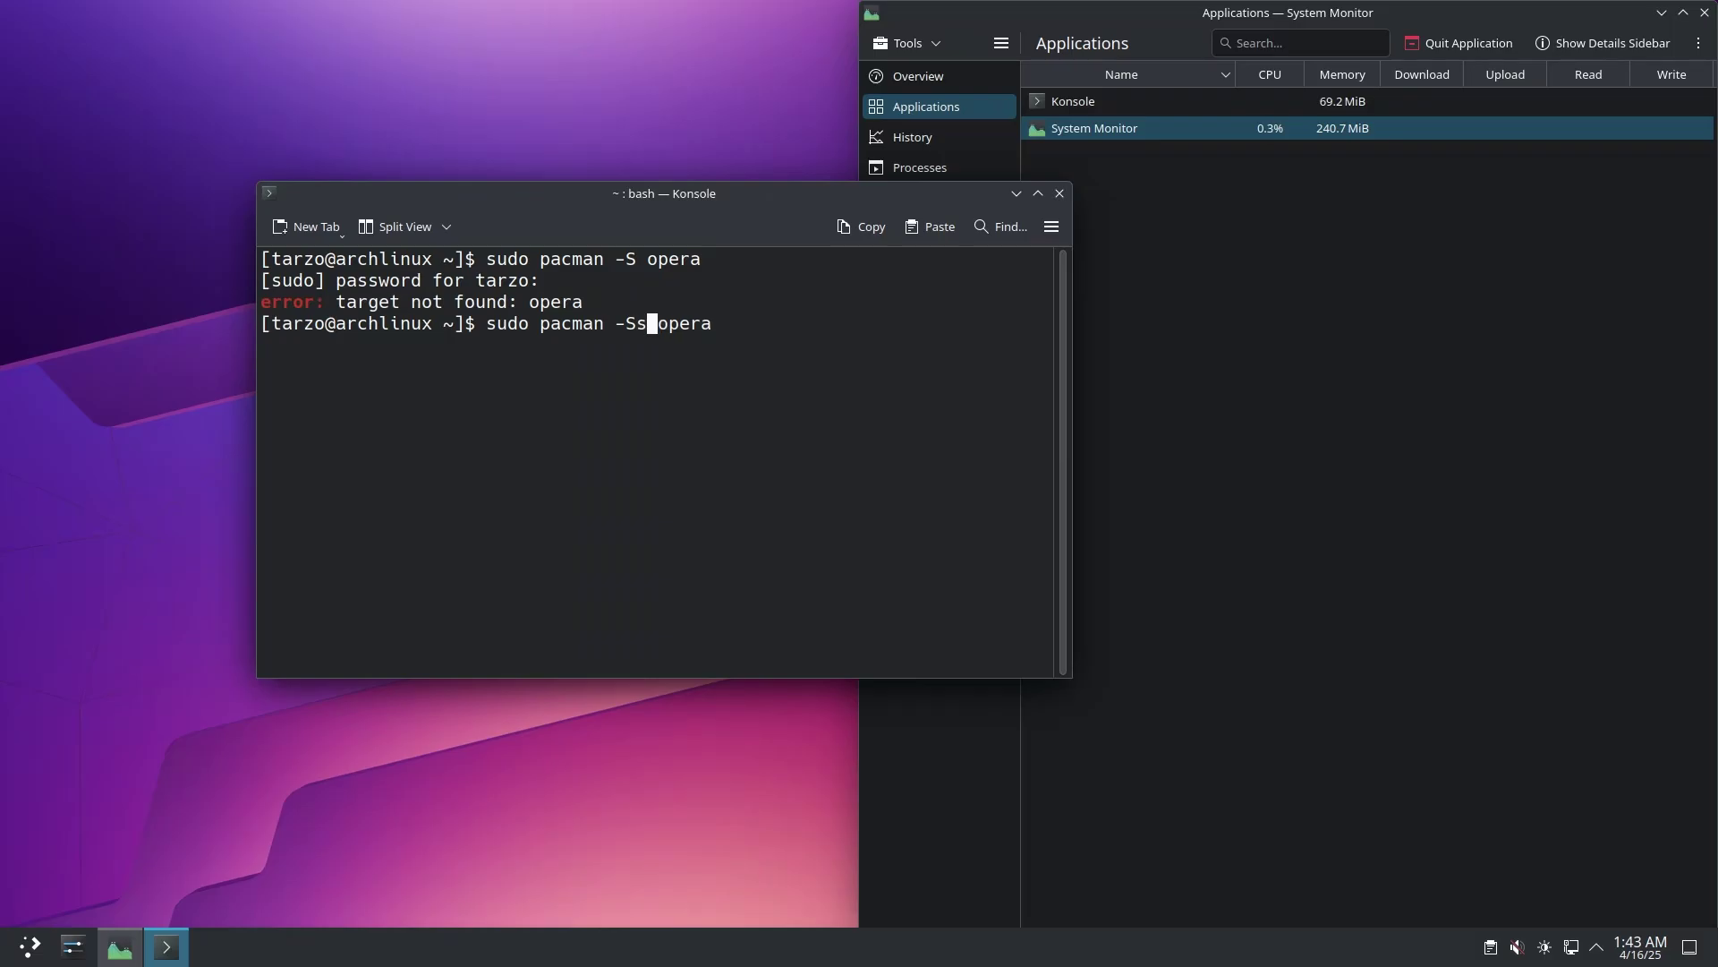
key("Return")
Maximize the terminal and look through the package search results for an Opera browser package
left_click(1039, 193)
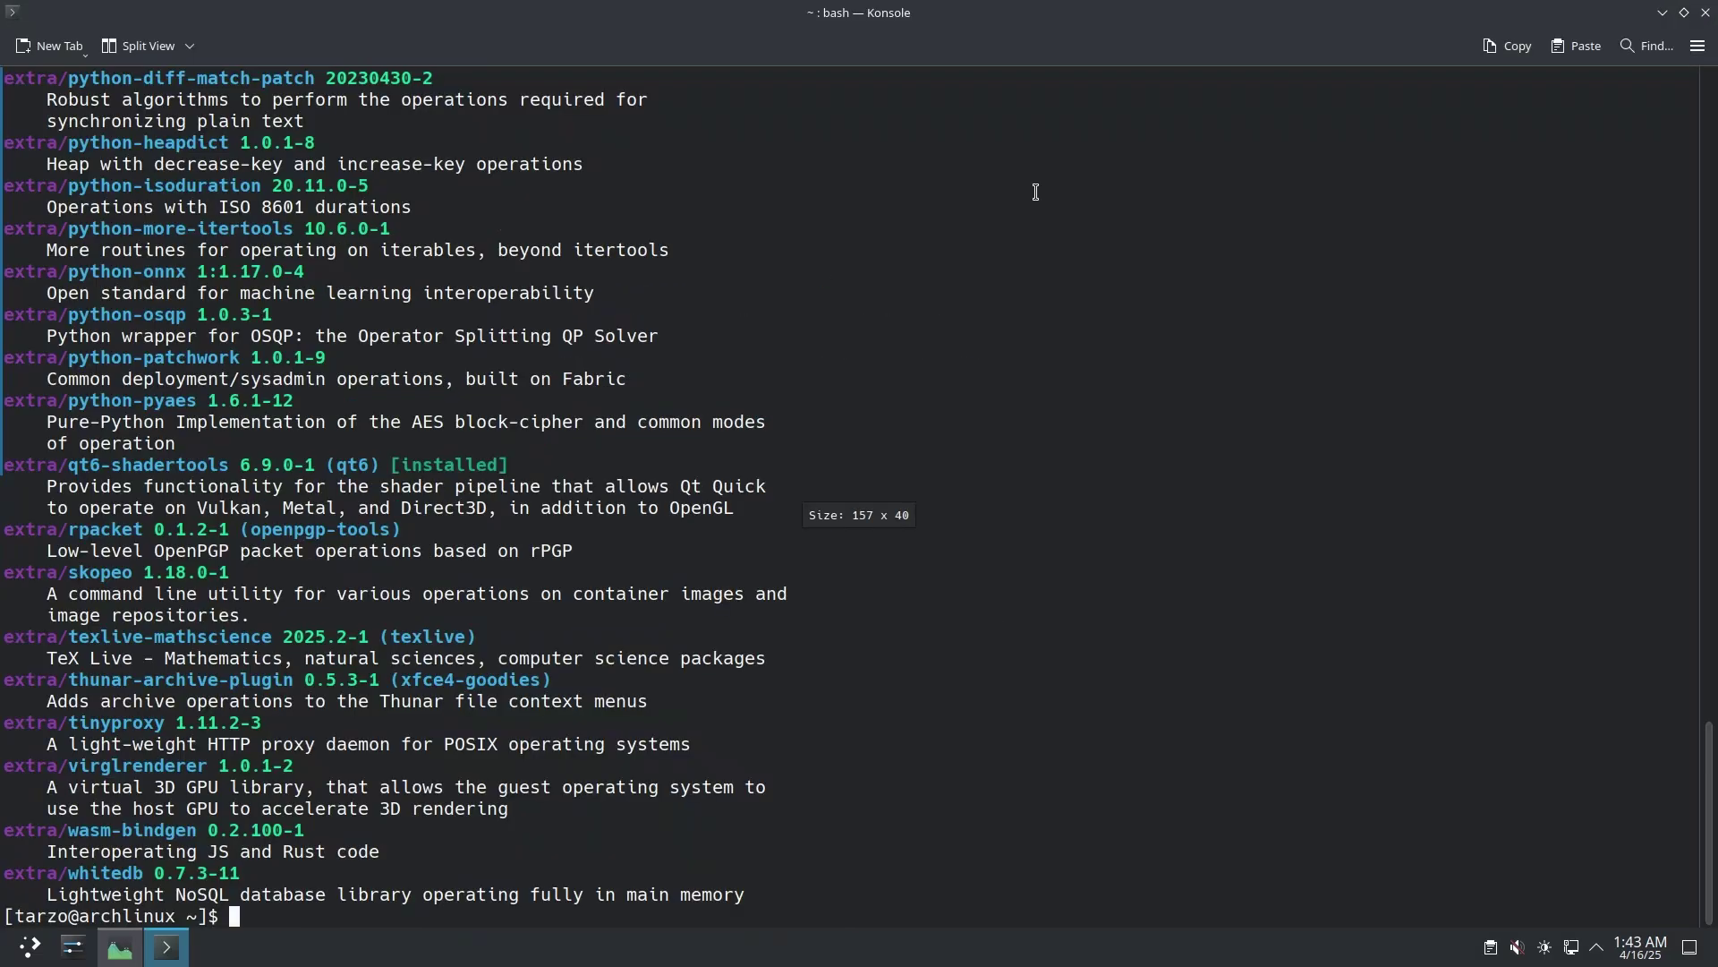
scroll(470, 298, "up", 20)
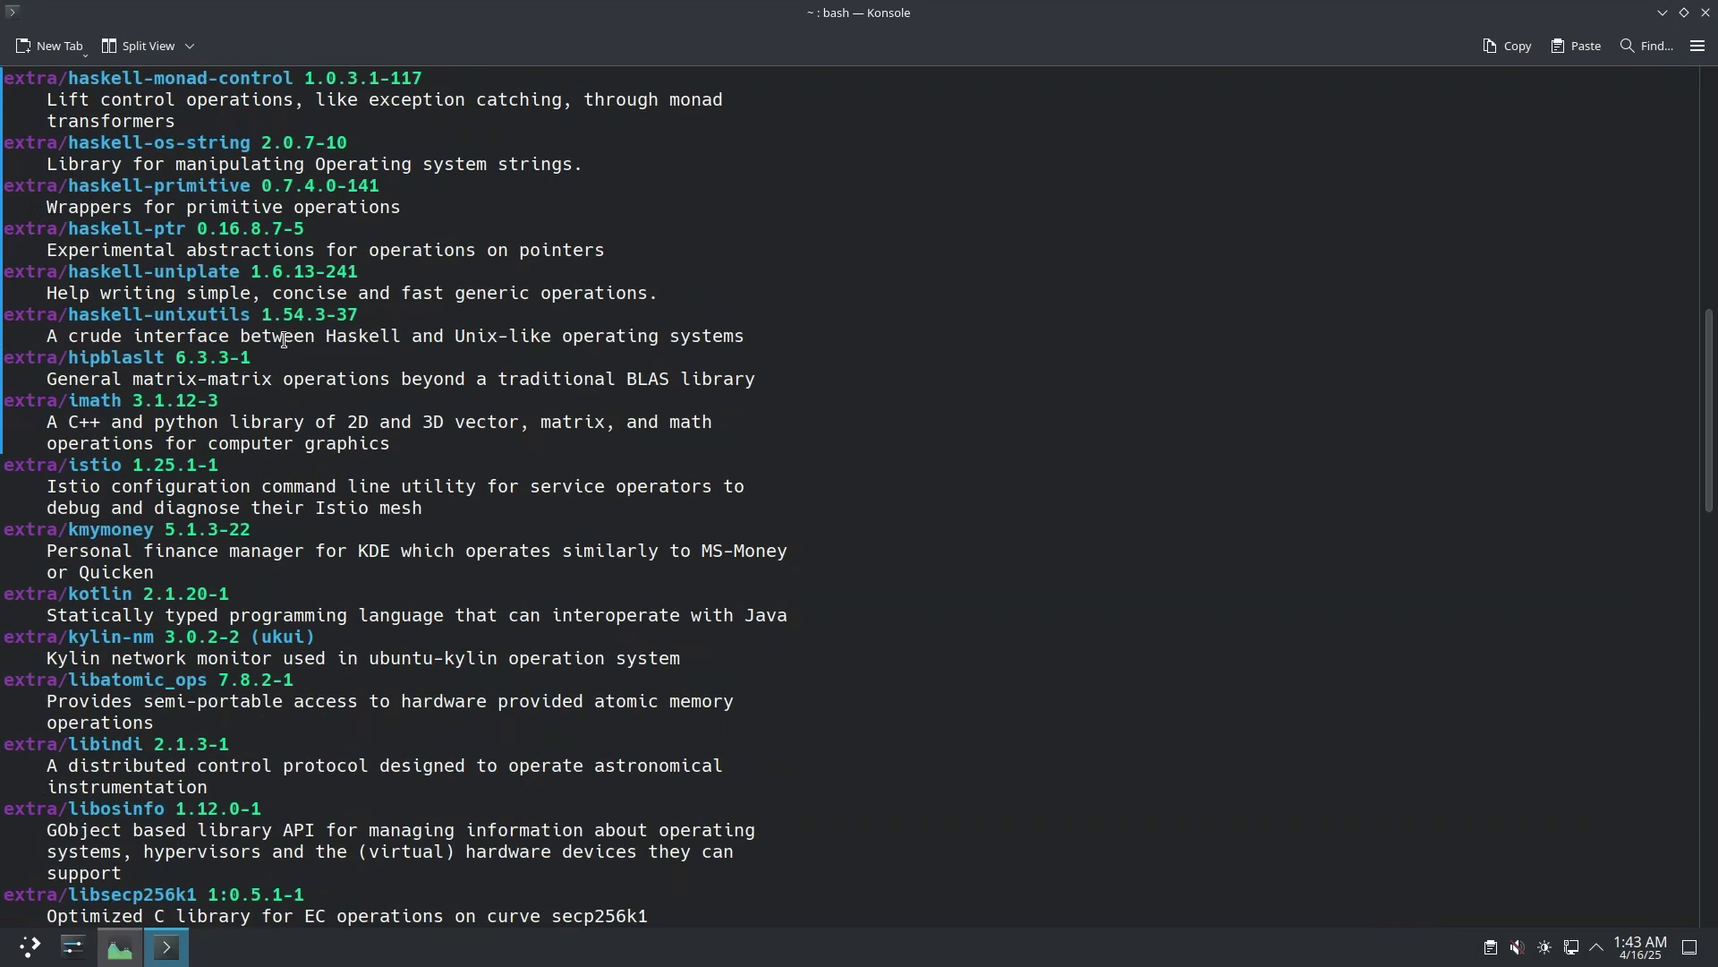
scroll(284, 339, "up", 10)
scroll(277, 375, "down", 20)
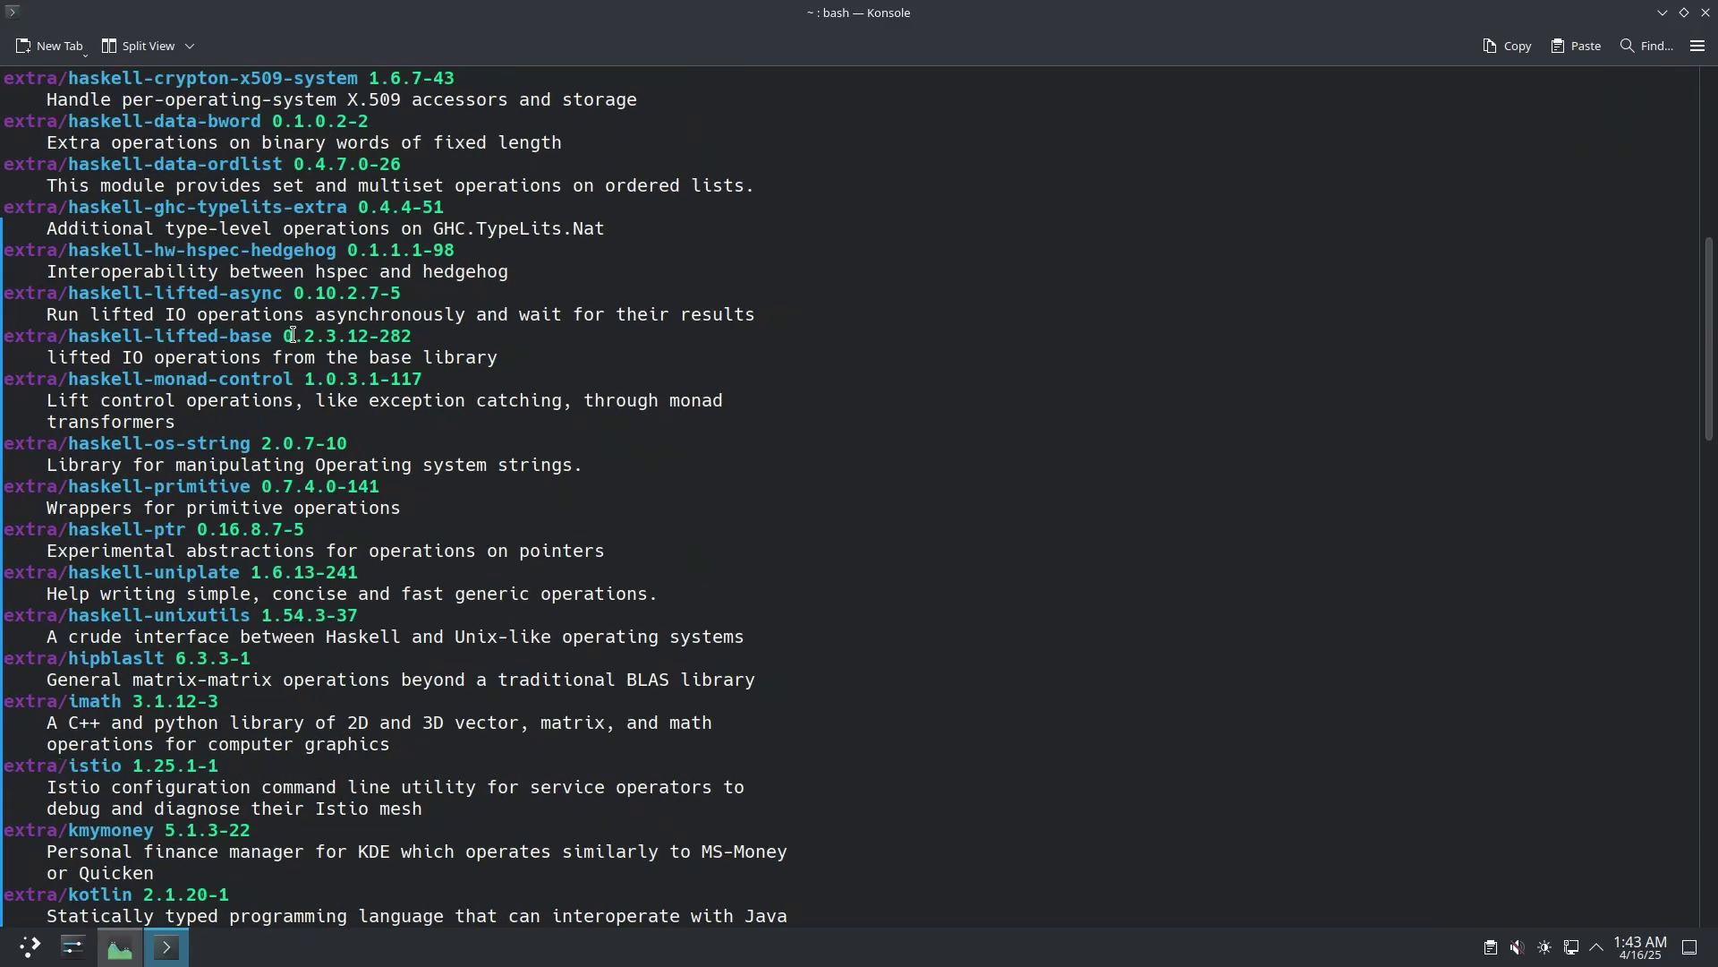
Finish reading the package search results and clear the terminal with the clear command
scroll(277, 375, "down", 12)
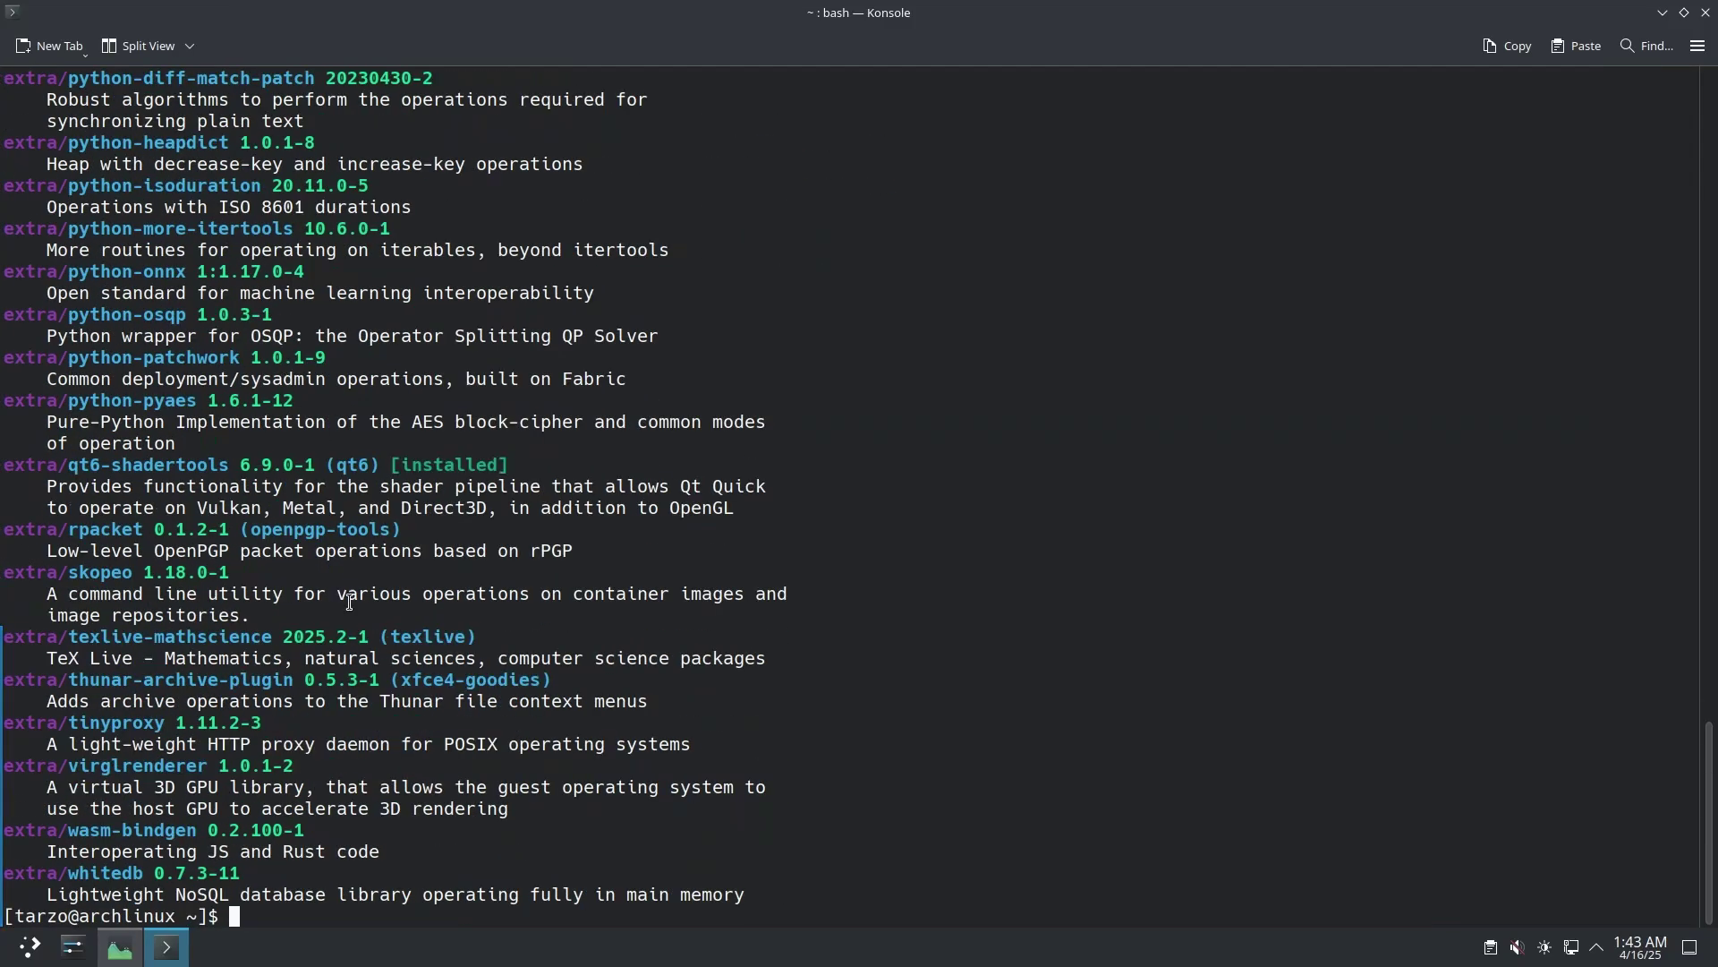
left_click(350, 603)
type("clear")
key("Return")
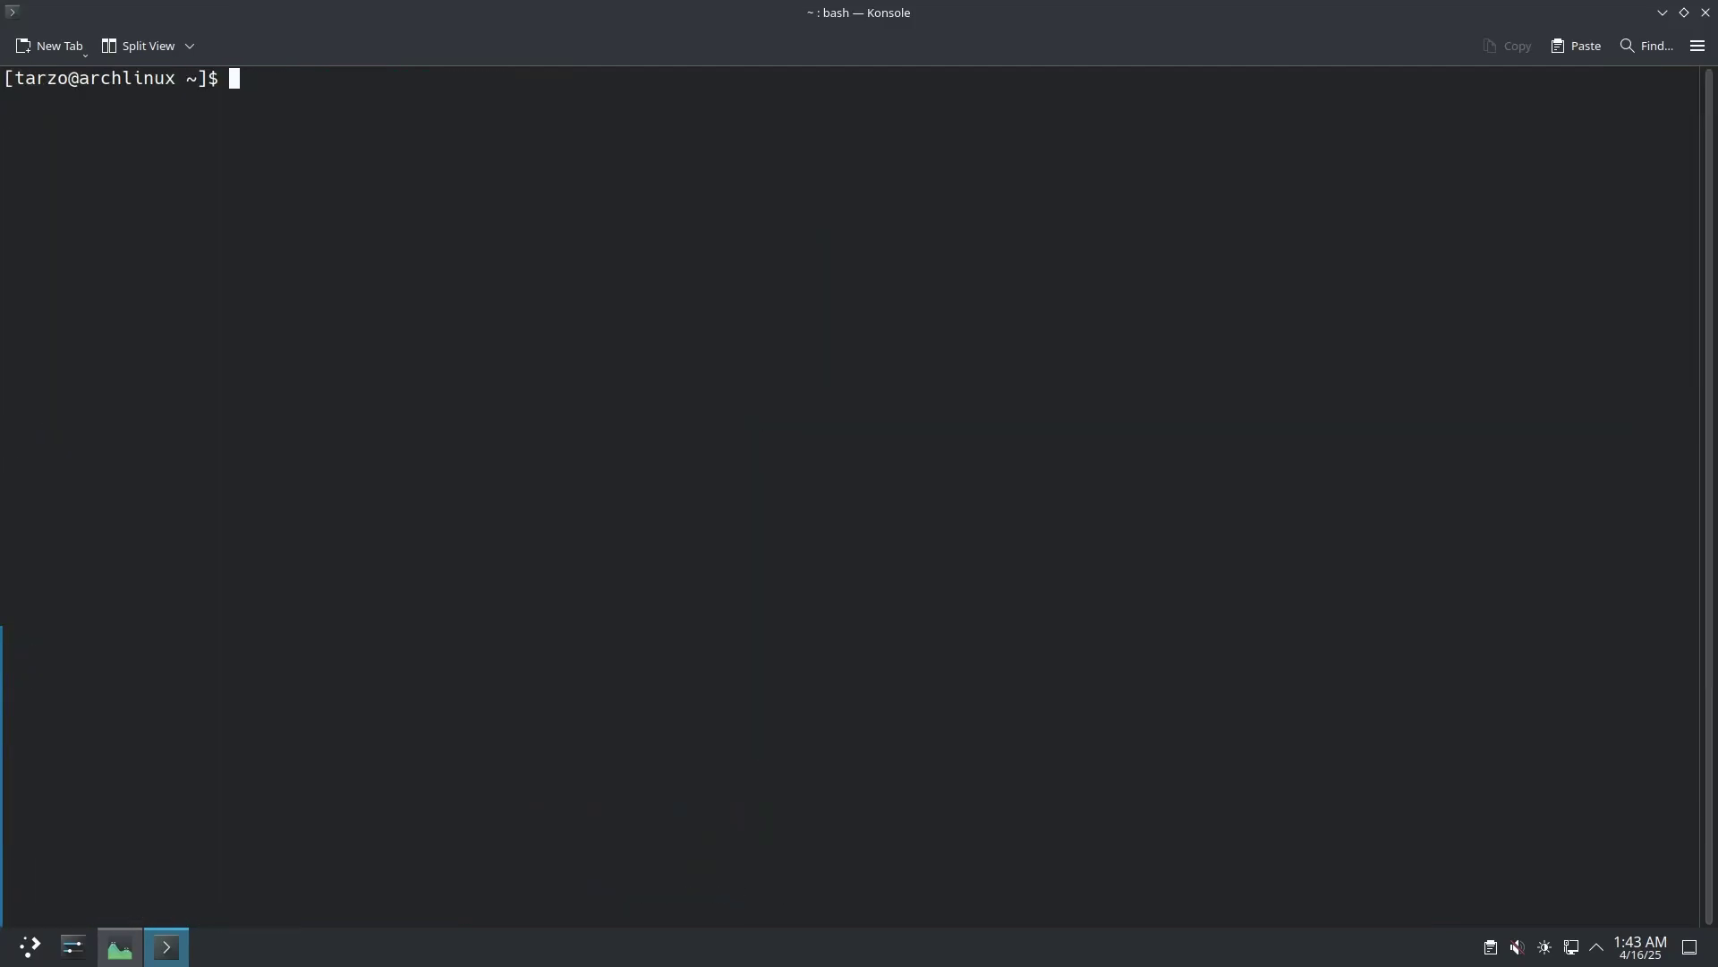
Search the AUR with yay -Ss opera and look through the results for the Opera browser package
key("Up")
key("Up")
key("Up")
key("Down")
key("Down")
key("Down")
key("Up")
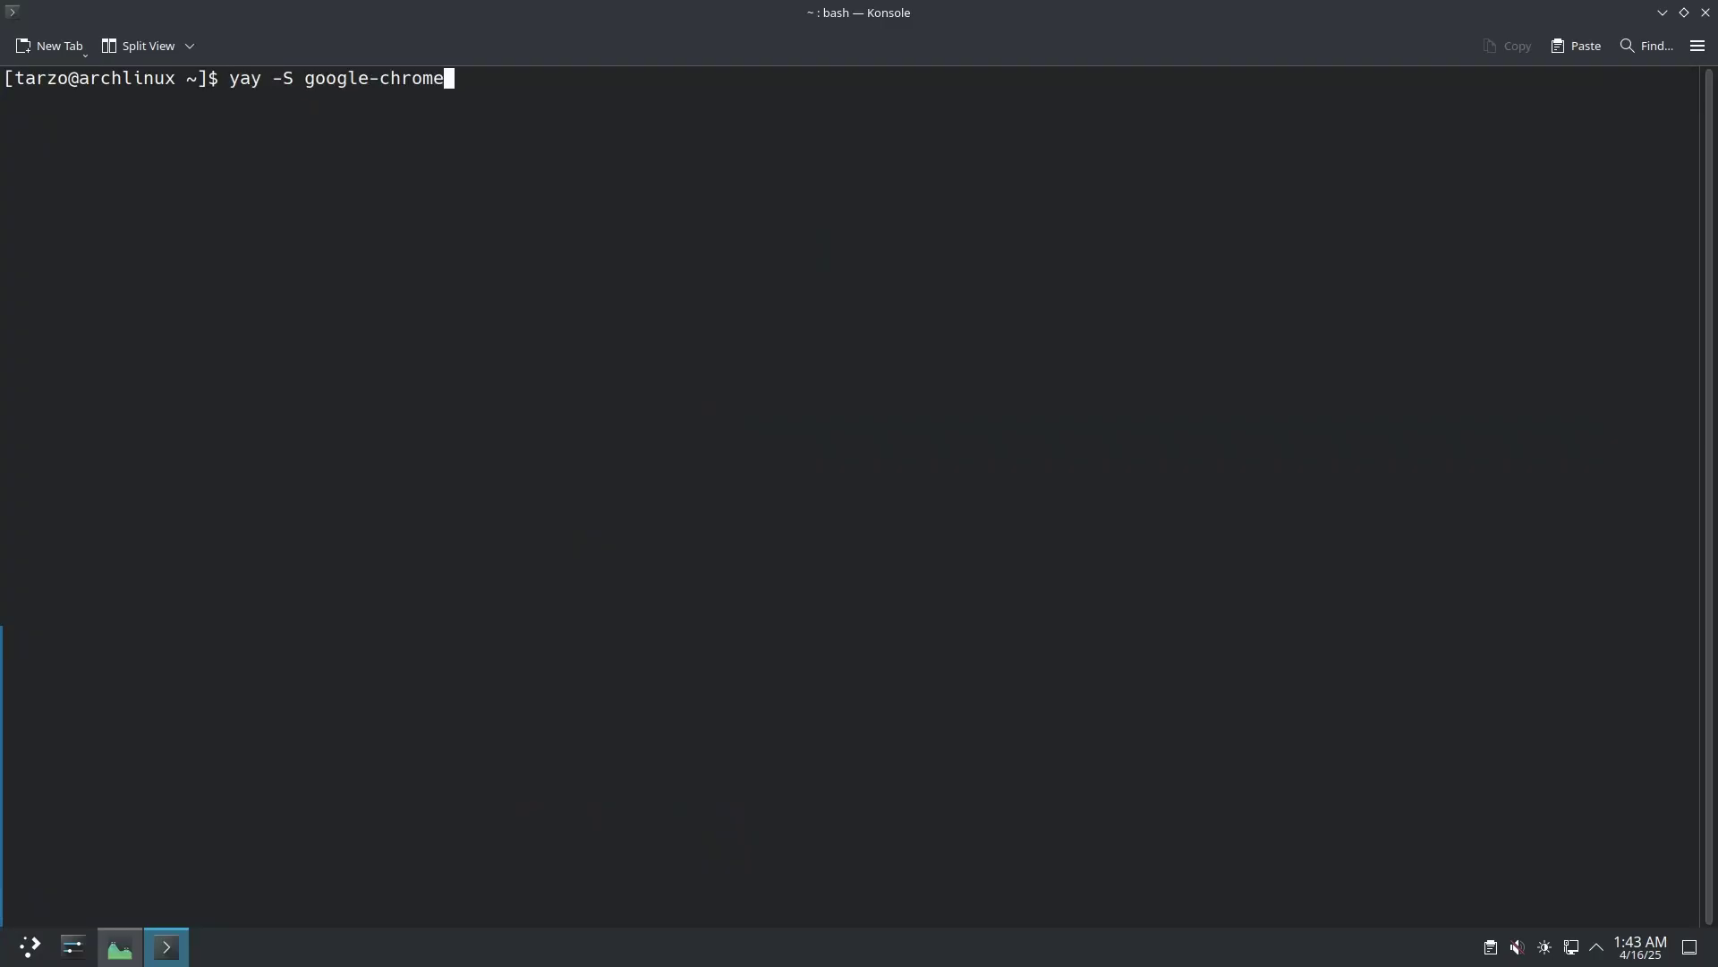
key("Up")
key("Down")
key("BackSpace")
key("BackSpace")
key("BackSpace")
key("BackSpace")
key("BackSpace")
key("BackSpace")
key("BackSpace")
key("BackSpace")
key("BackSpace")
key("BackSpace")
key("BackSpace")
key("BackSpace")
key("BackSpace")
key("BackSpace")
type("s opera")
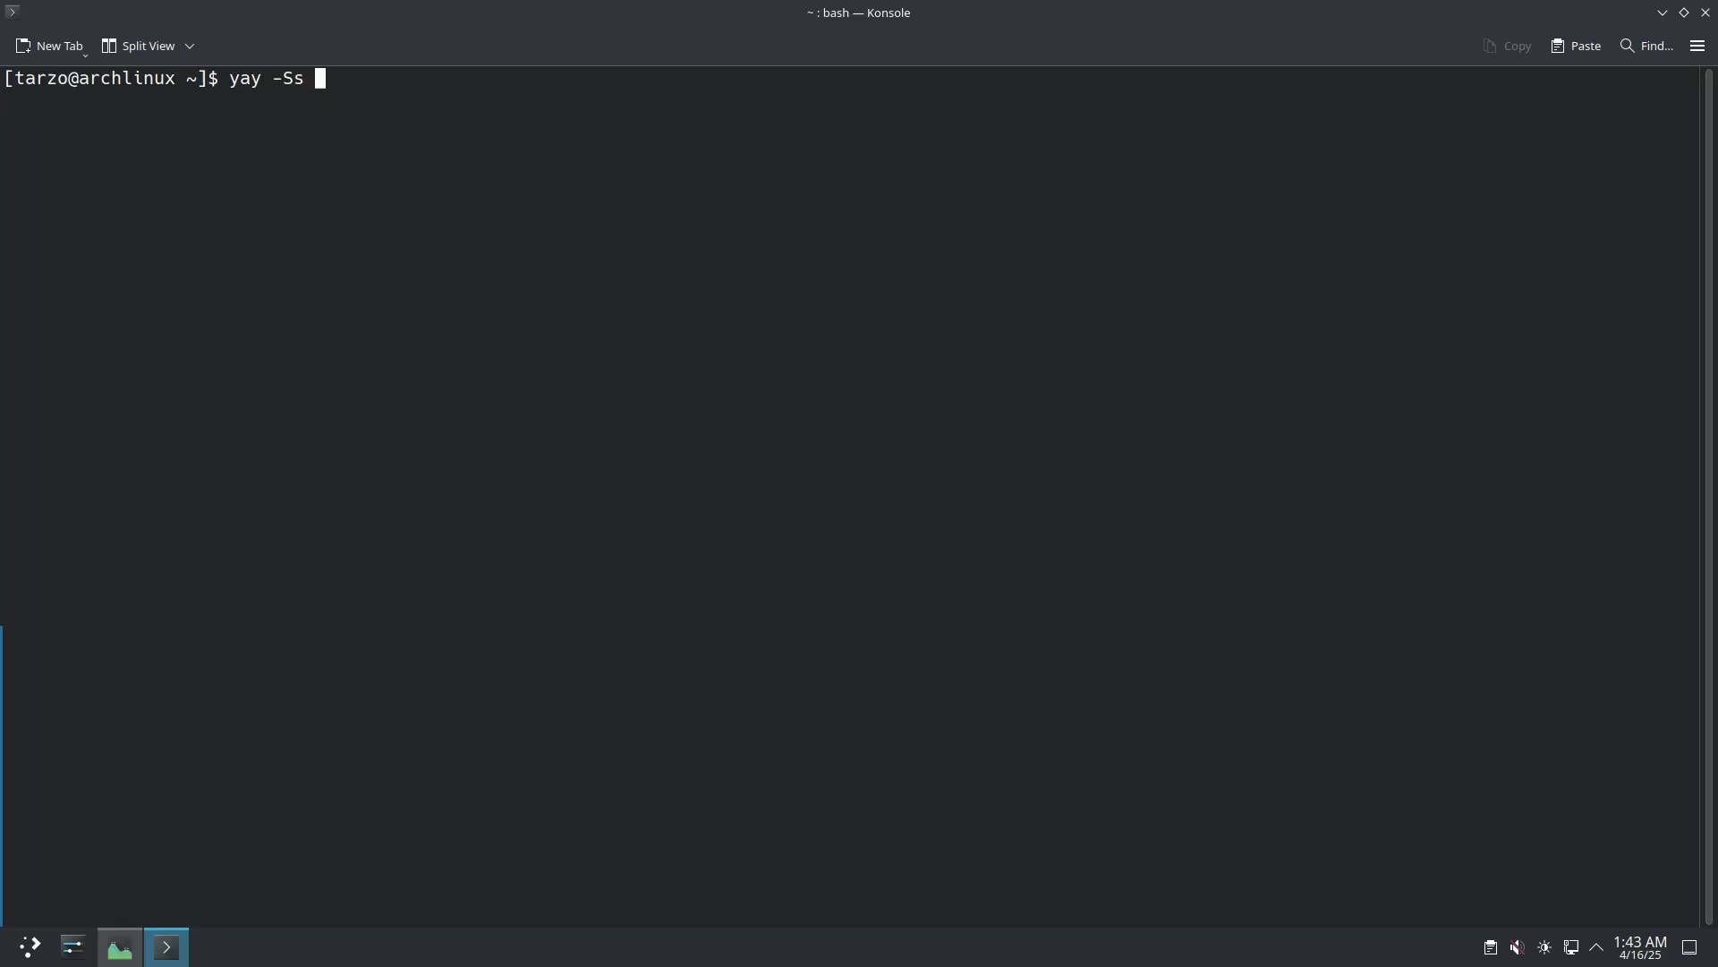
key("Return")
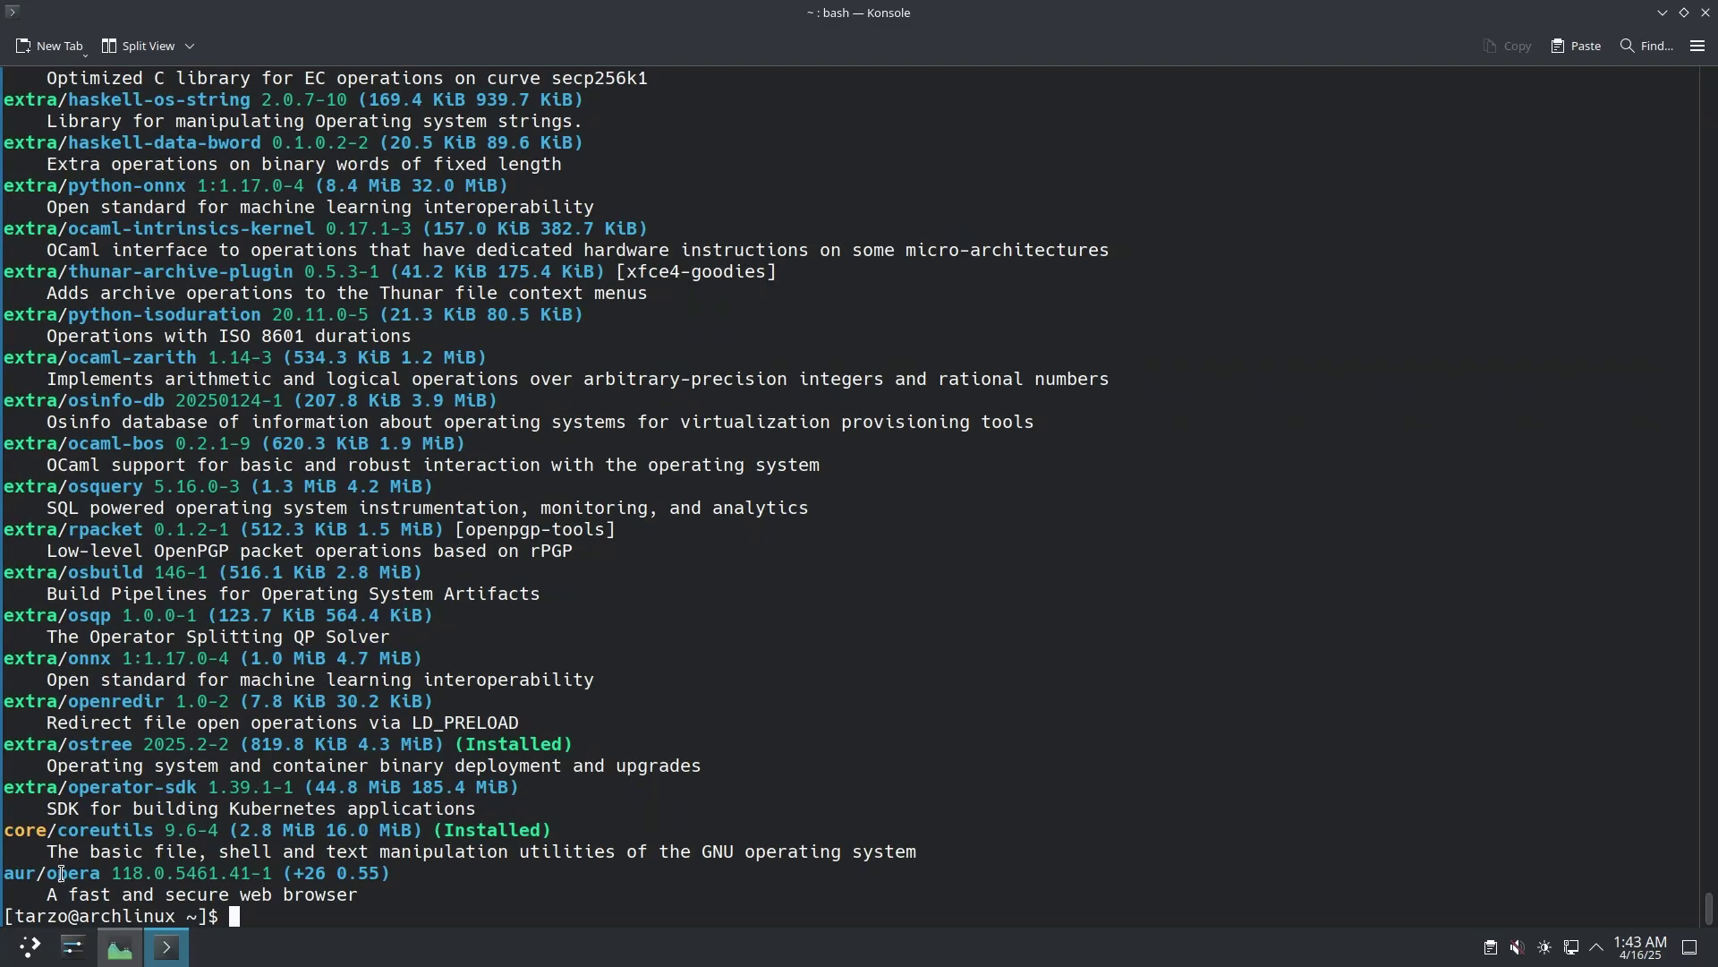
left_click_drag(49, 873, 111, 870)
scroll(223, 795, "up", 14)
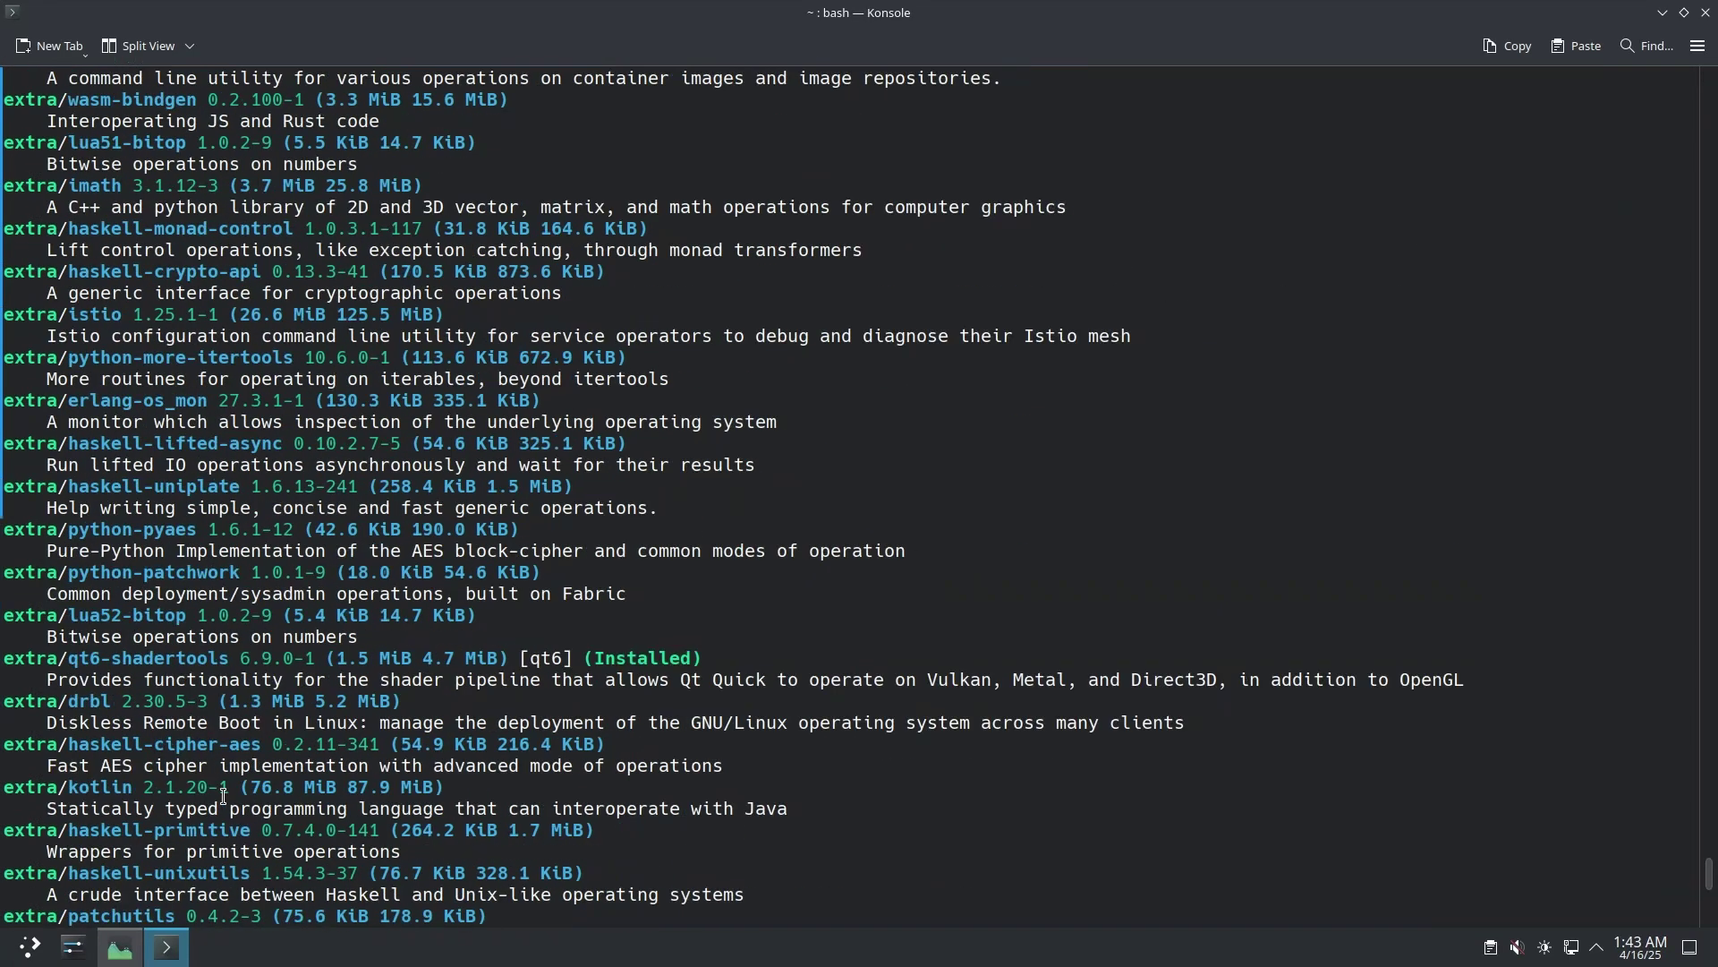
scroll(223, 796, "up", 20)
scroll(364, 728, "down", 8)
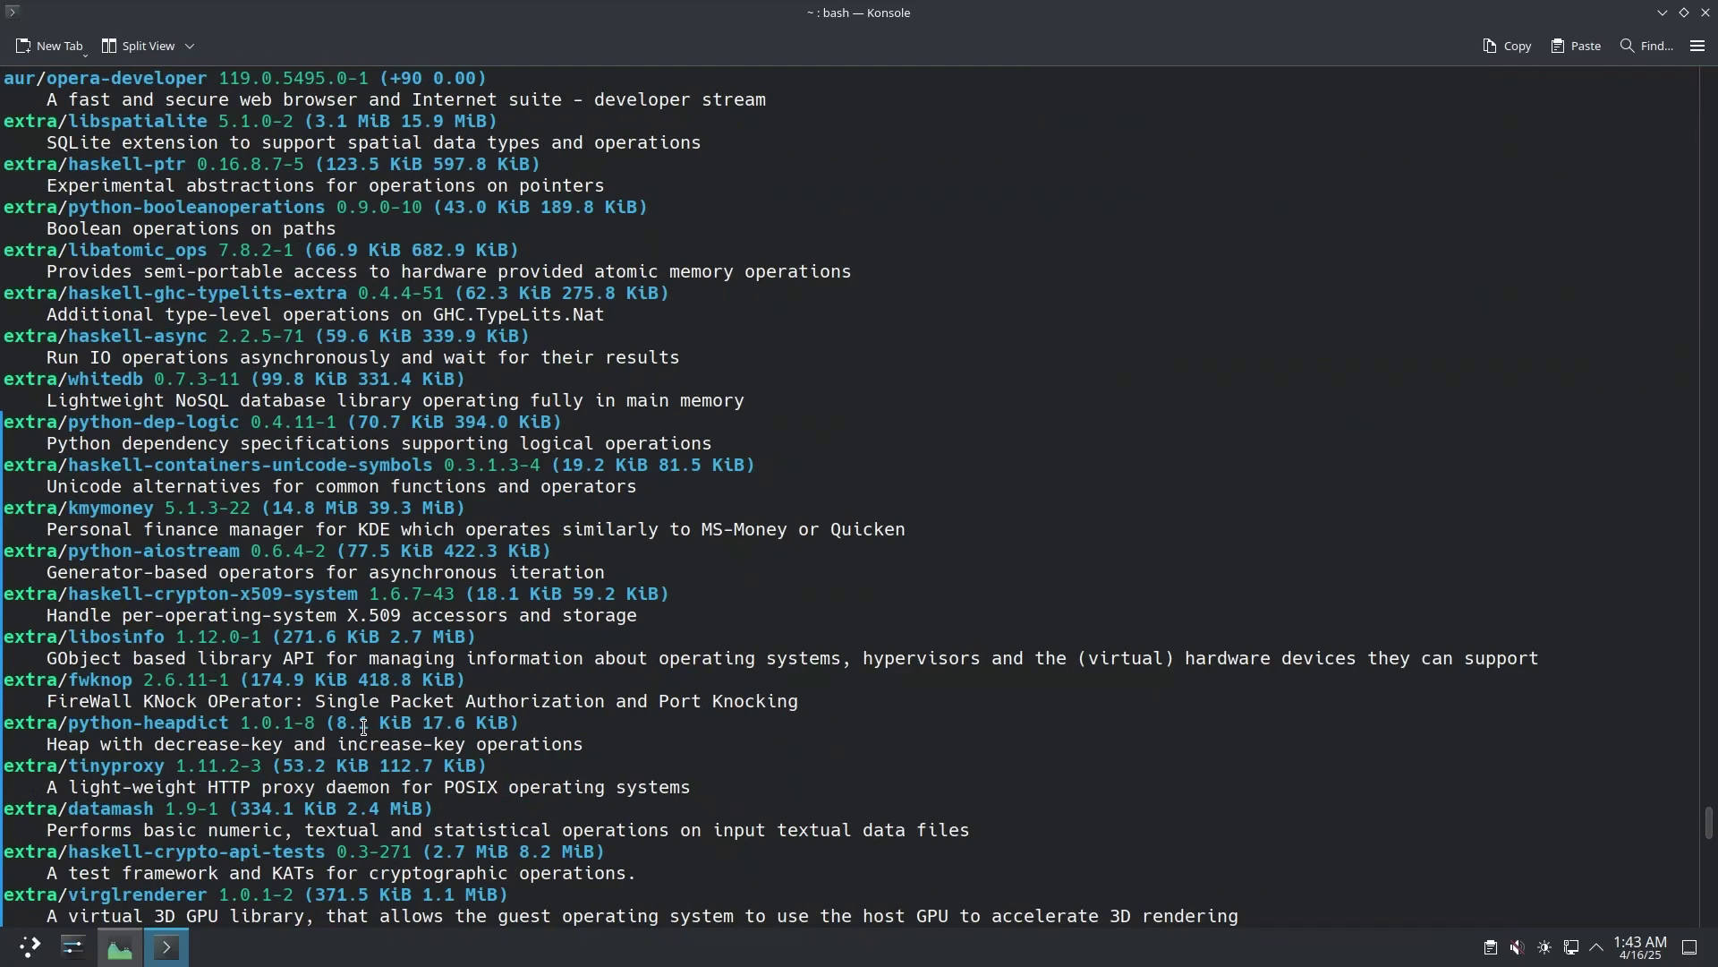
scroll(363, 728, "down", 20)
Install Opera from the AUR with yay -S opera, accepting the defaults for clean build, diffs and both installation prompts
key("Up")
key("Left")
key("Left")
key("Left")
key("Left")
key("Left")
key("Left")
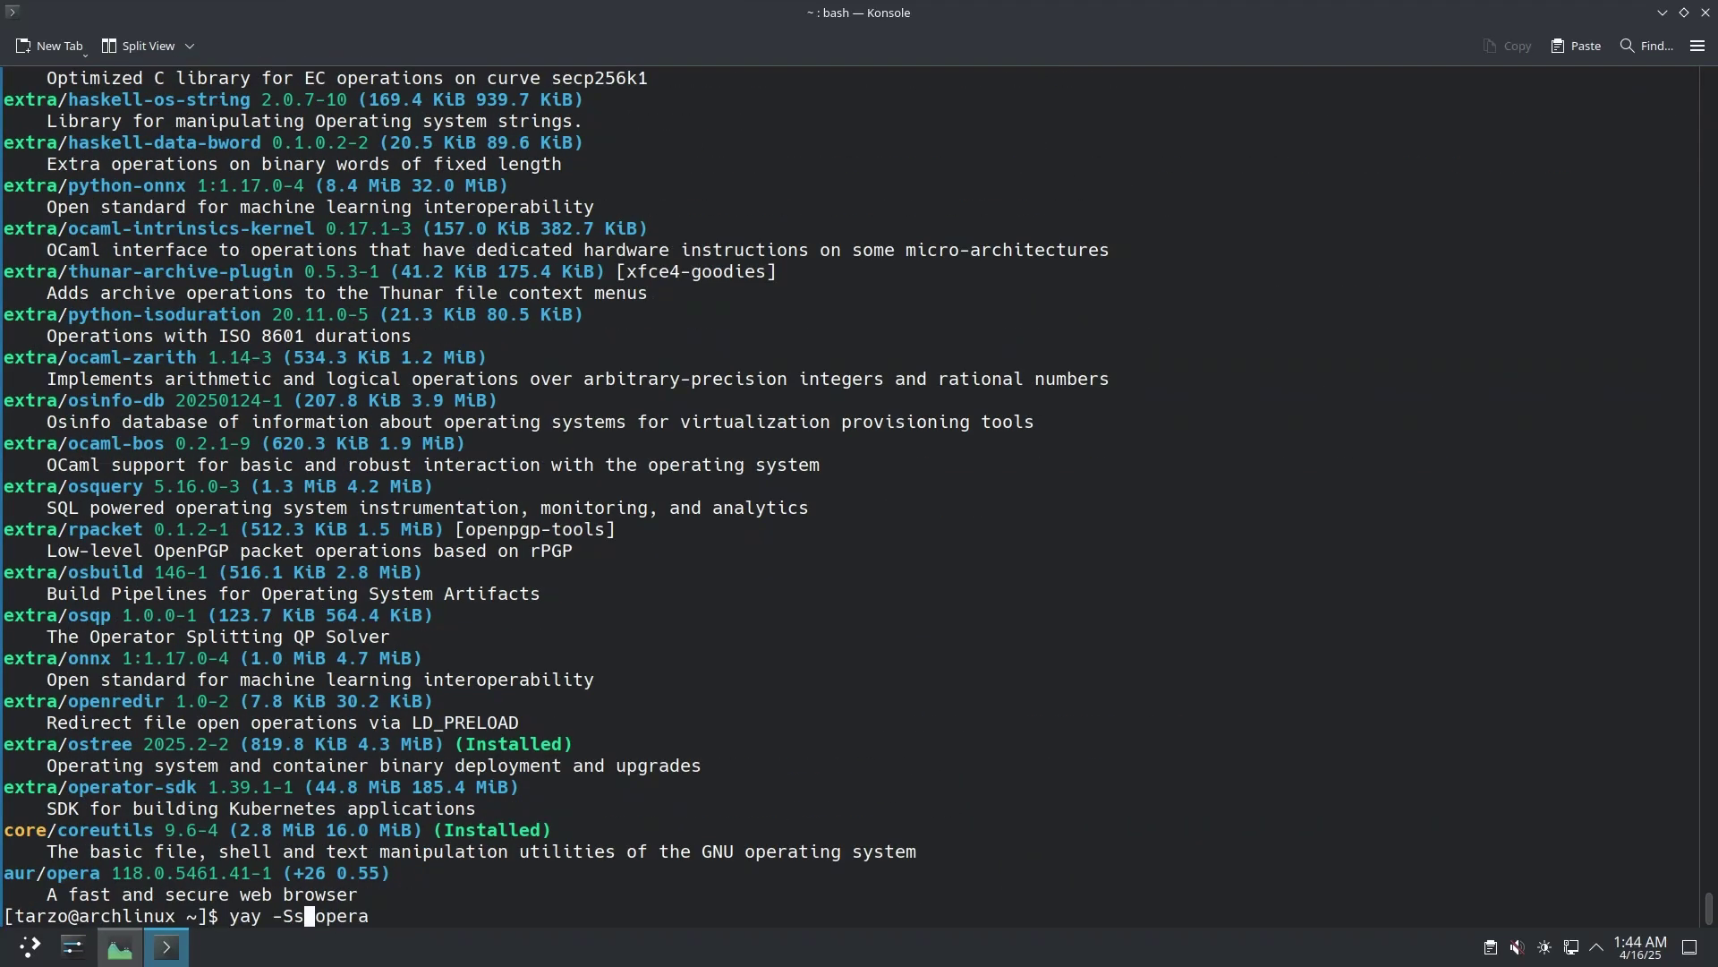
key("BackSpace")
key("Return")
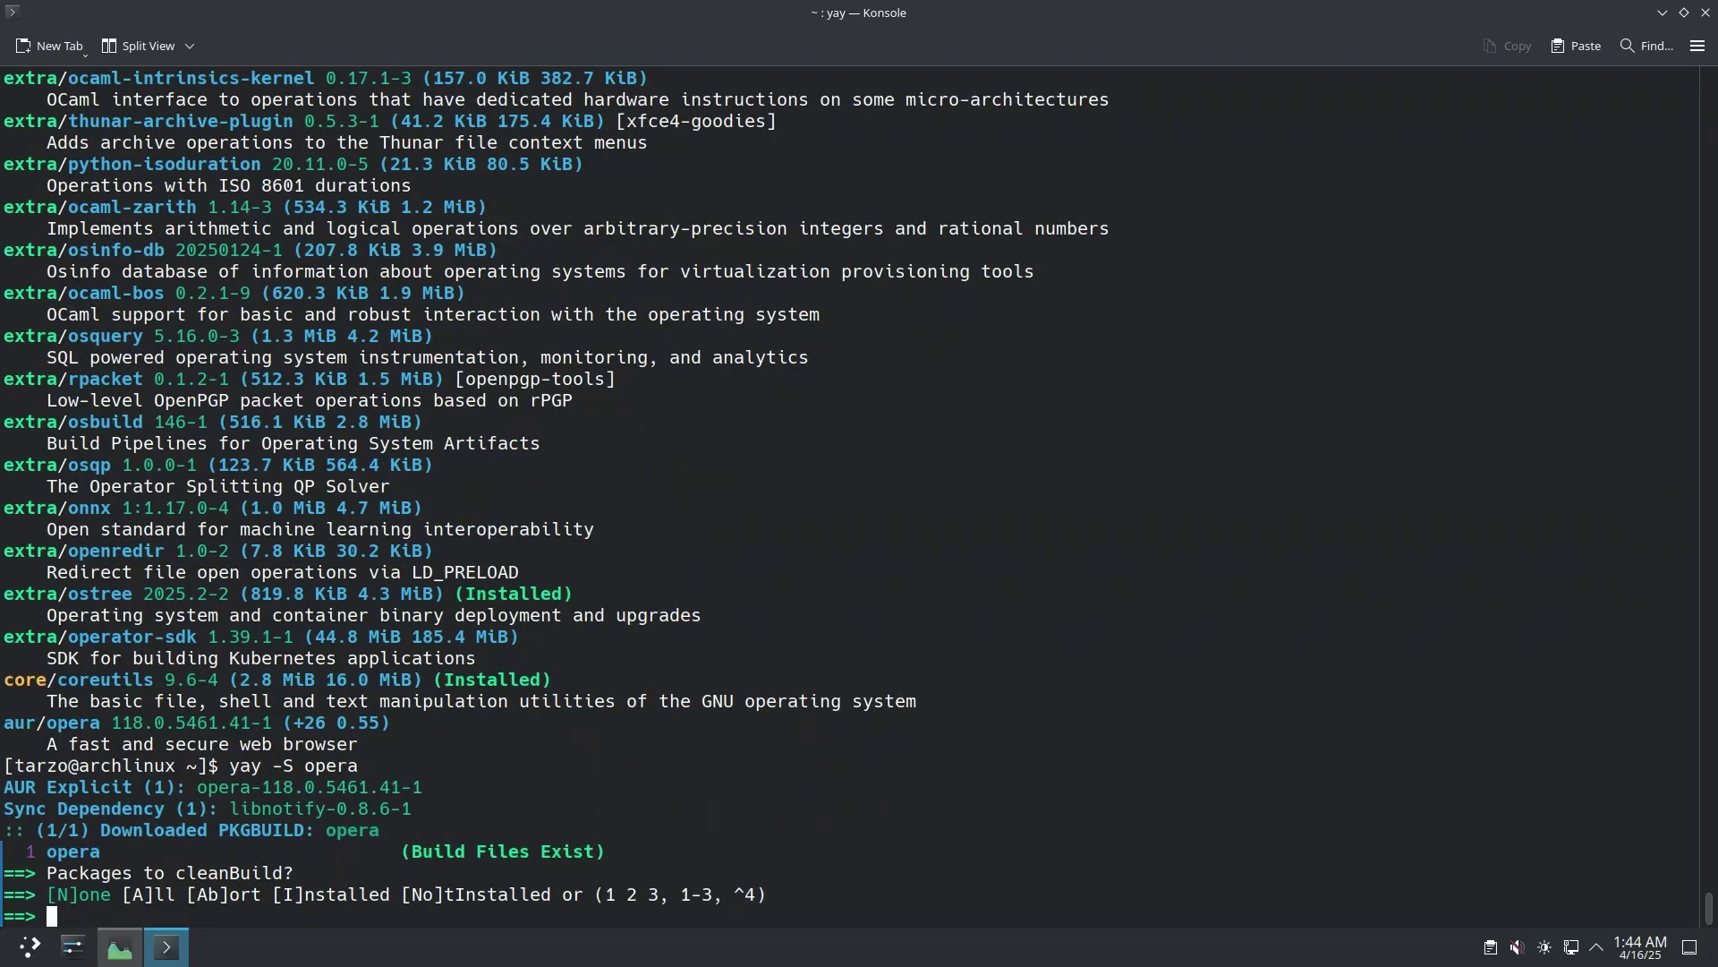
key("Return")
key("Return")
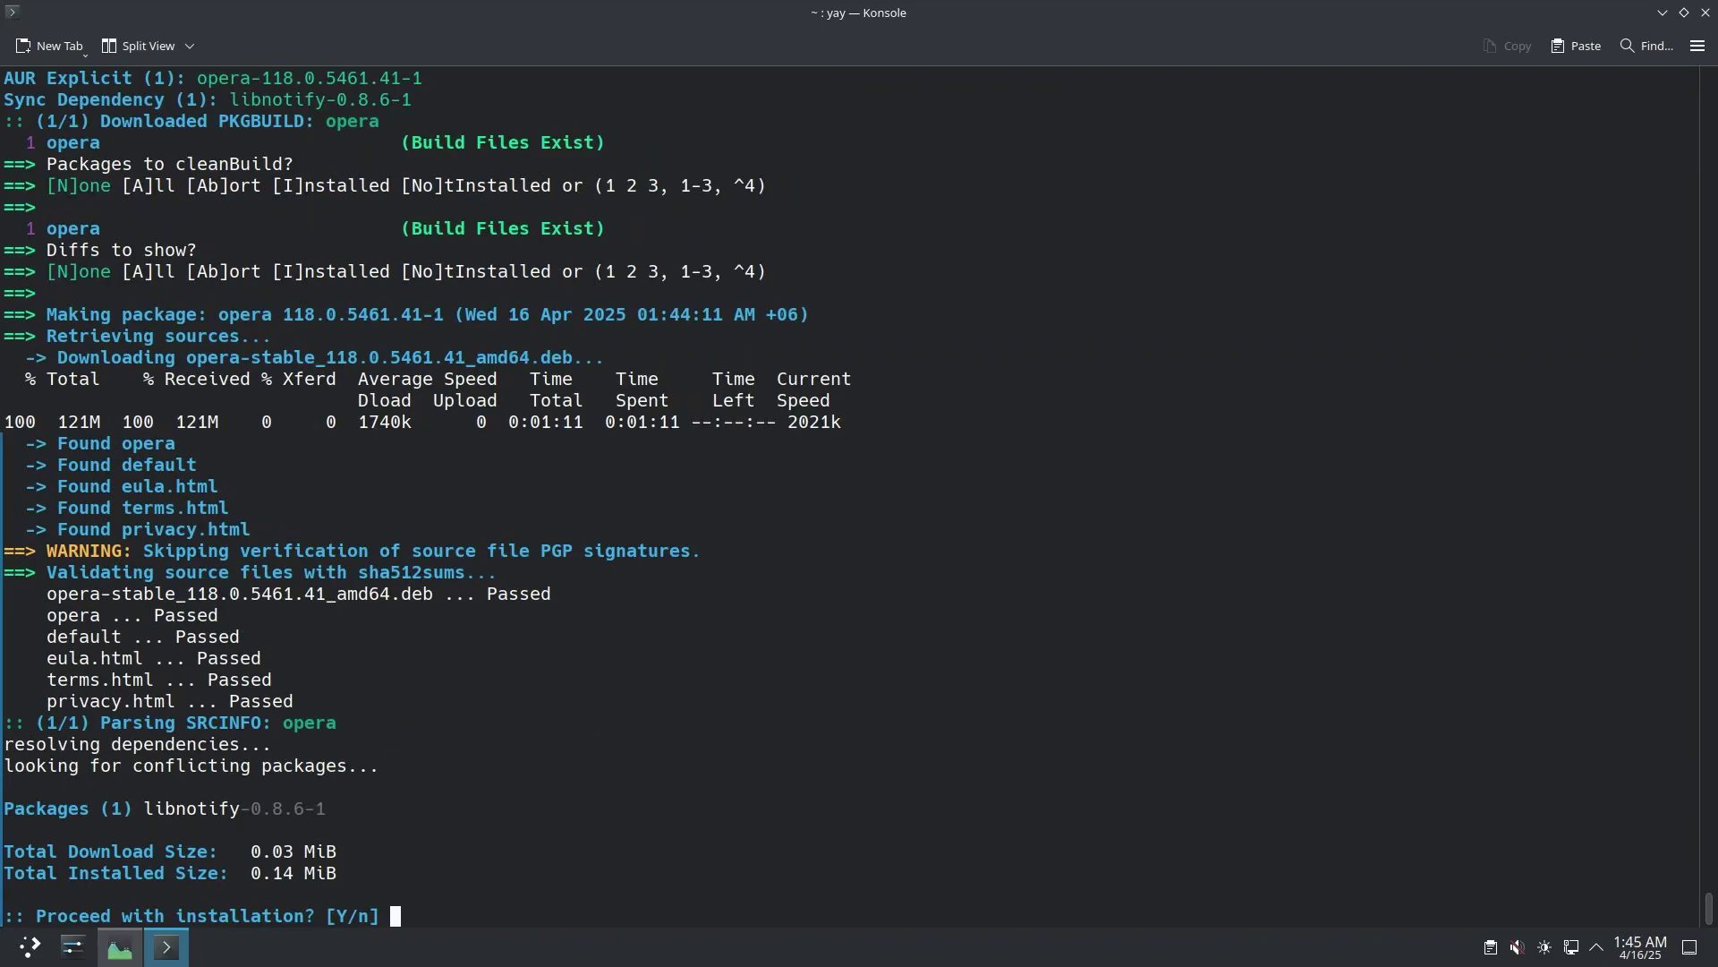
key("Return")
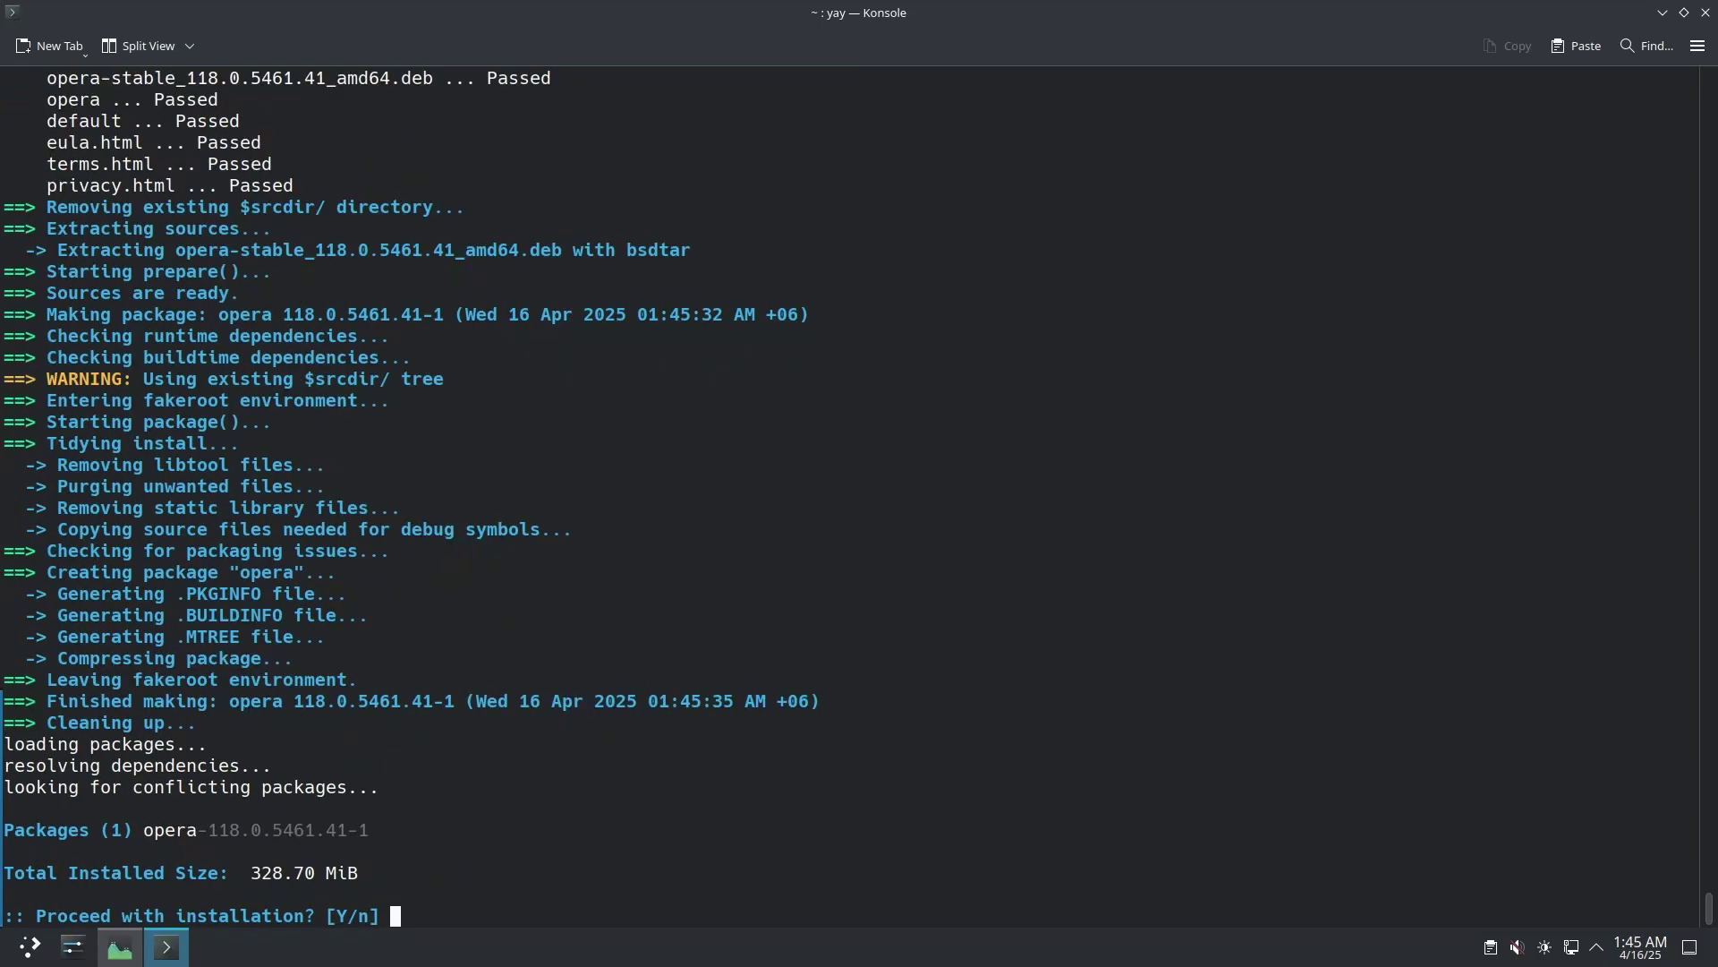
key("Return")
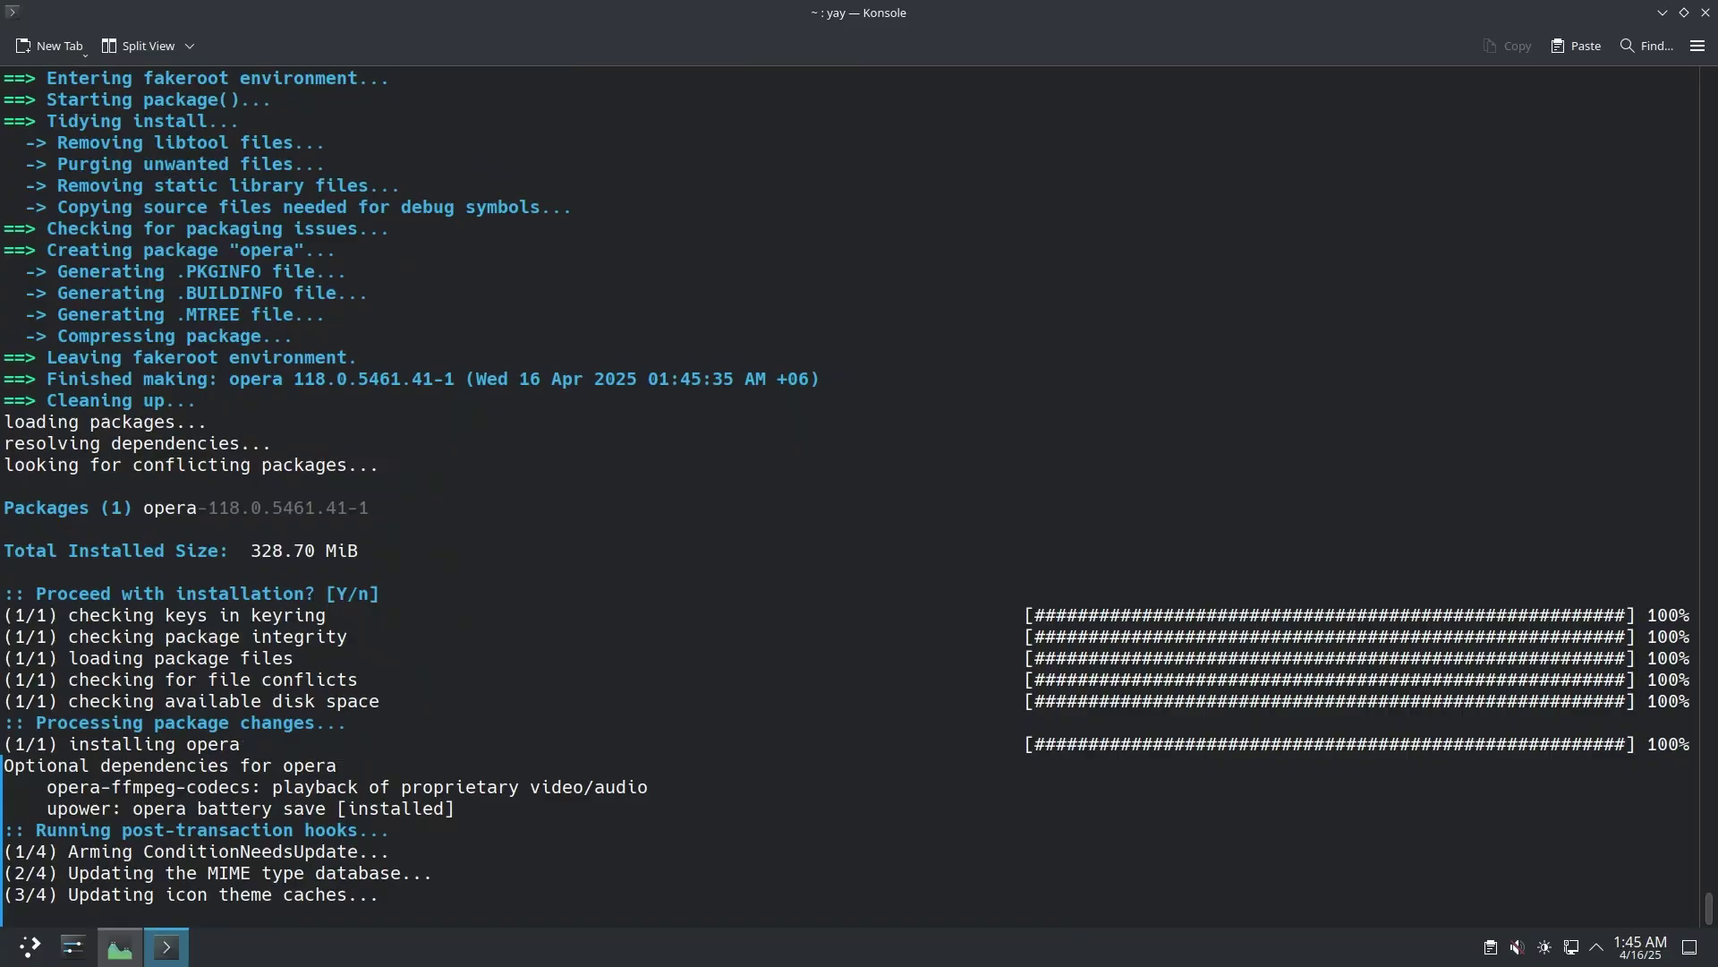
Clear the installation output and close the terminal
type("clear")
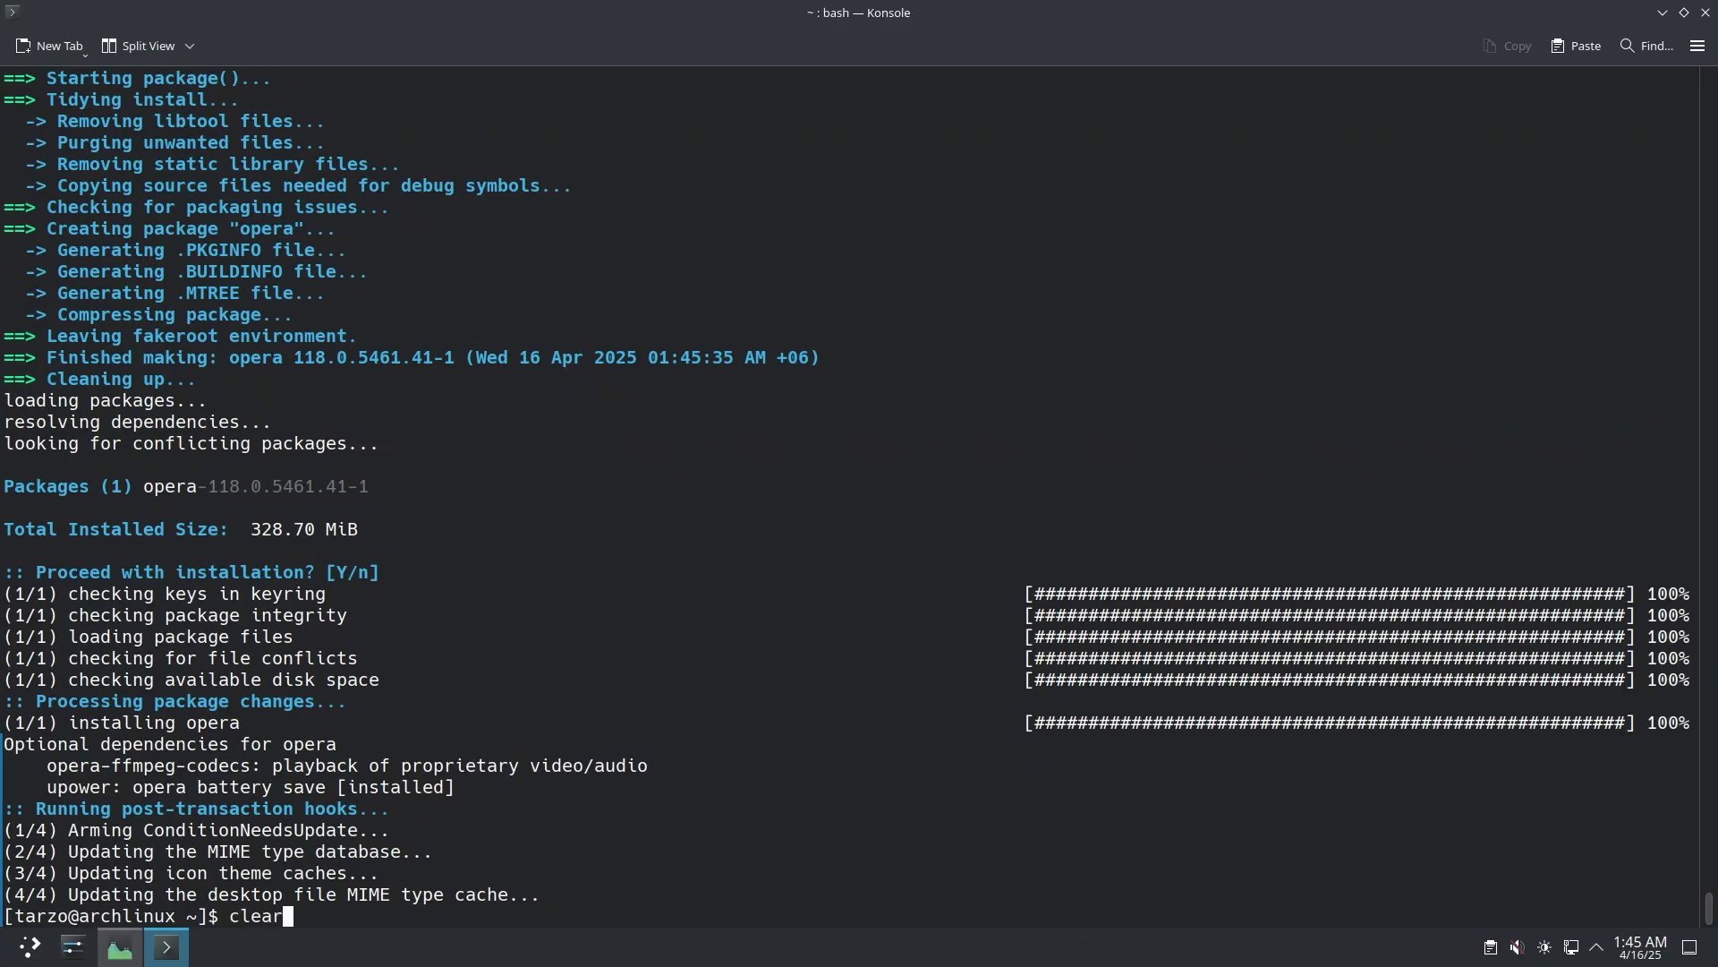
key("Return")
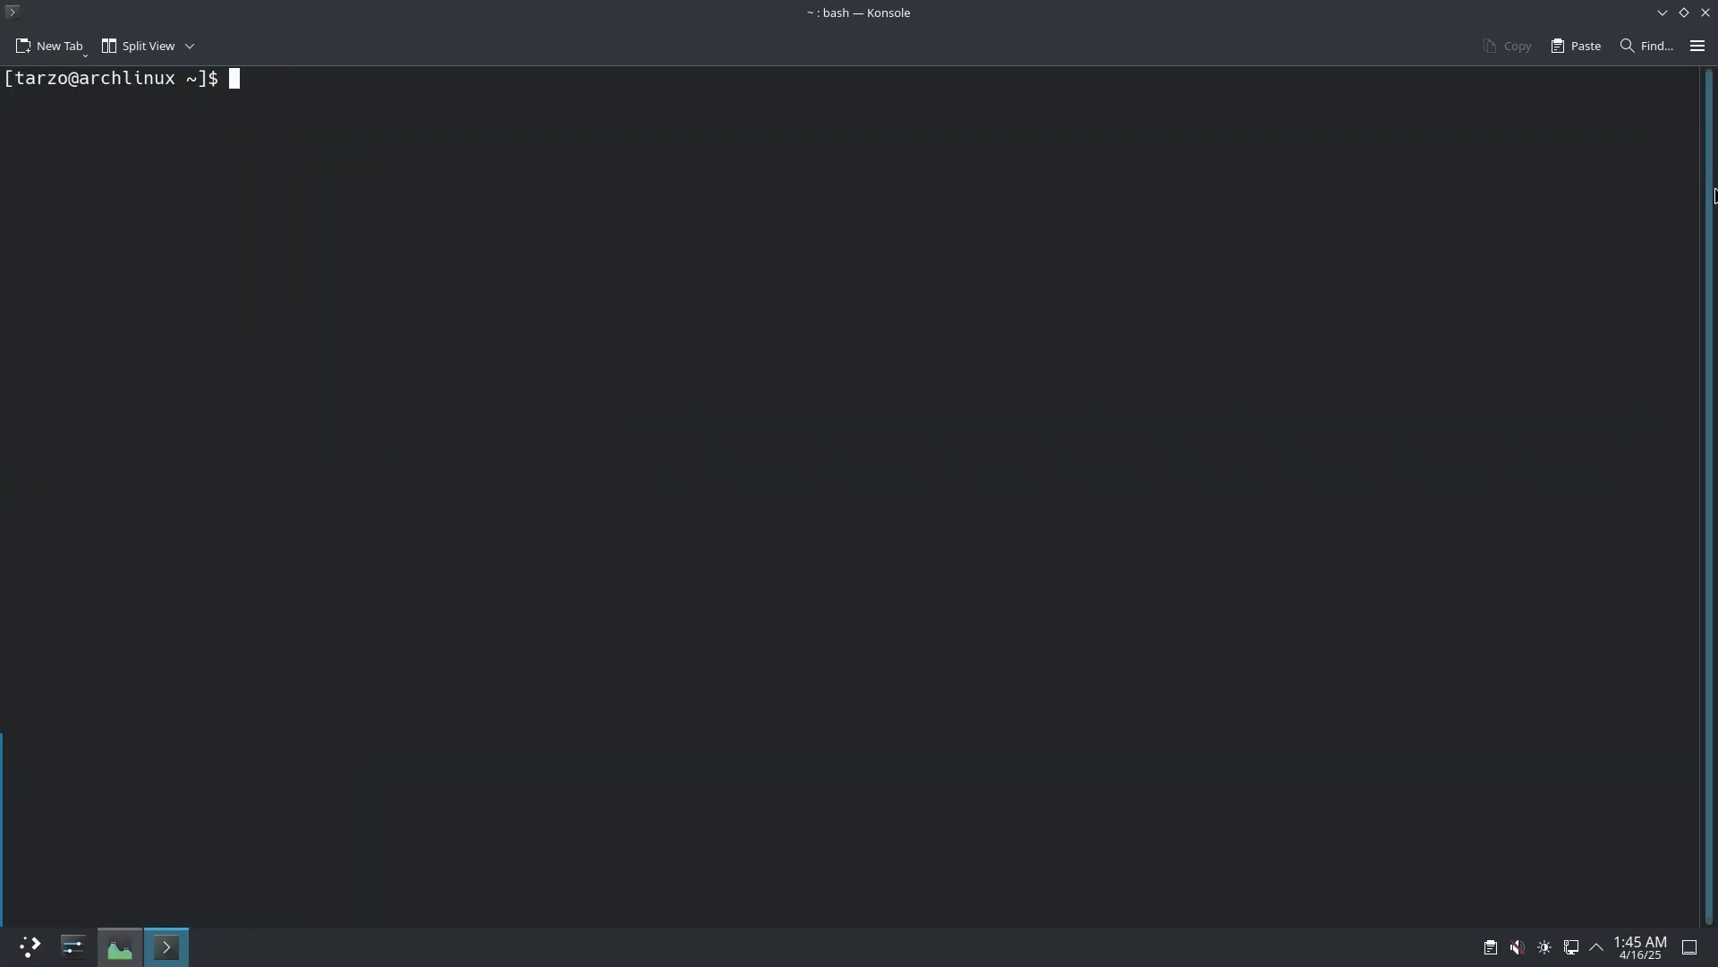
left_click(1705, 12)
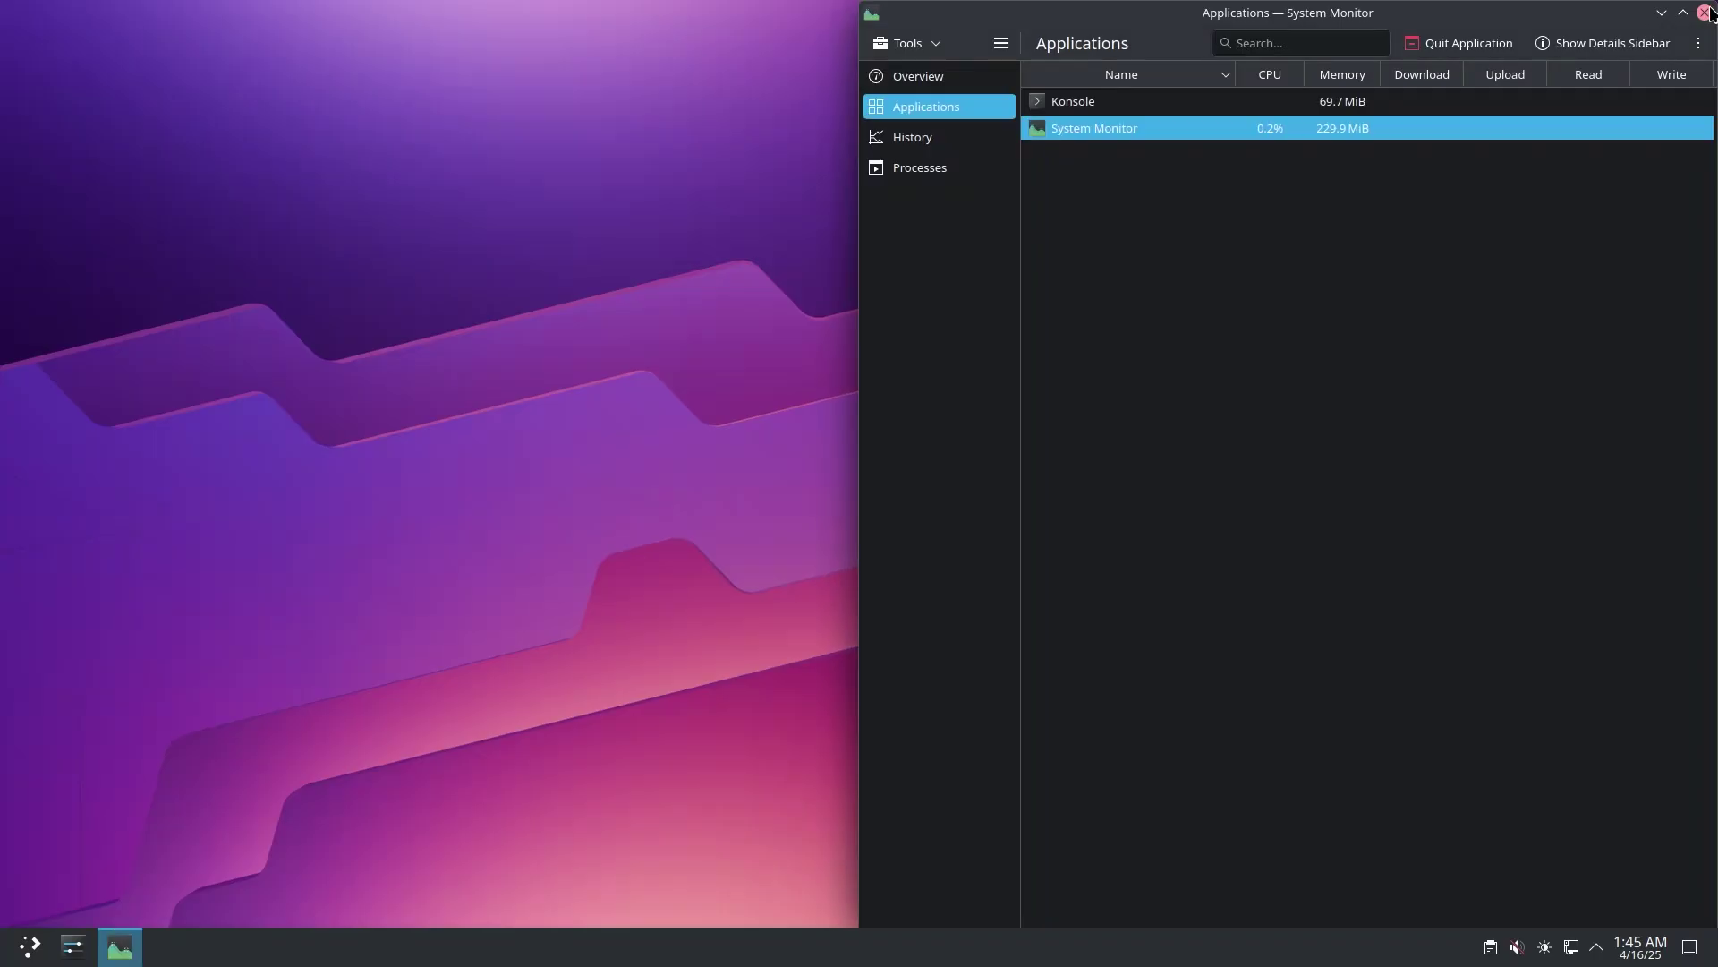
Launch Opera and move its window so that it does not cover System Monitor's memory readings
left_click(27, 948)
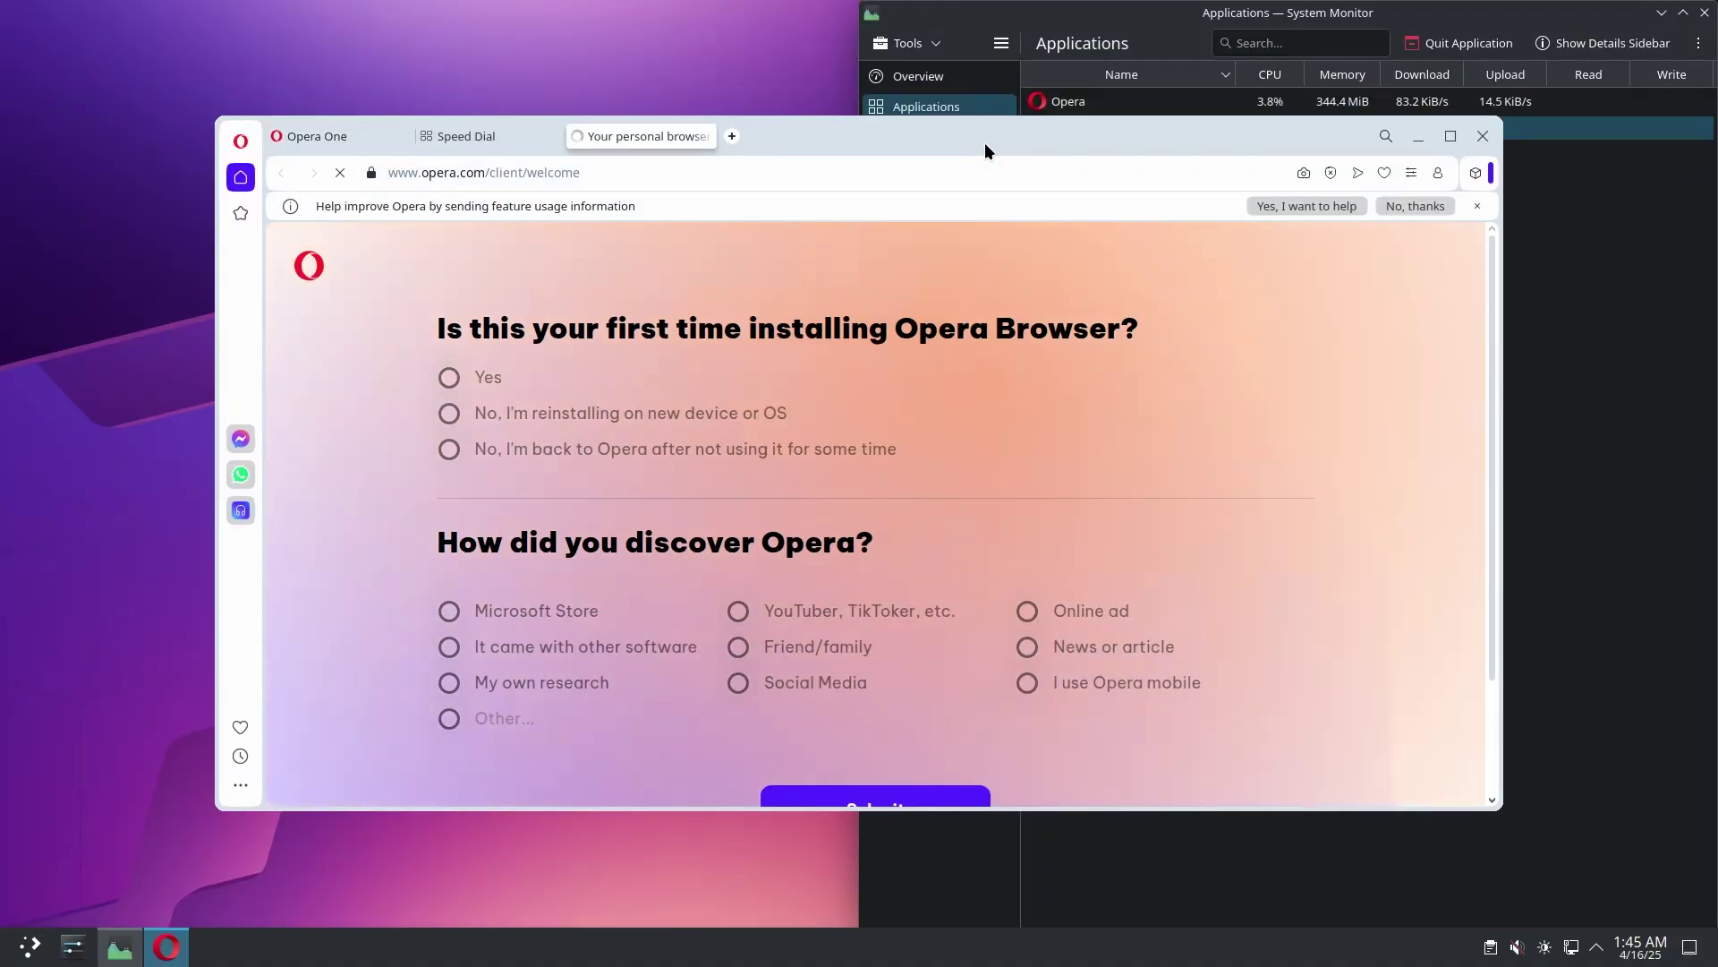
left_click_drag(985, 143, 911, 211)
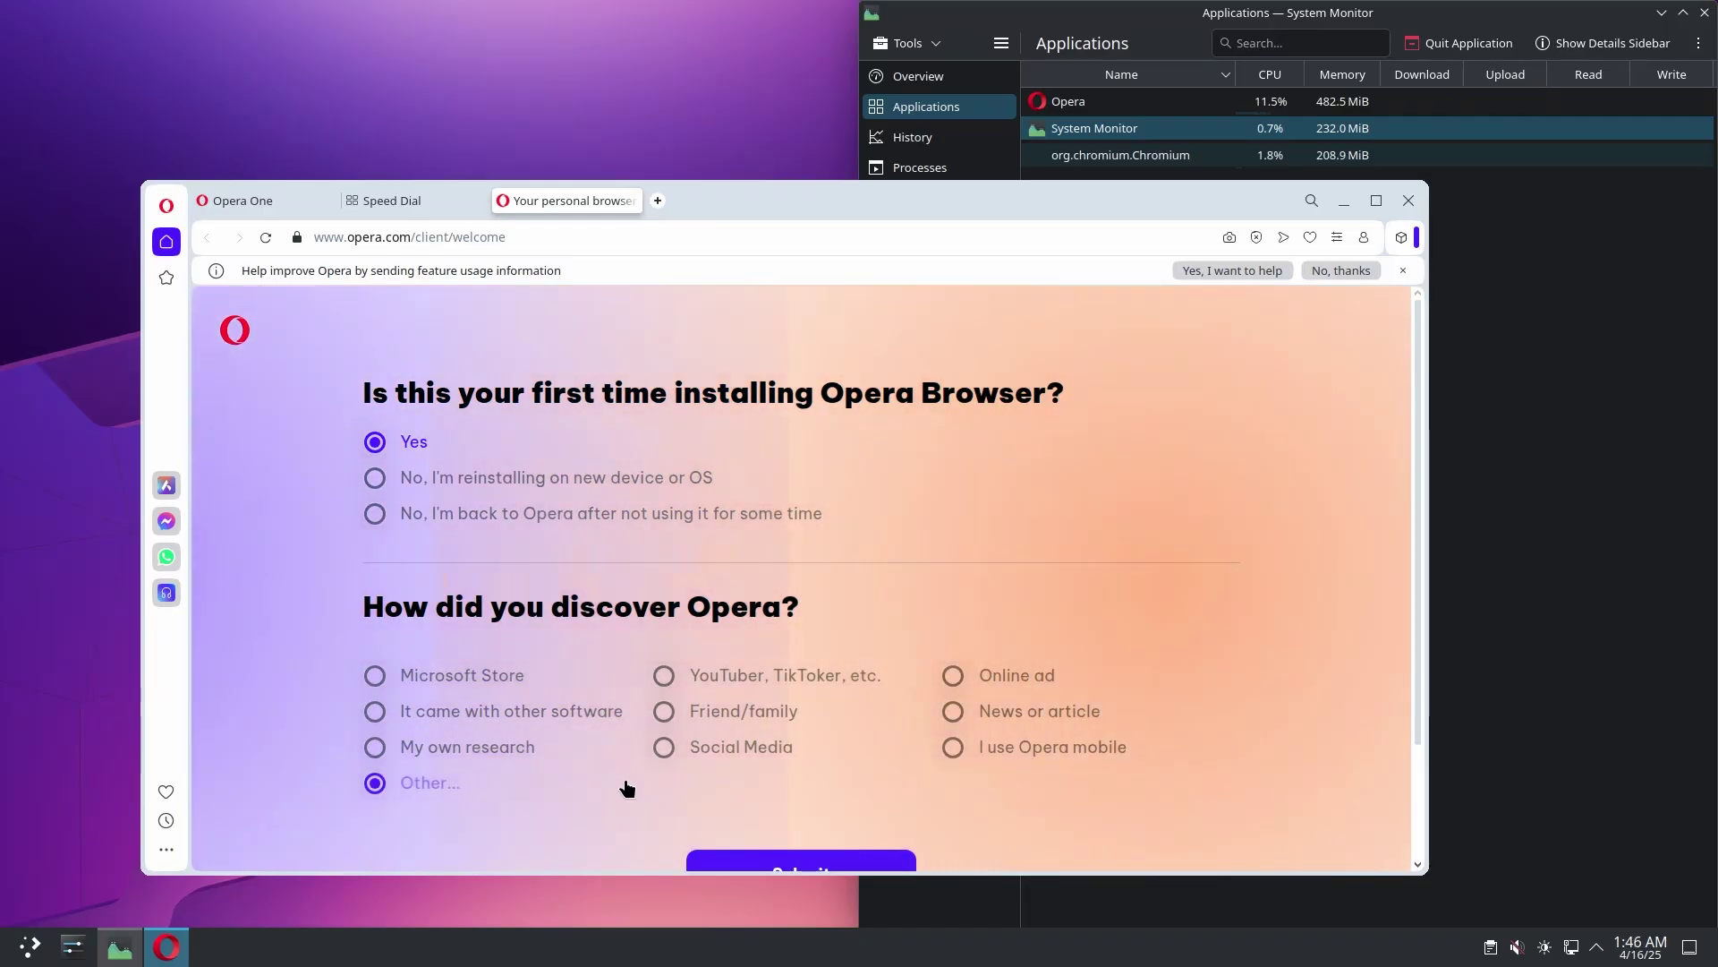
Submit Opera's welcome survey with "It came with other software" as the discovery source, and close the two extra tabs
left_click(752, 747)
left_click(864, 675)
left_click(542, 680)
left_click(510, 714)
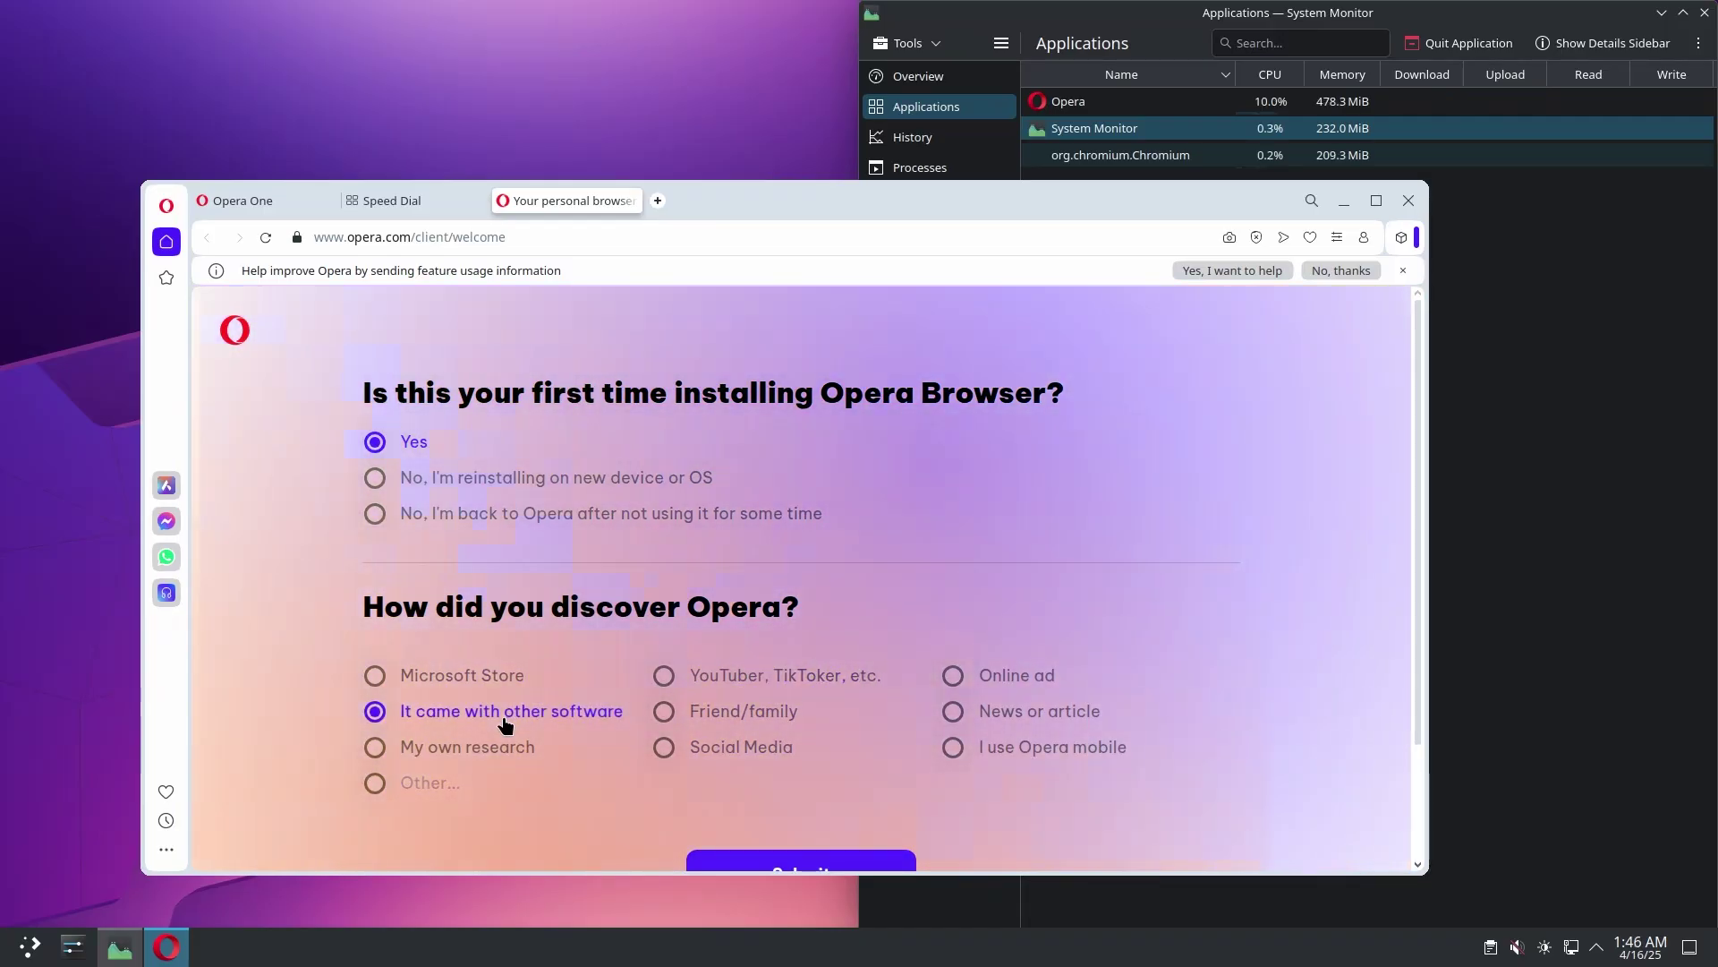
scroll(537, 718, "down", 3)
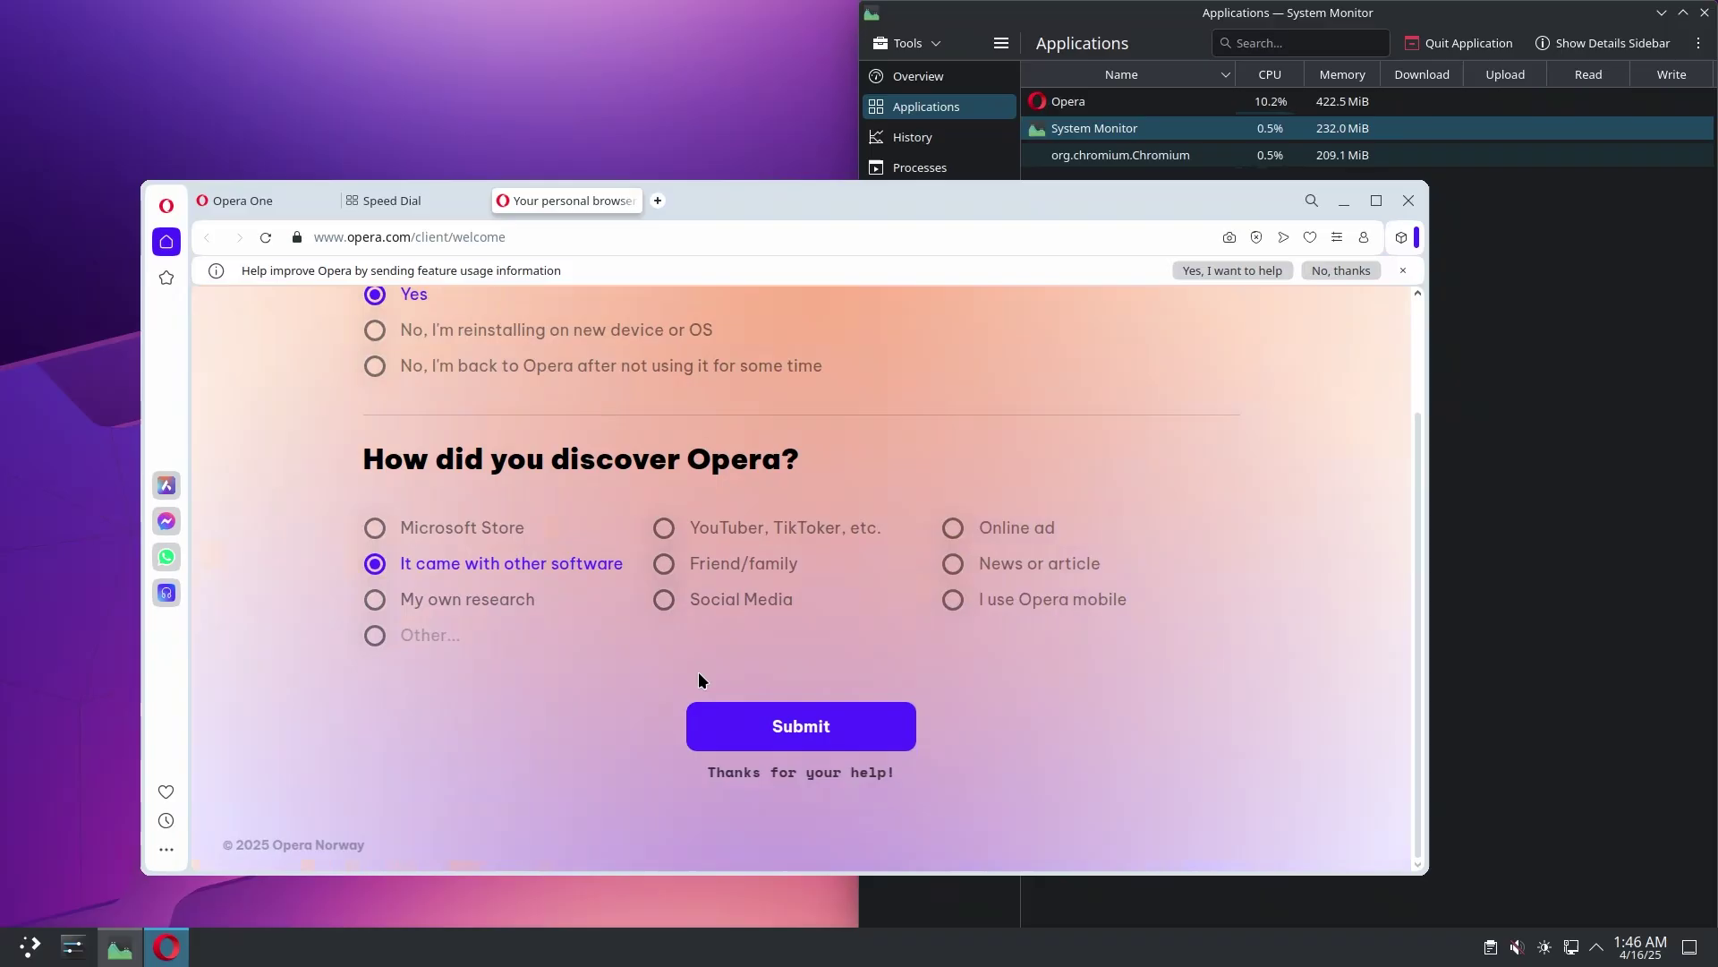
left_click(723, 723)
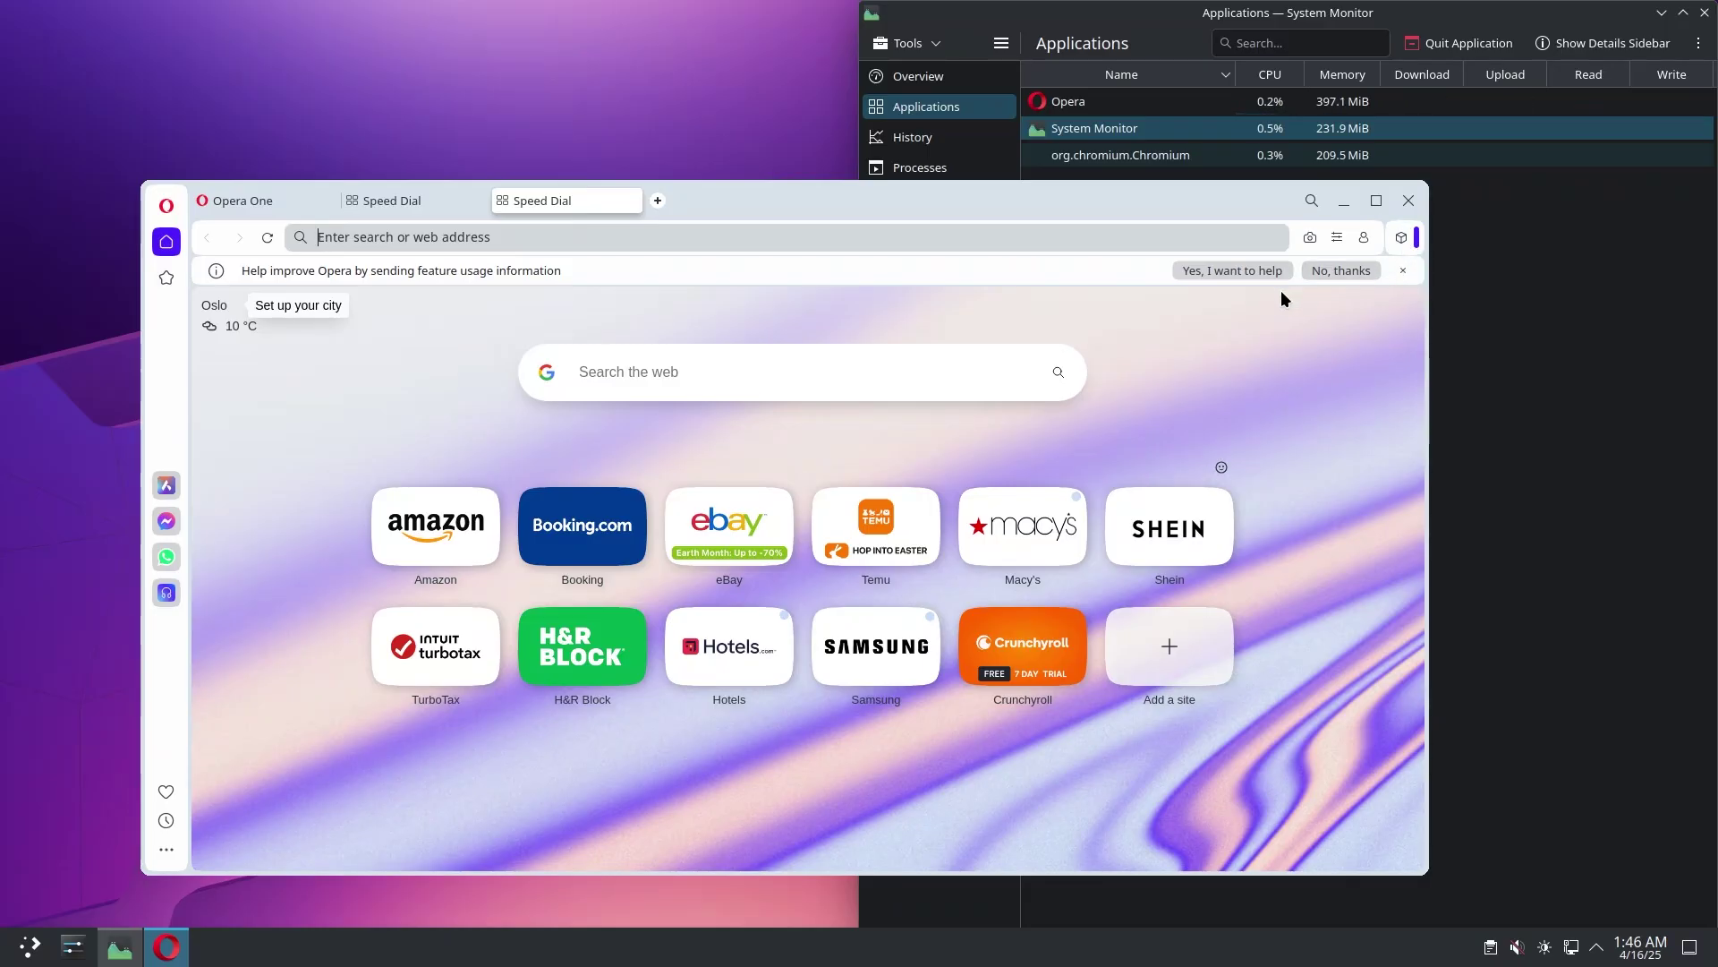
left_click(330, 206)
left_click(330, 205)
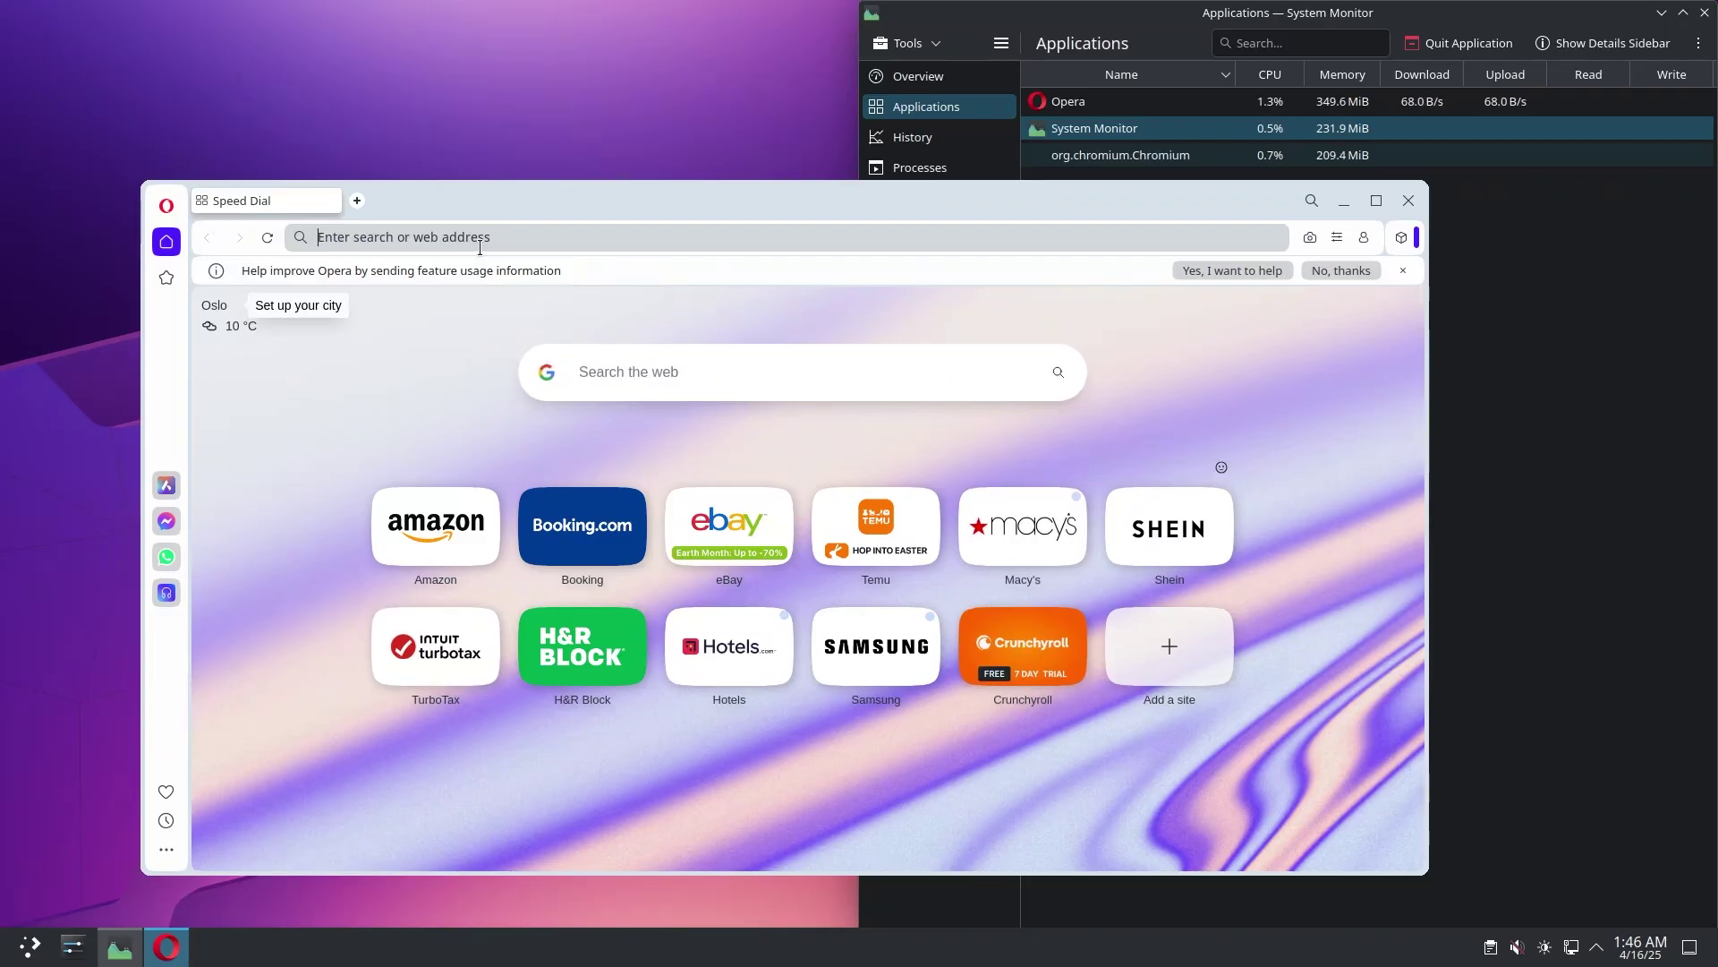
Review the options in Opera's Easy setup and switch the Classic theme to its dark version
left_click(1337, 237)
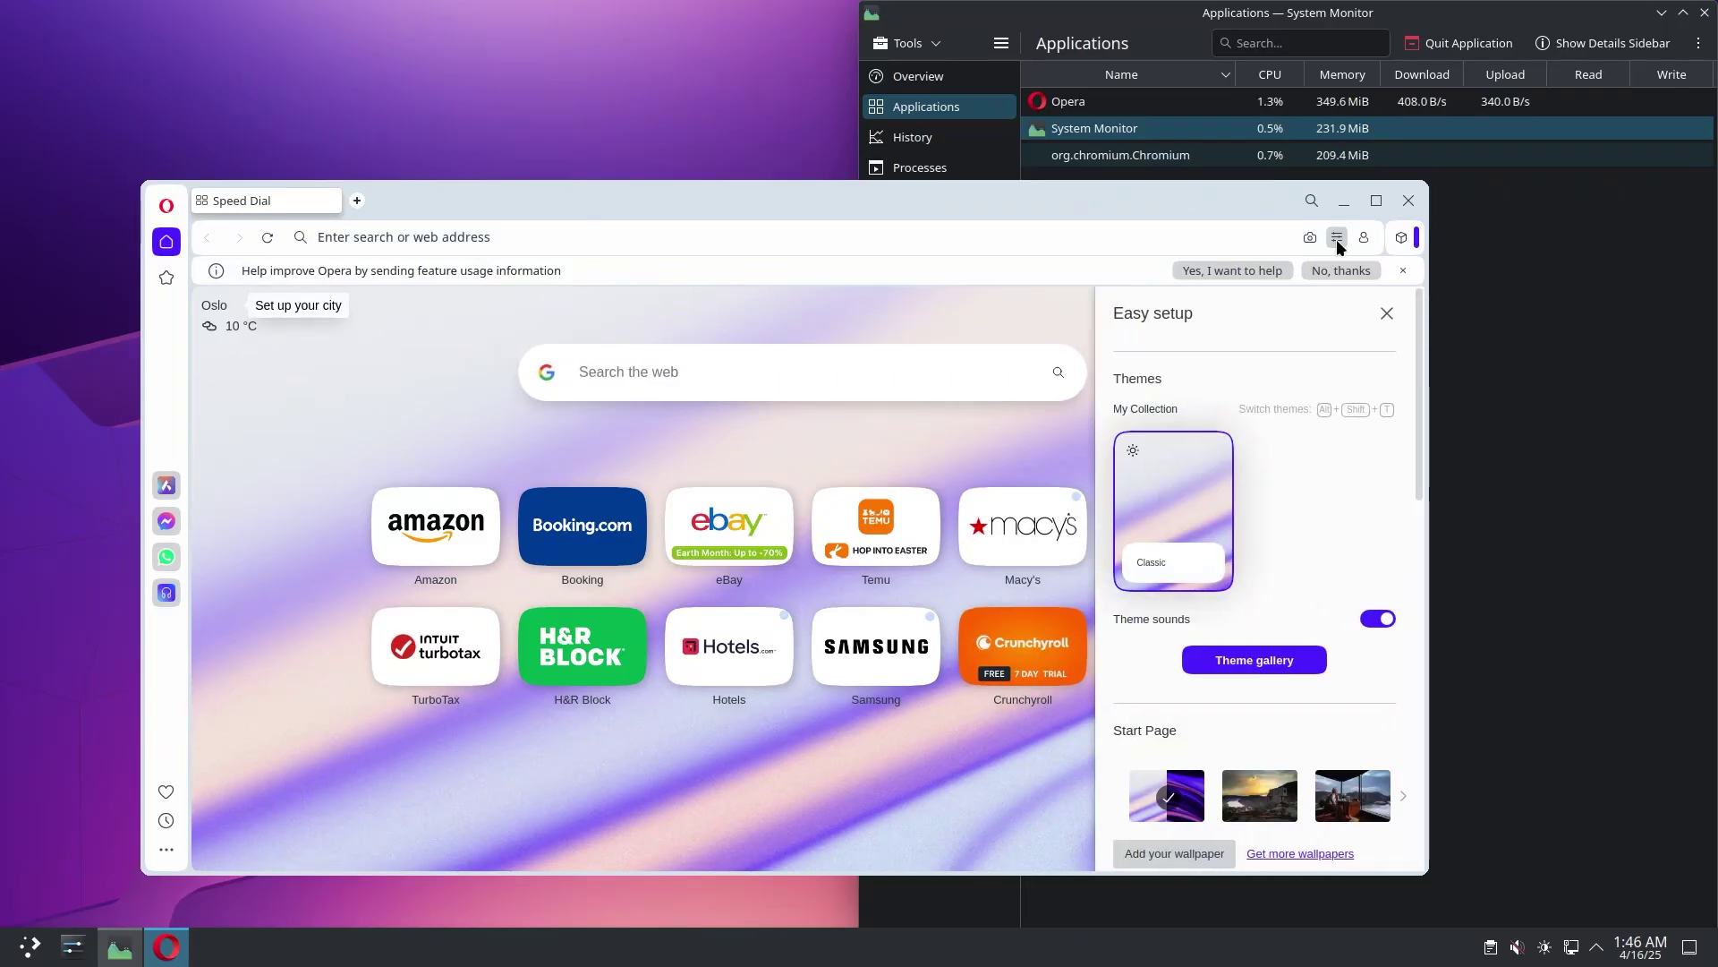
scroll(1256, 483, "down", 3)
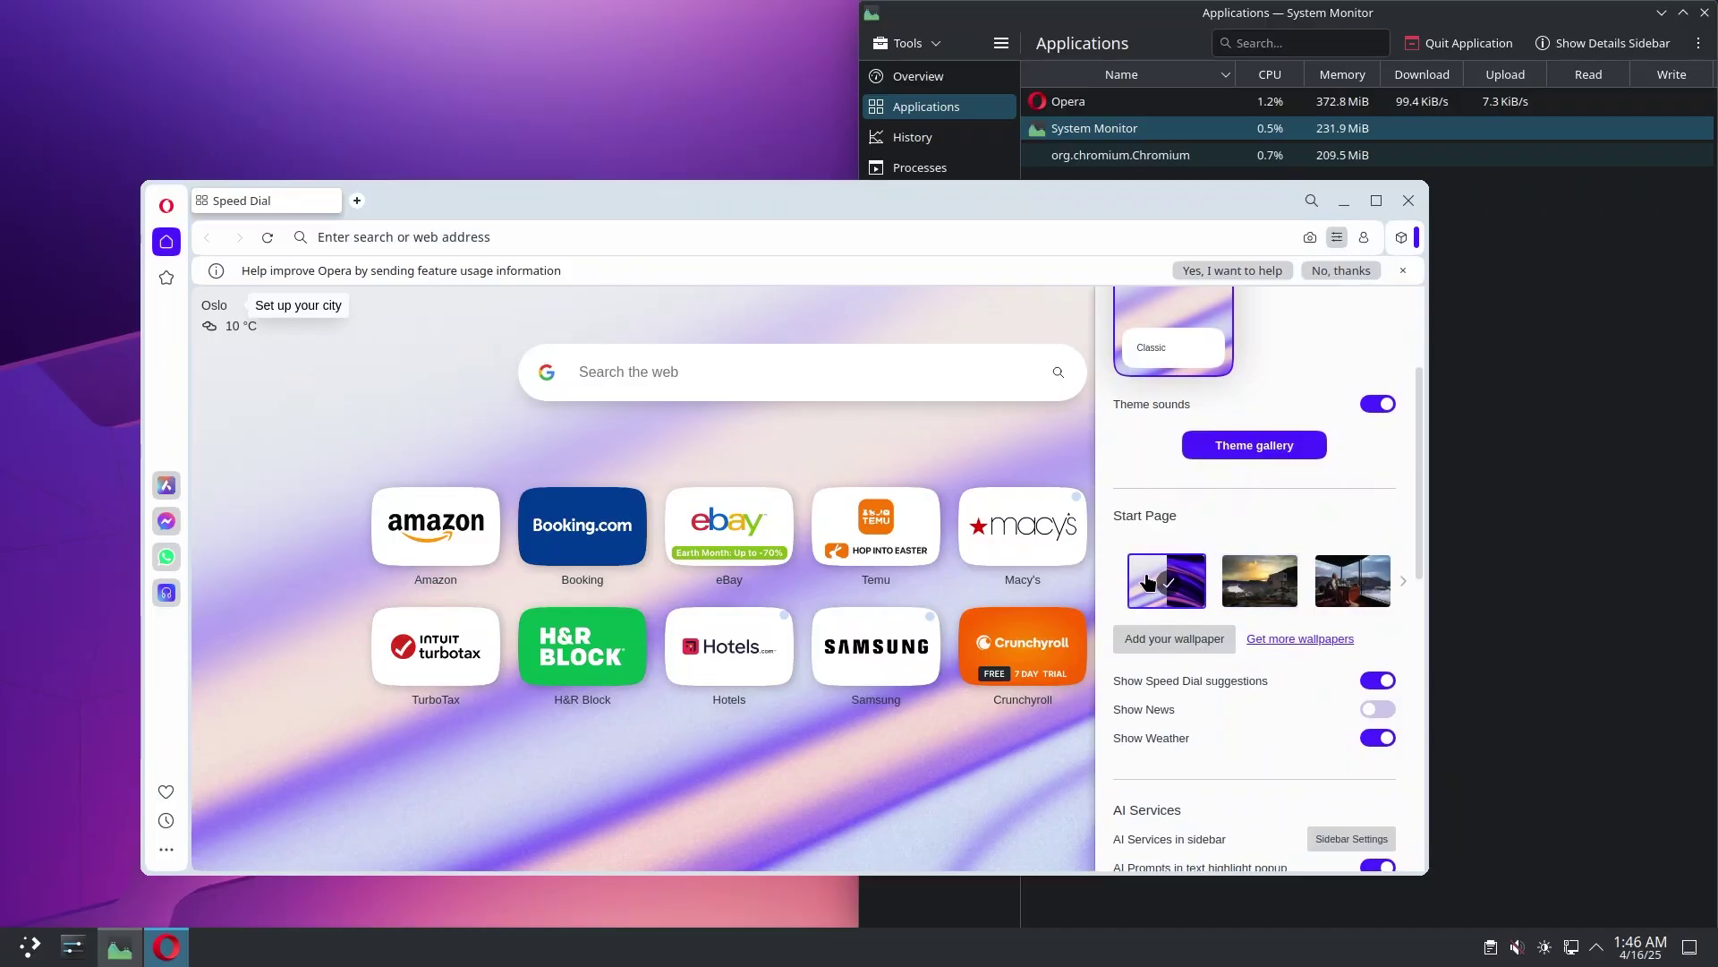
scroll(1259, 700, "down", 4)
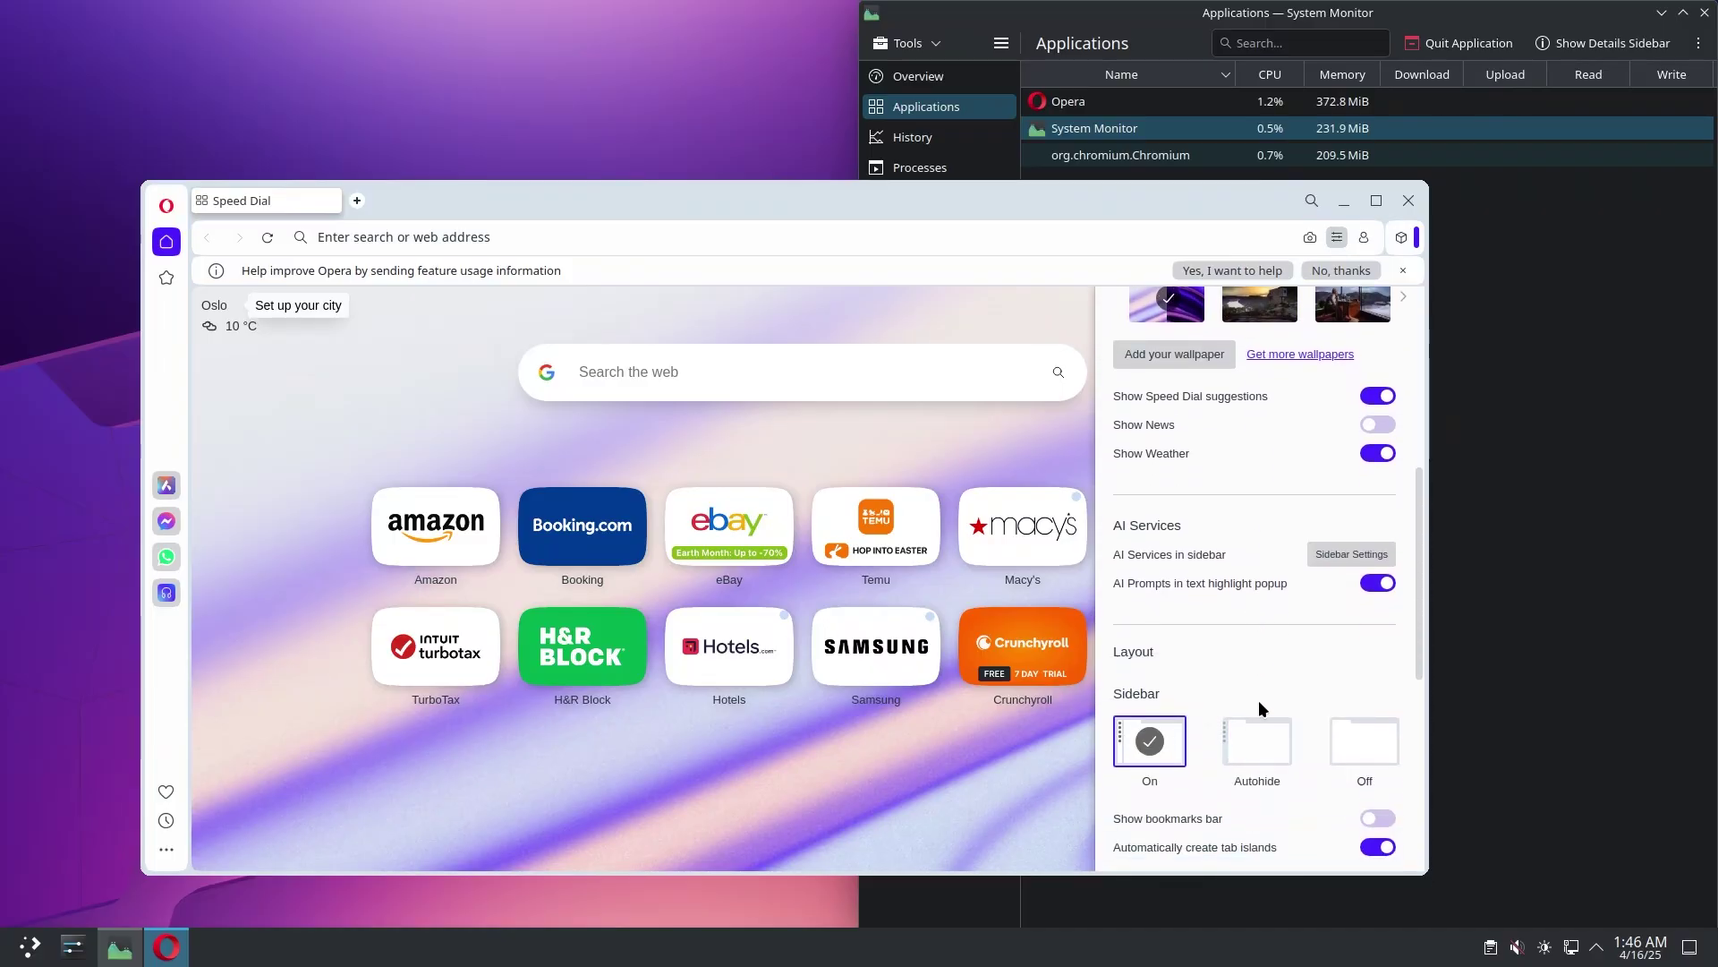
scroll(1258, 695, "up", 3)
scroll(1226, 718, "down", 7)
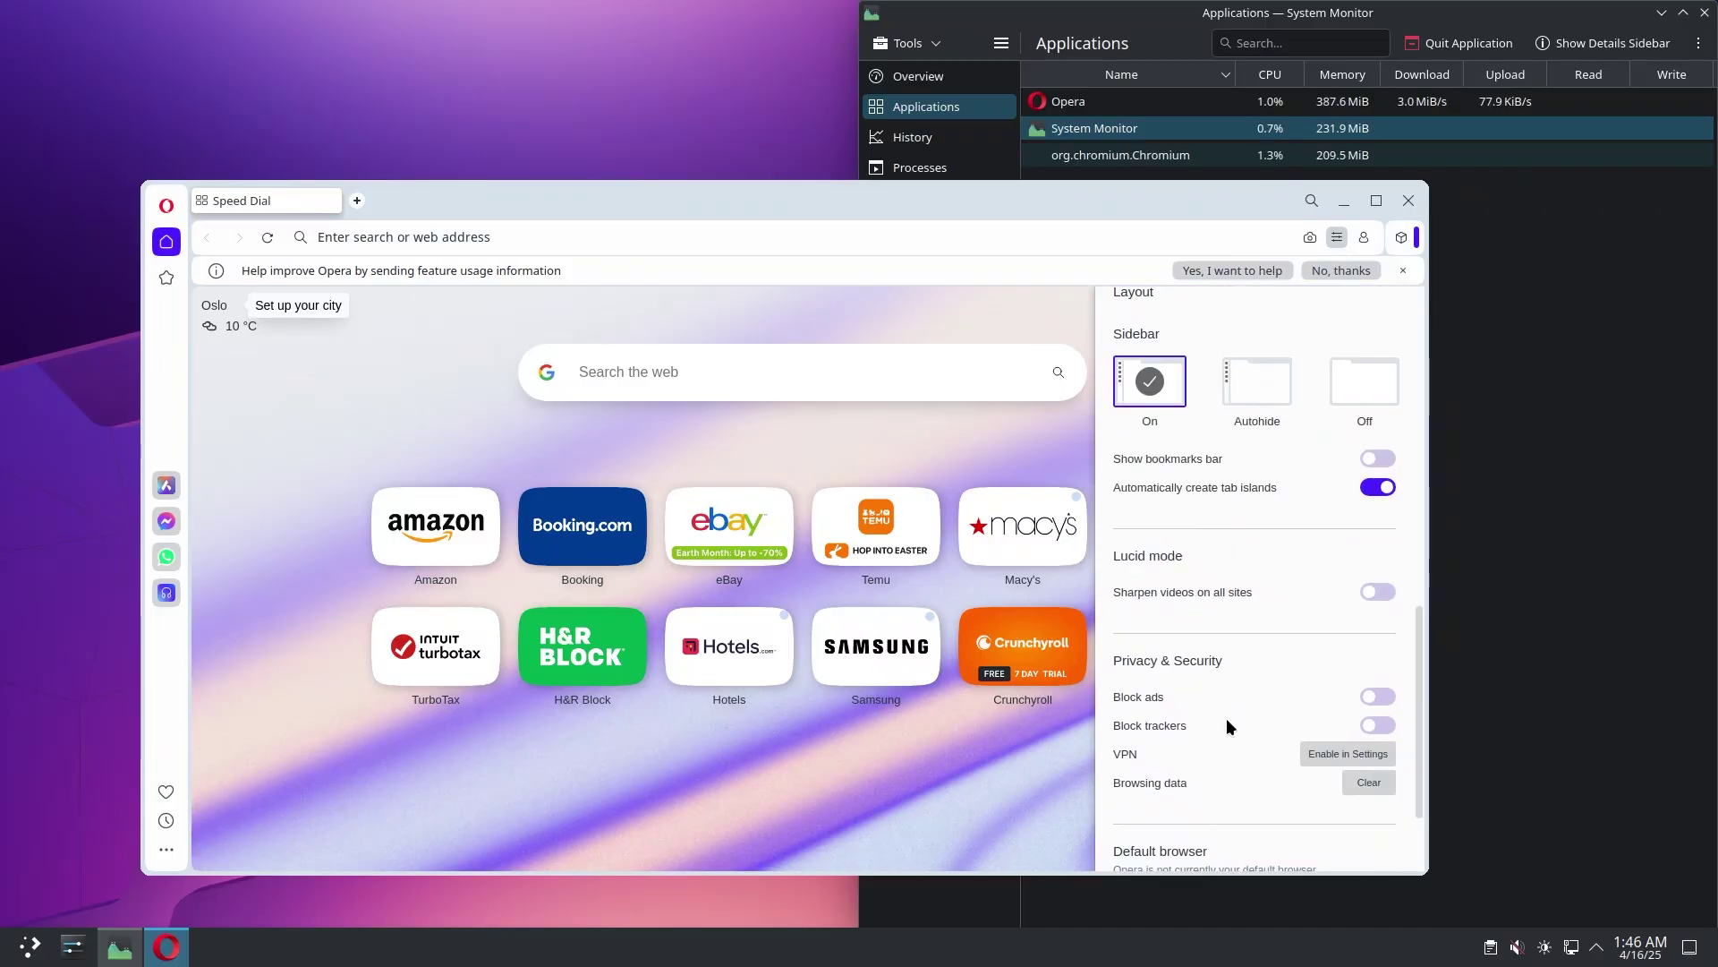
scroll(1232, 702, "down", 2)
scroll(1349, 534, "up", 6)
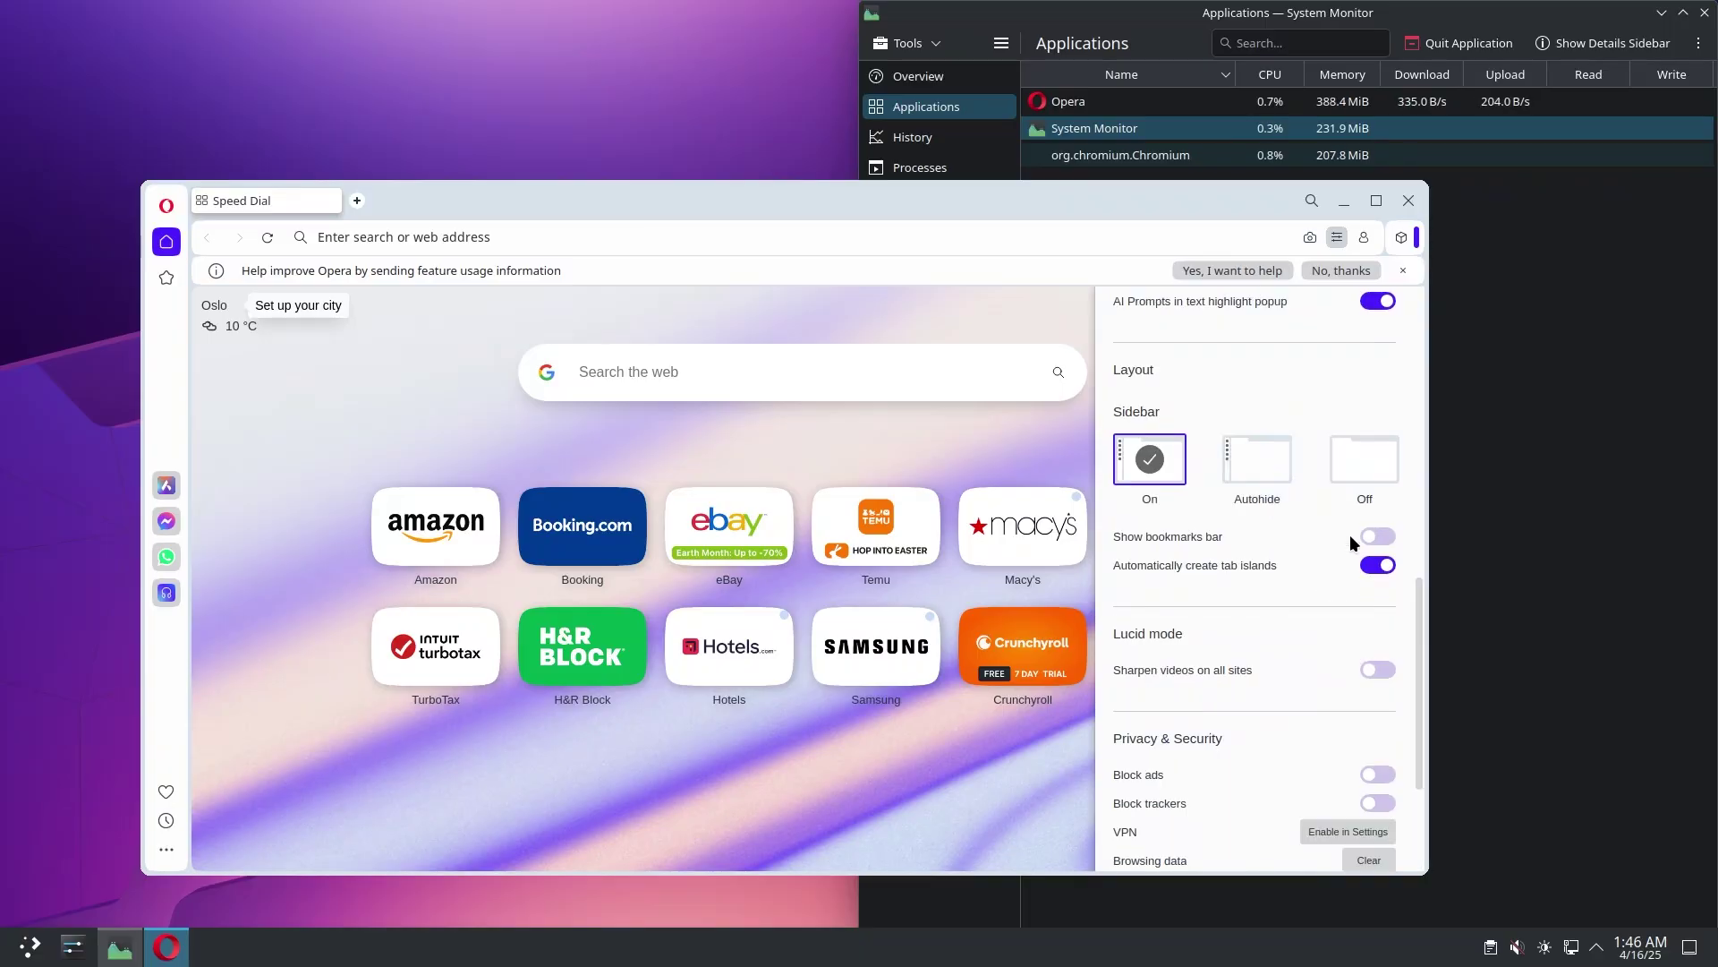
scroll(1335, 625, "up", 6)
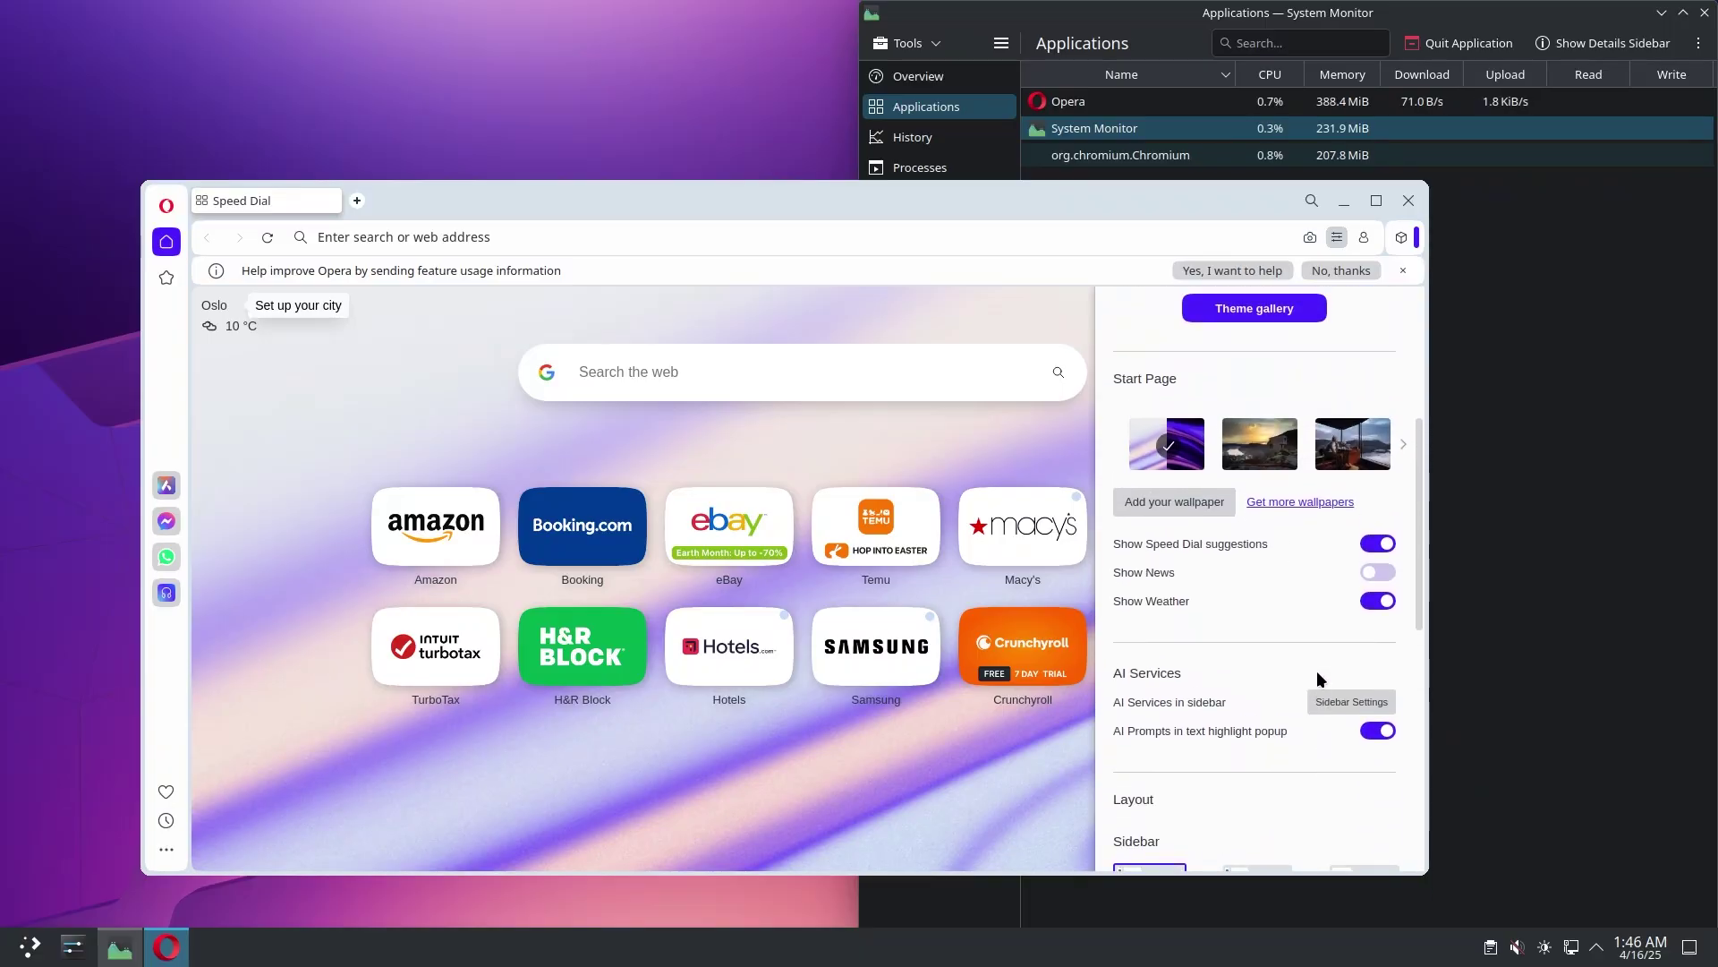
left_click(1185, 562)
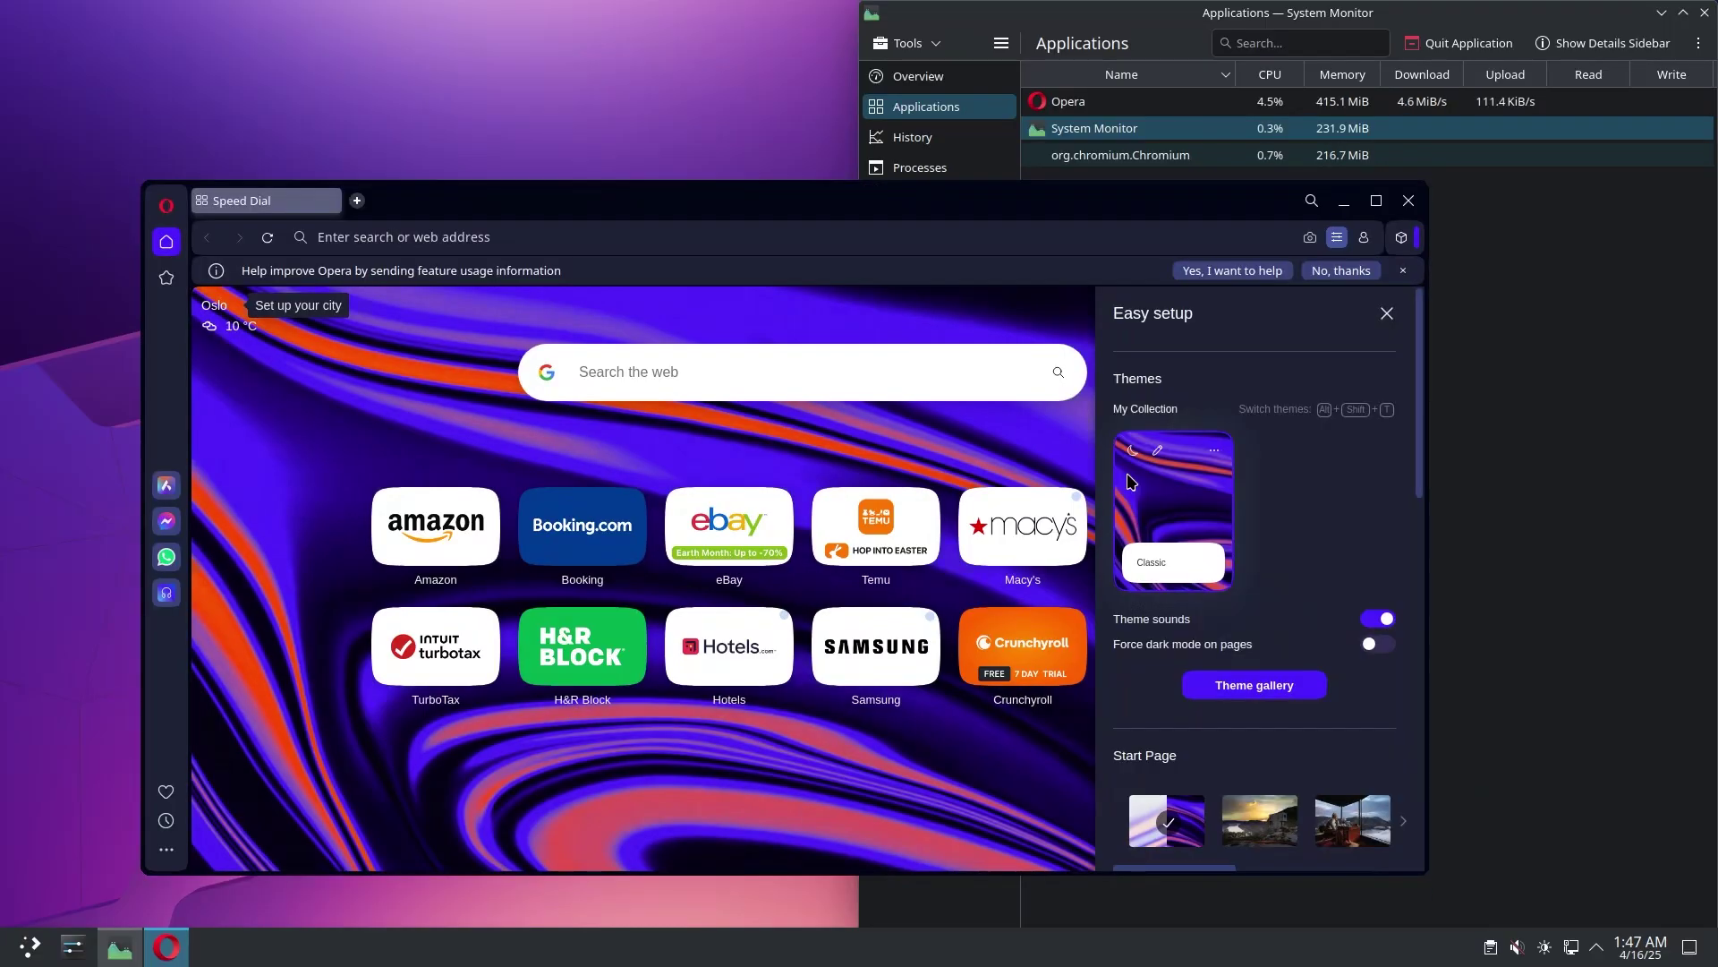
left_click(1387, 315)
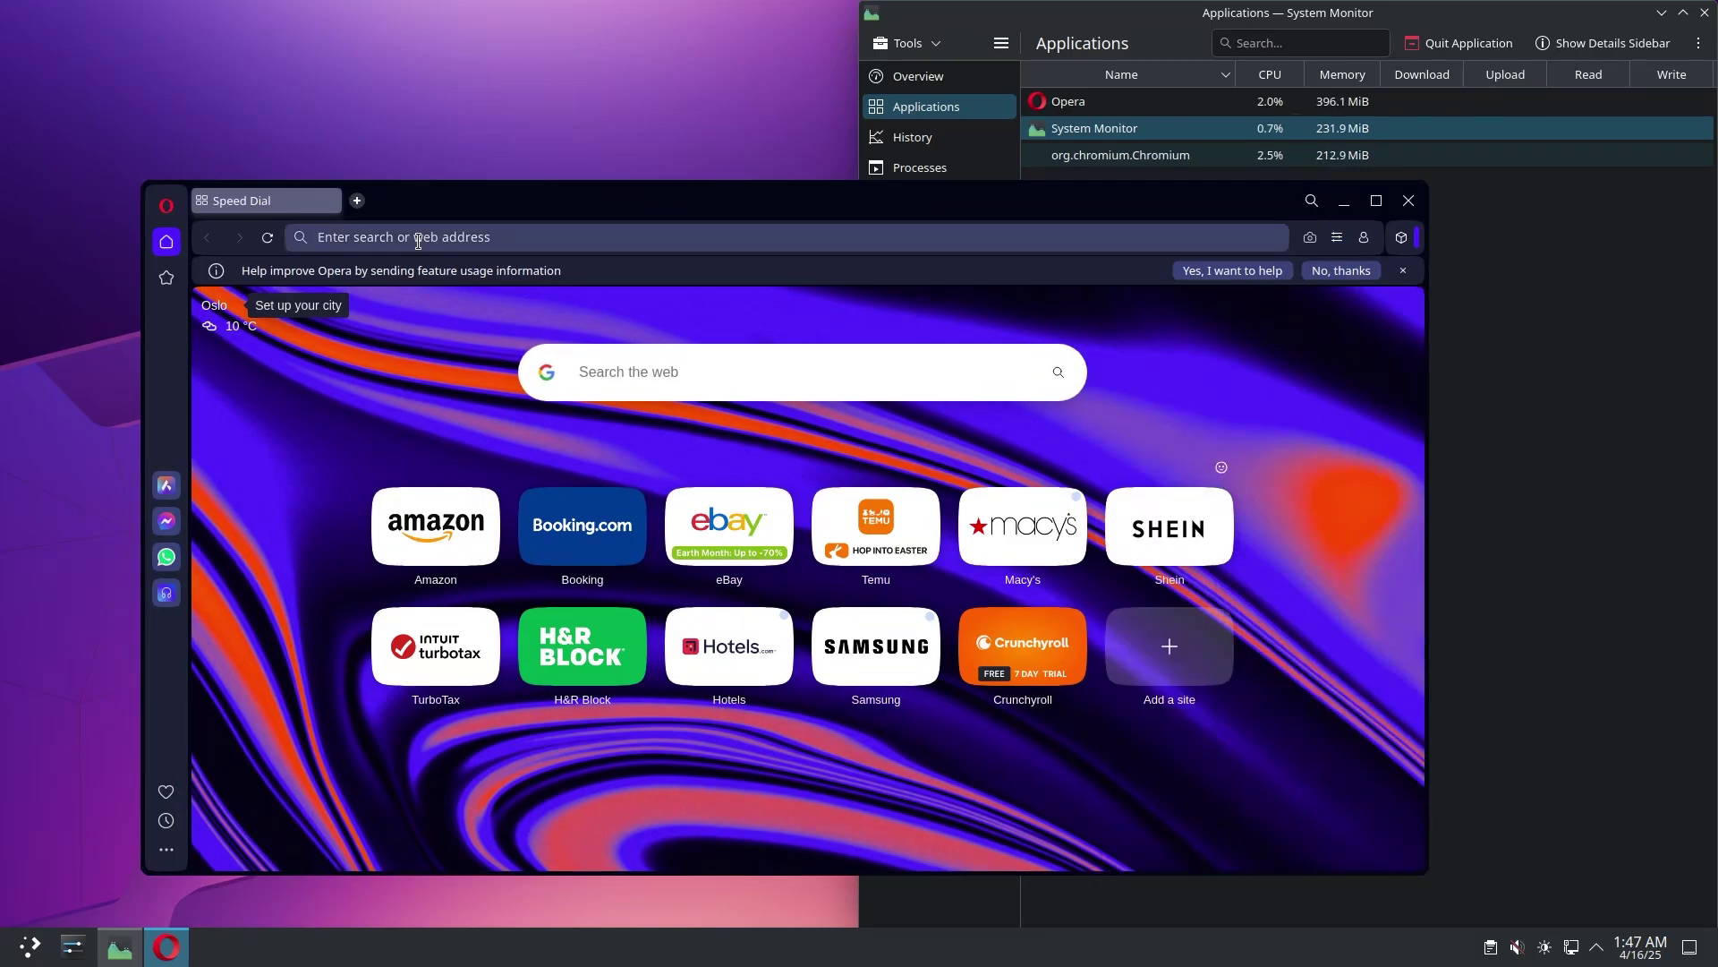
Open YouTube in a separate Opera window and close the original Speed Dial window
type("youtu")
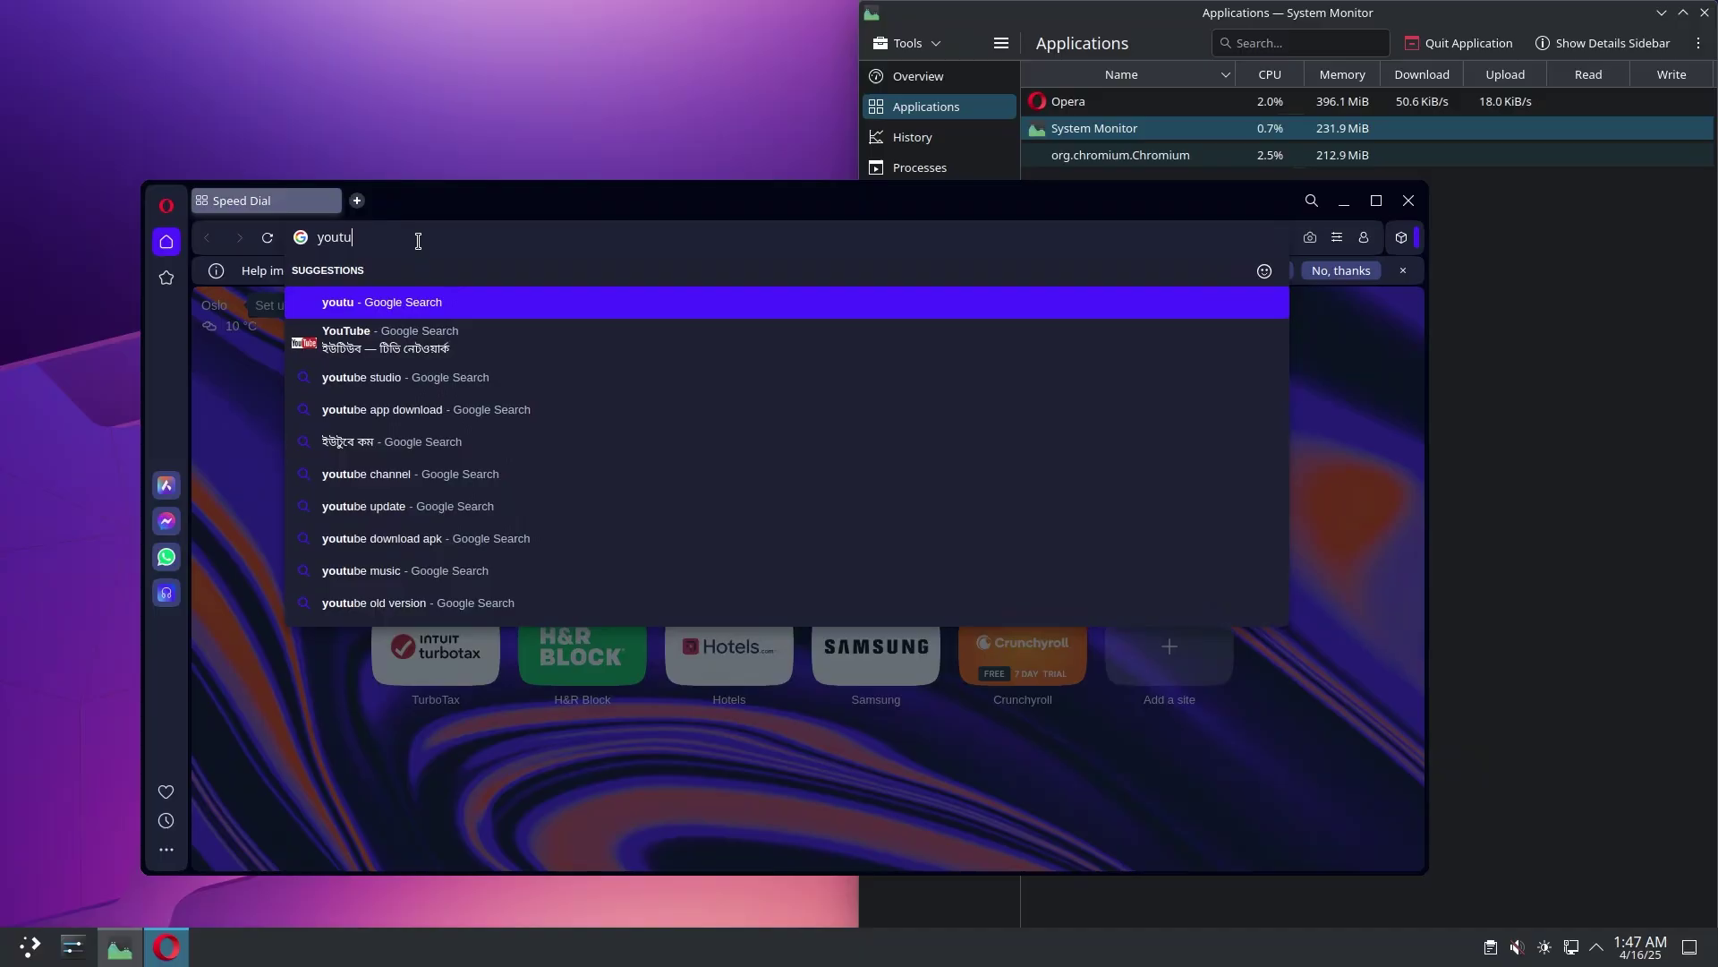
left_click(573, 339, "shift")
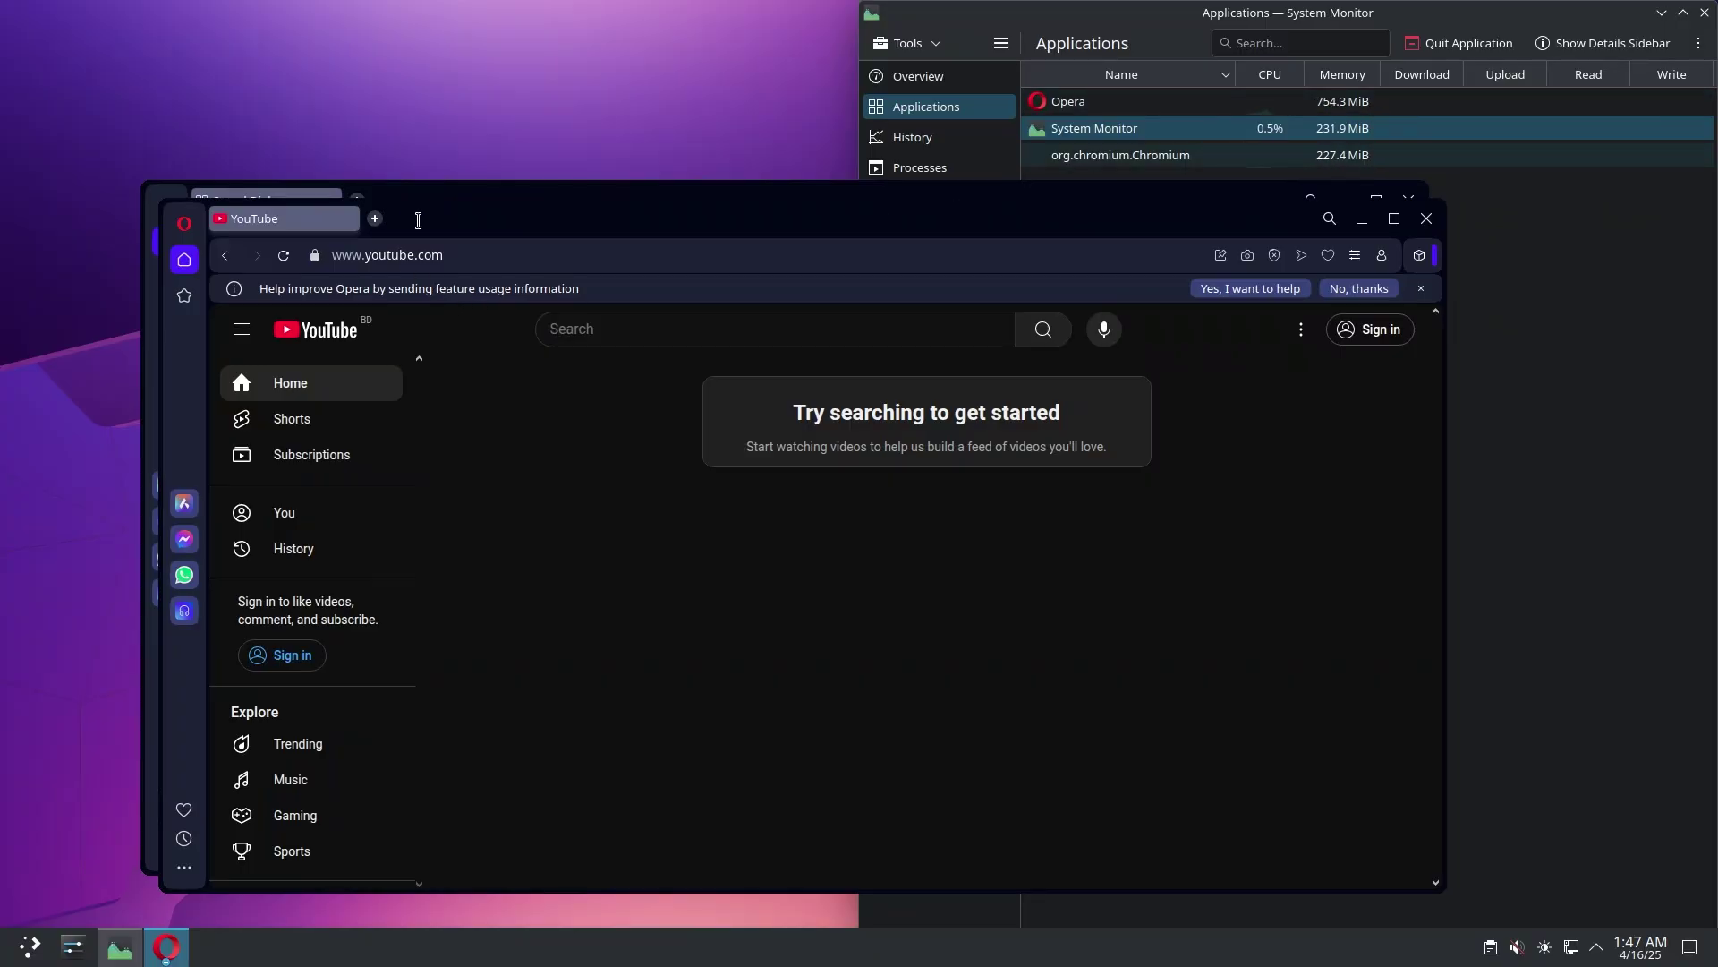
left_click_drag(418, 220, 643, 308)
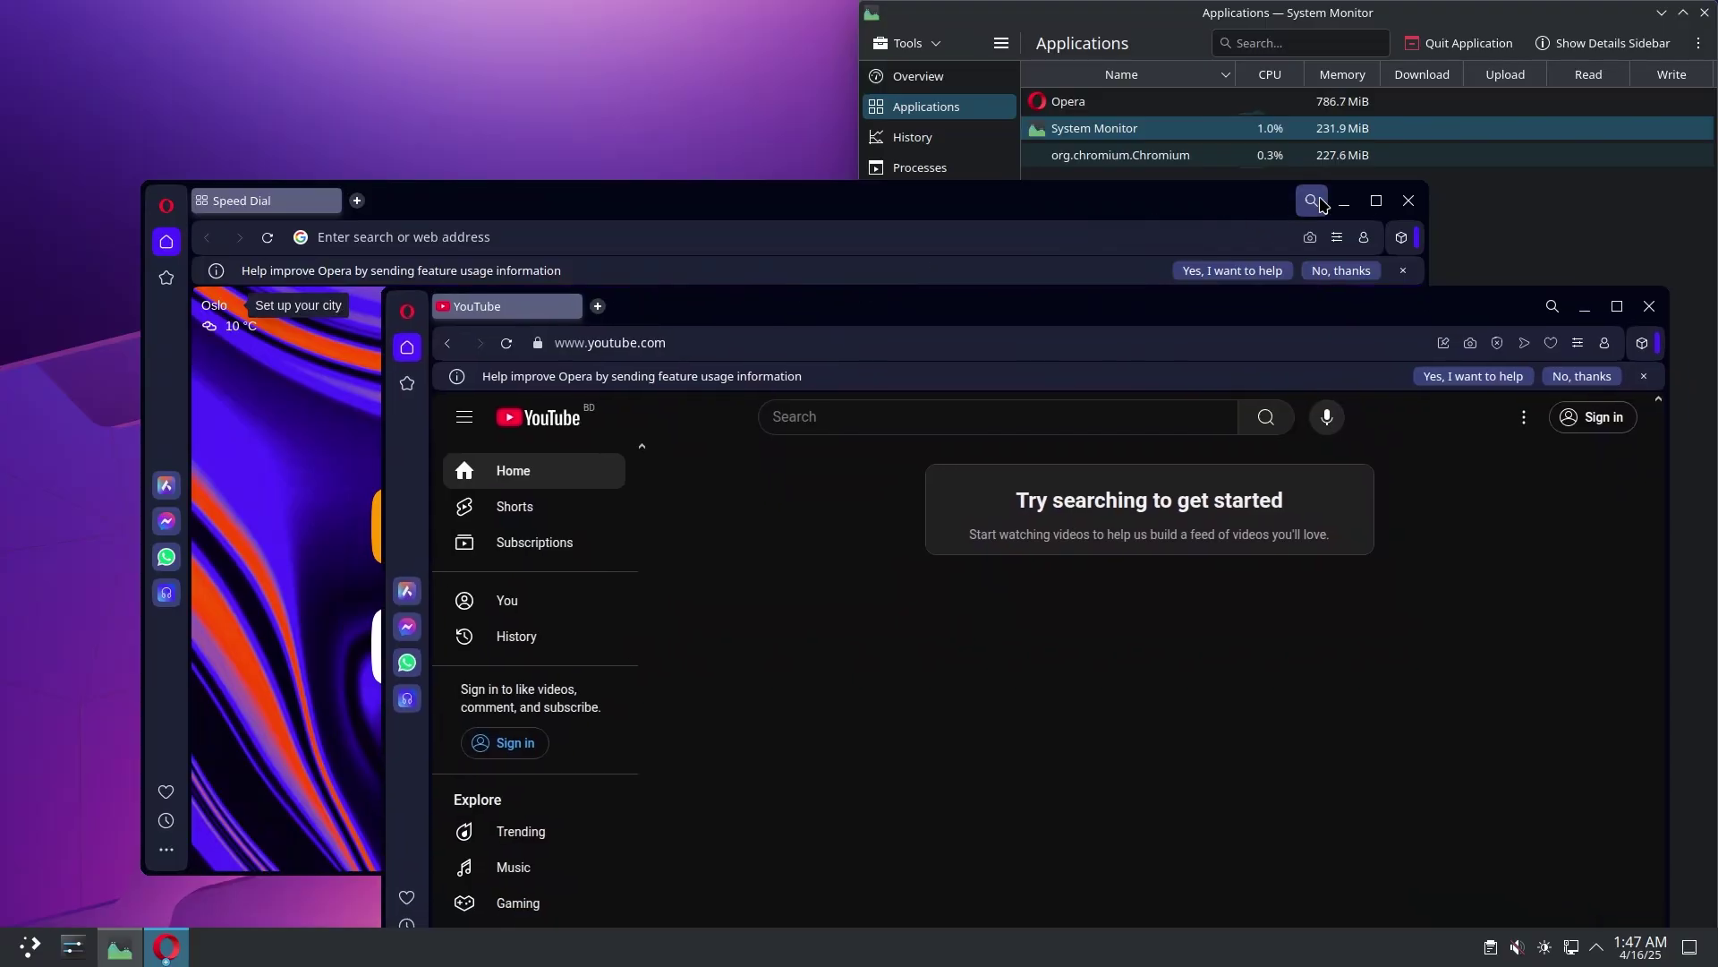
left_click(1413, 202)
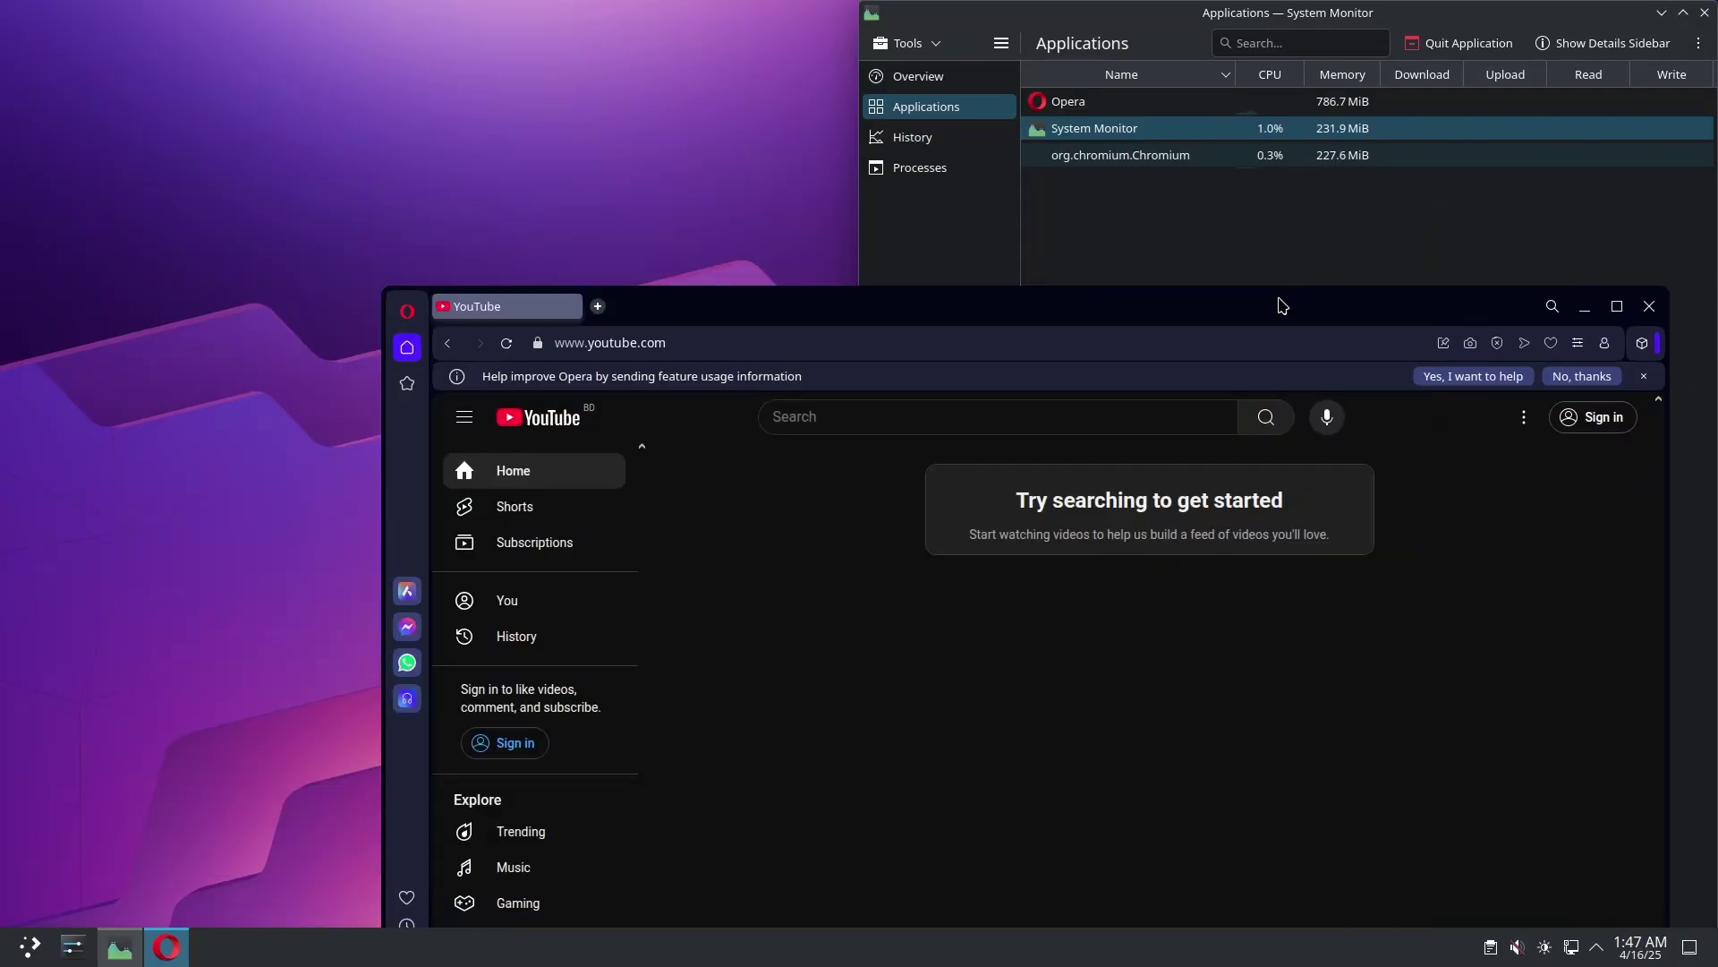
left_click_drag(1261, 316, 1034, 234)
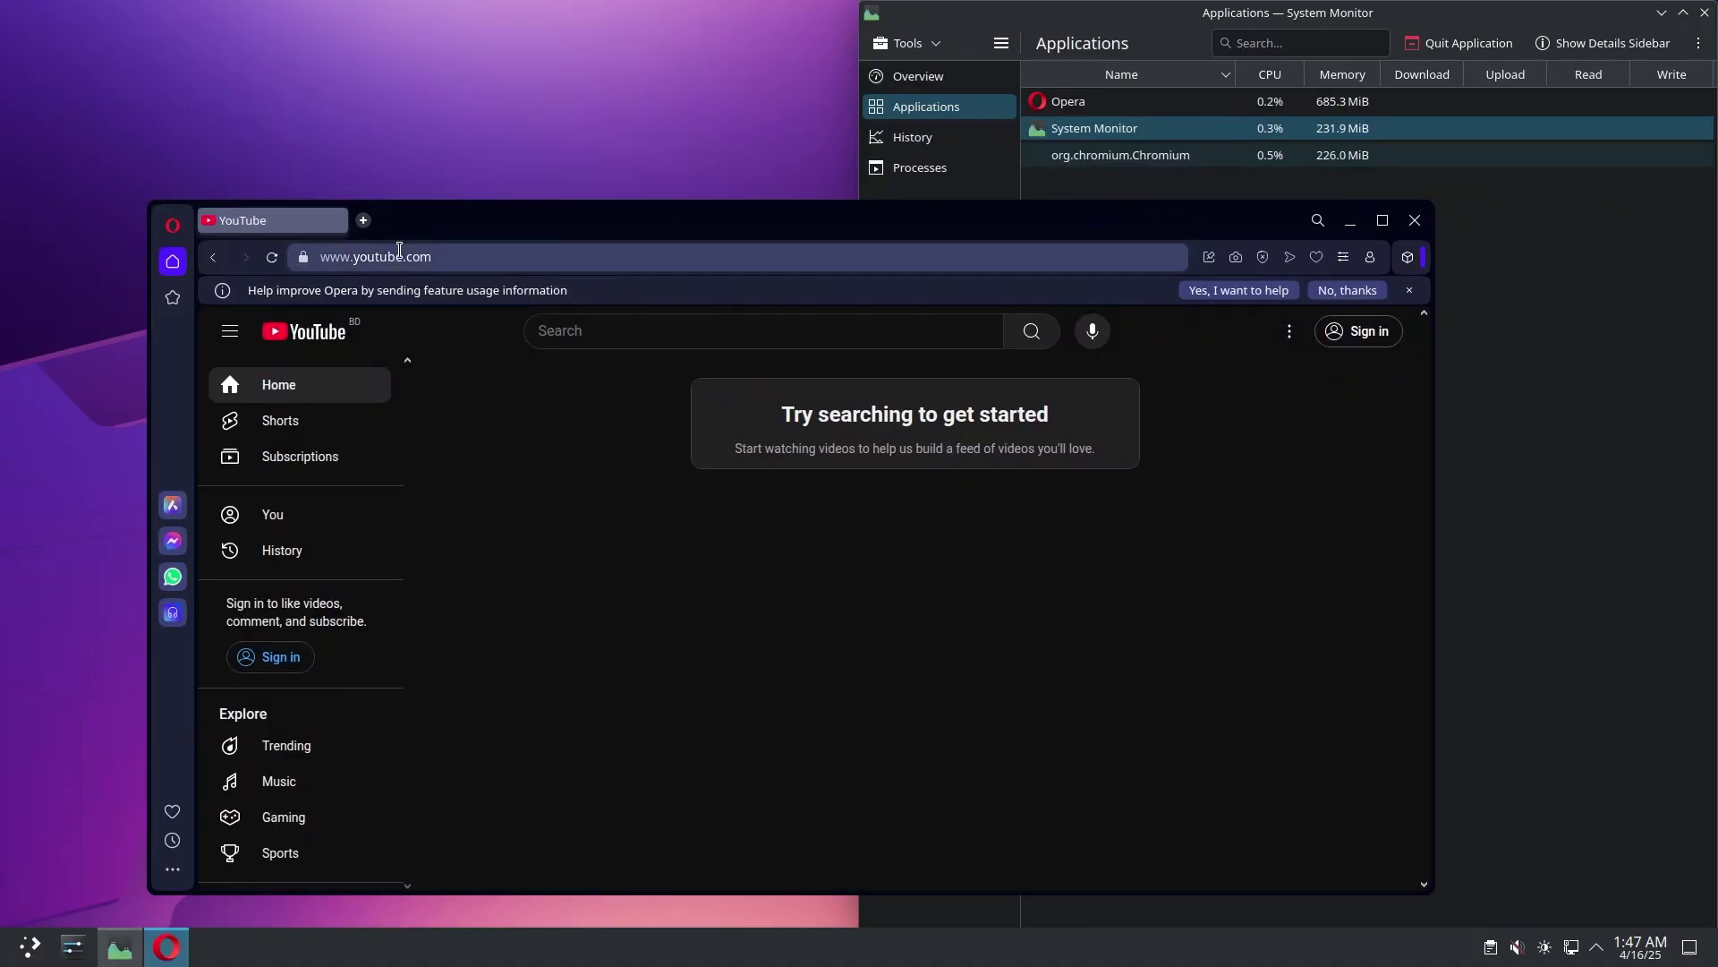
Open chatgpt.com in a new Opera tab beside the YouTube tab
left_click(364, 221)
type("c")
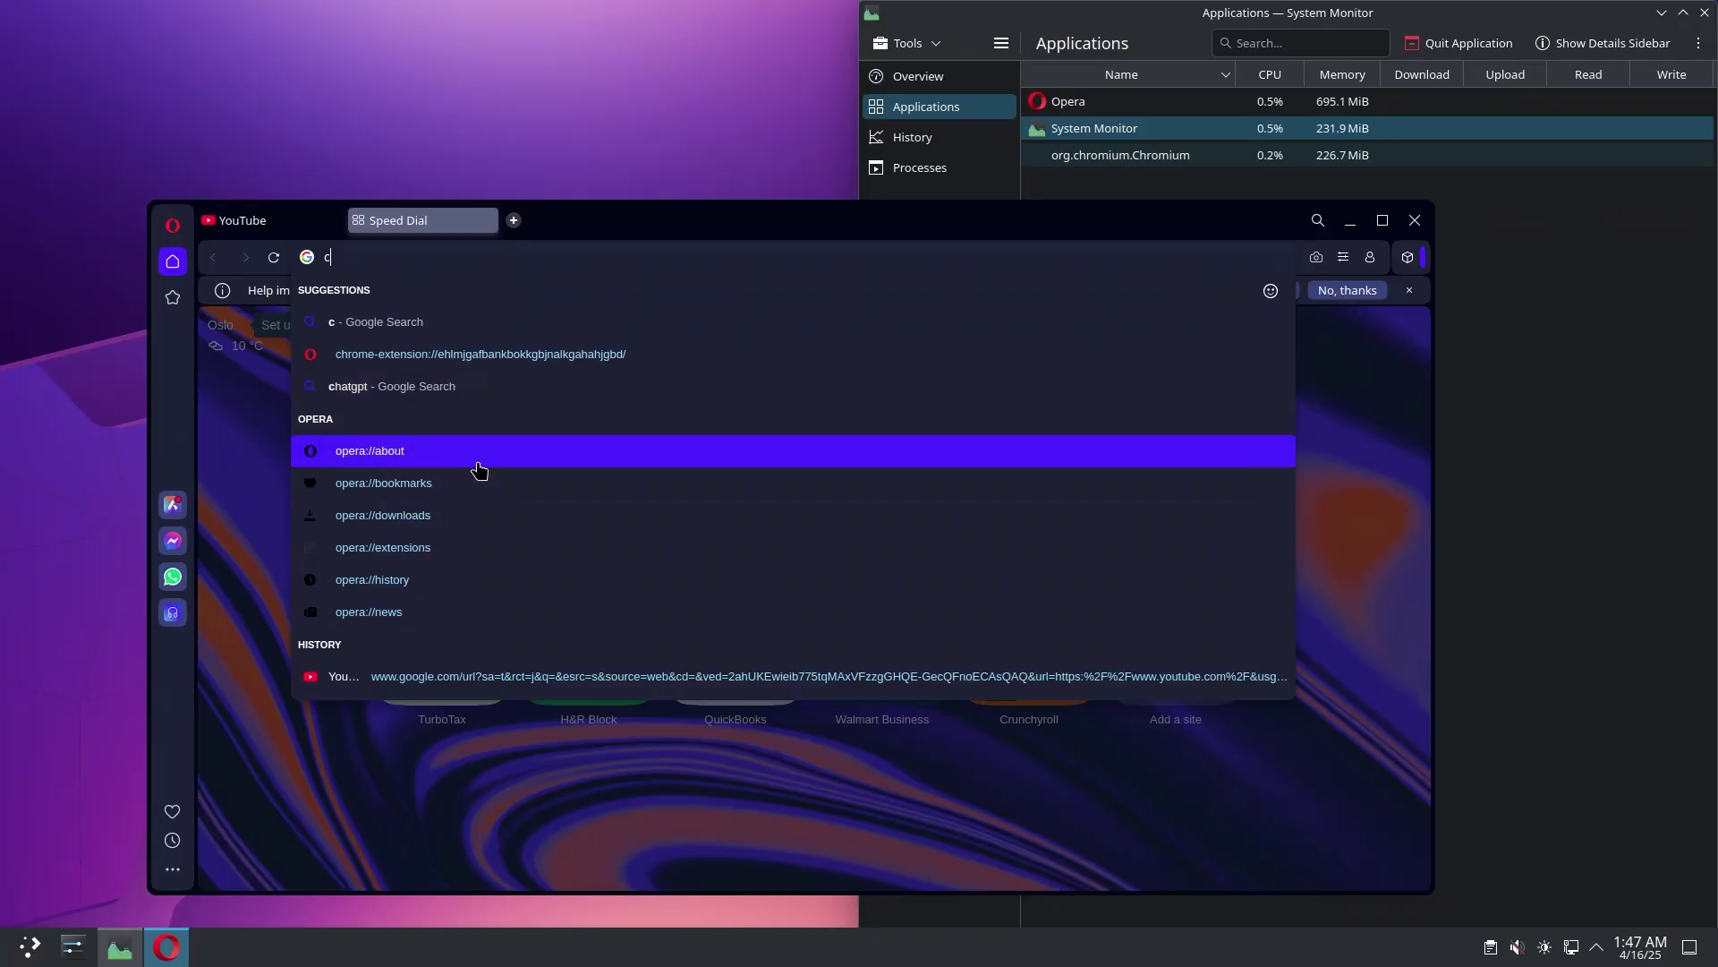
type("hatgpt.com")
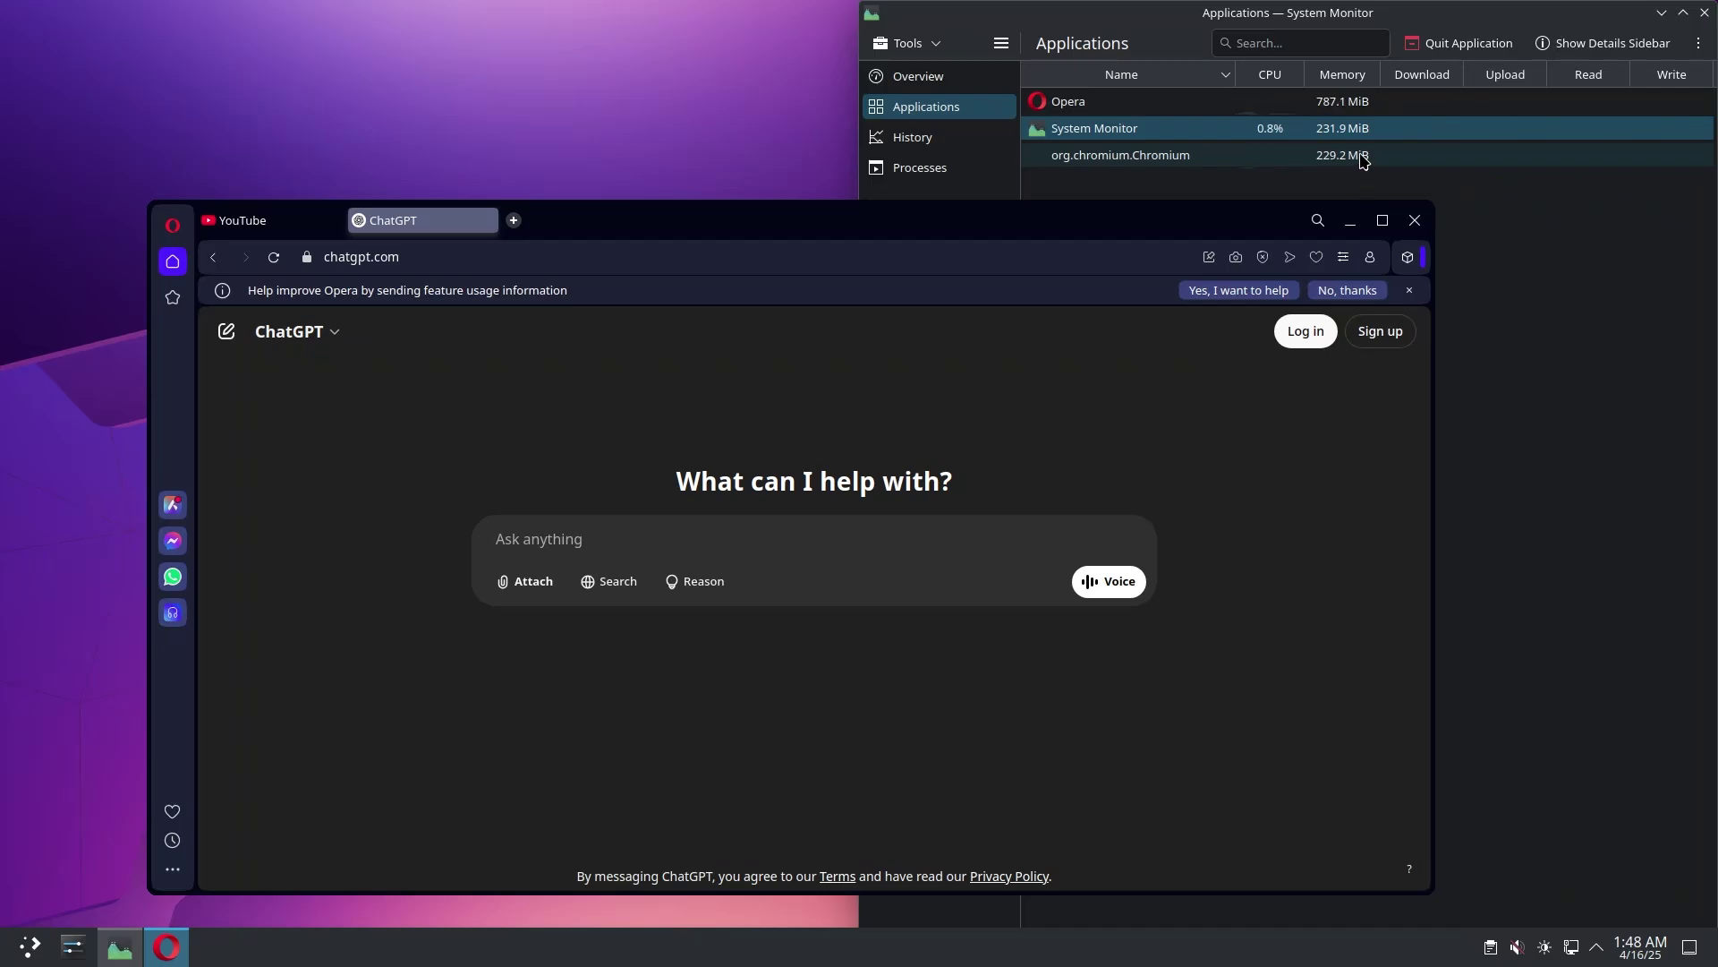
Compare the memory readings of Opera and org.chromium.Chromium in System Monitor and return to the ChatGPT tab
left_click(1363, 160)
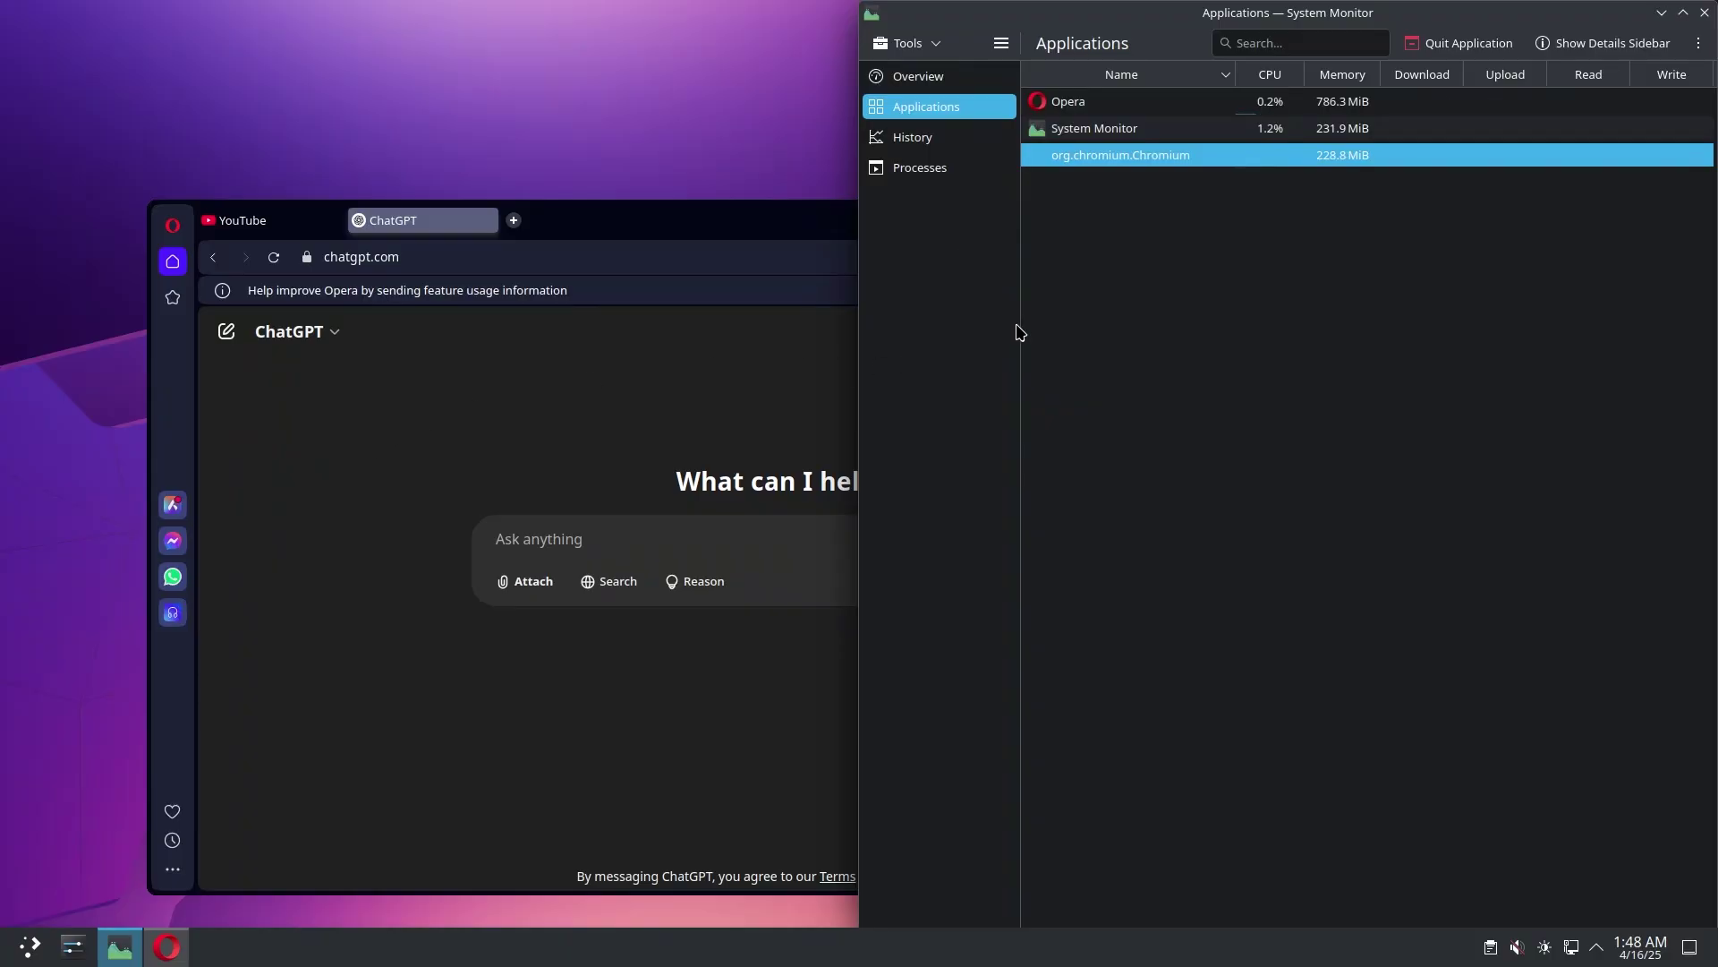
left_click(1243, 104)
left_click(1286, 157)
left_click(1244, 103)
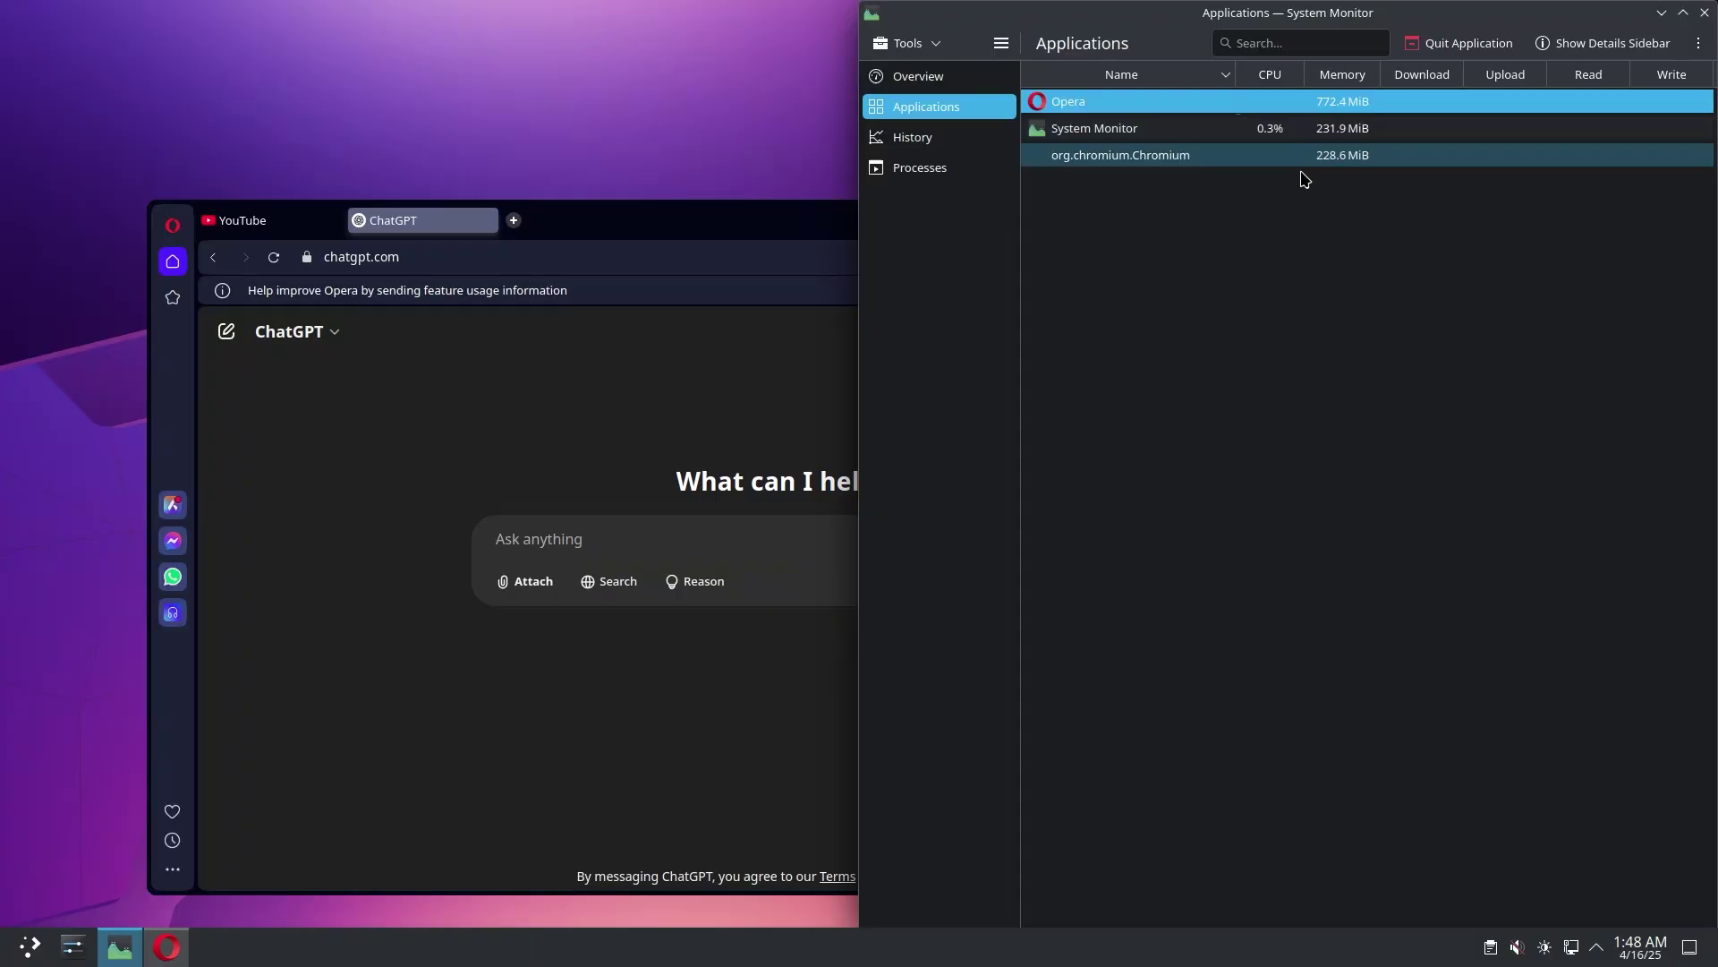
left_click(1327, 160)
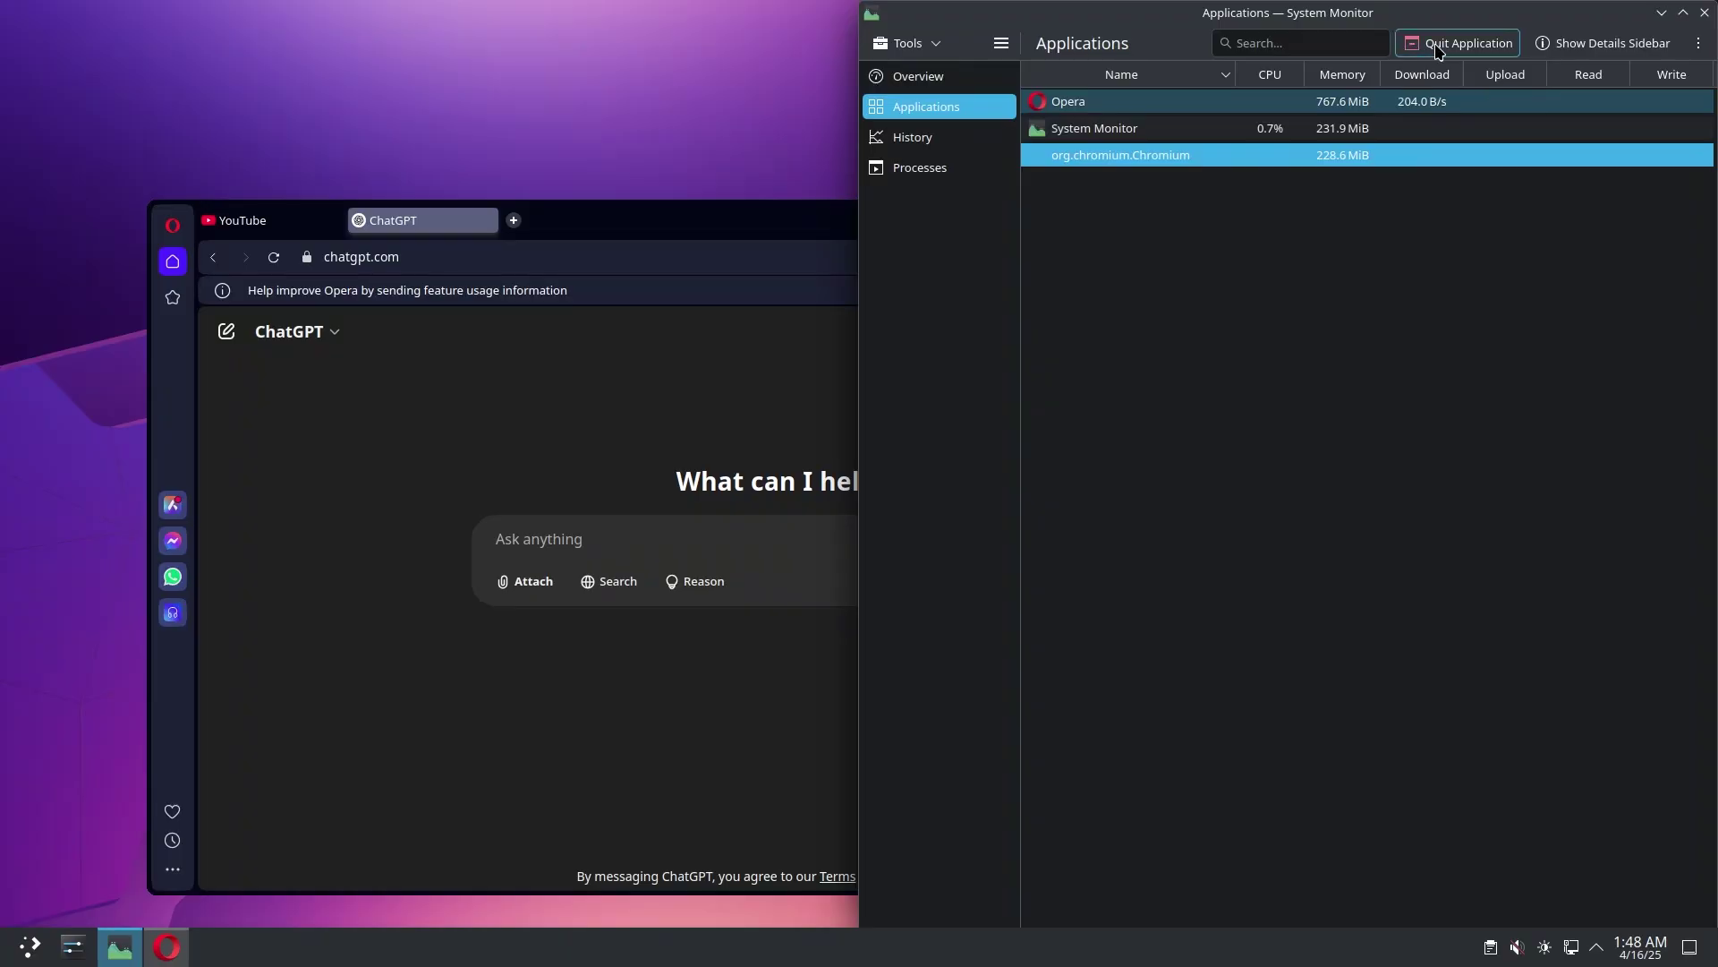
left_click(1265, 391)
left_click(706, 430)
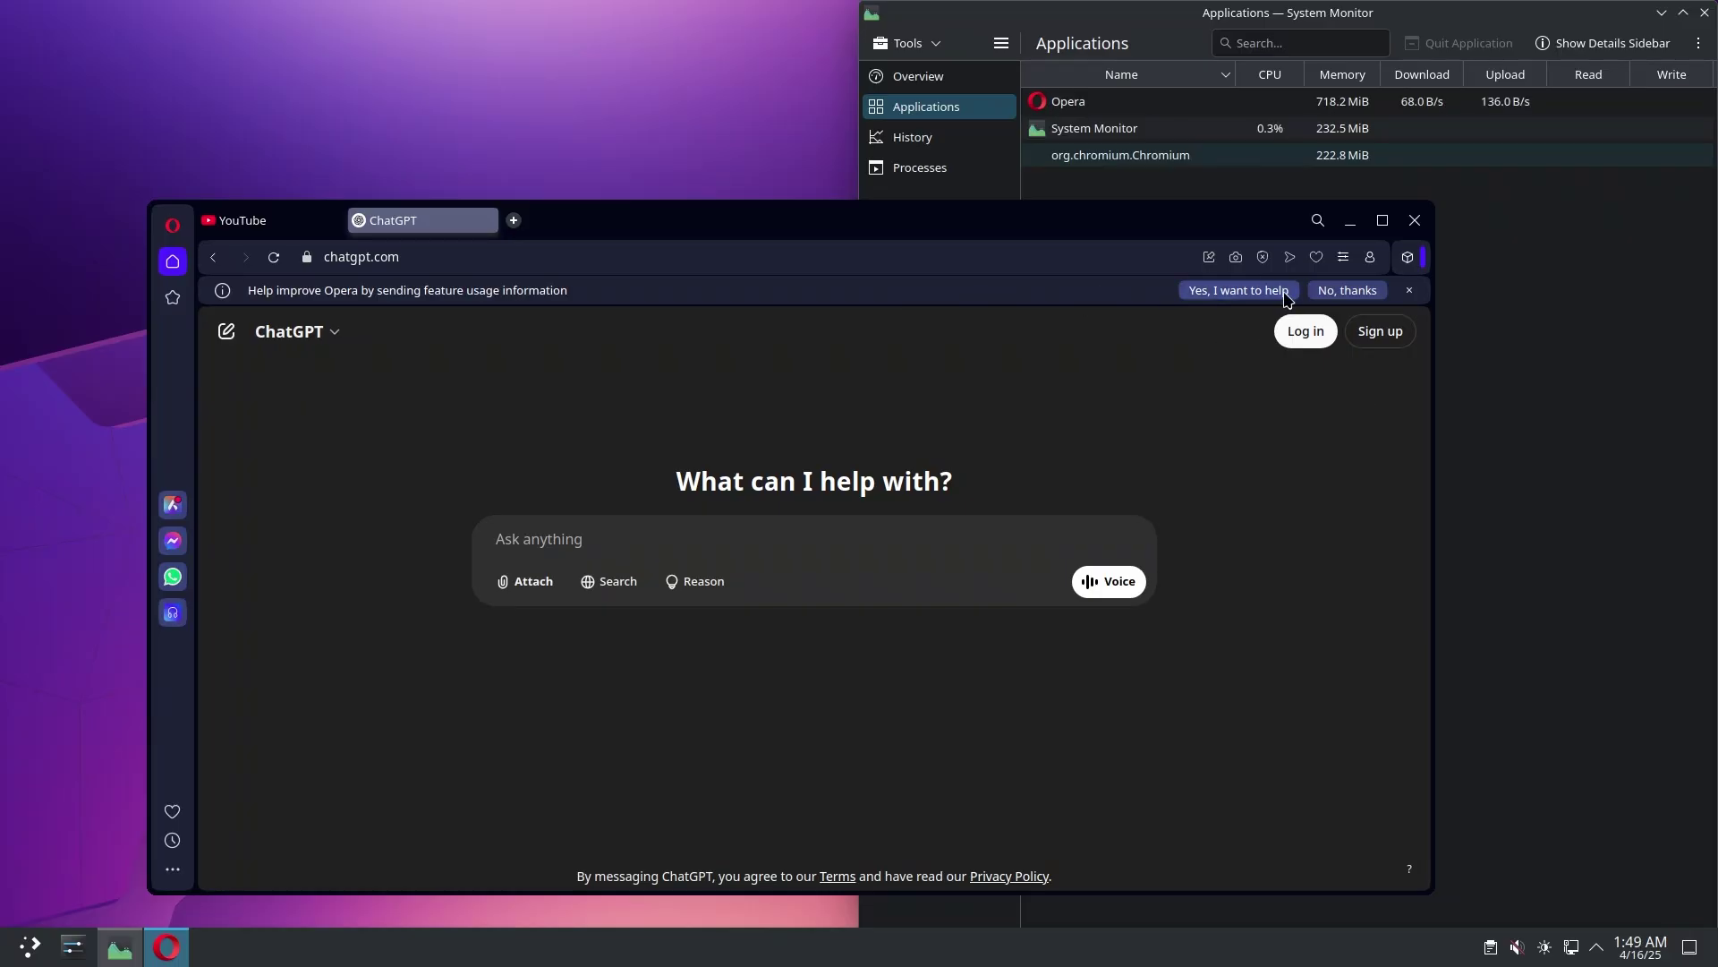
Quit Opera with both tabs open and launch the Konsole terminal
left_click(1416, 220)
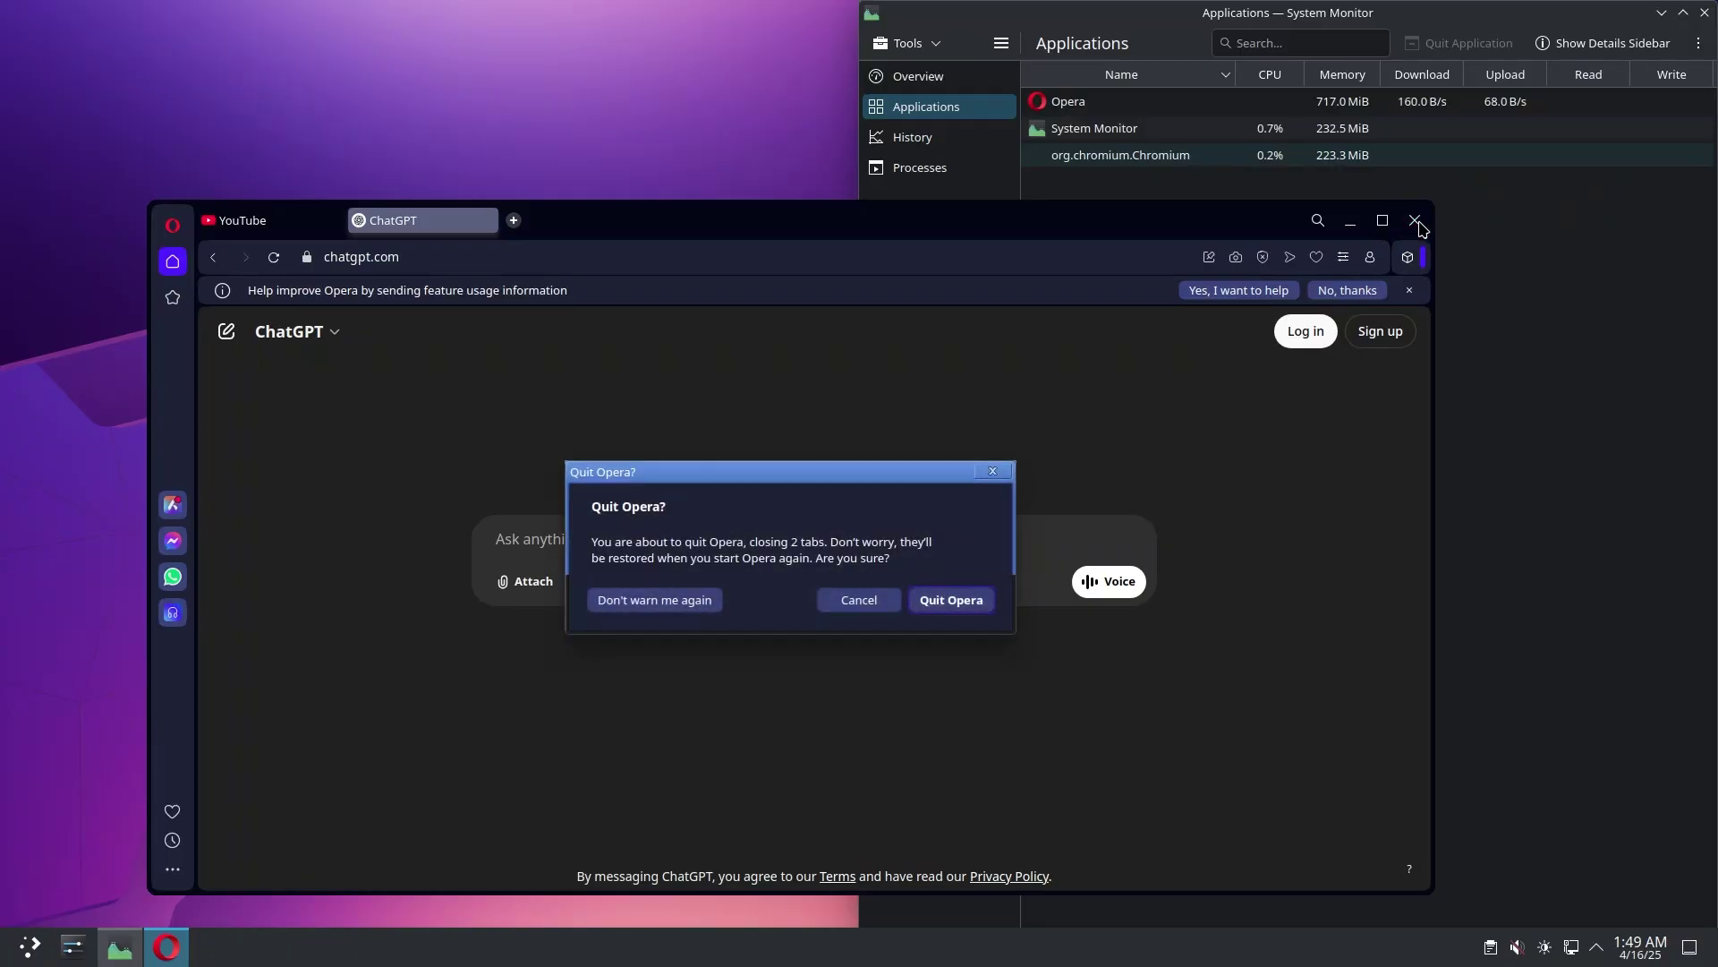
left_click(930, 598)
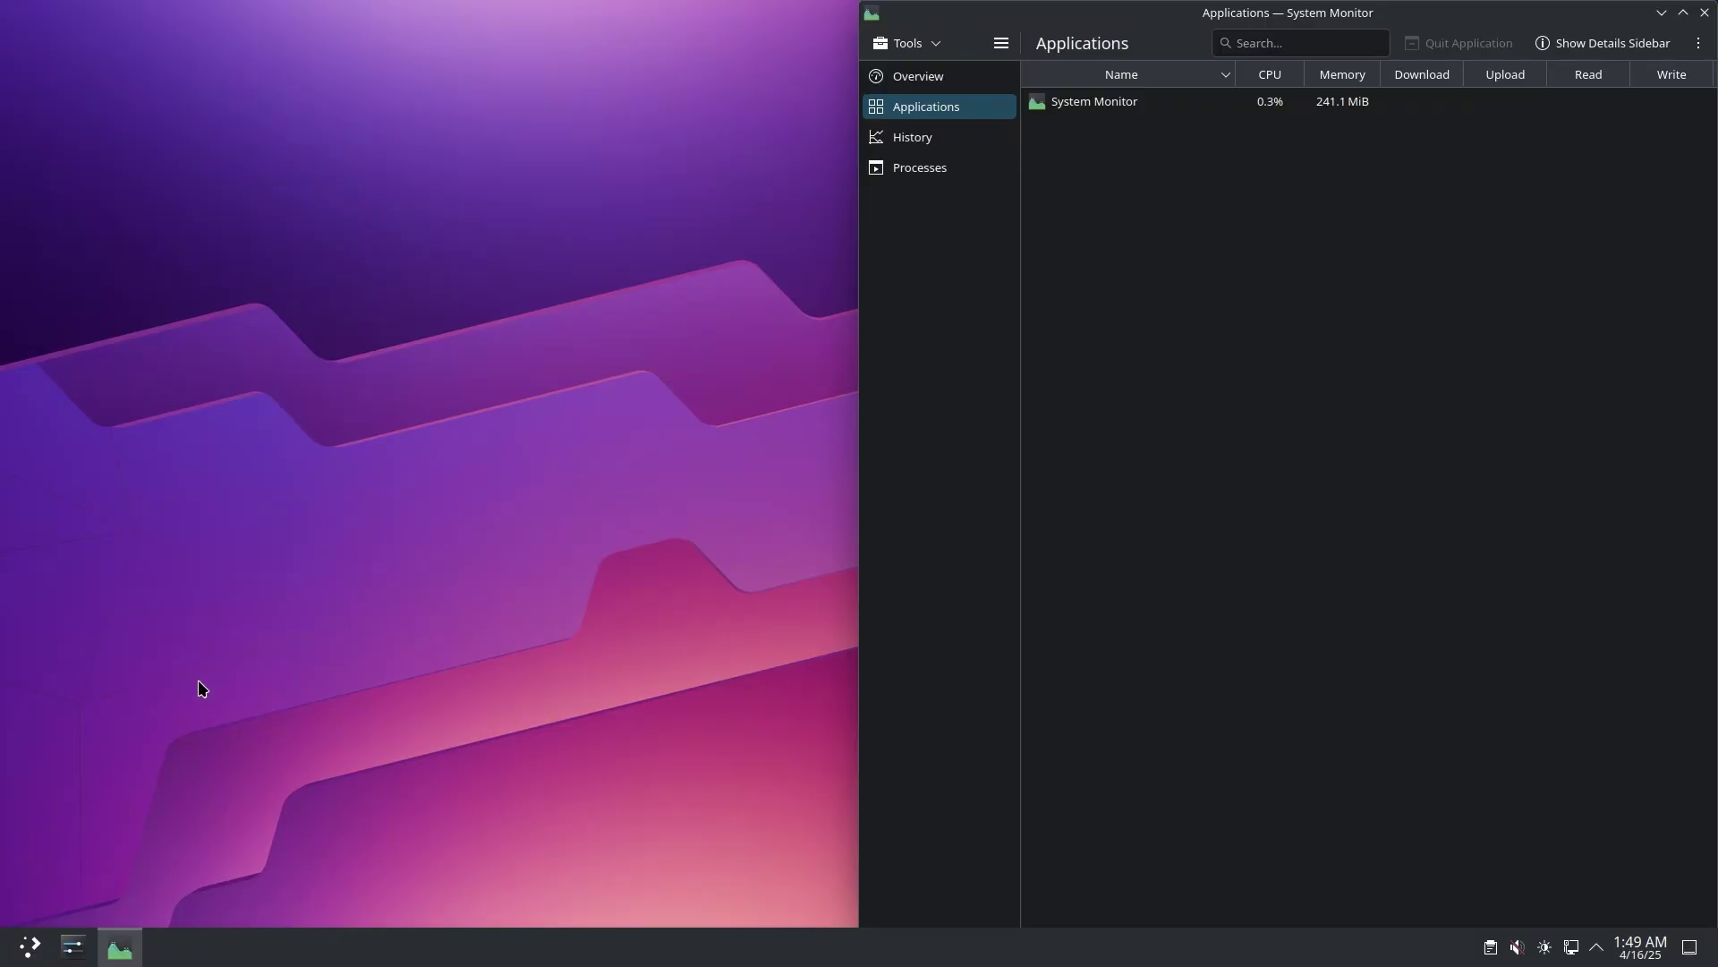
left_click(35, 950)
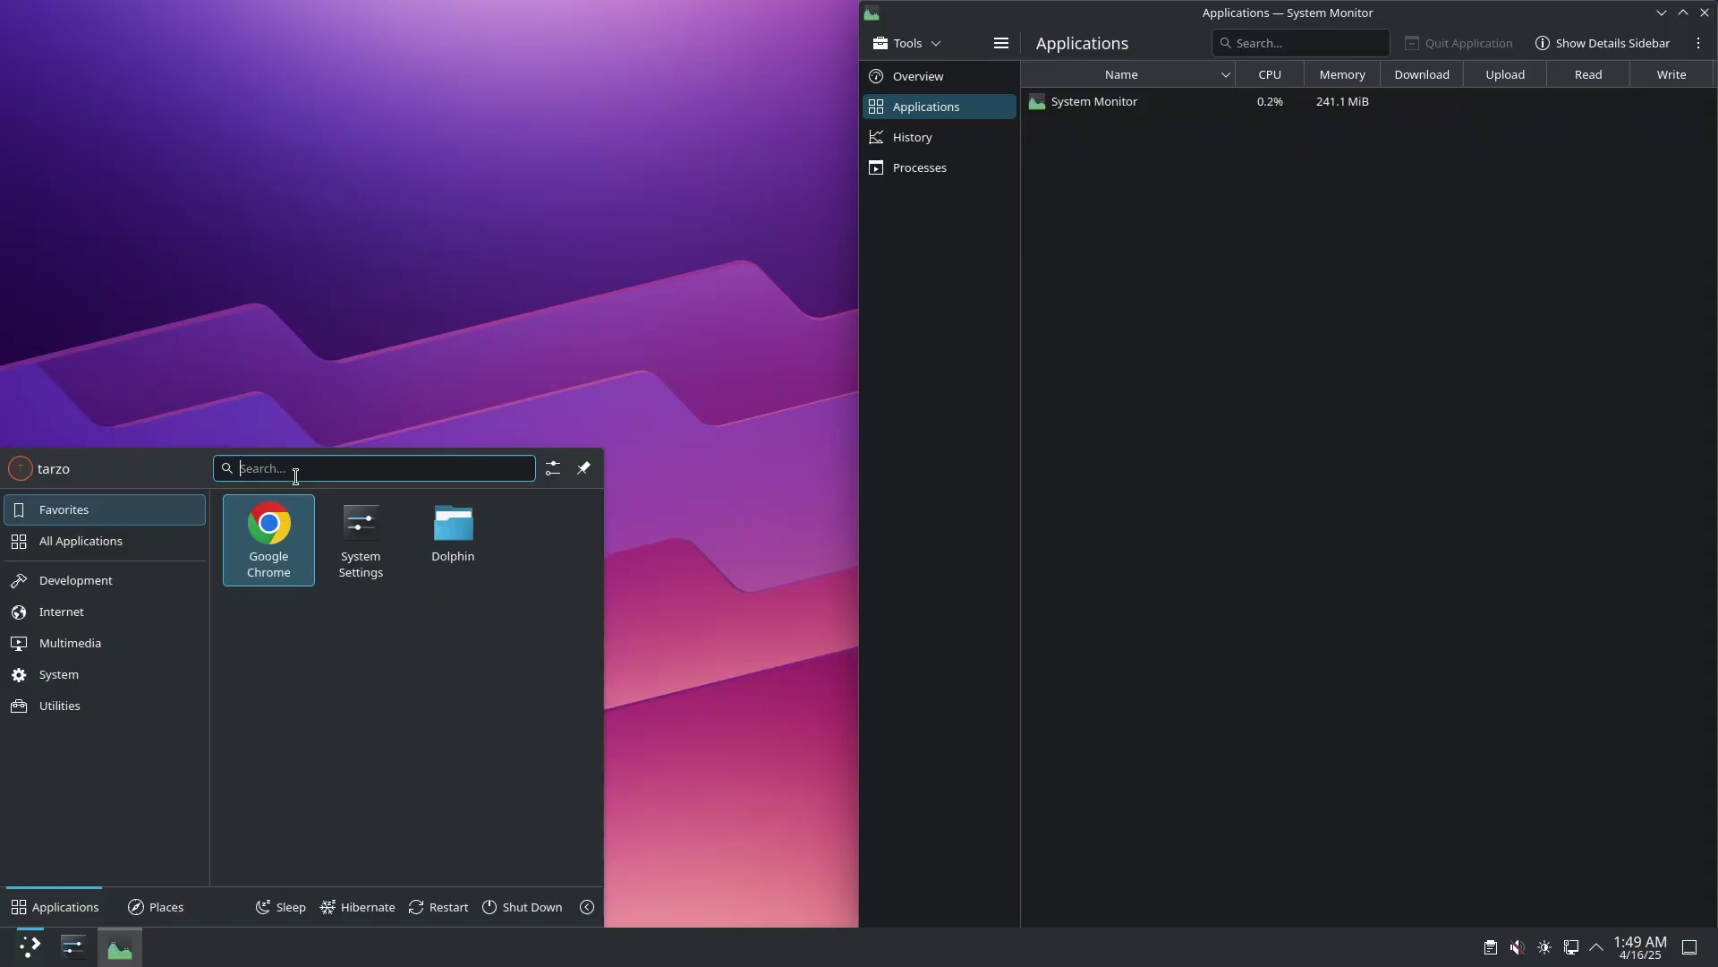
type("kon")
left_click(213, 545)
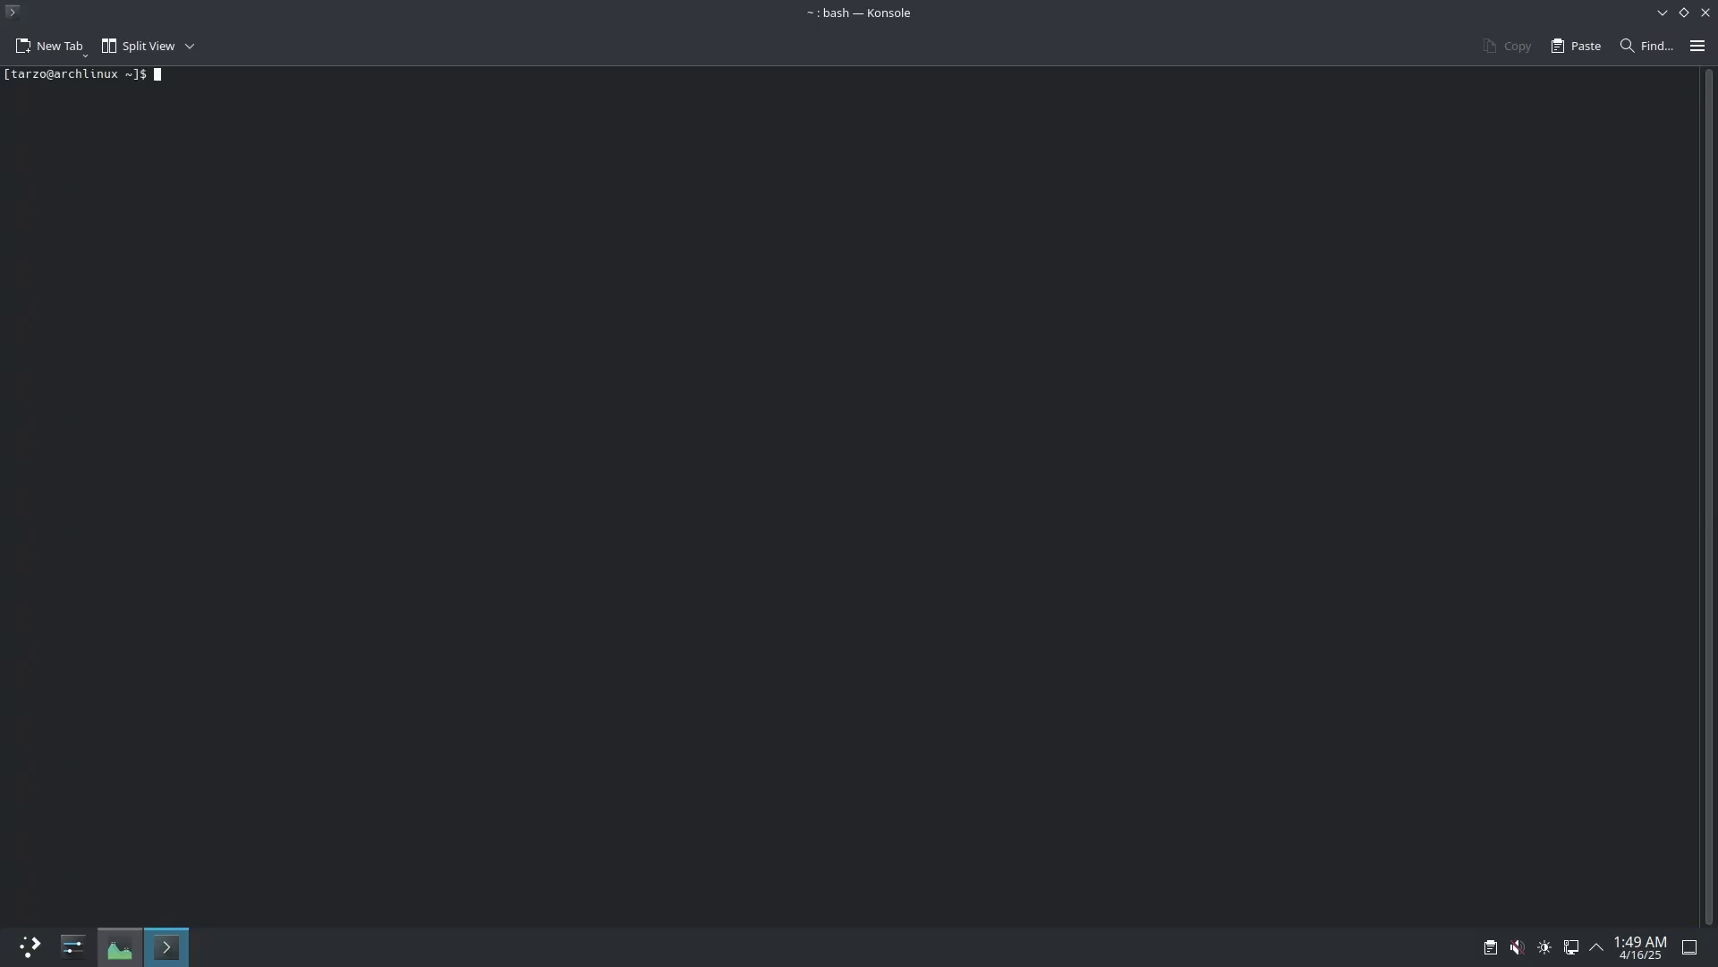
Enlarge the terminal's text by four zoom levels
key("ctrl+plus")
key("ctrl+plus")
key("ctrl+plus")
key("ctrl+plus")
type("sudo")
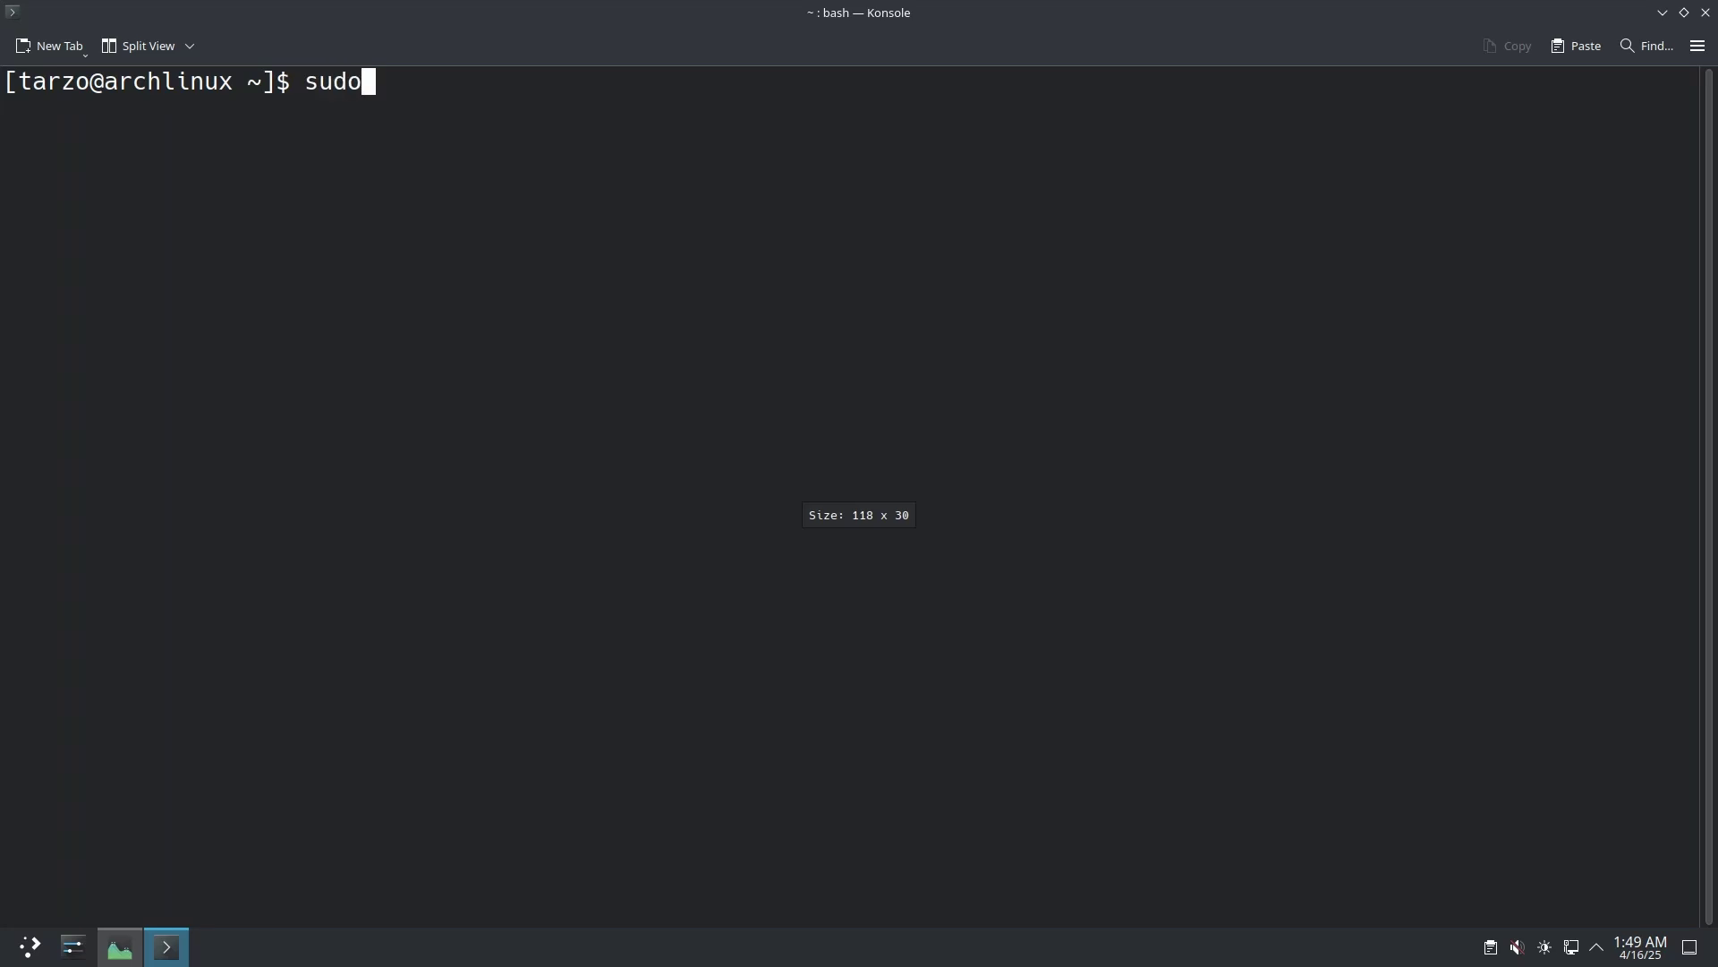
type(" pacman")
key("BackSpace")
key("BackSpace")
key("BackSpace")
key("BackSpace")
key("BackSpace")
key("BackSpace")
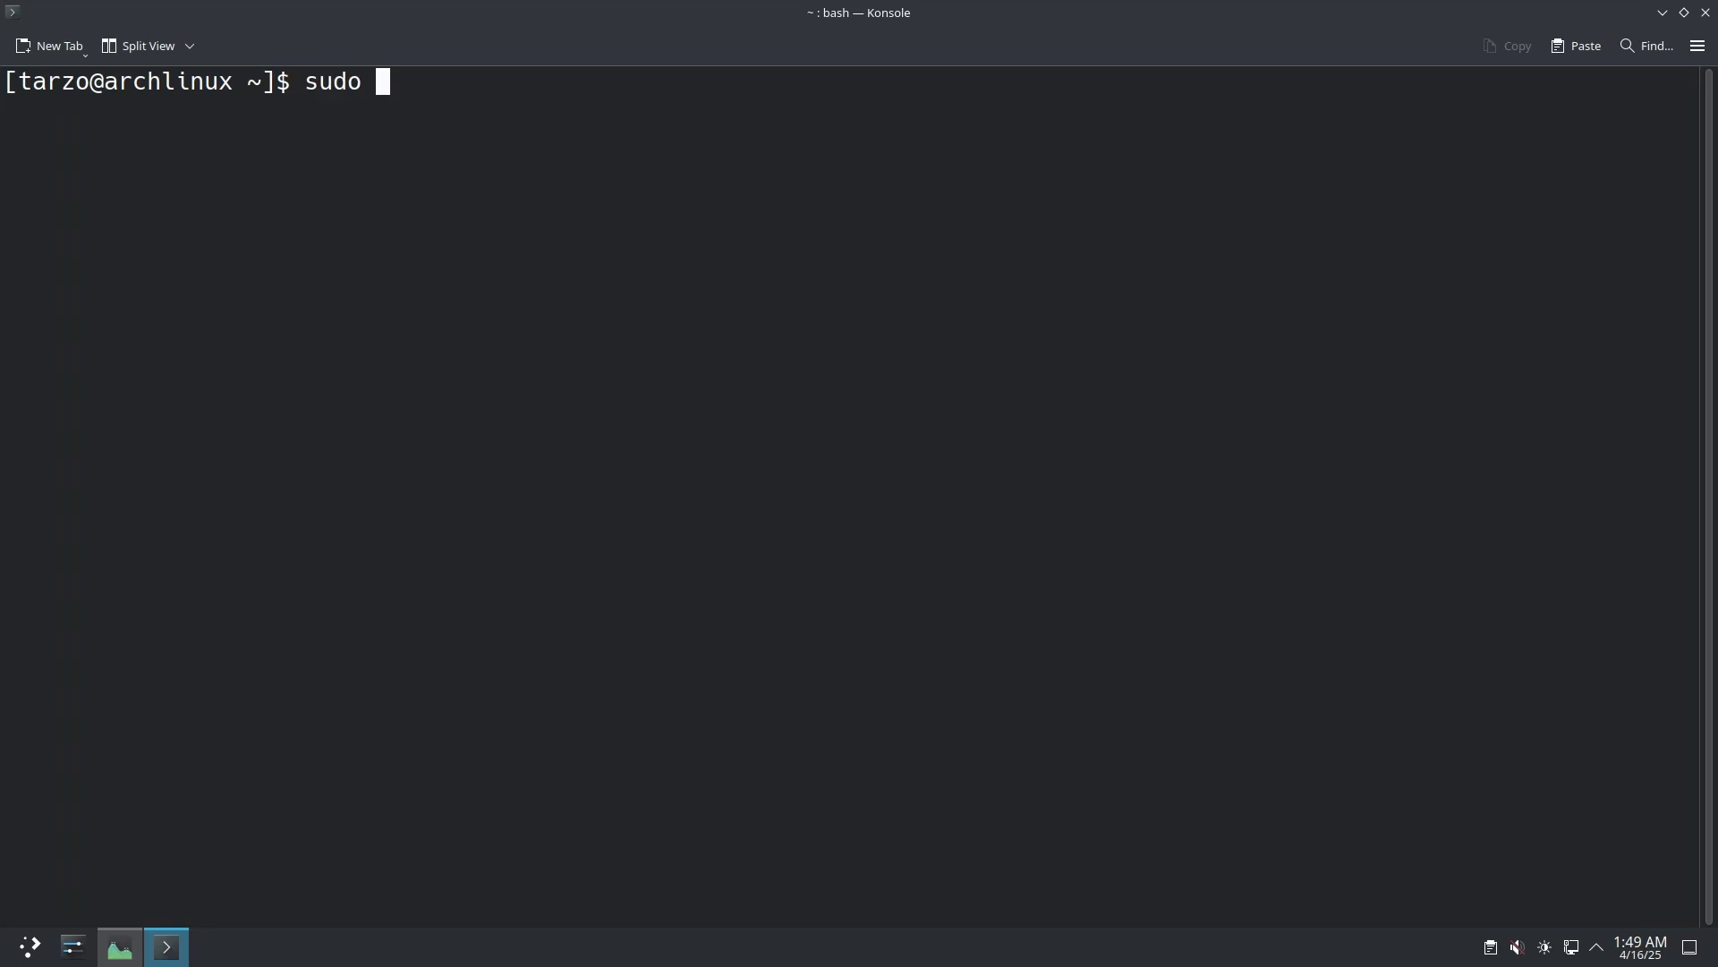
key("BackSpace")
key("BackSpace")
key("BackSpace")
key("BackSpace")
key("BackSpace")
Try to install Opera GX with yay -S, using the package name opera-gx and again using operagx
type("yay -S open")
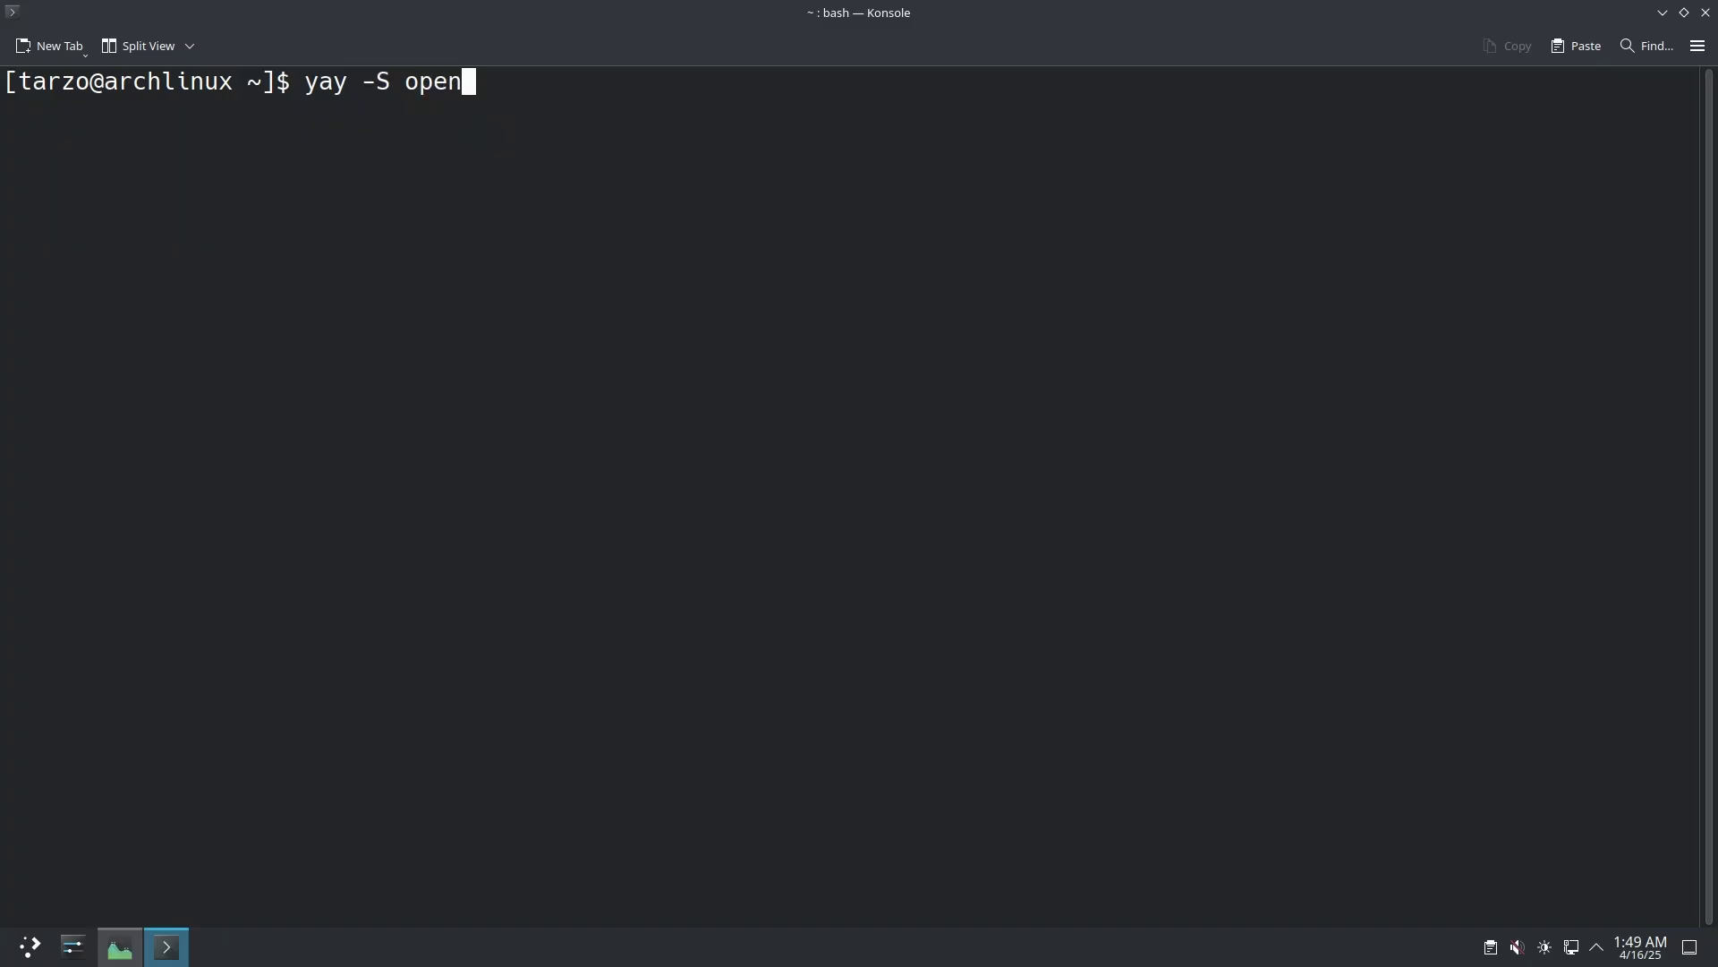
key("BackSpace")
type("ra-gx")
key("Return")
key("Up")
key("Left")
key("Left")
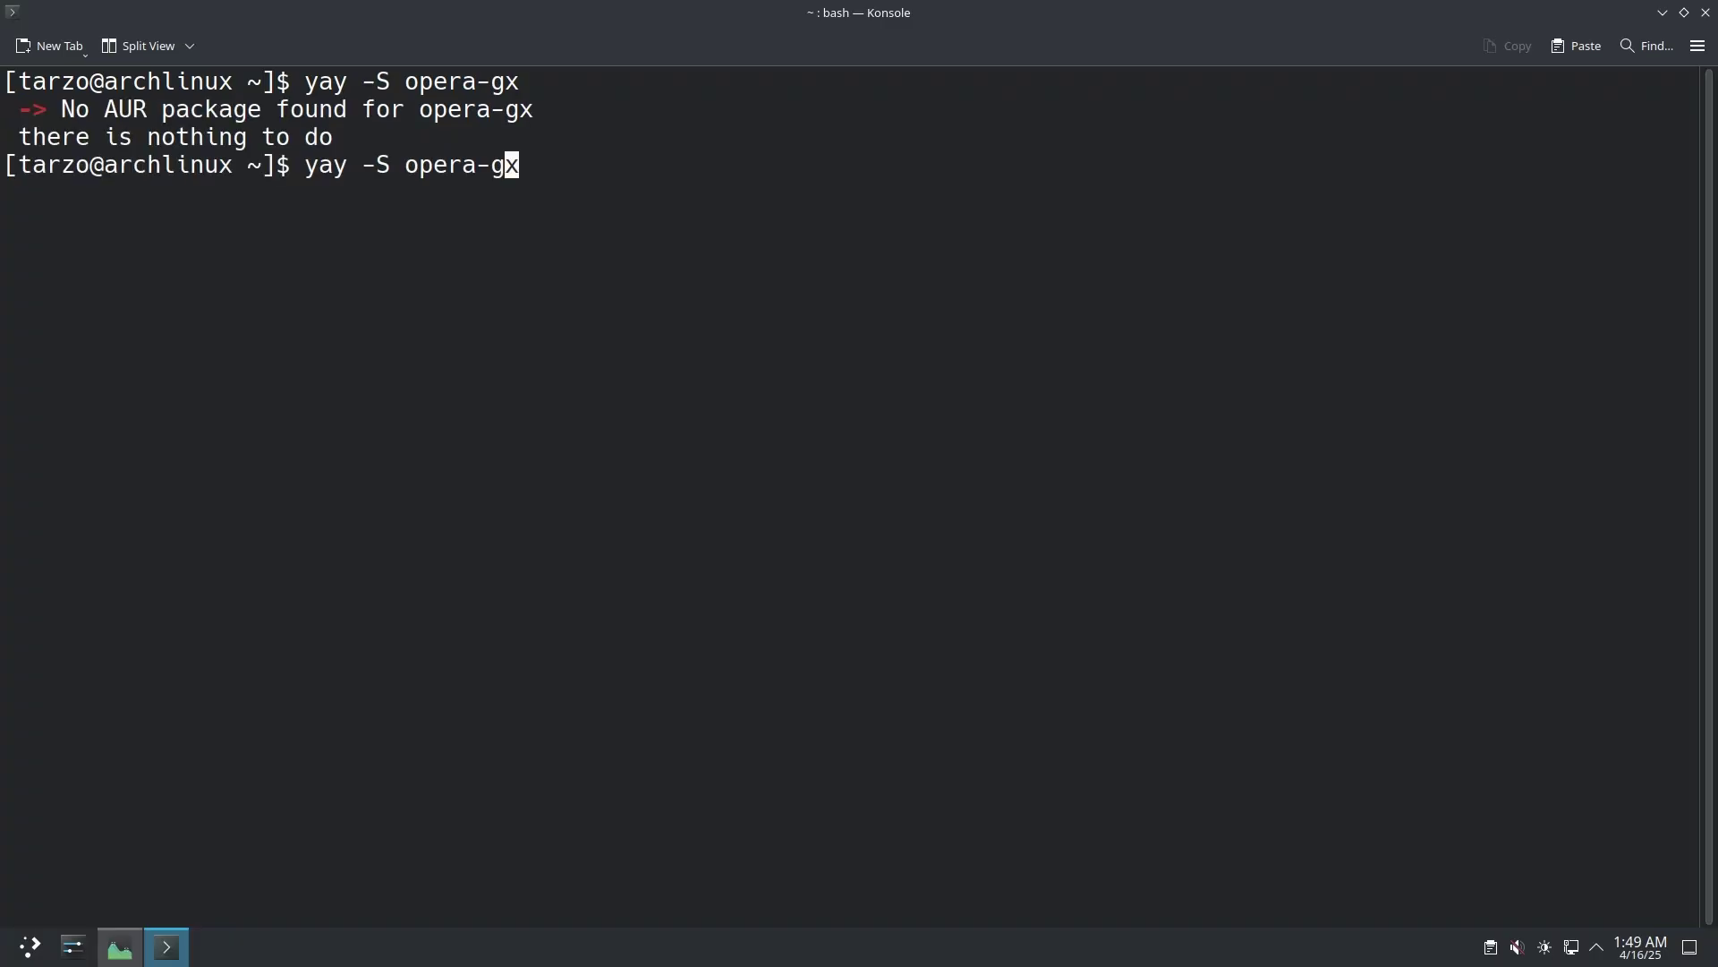
key("BackSpace")
key("Return")
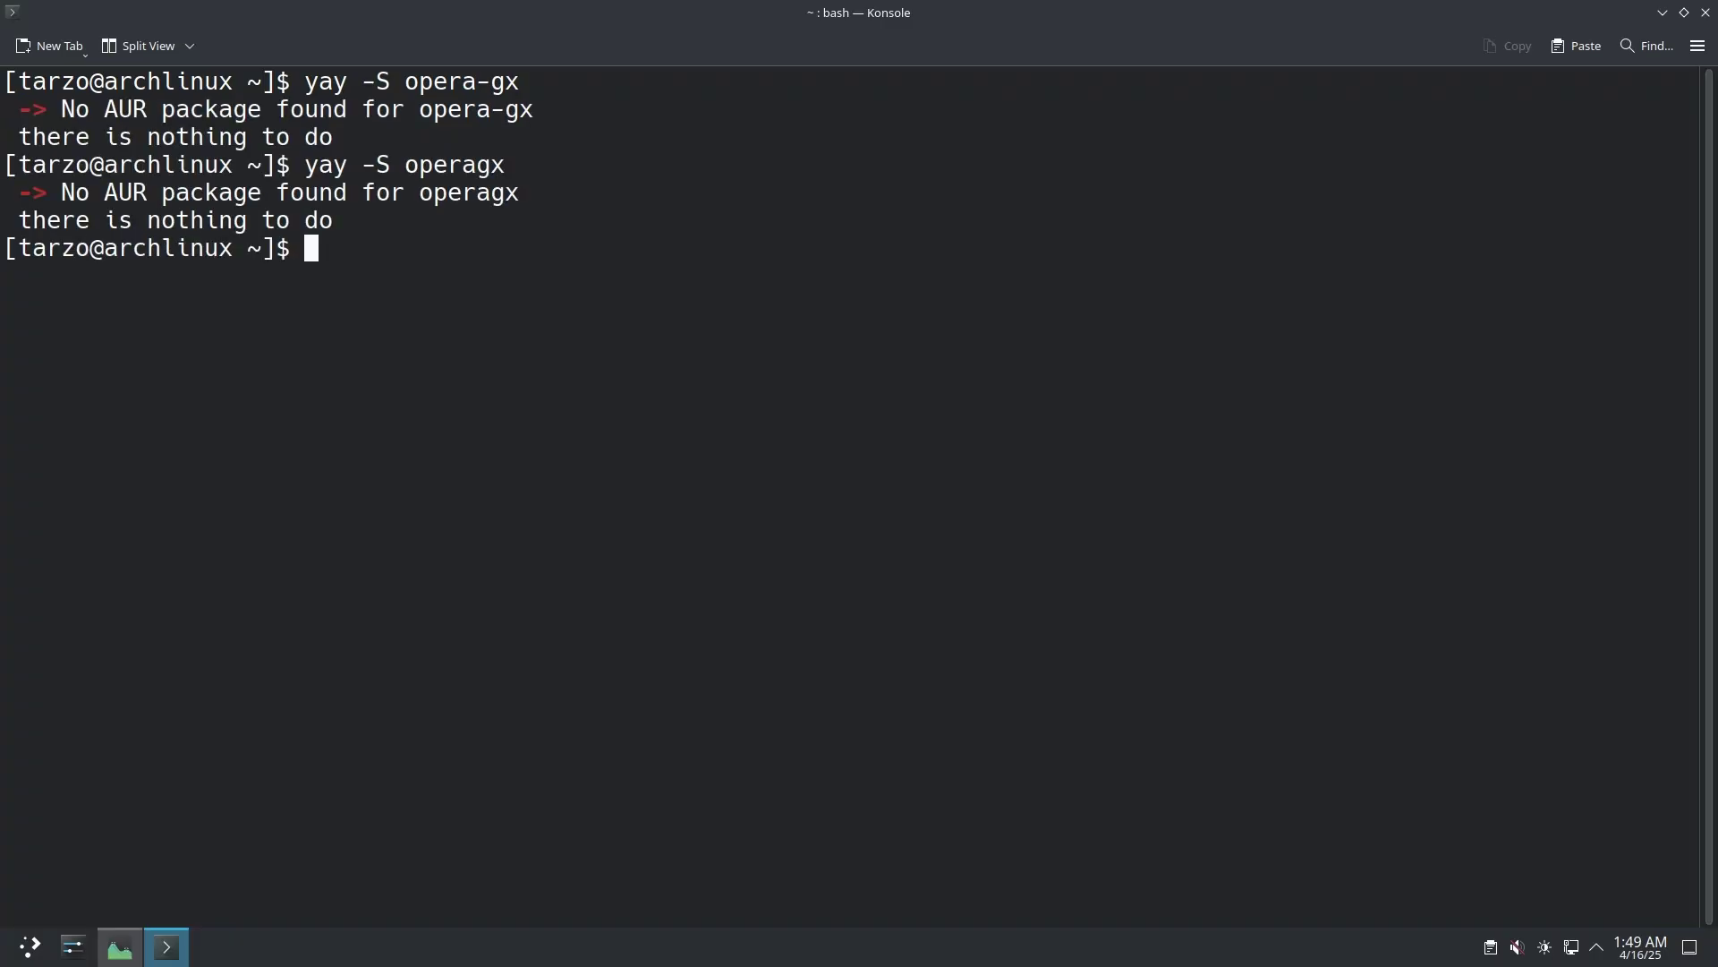
Search the available packages for operagx with yay -Ss
key("Up")
key("Left")
key("Left")
key("Left")
key("Left")
key("Left")
key("Left")
key("Left")
key("Left")
key("Left")
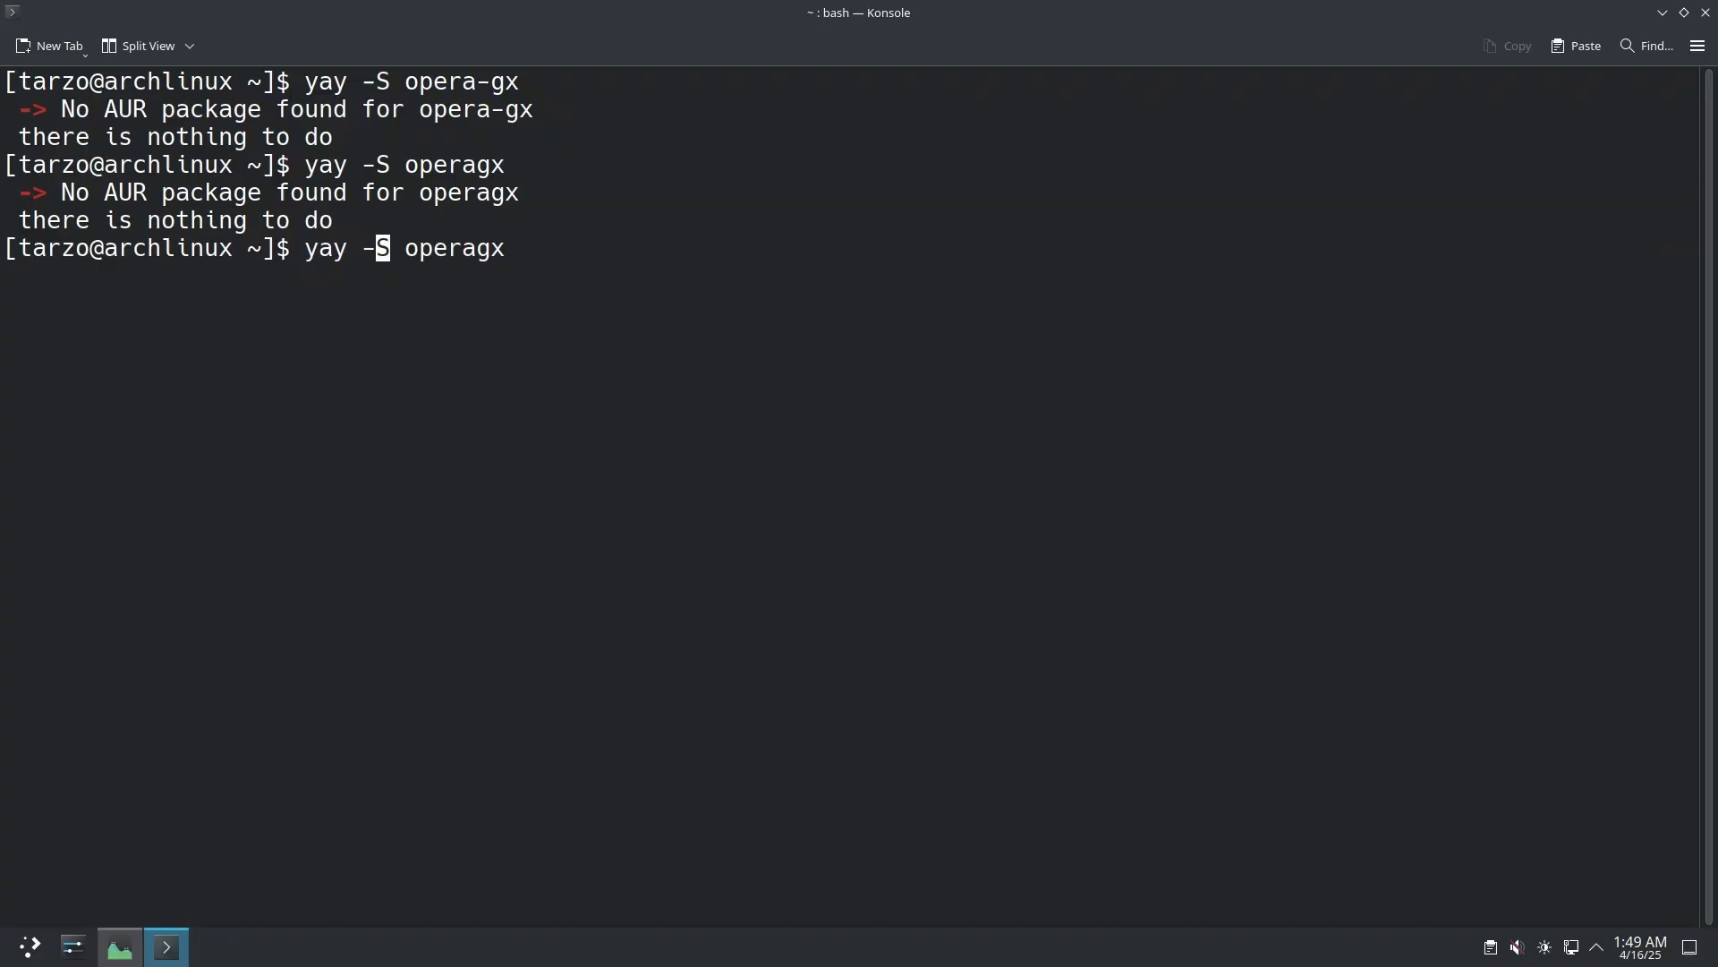
key("Right")
type("s")
key("Return")
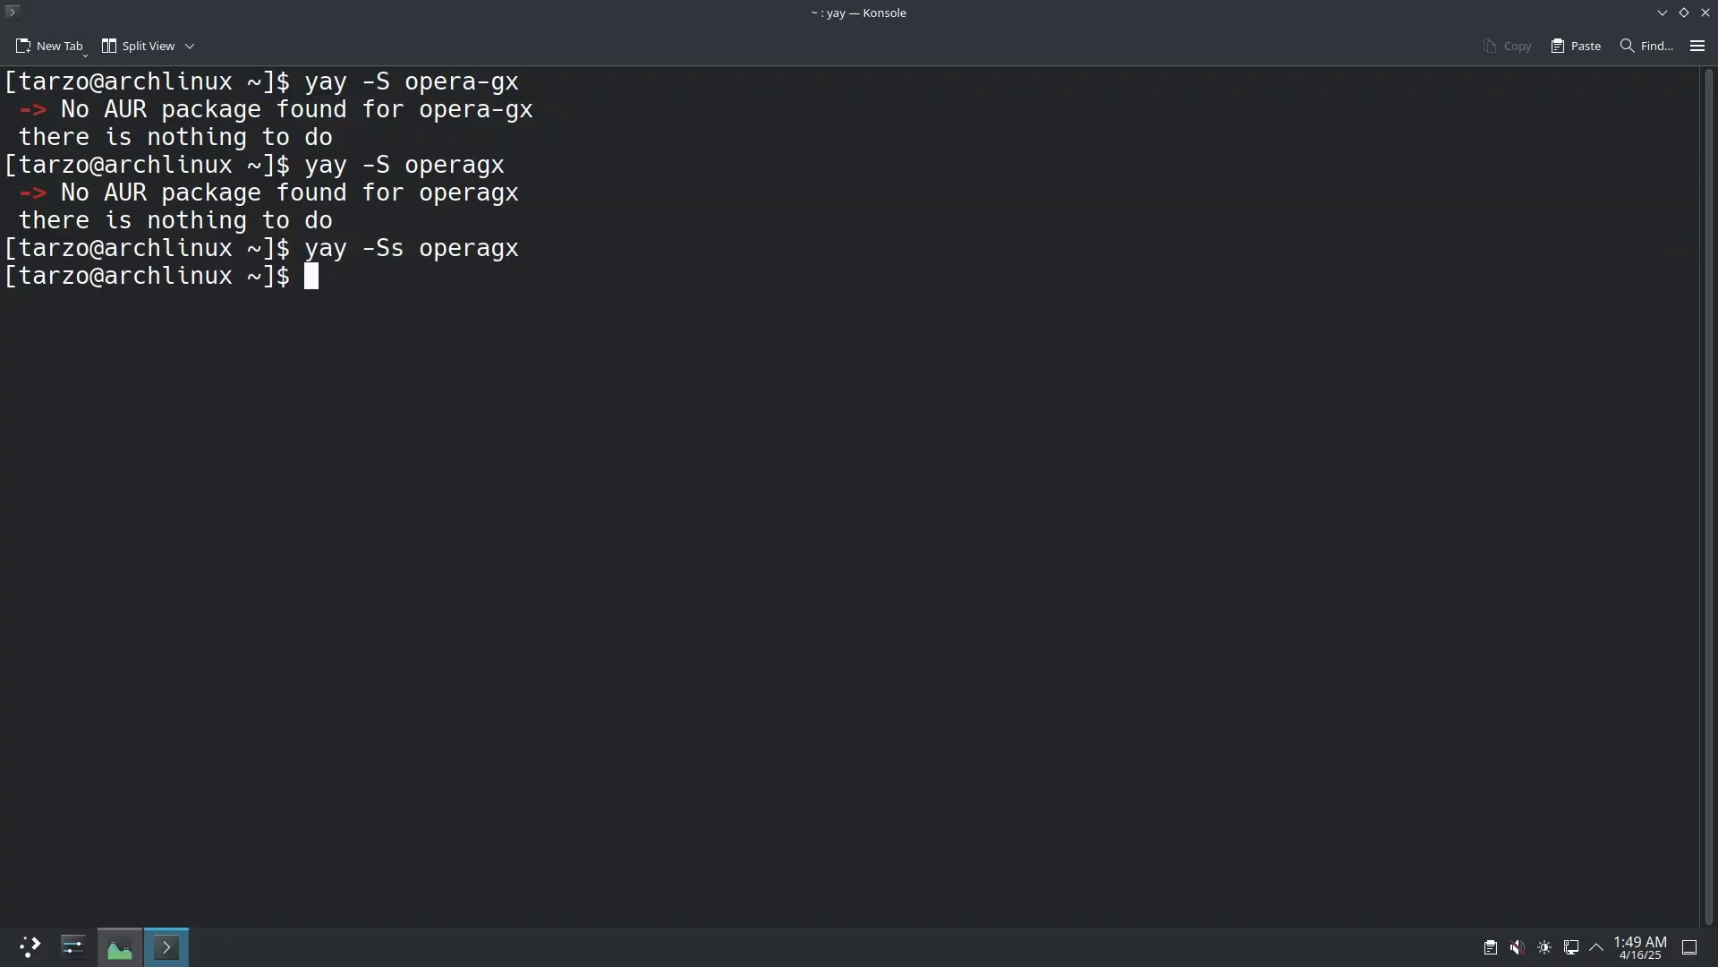
Search the available packages for the broader name opera with yay -Ss
key("Up")
key("BackSpace")
key("BackSpace")
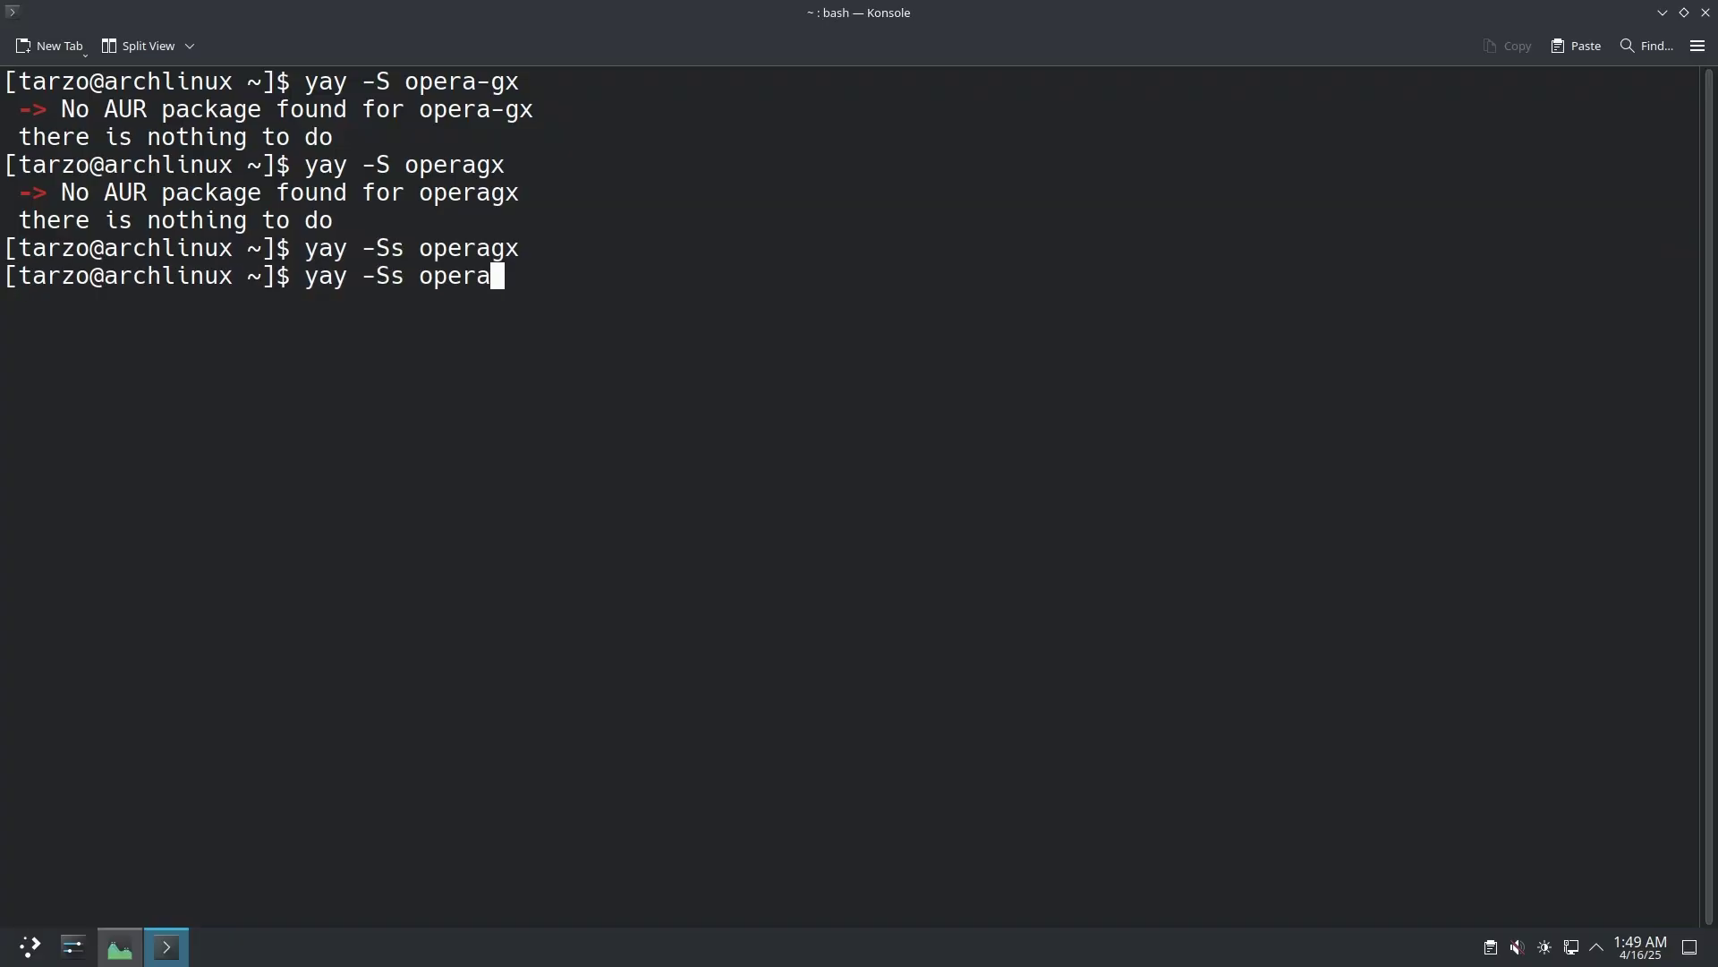
key("Return")
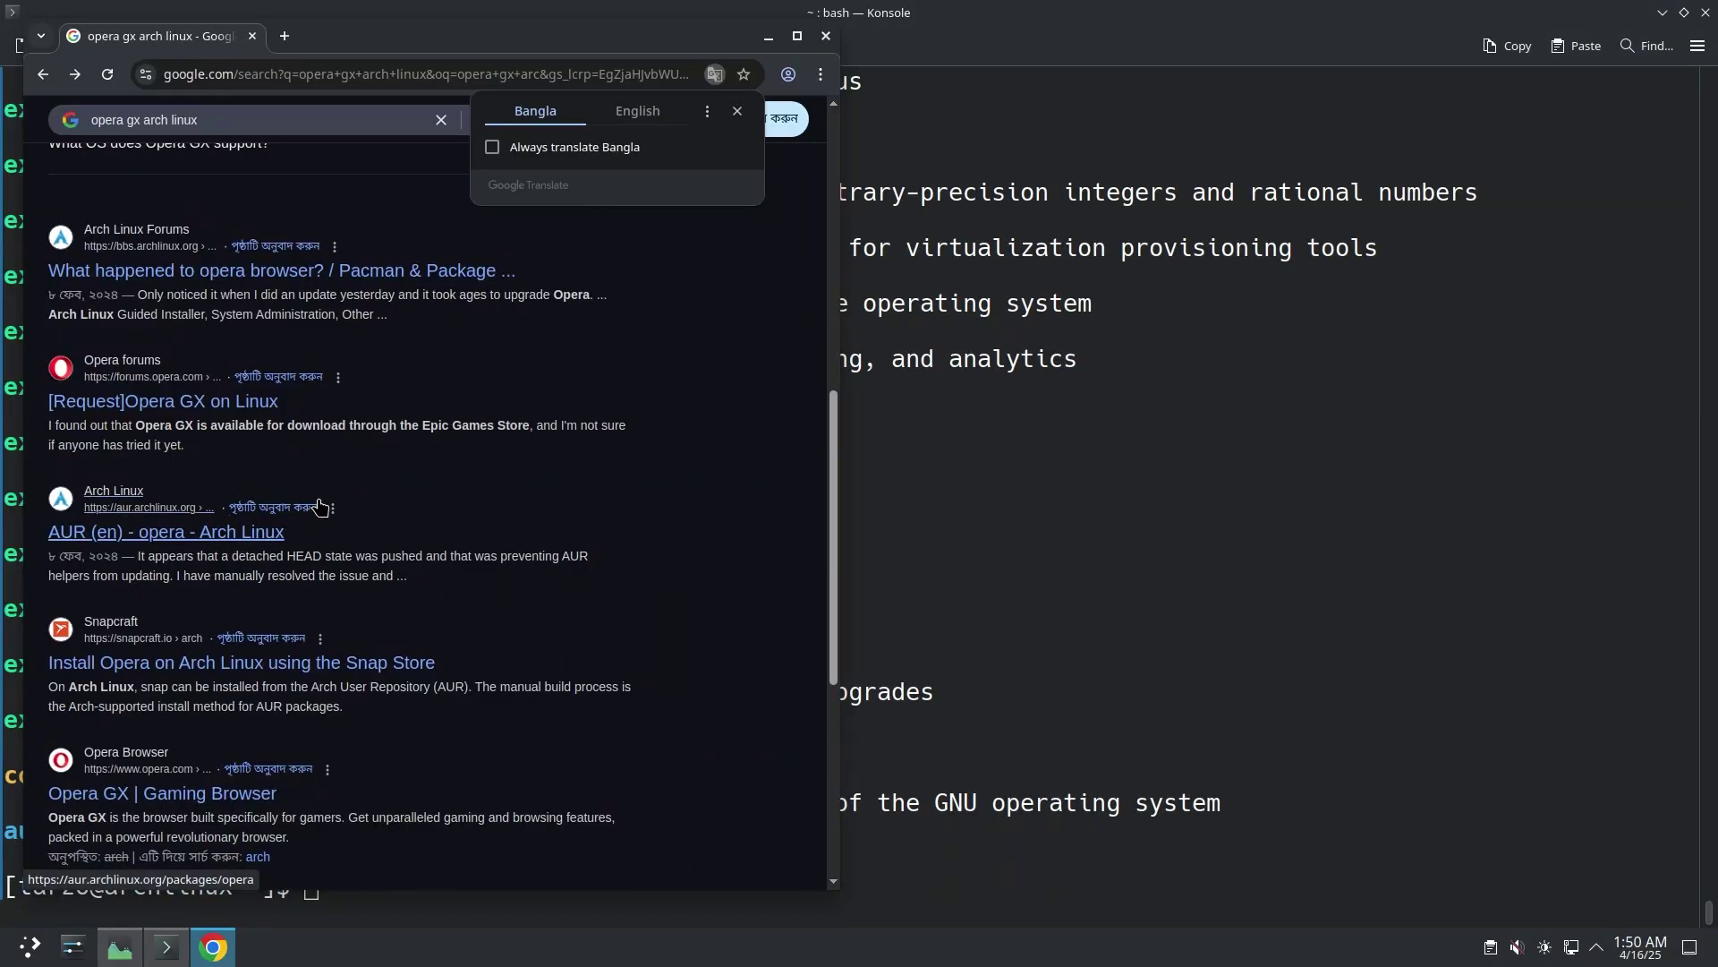
Translate the Google results for "opera gx arch linux" into English, review them and close the Chrome window
left_click(667, 111)
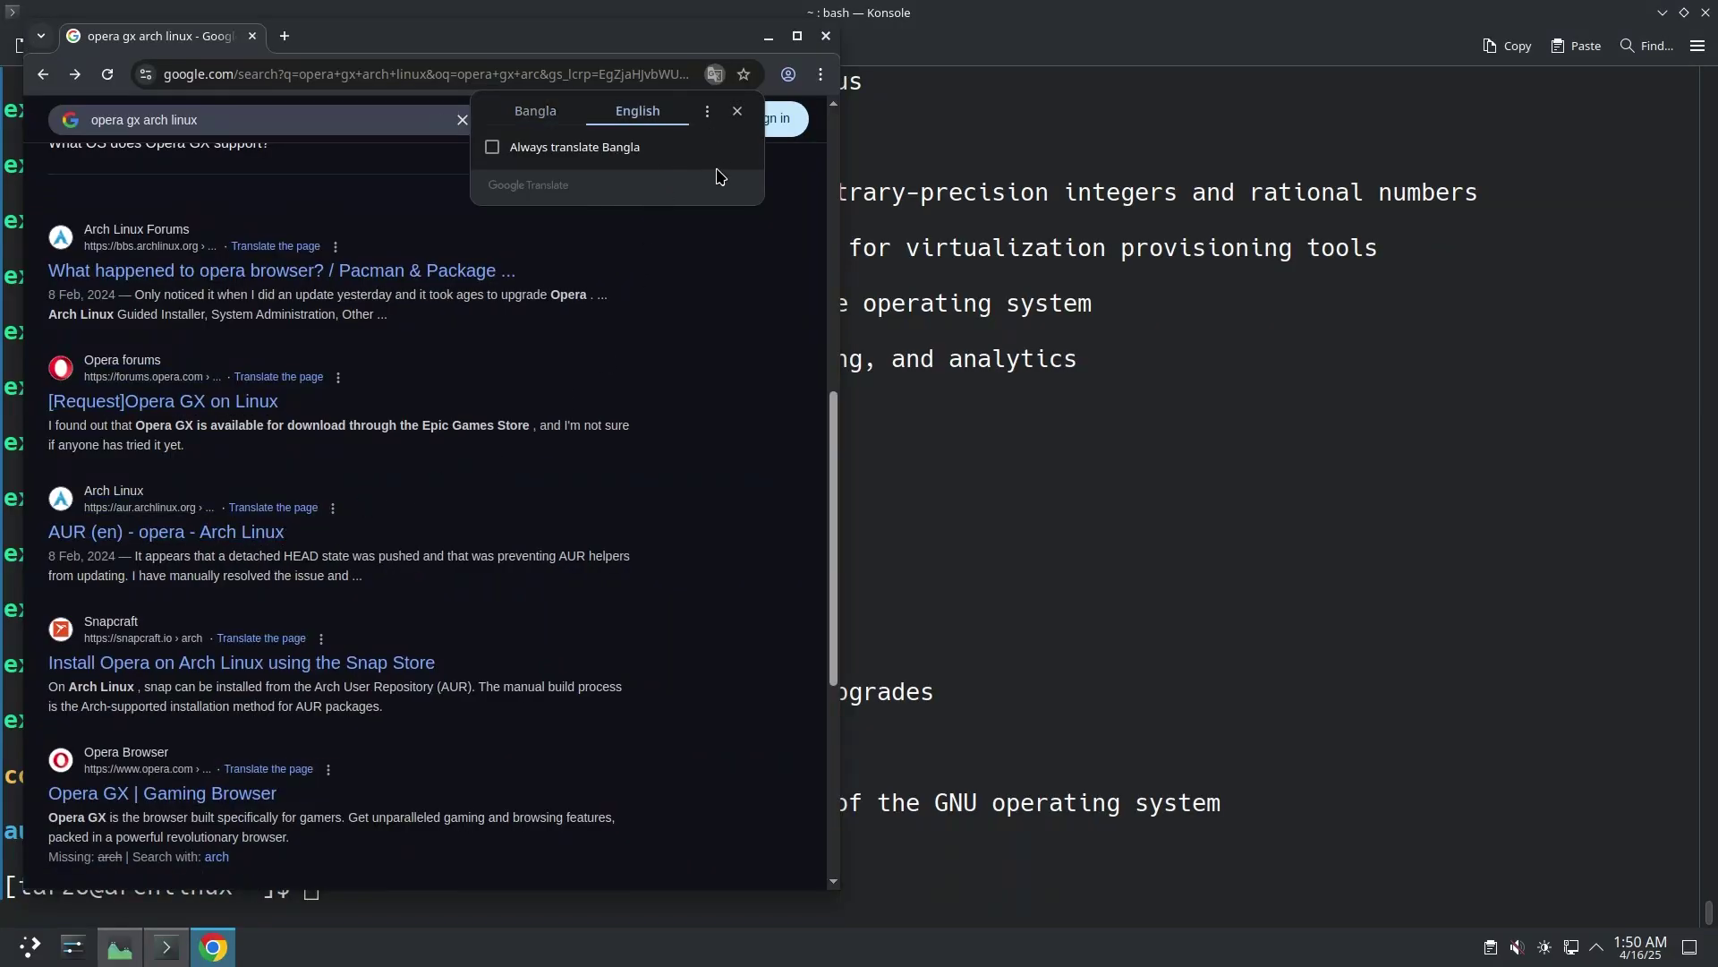
left_click(738, 113)
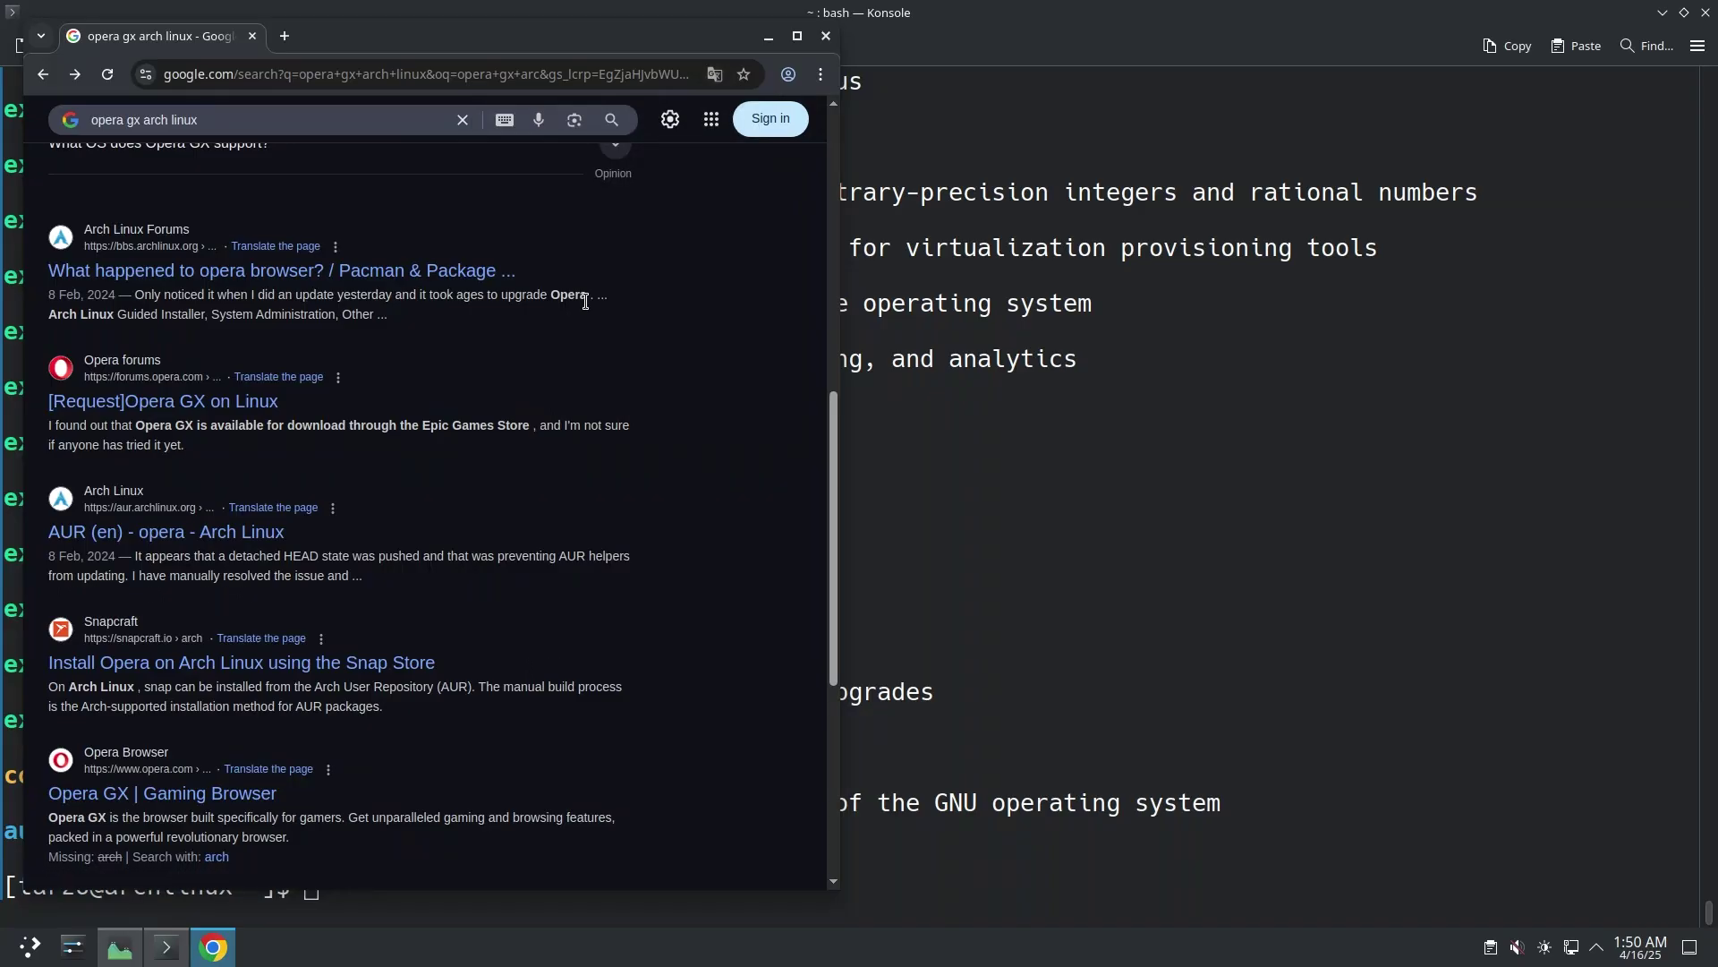
left_click(826, 37)
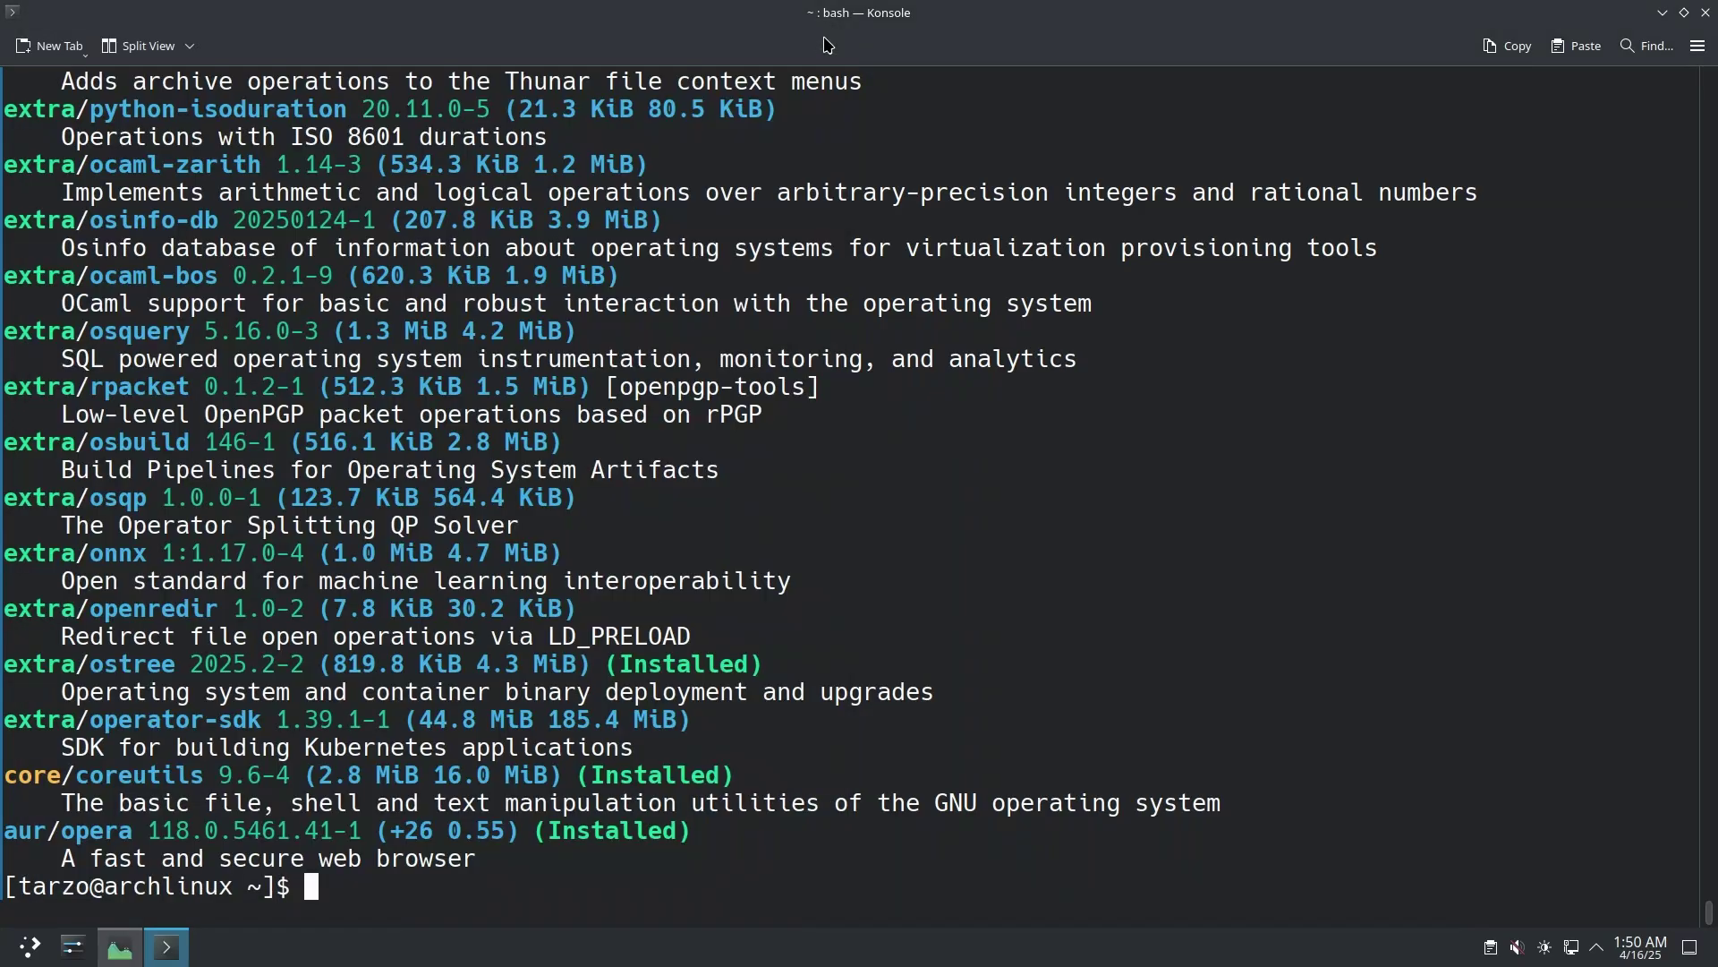
Clear the terminal output and begin a sudo pacman -S command for a package name starting with "libro"
left_click_drag(464, 747, 476, 720)
type("c")
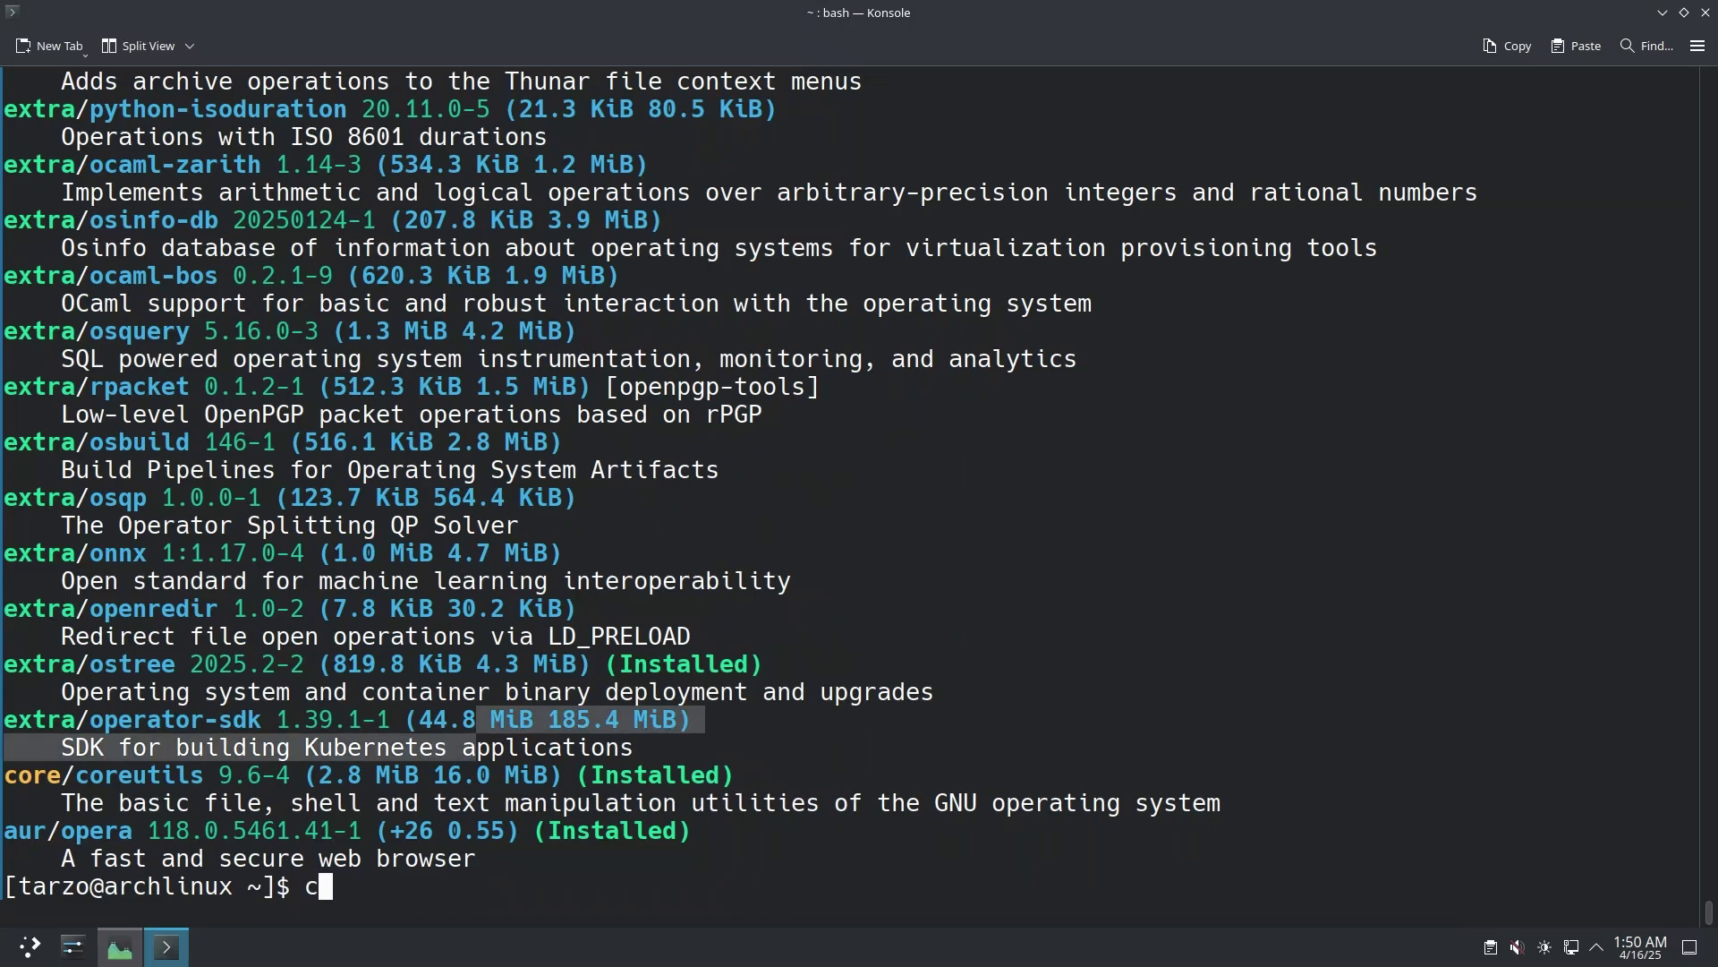
type("lear")
key("Return")
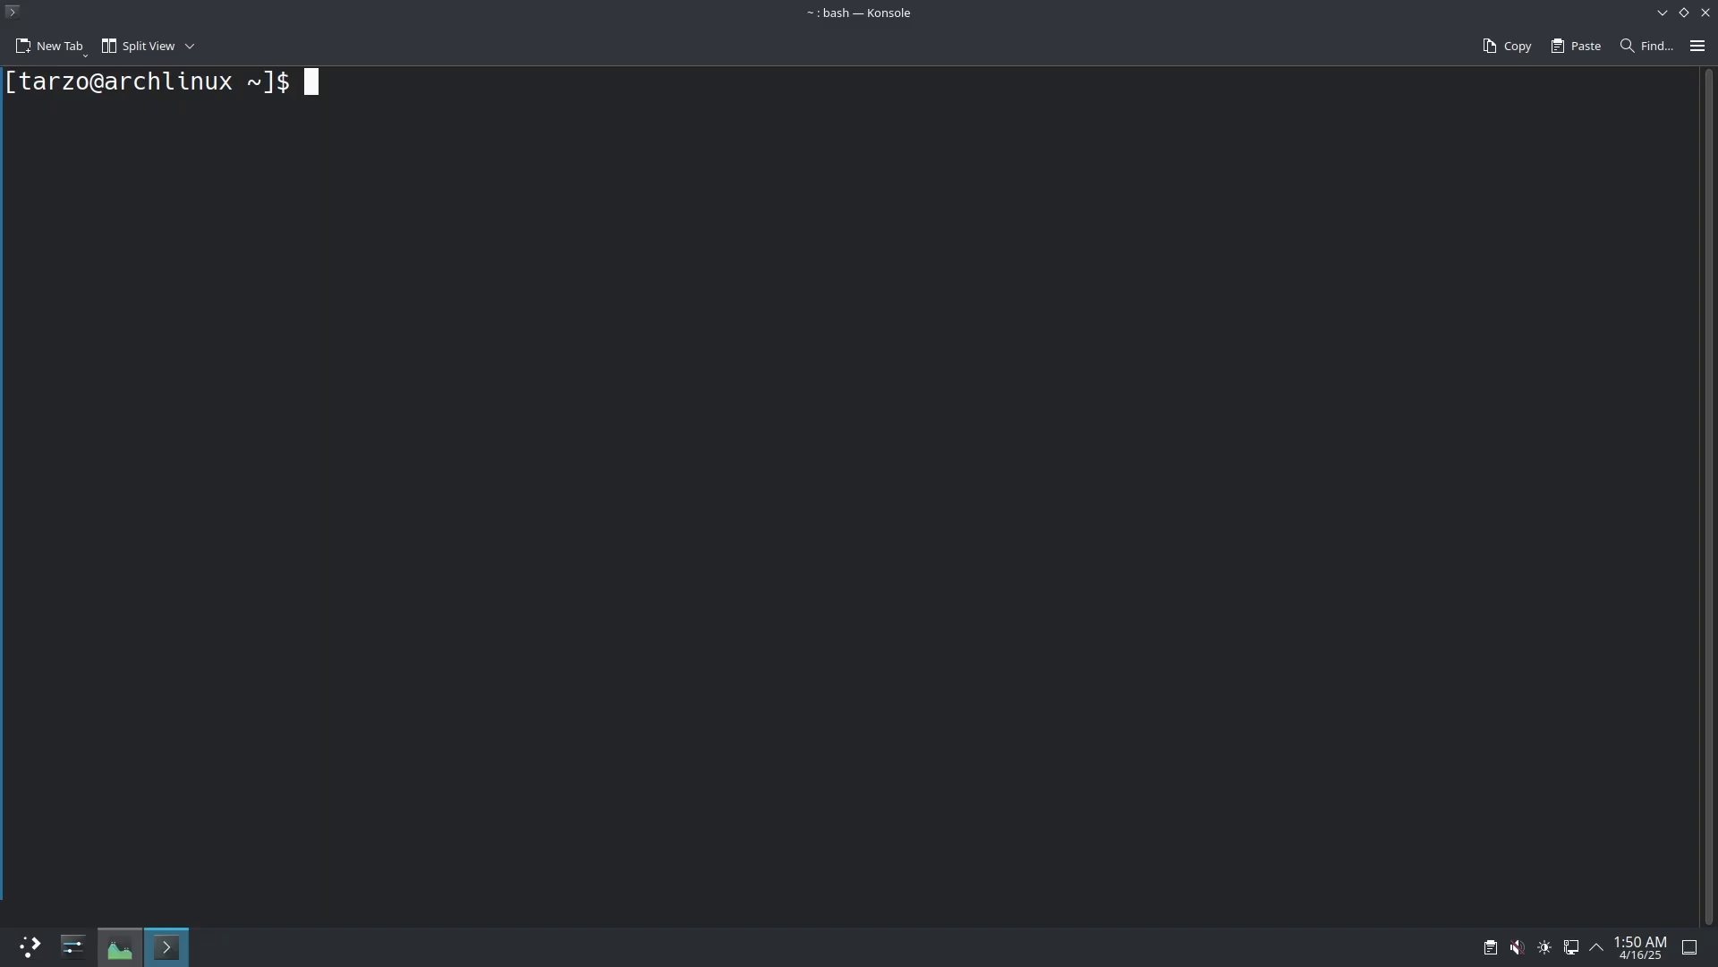
type("sudo pacman -S ")
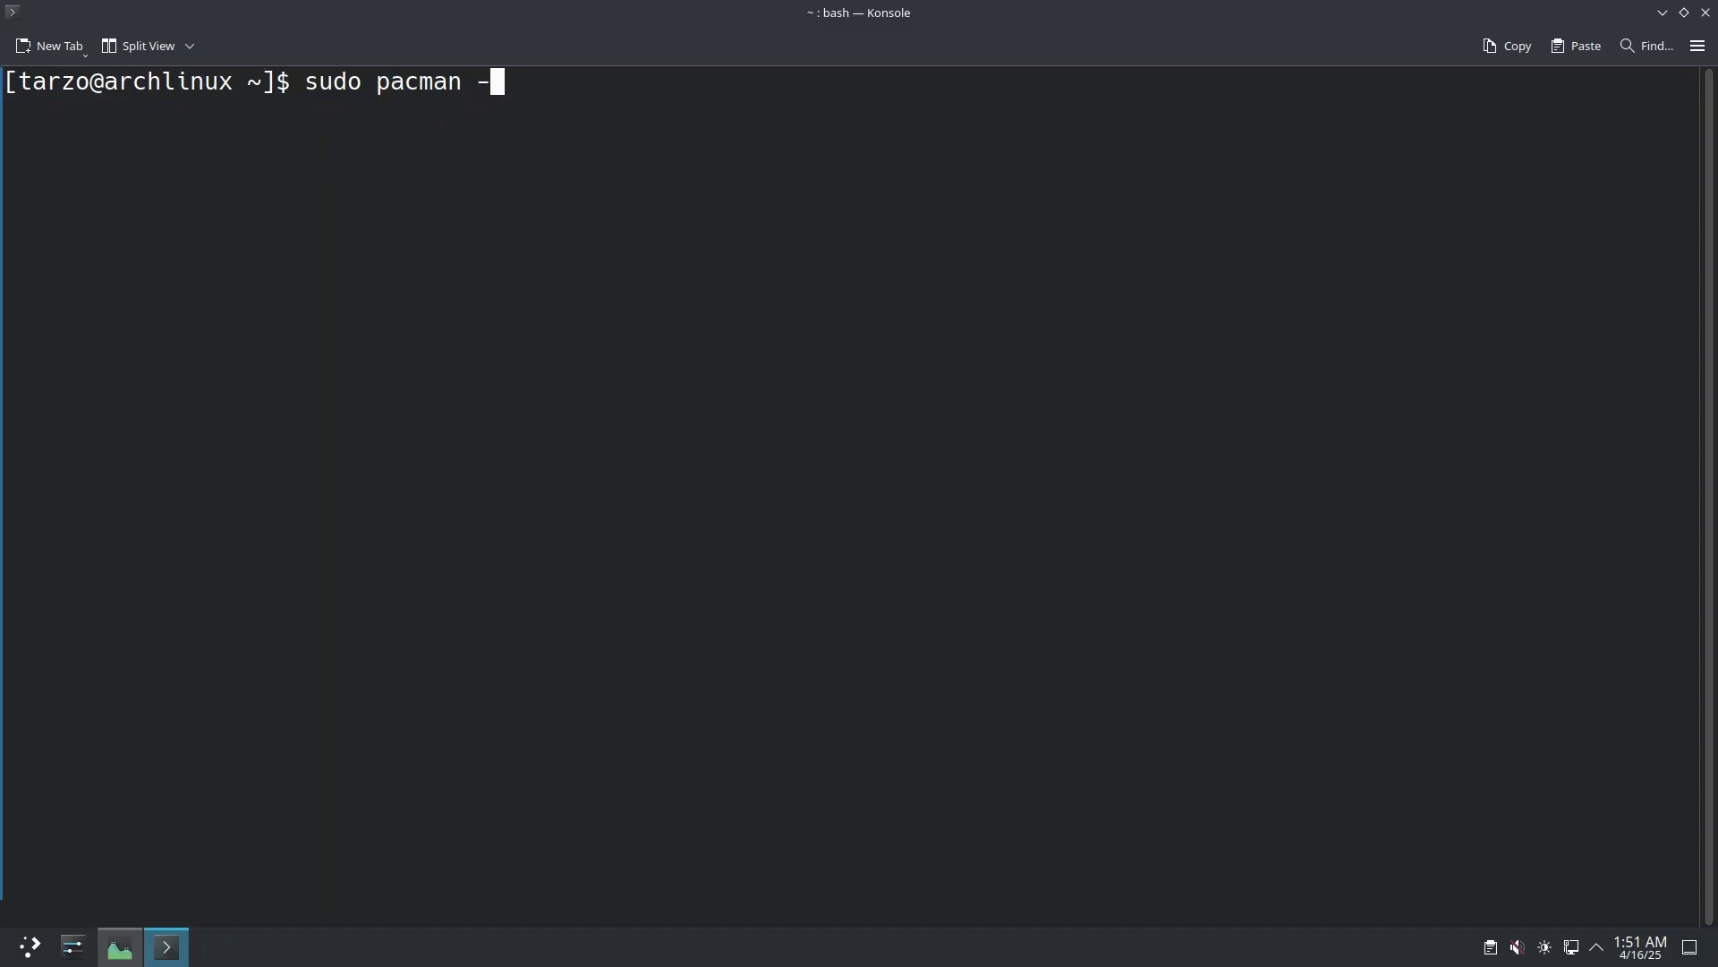
type("libro")
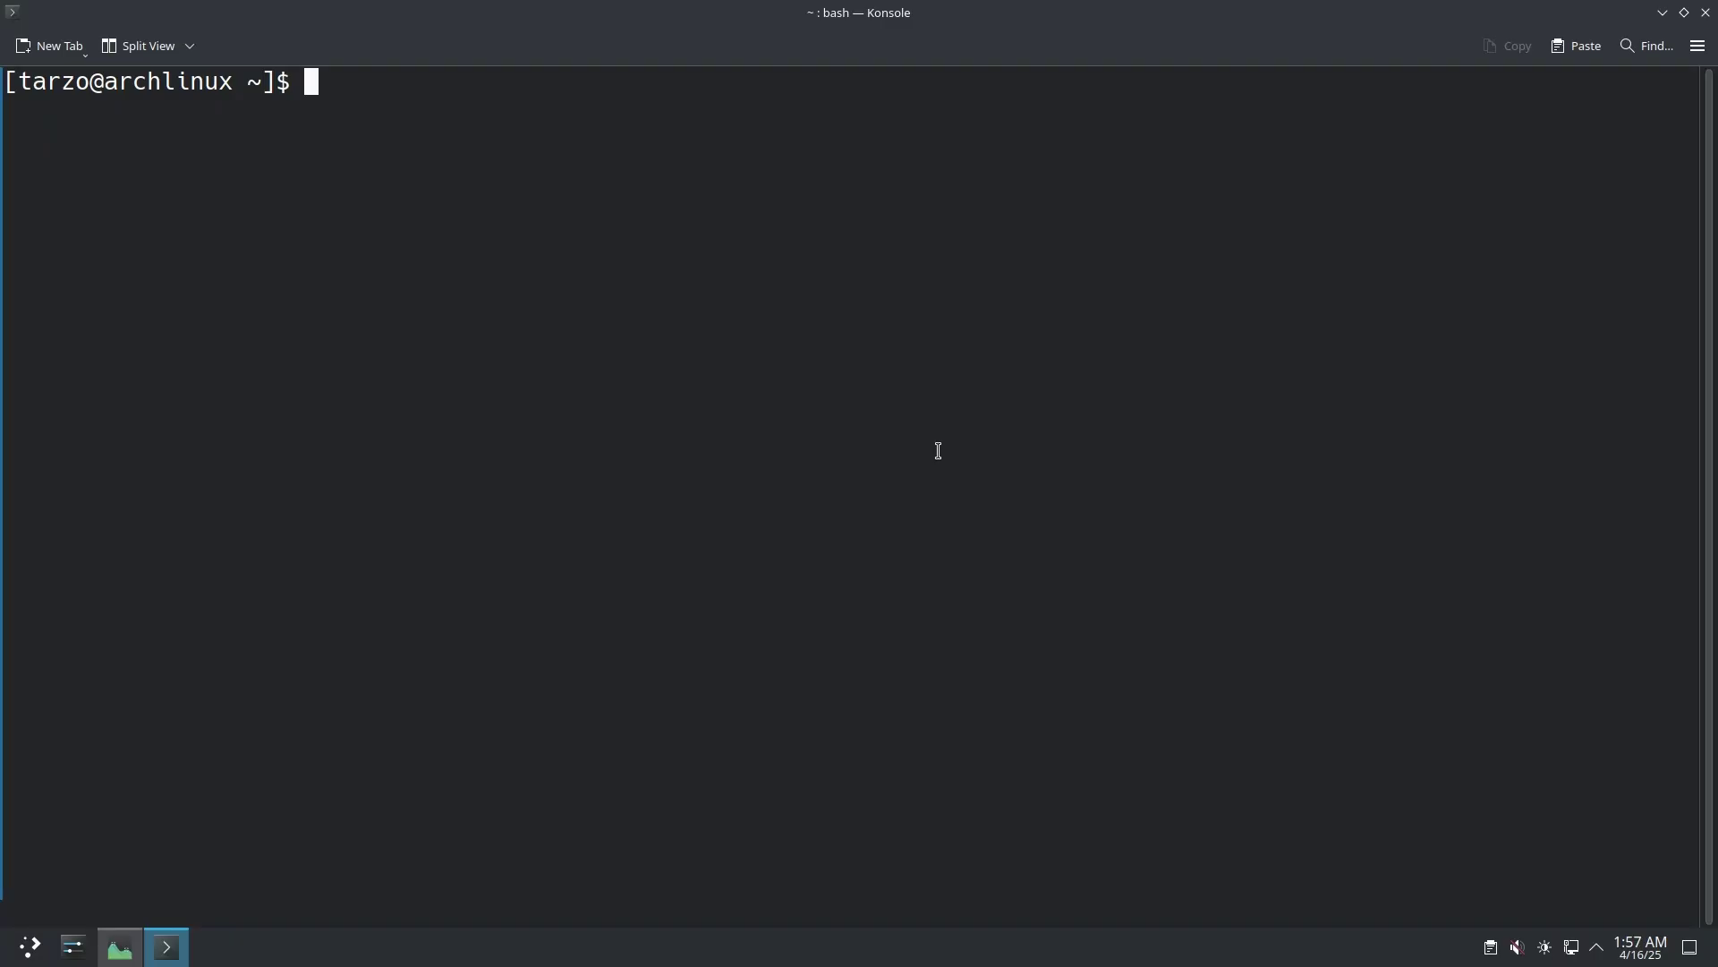
Launch Google Chrome, search for "tor browser" and open the Tor Project's Download Tor Browser page
key("super")
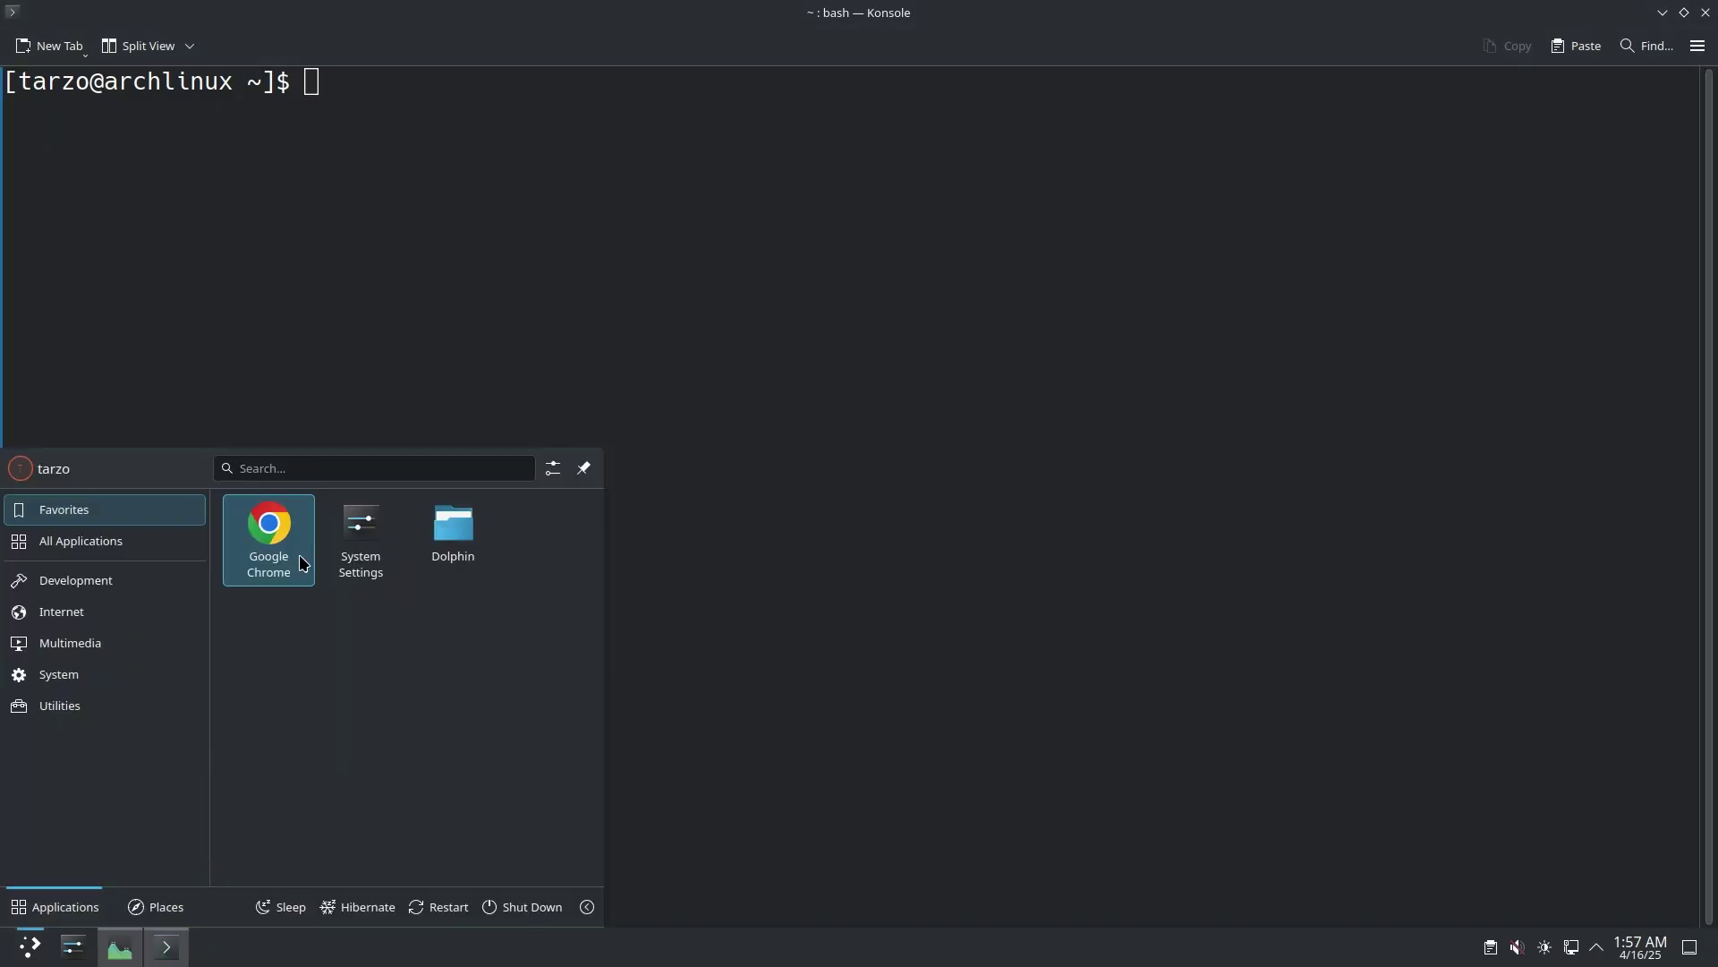
left_click(259, 545)
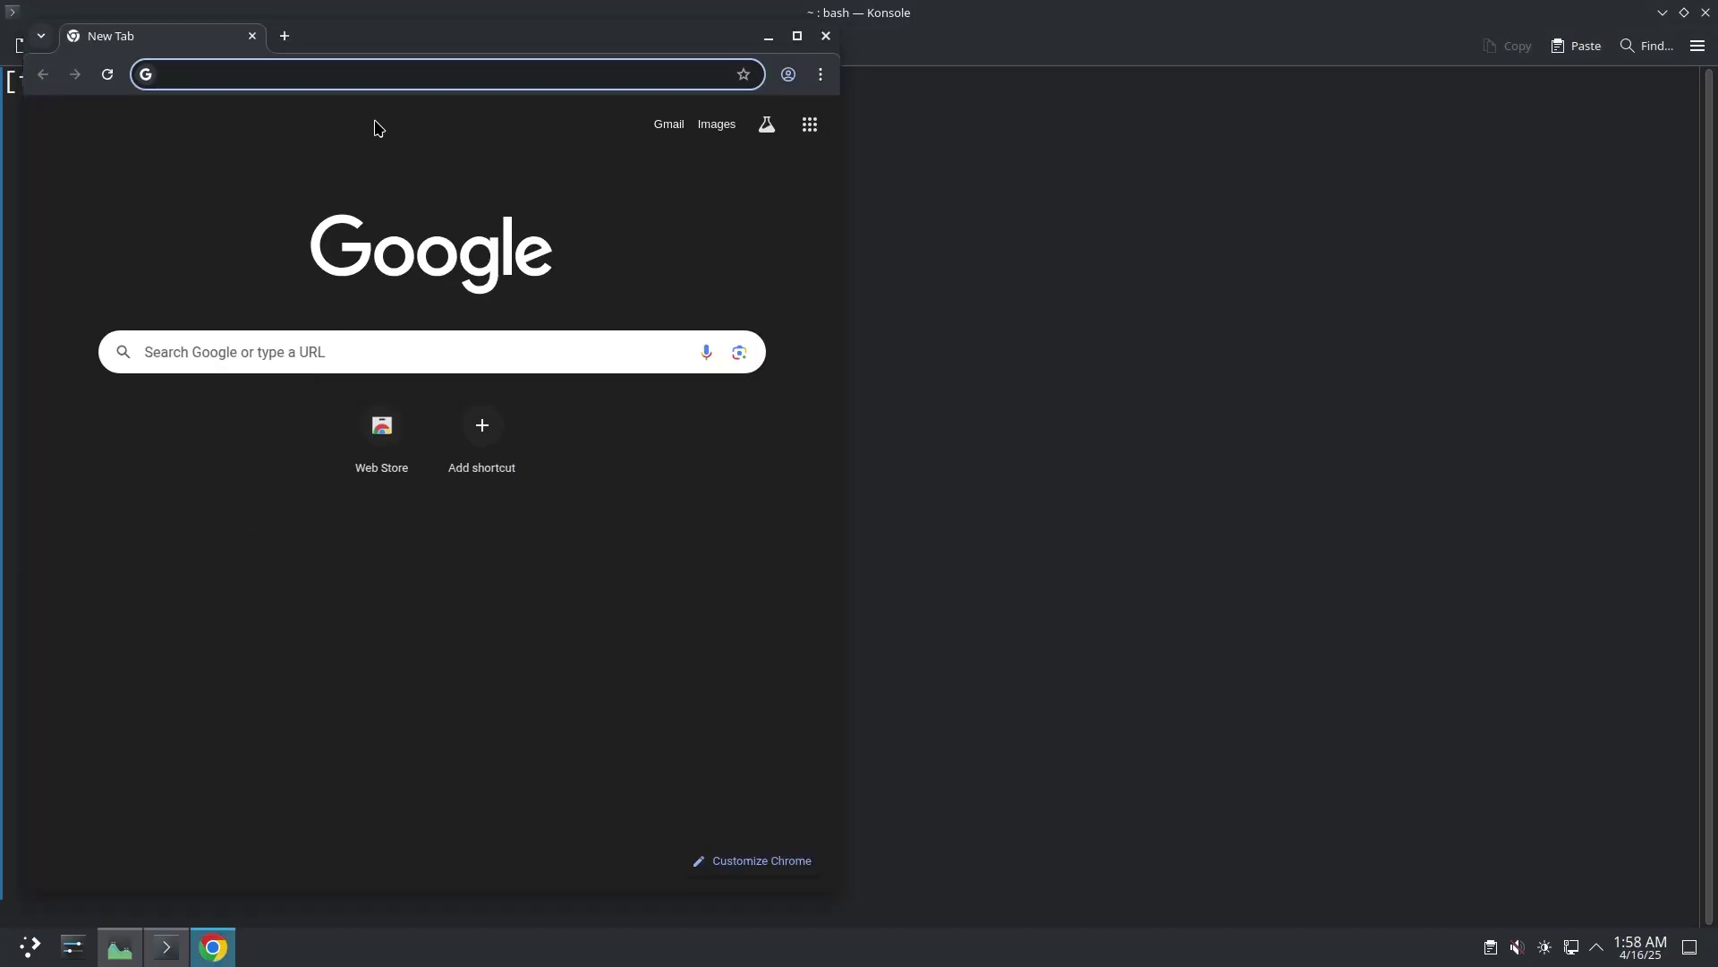
left_click(376, 71)
type("tor bor")
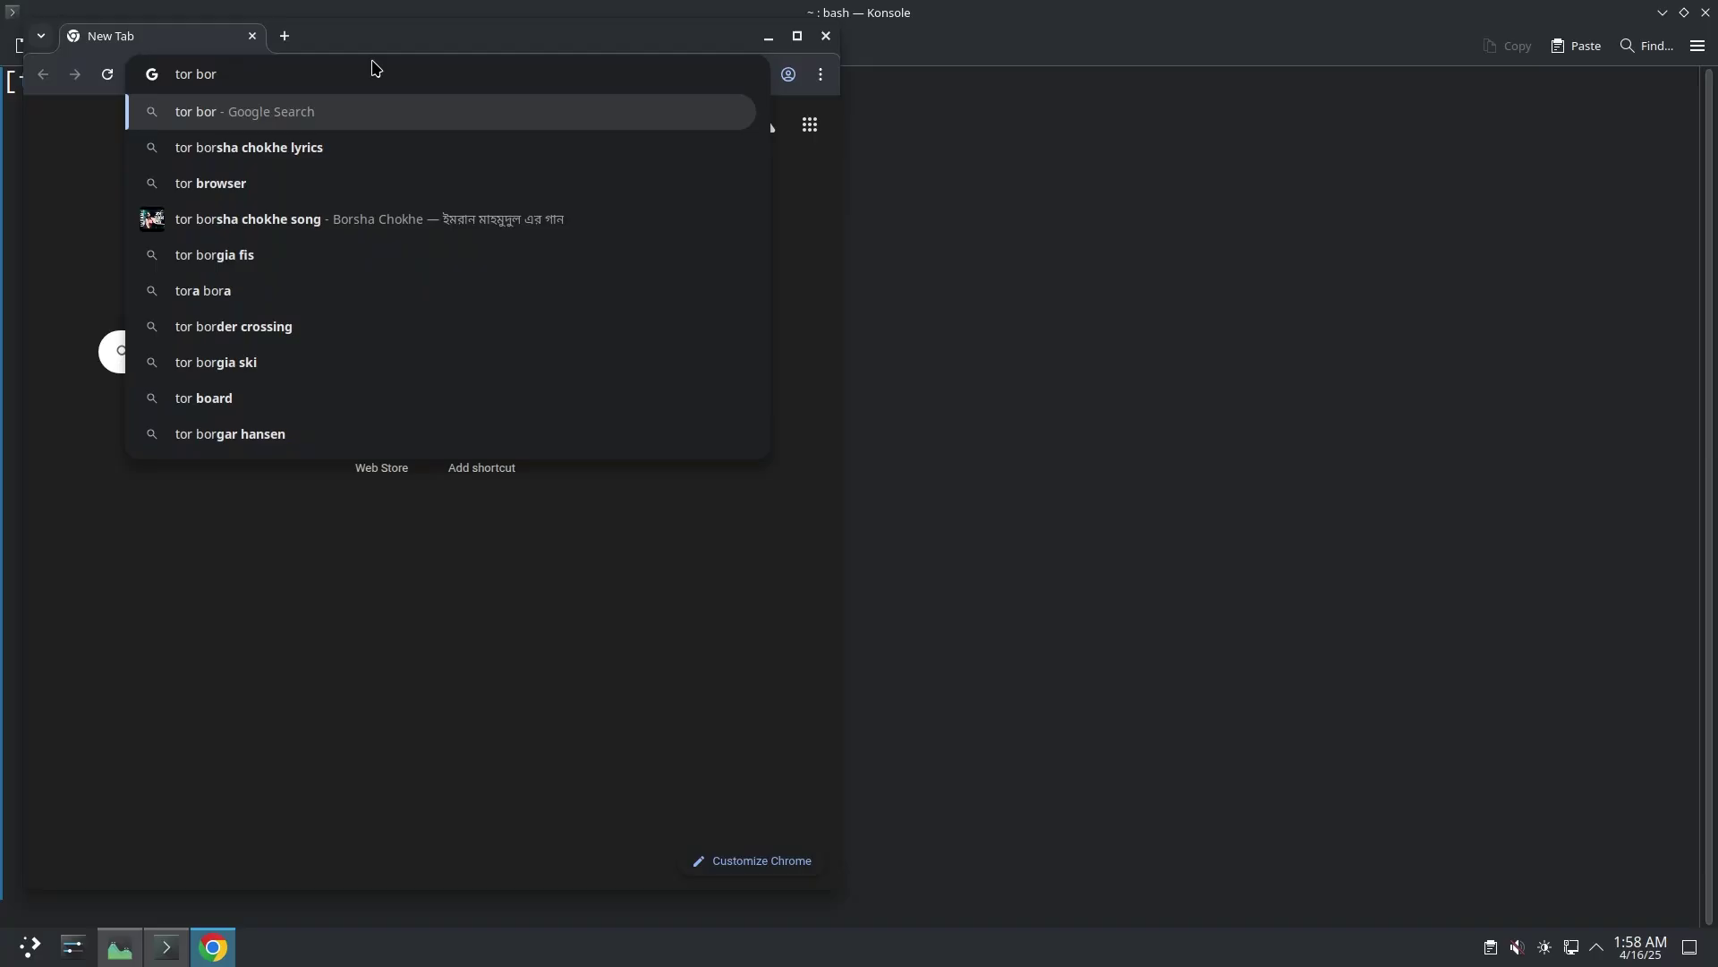
key("Down")
key("Down")
key("Return")
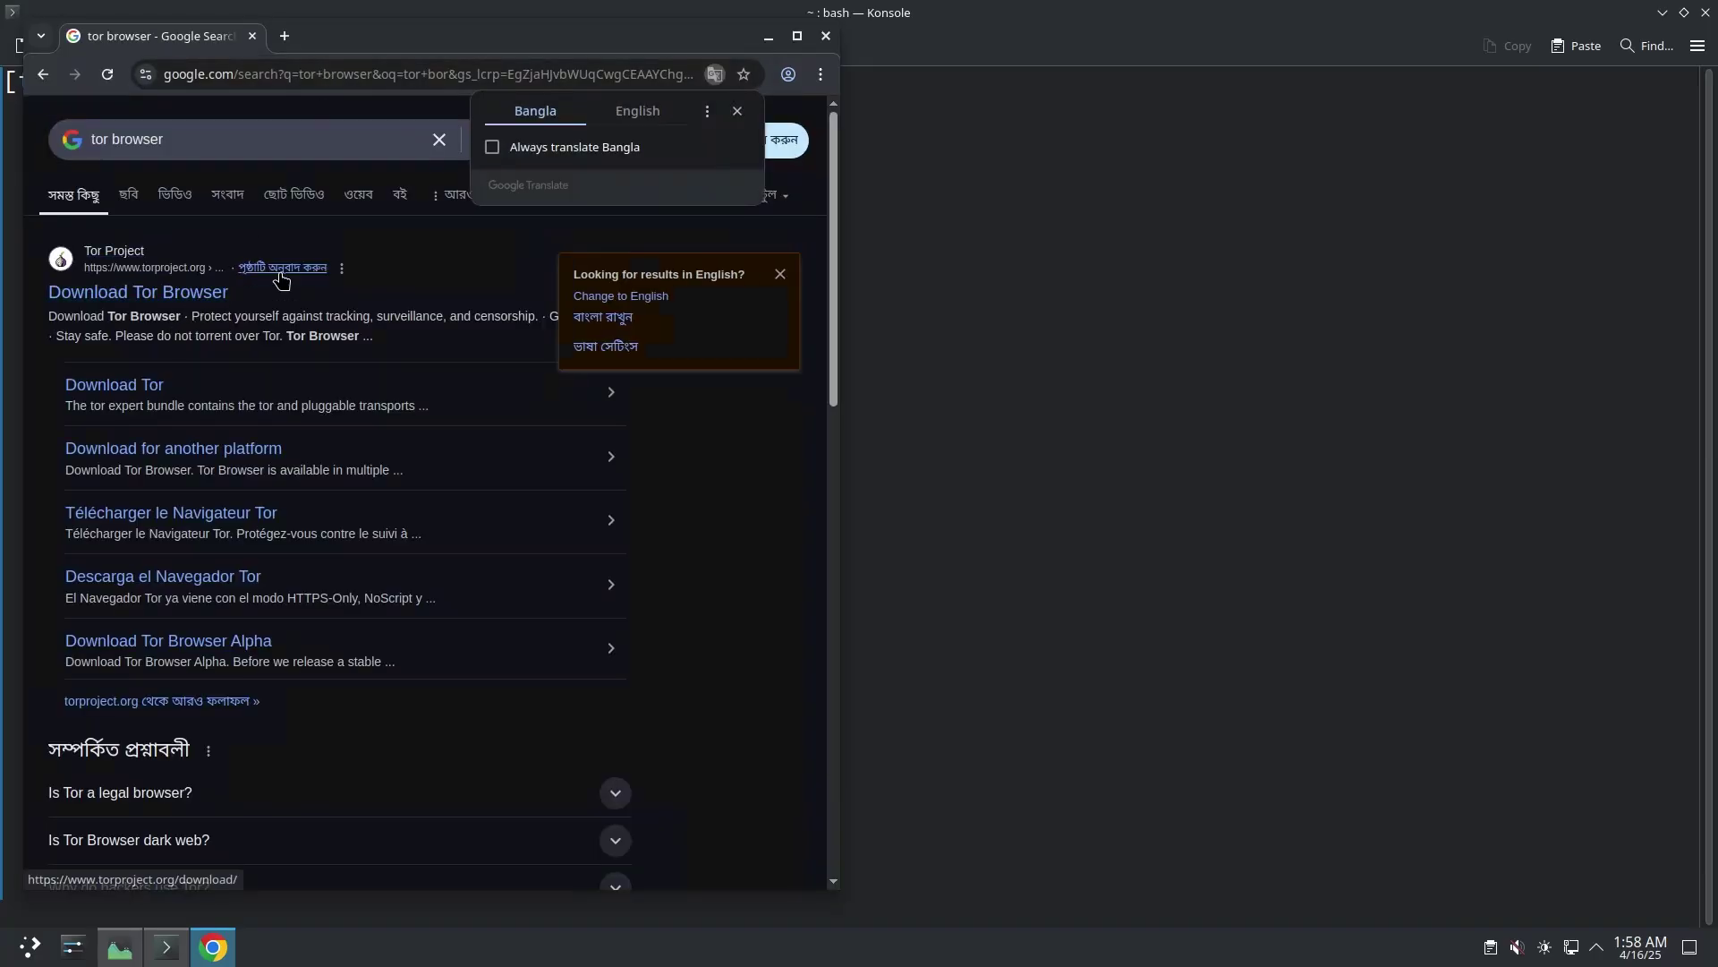
left_click(161, 294)
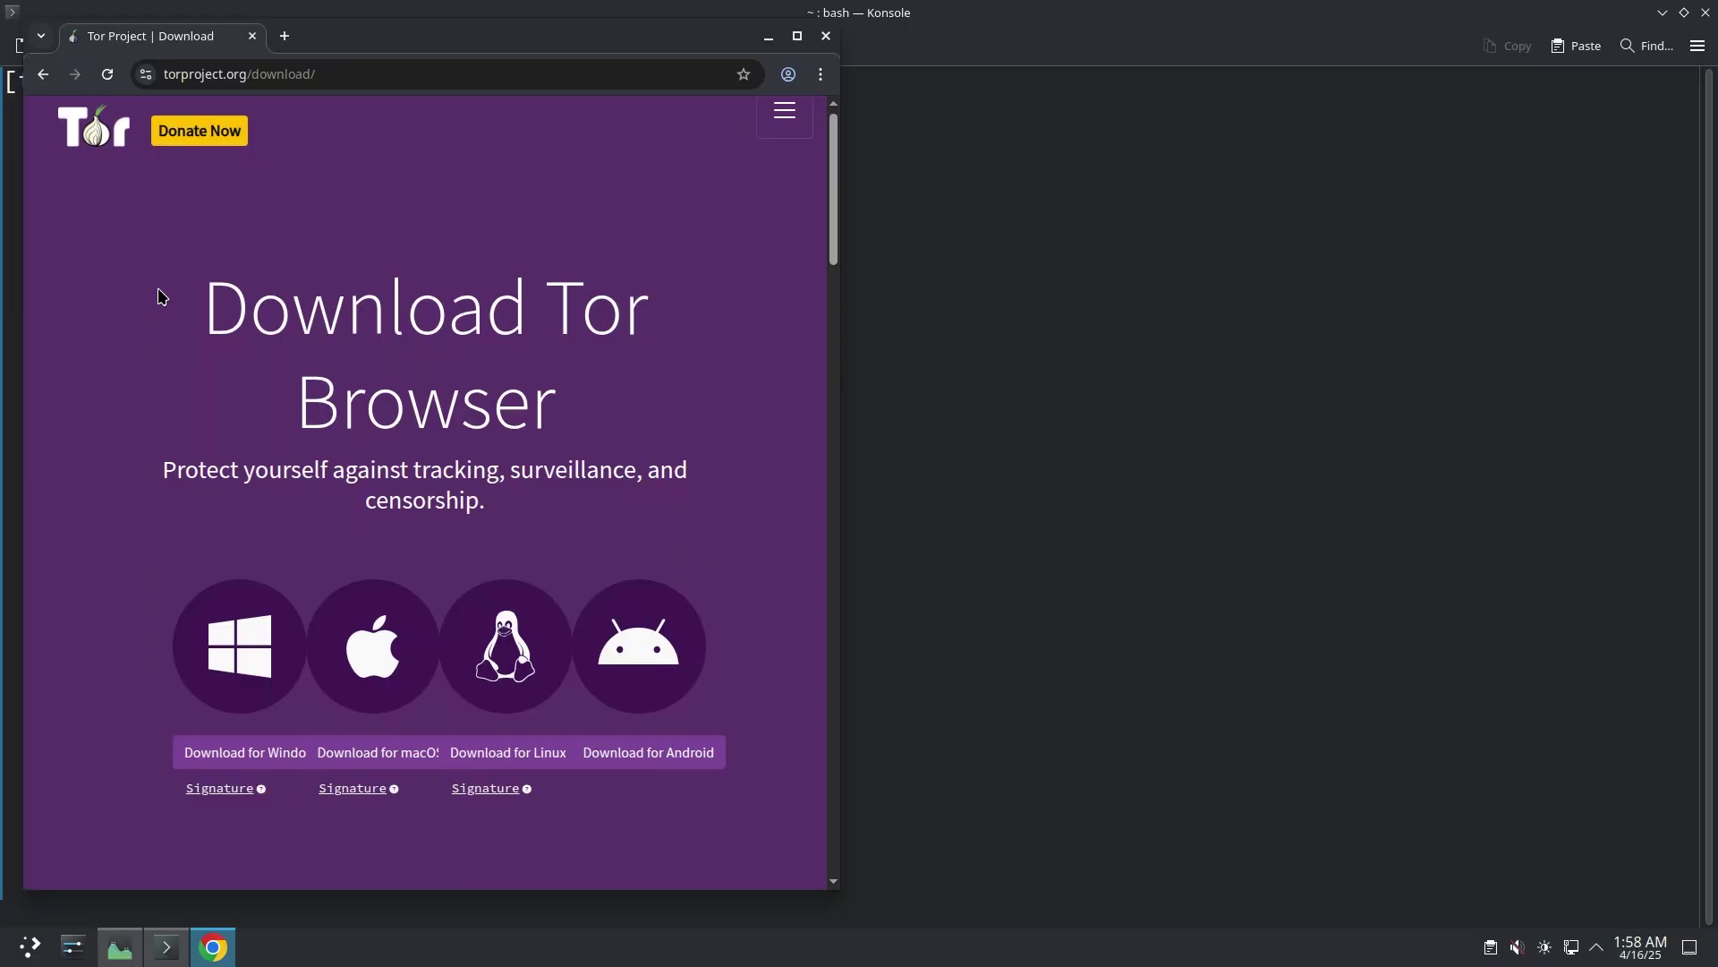
Download the Linux version of Tor Browser and check the download's progress
scroll(161, 297, "down", 3)
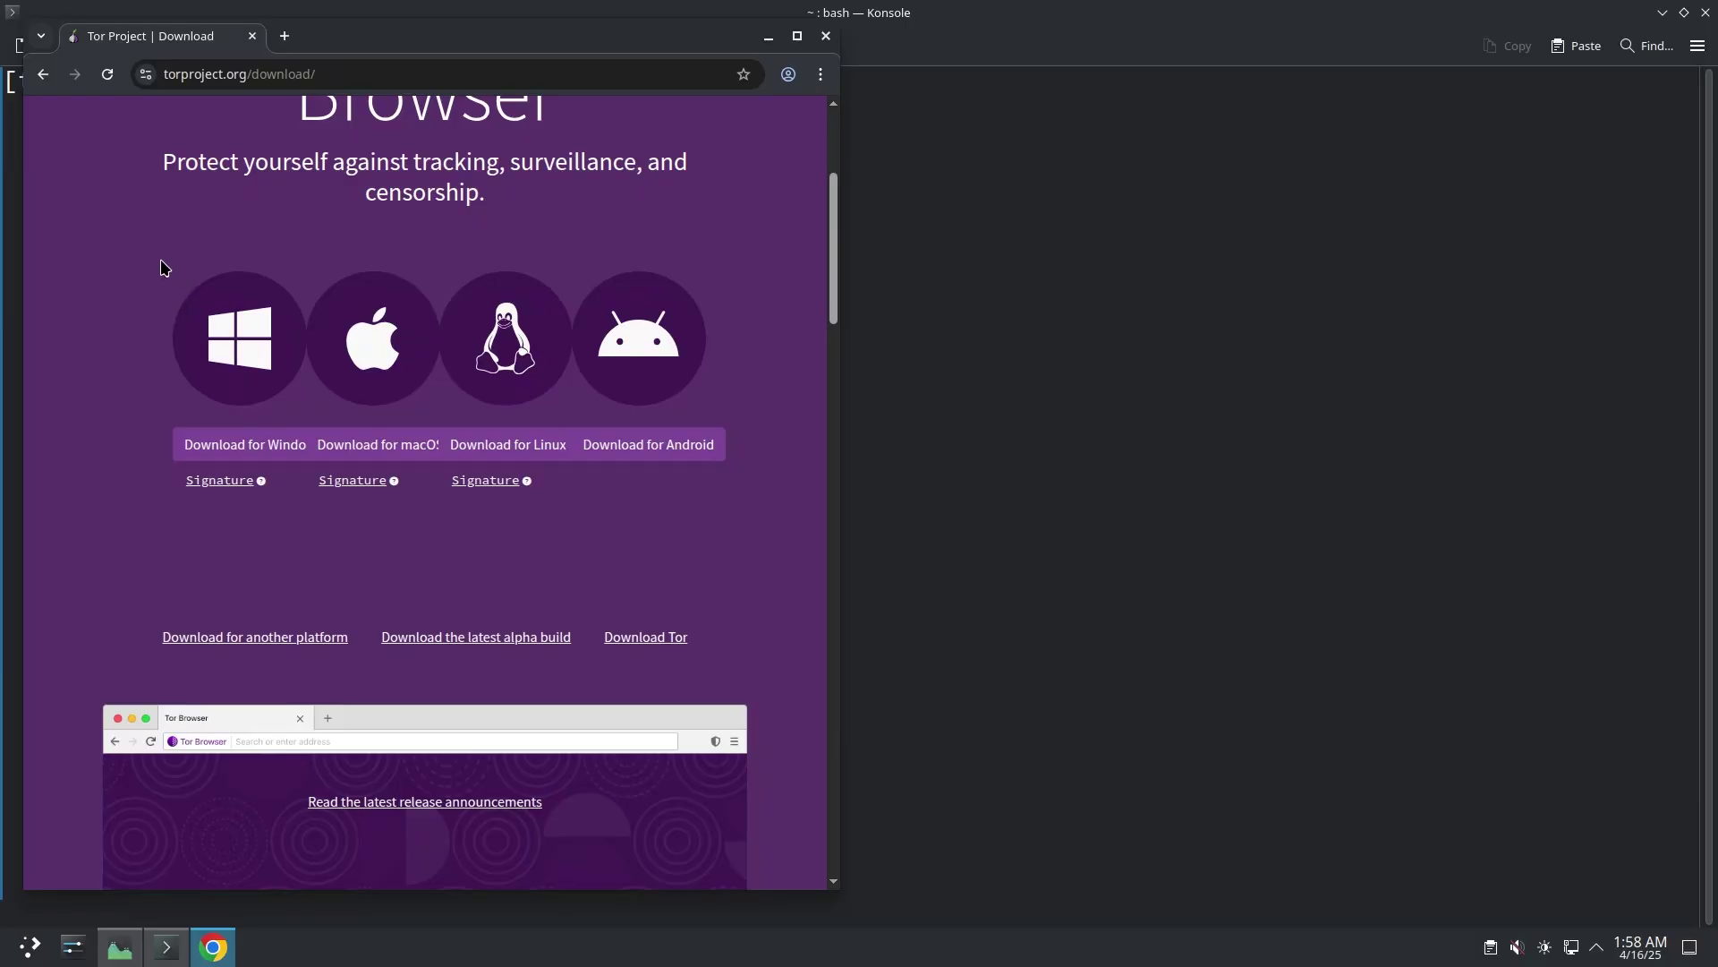
left_click(497, 447)
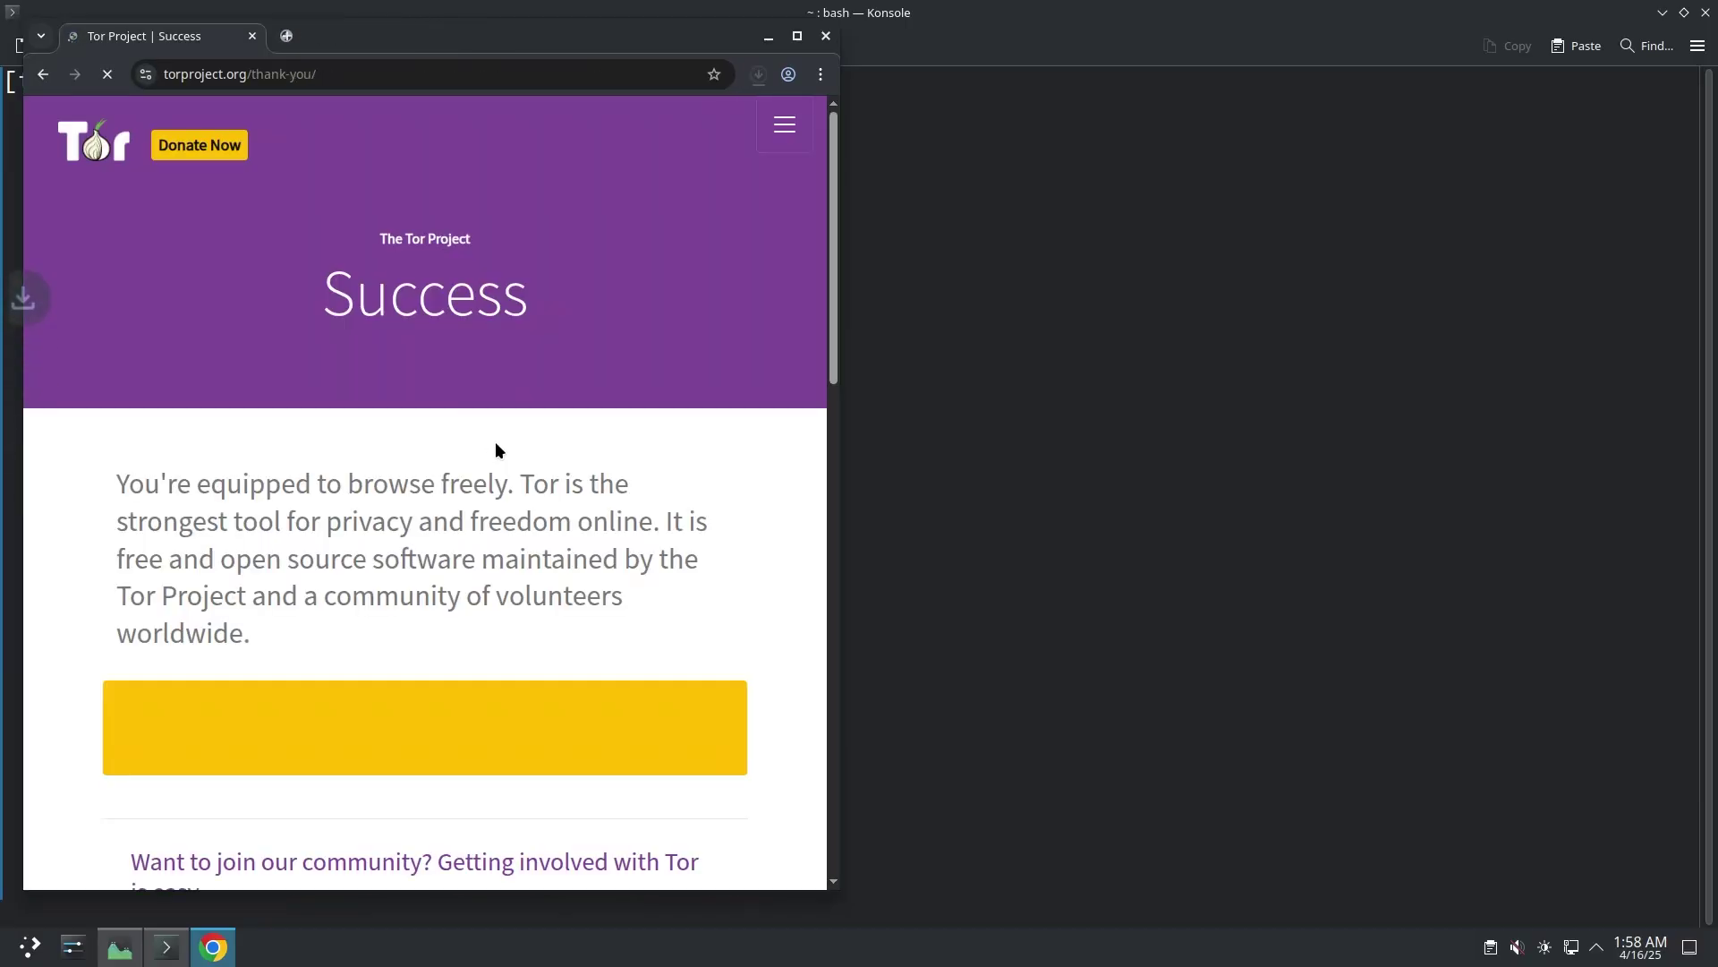
left_click(757, 74)
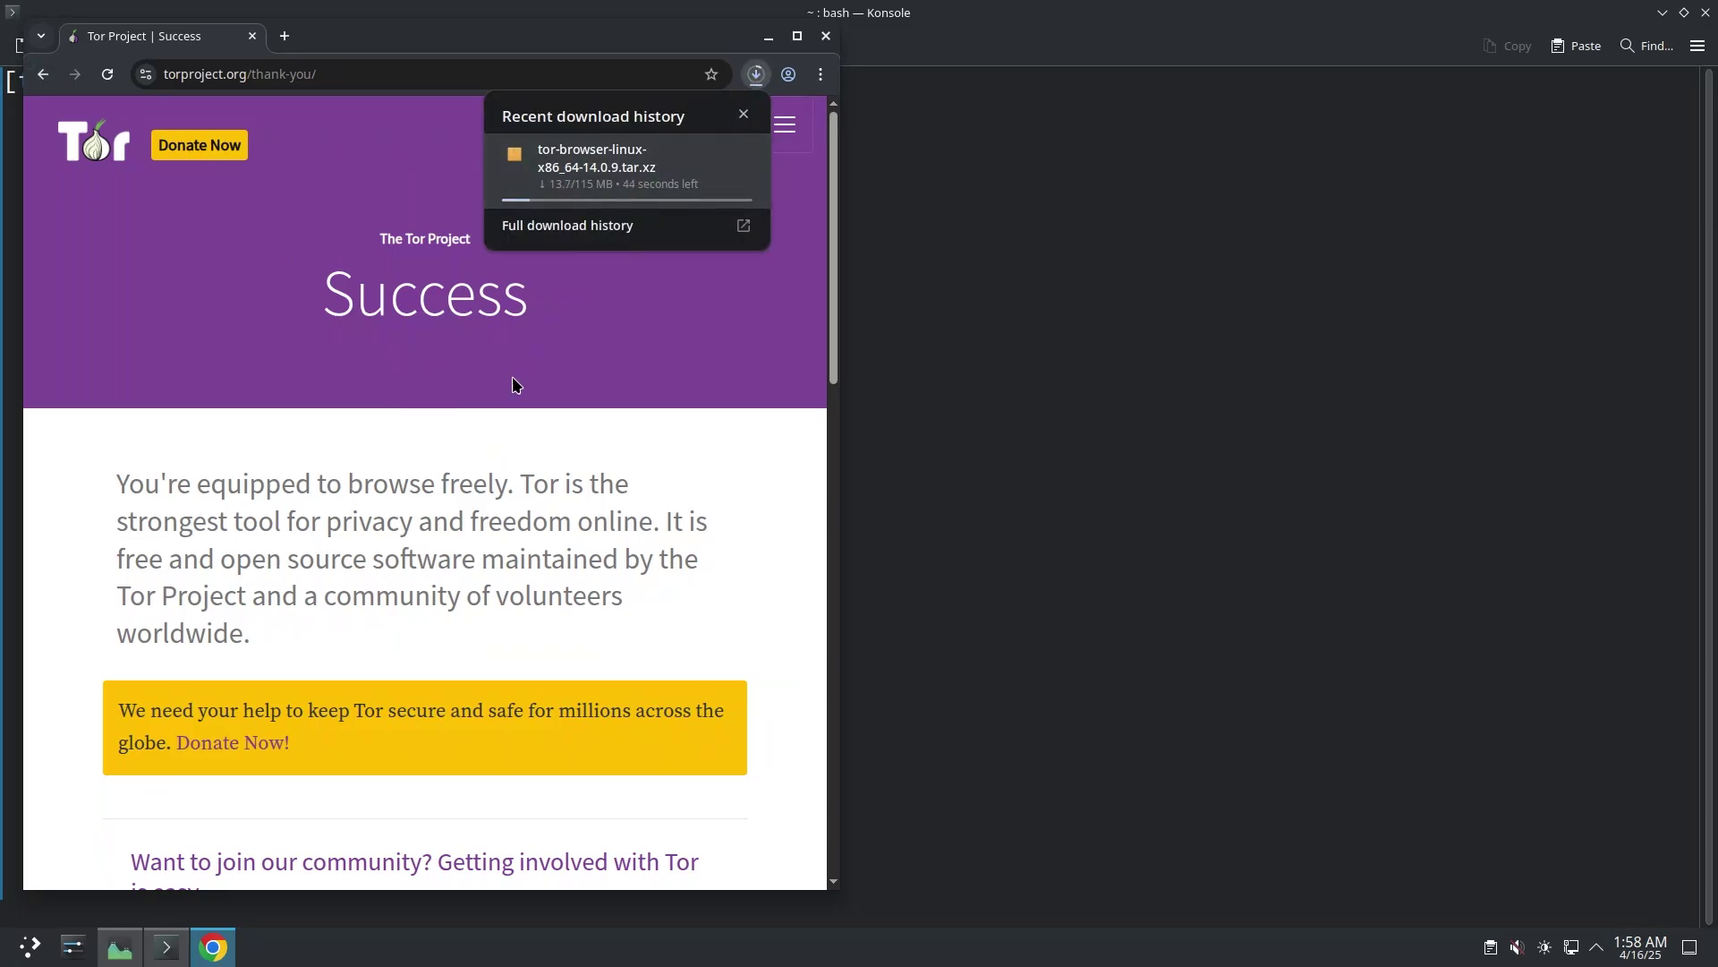
left_click(476, 464)
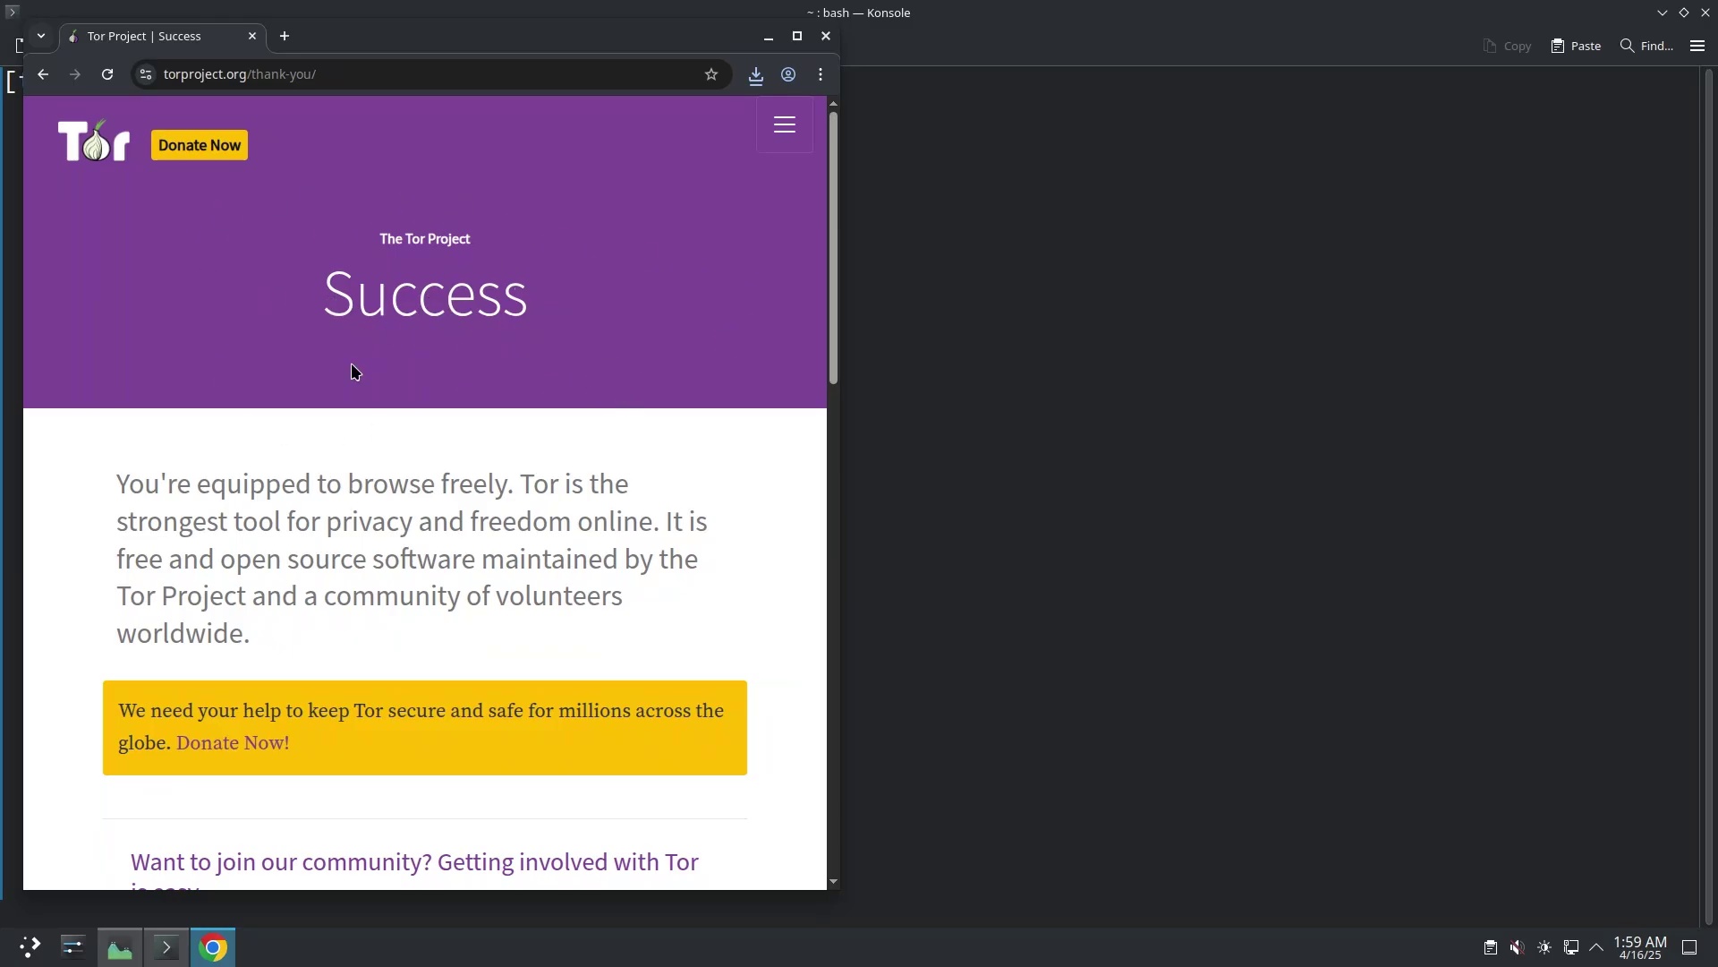
Close the Chrome window, change the terminal to the Downloads directory and list its files
left_click(826, 35)
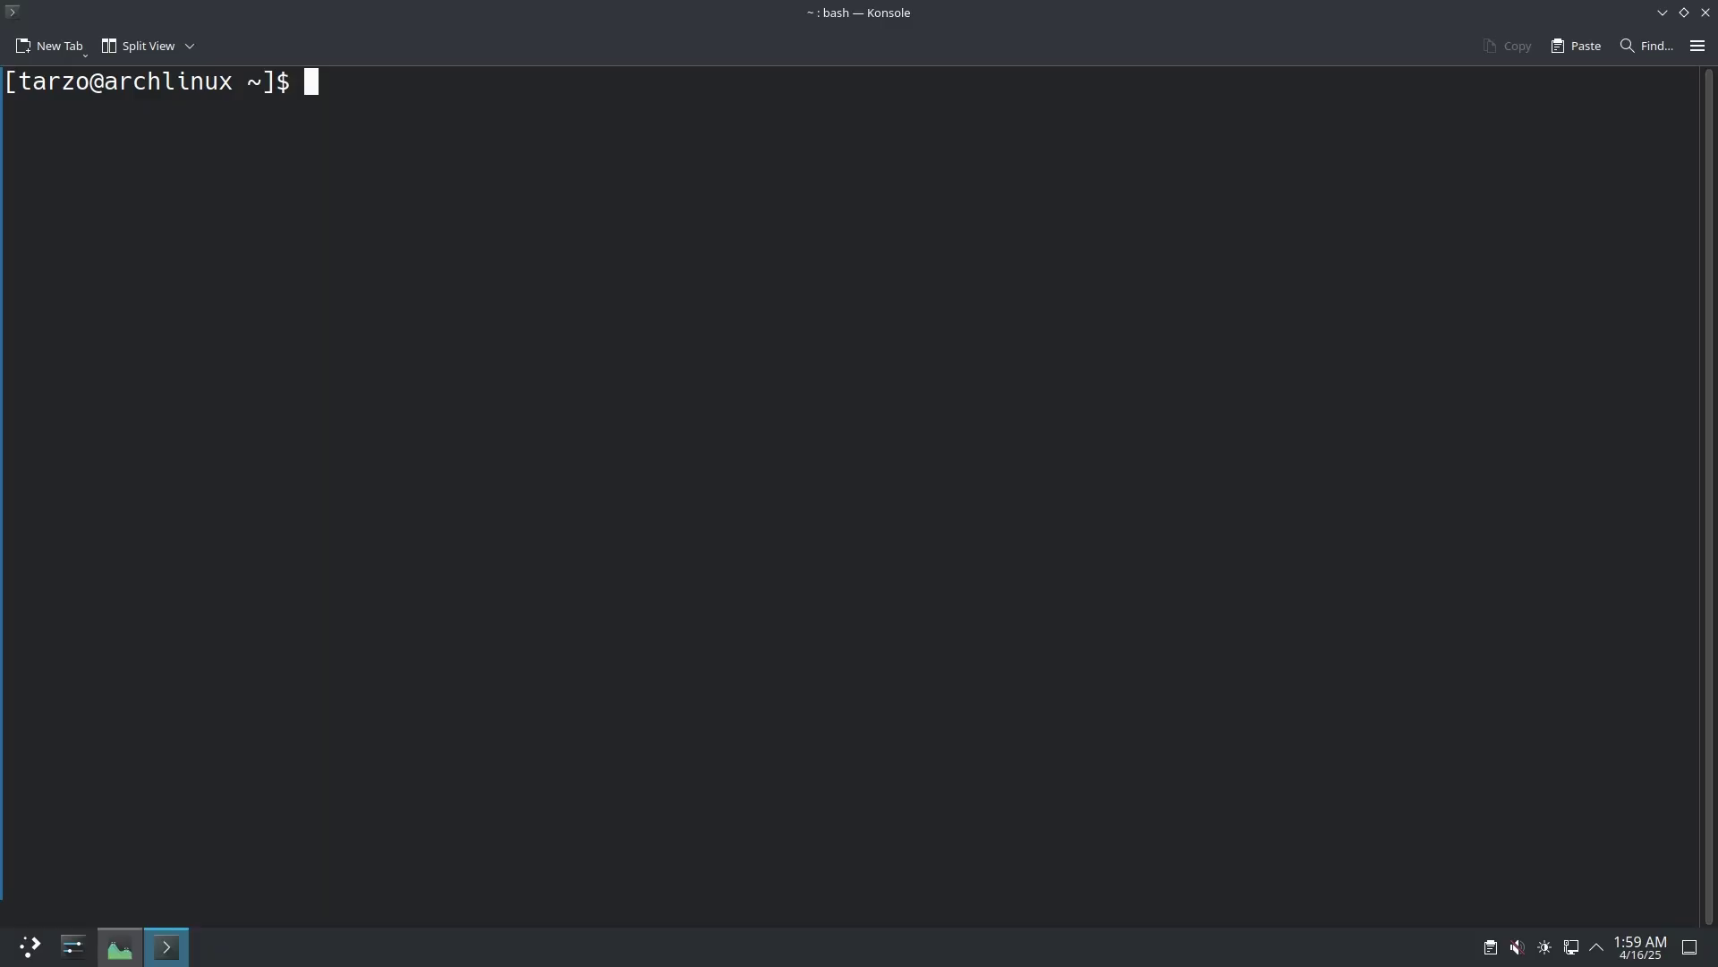
type("cd Dow")
key("Tab")
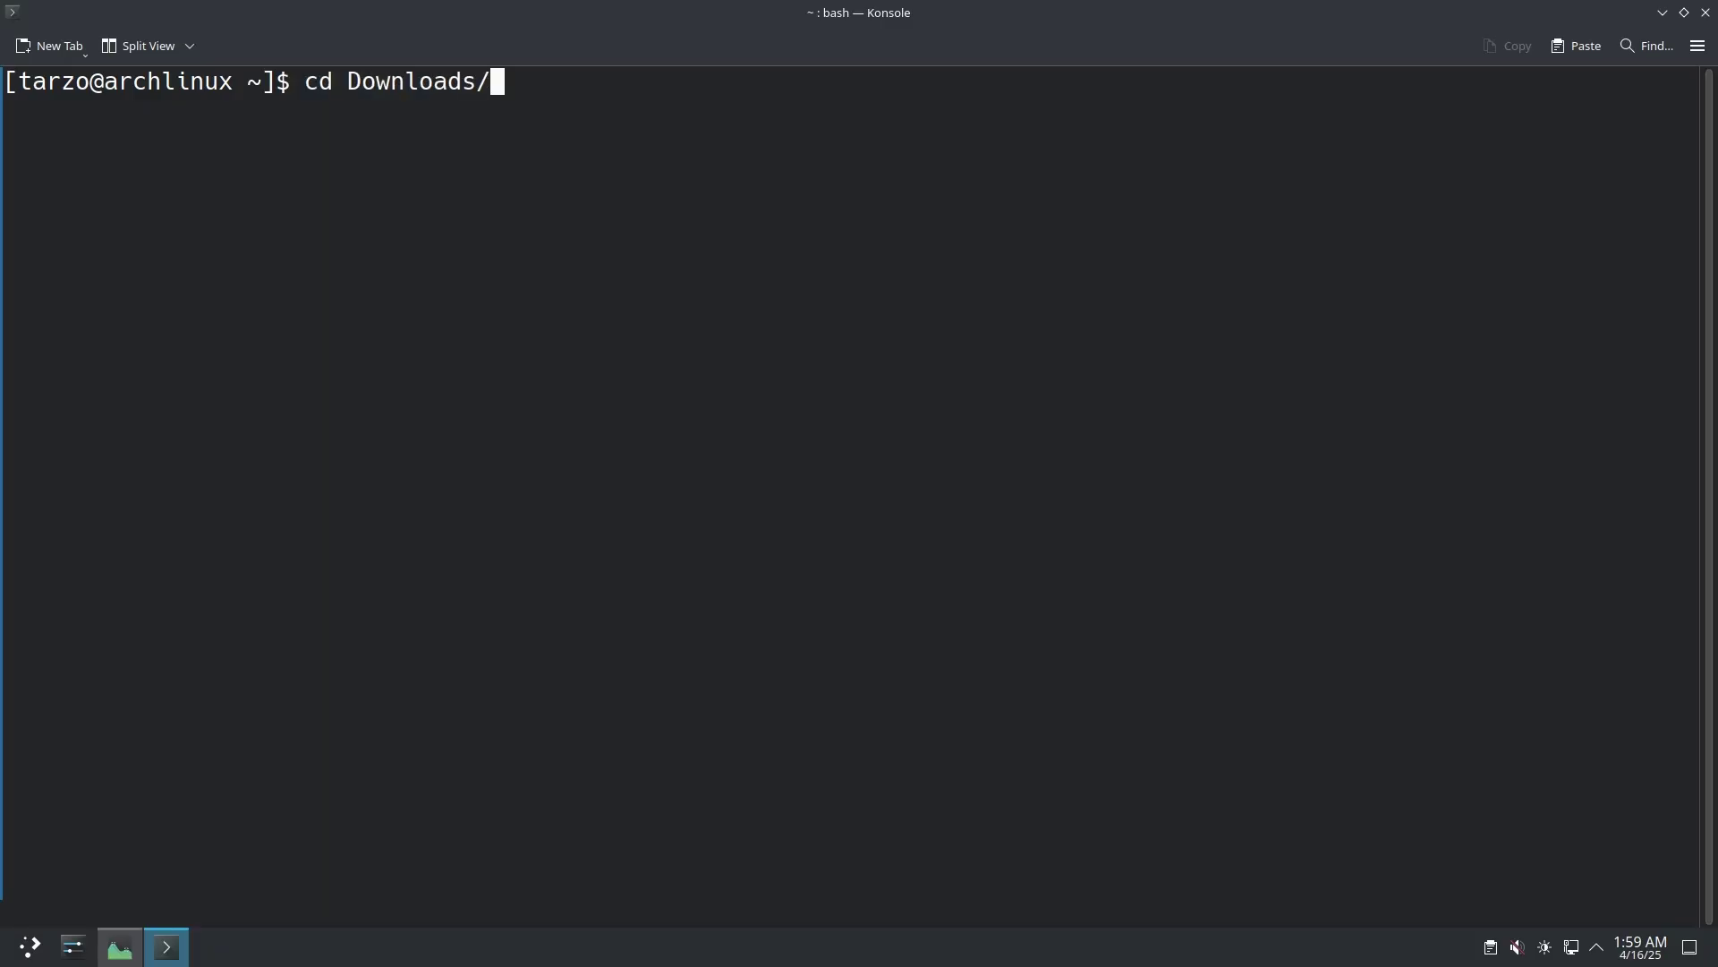
key("Return")
type("ls")
key("Return")
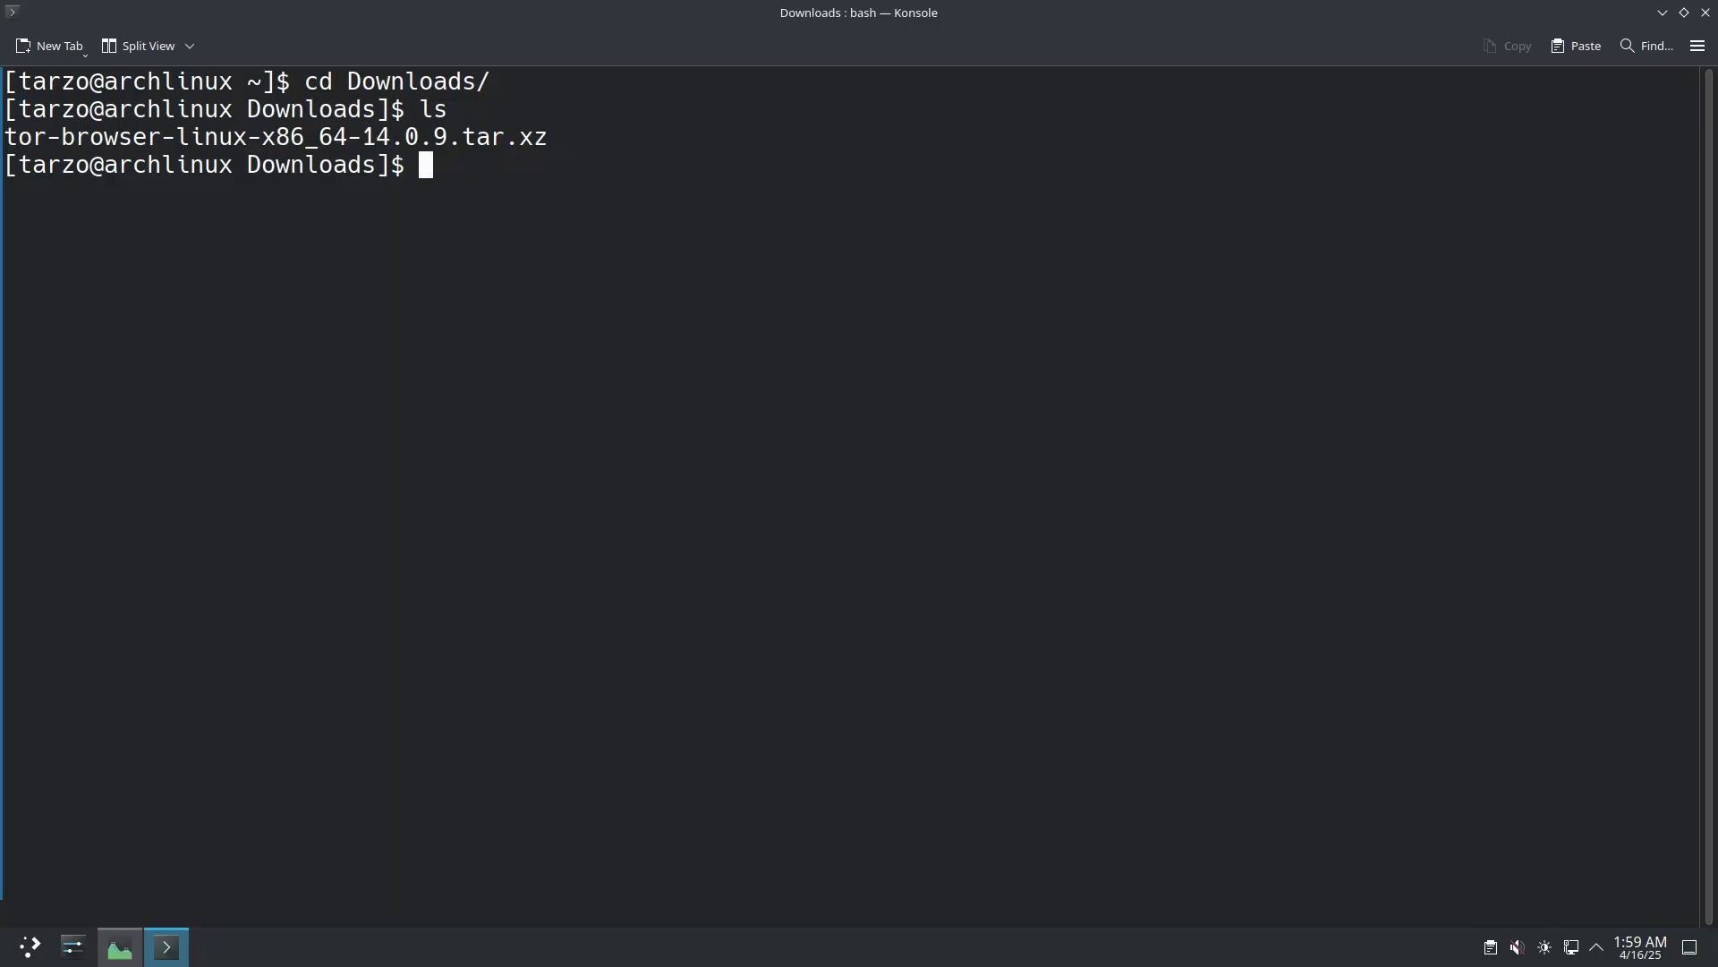
Try to extract tor-browser-linux-x86_64-14.0.9.tar.xz with unzip and clear the terminal
type("unzip")
key("Return")
type("sudo pacma")
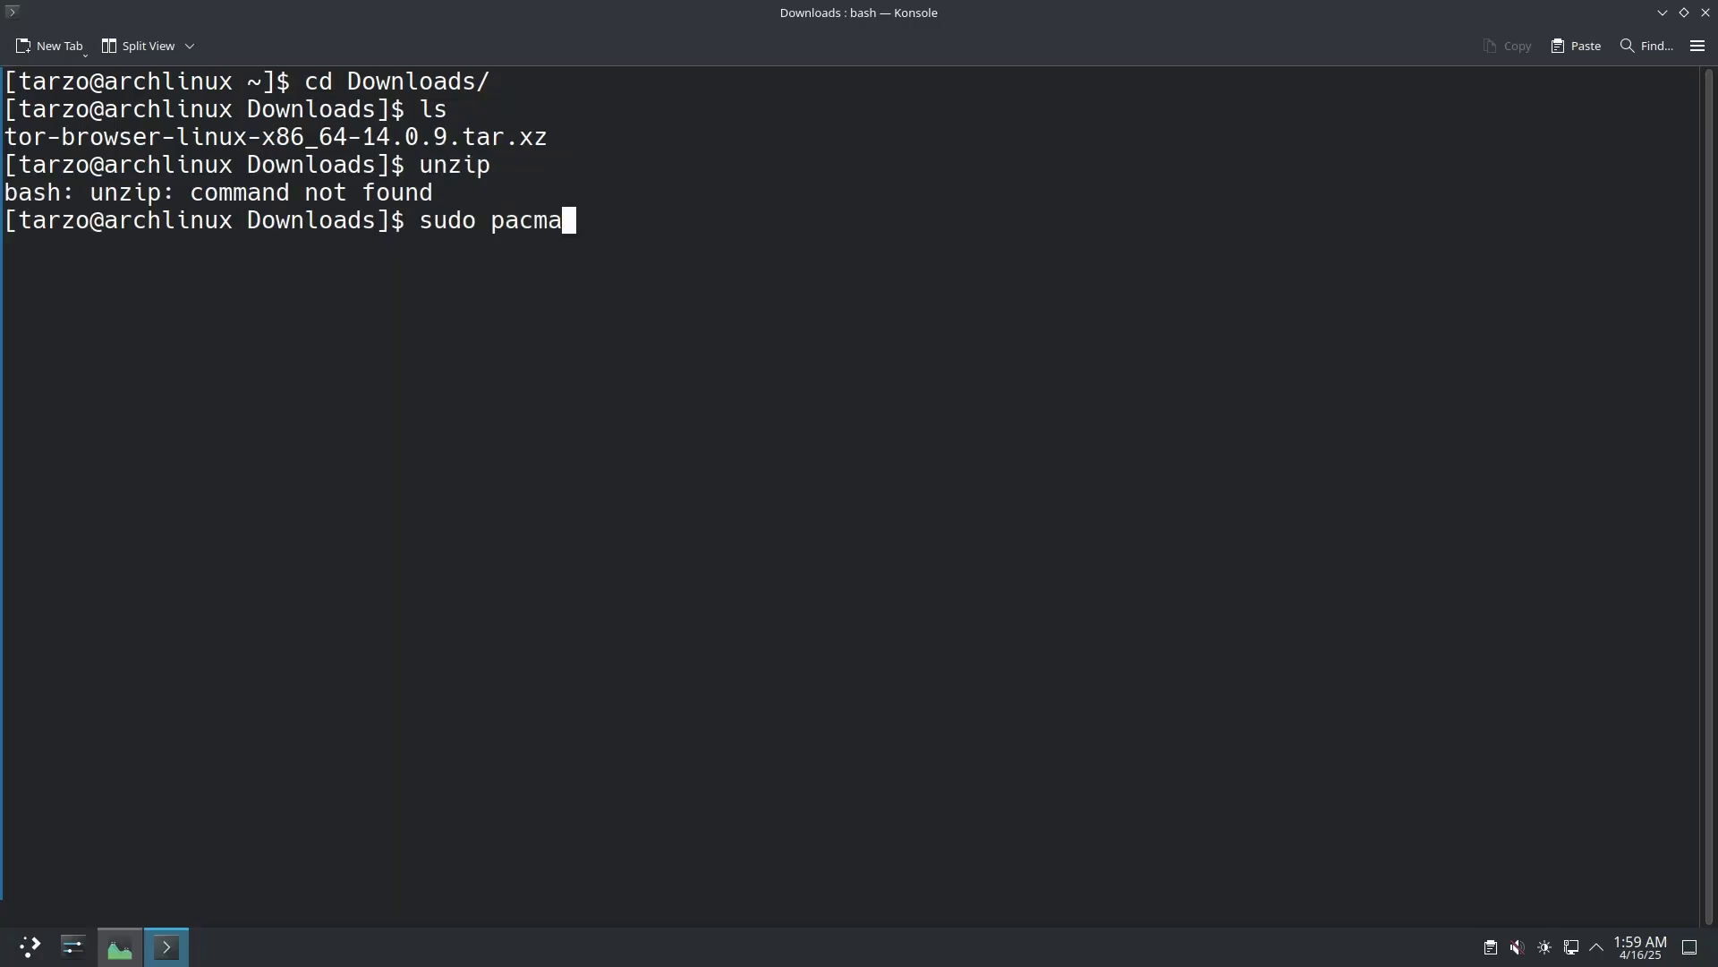
type("n")
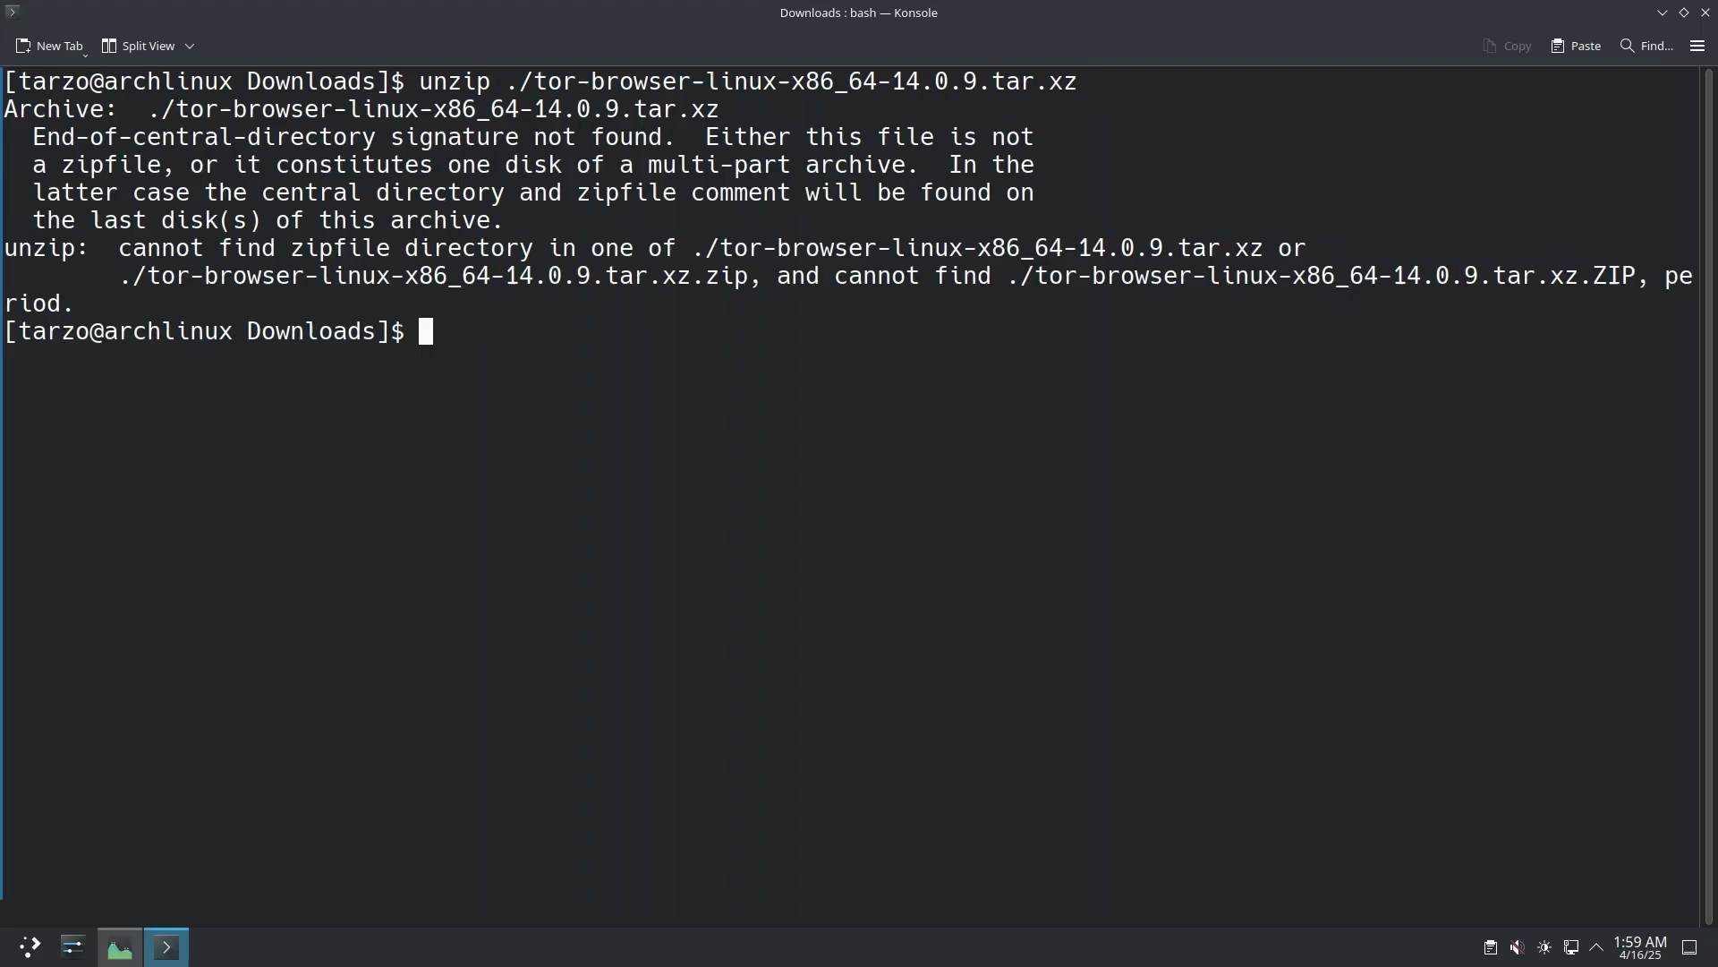
type("clear")
key("Return")
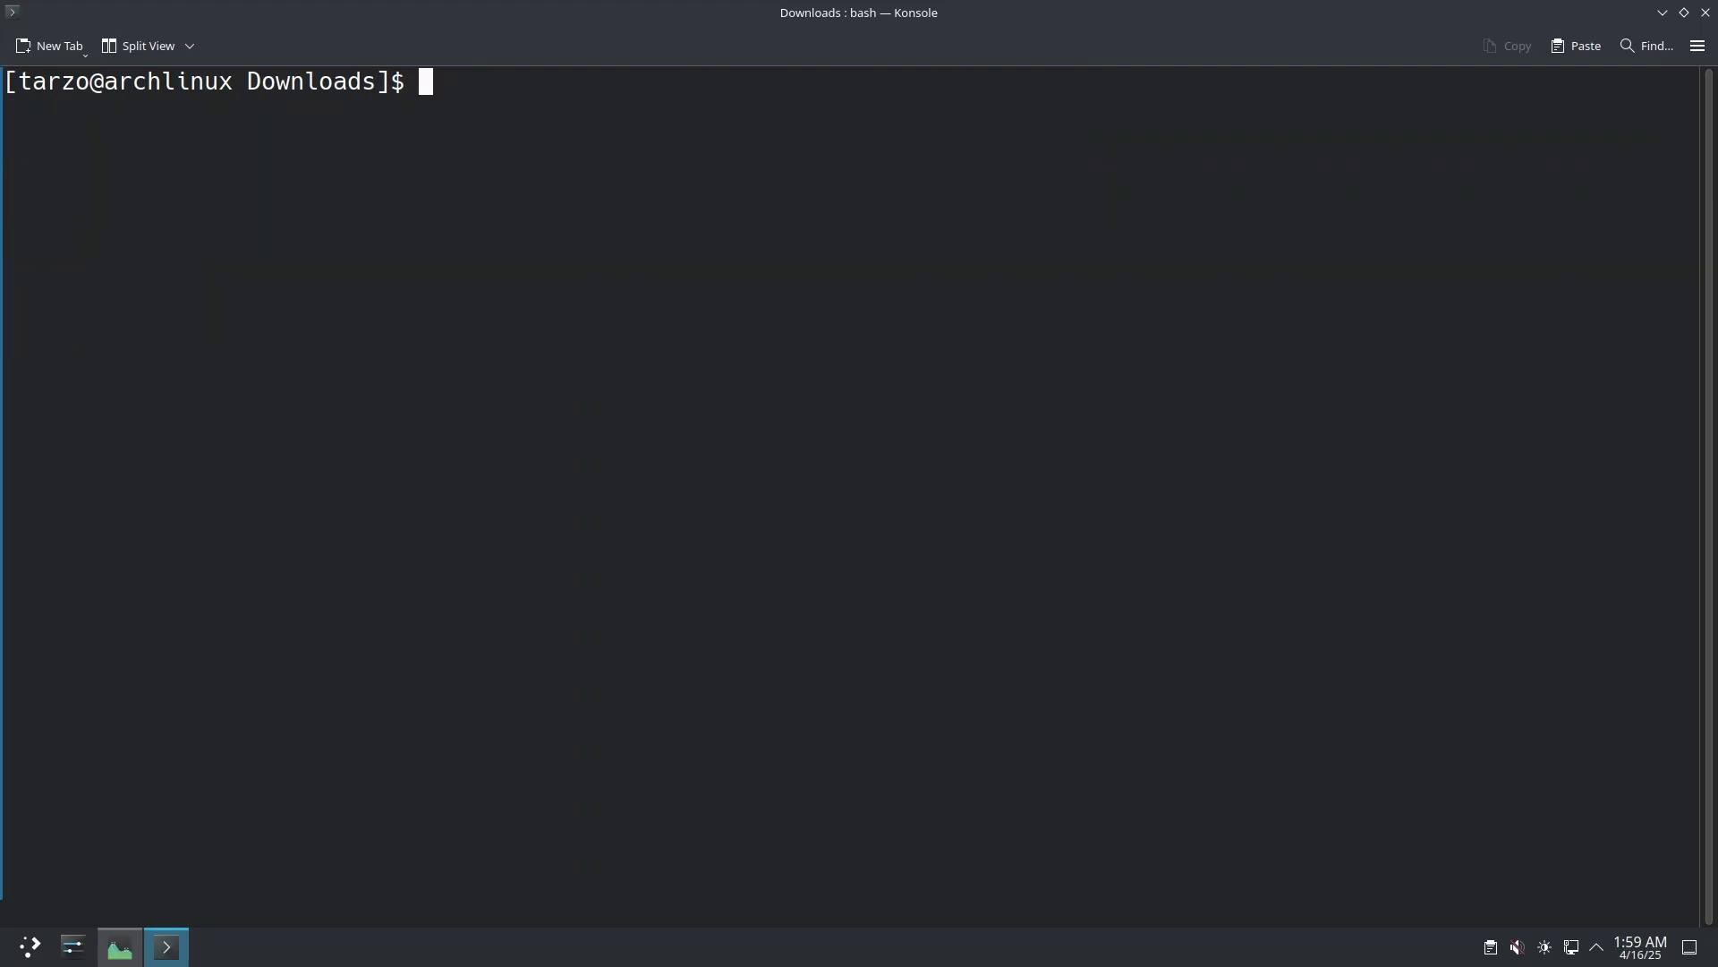
Extract tor-browser-linux-x86_64-14.0.9.tar.xz in Downloads using tar with the -xvf options
type("tar")
key("Return")
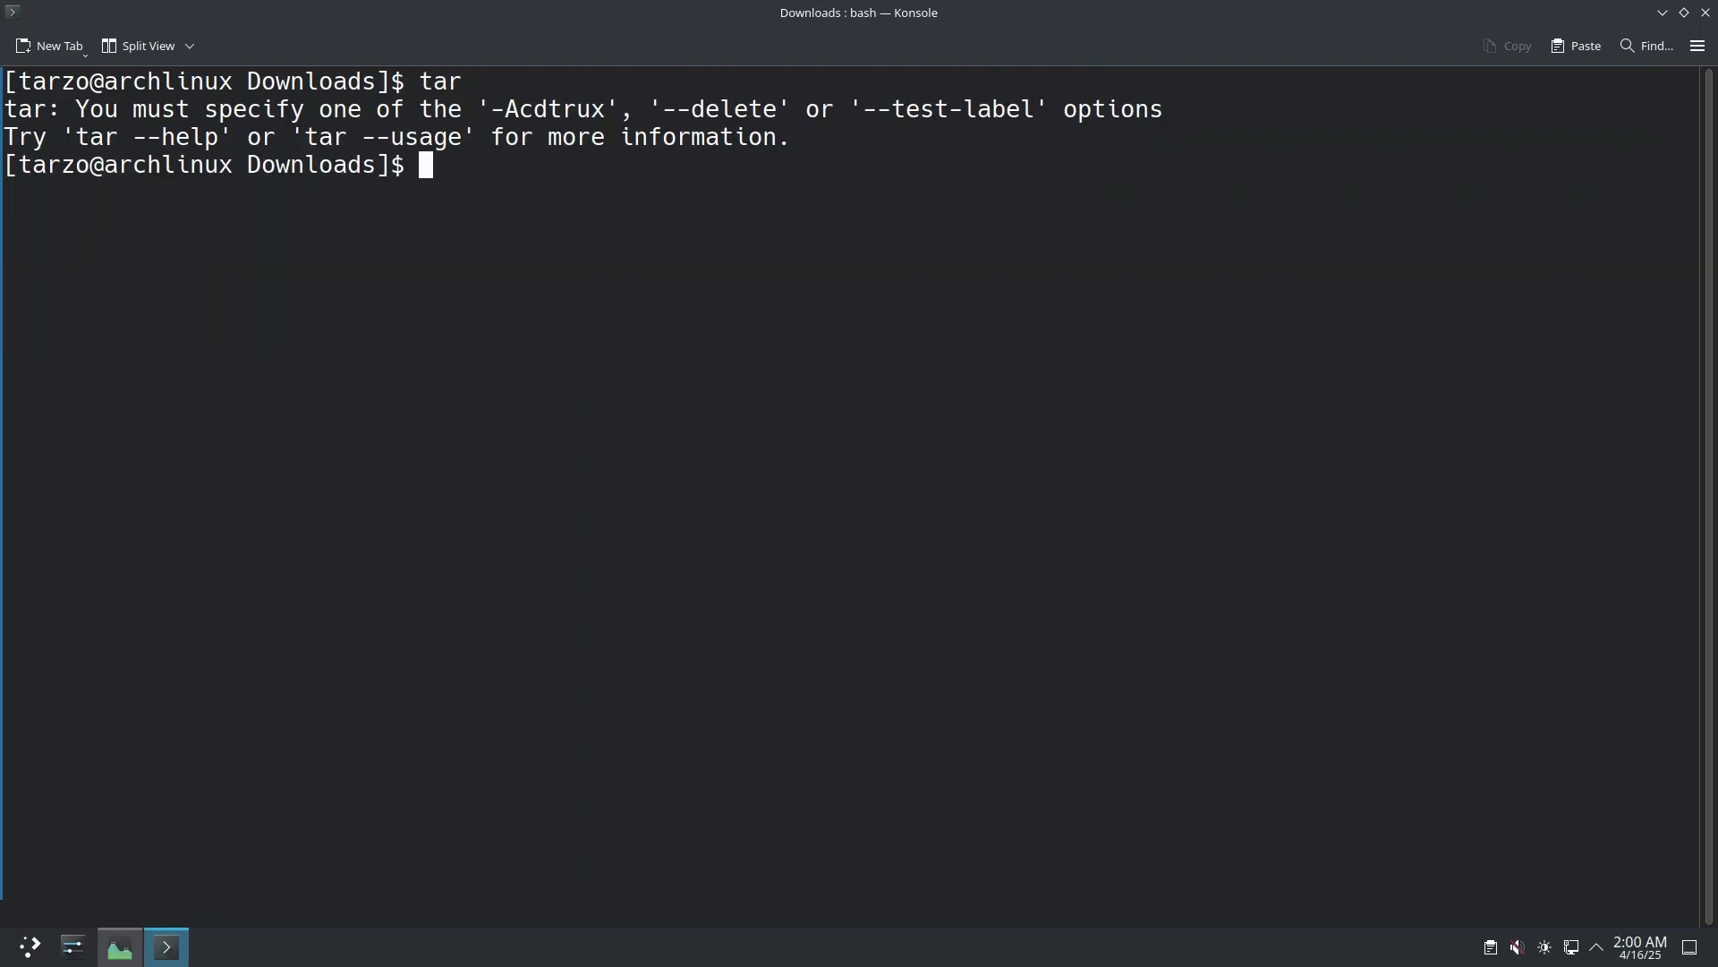
key("Up")
type("-xvfx")
key("BackSpace")
type("./to")
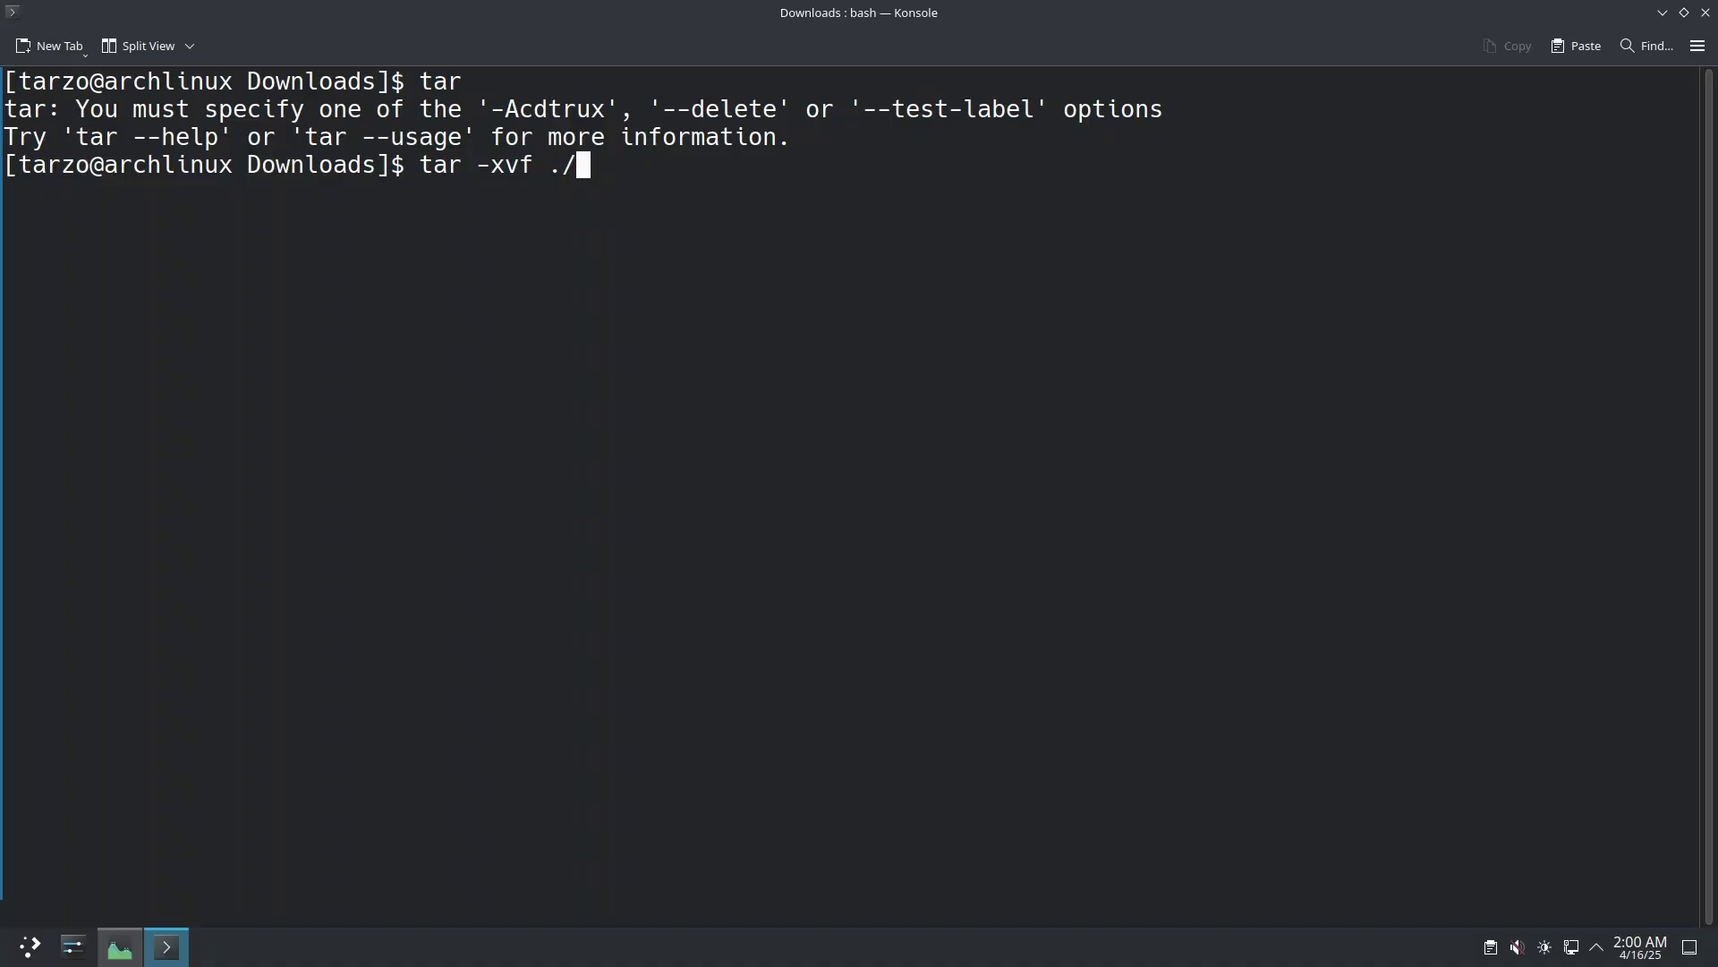
key("Tab")
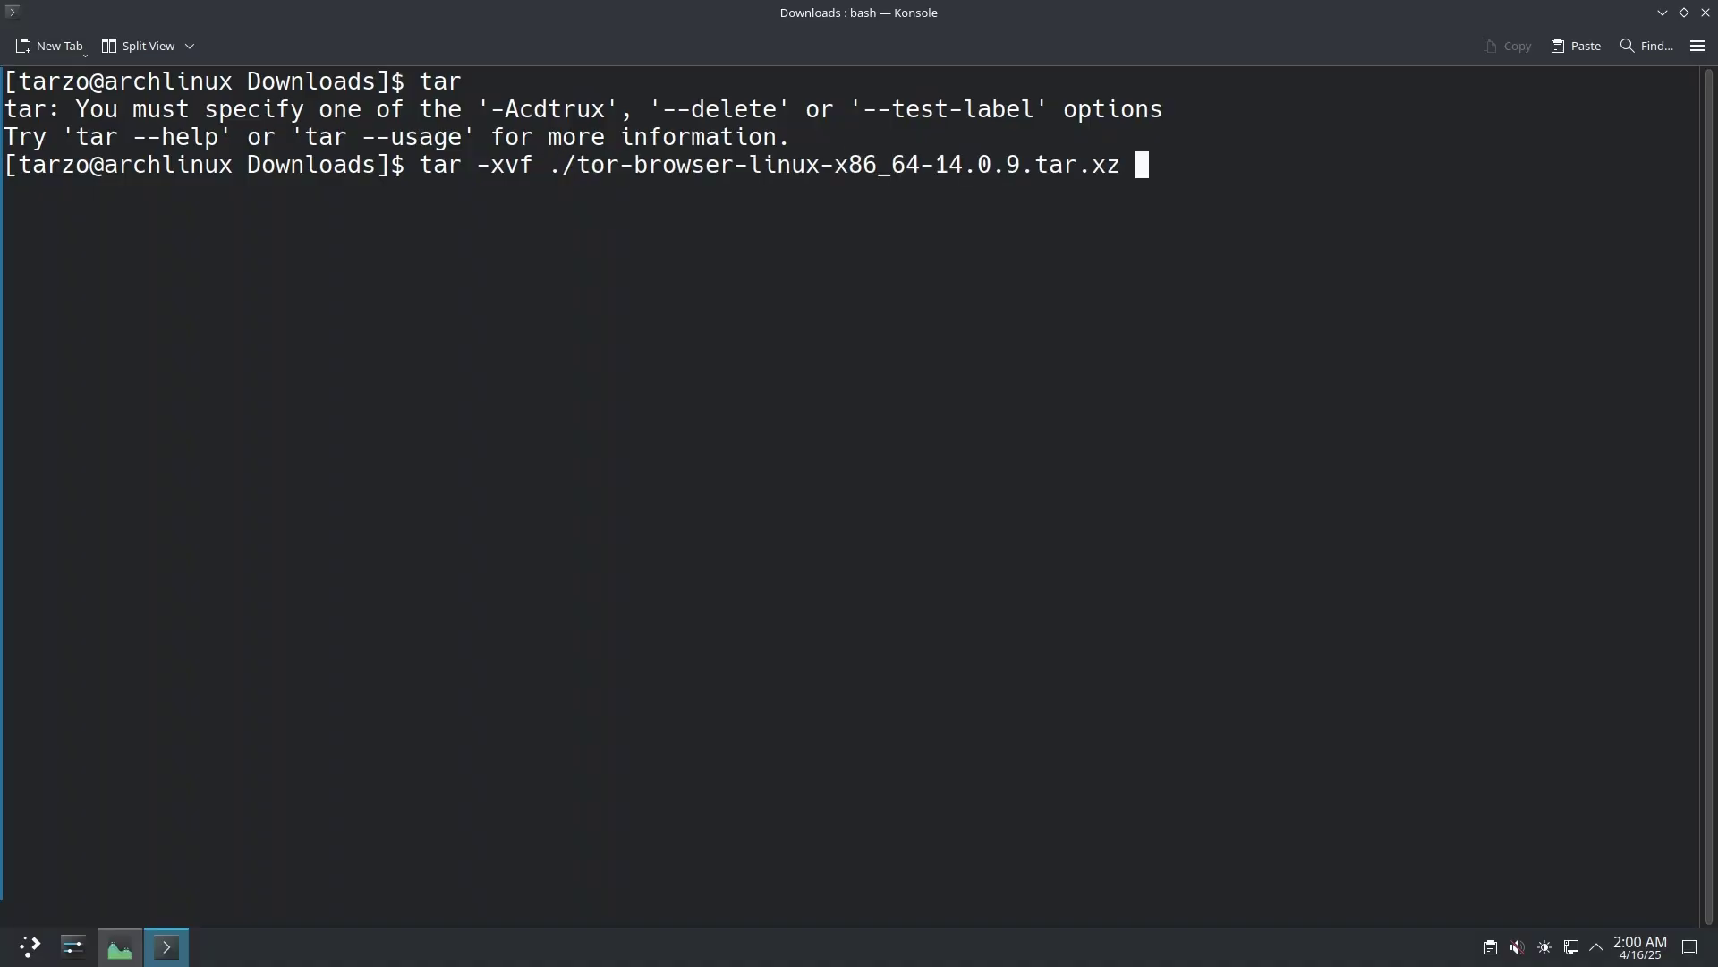
key("Return")
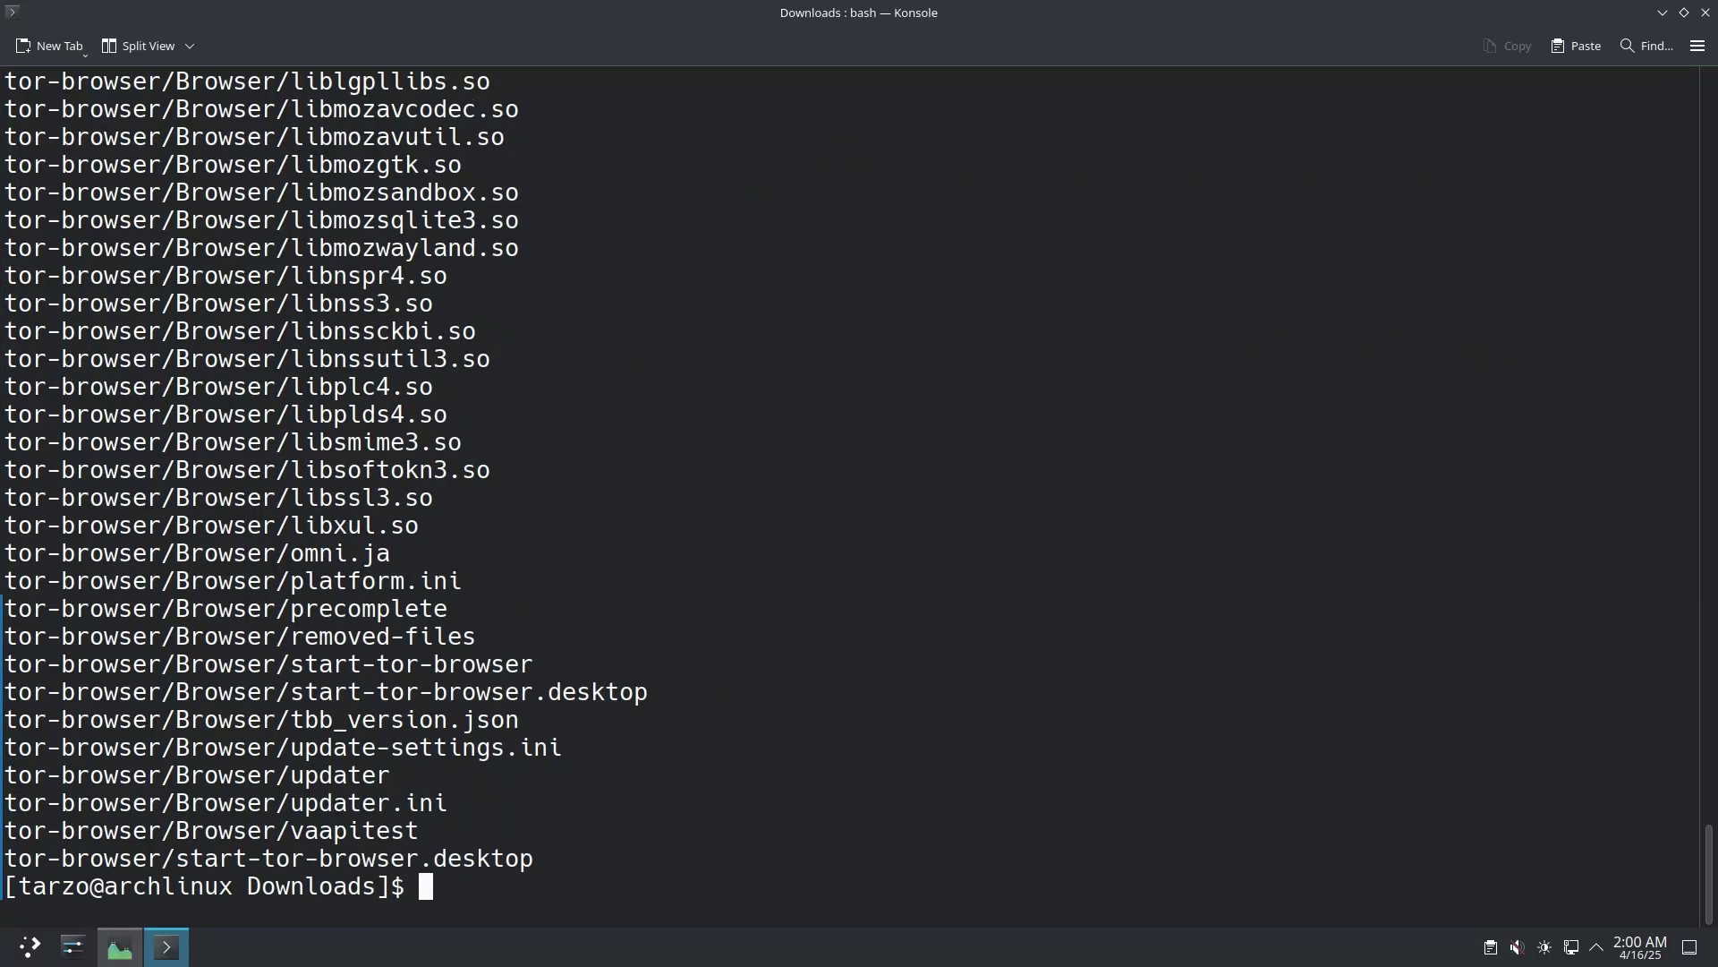
List the extracted files, change into the tor-browser directory and clear the terminal
type("ls")
key("Return")
type("cd tor")
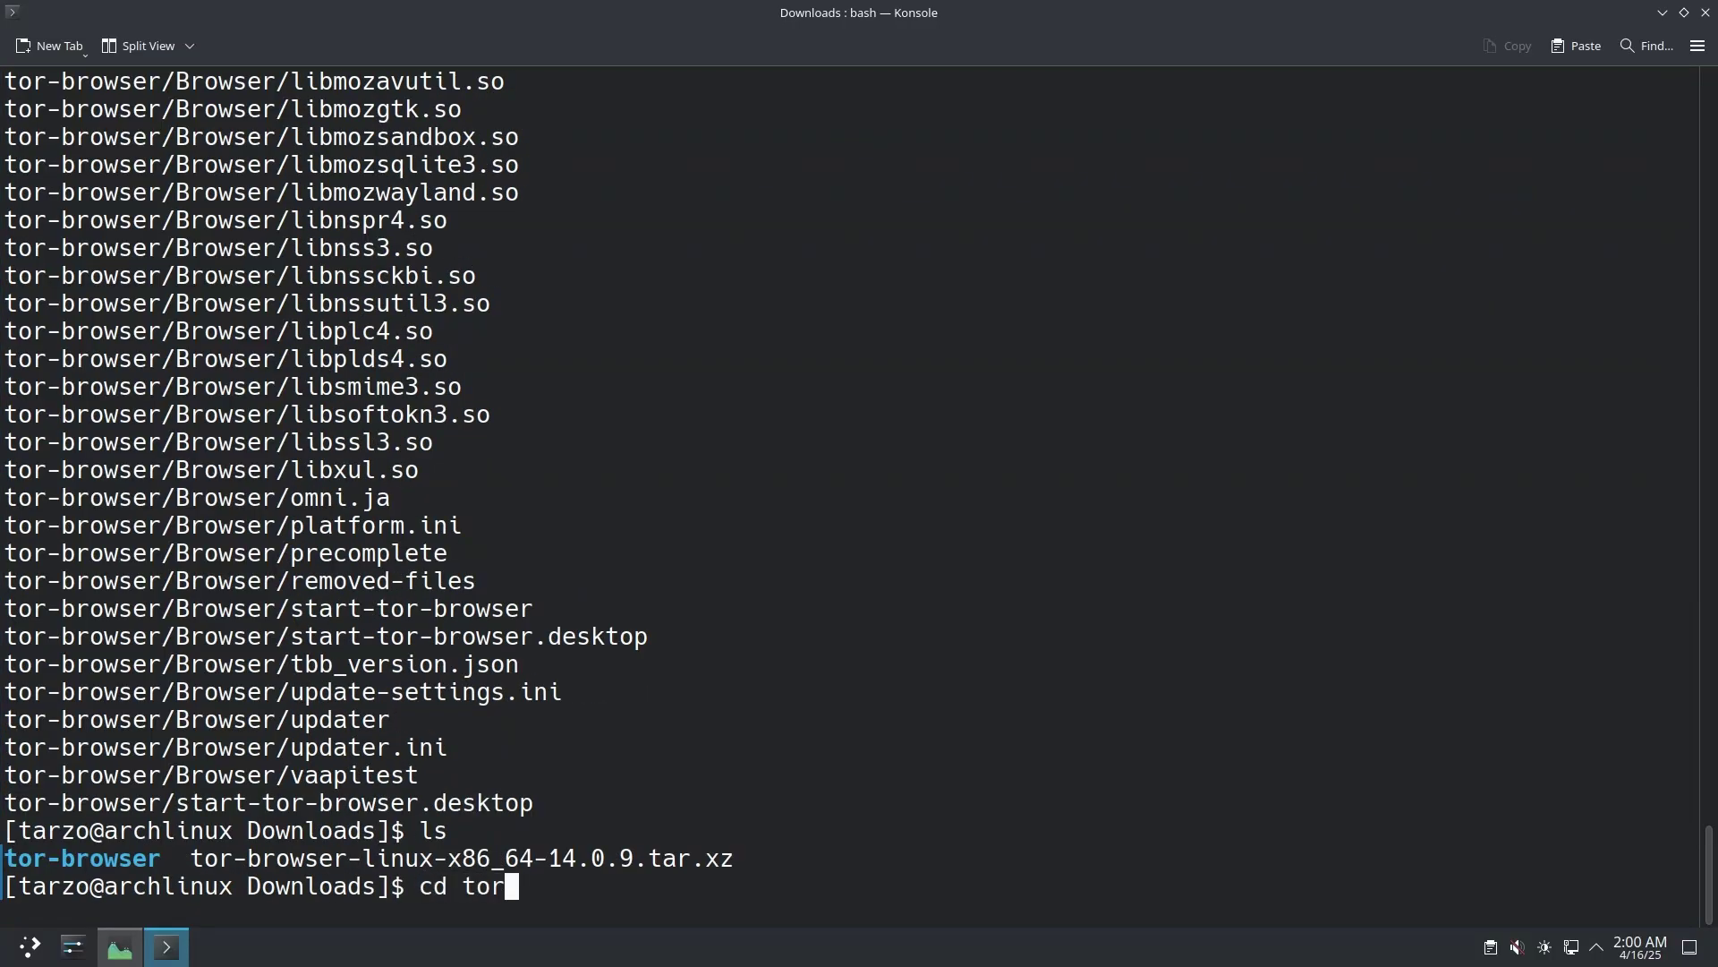
key("Tab")
key("Return")
key("ctrl+l")
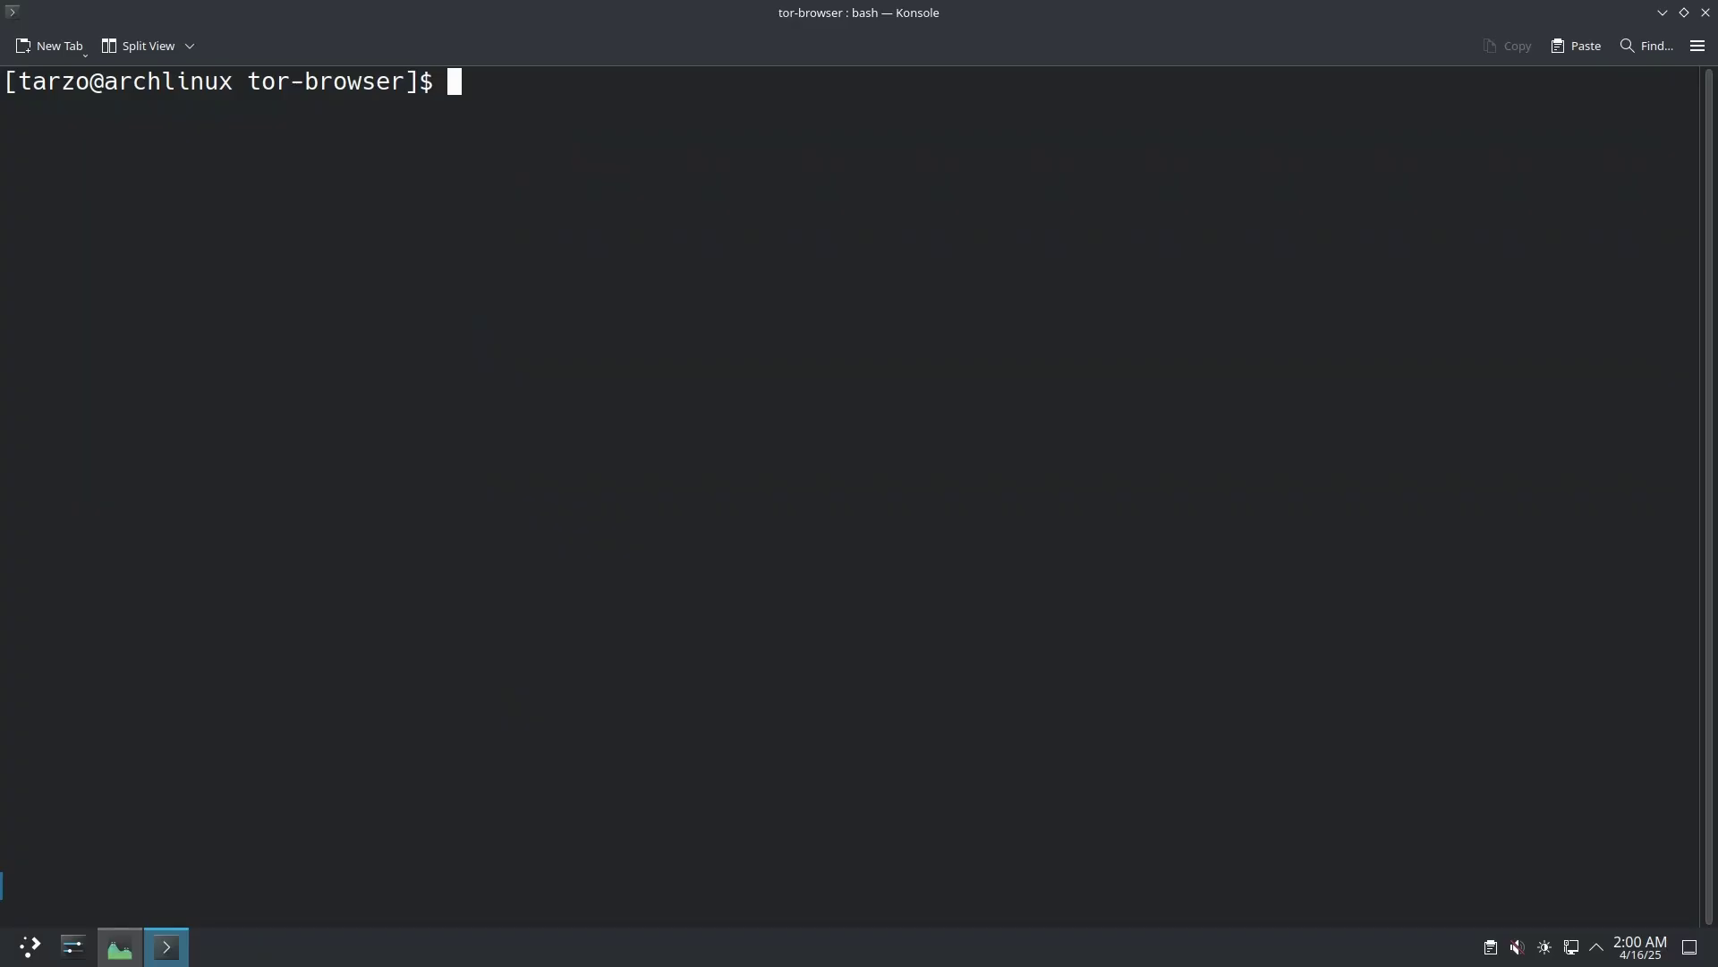
Run ./start-tor-browser.desktop to test that Tor Browser starts, and close its window
type("./s")
key("Tab")
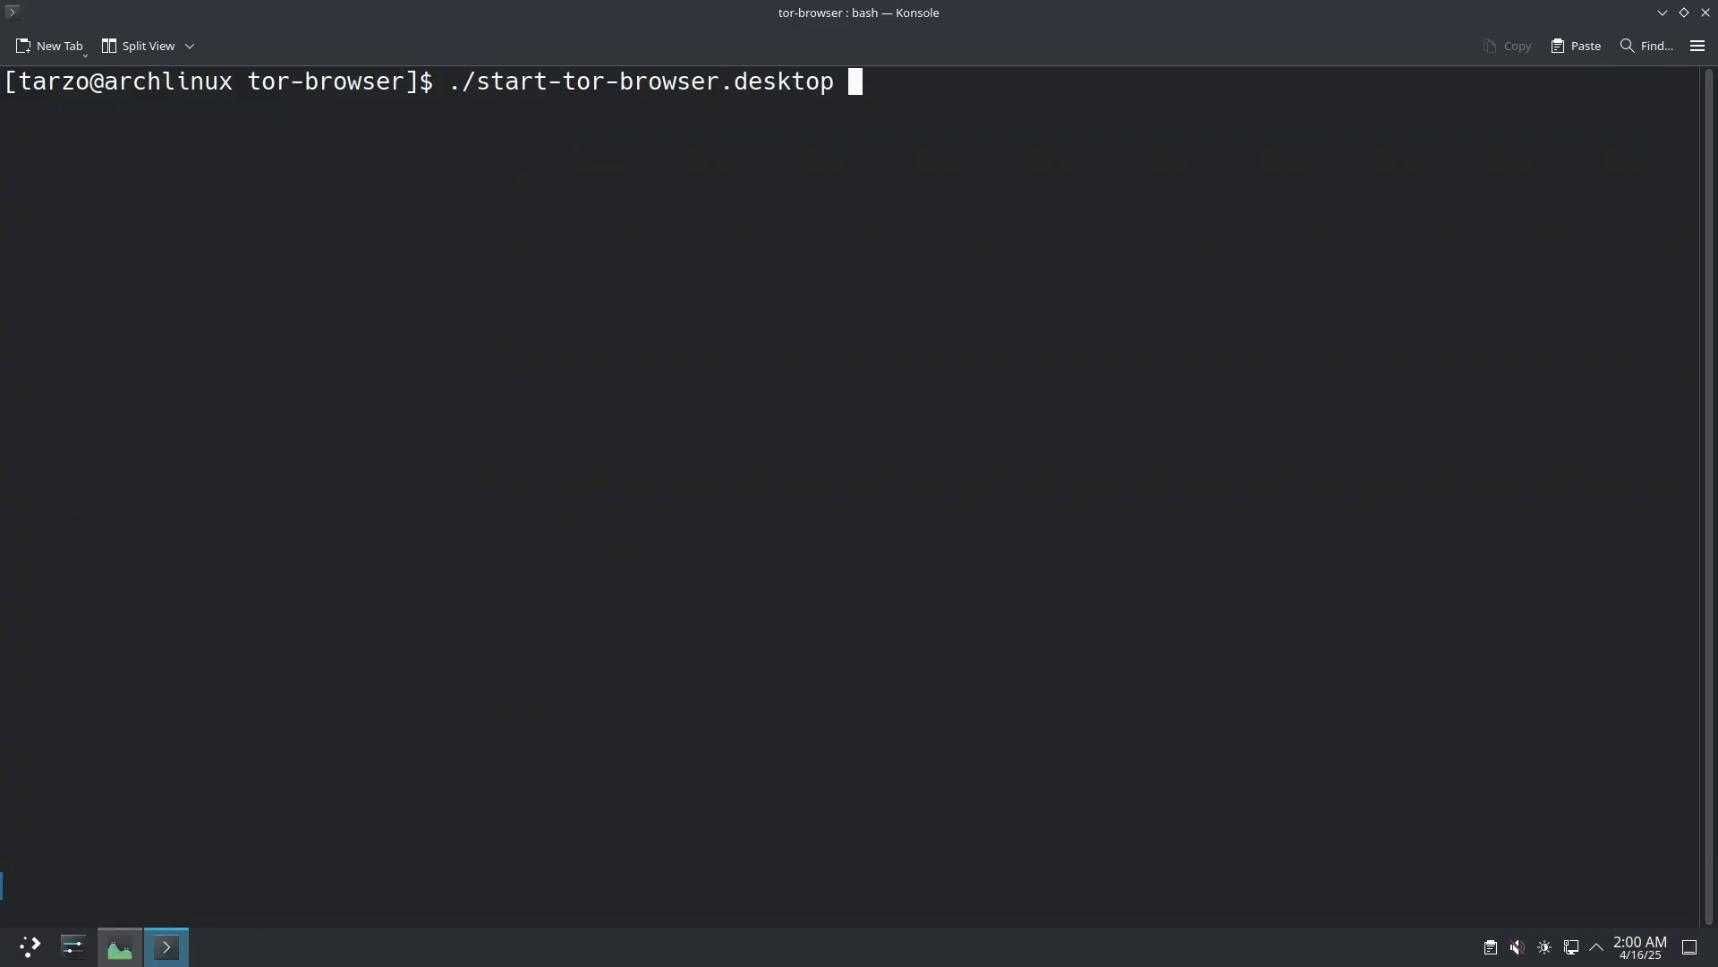
key("Return")
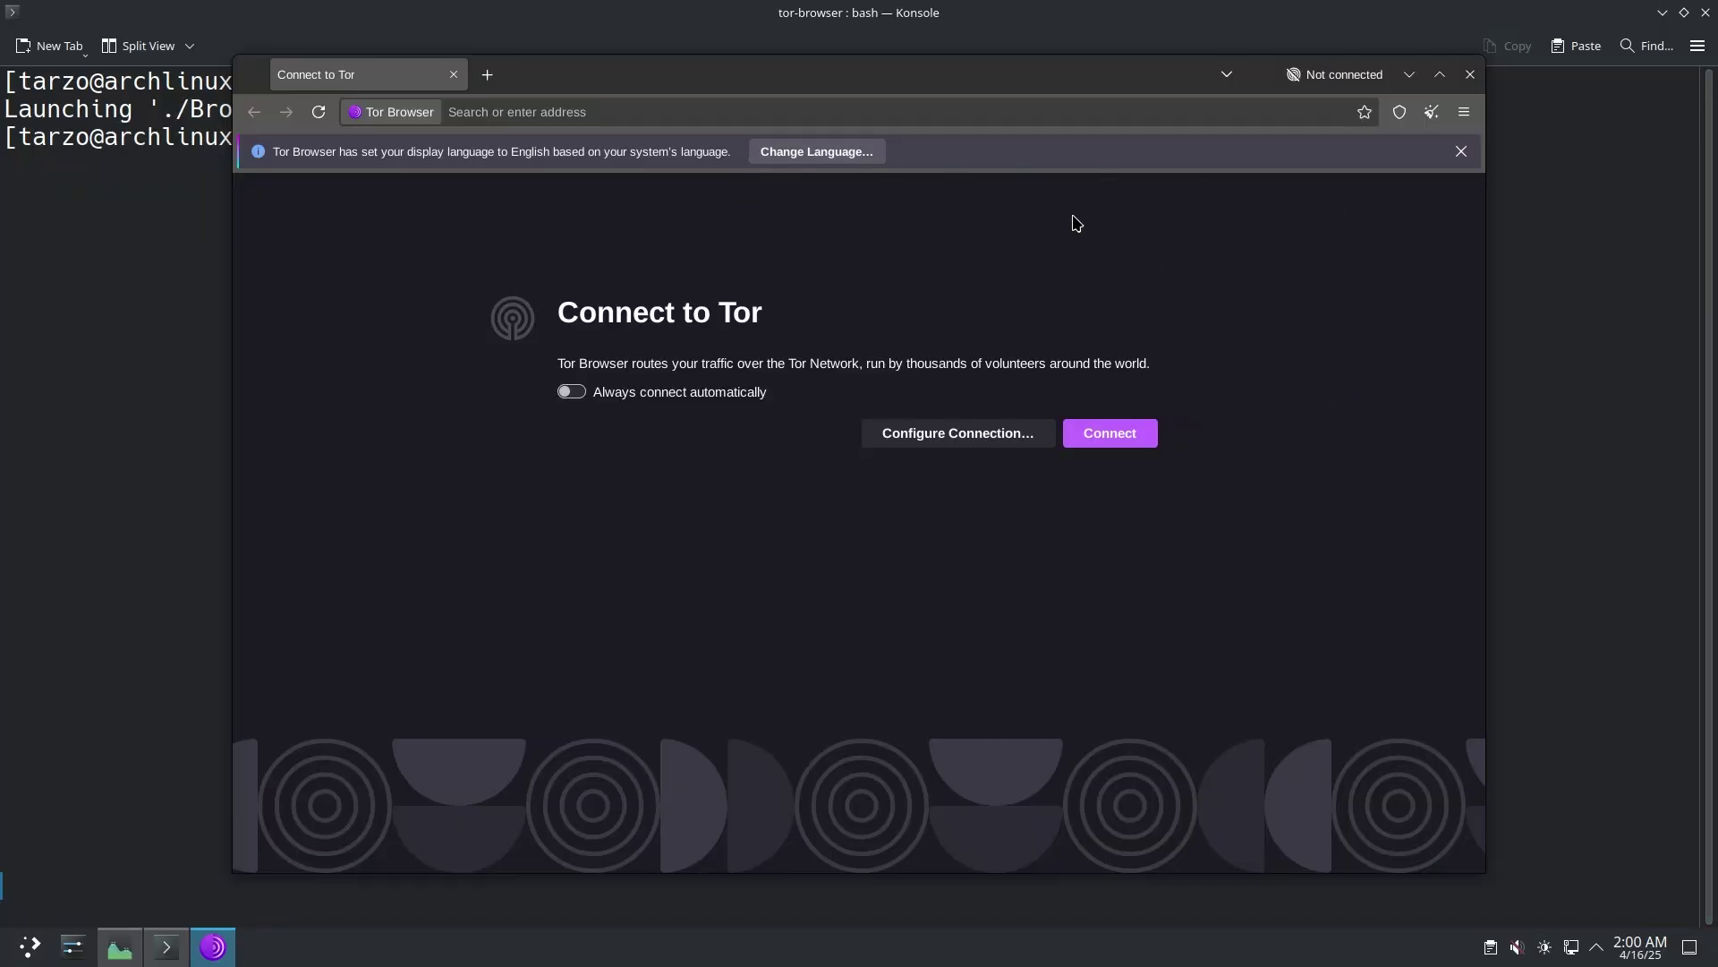
left_click(1469, 74)
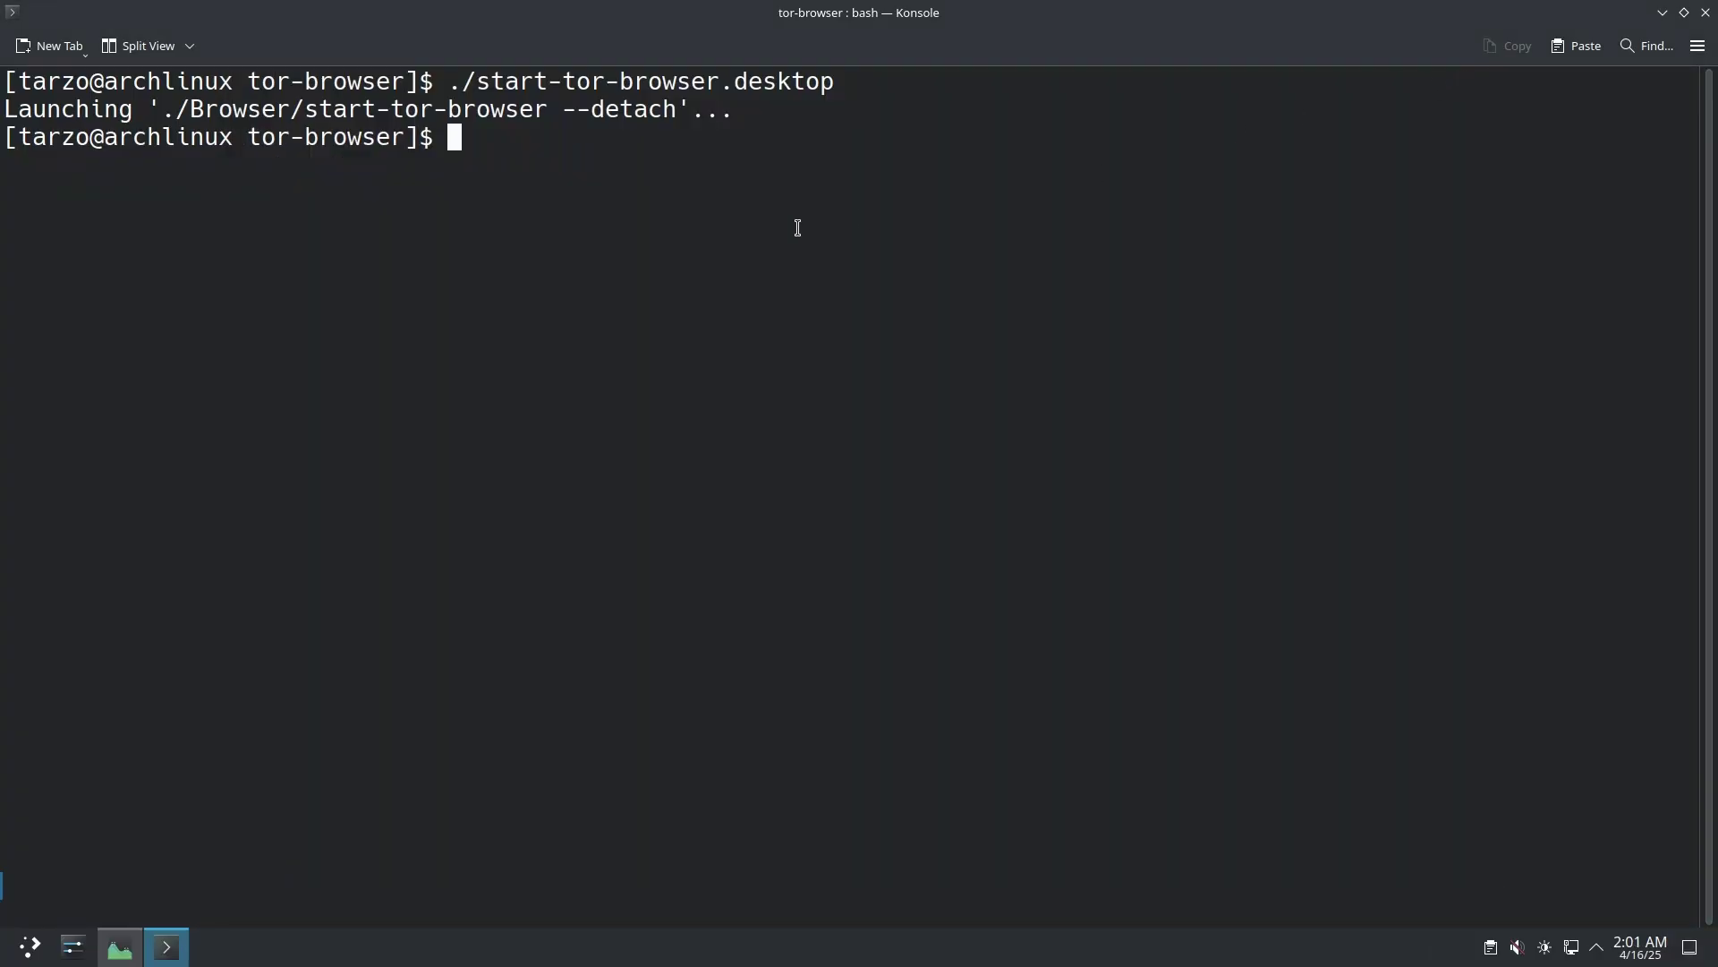
Install the torbrowser-launcher package with sudo pacman -S and clear the terminal
type("sudo pacman -S ")
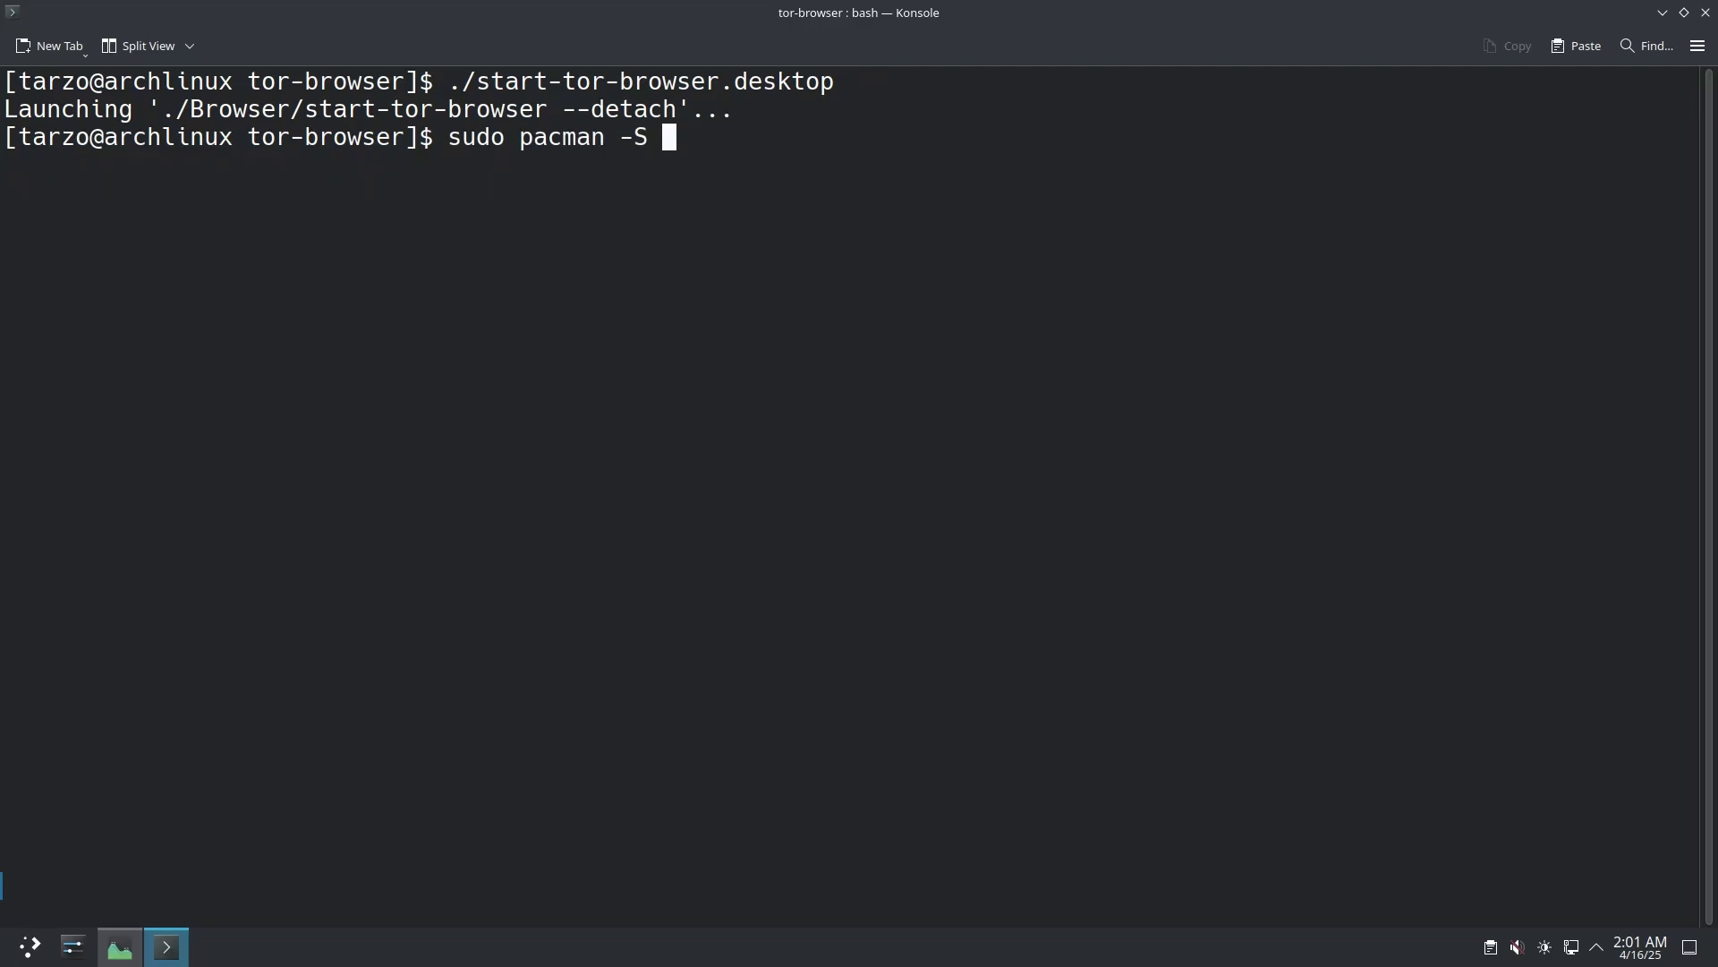
type("tor")
type("brow")
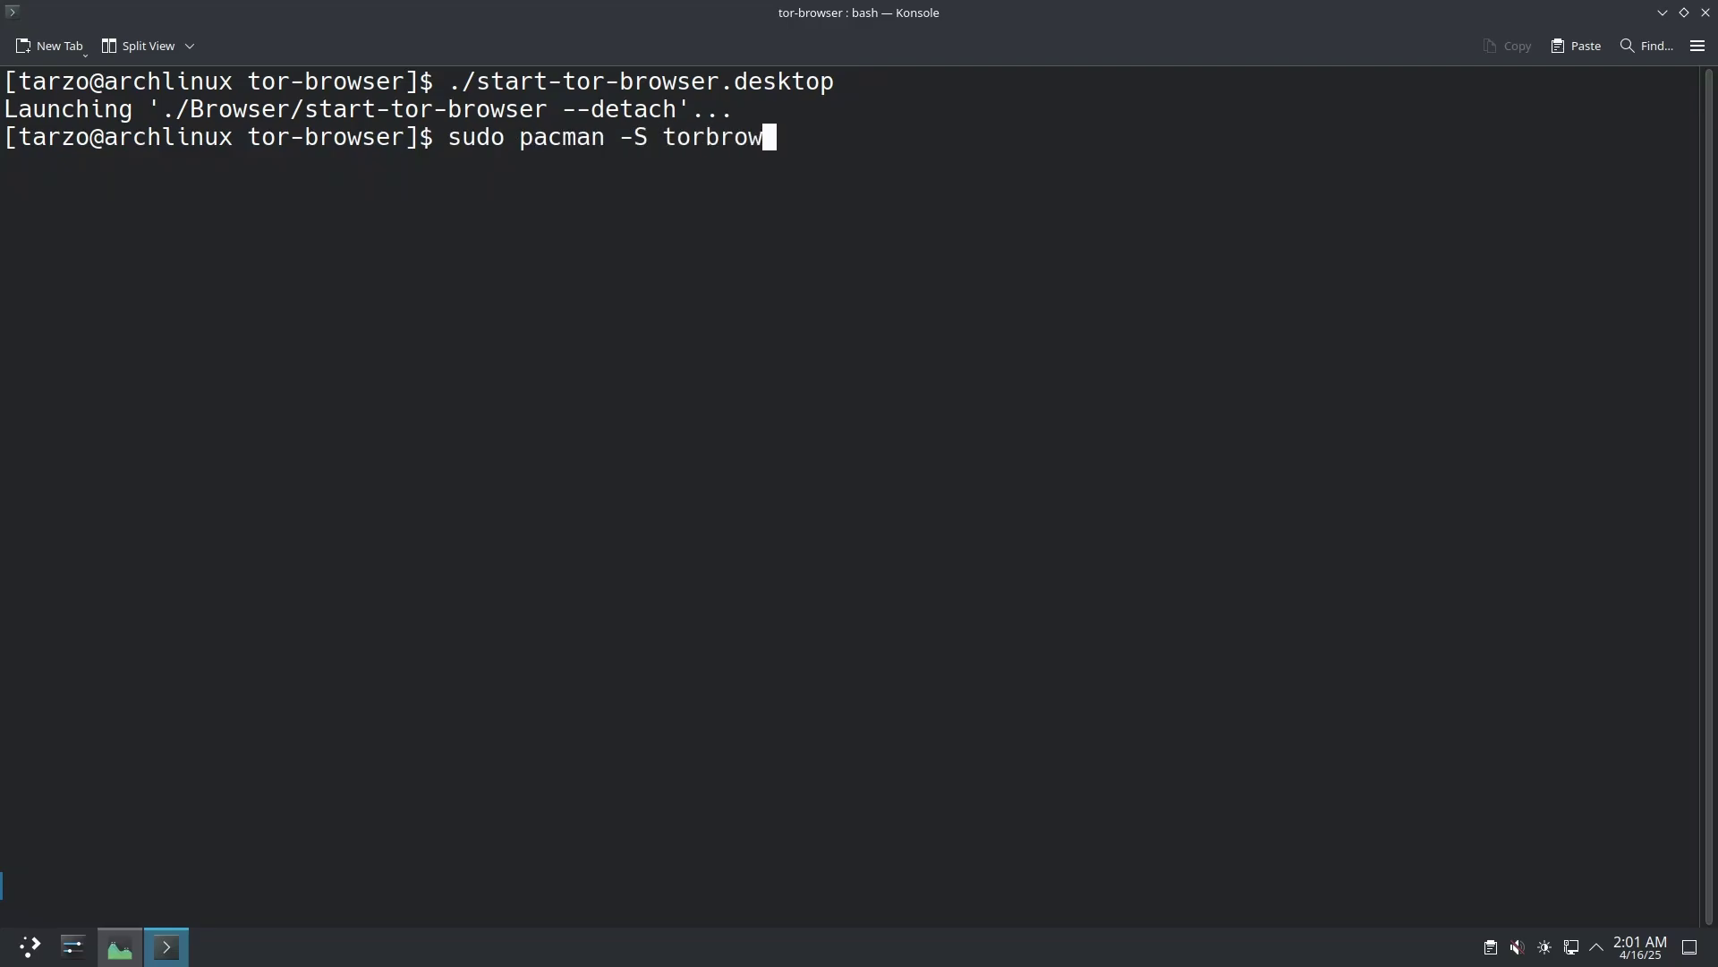
type("ser-launcher")
key("Return")
key("Return")
type("clear")
key("Return")
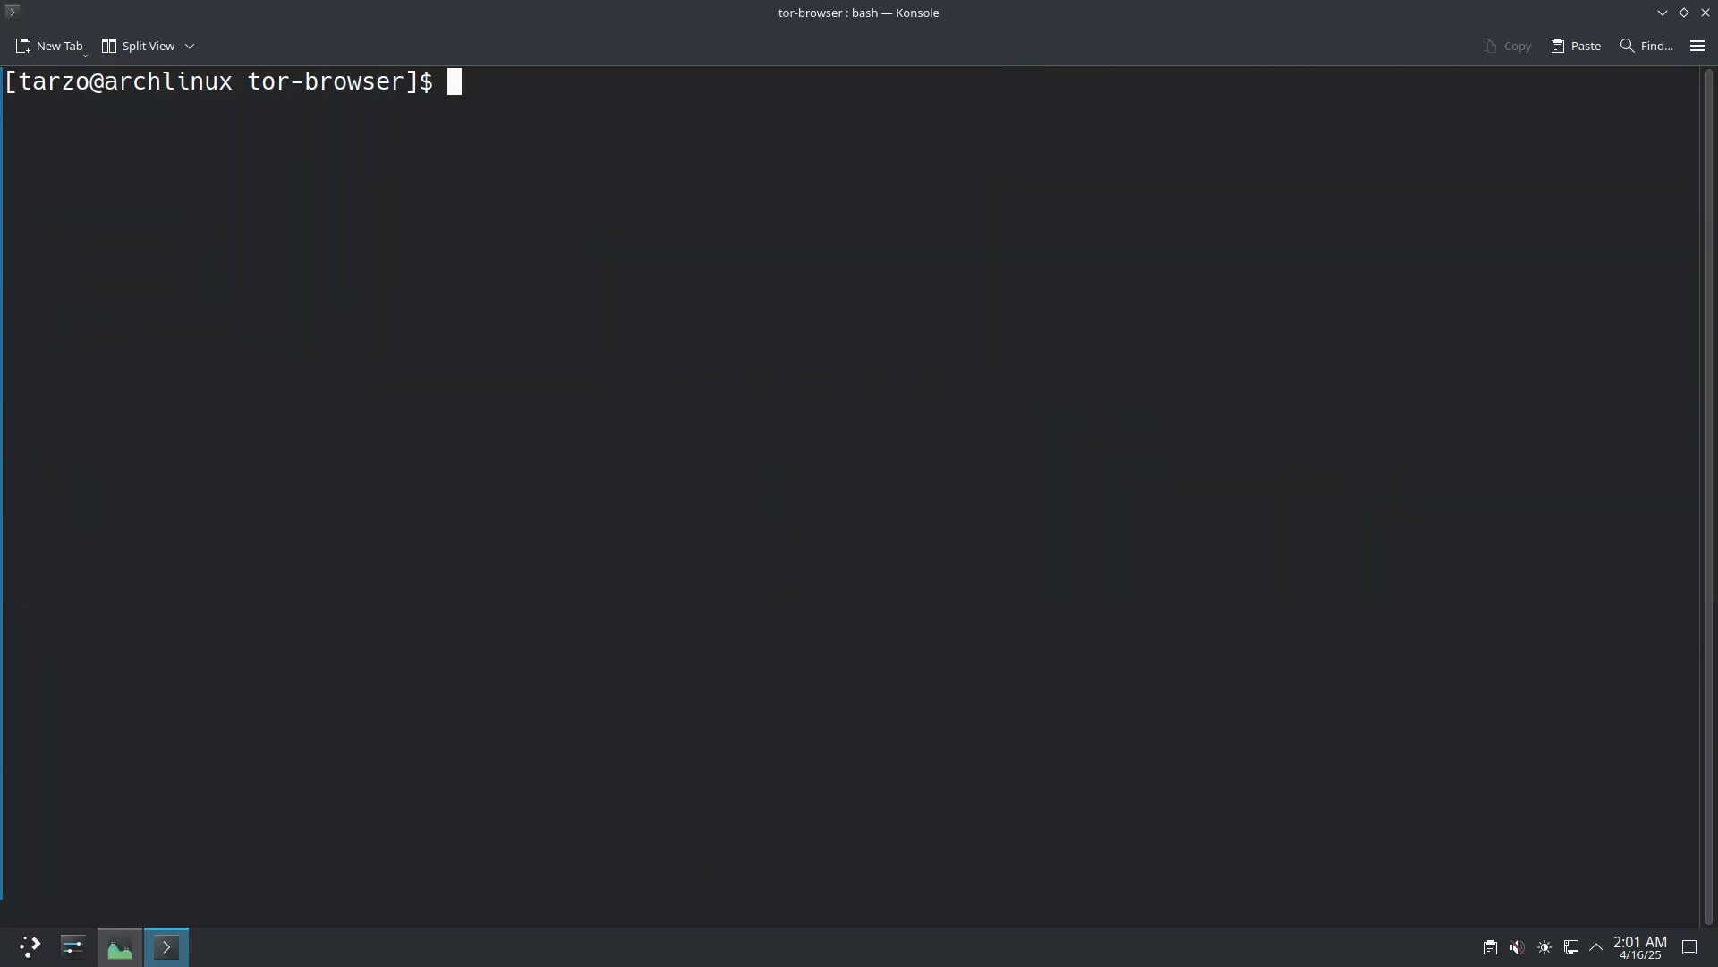
Find Tor Browser in the application launcher and start it
key("super")
type("to")
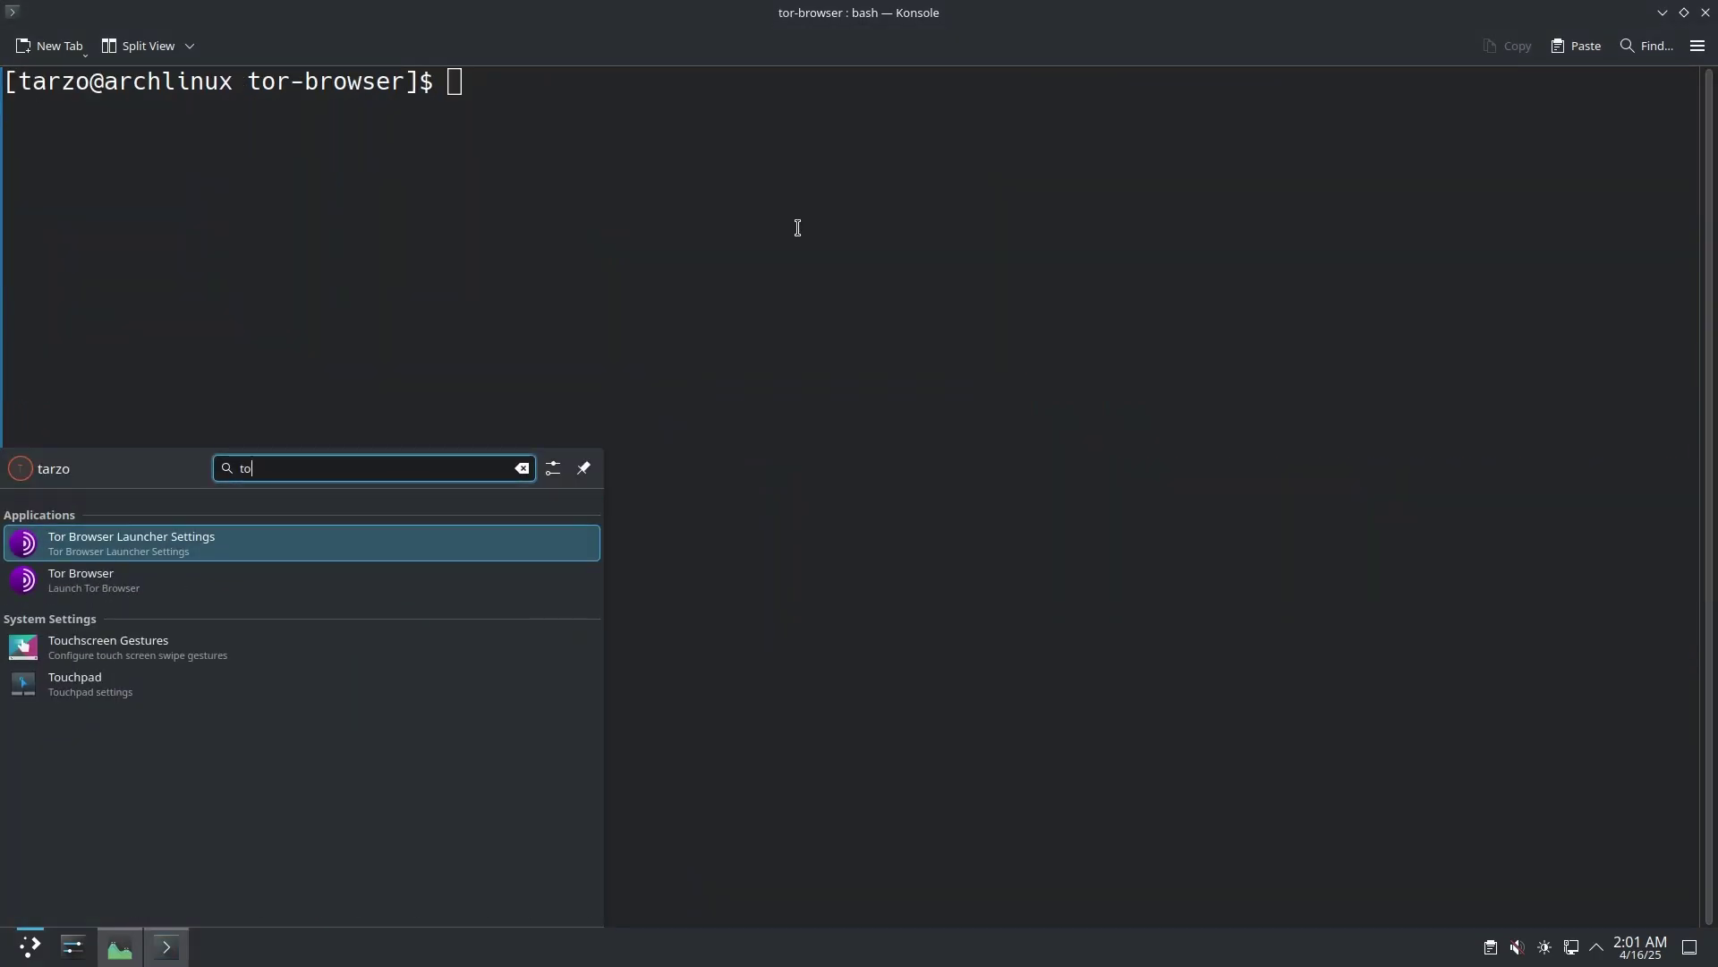
key("Down")
key("Return")
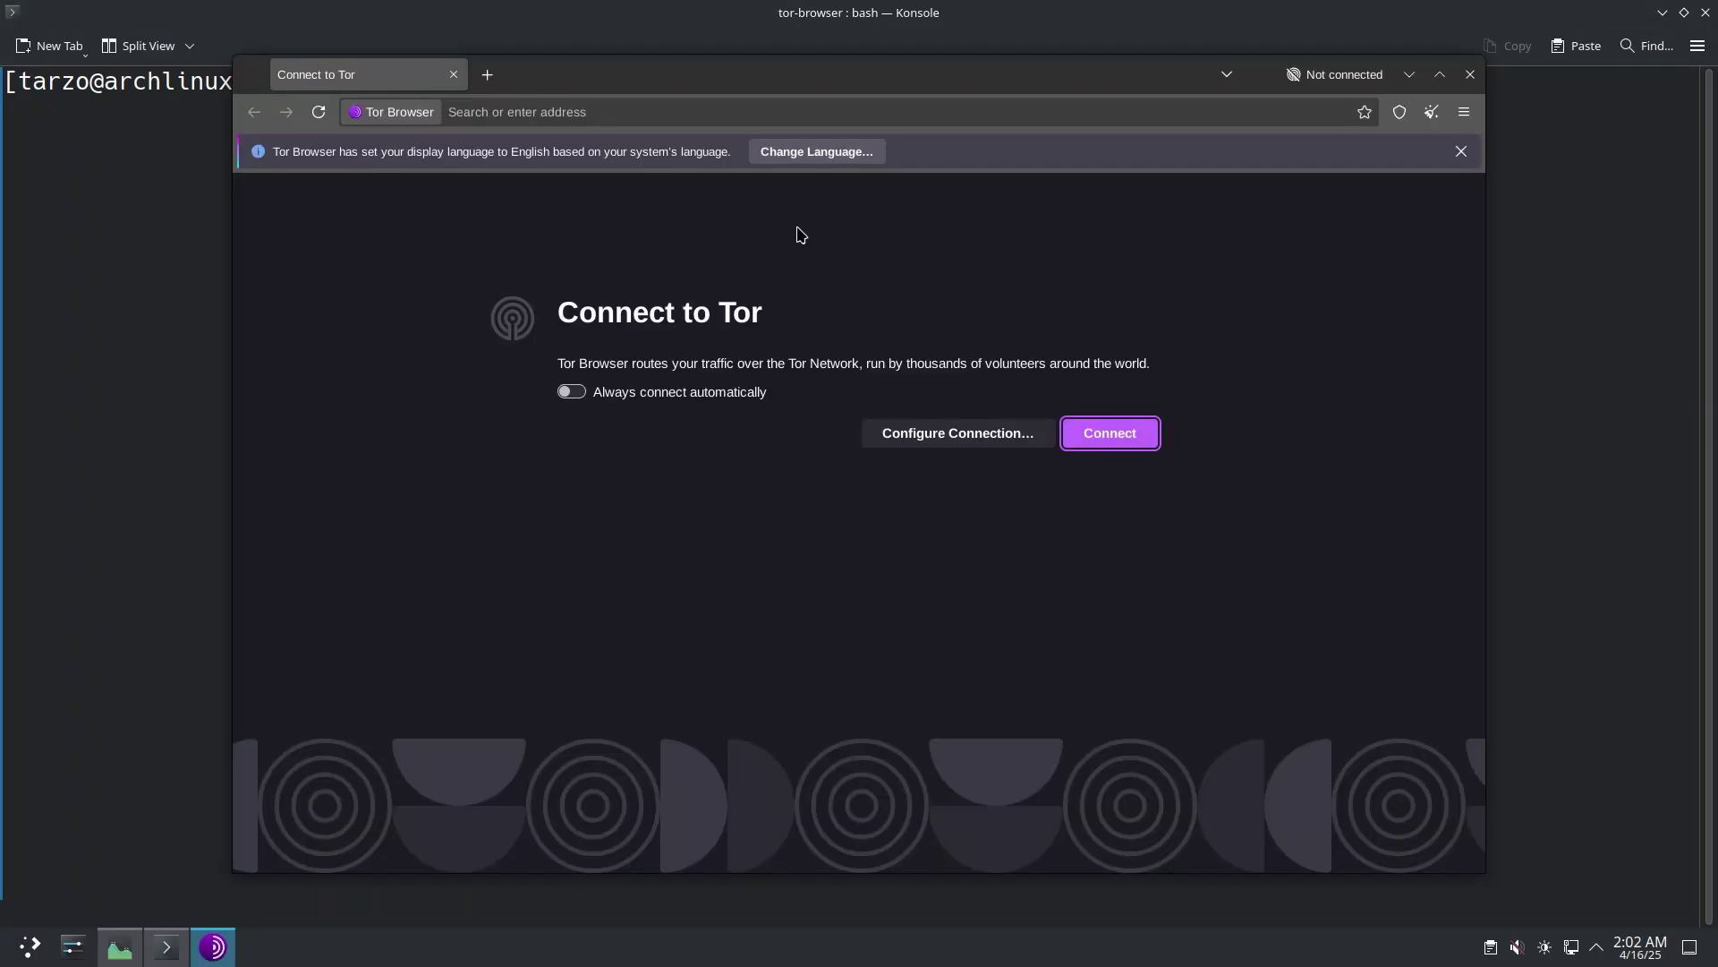
Close the terminal, tile Tor Browser beside System Monitor and check its memory use before connecting
left_click(1702, 24)
left_click(1701, 21)
left_click_drag(1047, 84, 1, 327)
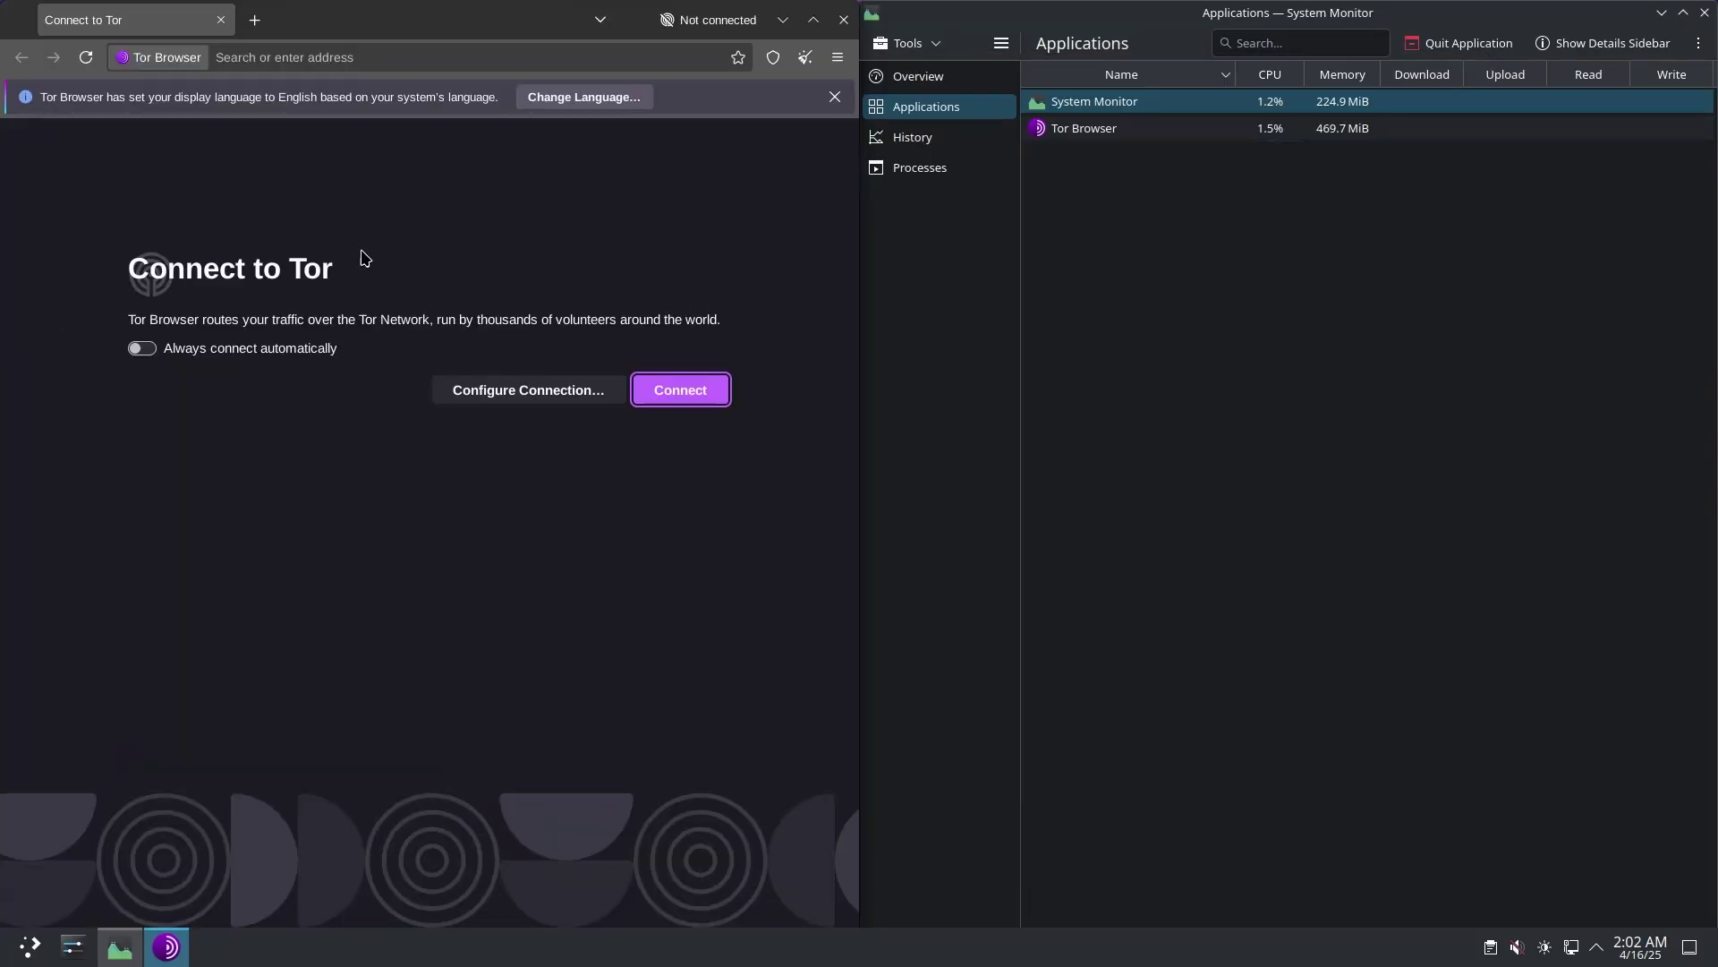
left_click(1322, 133)
left_click(1308, 188)
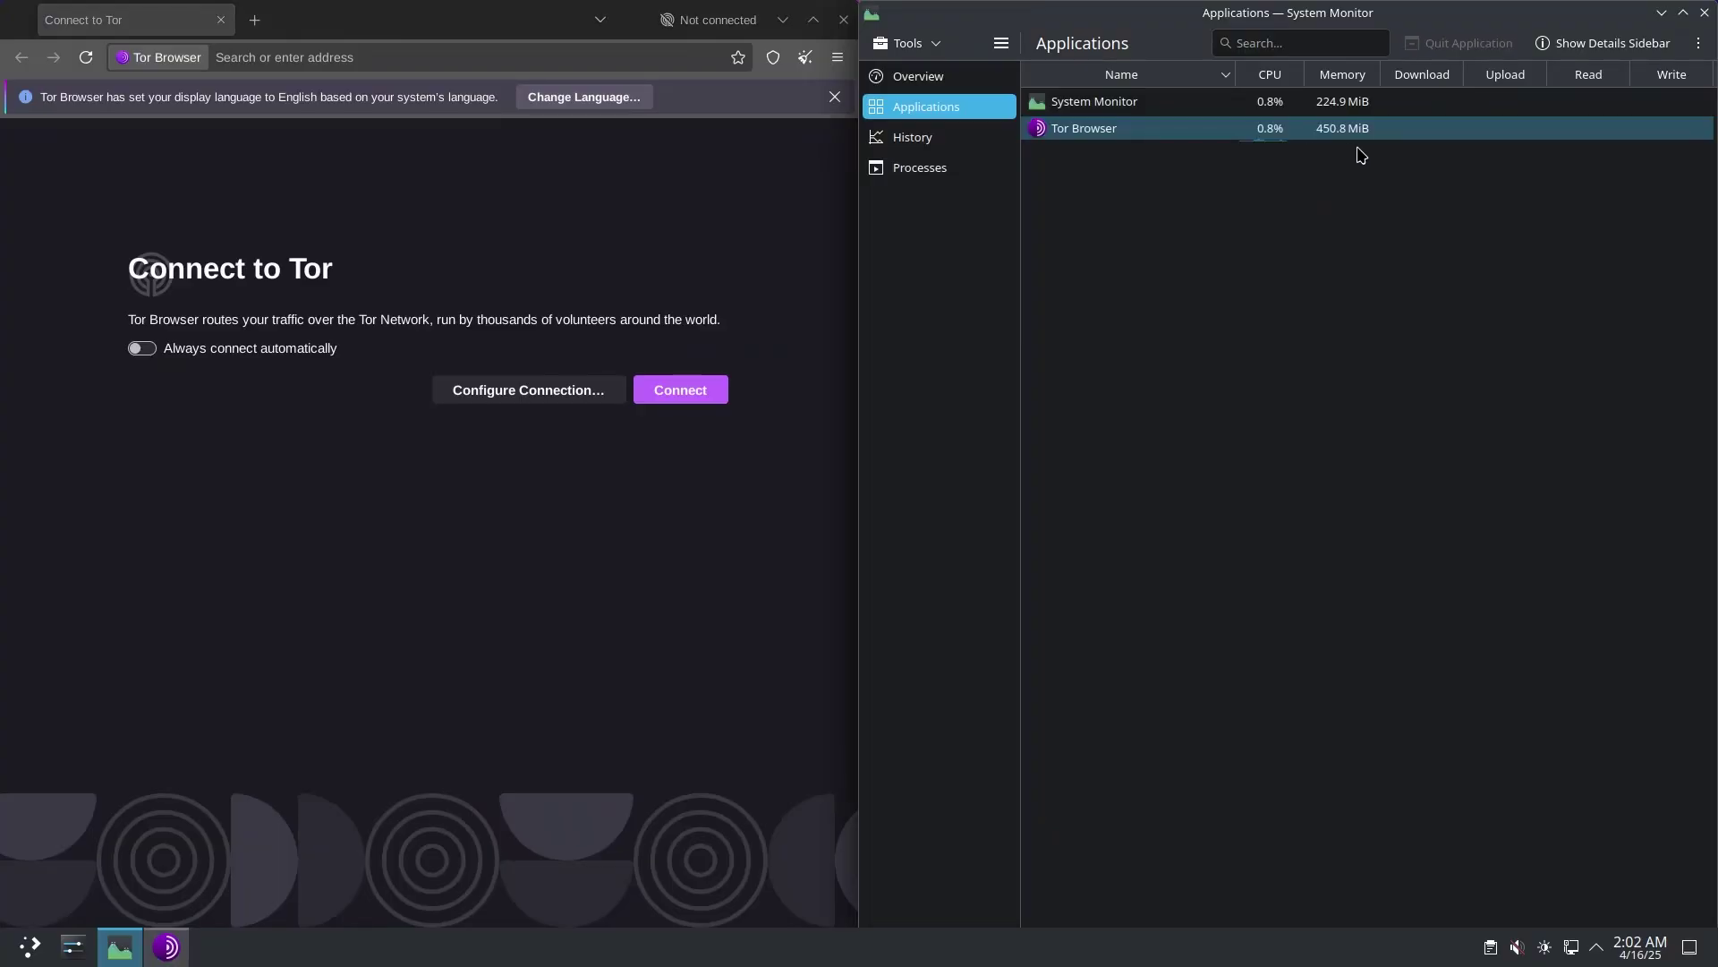
left_click(463, 281)
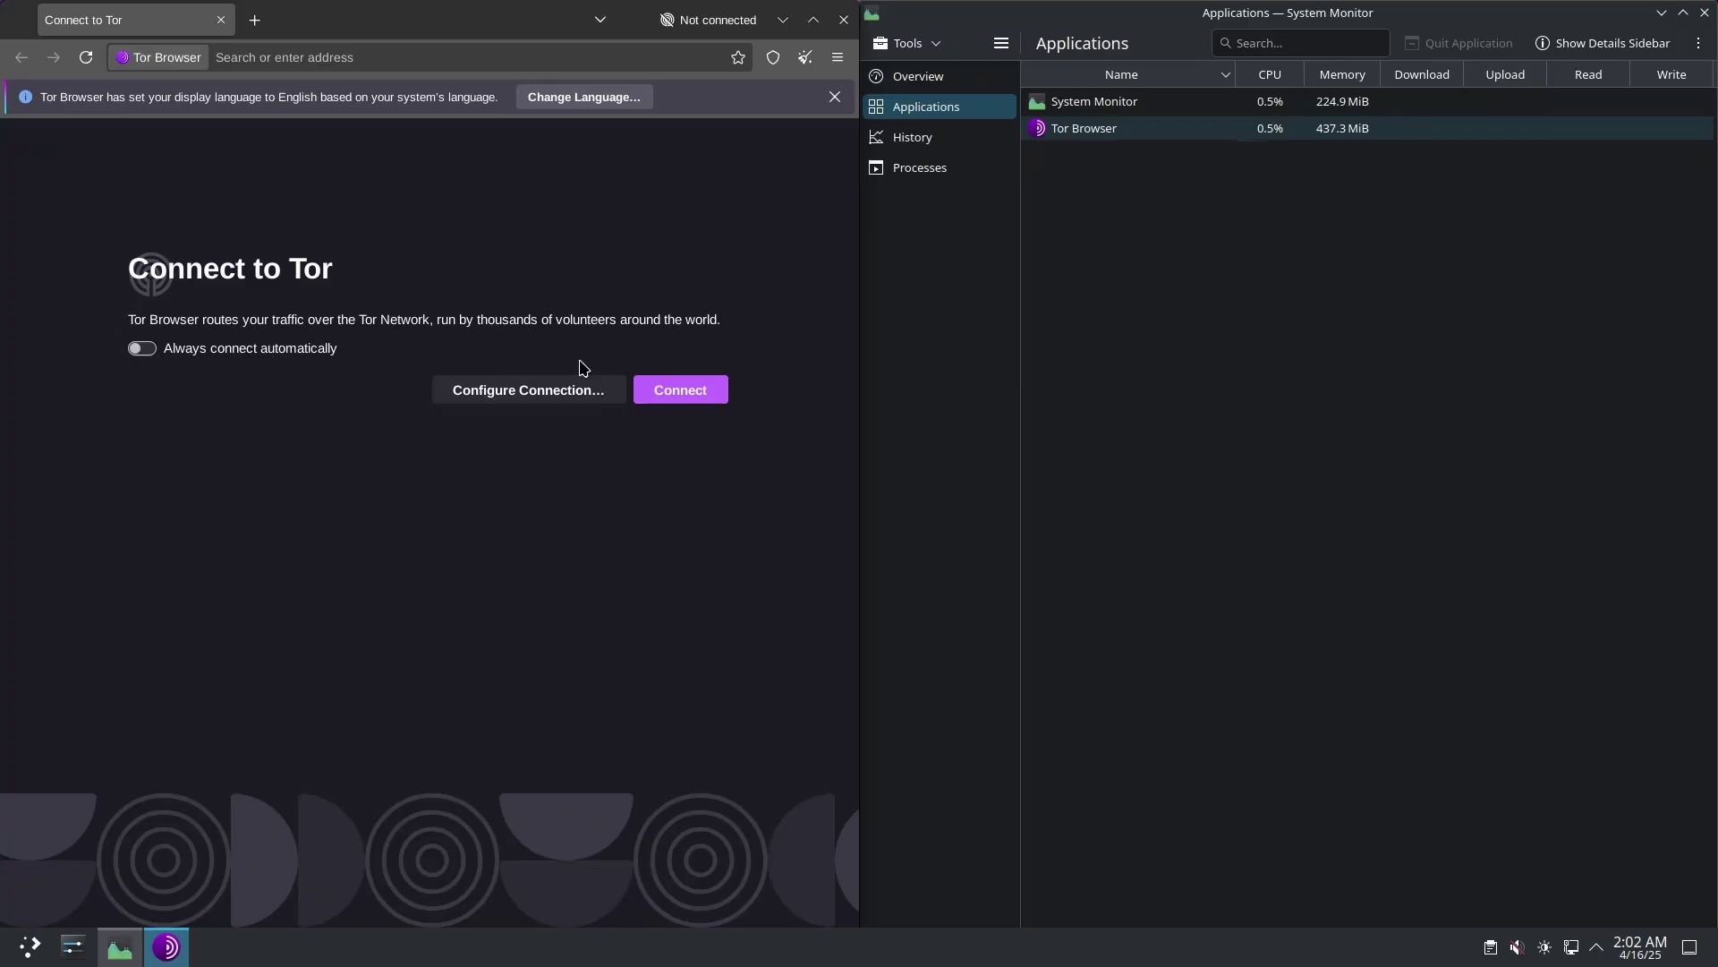
Connect Tor Browser to the Tor network and search DuckDuckGo for "youtube"
left_click(678, 390)
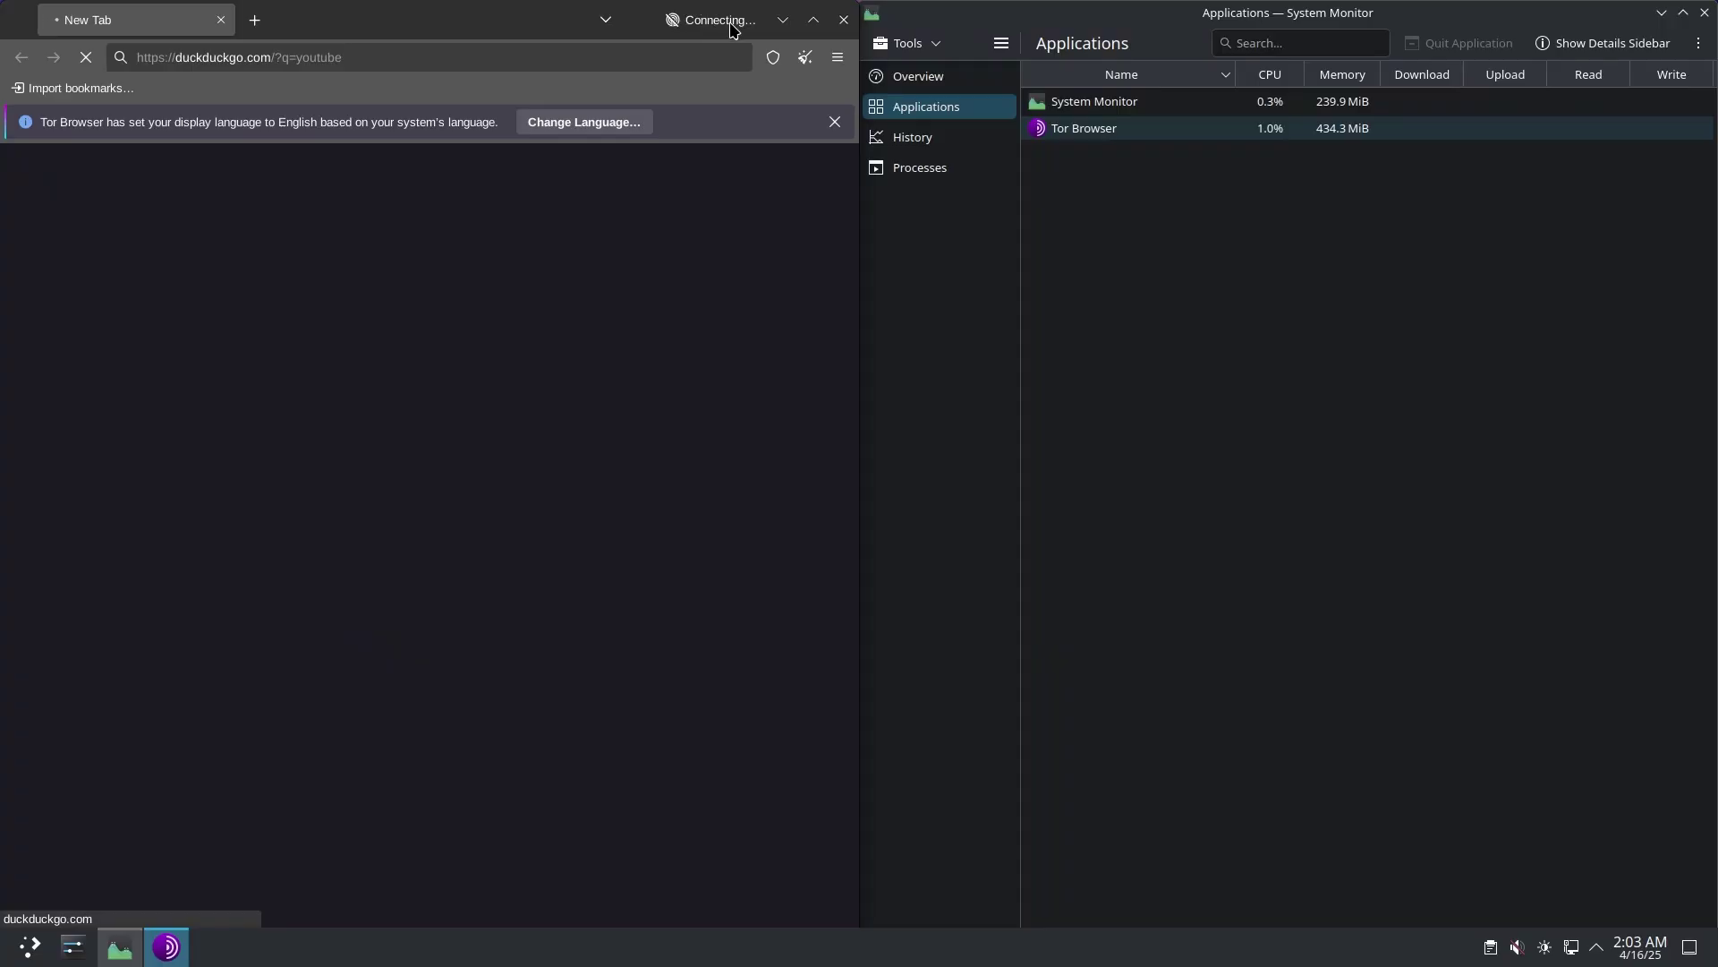
left_click(837, 58)
left_click(839, 60)
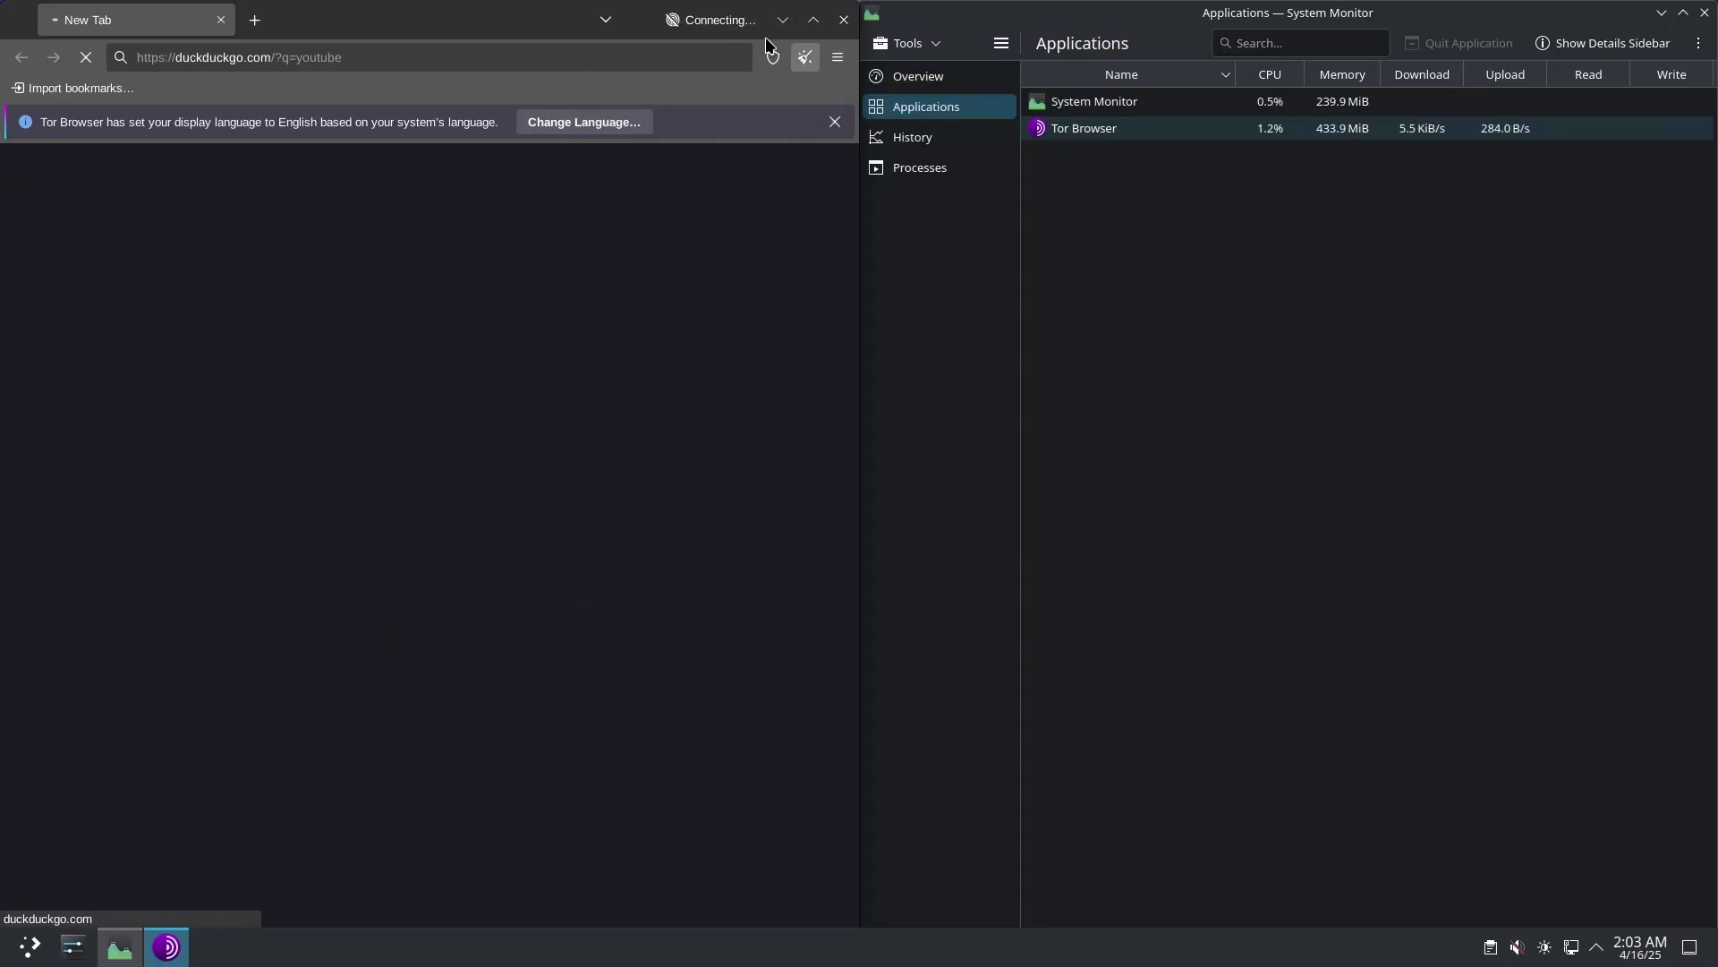
Close Tor Browser and the System Monitor window
left_click(843, 20)
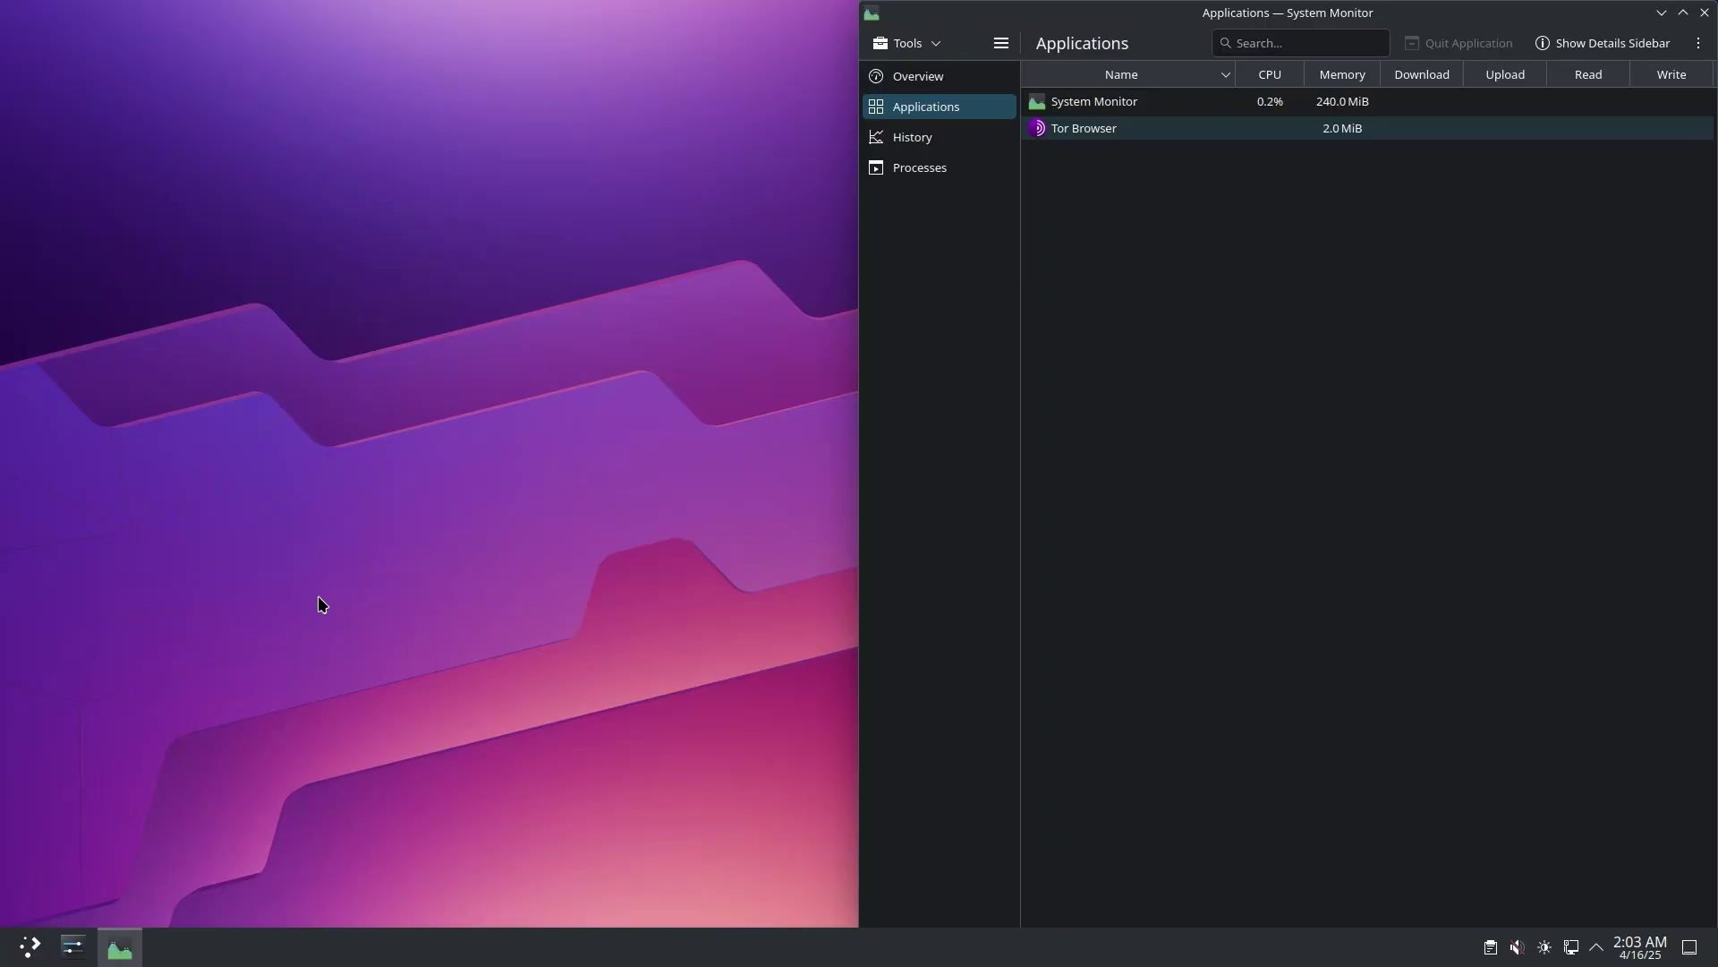
left_click(1705, 13)
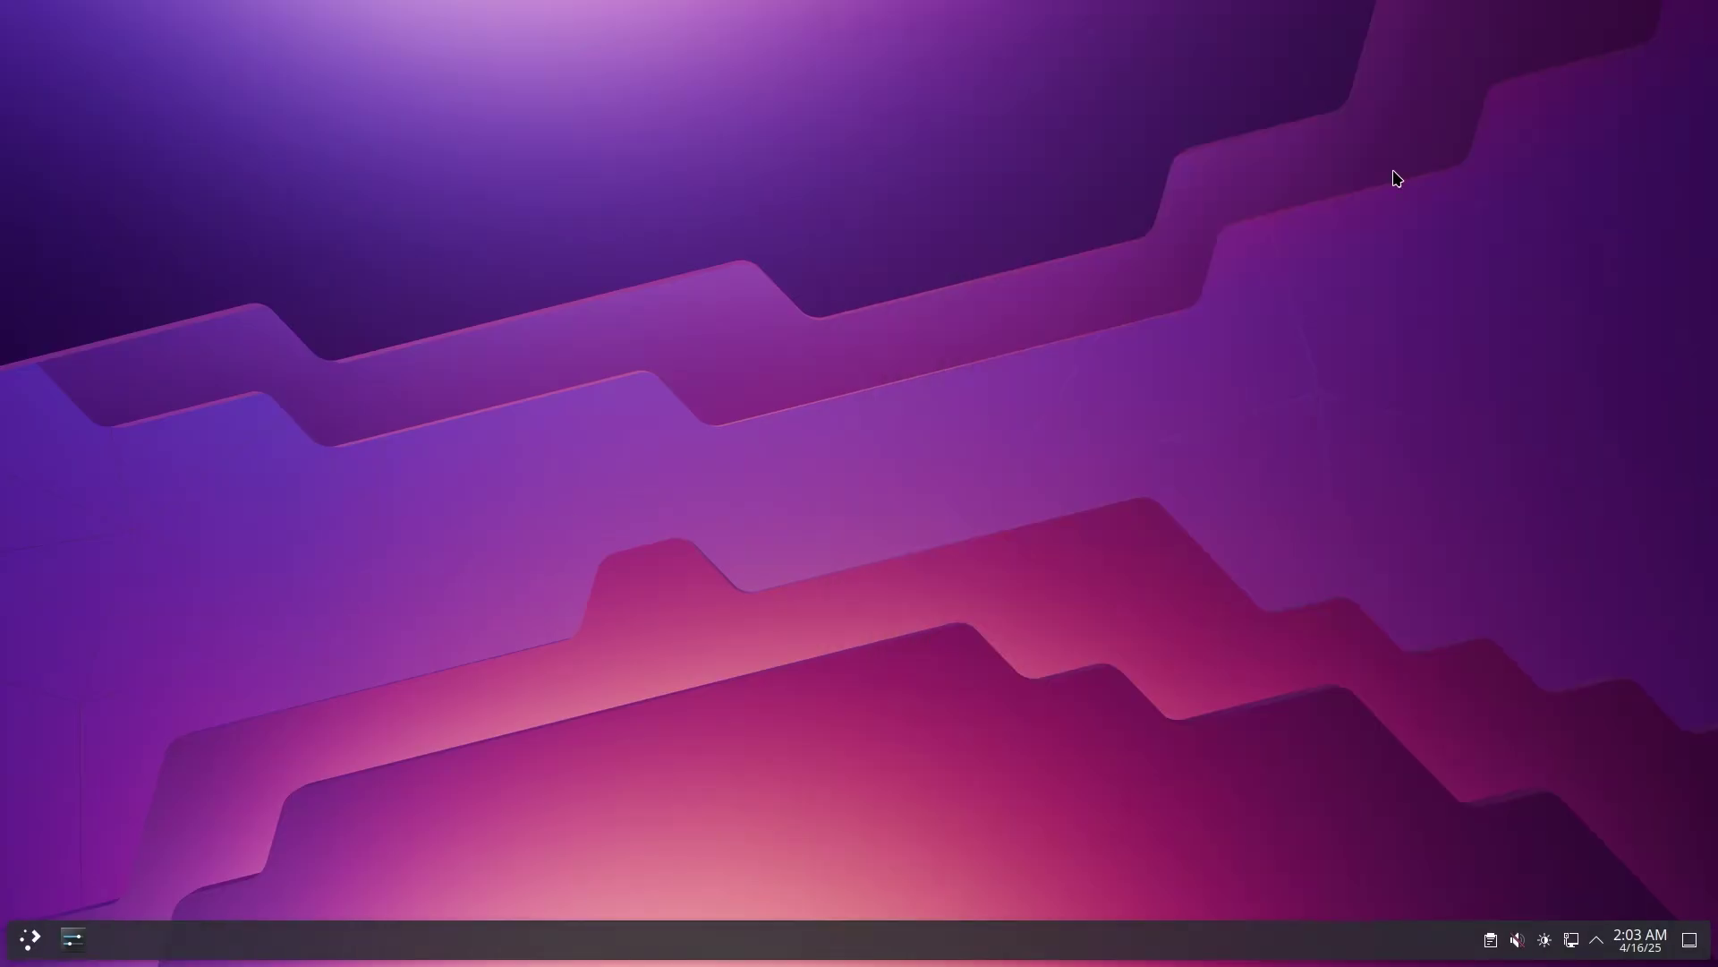